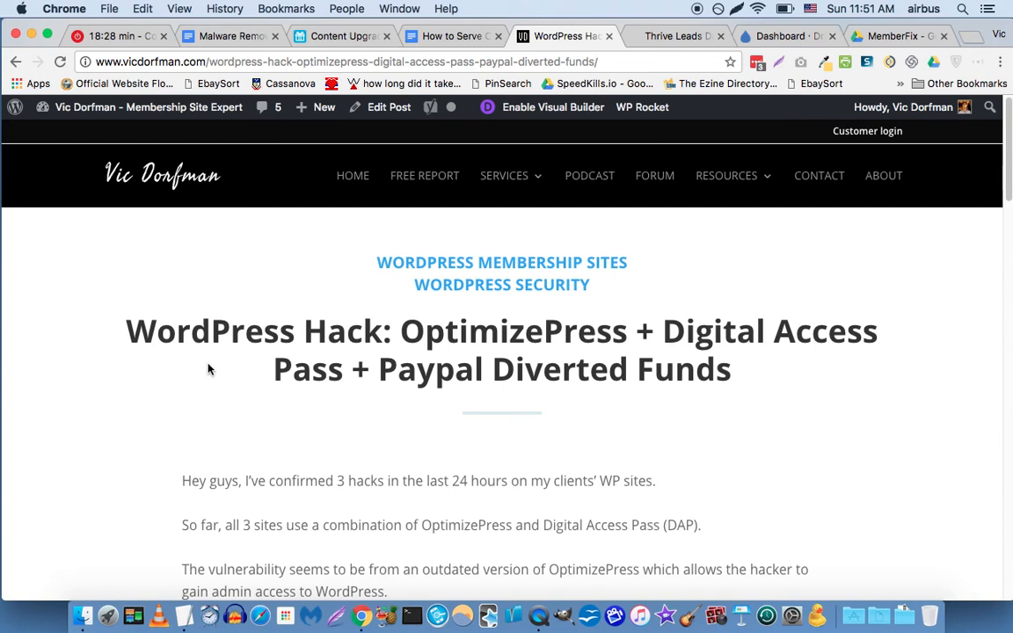
Skim the WordPress hack article and check the malware removal checklist and content upgrades docs.
scroll(187, 359, "down", 3)
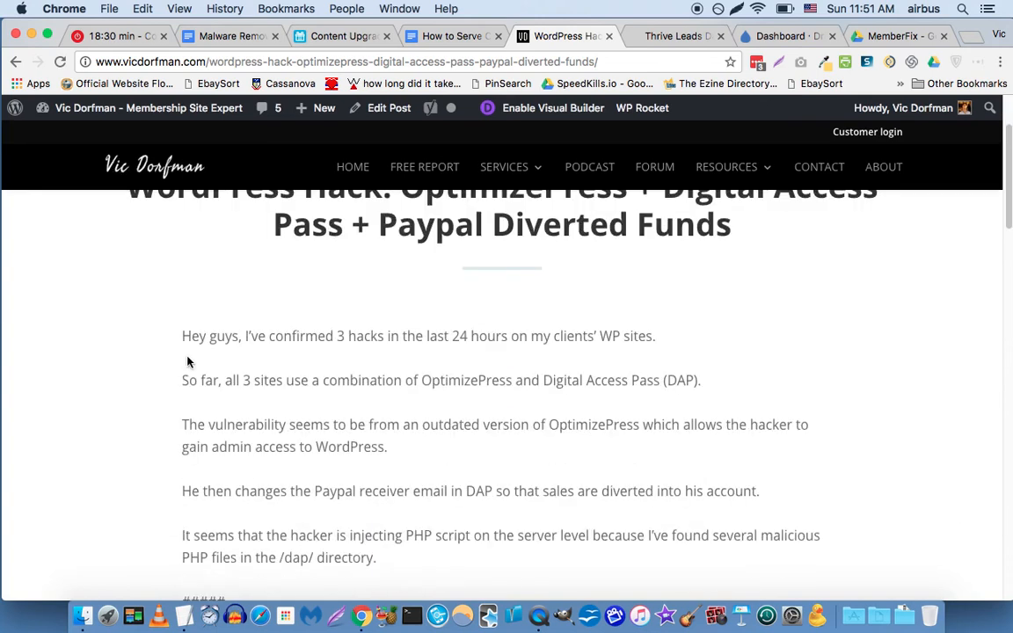
scroll(160, 356, "down", 2)
scroll(161, 356, "up", 5)
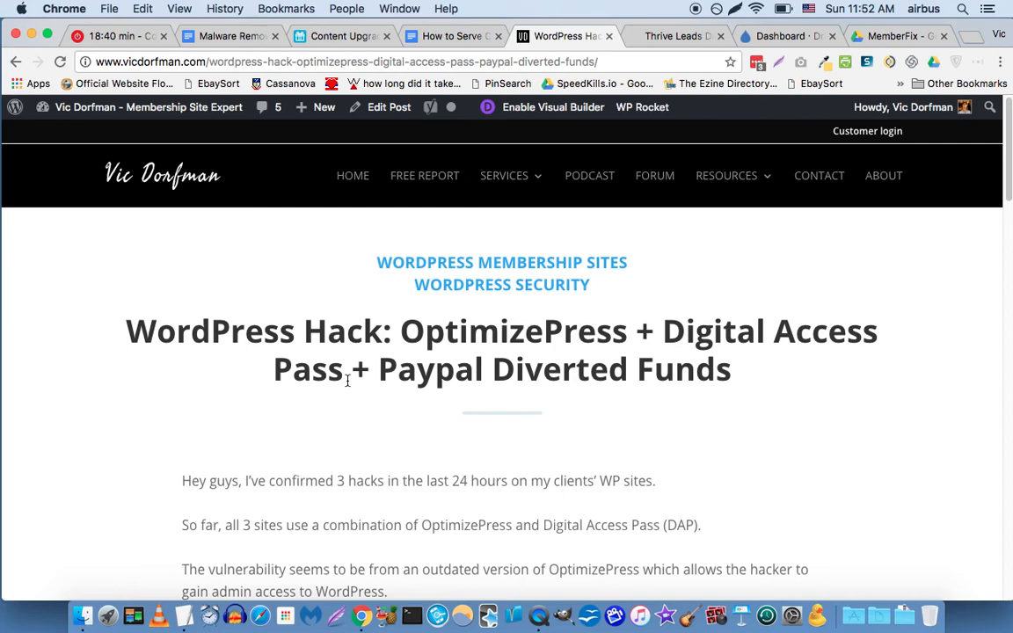
scroll(150, 437, "down", 5)
scroll(145, 427, "down", 8)
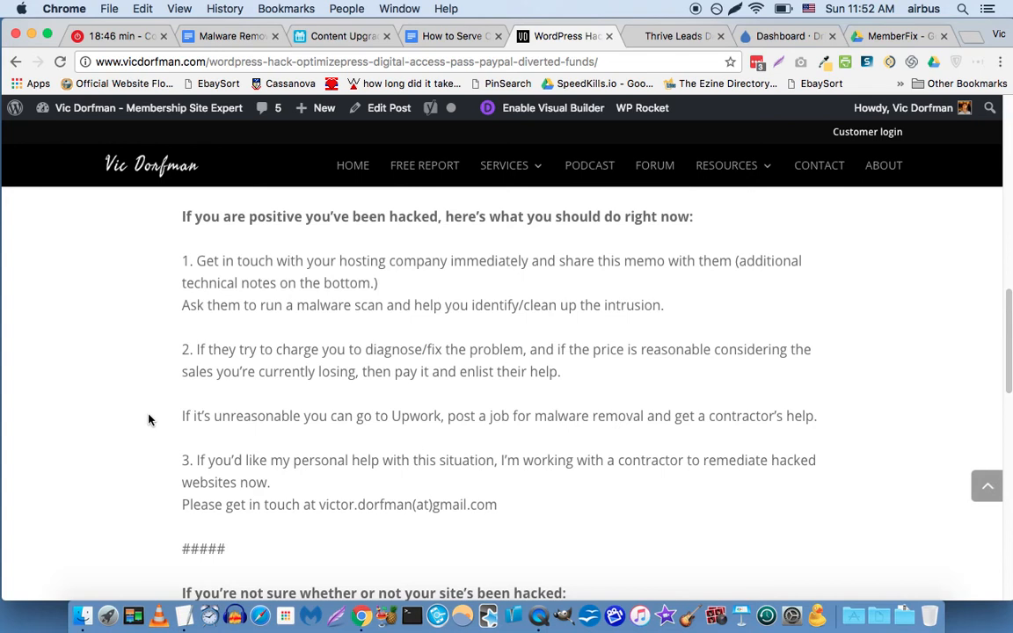
scroll(147, 424, "down", 4)
scroll(149, 420, "down", 2)
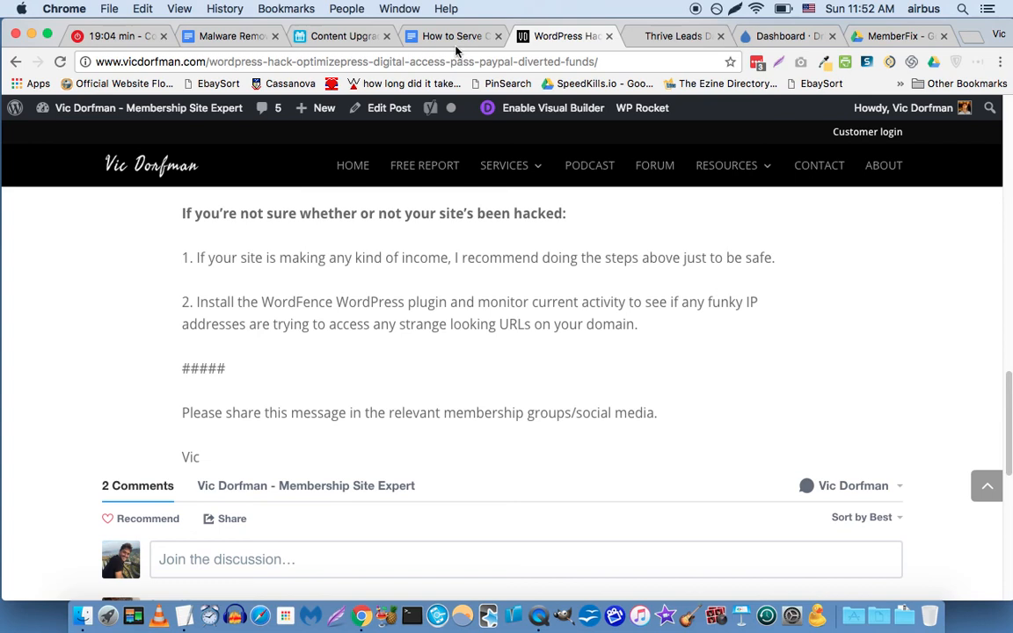
left_click(245, 35)
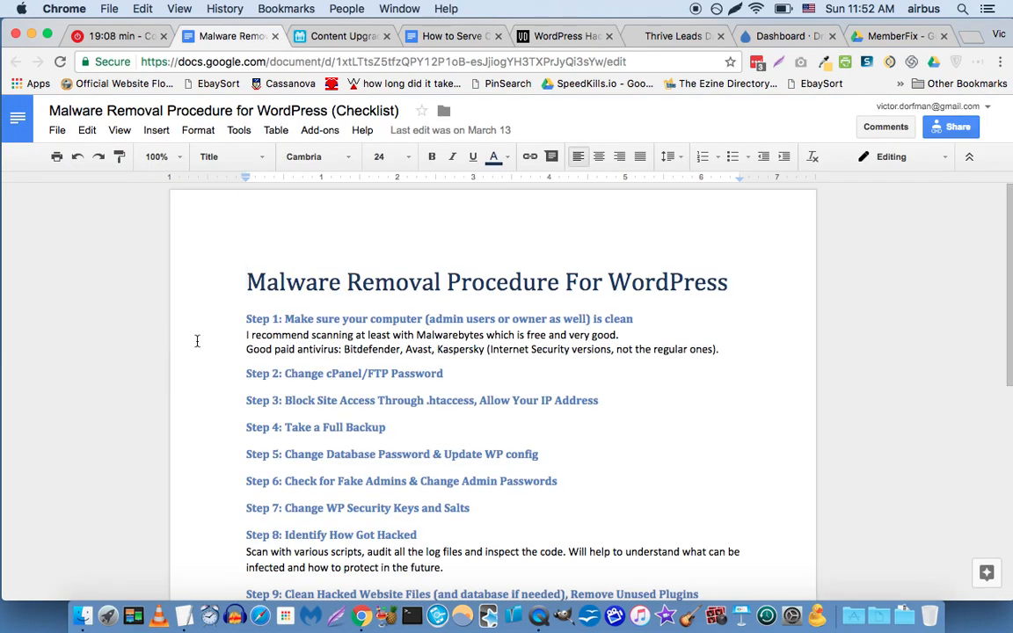
left_click(696, 339)
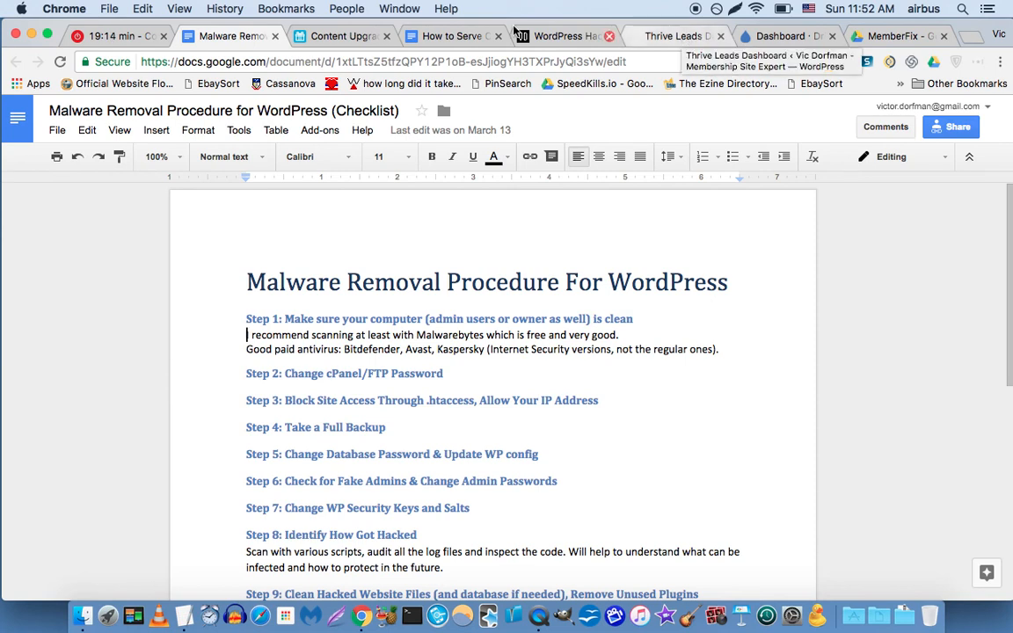
left_click(452, 39)
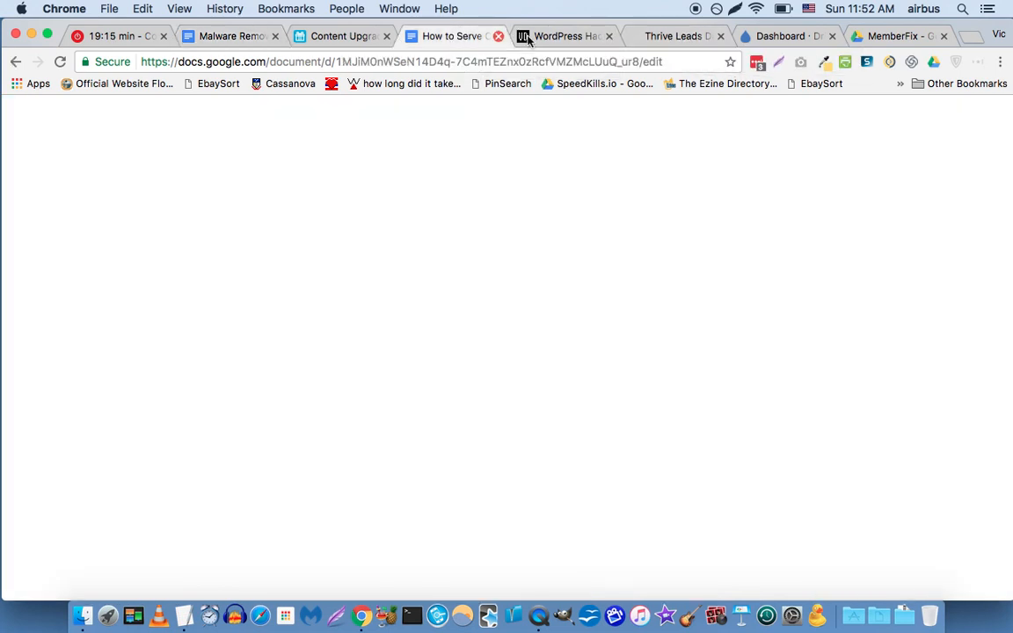
left_click(567, 38)
Back on the hack article, select its full URL in the address bar.
scroll(207, 383, "up", 3)
scroll(208, 382, "up", 10)
scroll(220, 372, "up", 5)
scroll(208, 369, "up", 2)
scroll(170, 400, "down", 15)
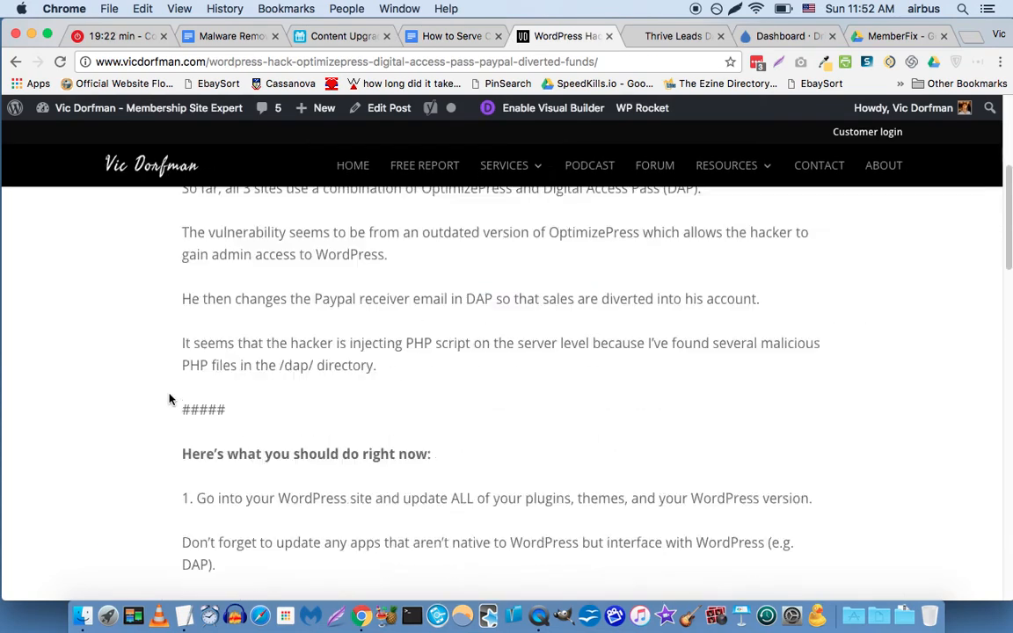
scroll(169, 399, "down", 5)
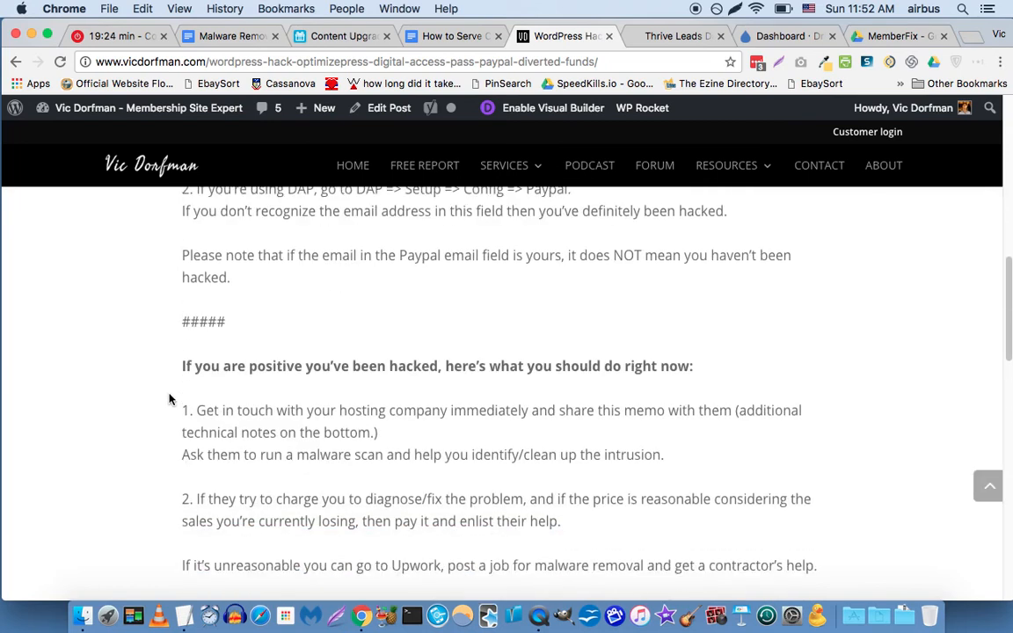
scroll(146, 369, "down", 7)
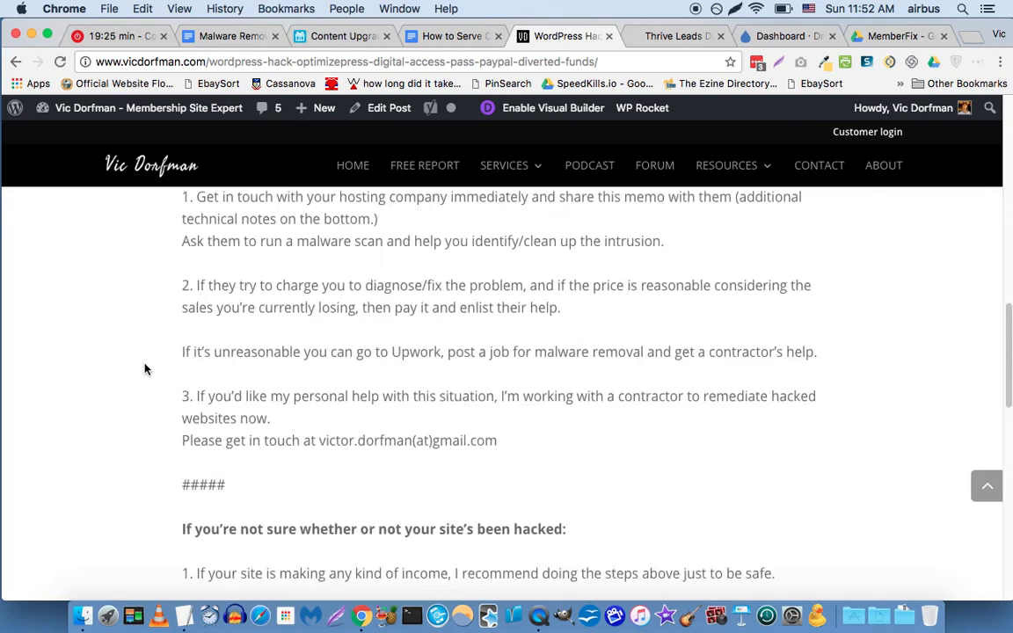
scroll(156, 354, "down", 6)
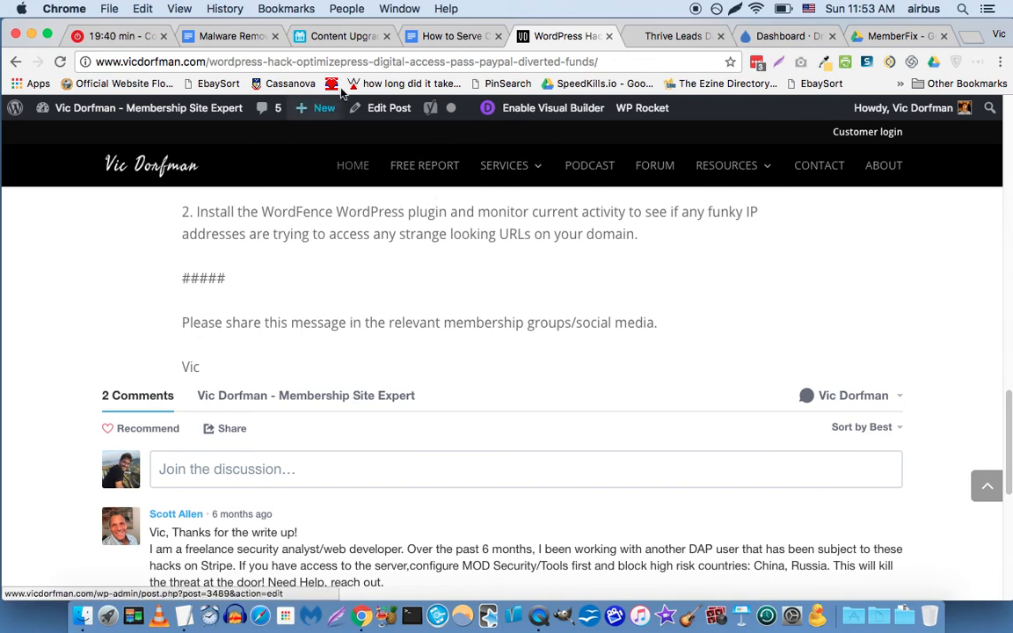
left_click(389, 63)
Add a new linked Posts record to the malware removal procedures row's Blog Posts.
left_click(350, 36)
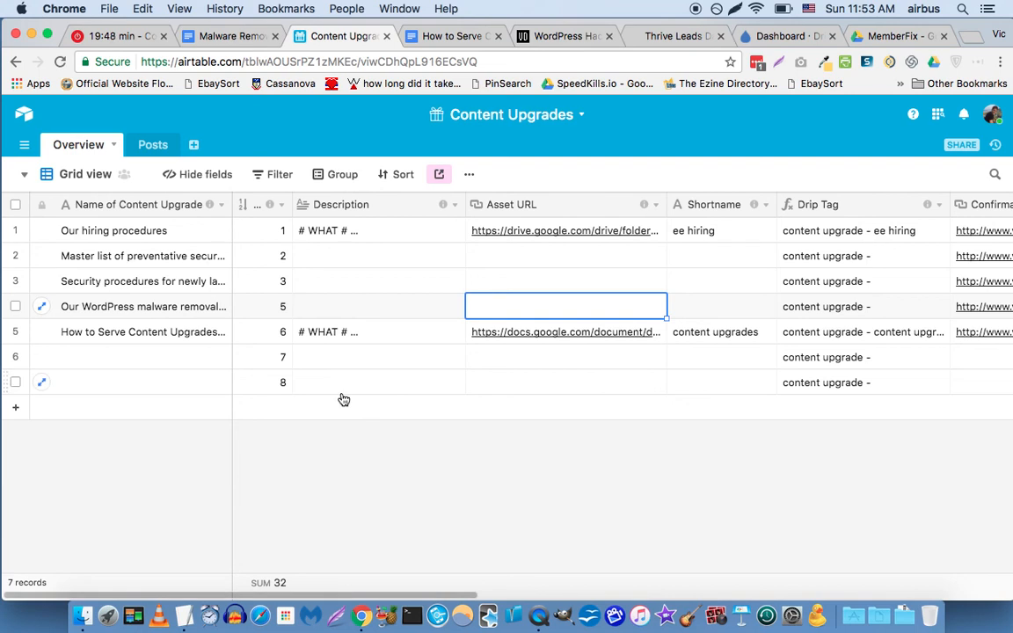
key("Left")
key("Right")
key("Right")
key("Right")
key("Right")
key("Right")
key("Right")
key("Right")
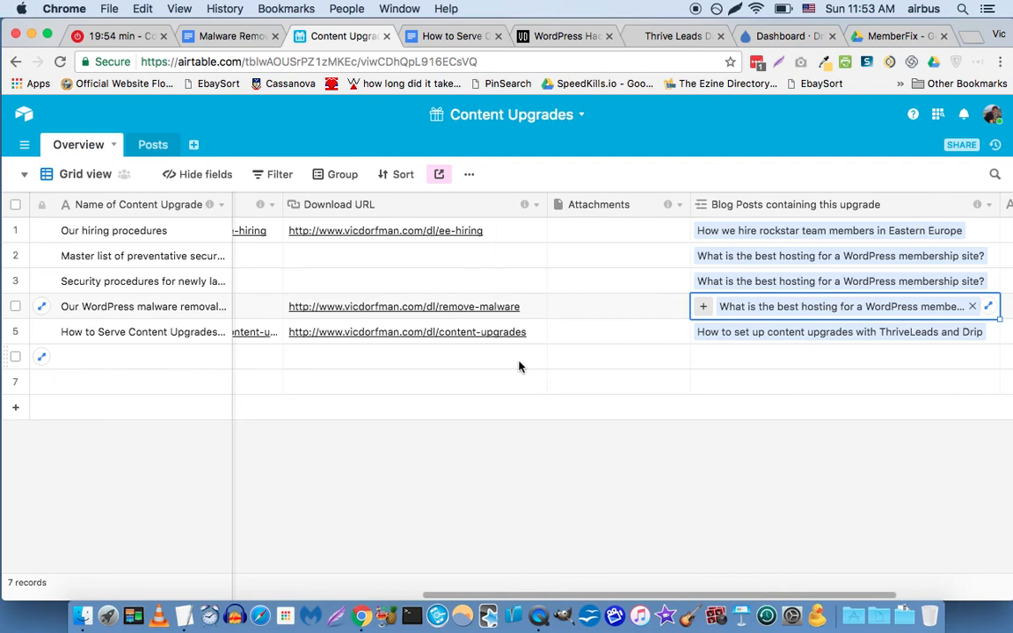
left_click(702, 306)
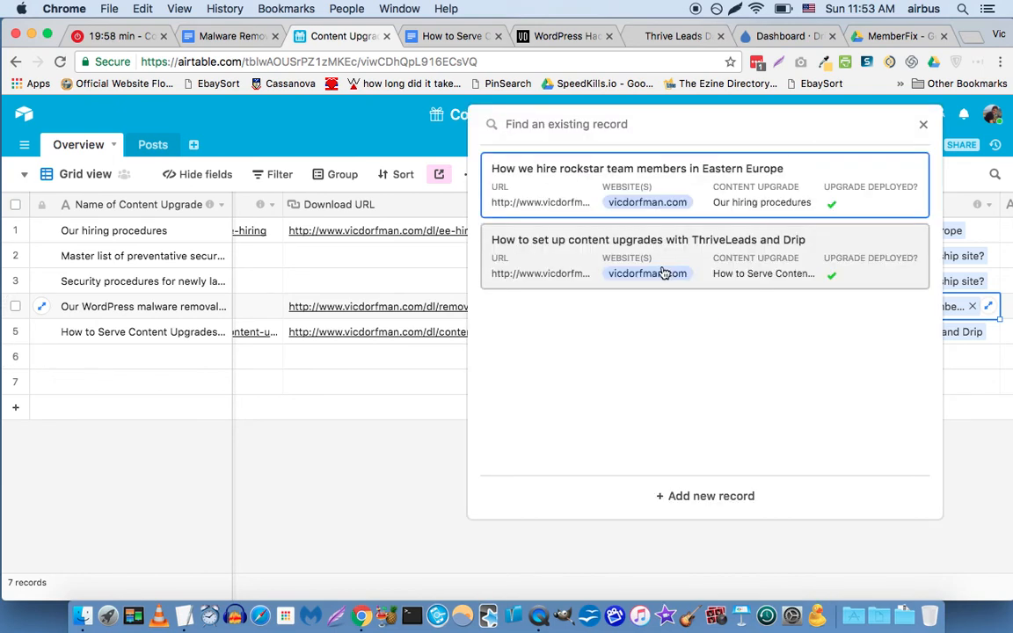
left_click(701, 499)
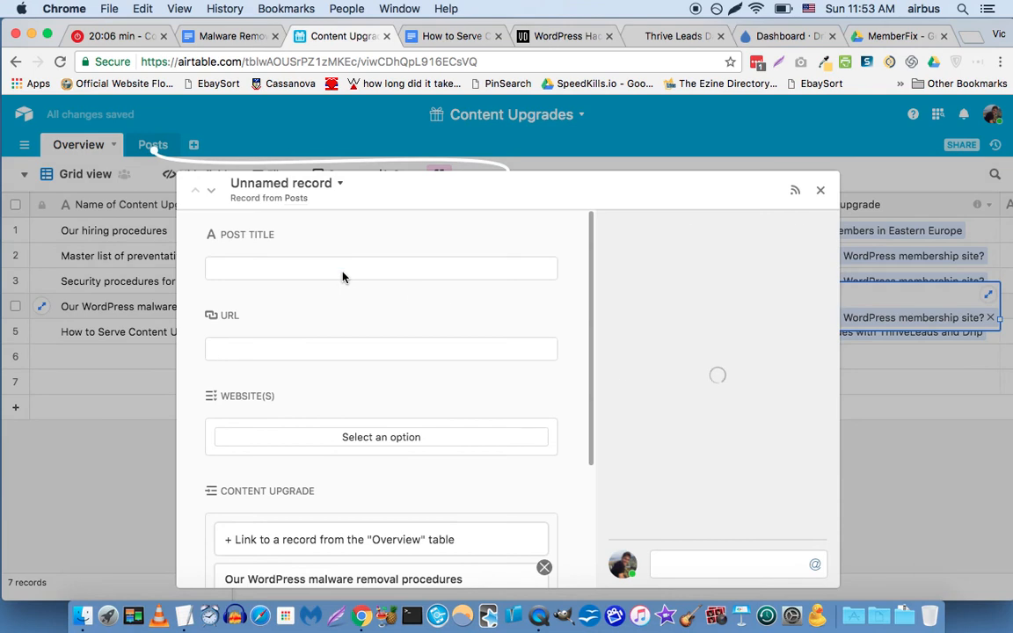
Paste the hack article's URL into the new post record's URL field.
left_click(371, 348)
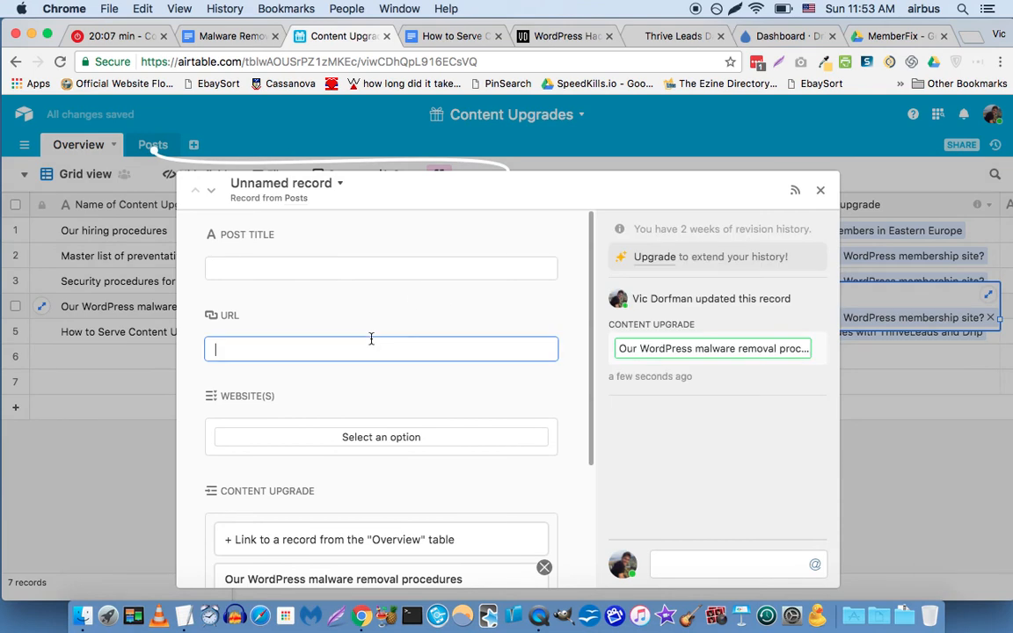
key("super+v")
left_click(654, 38)
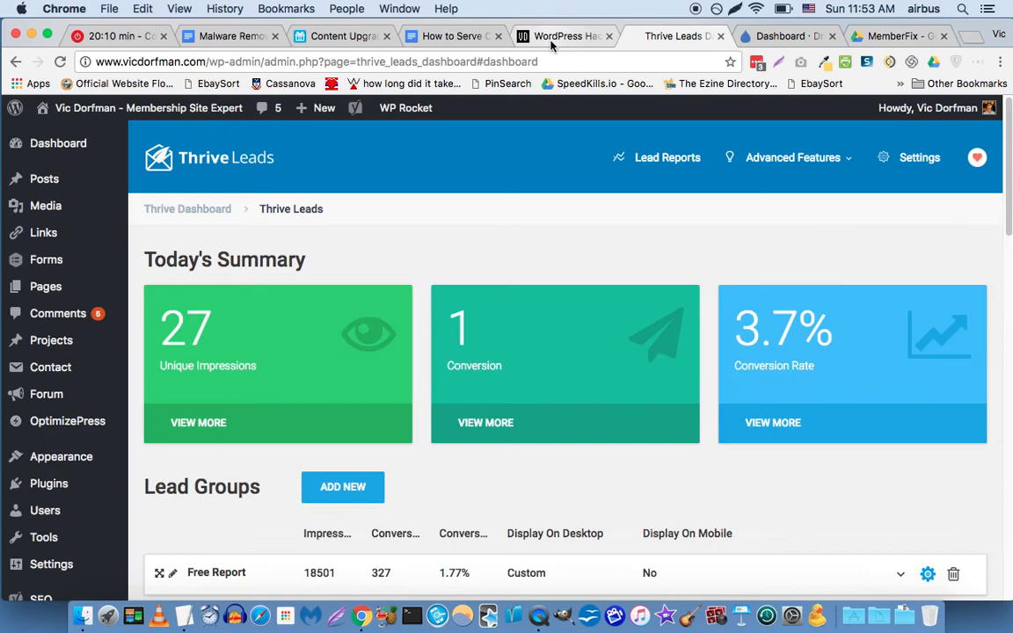
Copy the hack article's full title into Post Title and close the record.
left_click(551, 40)
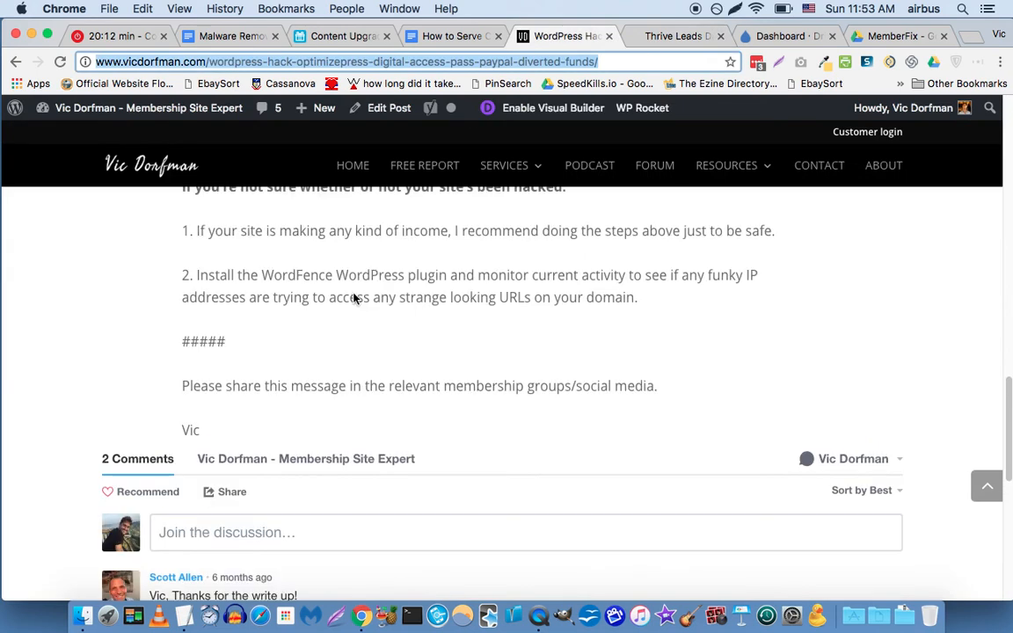
scroll(355, 300, "up", 15)
triple_click(375, 333)
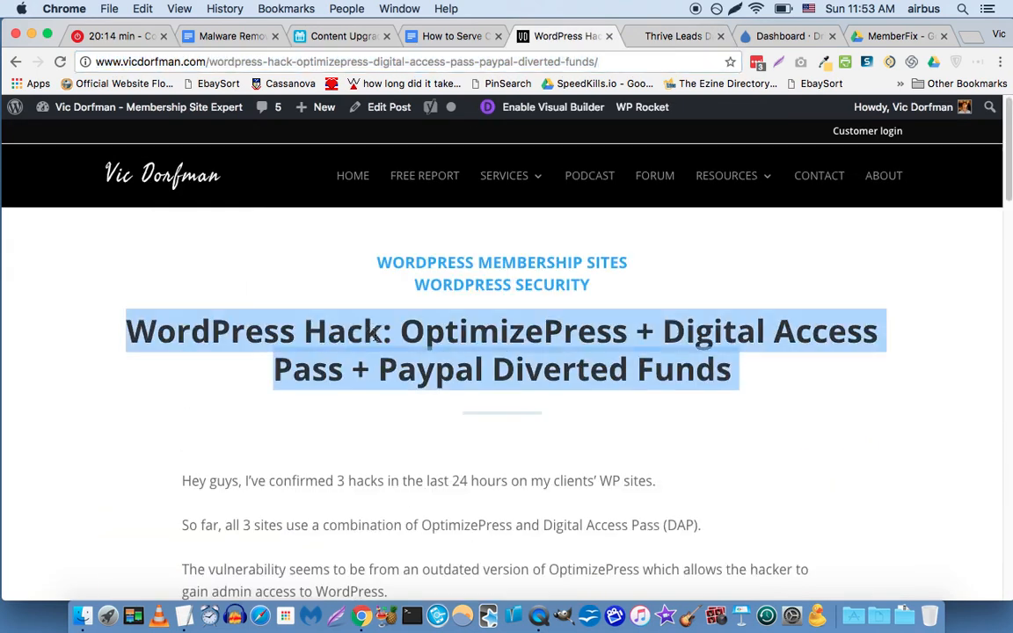
key("super+c")
left_click(350, 36)
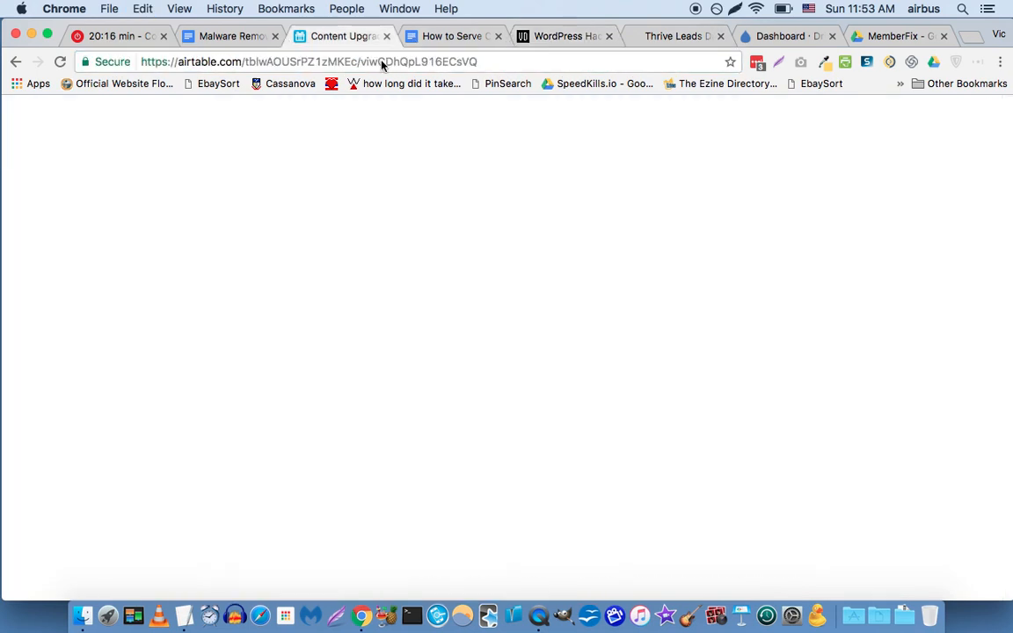
left_click(373, 272)
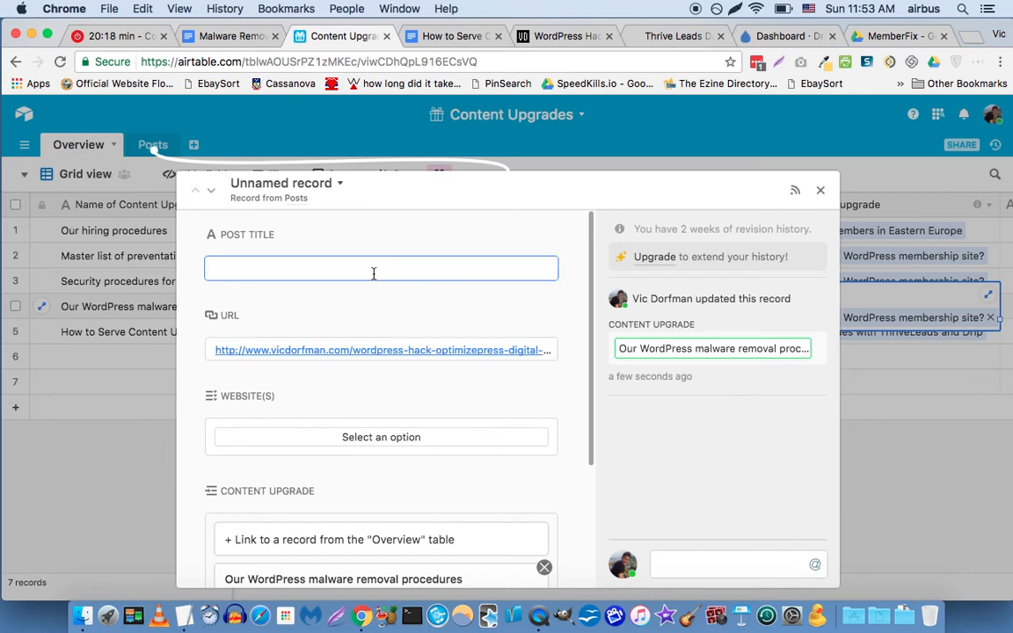
key("super+v")
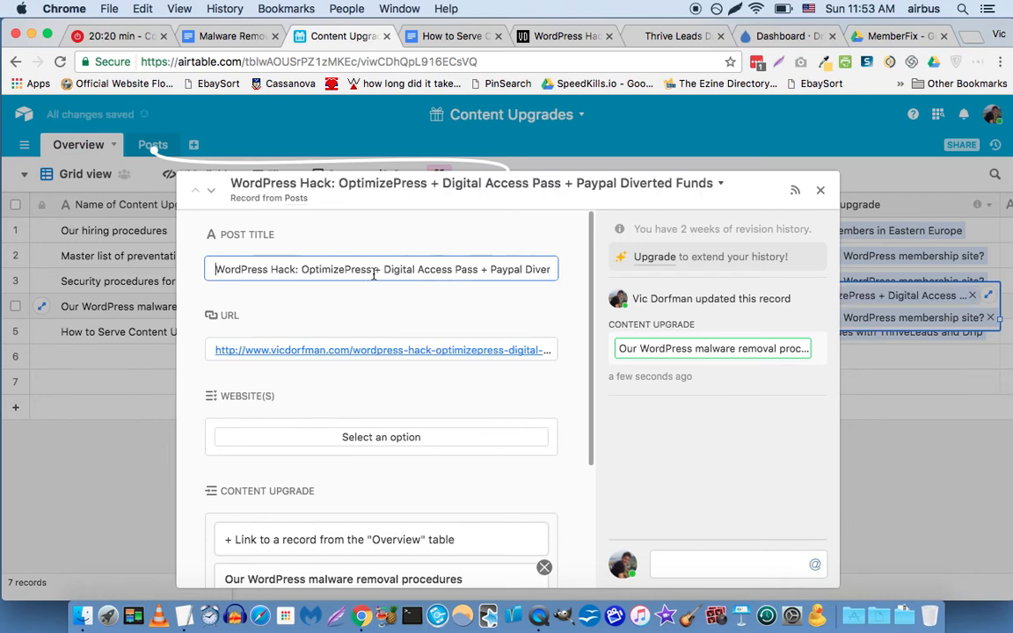
scroll(490, 300, "down", 3)
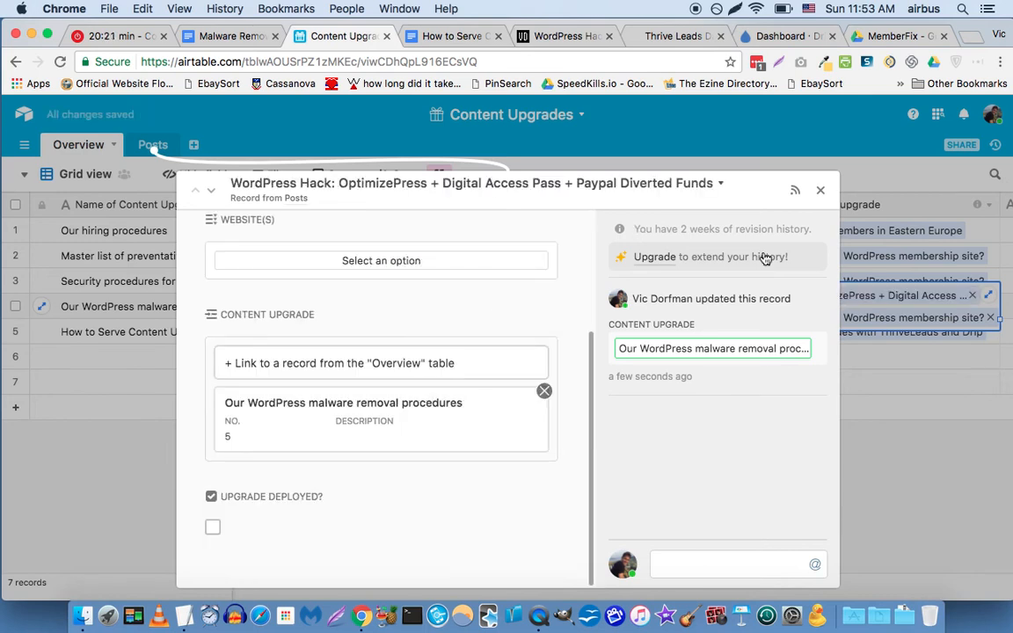
left_click(818, 193)
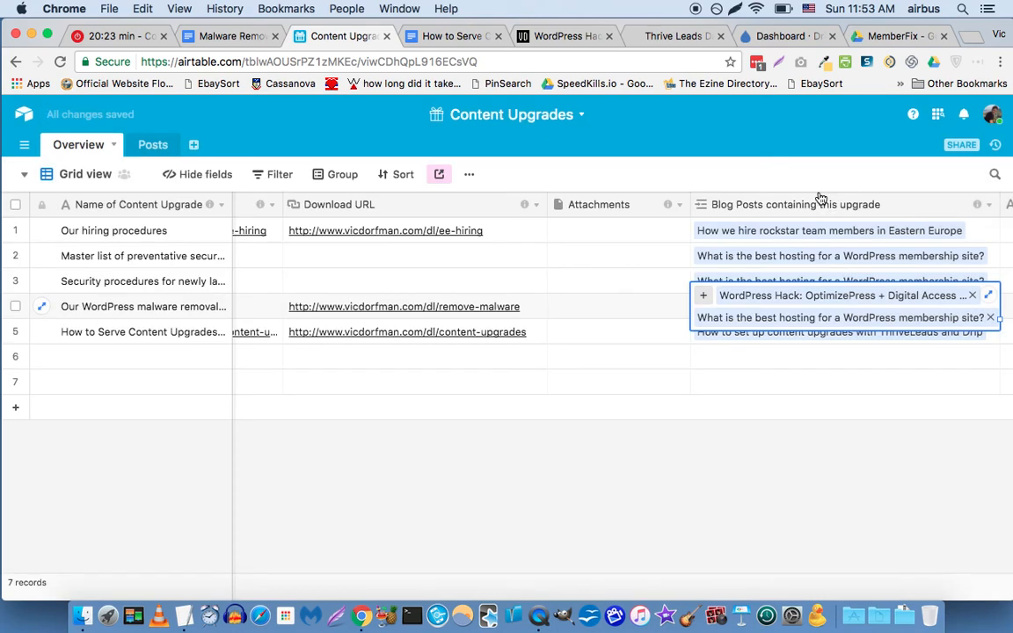
key("Left")
key("Left")
key("Left")
key("Left")
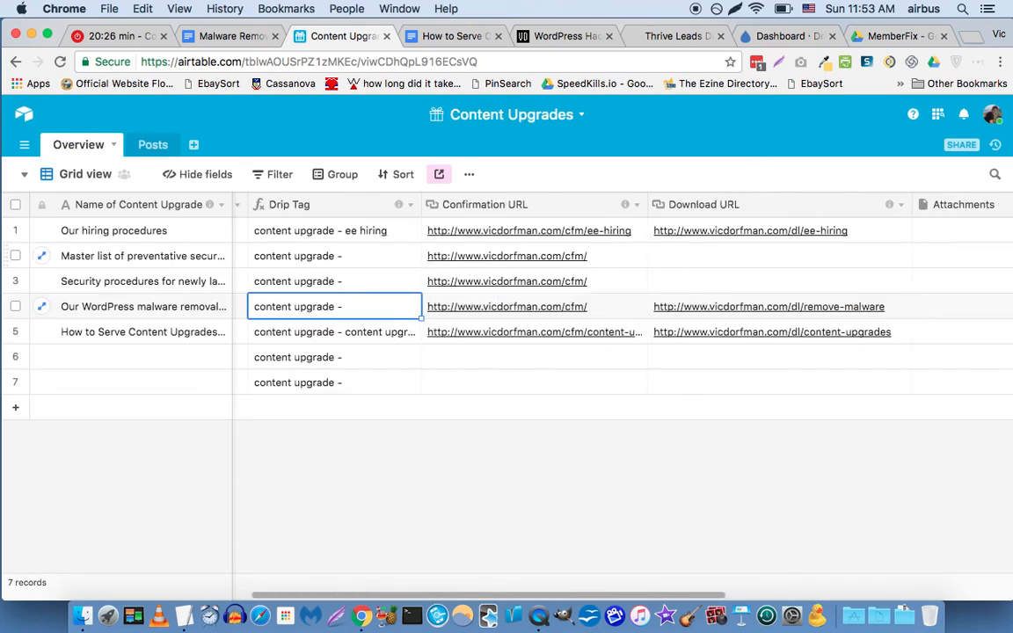
key("Left")
key("Left")
key("Left")
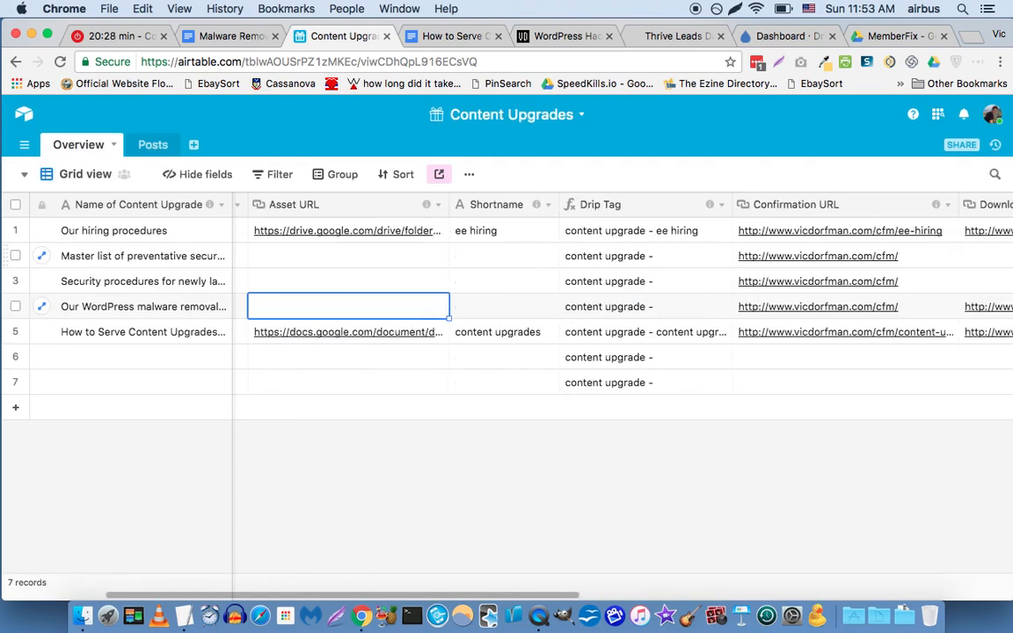
key("Left")
key("Right")
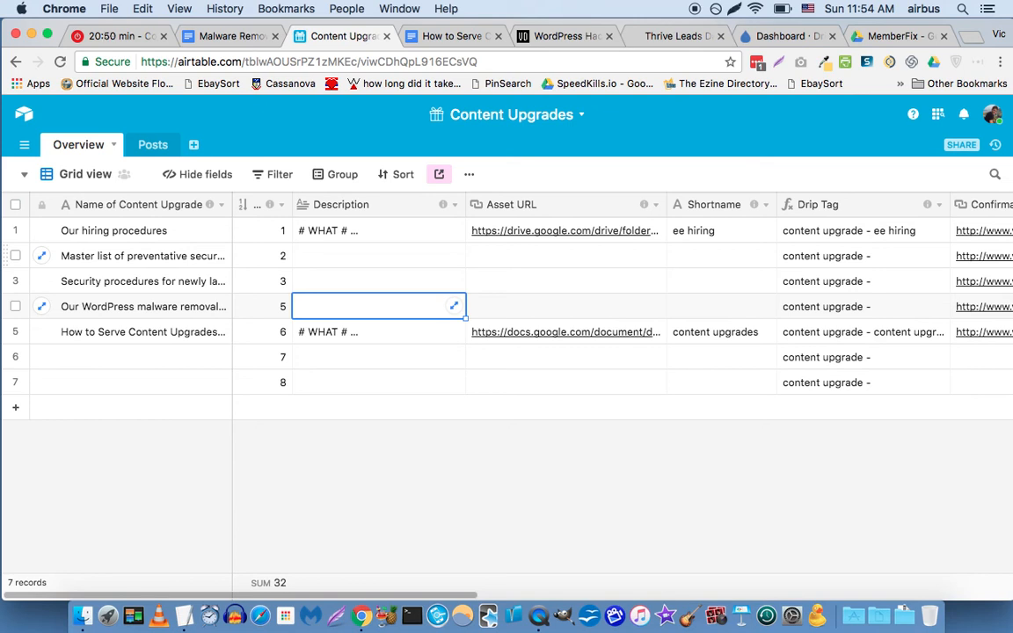
key("Left")
key("Left")
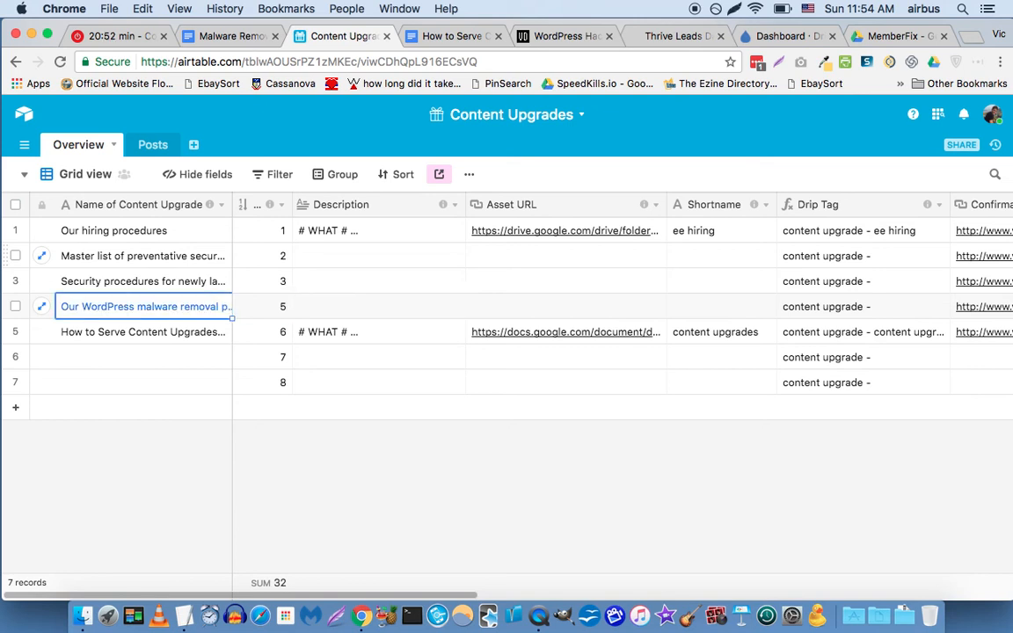
key("Right")
key("Right")
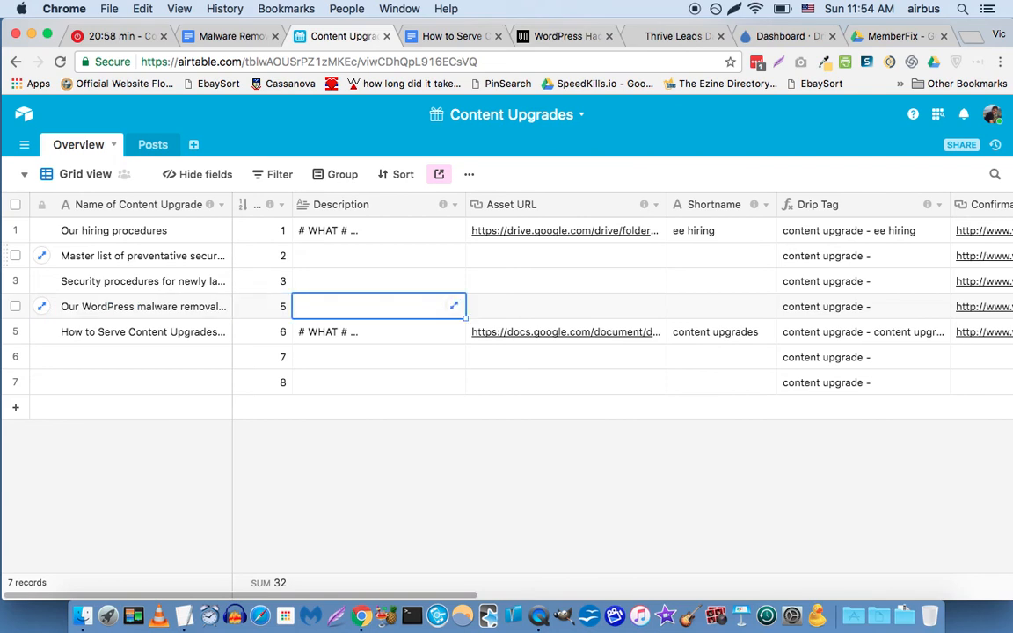
key("Right")
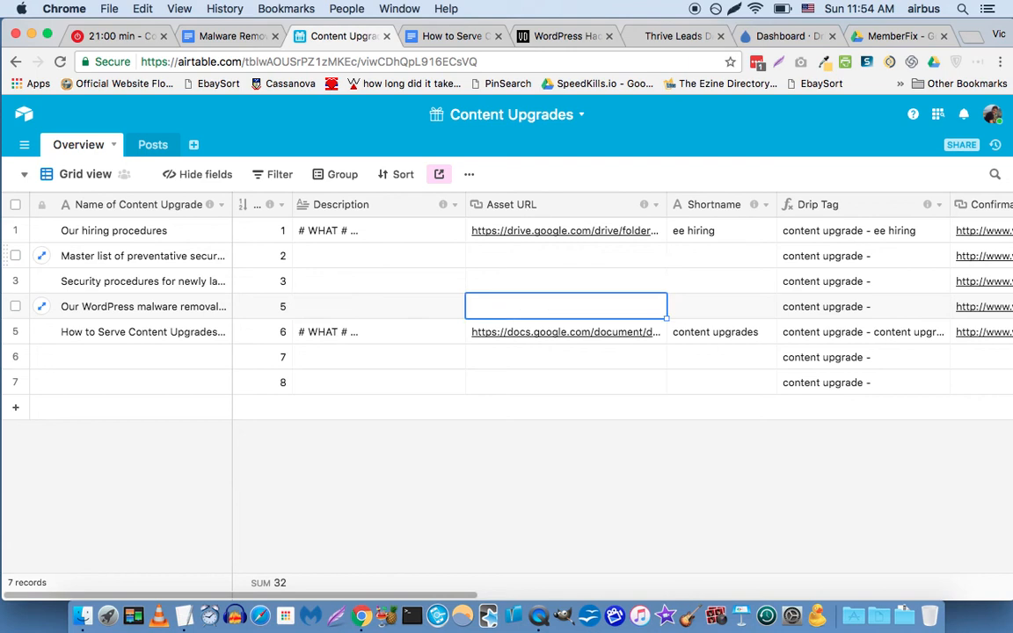
Copy the malware removal checklist's shareable Google Docs link from its Share settings.
left_click(242, 36)
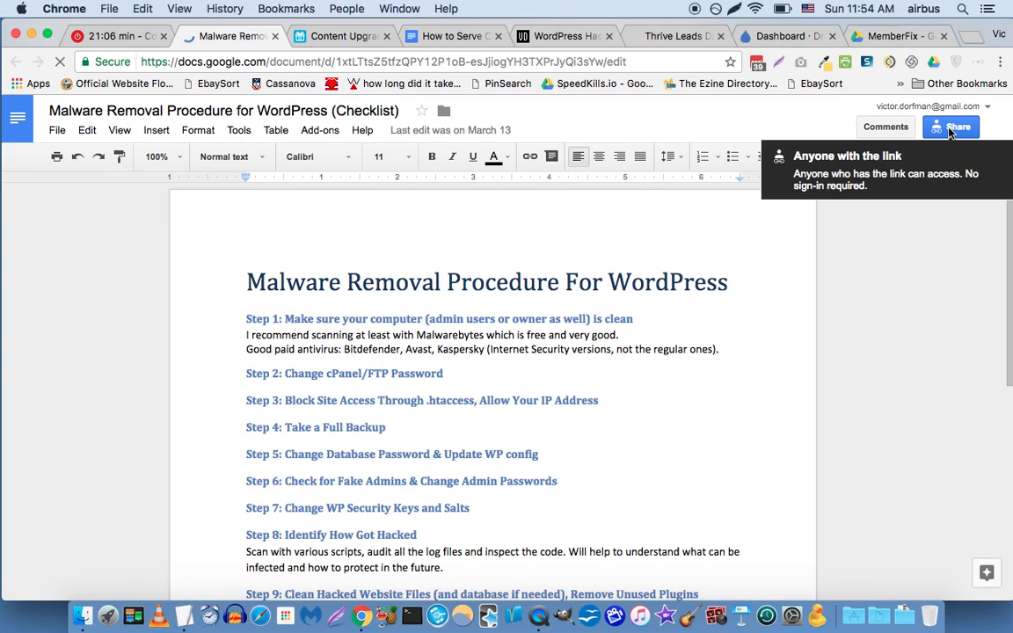
left_click(951, 128)
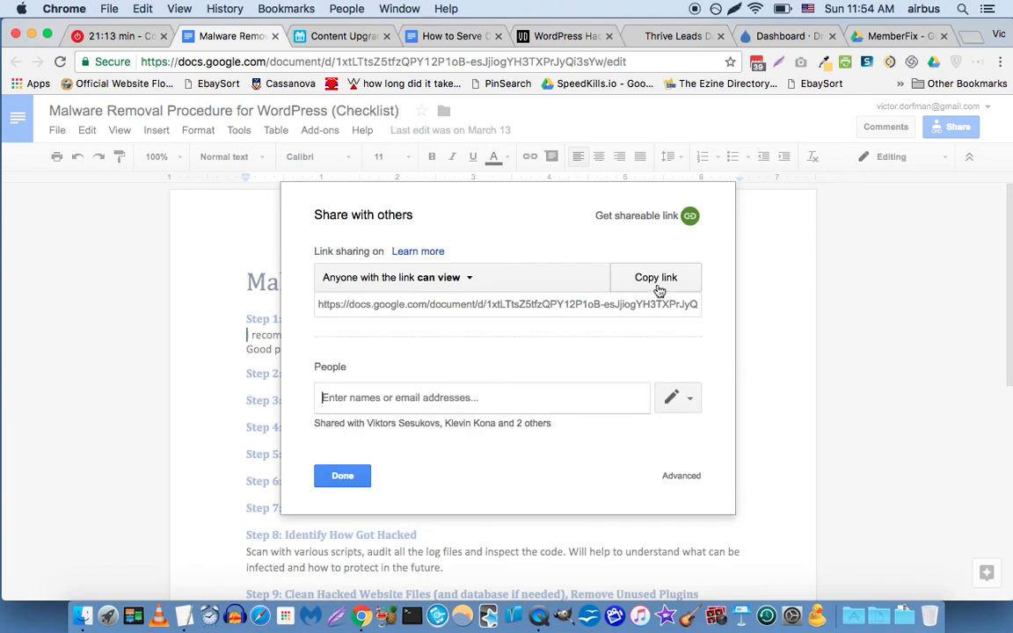
left_click(656, 278)
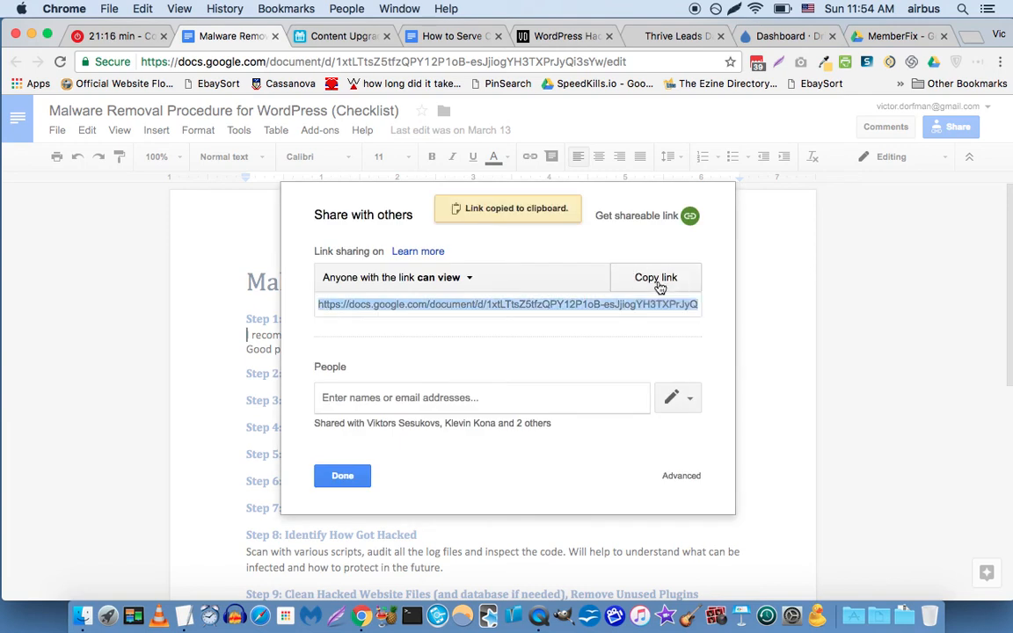
left_click(362, 39)
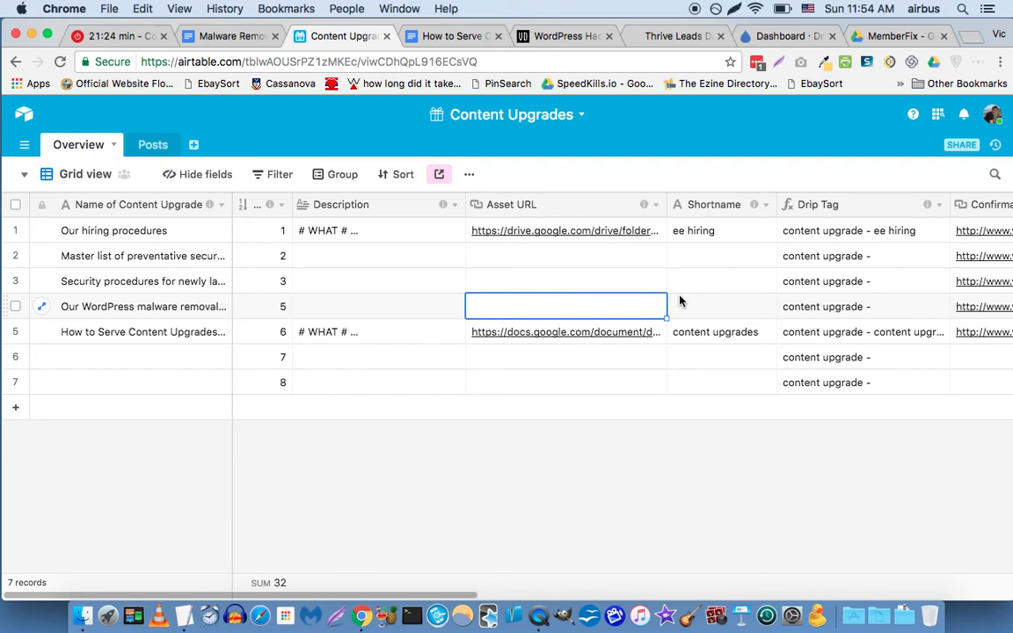
Paste the checklist's Google Docs link into row 4's Asset URL cell.
left_click(341, 312)
left_click(504, 314)
key("super+v")
left_click(503, 308)
key("super+v")
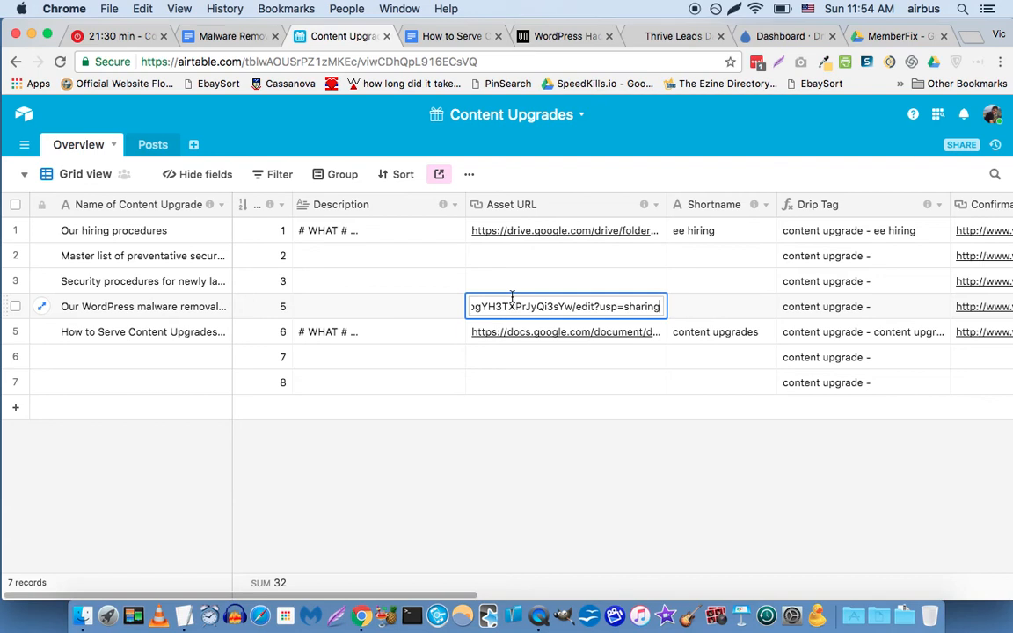
left_click(710, 308)
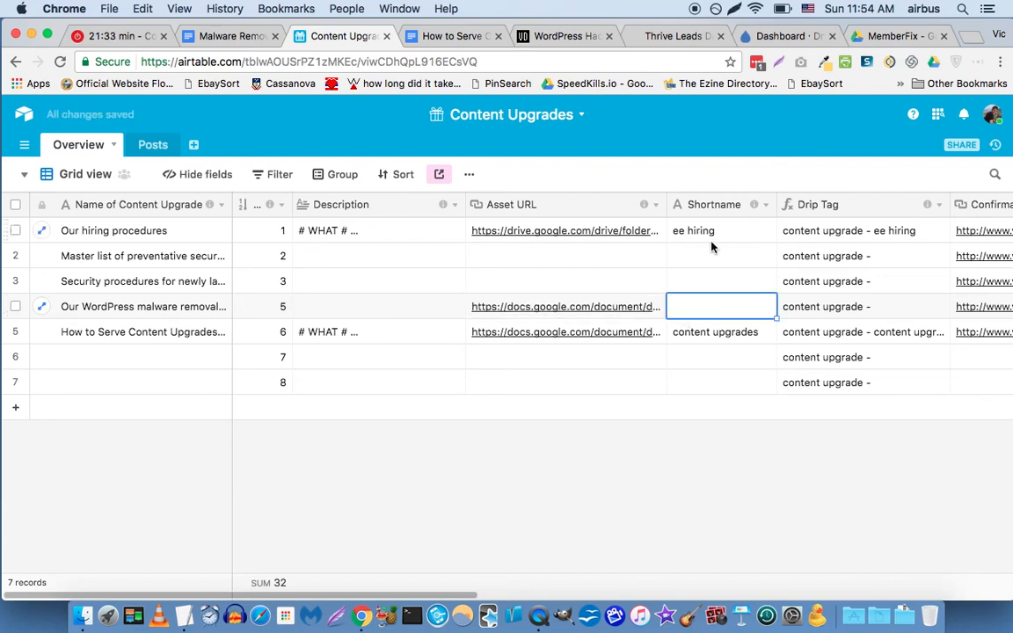
key("Left")
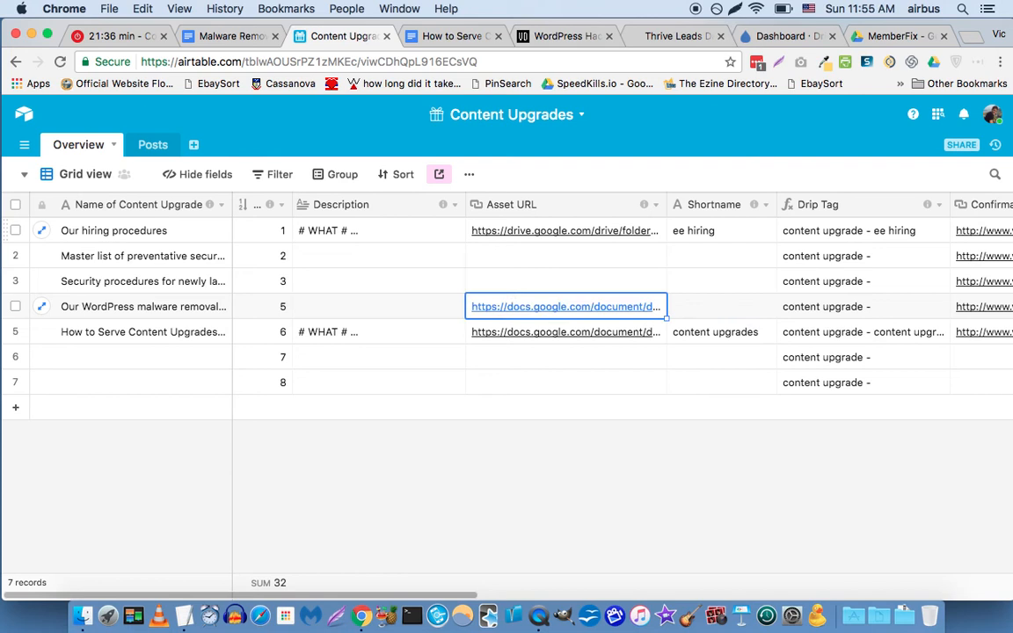
key("Right")
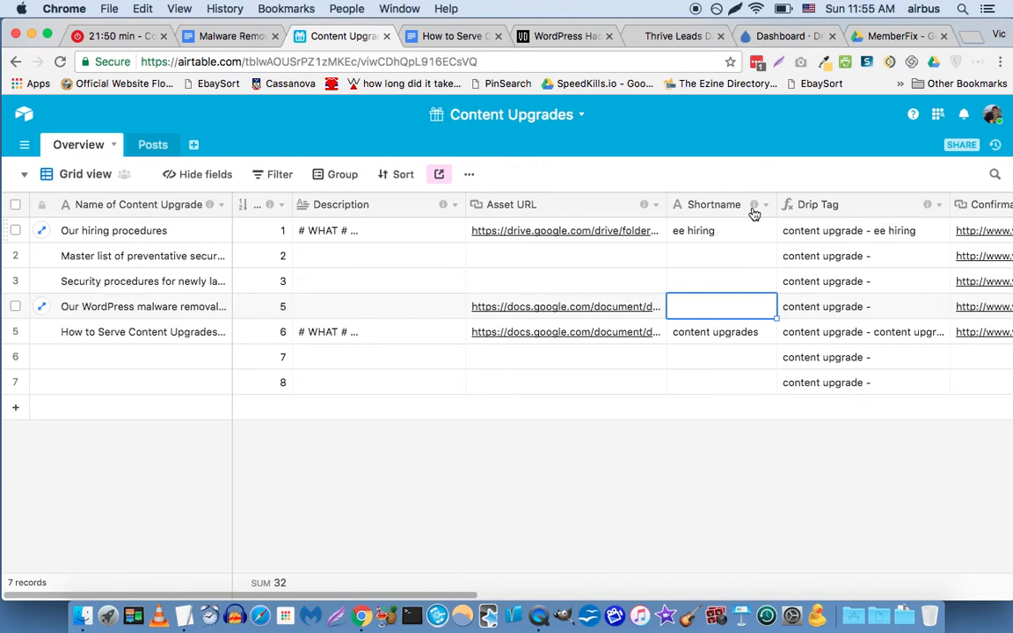
Enter 'malware removal' as row 4's Shortname, giving the drip tag 'content upgrade - malware removal'.
mouse_move(755, 208)
type("malwa")
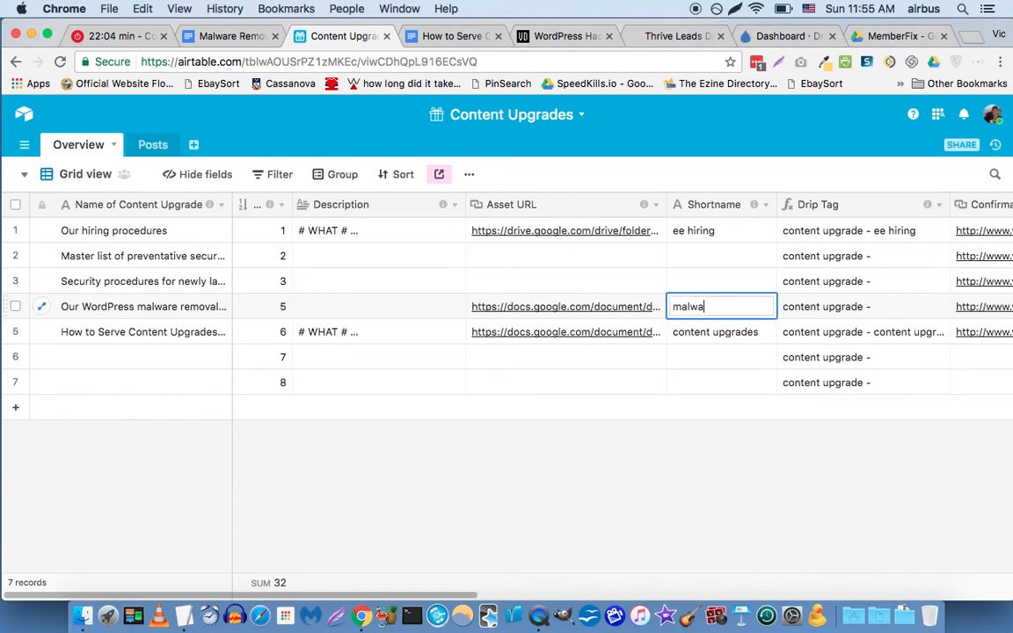
type("re removal")
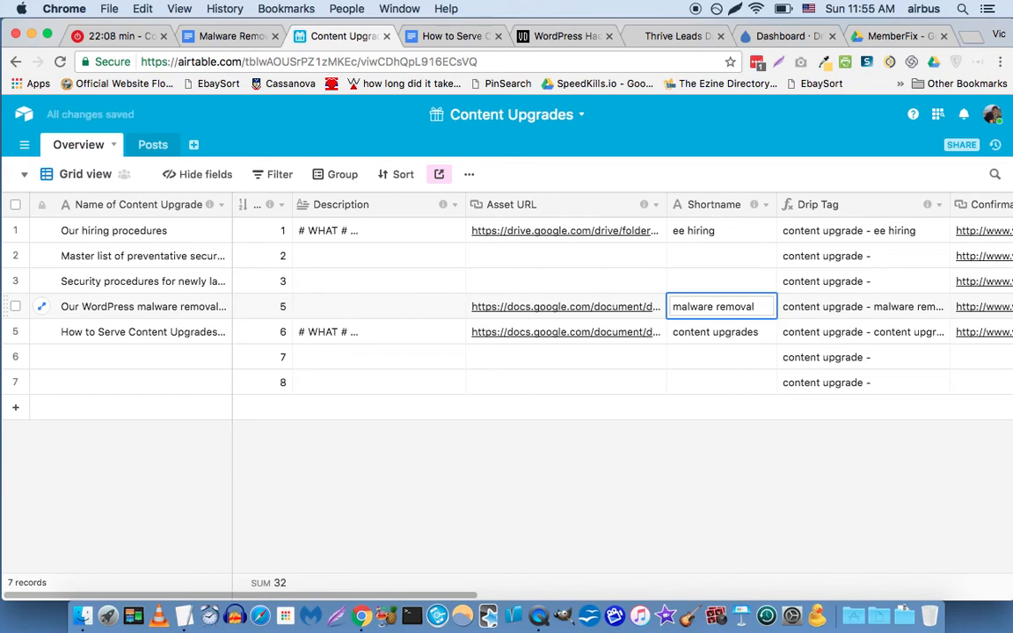
left_click(837, 313)
left_click_drag(402, 595, 615, 596)
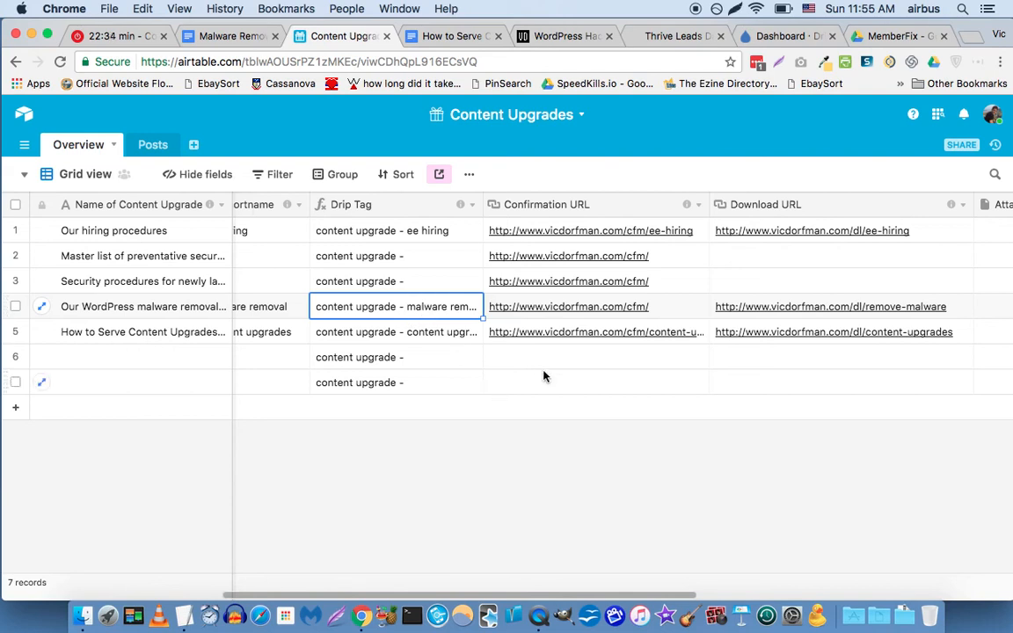
left_click(668, 310)
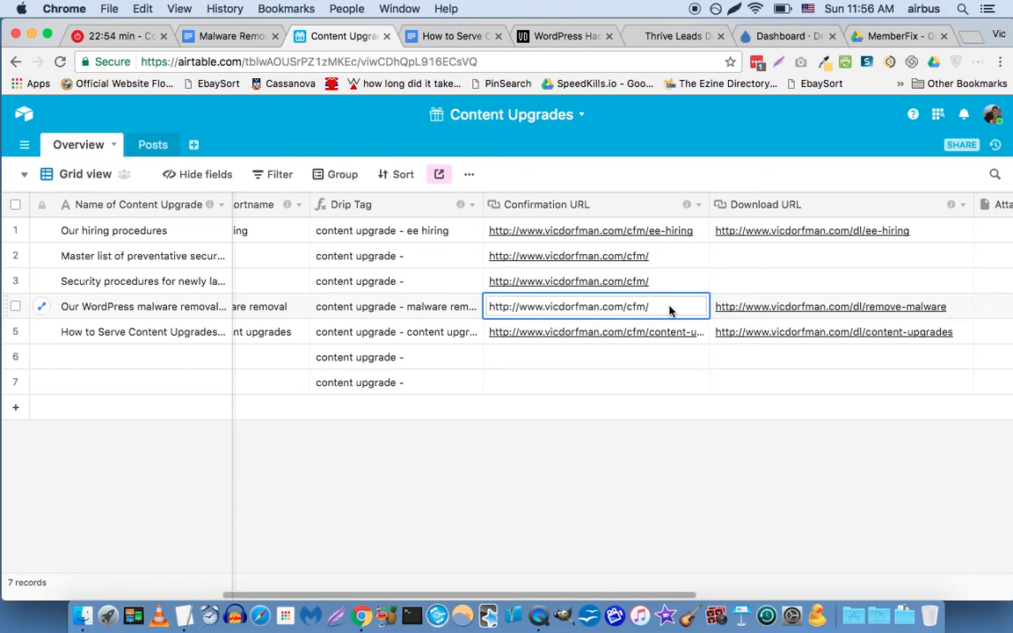
Change row 4's Confirmation URL to end in cfm/malware-removal.
type("malwa")
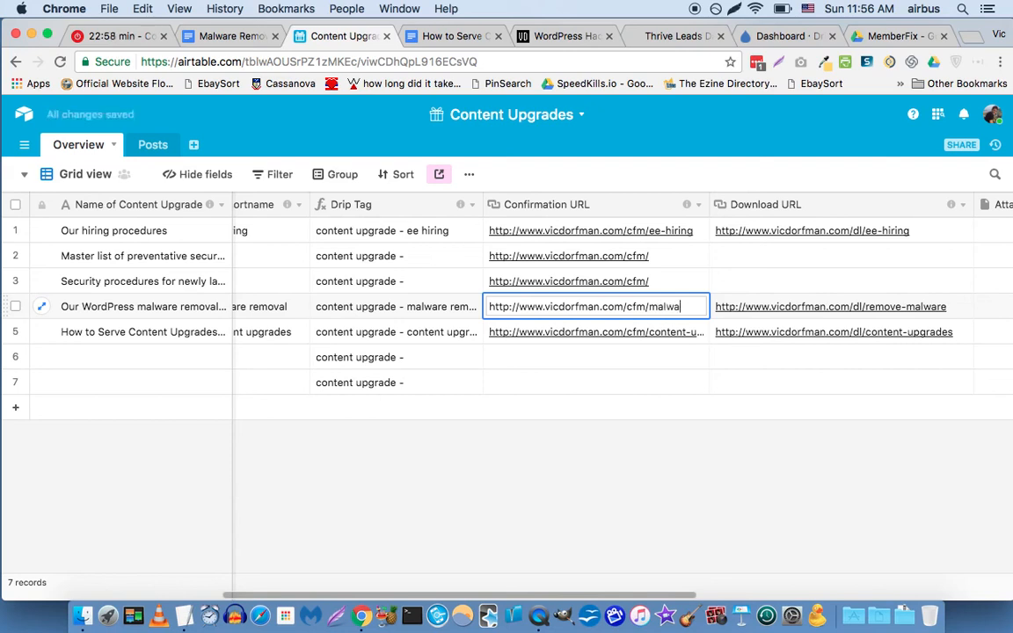
type("re-removal")
key("Return")
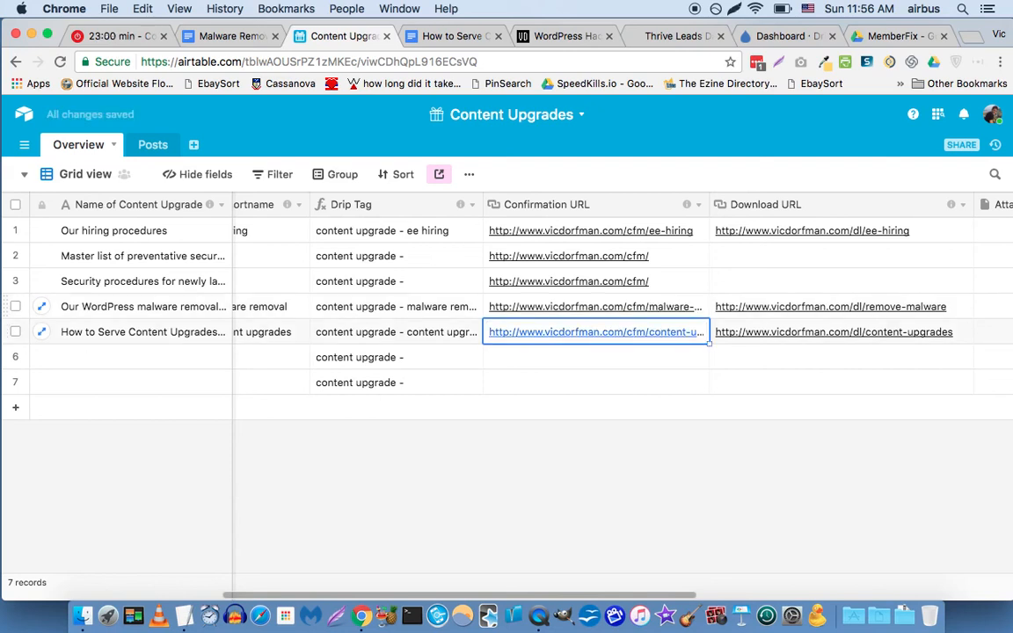
Change row 4's Download URL to end in dl/malware-removal.
key("Up")
key("Left")
key("Right")
key("Right")
key("Return")
key("BackSpace")
key("BackSpace")
key("BackSpace")
key("BackSpace")
key("BackSpace")
key("BackSpace")
key("BackSpace")
key("BackSpace")
key("BackSpace")
key("BackSpace")
key("BackSpace")
key("BackSpace")
key("BackSpace")
key("BackSpace")
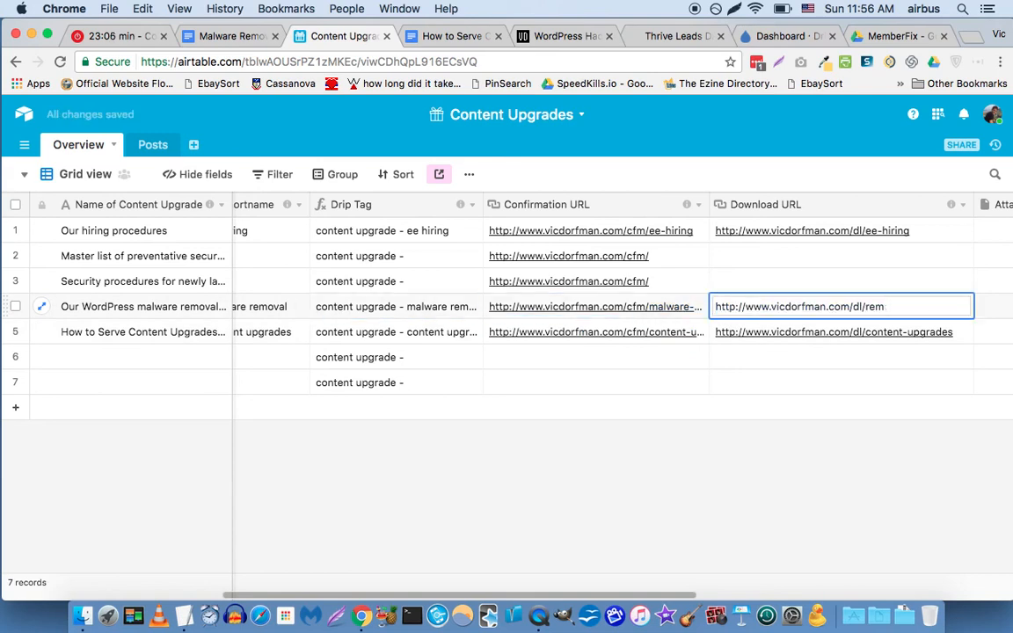
type("malware-removal")
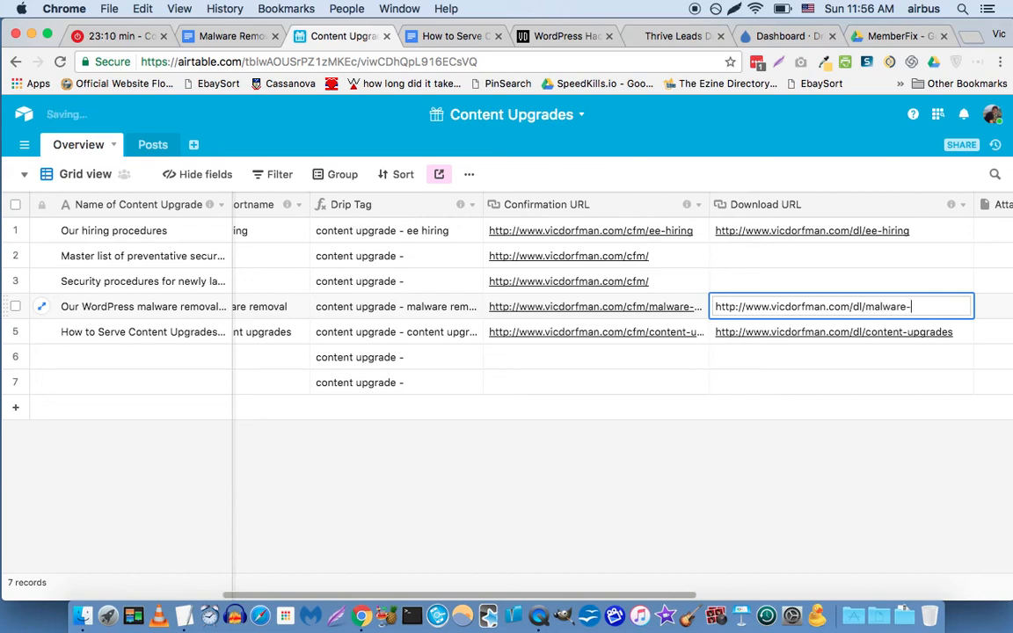
key("Return")
key("Up")
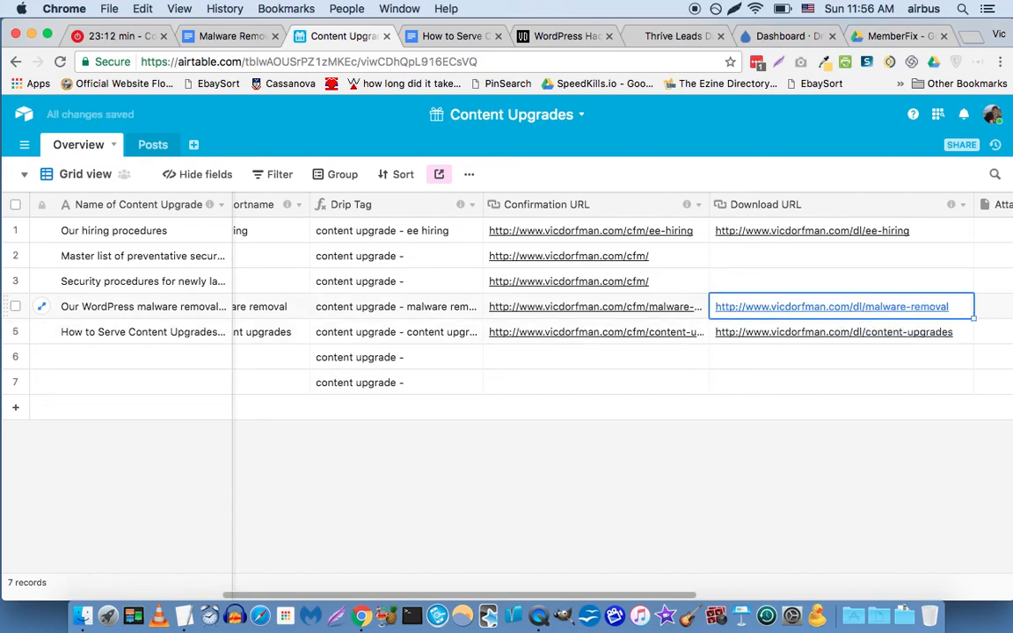
key("Right")
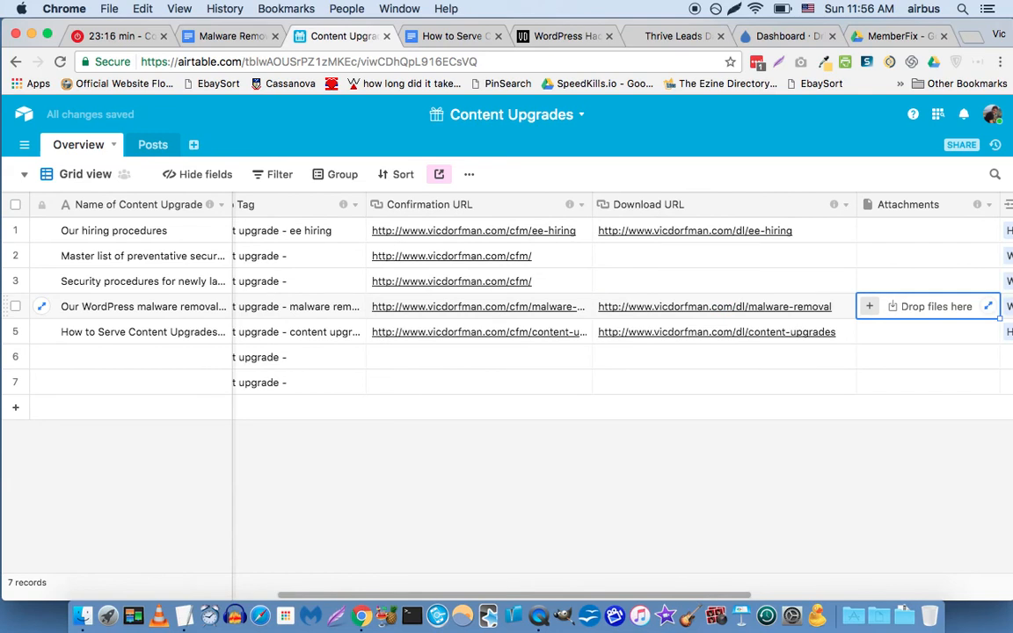
Close the checklist's Google Docs Share dialog and return to the Content Upgrades base.
key("Left")
key("Left")
key("Left")
key("Left")
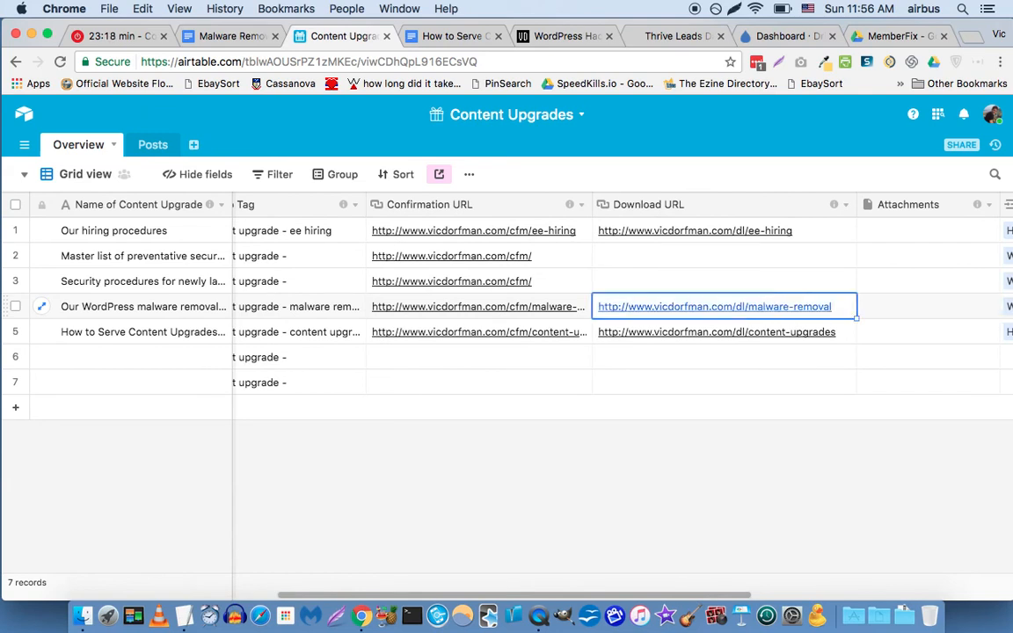
key("Left")
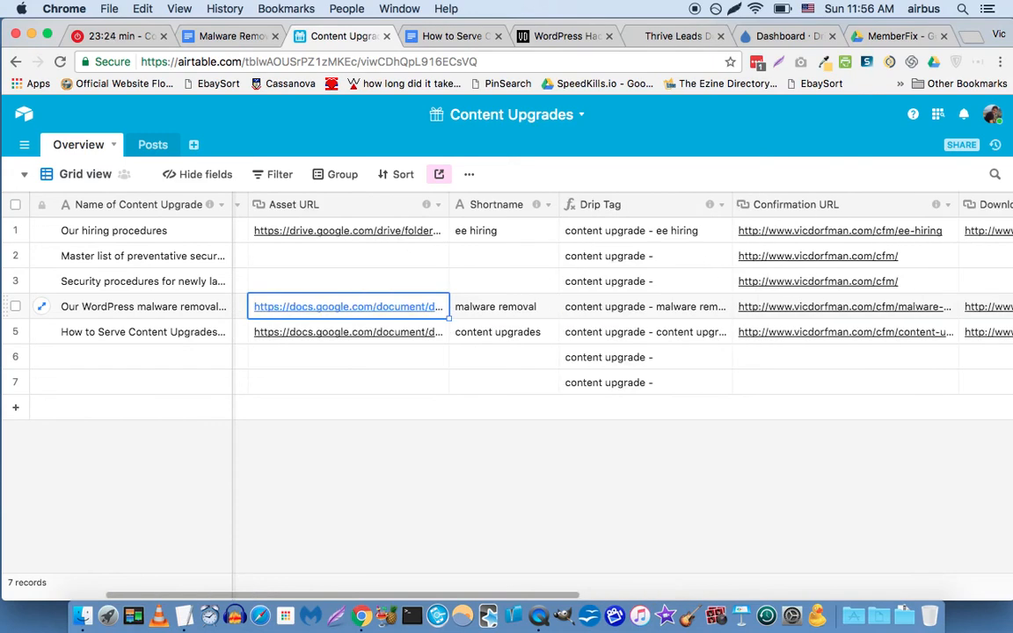
left_click(216, 39)
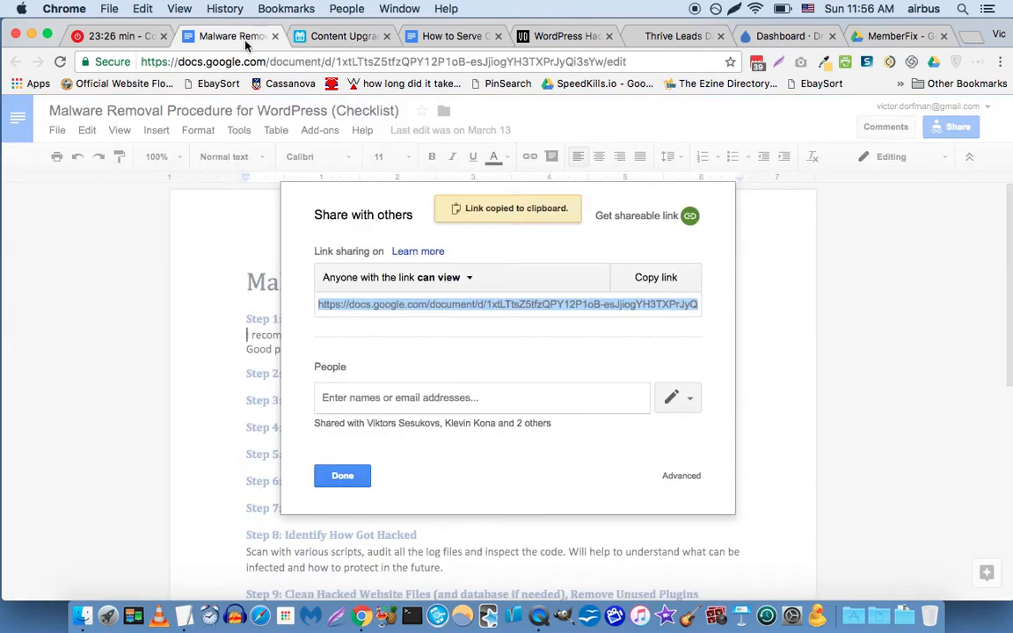
left_click(342, 475)
left_click(327, 38)
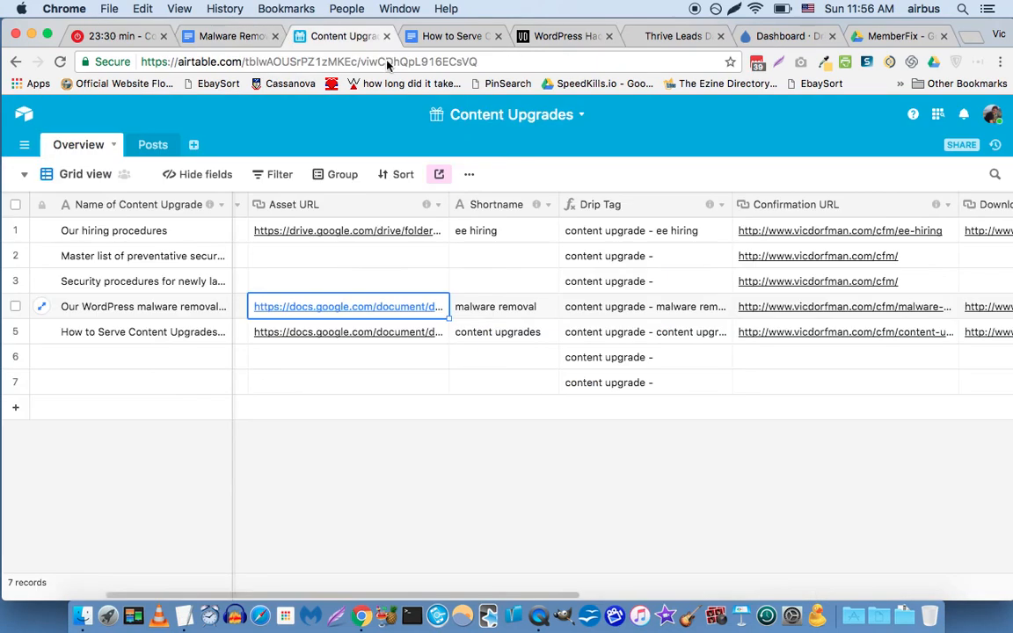
Review row 4's fields and its two linked blog posts, including the WordPress Hack article.
key("Right")
key("Right")
key("Right")
key("Right")
key("Right")
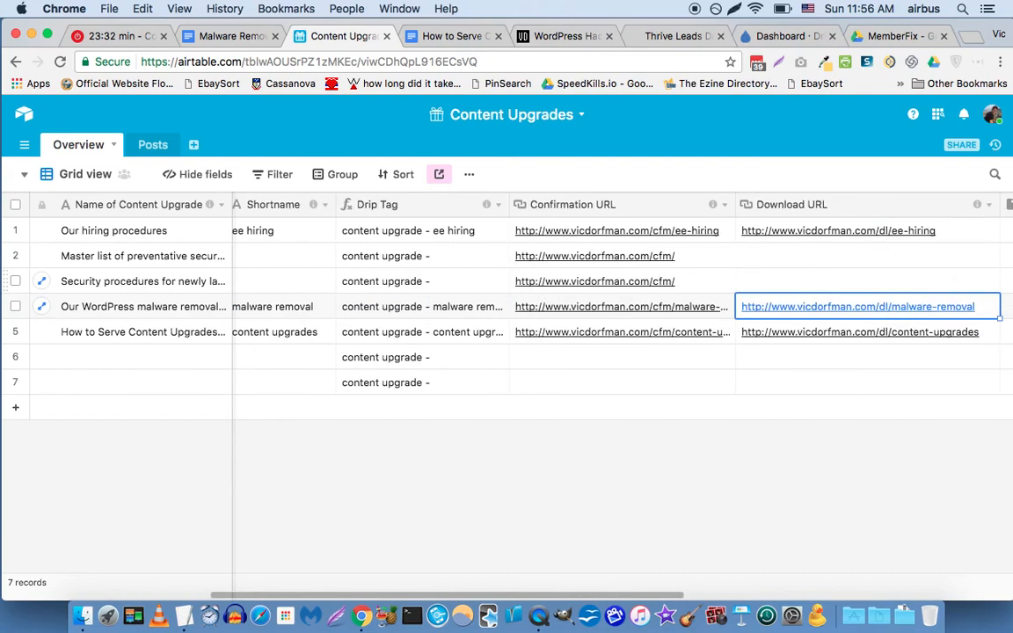
key("Right")
key("Right")
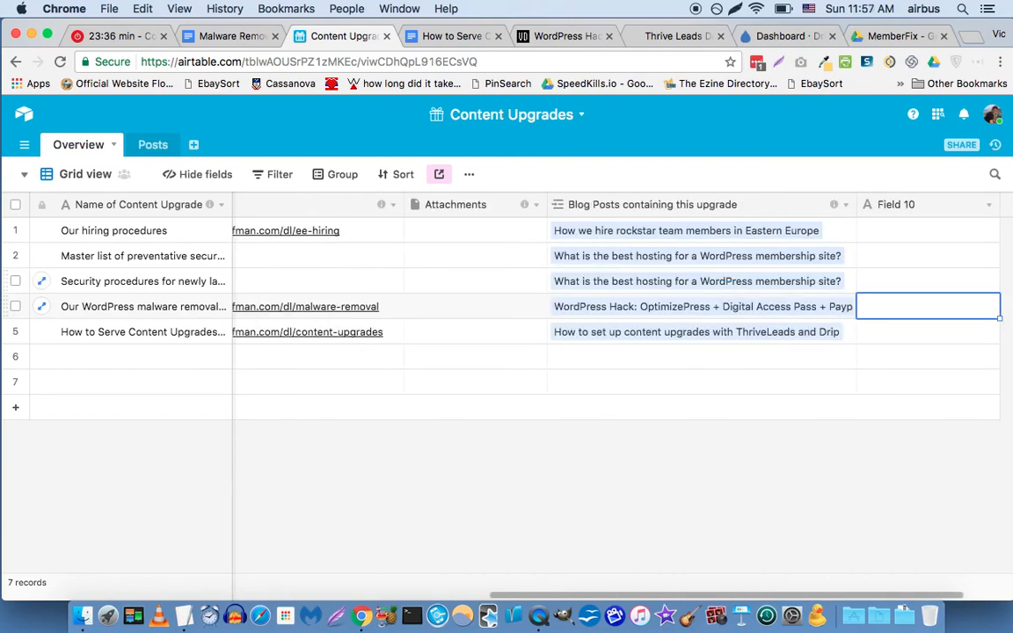
key("Left")
key("Left")
key("Right")
key("Left")
key("Left")
key("Right")
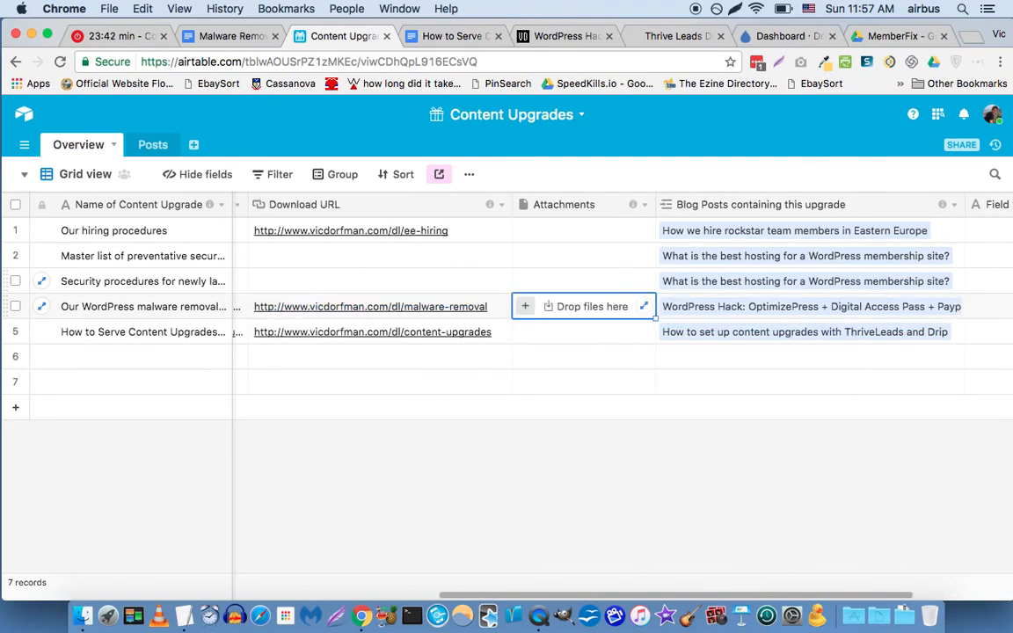
key("Right")
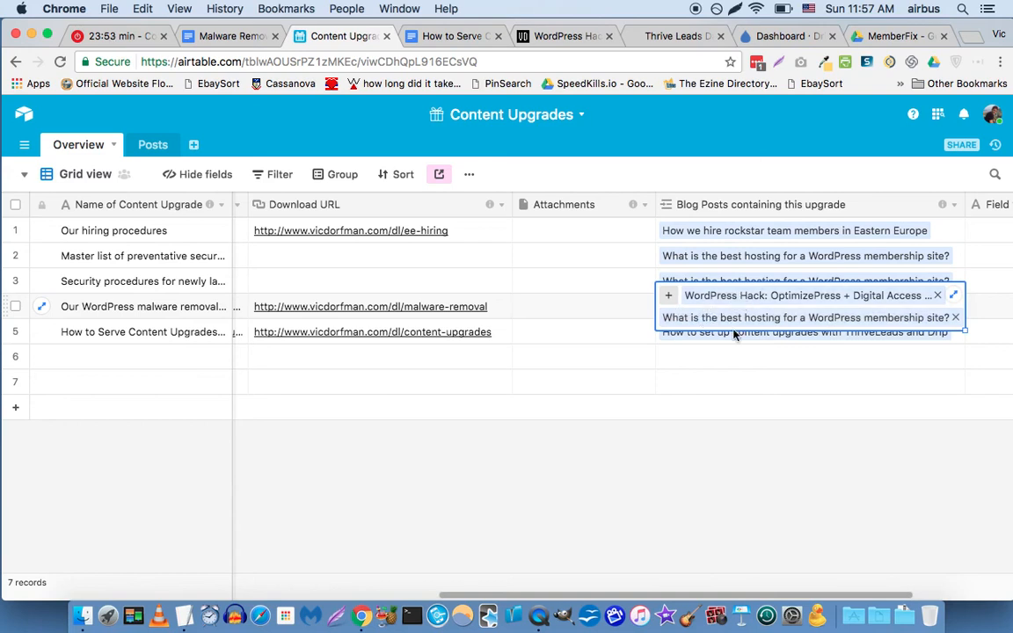
left_click(551, 309)
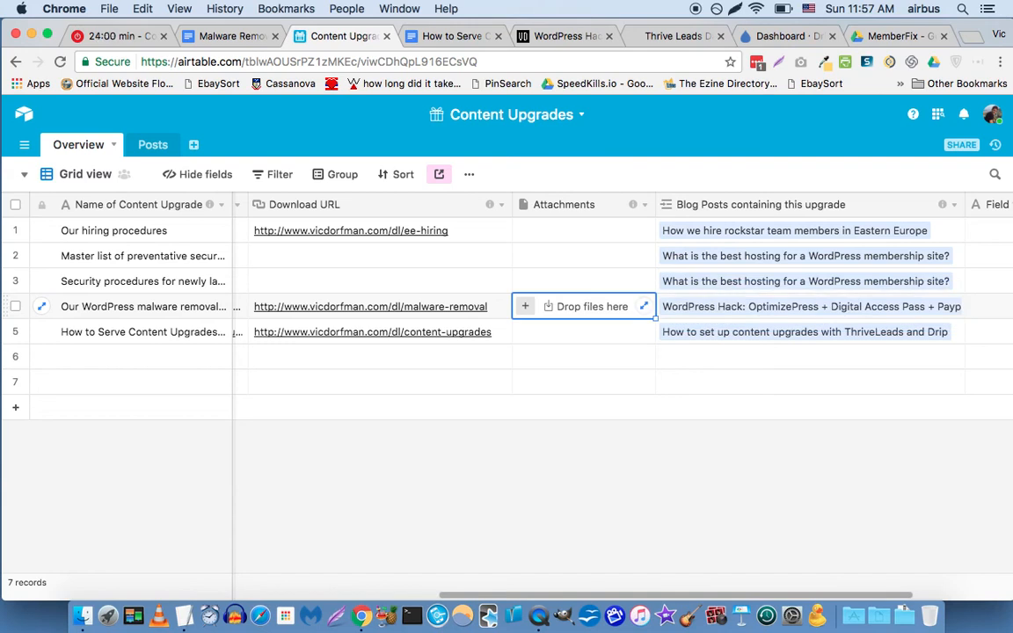
Switch to the Thrive Leads dashboard and scroll to the existing Lead Shortcodes list.
left_click(553, 43)
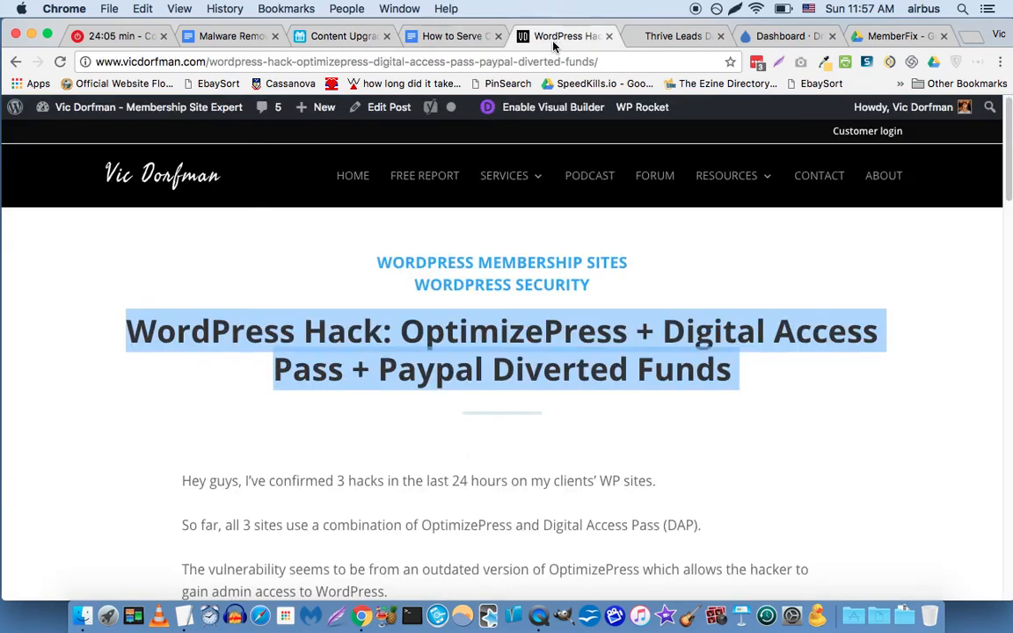
left_click(465, 449)
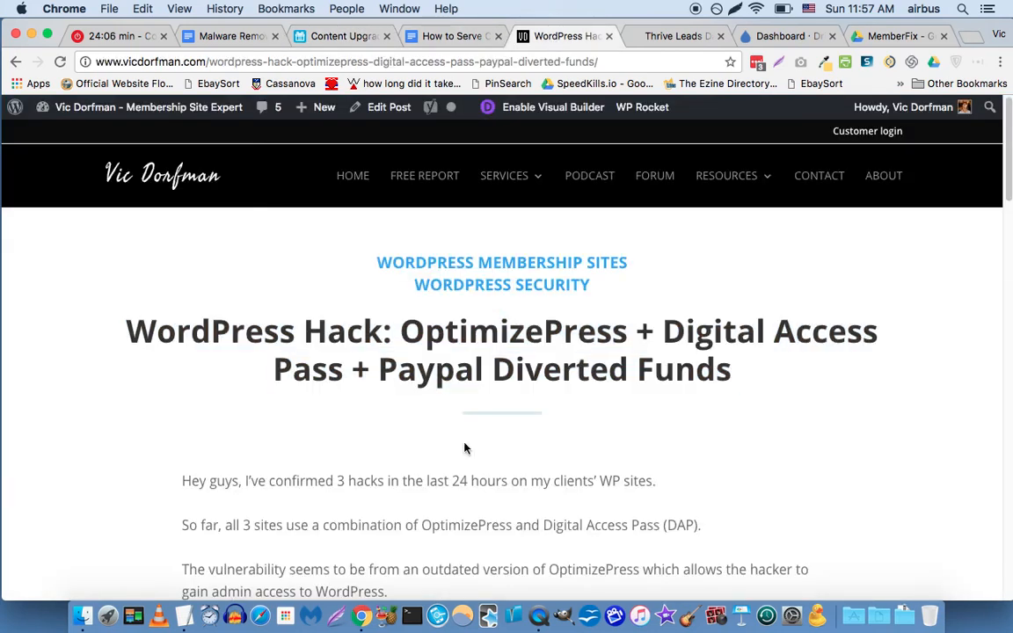
left_click(679, 39)
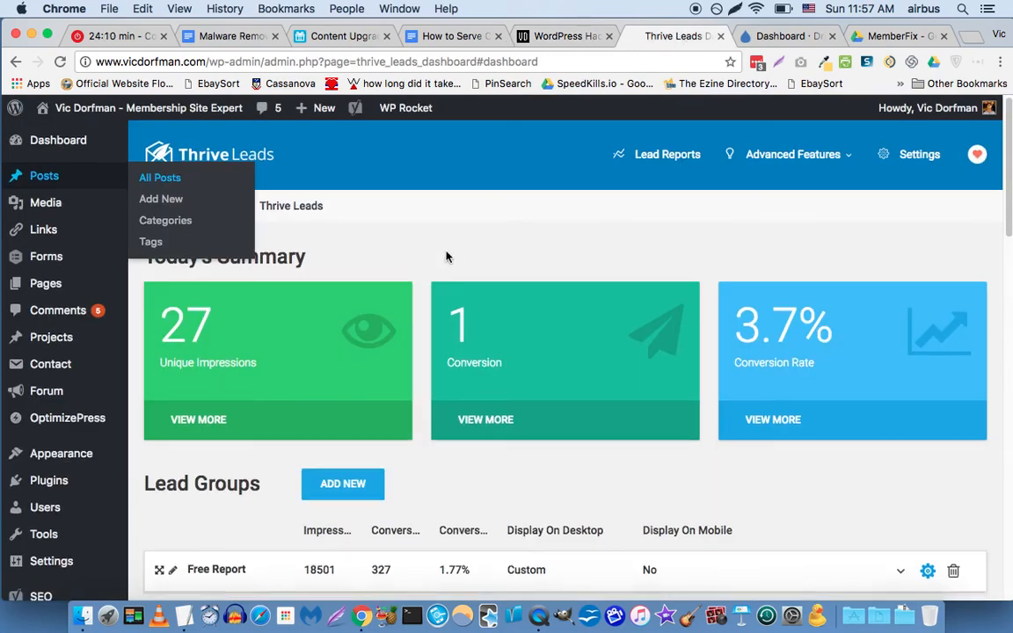
scroll(445, 256, "down", 12)
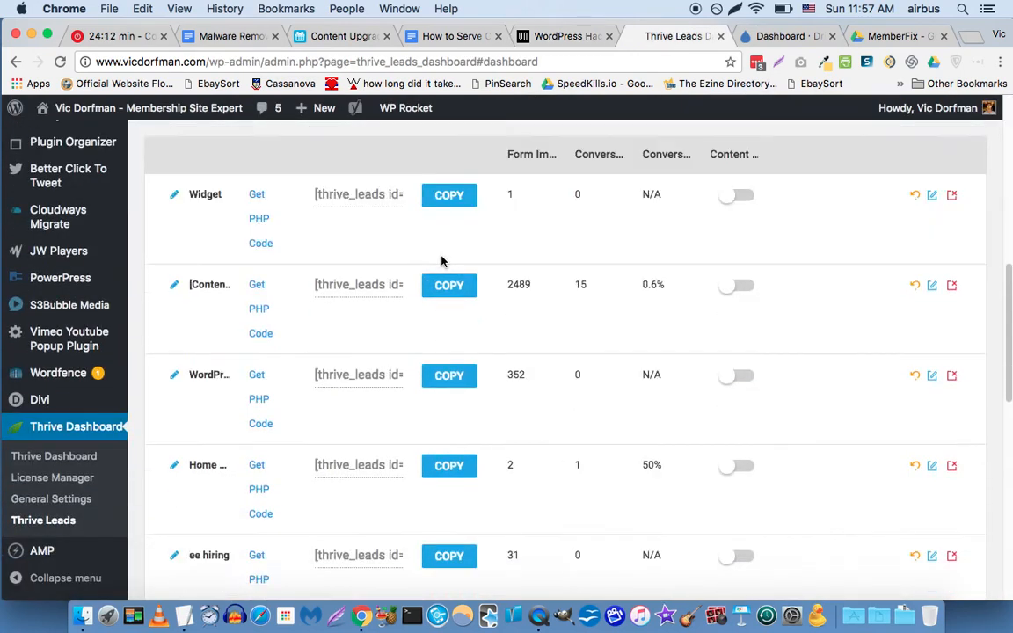
scroll(441, 261, "down", 5)
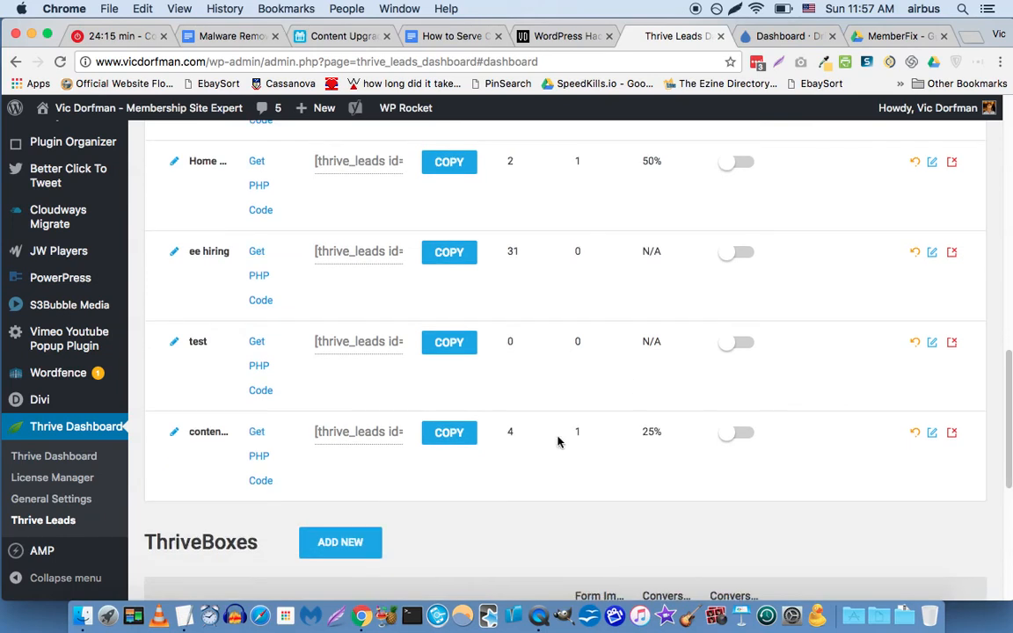
scroll(398, 391, "up", 4)
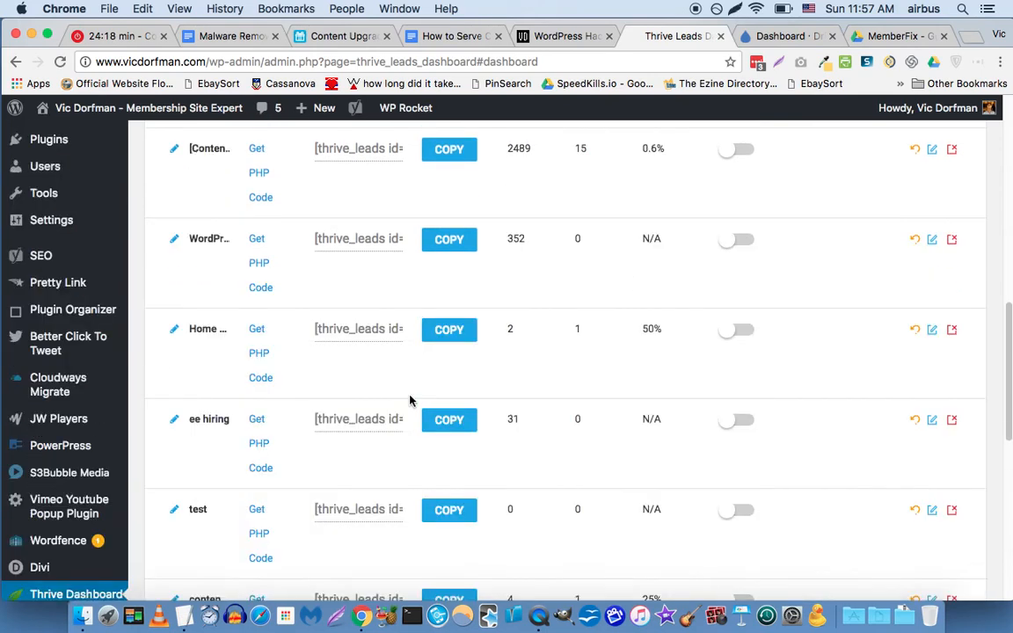
scroll(409, 401, "up", 4)
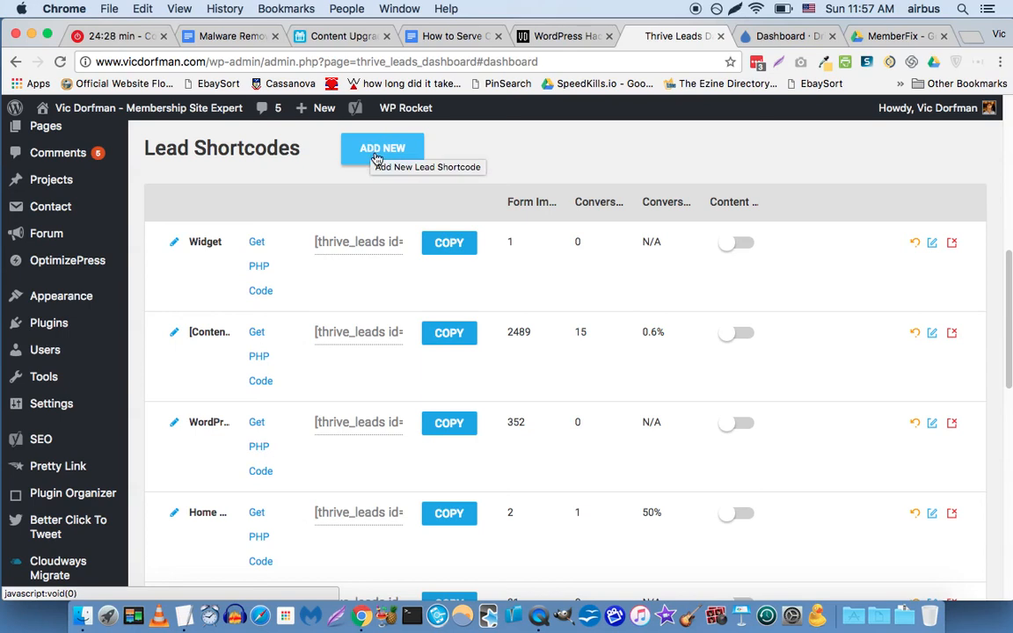
Add a new Thrive Leads lead shortcode named 'malware removal'.
left_click(377, 155)
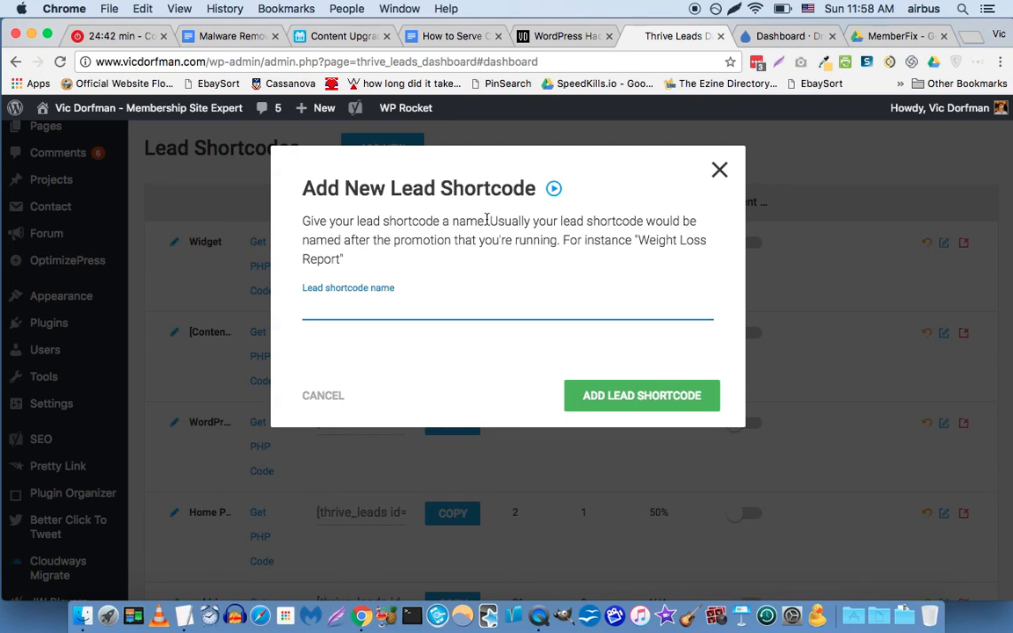
type("malware removal")
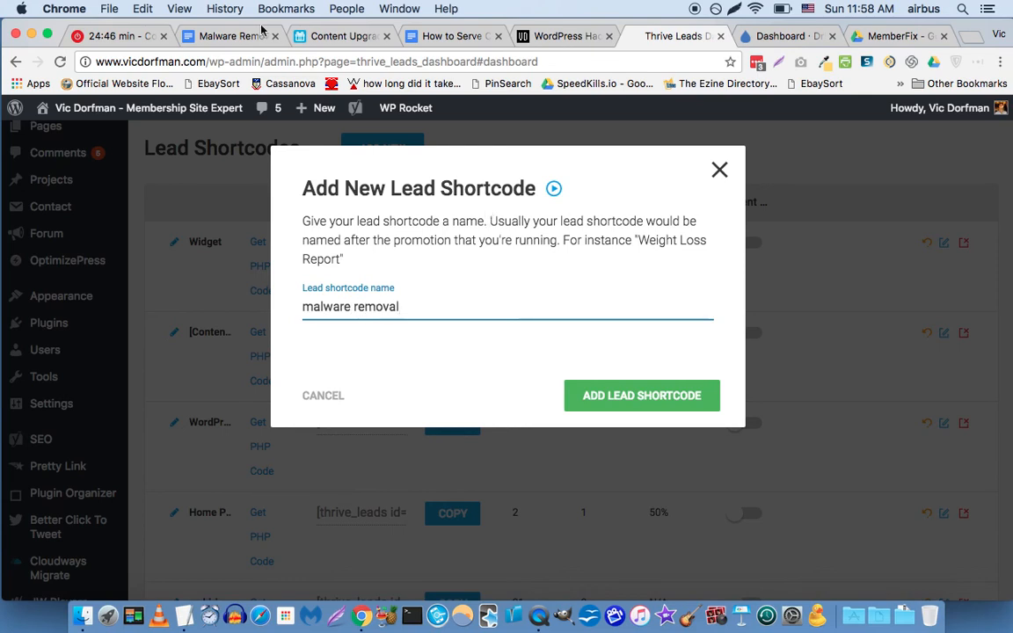
left_click(298, 39)
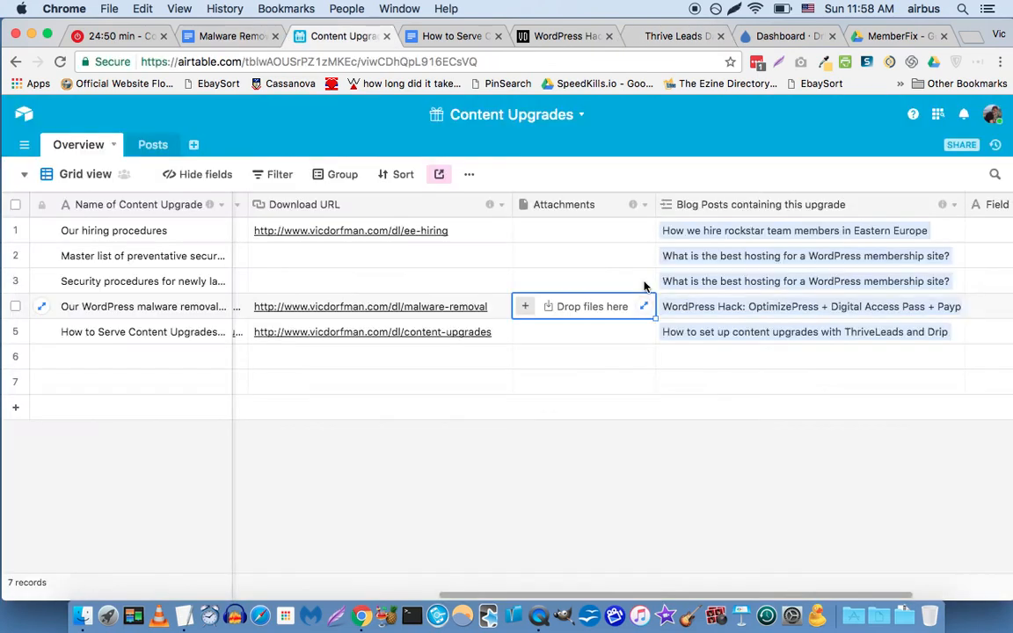
In the Airtable upgrades grid, go to row 4's Shortname cell, 'malware removal'.
left_click(643, 286)
key("Left")
key("Left")
key("Left")
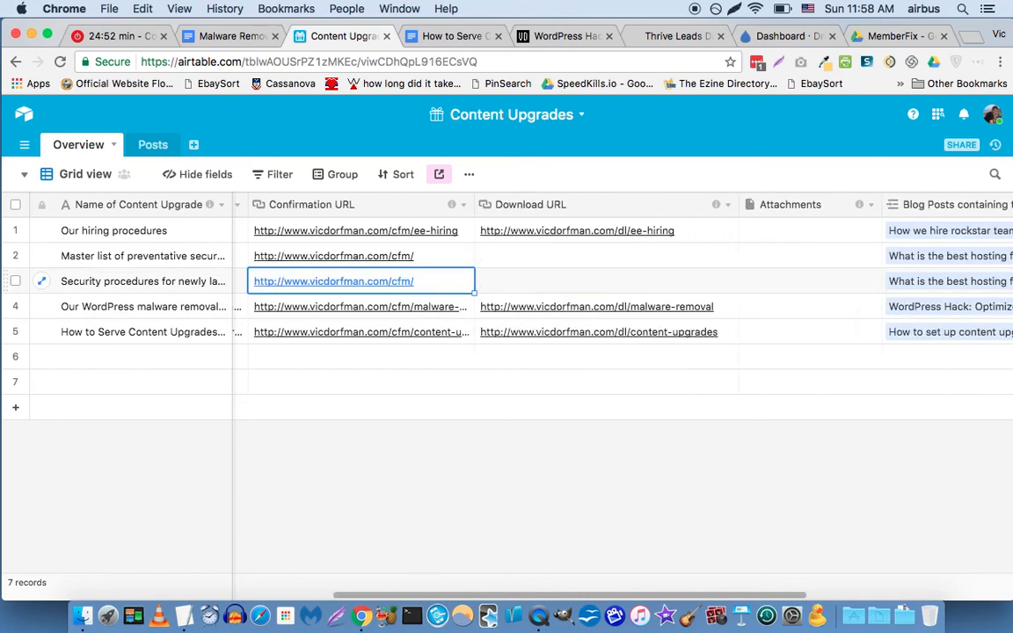
key("Left")
key("Down")
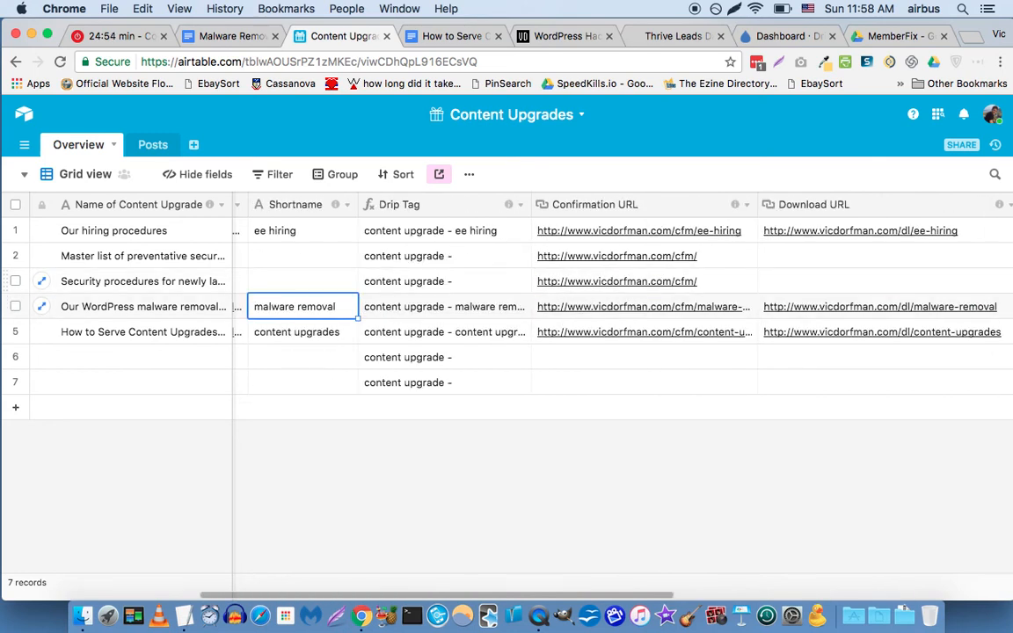
key("Left")
key("Right")
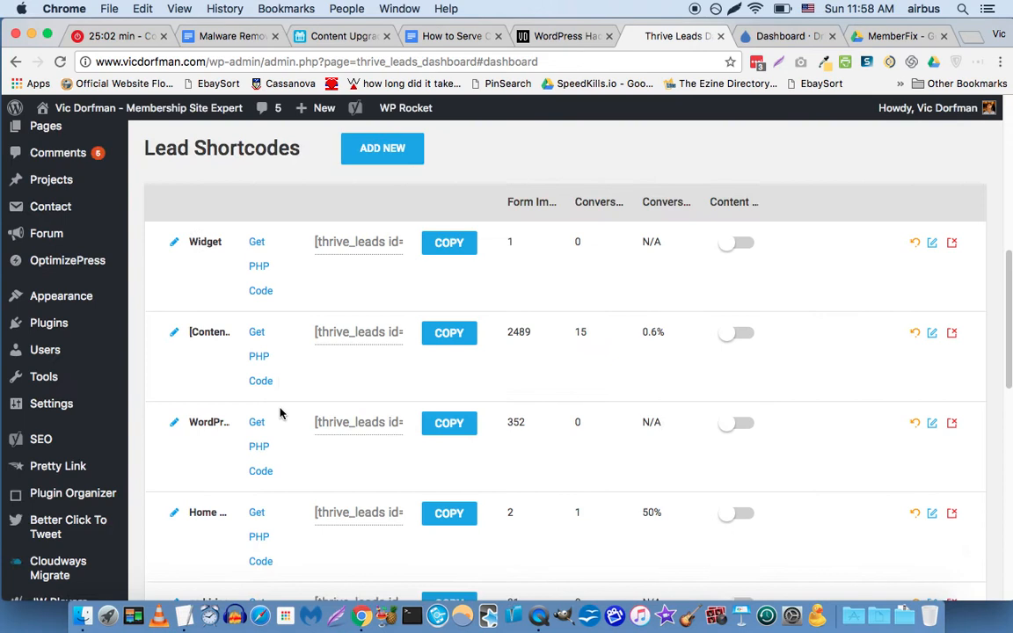
Look over the lead shortcode names, selecting 'ee hiring' and leaving 'content upgrades' unchanged.
scroll(281, 414, "down", 3)
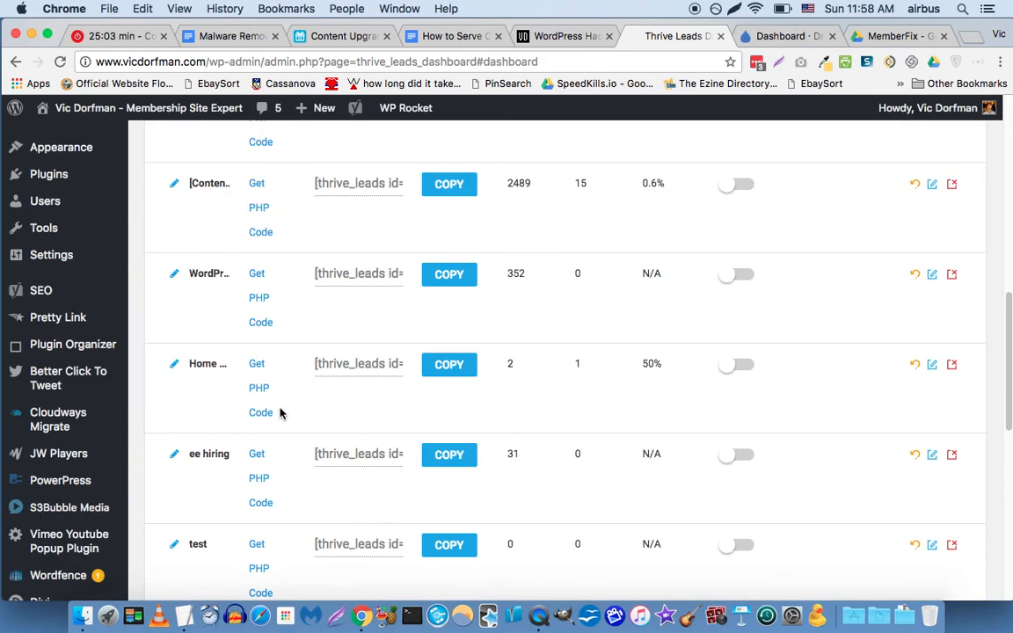
left_click_drag(189, 453, 224, 452)
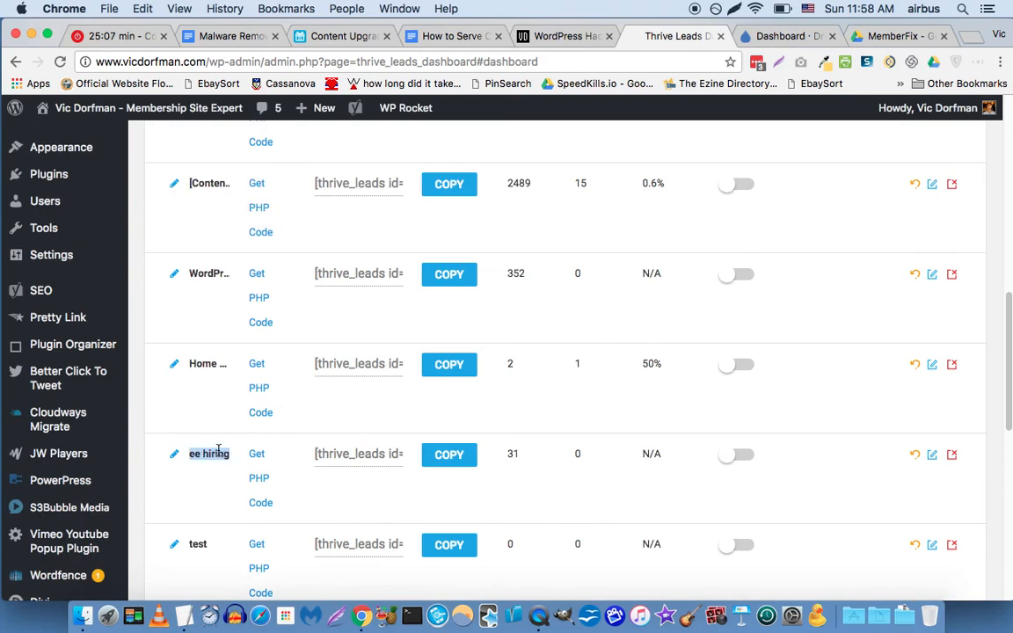
scroll(218, 451, "down", 1)
scroll(176, 434, "down", 5)
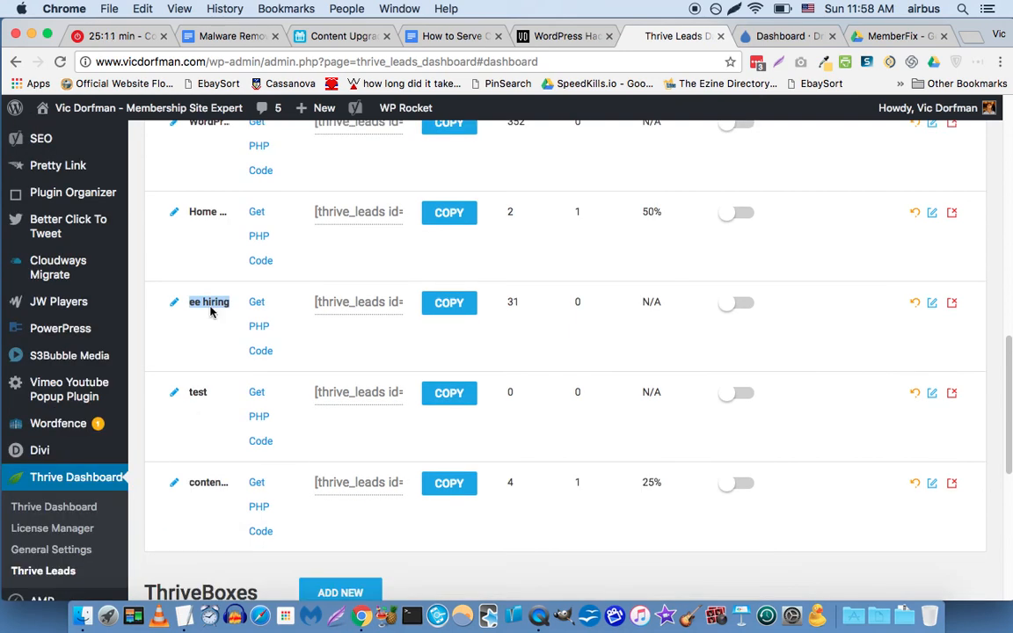
left_click(176, 487)
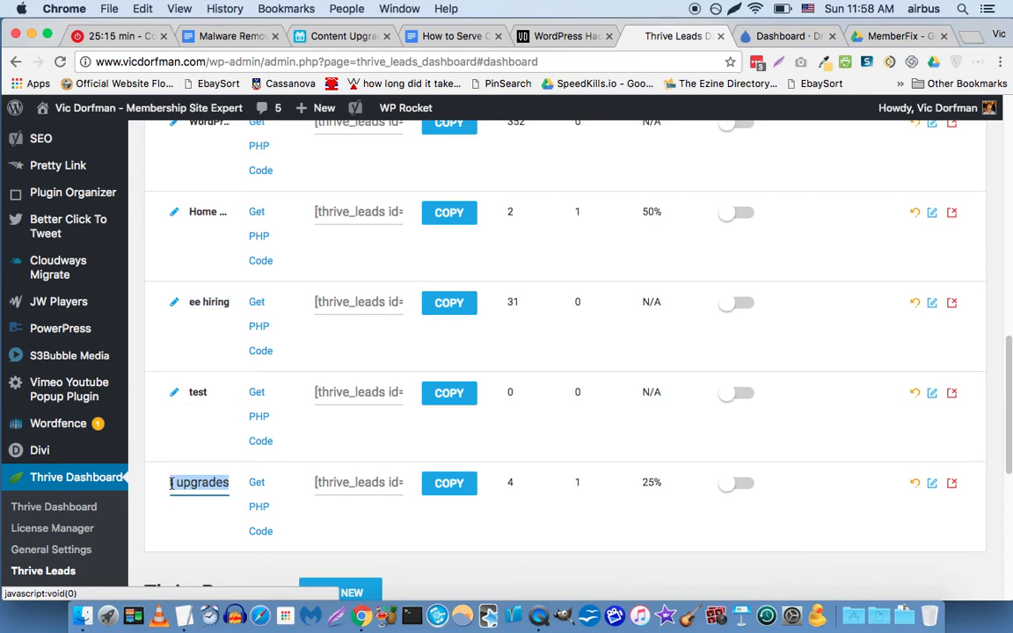
left_click(210, 445)
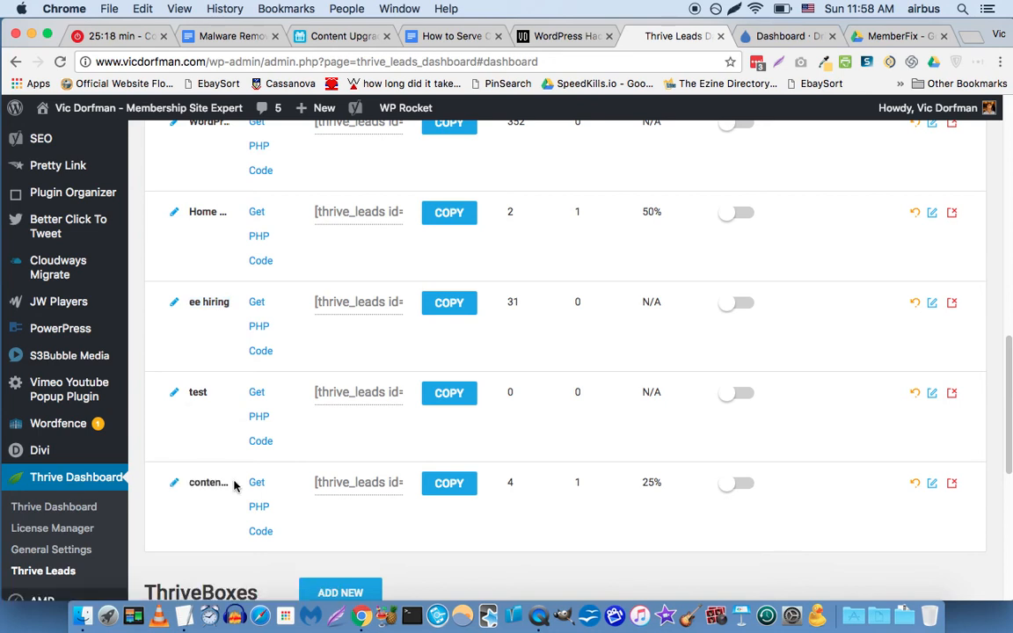
scroll(304, 477, "down", 1)
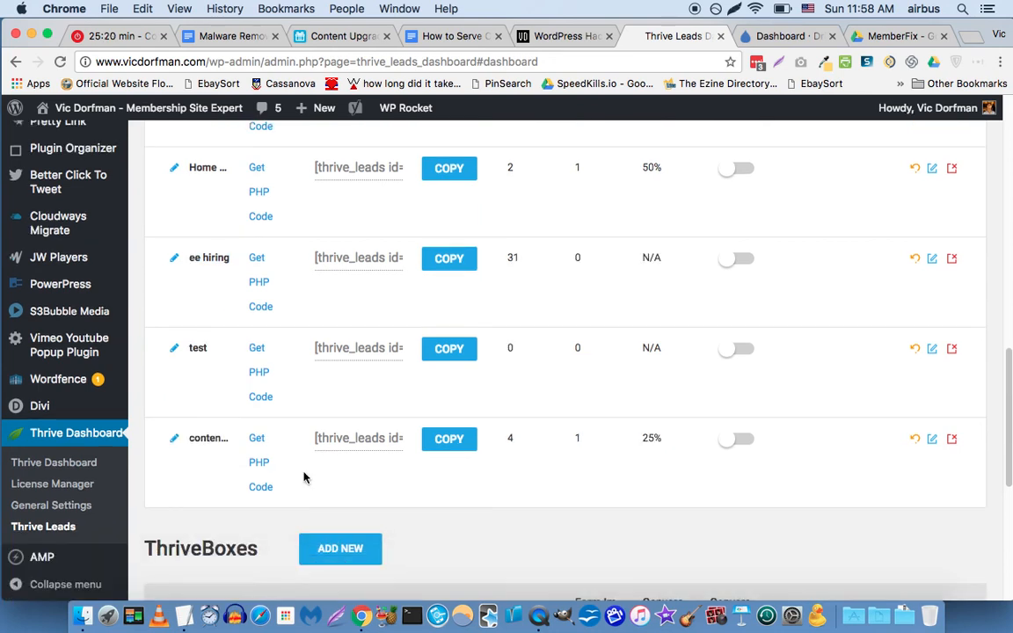
Create a new ThriveBox named 'malware removal'.
left_click(342, 554)
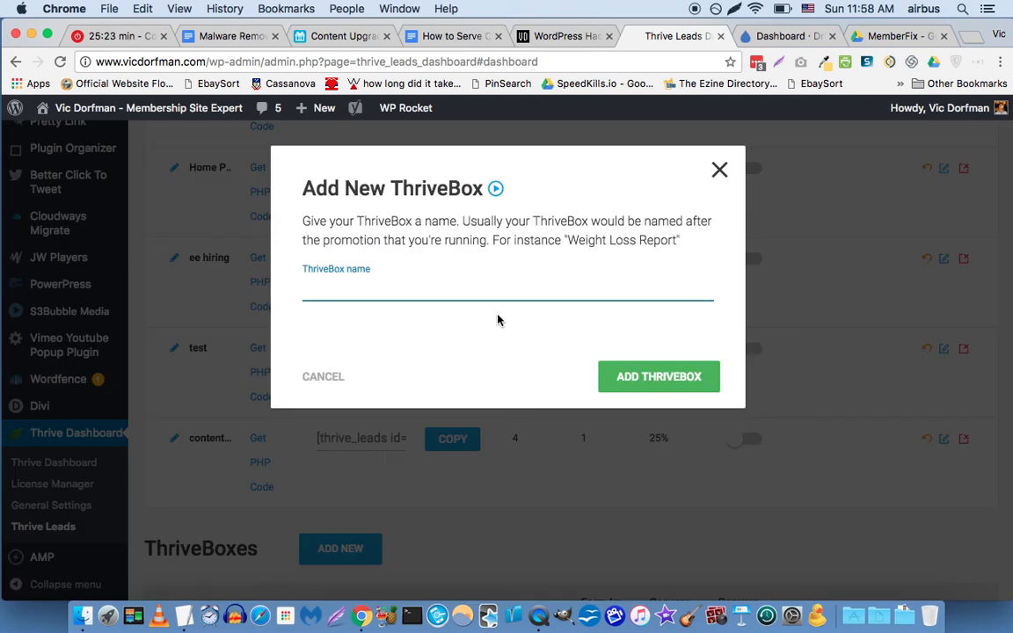
type("malware remo")
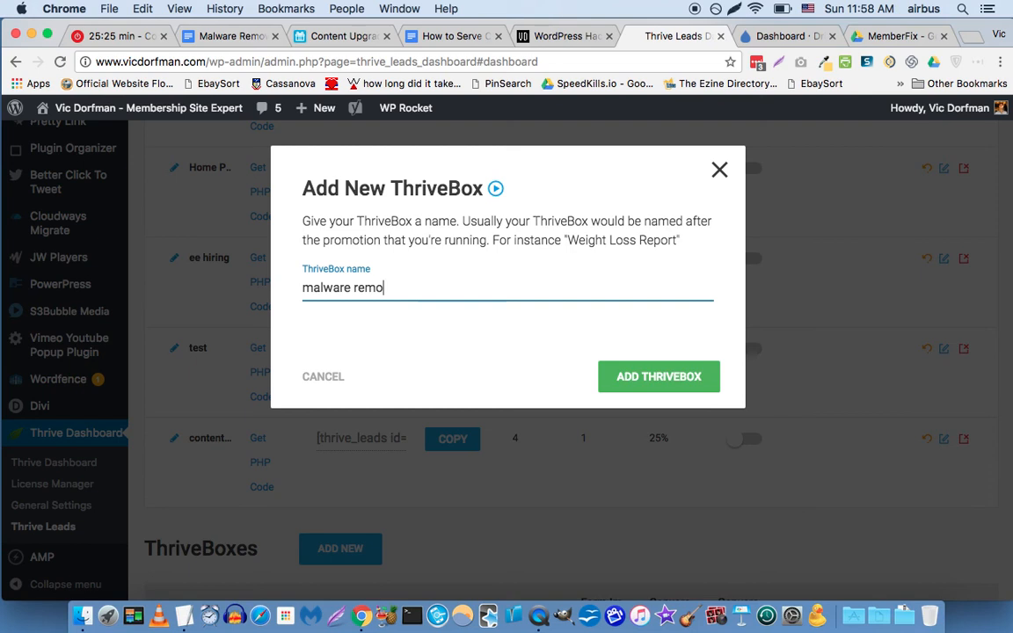
type("val")
left_click(651, 379)
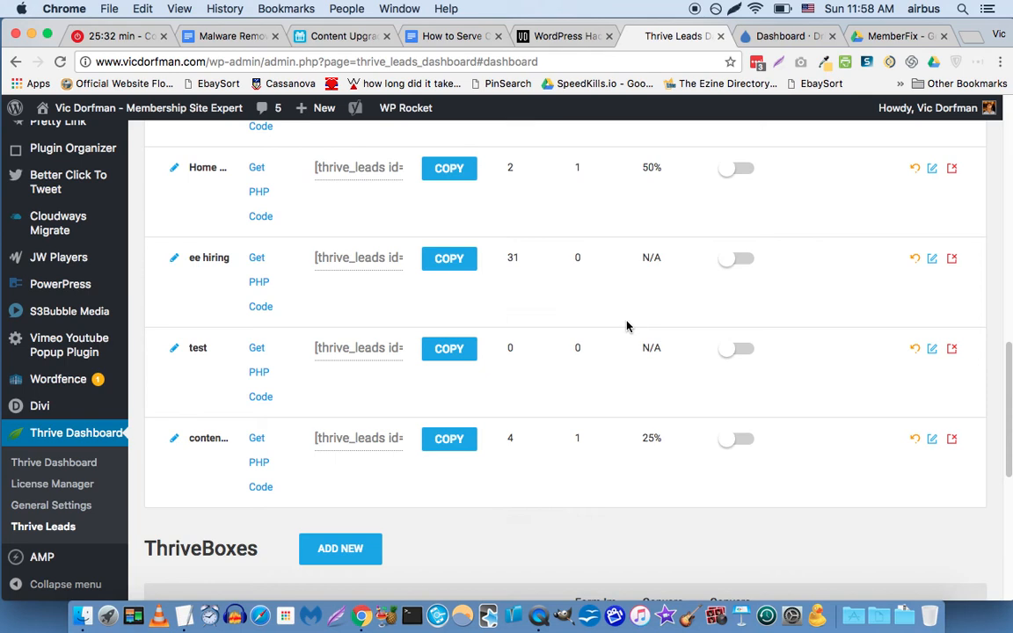
Scroll back to Lead Shortcodes and start adding a new lead shortcode.
scroll(627, 326, "up", 5)
scroll(626, 343, "down", 3)
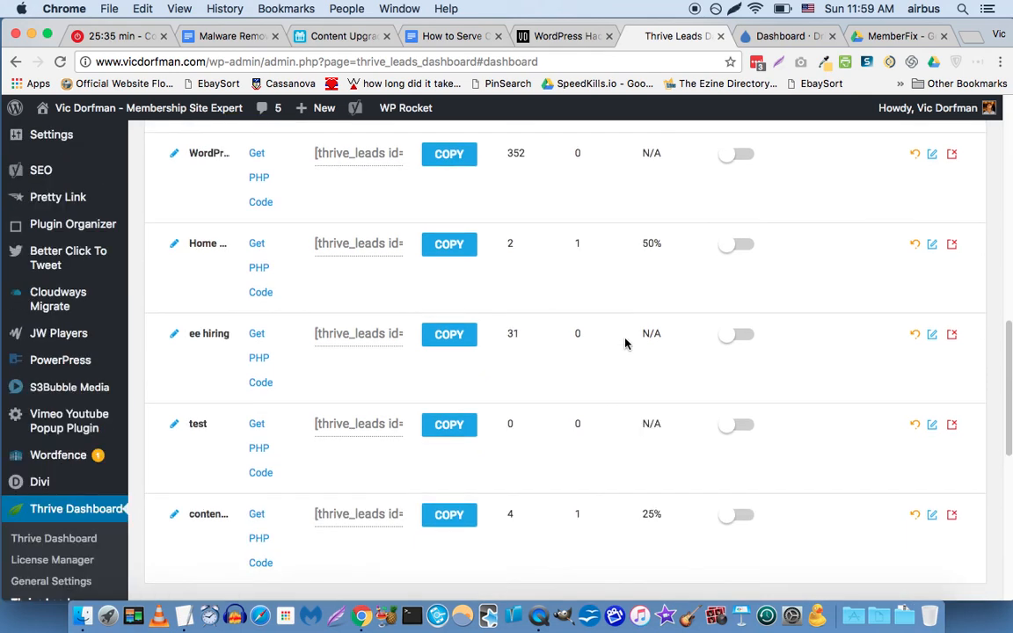
scroll(625, 343, "down", 5)
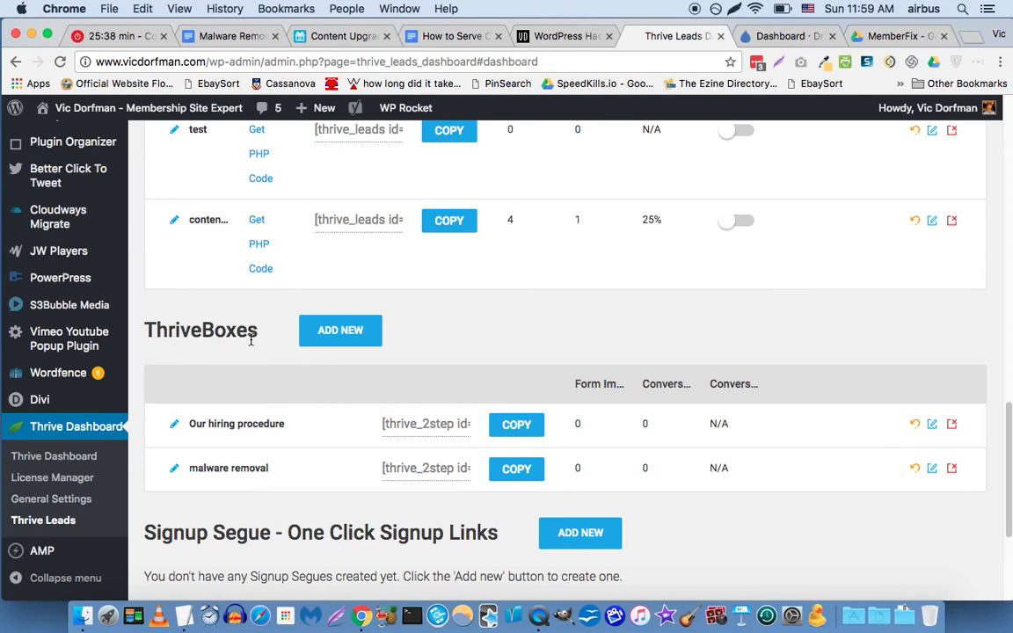
scroll(329, 313, "up", 7)
scroll(329, 313, "up", 4)
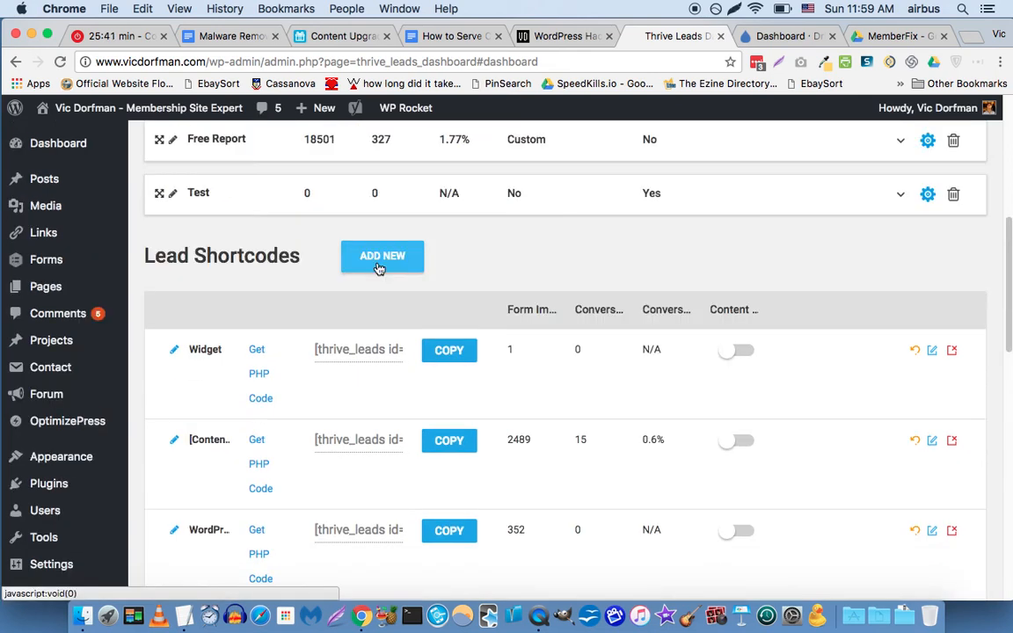
left_click(379, 259)
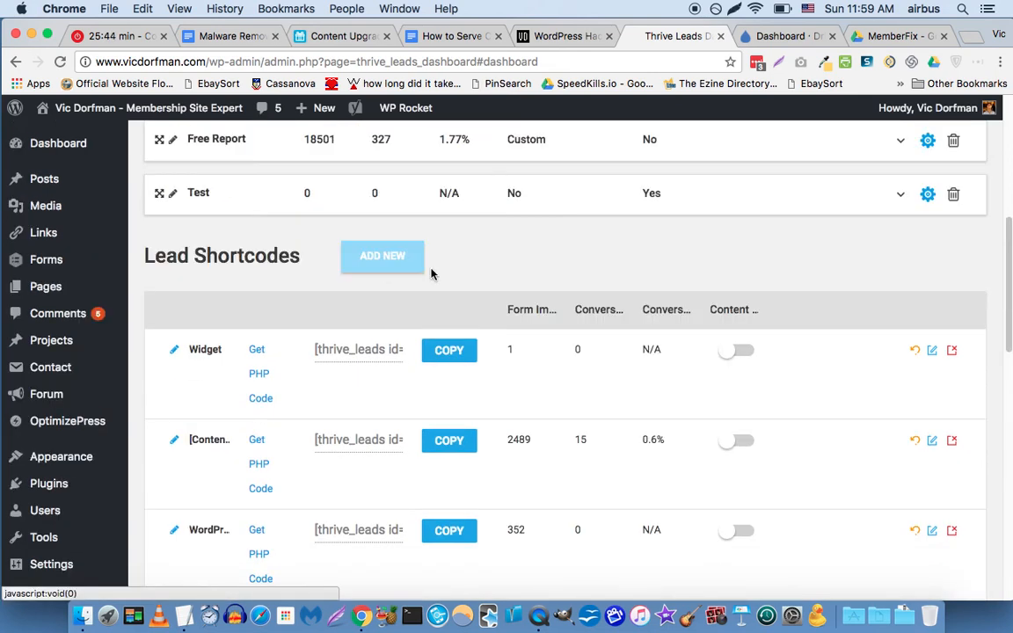
Create a lead shortcode named 'malware removal'.
type("malware")
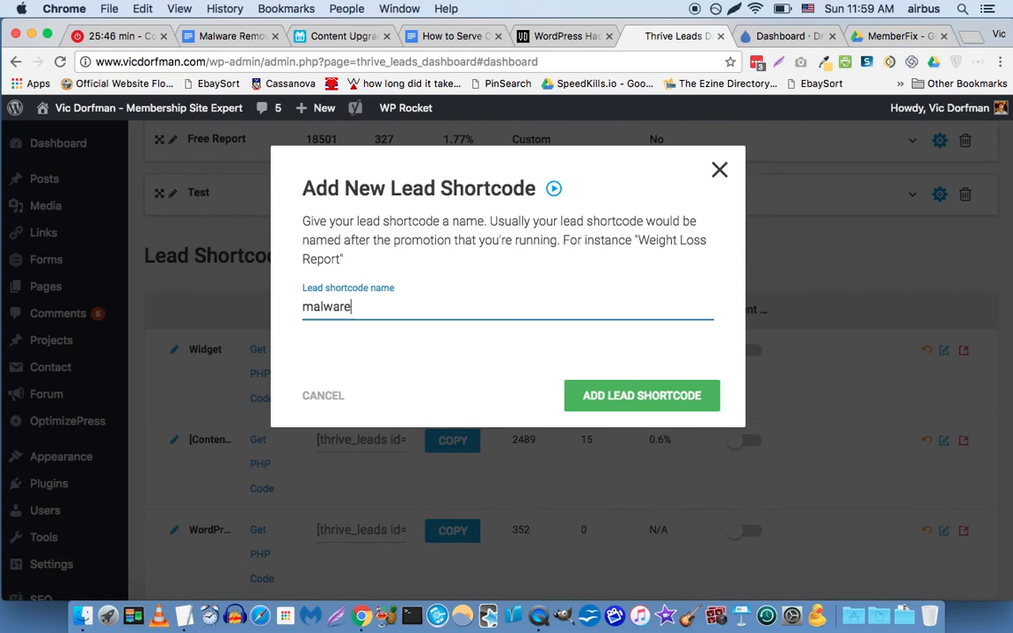
type(" removal")
left_click(607, 397)
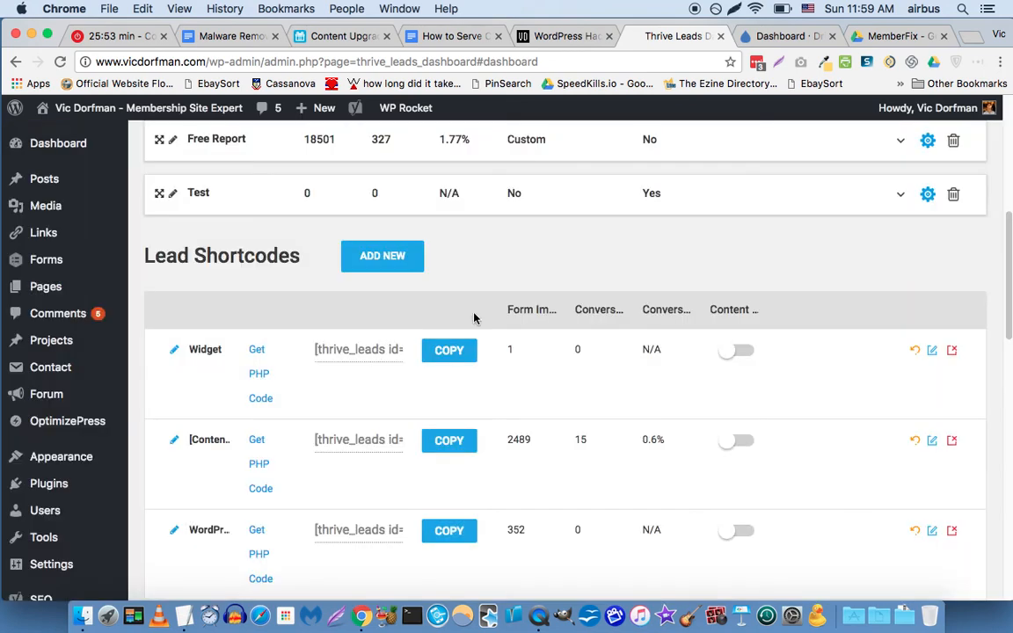
scroll(474, 318, "down", 5)
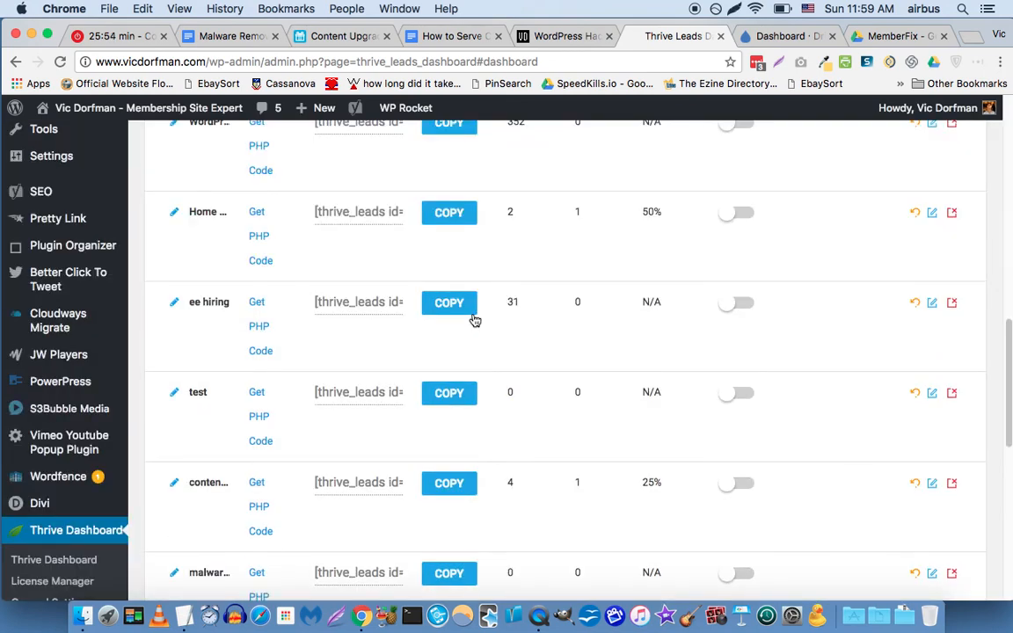
scroll(326, 343, "down", 3)
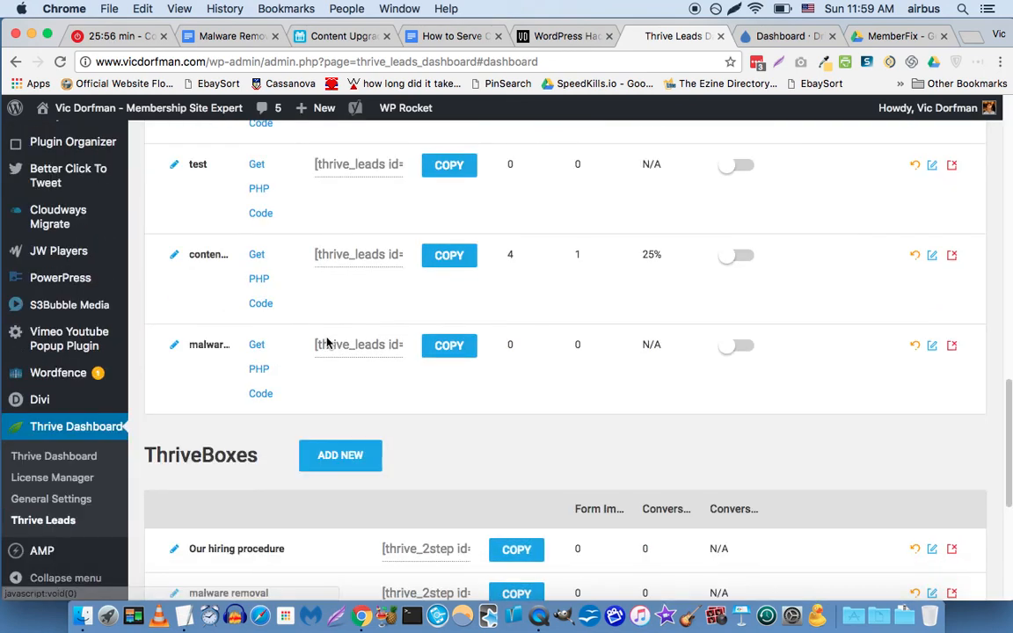
Start a new form for the shortcode, naming it 'LeadPage style form with progress bar'.
left_click(933, 346)
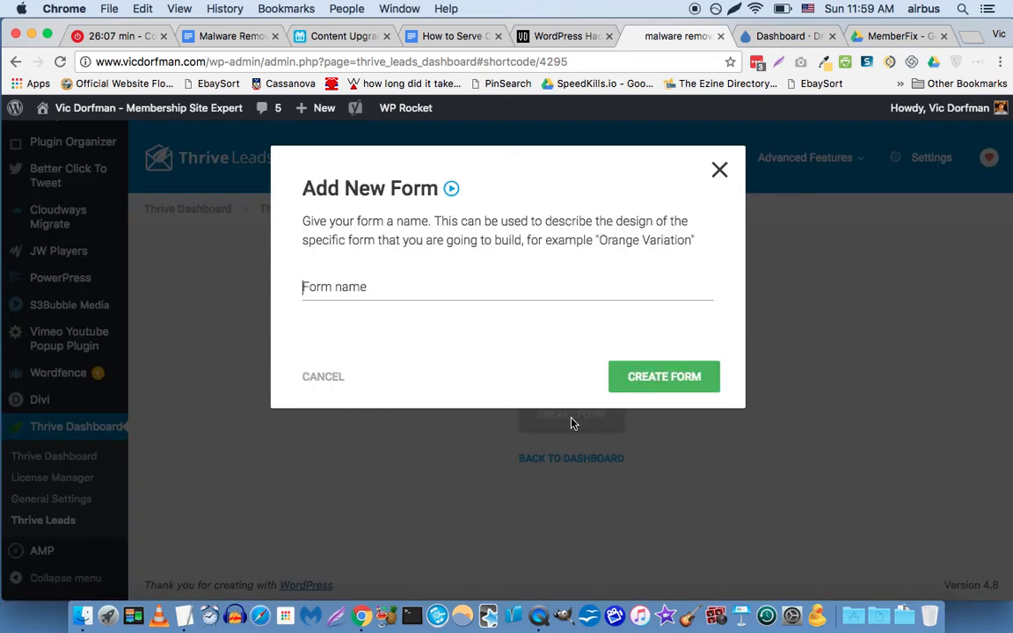
type("Origin")
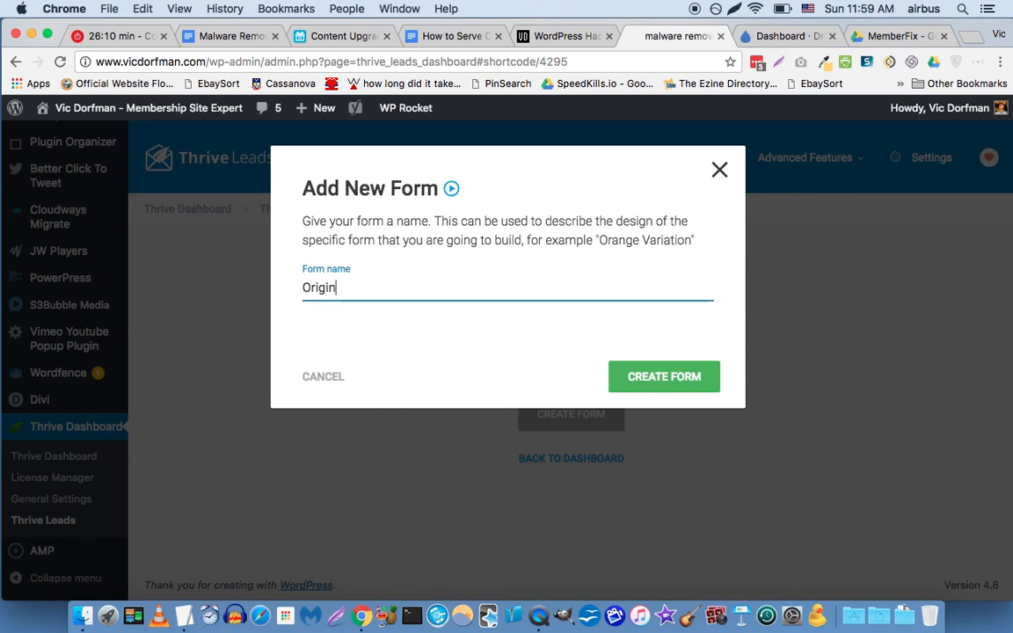
type("al")
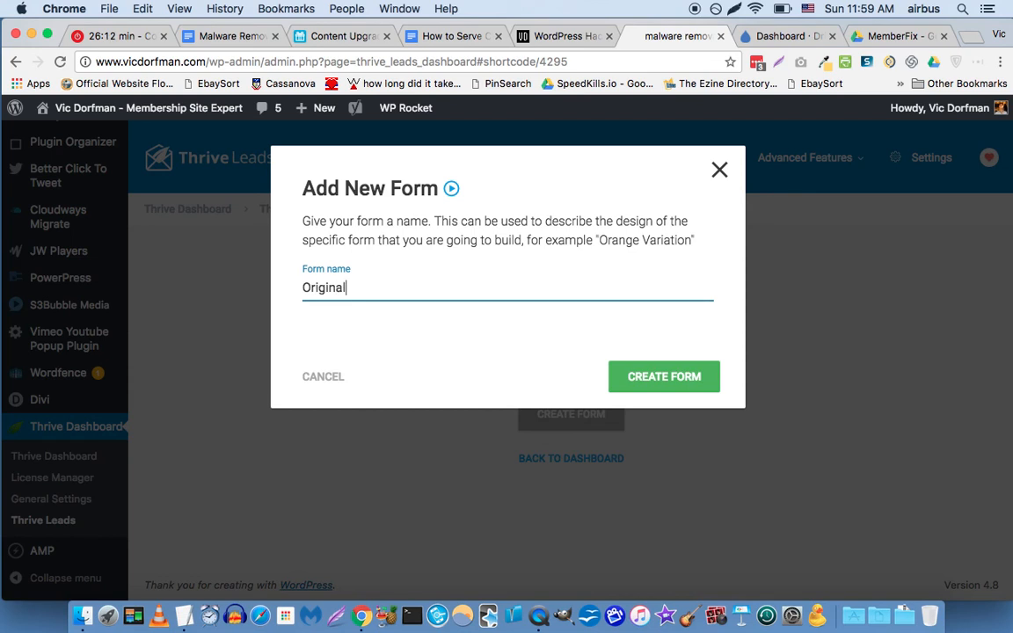
key("super+a")
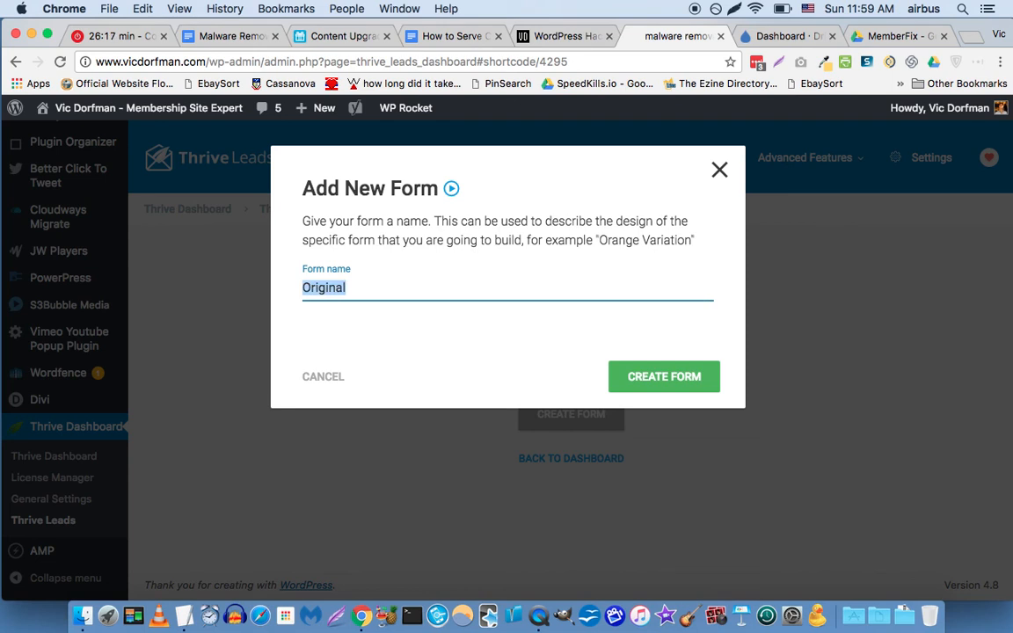
type("LeadPage styl")
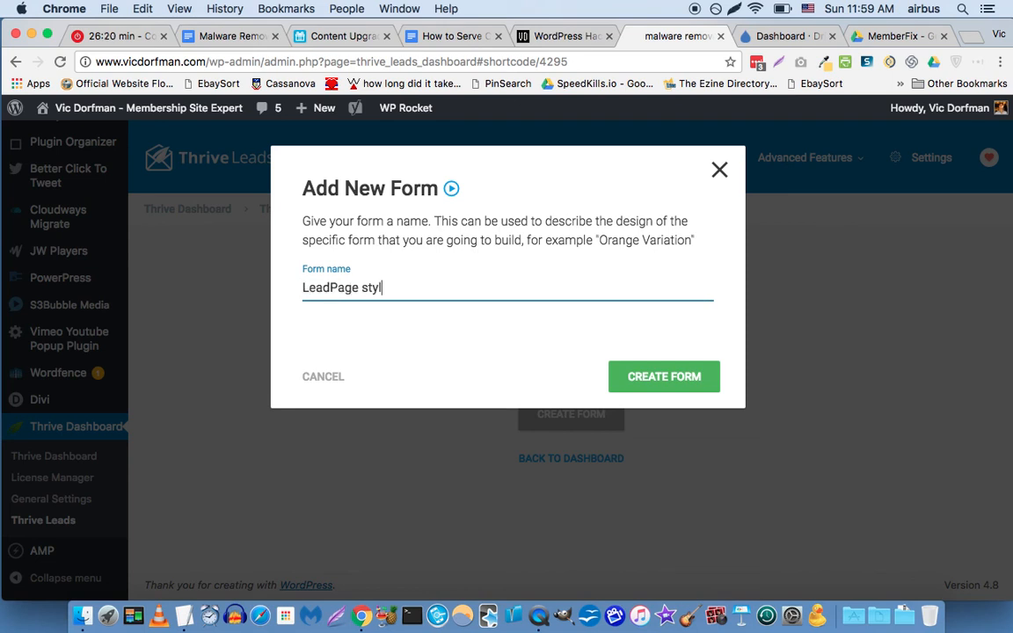
type("e form with pr")
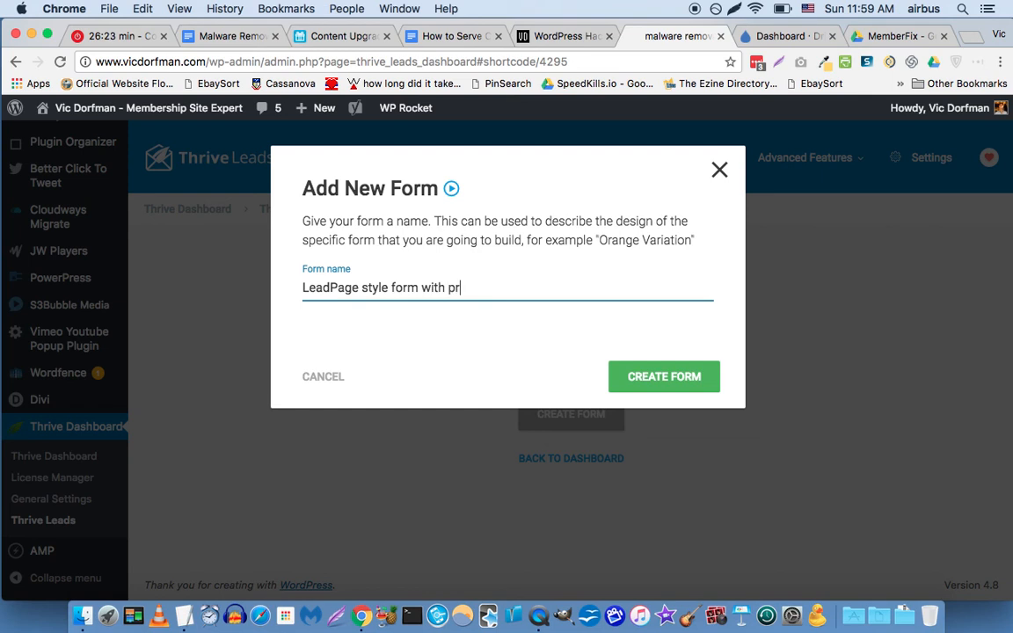
type("ogress bar")
Create the 'LeadPage style form with progress bar' form and open its Edit Design view.
left_click(642, 381)
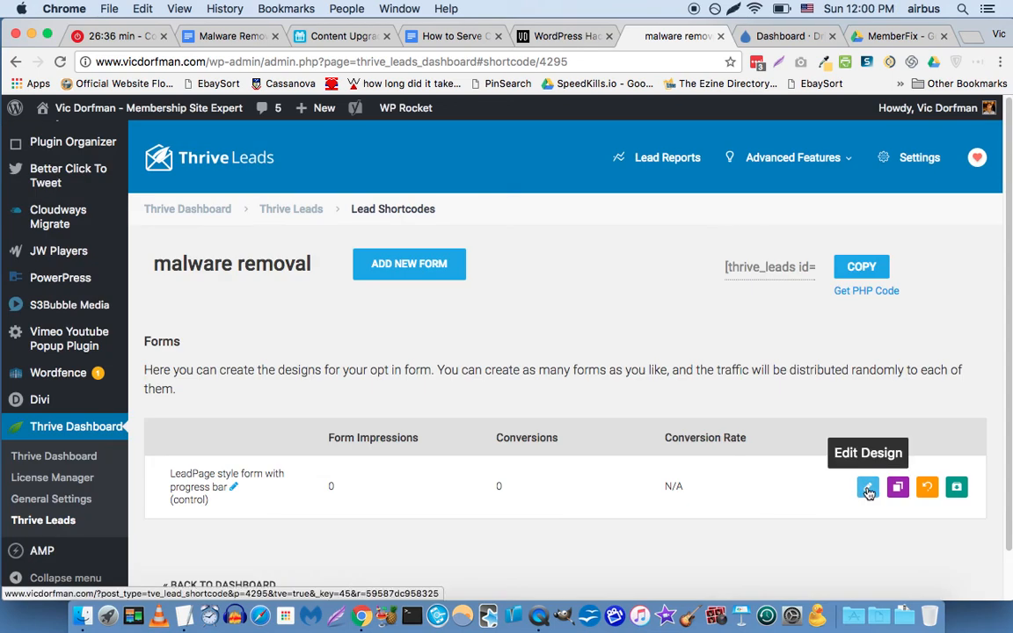
left_click(868, 490)
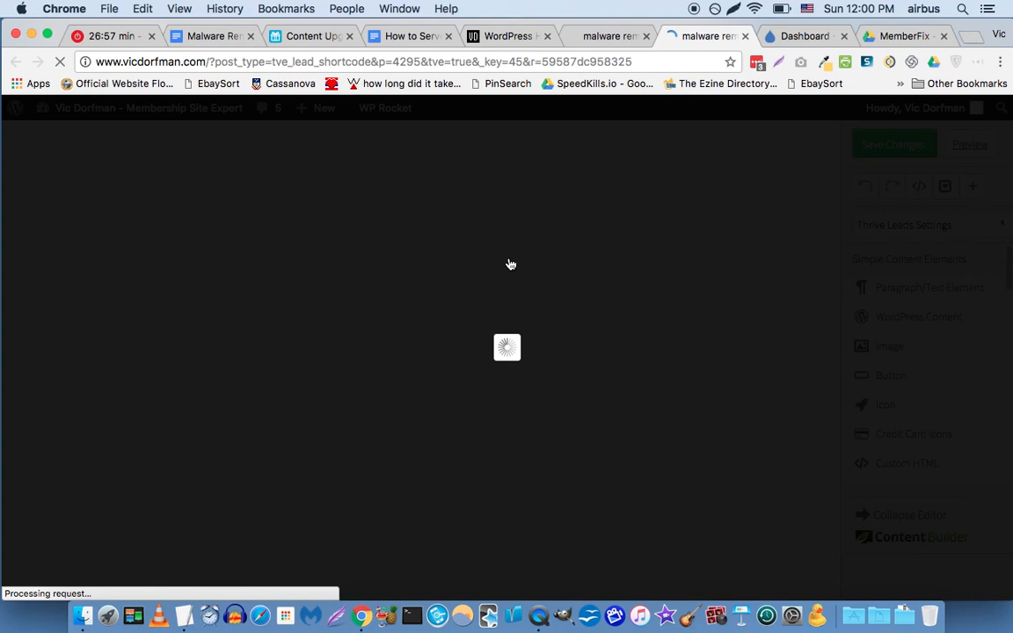
Switch to the Google Docs content upgrade guide and scroll down through it.
left_click(414, 38)
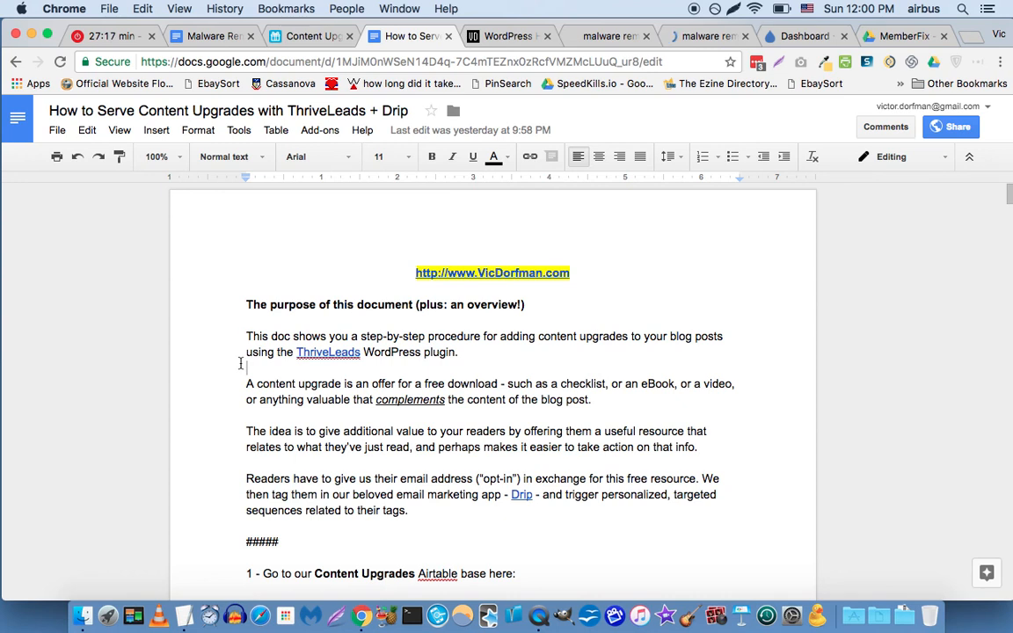
scroll(239, 363, "down", 1)
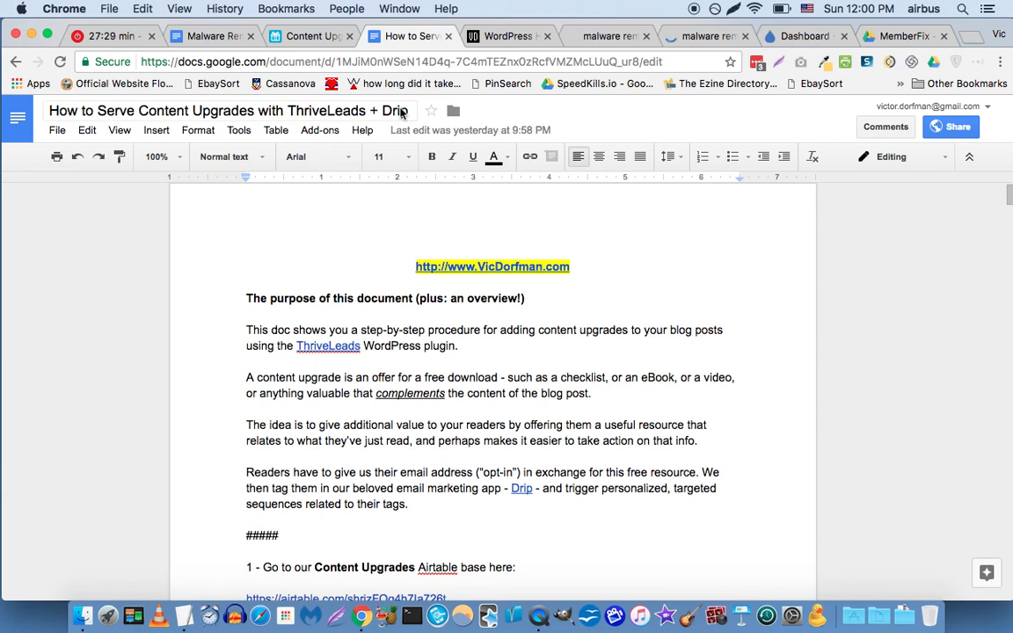
scroll(295, 380, "down", 5)
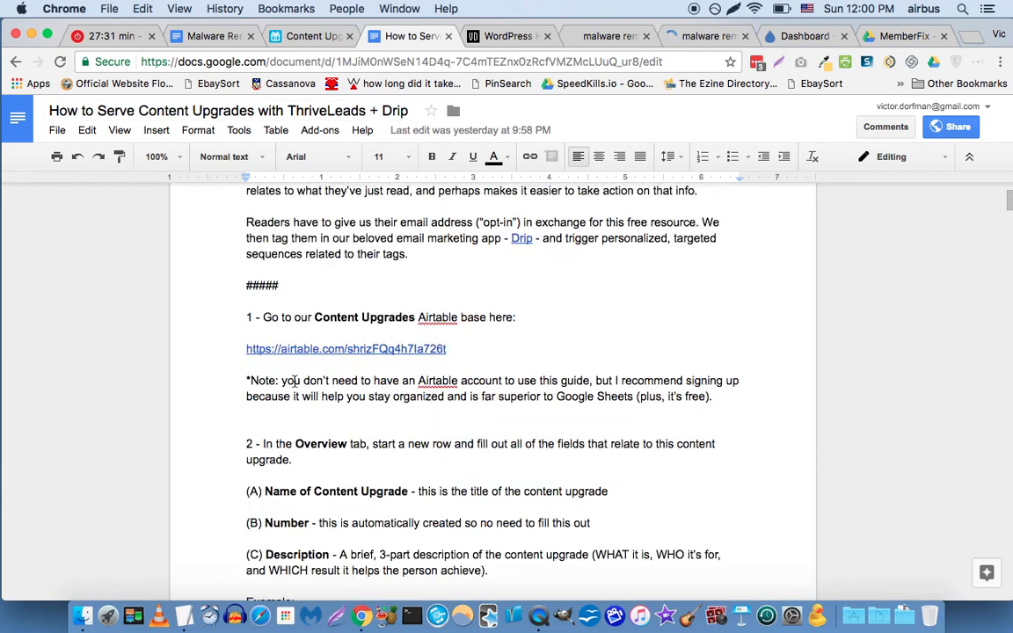
scroll(294, 381, "down", 6)
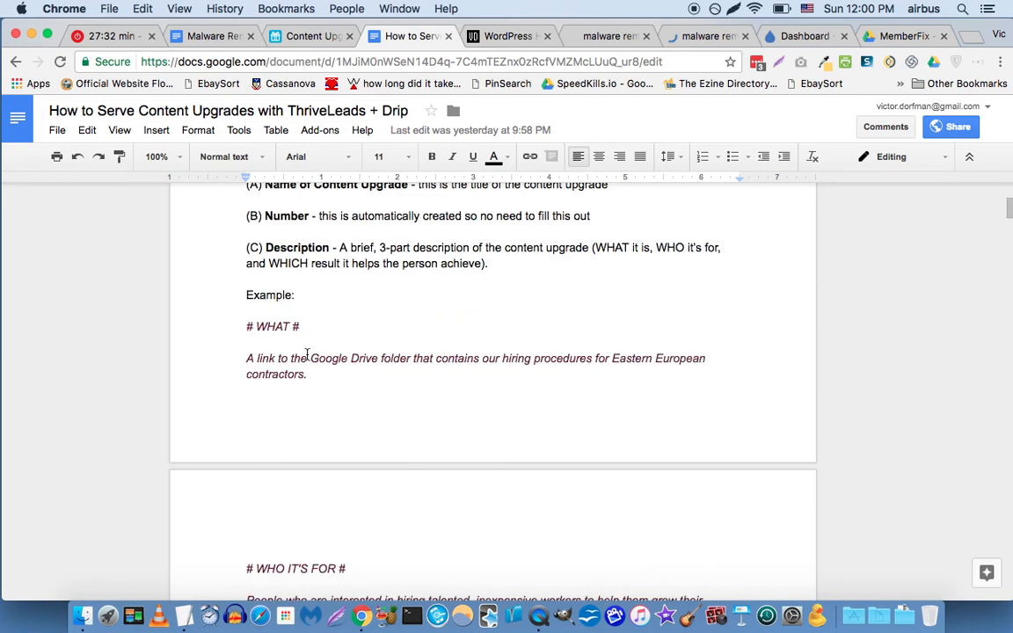
scroll(307, 354, "down", 7)
scroll(307, 355, "down", 6)
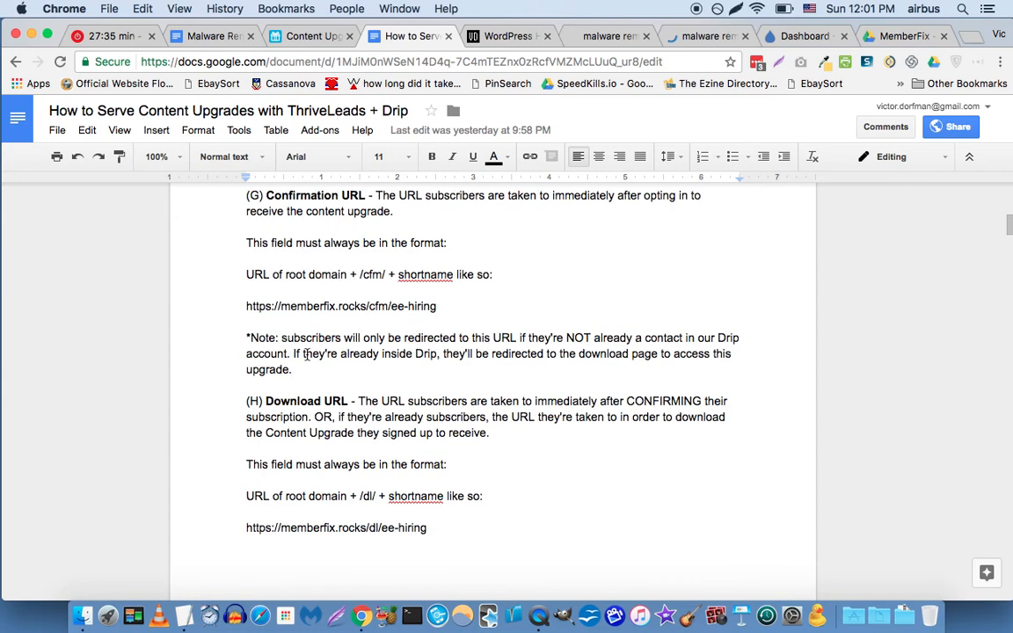
scroll(307, 354, "down", 4)
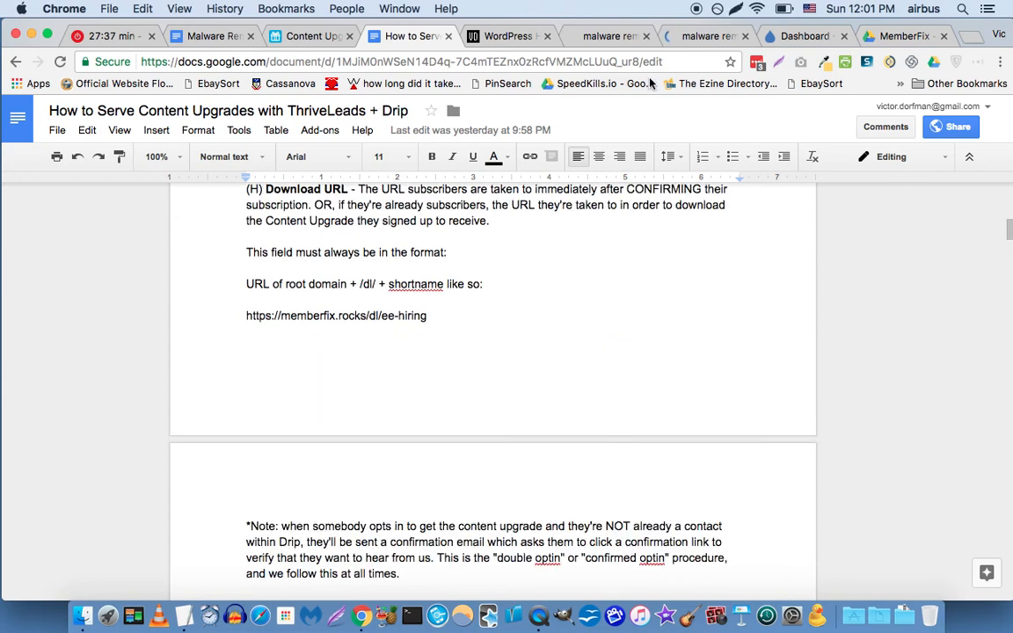
Scroll the guide to step 17 and show the pastebin.com/DLApiqsd link popup.
left_click(690, 38)
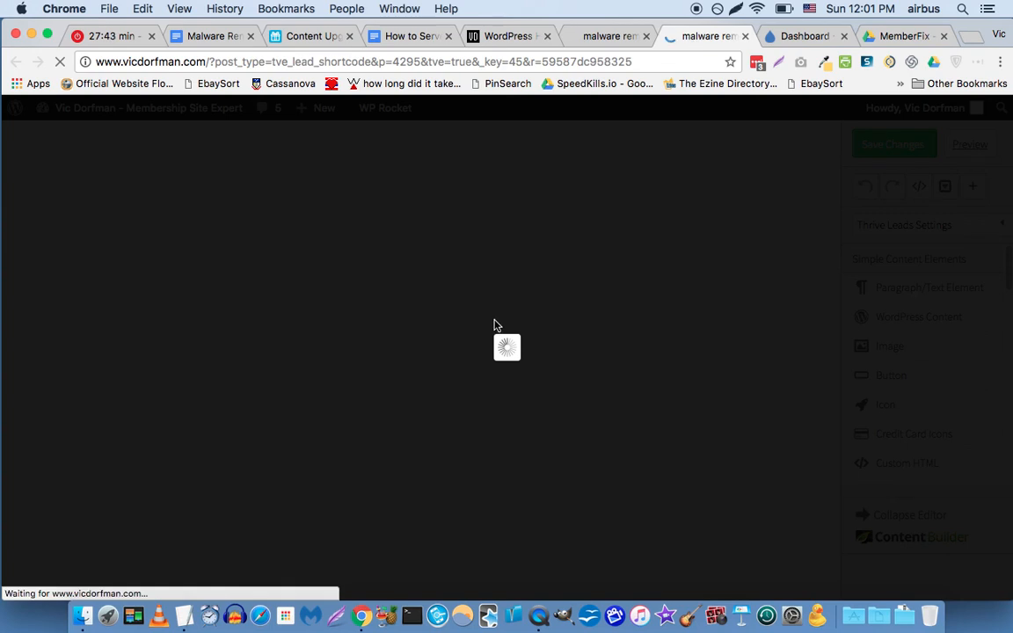
left_click(411, 36)
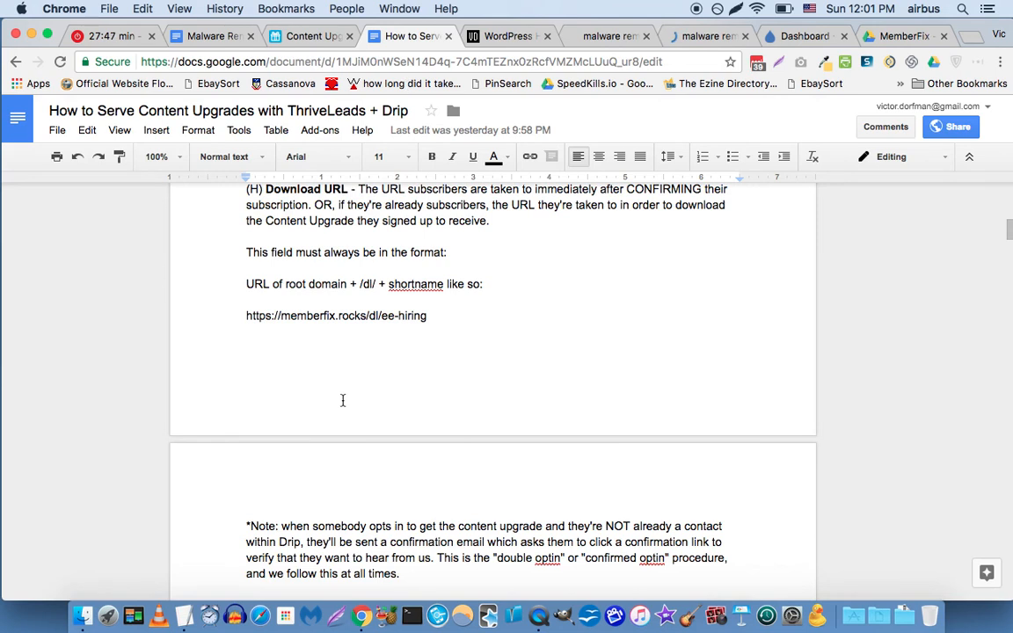
scroll(343, 400, "down", 3)
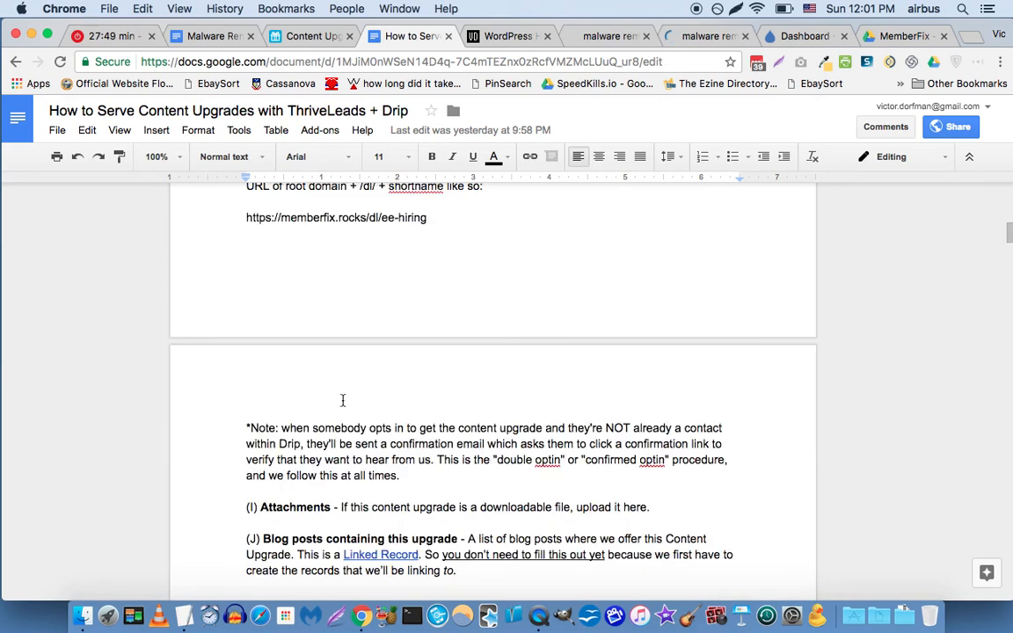
scroll(343, 400, "down", 10)
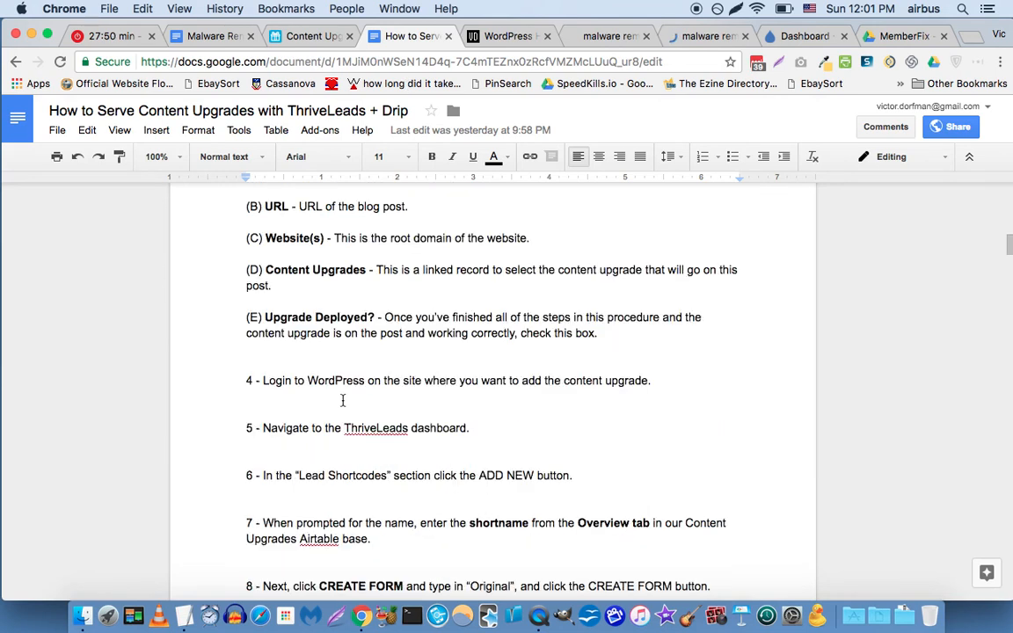
scroll(343, 400, "down", 6)
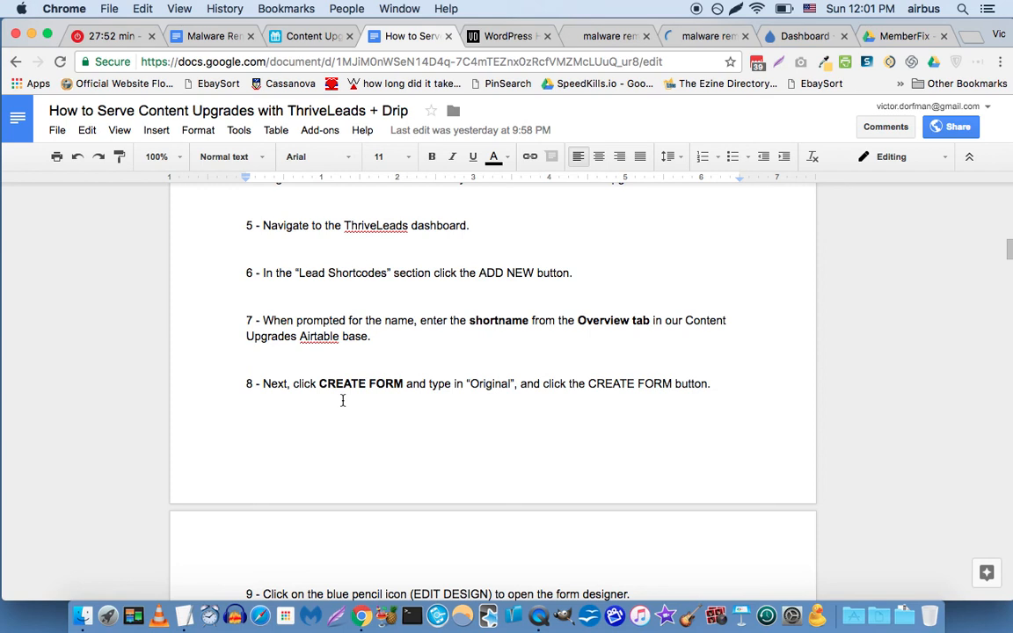
scroll(343, 400, "down", 12)
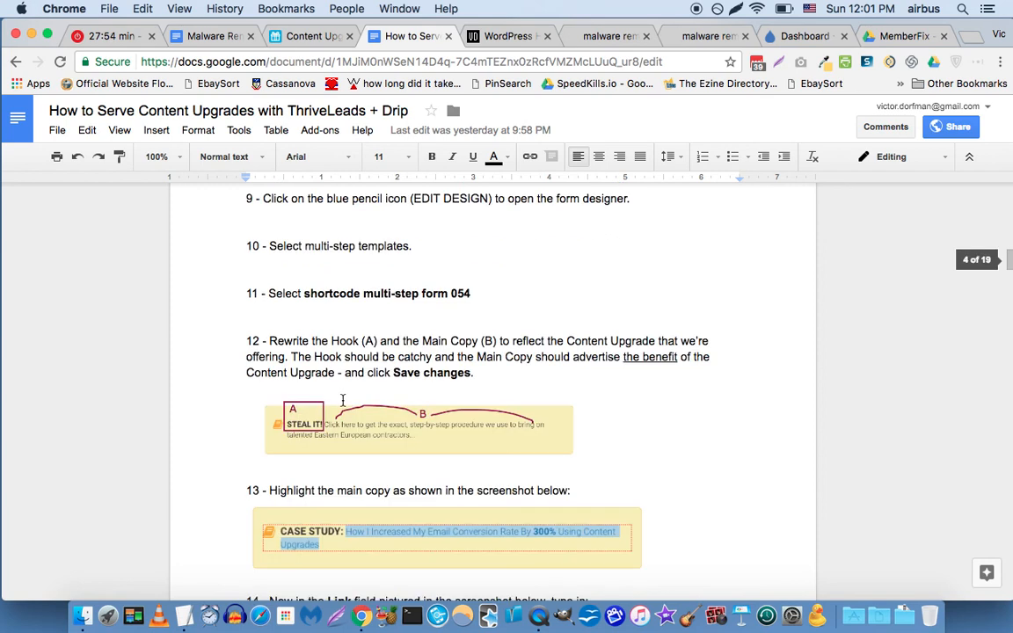
scroll(343, 400, "down", 4)
scroll(343, 400, "down", 6)
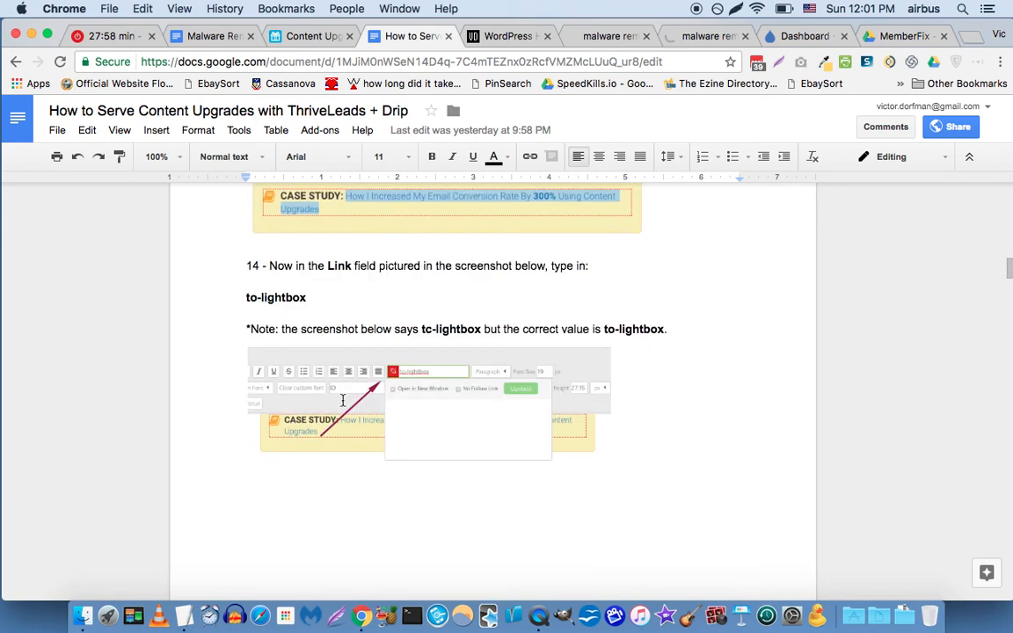
scroll(343, 400, "down", 10)
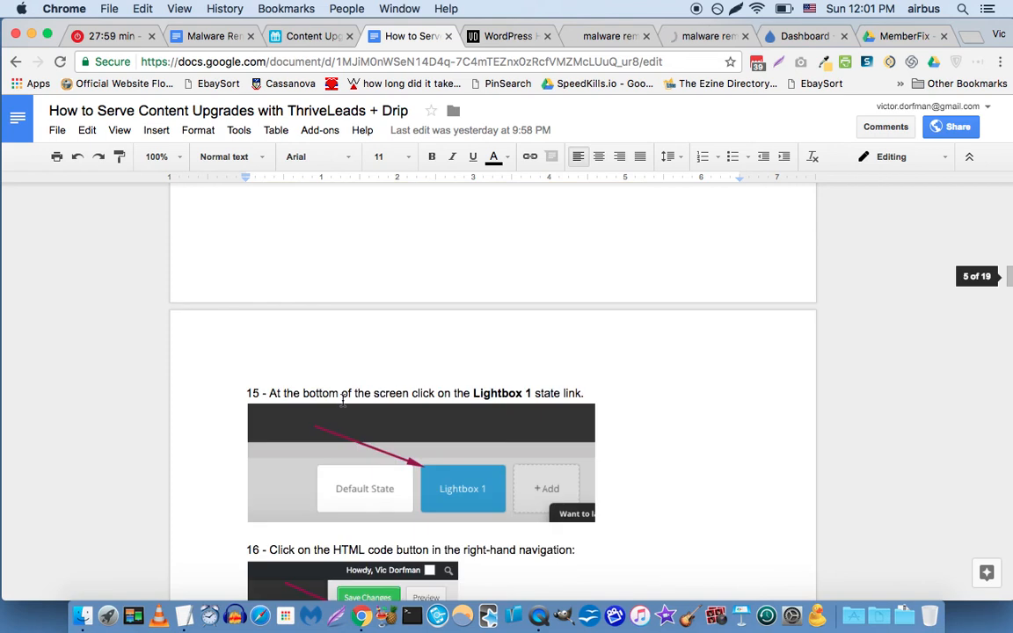
scroll(343, 401, "down", 7)
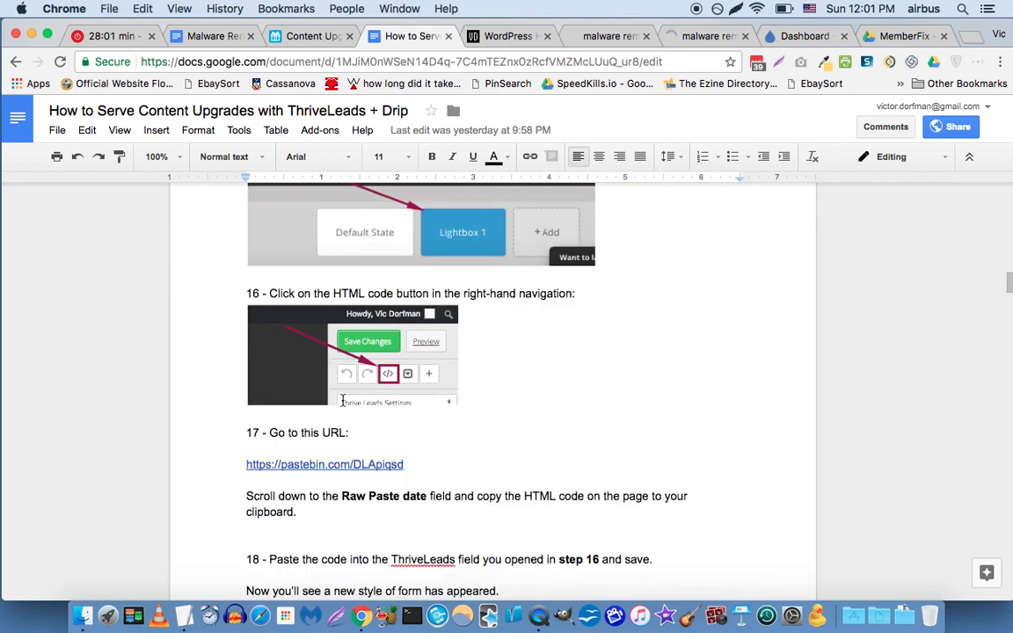
left_click(346, 464)
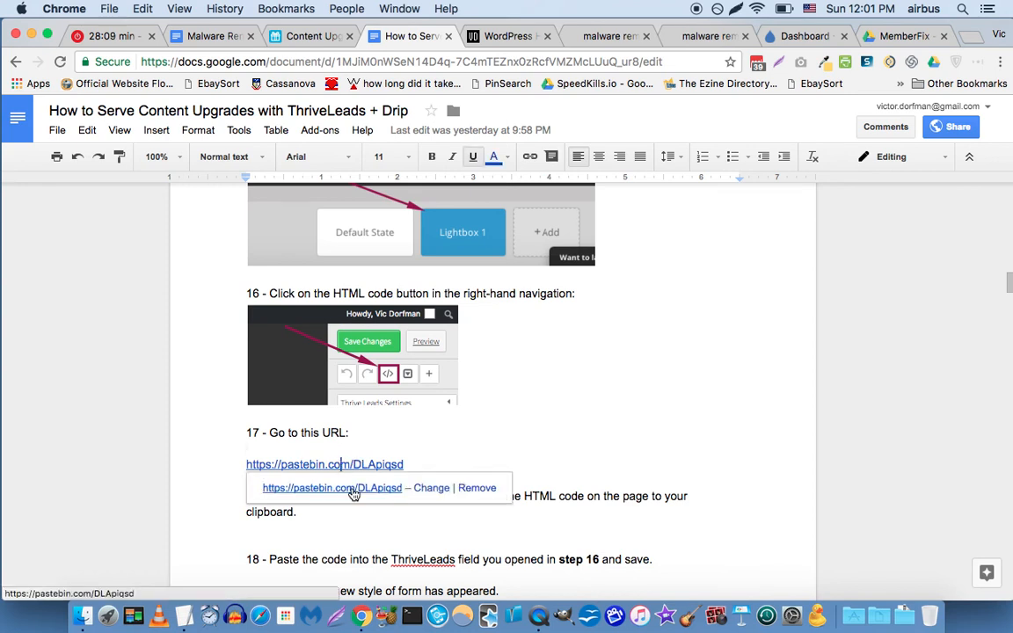
Open the pastebin.com/DLApiqsd page and scroll to its RAW Paste Data.
left_click(352, 491)
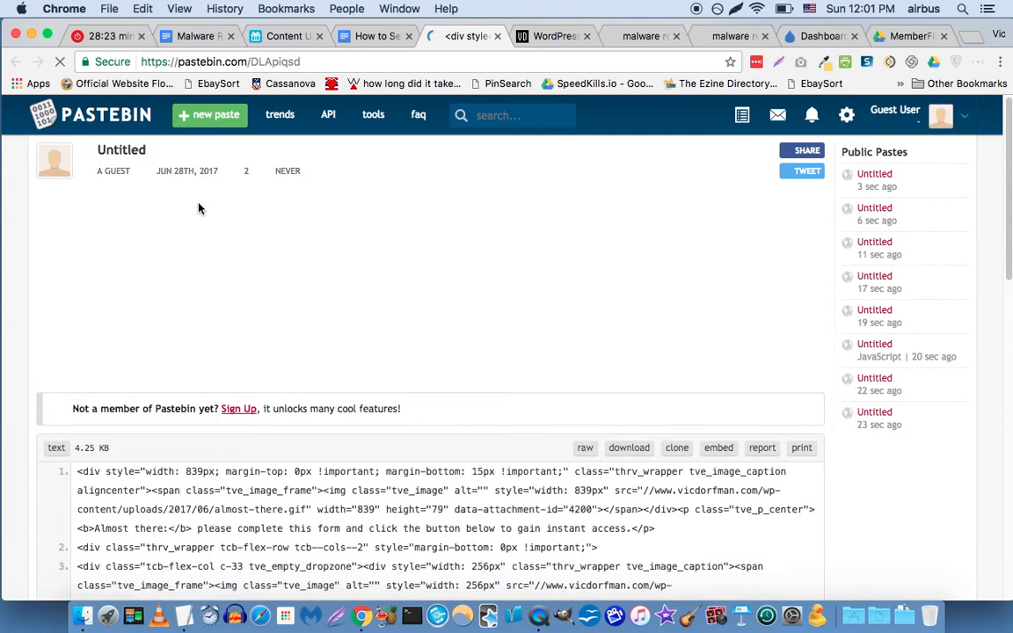
scroll(20, 326, "down", 5)
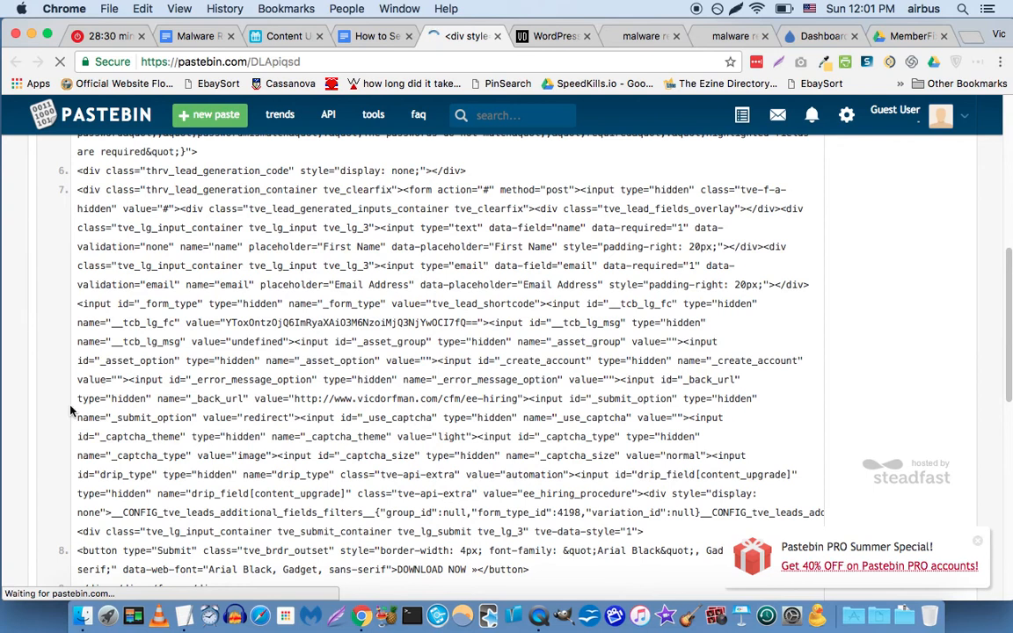
scroll(88, 401, "down", 5)
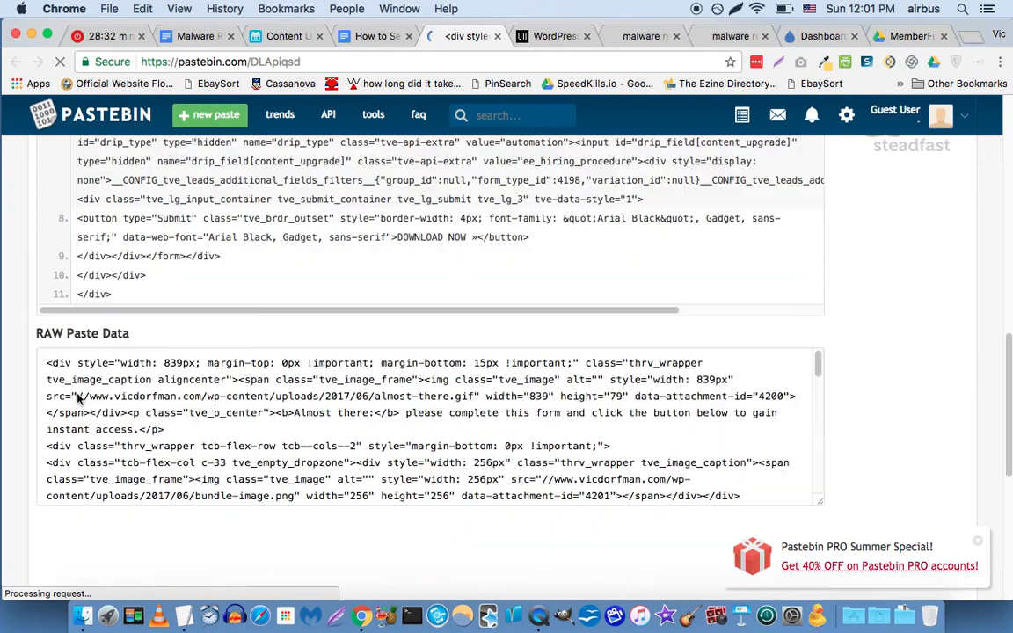
scroll(142, 352, "down", 1)
Select all of the raw HTML form code and return to the Thrive Leads editor.
left_click(169, 348)
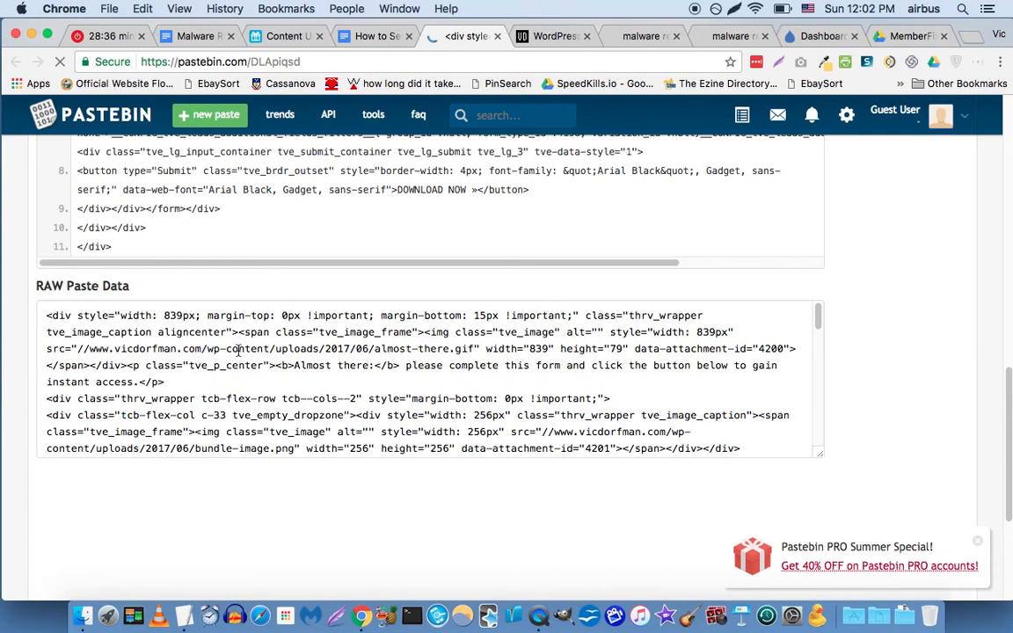
left_click(227, 342)
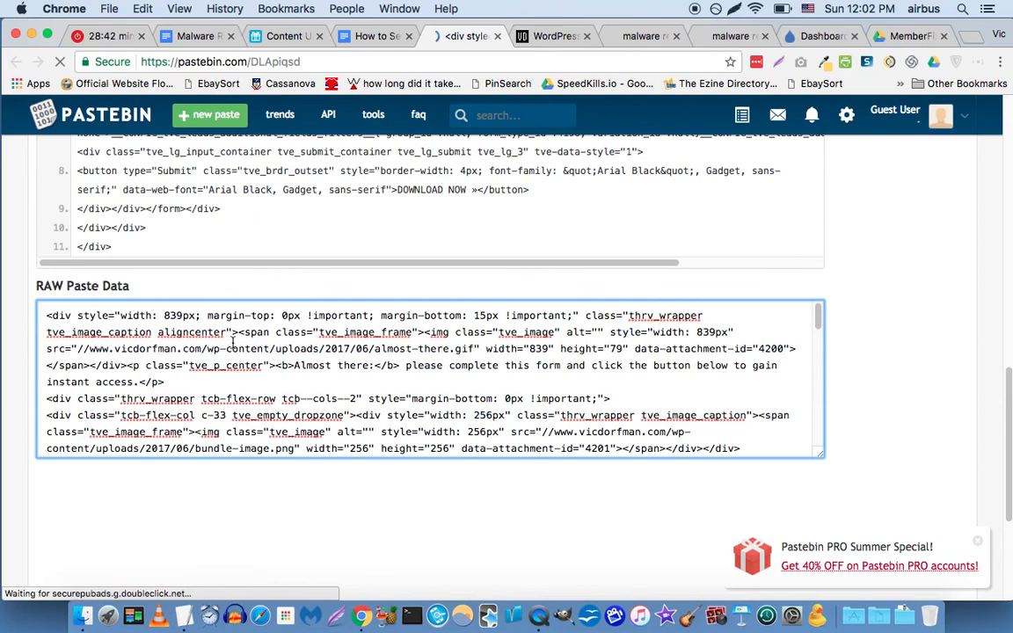
key("super+a")
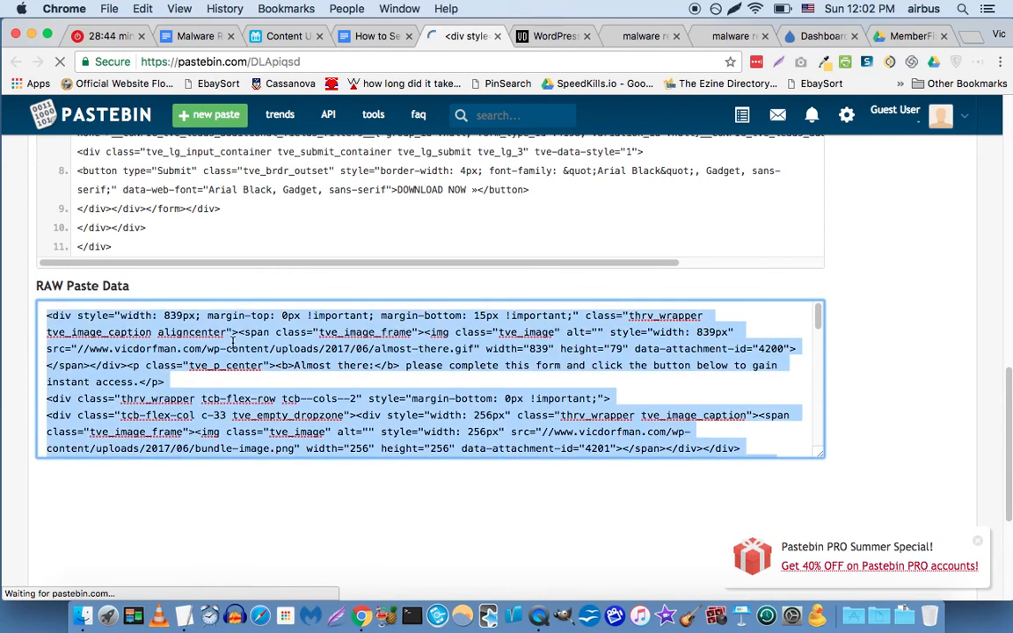
left_click(719, 36)
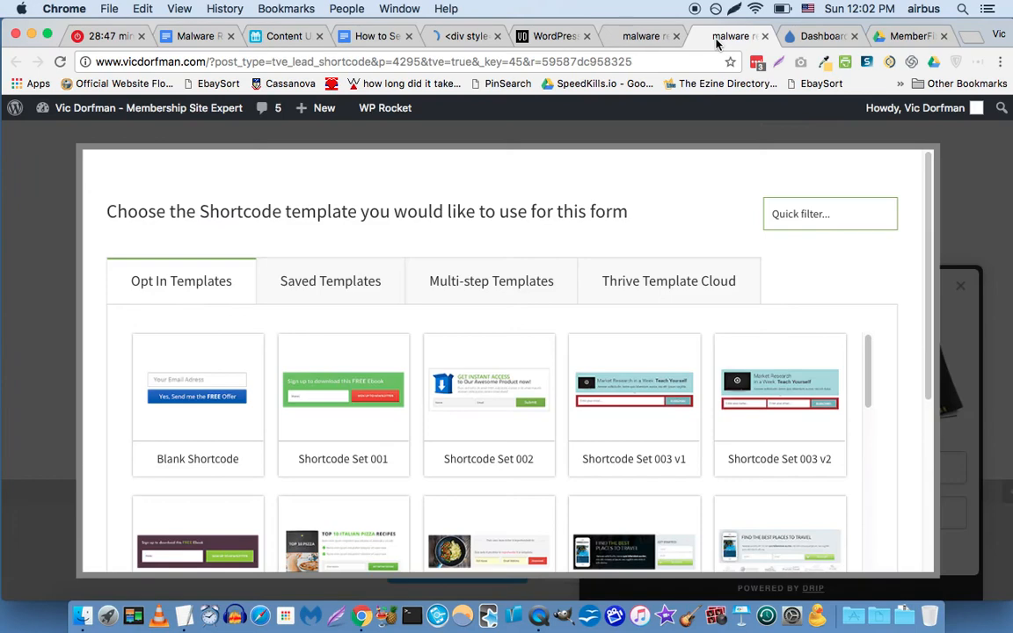
Pick 'Shortcode multi-step set 054' from the Multi-step Templates and apply it to the form.
double_click(476, 282)
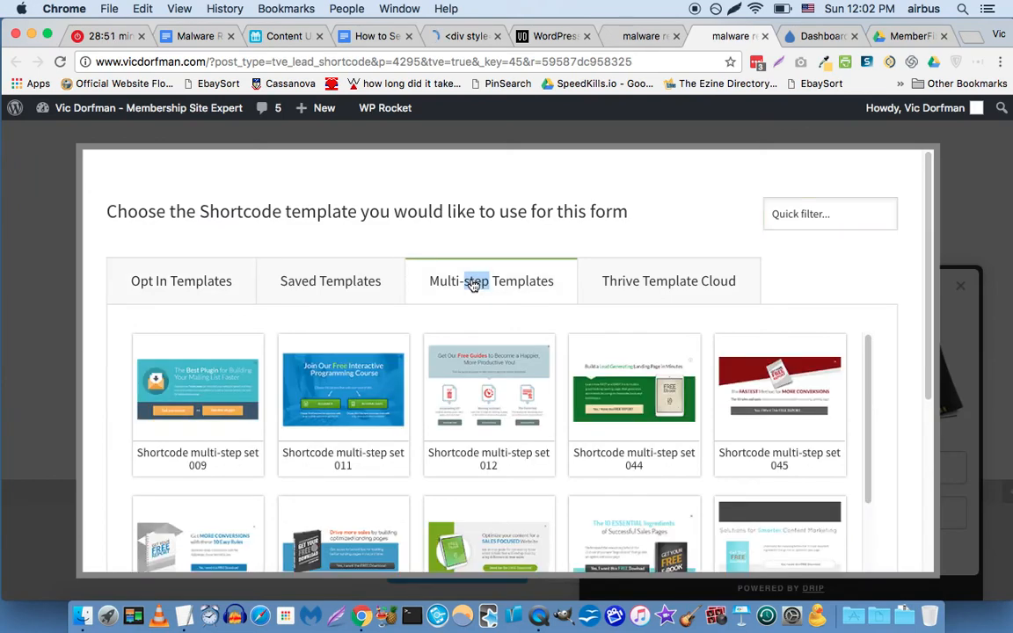
left_click(398, 258)
scroll(406, 280, "down", 5)
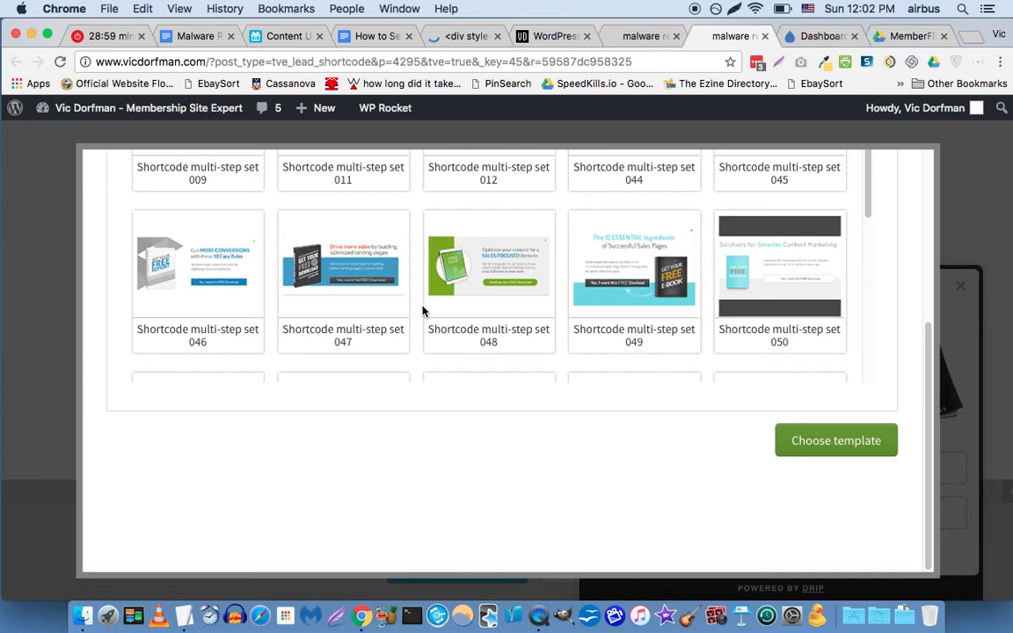
scroll(420, 296, "down", 3)
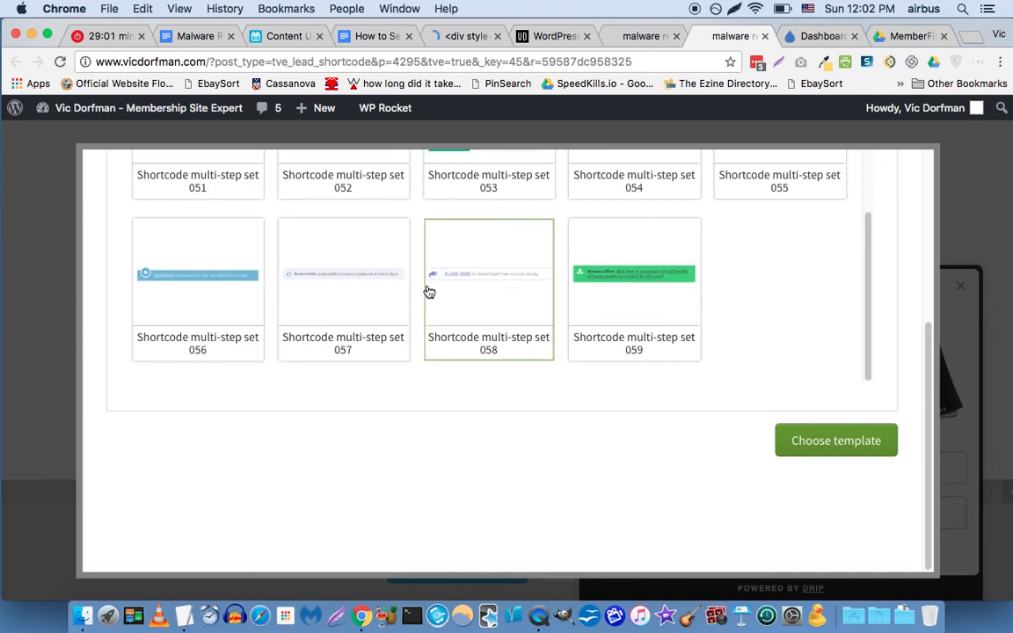
scroll(428, 291, "up", 4)
scroll(519, 294, "down", 2)
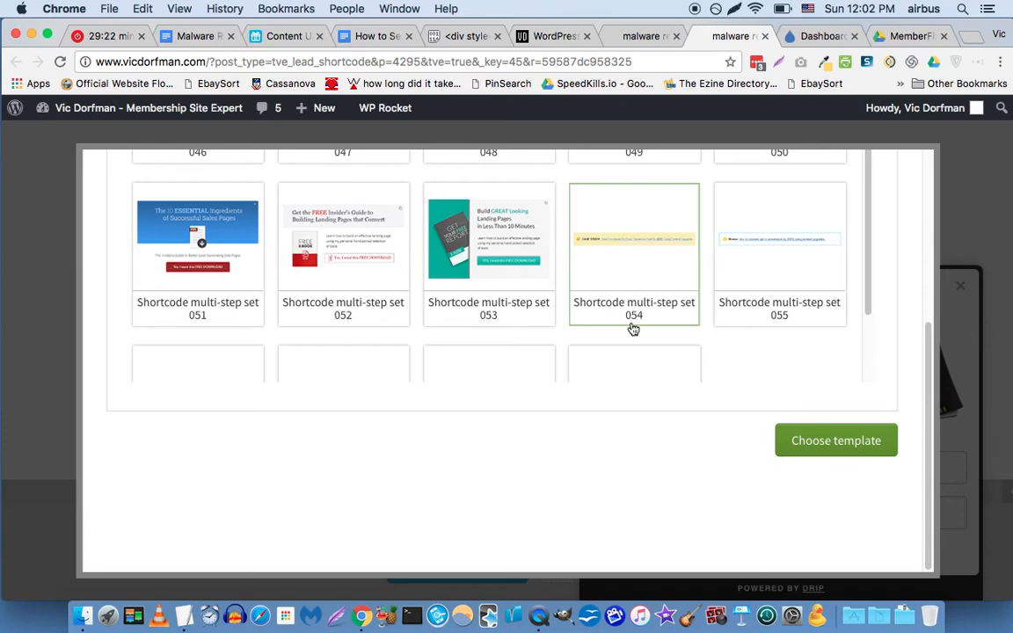
scroll(605, 303, "down", 2)
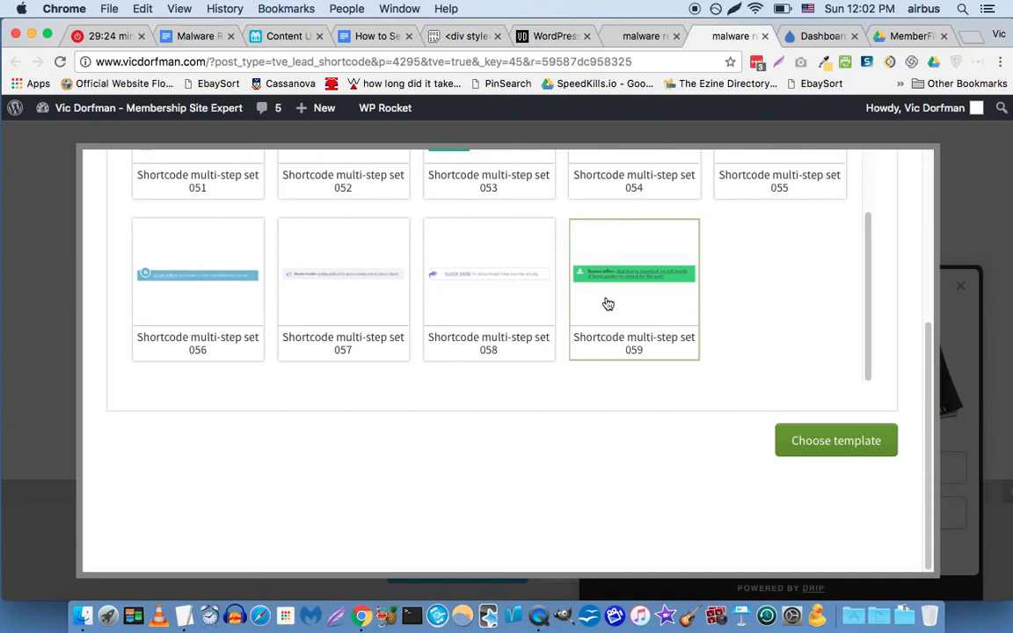
scroll(606, 301, "up", 4)
scroll(604, 331, "down", 2)
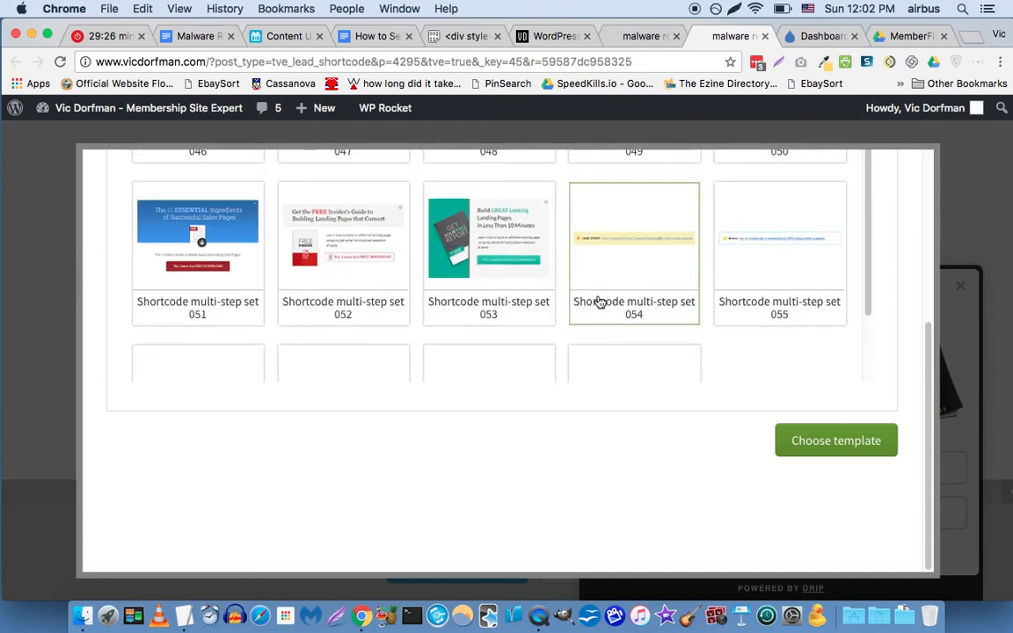
left_click(653, 278)
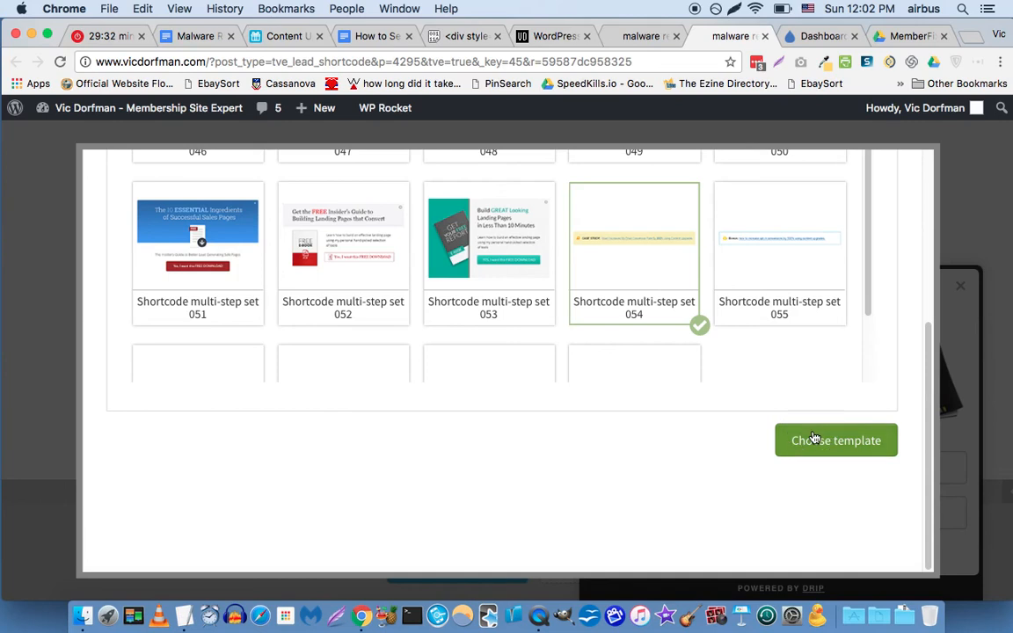
left_click(814, 438)
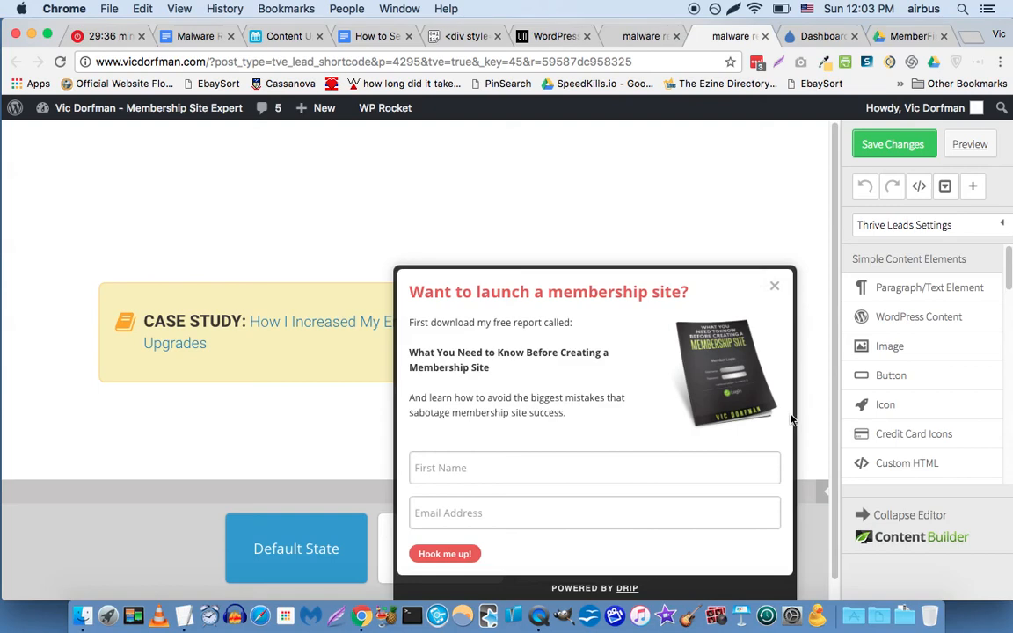
Minimize the 'Want to launch a membership site?' popup preview to the bottom bar.
left_click(776, 289)
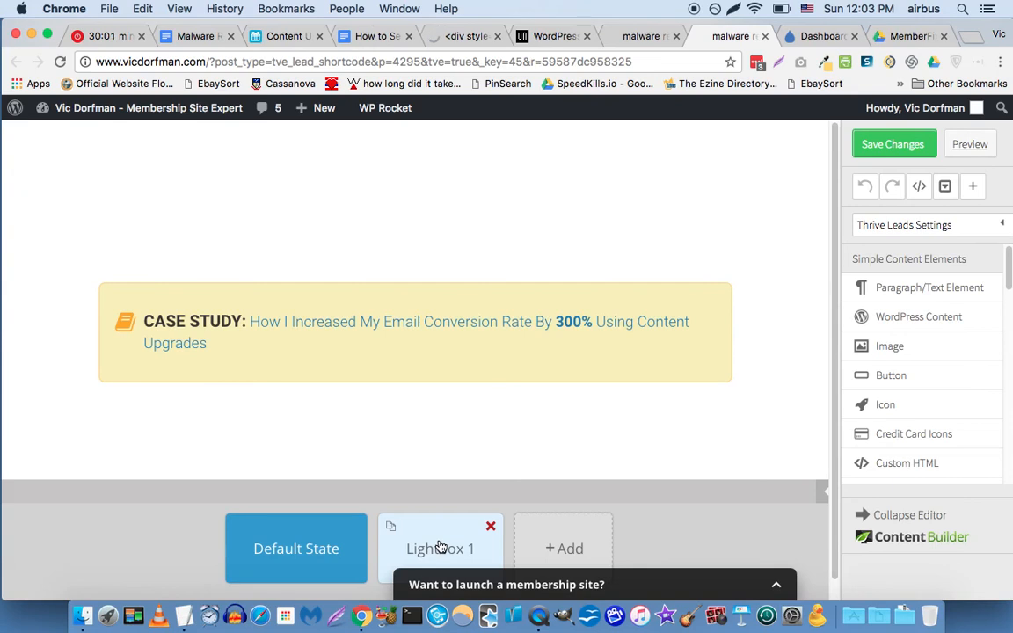
left_click(439, 546)
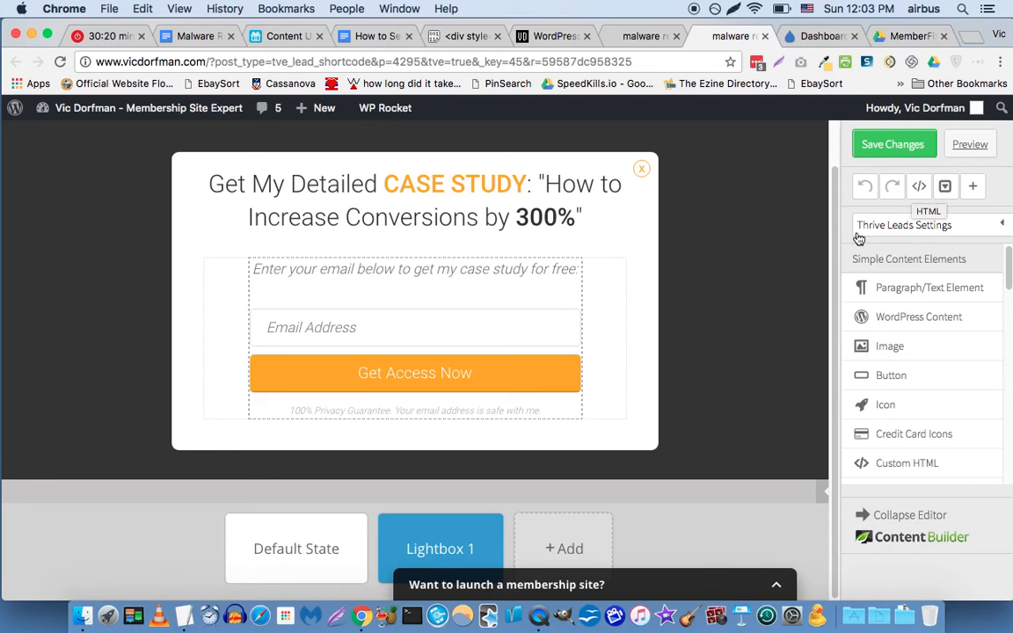
Replace Lightbox 1's HTML with the copied Pastebin form code ending in a DOWNLOAD NOW button.
left_click(918, 188)
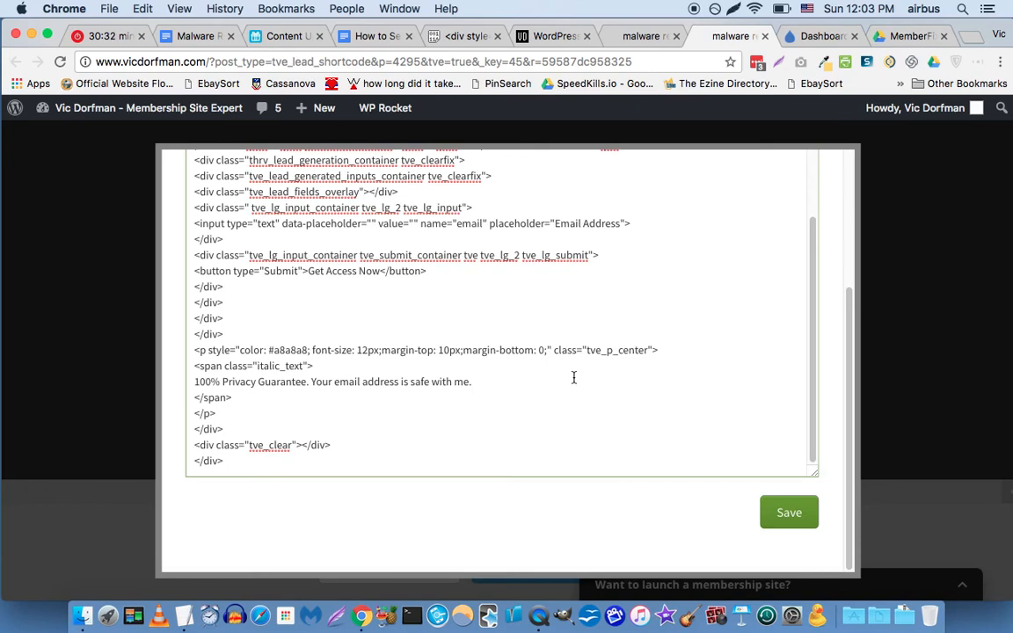
key("super+a")
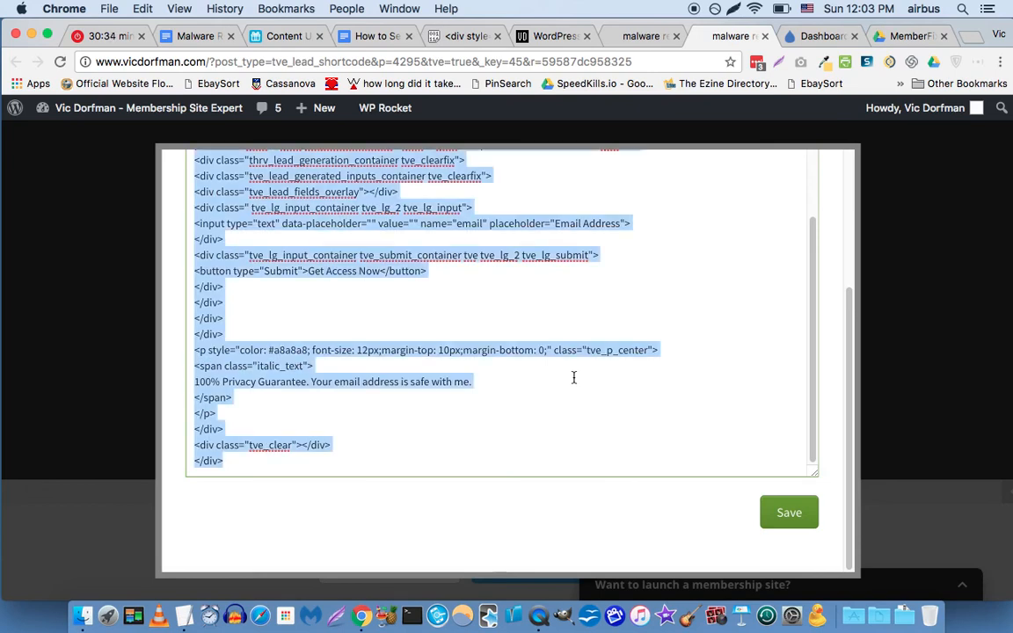
key("BackSpace")
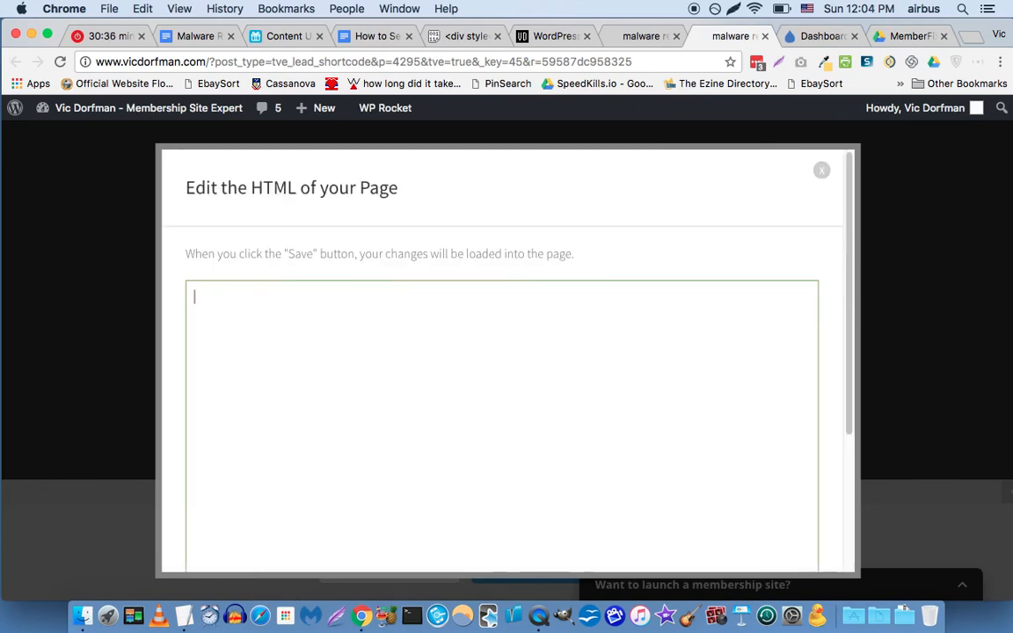
key("super+v")
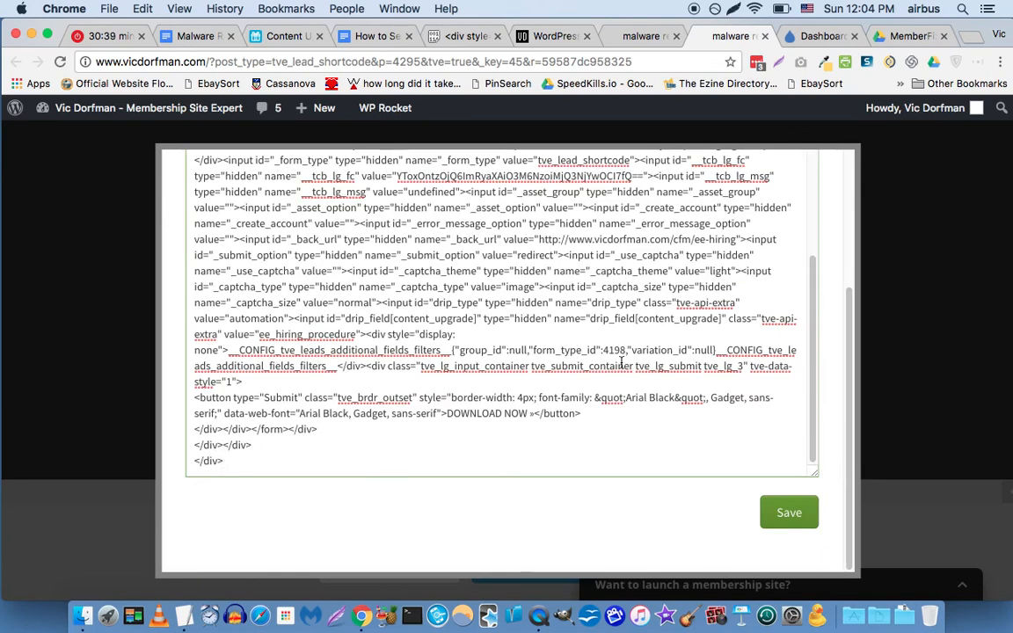
Apply the new hiring-procedure form code to the lightbox.
left_click(791, 519)
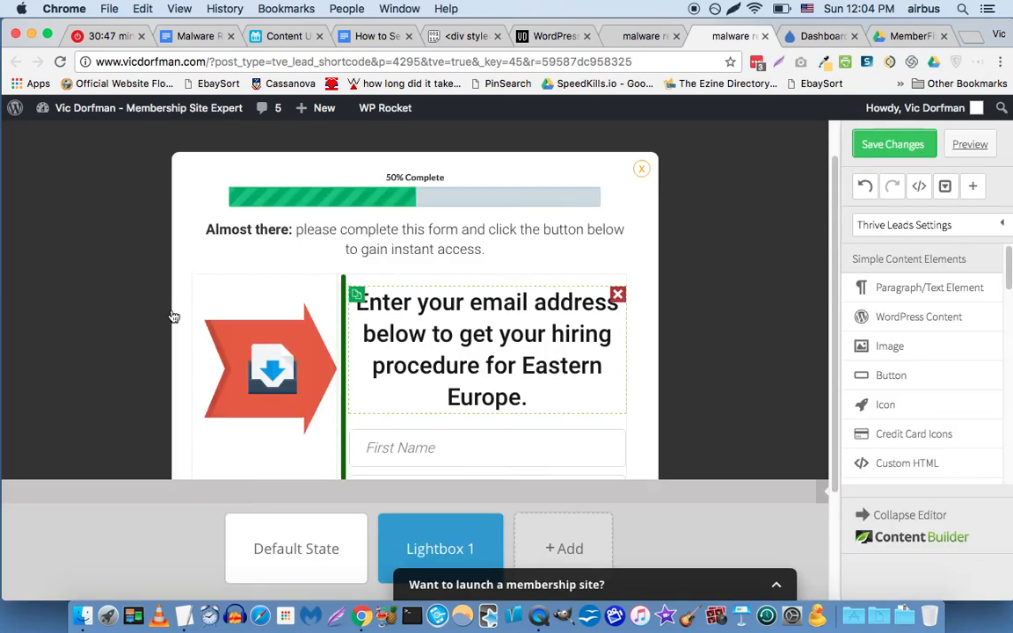
scroll(174, 317, "down", 3)
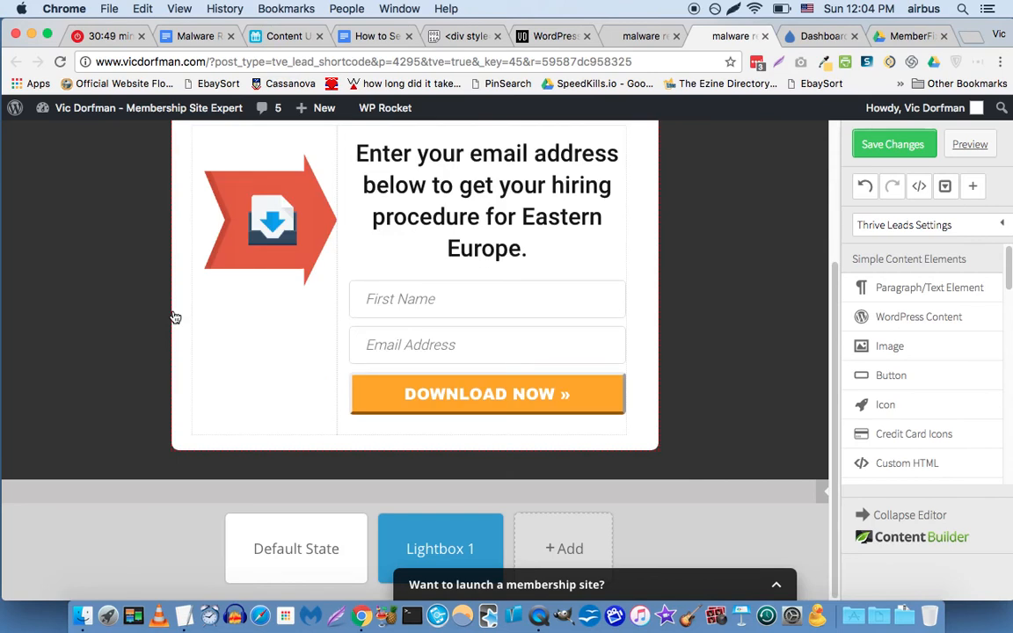
scroll(174, 317, "up", 4)
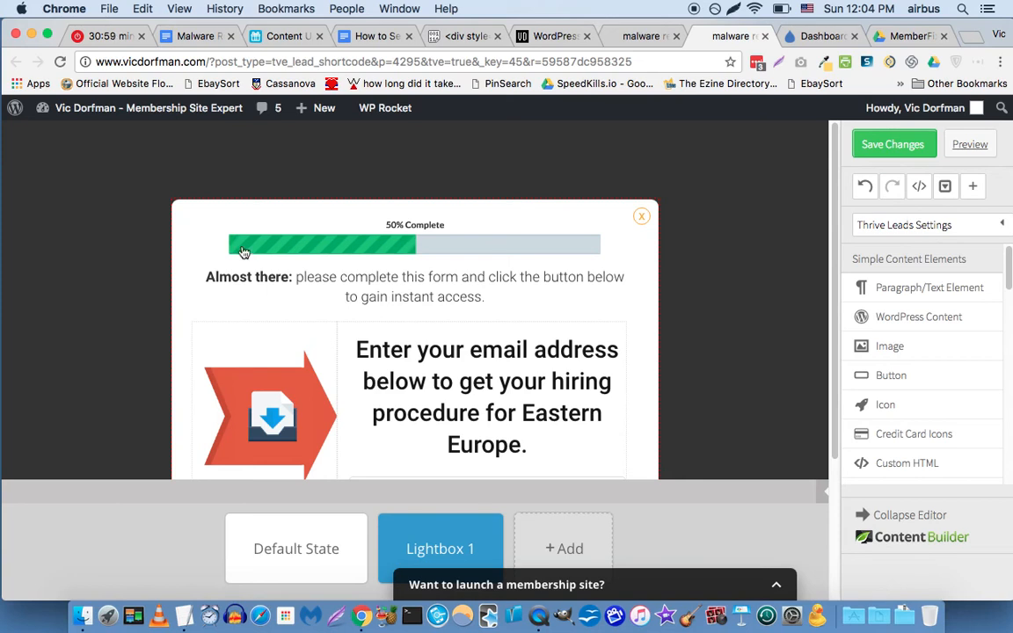
Change the lightbox max width from 615 to 970 px and save all changes.
left_click(250, 324)
double_click(683, 172)
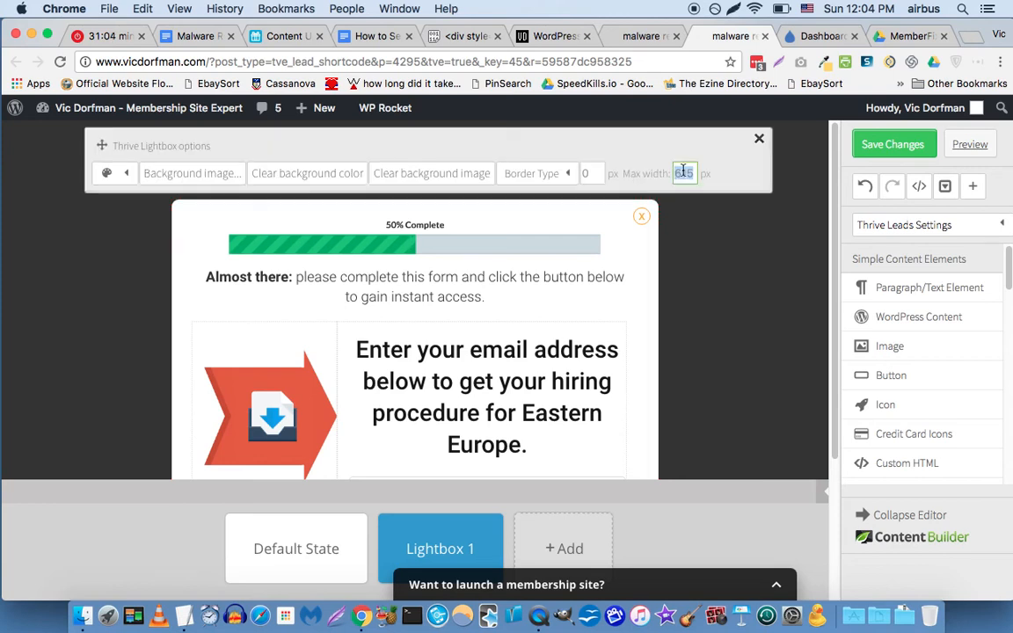
type("970")
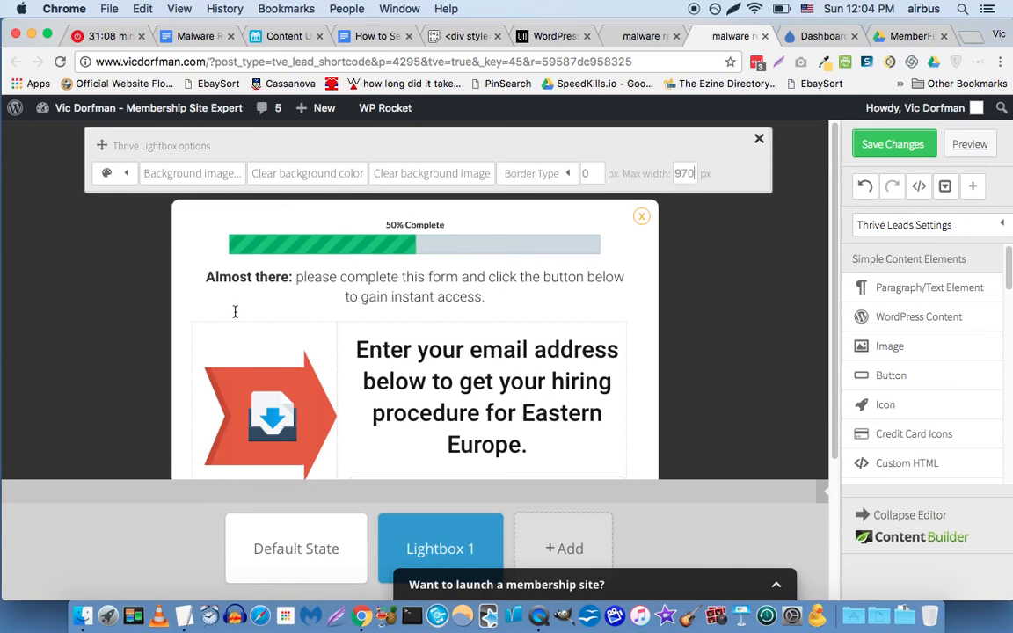
left_click(183, 327)
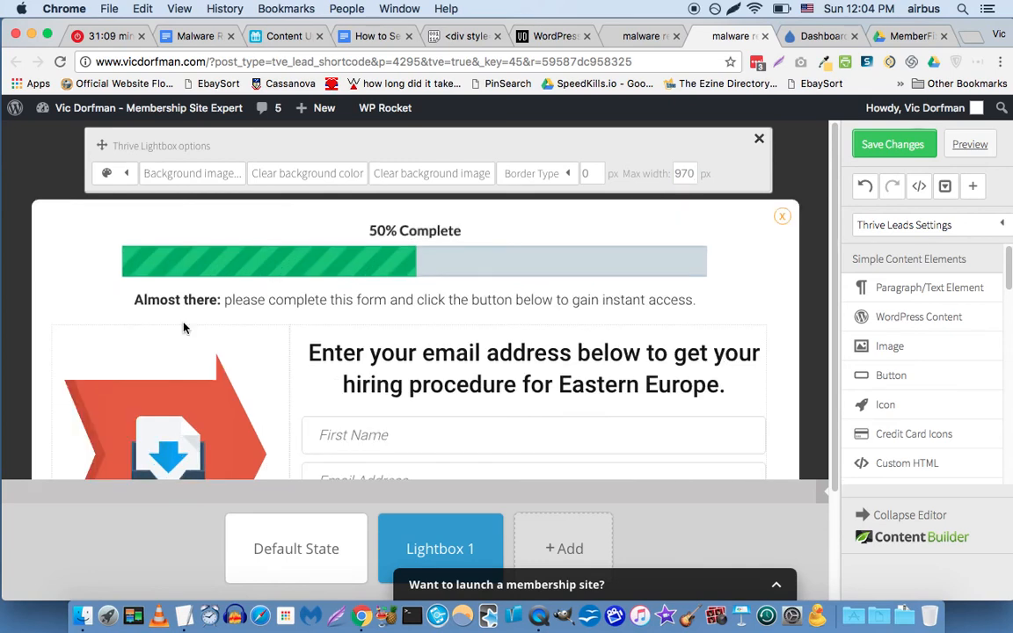
left_click(759, 139)
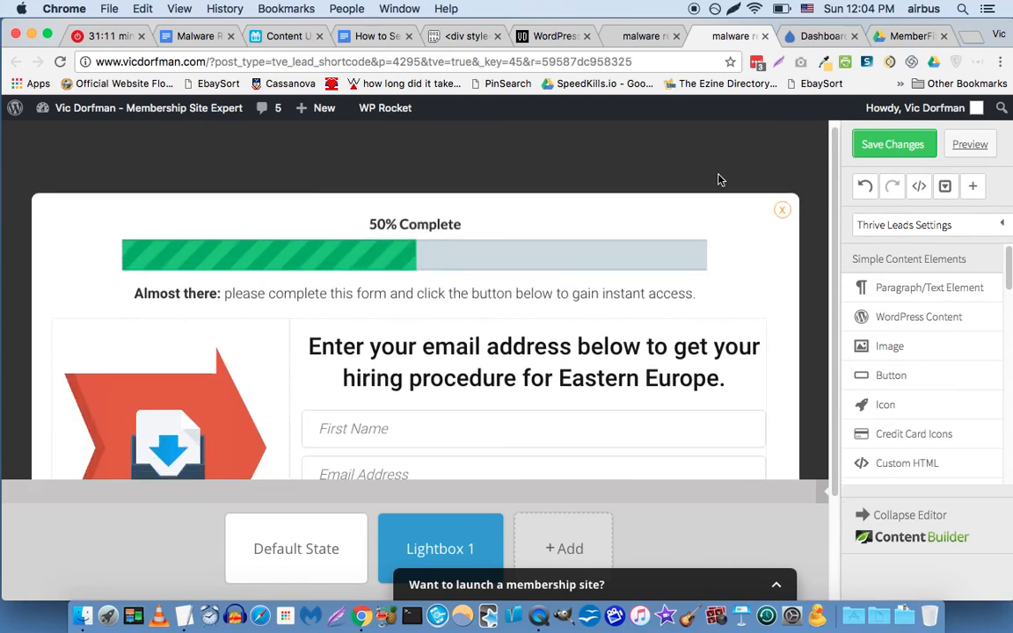
scroll(718, 180, "down", 3)
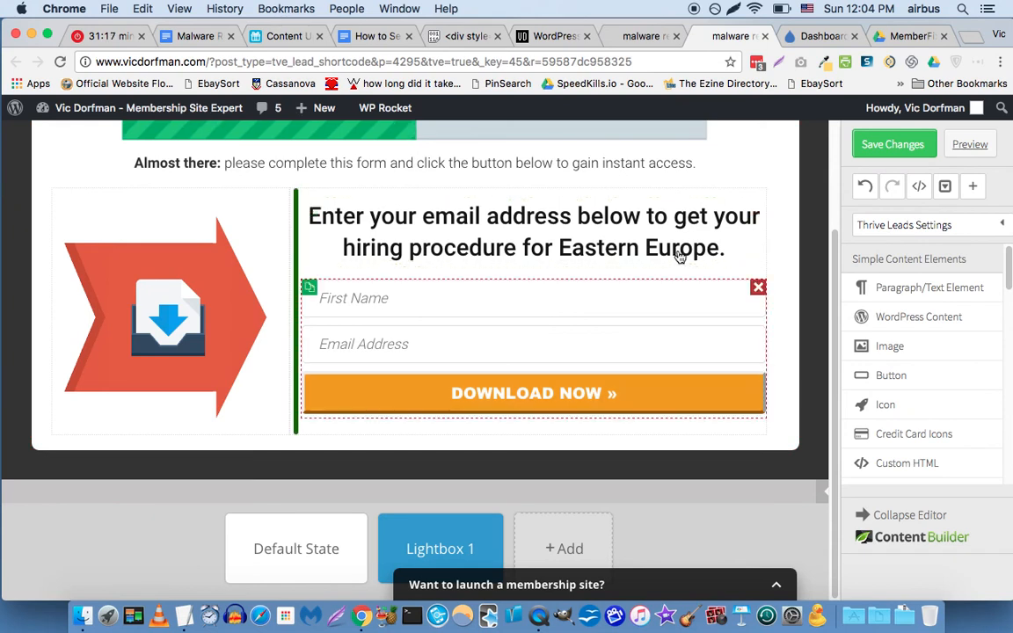
left_click(878, 151)
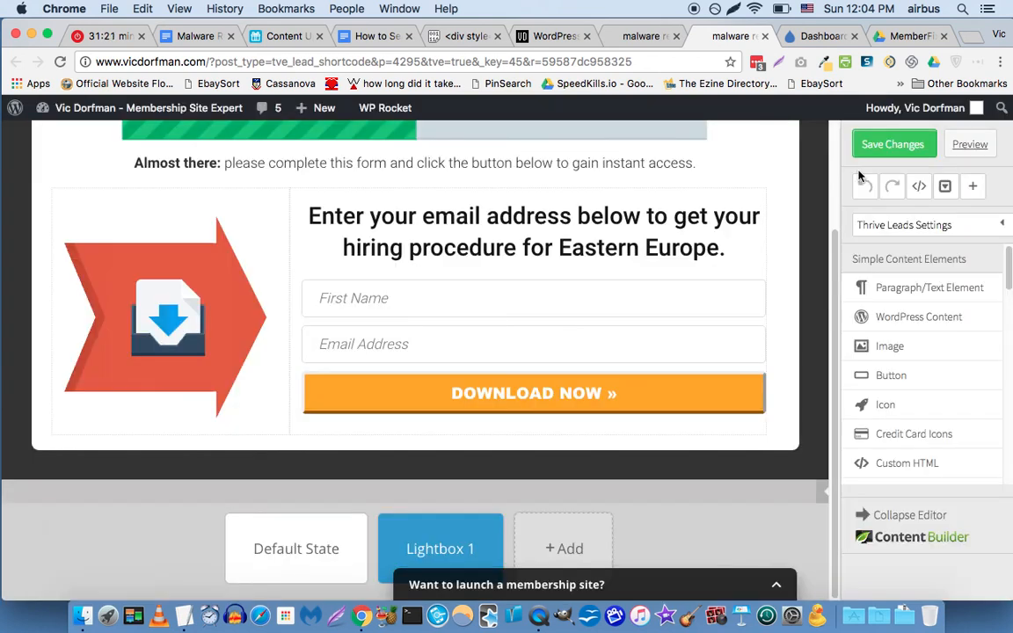
Return the editor to the Default State with the CASE STUDY email-conversion banner.
left_click(255, 562)
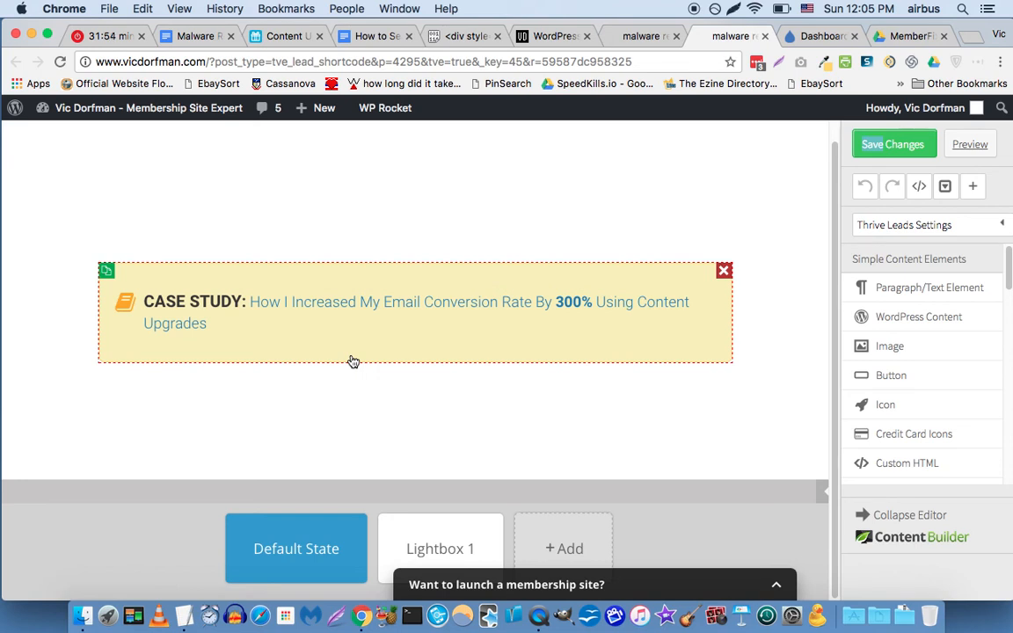
Replace the banner's bold 'CASE STUDY:' label with 'HACKED!'.
left_click(240, 325)
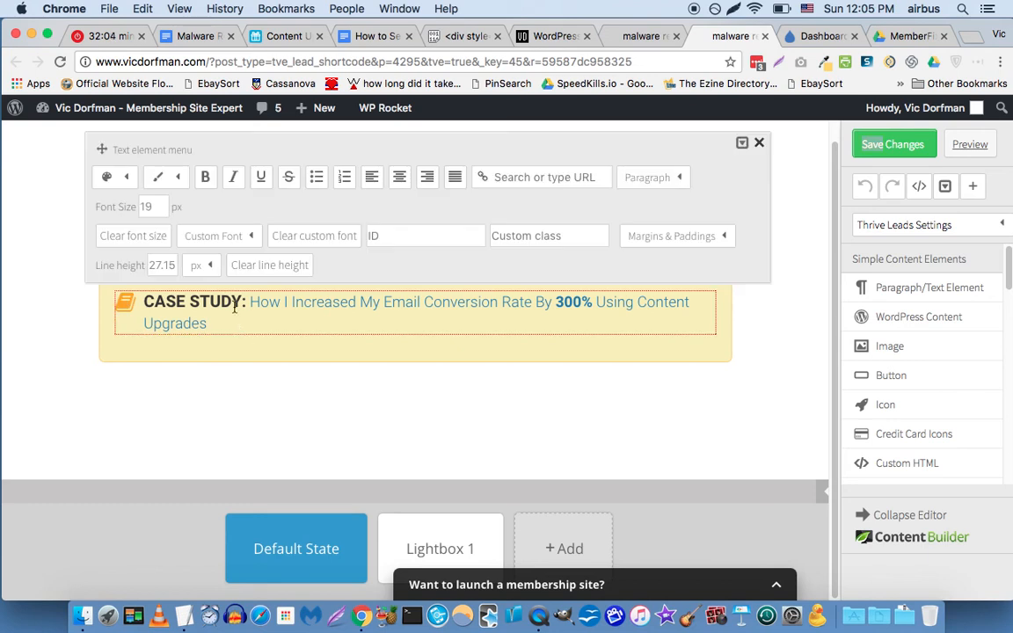
double_click(240, 308)
key("Right")
key("Right")
key("super+shift+Left")
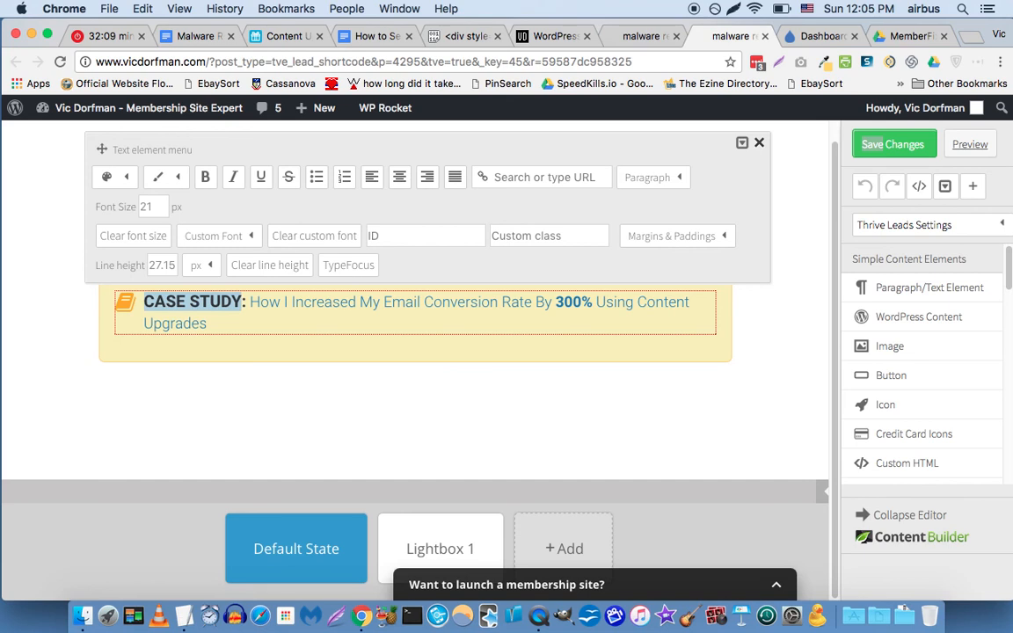
type("HA")
type("CKED")
key("Delete")
type("!")
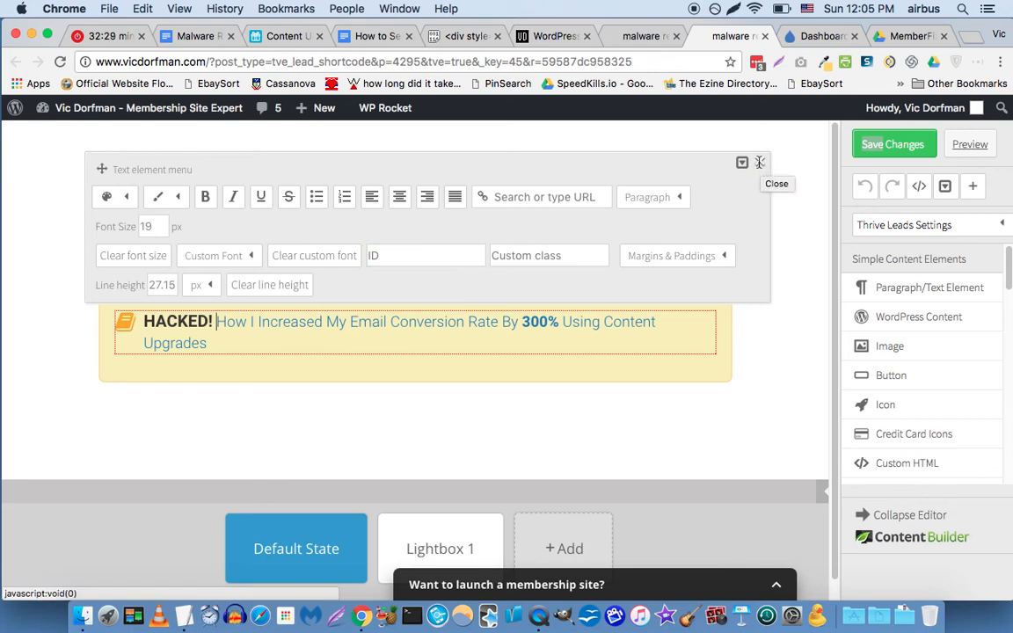
left_click(218, 321)
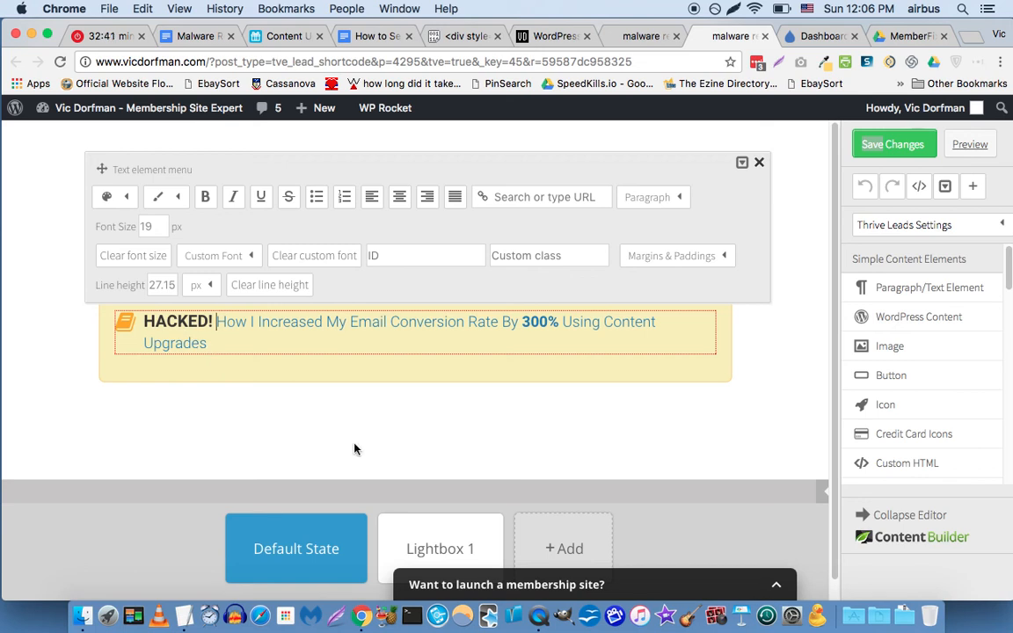
Rewrite the banner link text in HTML as 'Get our step-by-step malware removal procedure and keep your website safe. Click here...'.
left_click(760, 164)
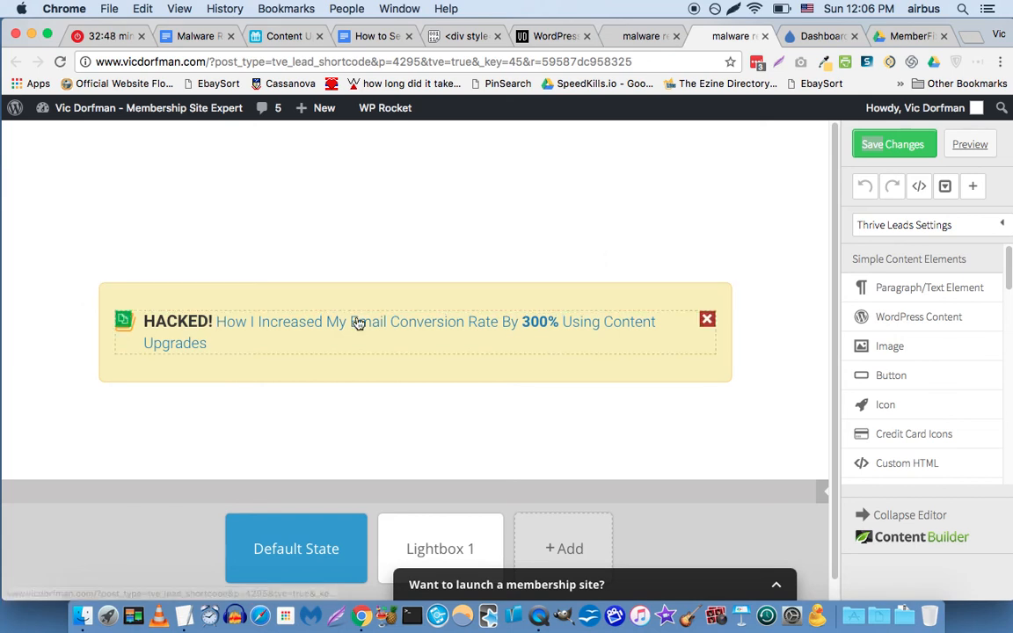
left_click(917, 188)
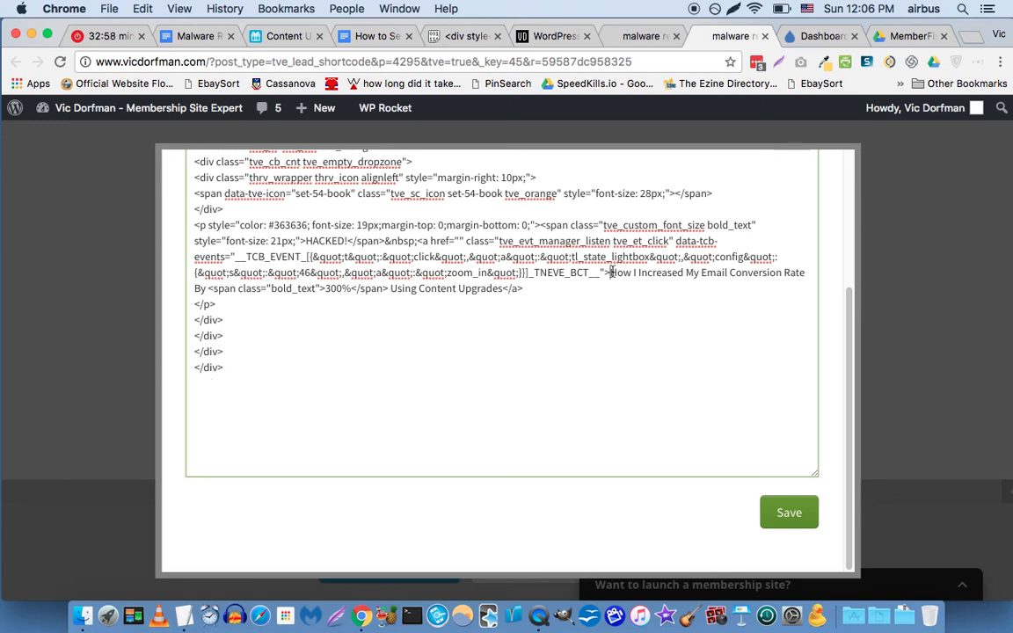
left_click_drag(609, 273, 502, 288)
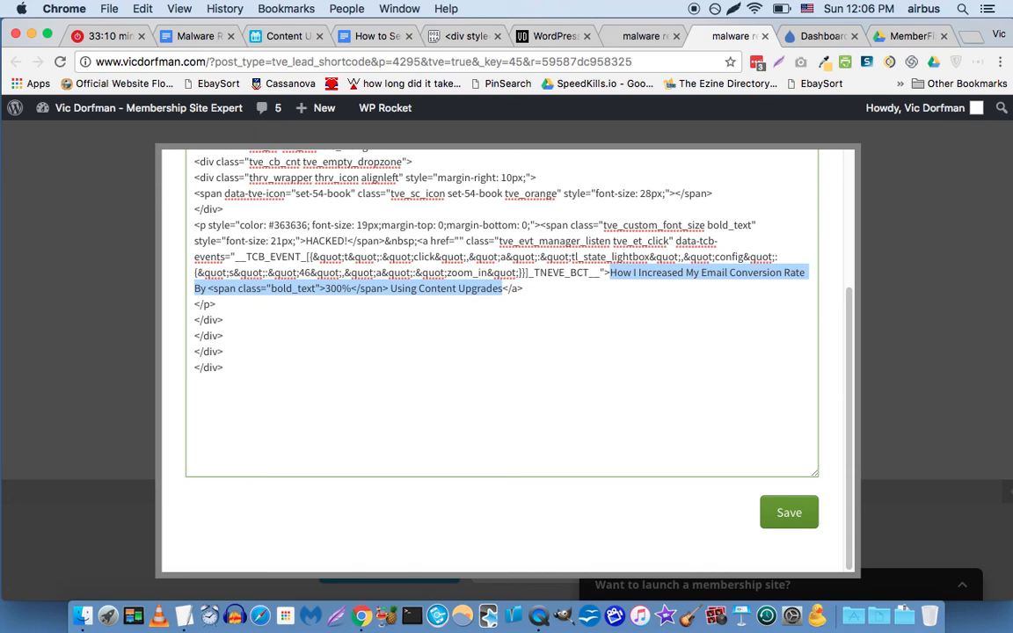
type("Get our step-b")
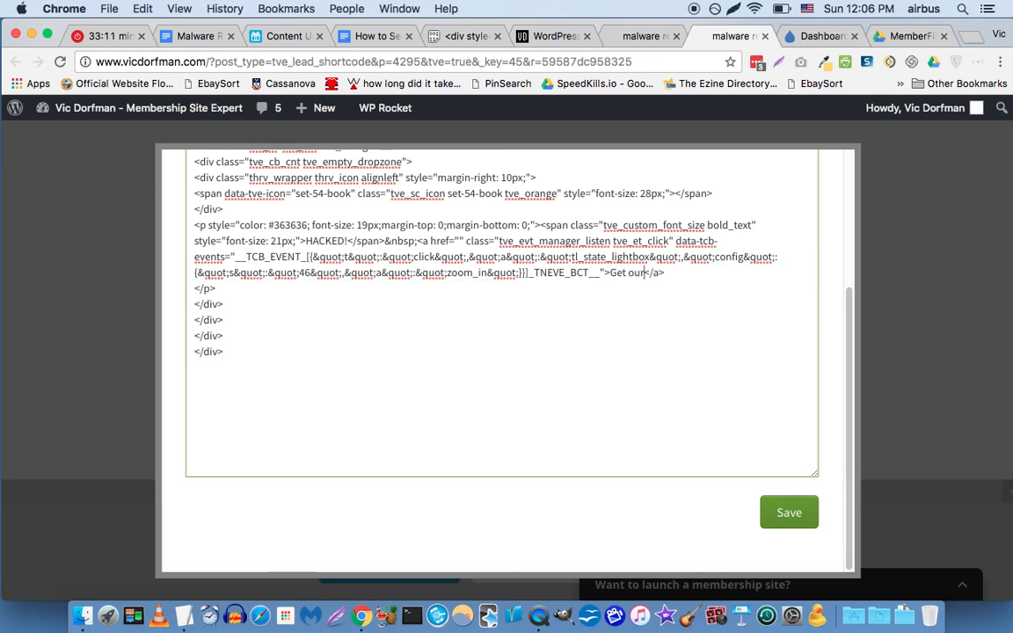
type("y-step malare")
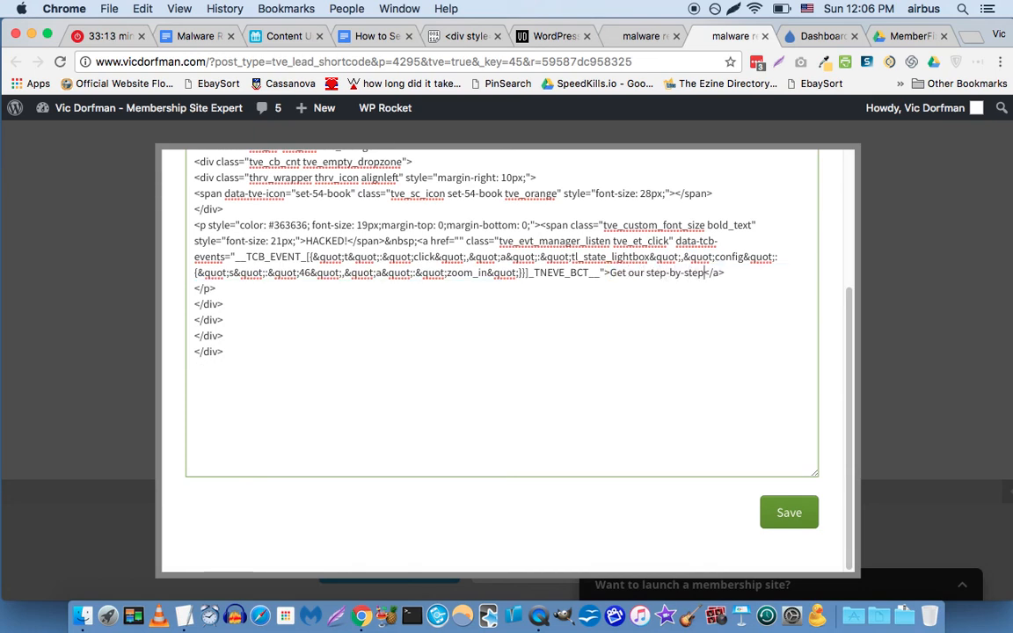
key("BackSpace")
key("BackSpace")
key("BackSpace")
key("BackSpace")
type("ware removal procedure")
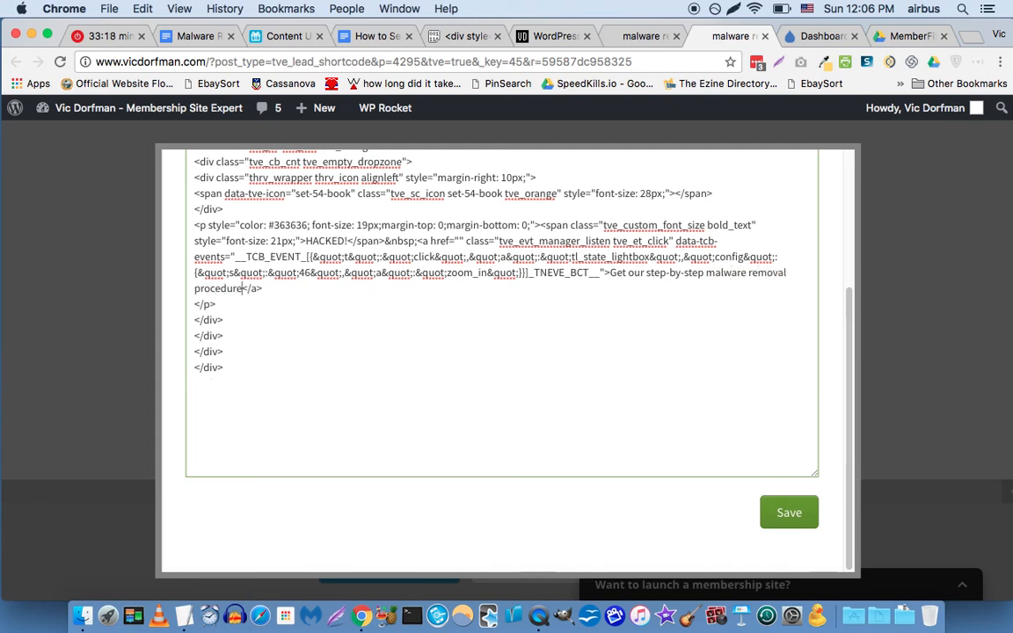
type(" and never pay for")
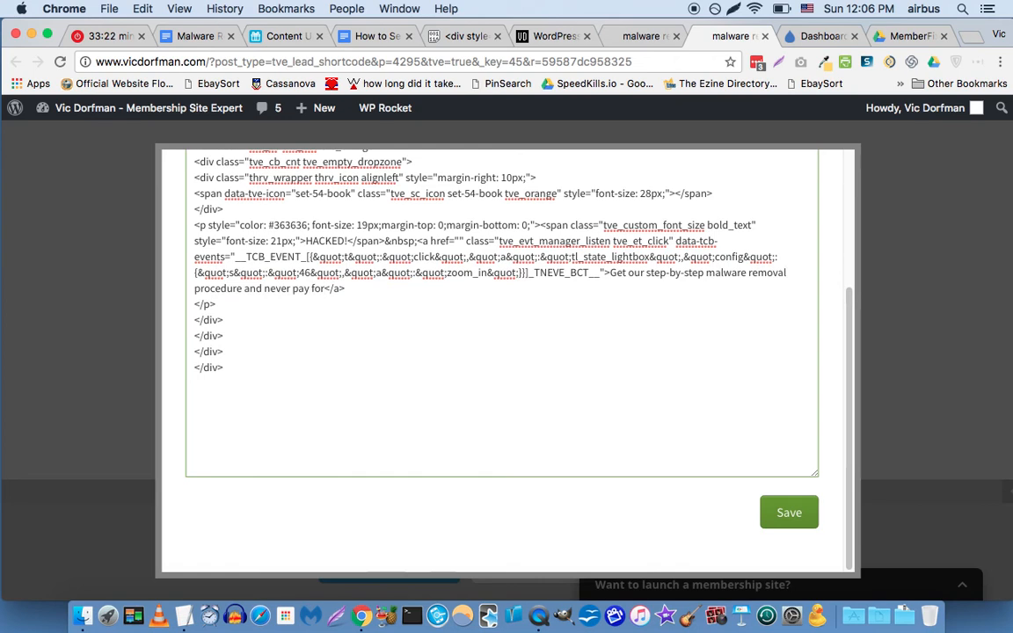
key("alt+shift+Left")
key("alt+shift+Left")
key("alt+shift+Left")
key("alt+shift+Left")
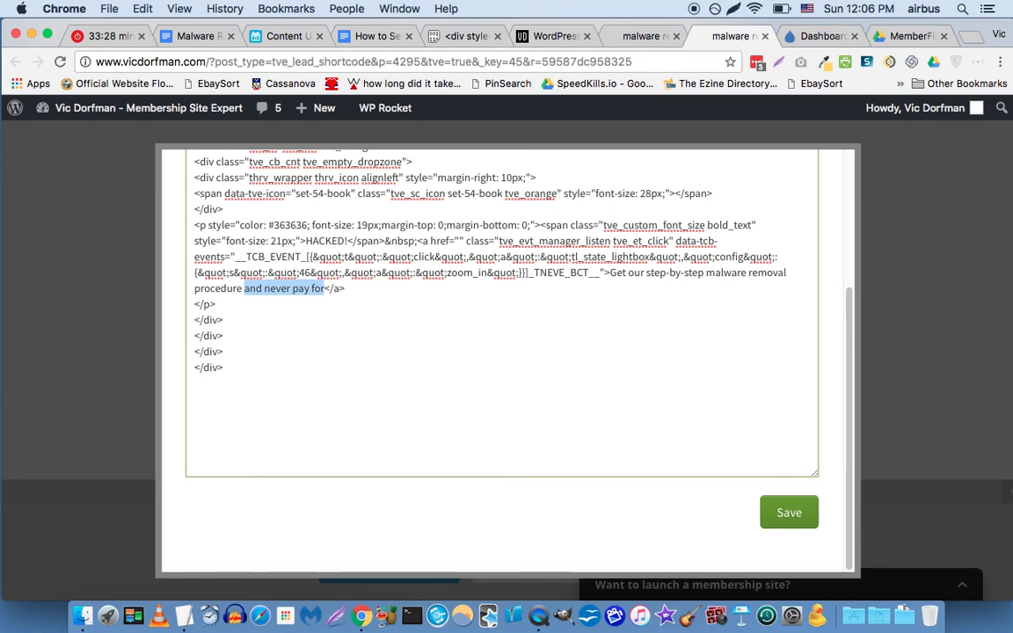
type("and keep your website safe. Click here...")
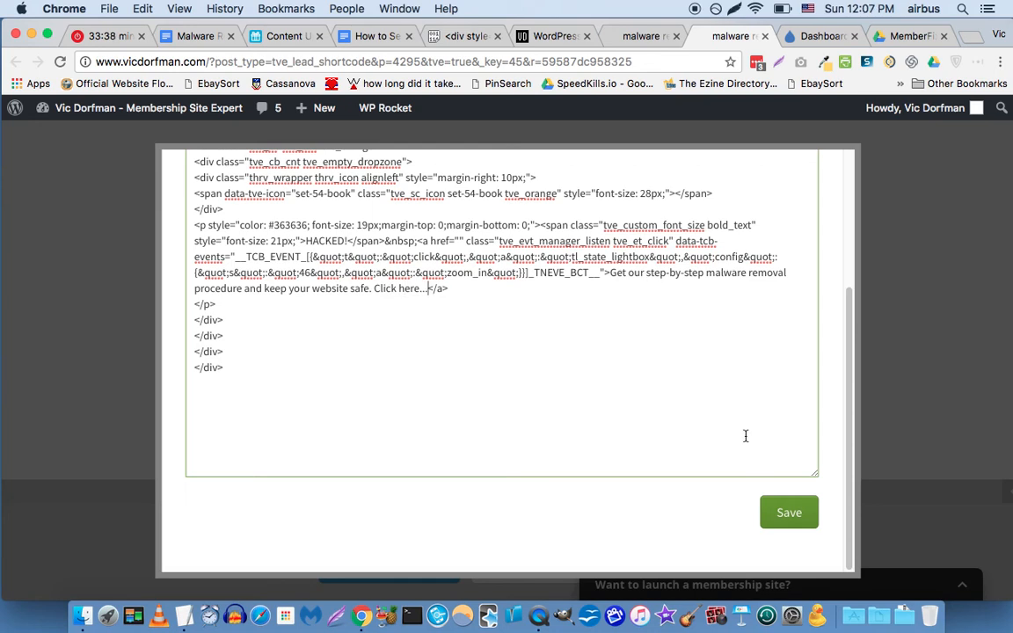
left_click(787, 515)
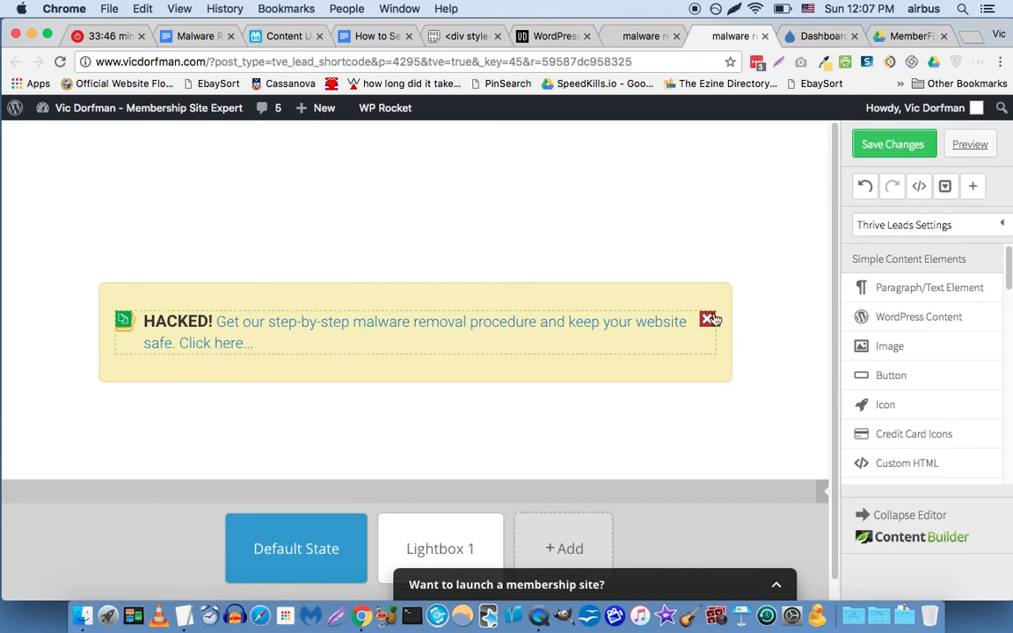
In the banner HTML, replace 'keep your website safe' with 'protect your website from malicious hackers'.
left_click(919, 187)
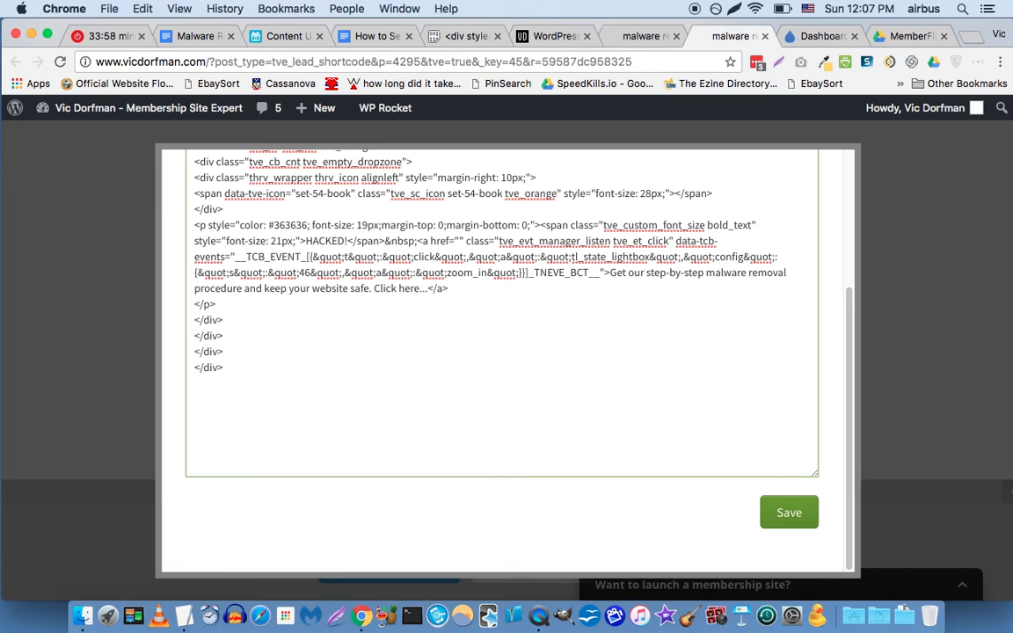
left_click_drag(264, 288, 370, 288)
type("protect your ")
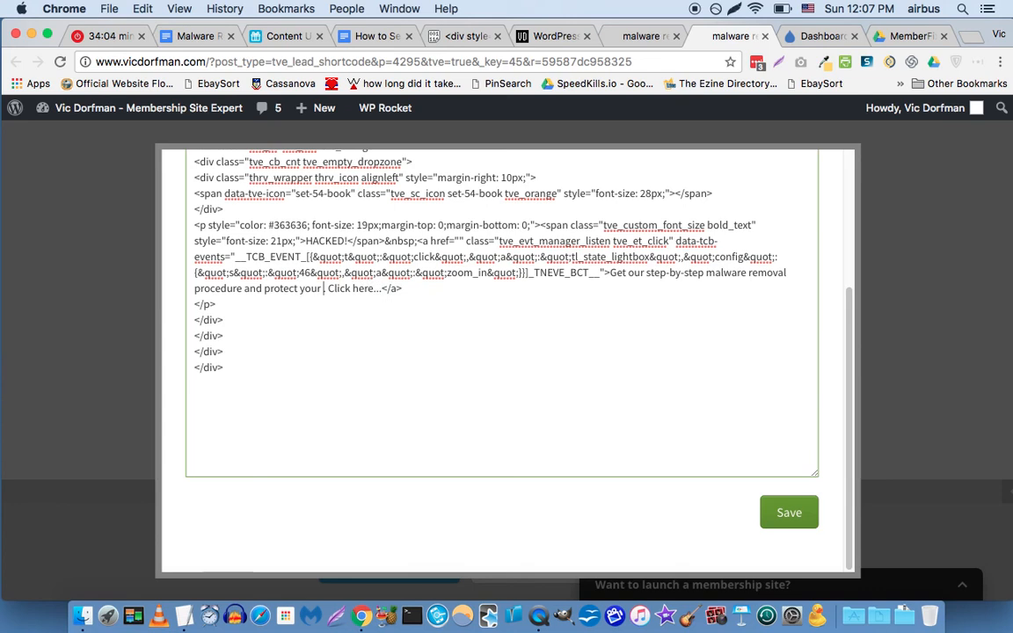
type("web")
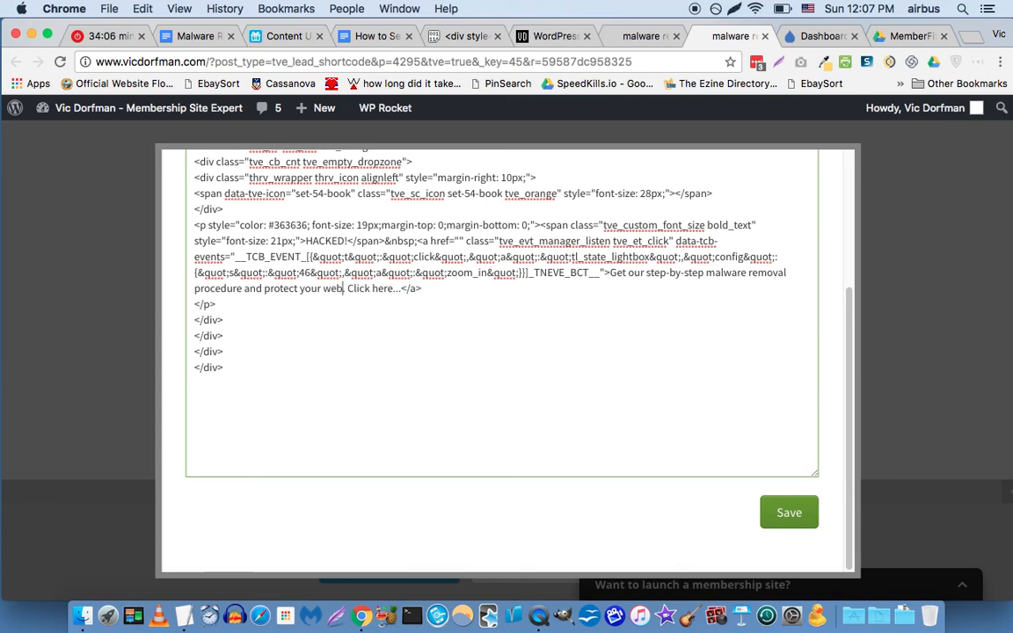
type("site from ml")
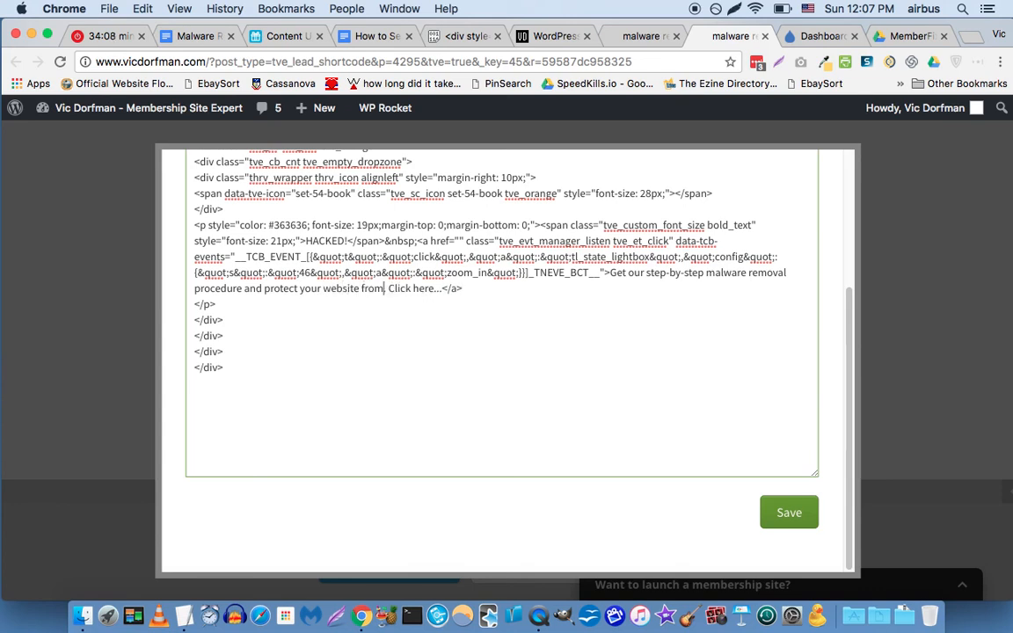
key("BackSpace")
type("alicious hackers.")
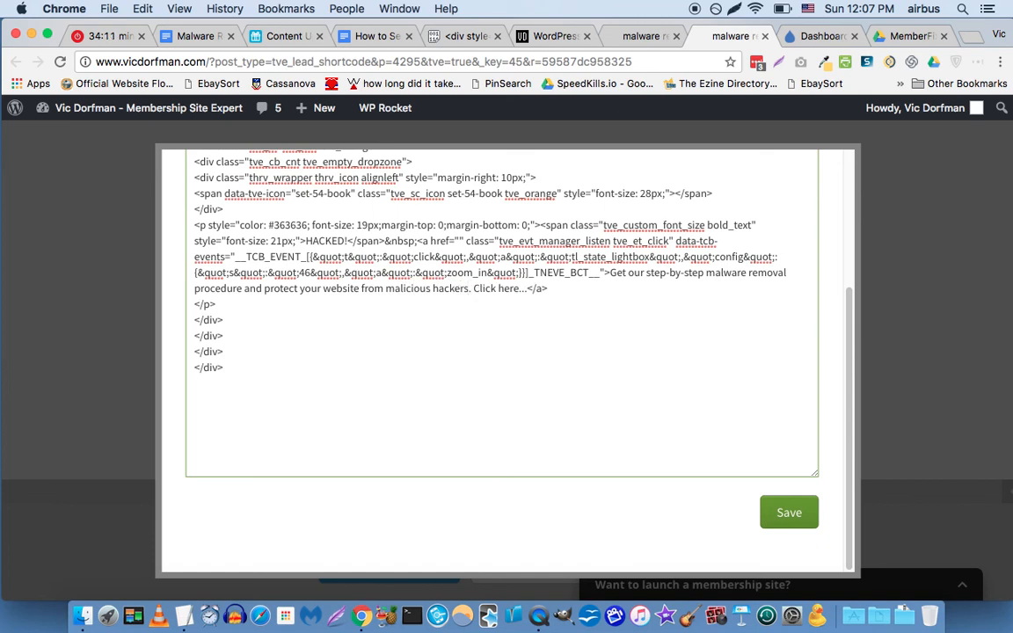
left_click(799, 514)
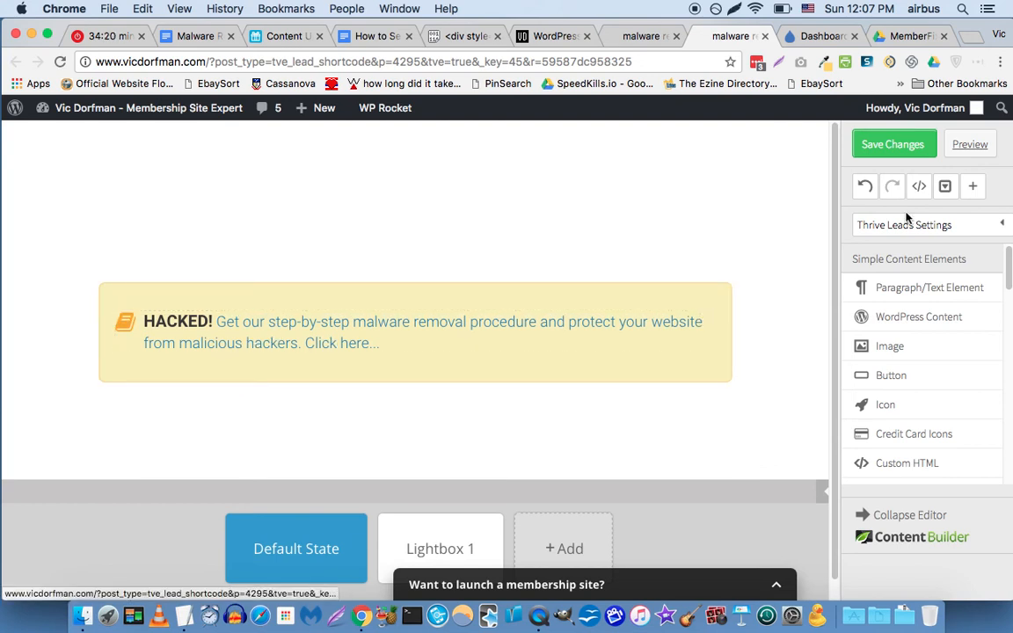
Inspect the banner's link markup in the HTML editor, close it, and save the design.
left_click(919, 188)
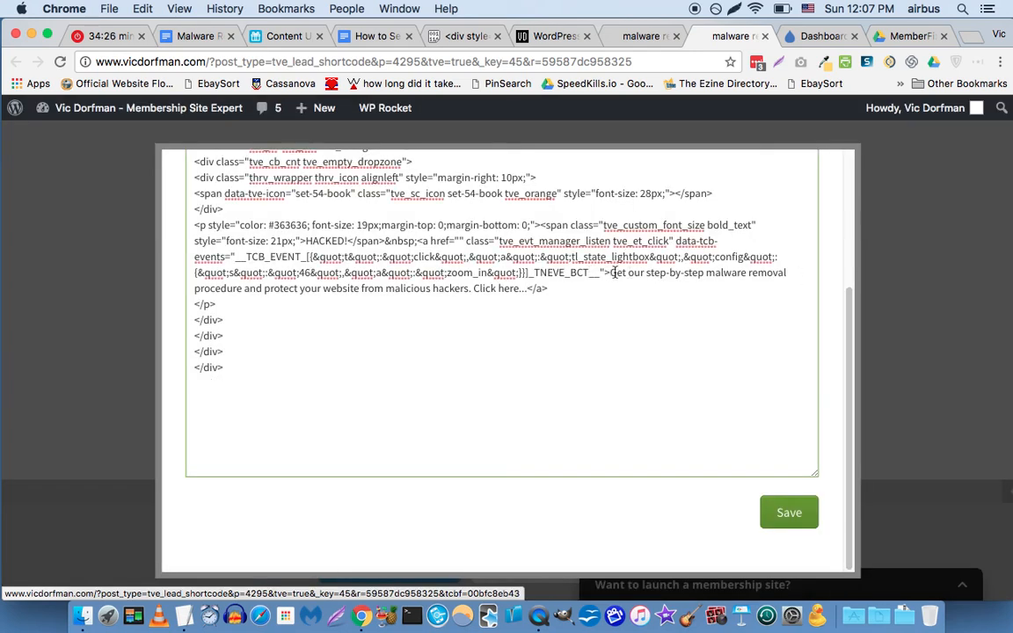
left_click_drag(608, 273, 531, 287)
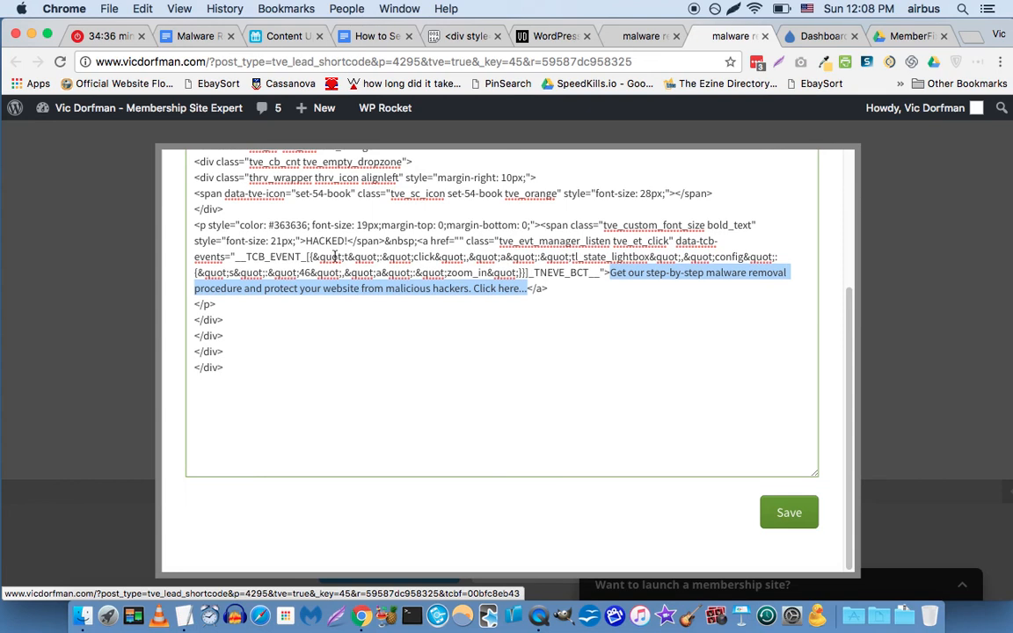
left_click(440, 215)
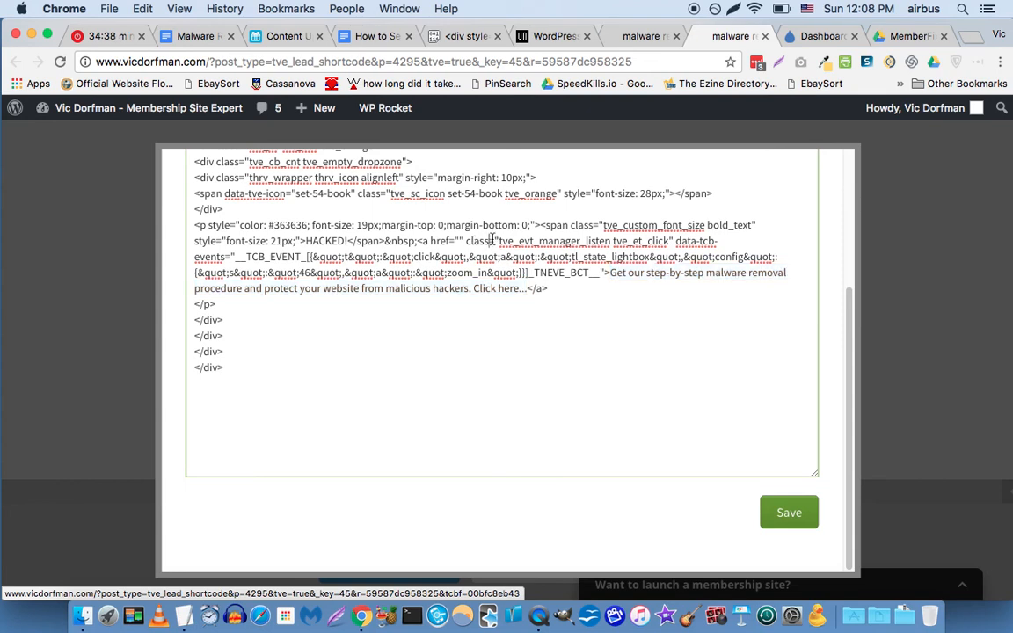
left_click_drag(421, 241, 606, 273)
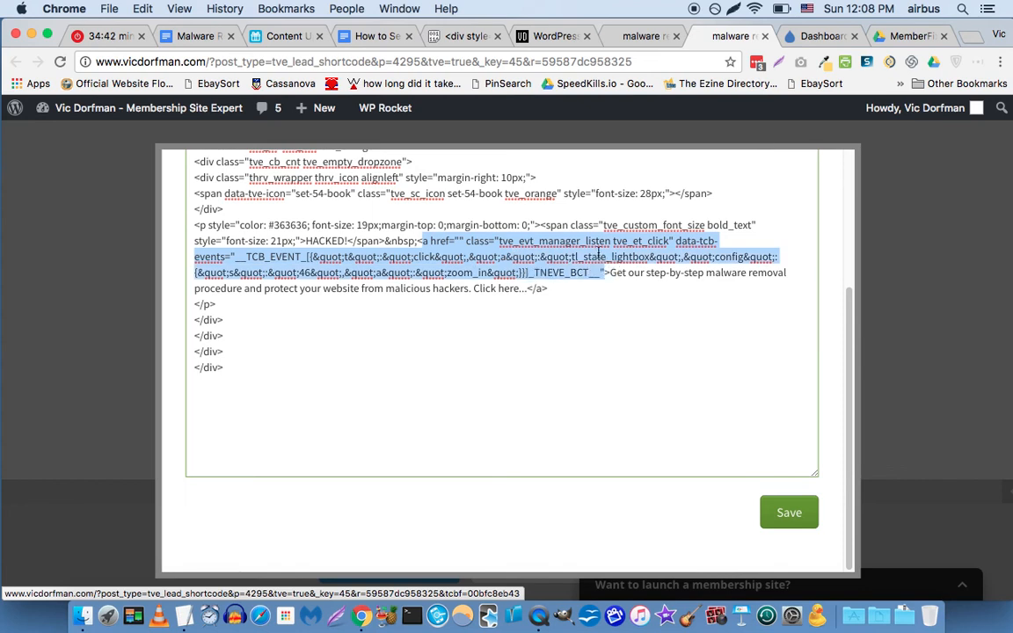
scroll(825, 182, "up", 5)
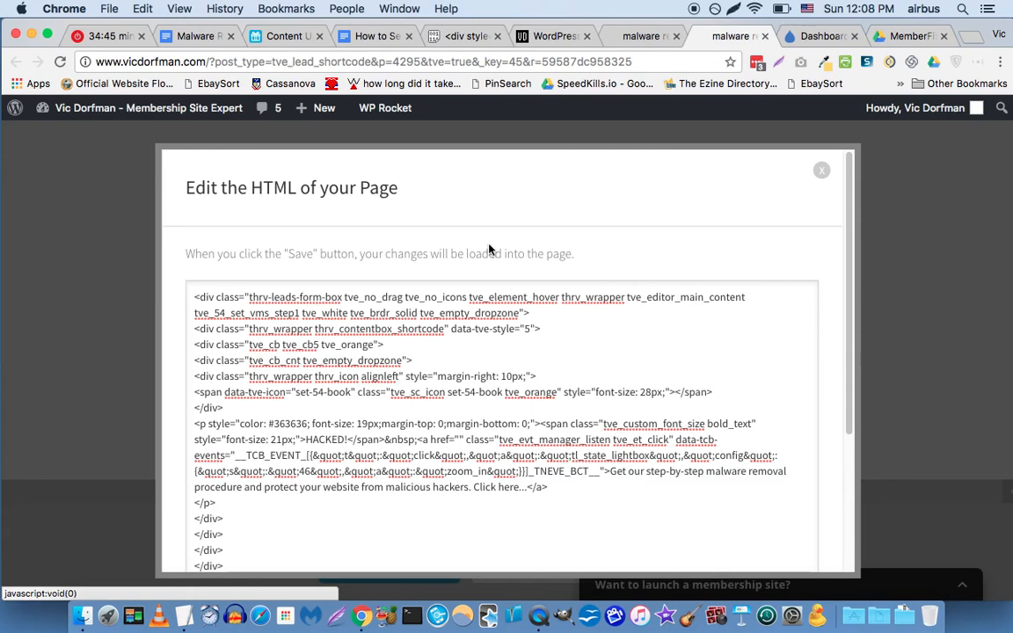
left_click(822, 173)
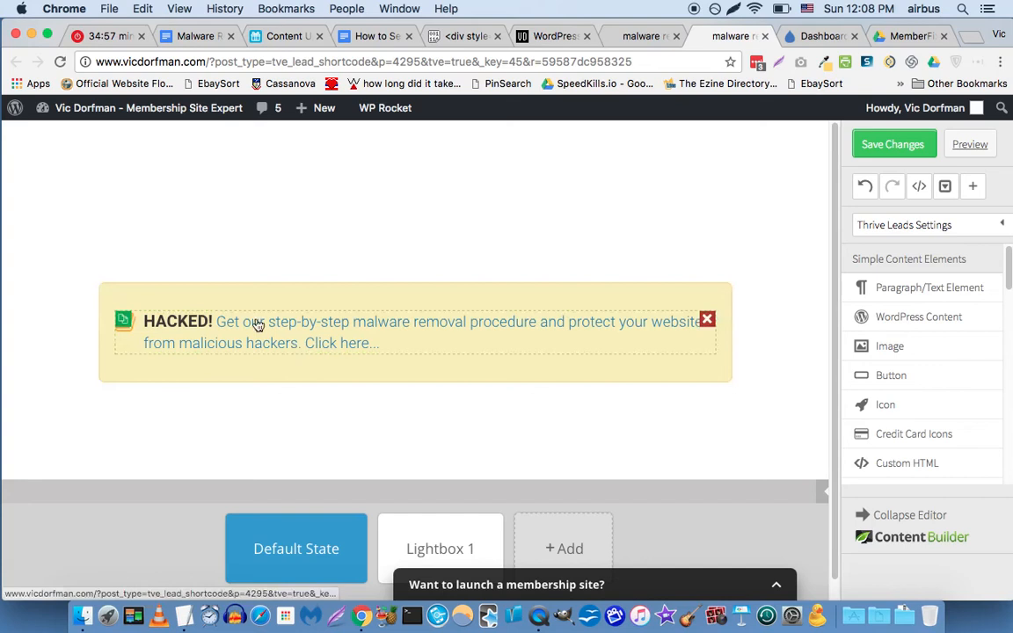
left_click(879, 156)
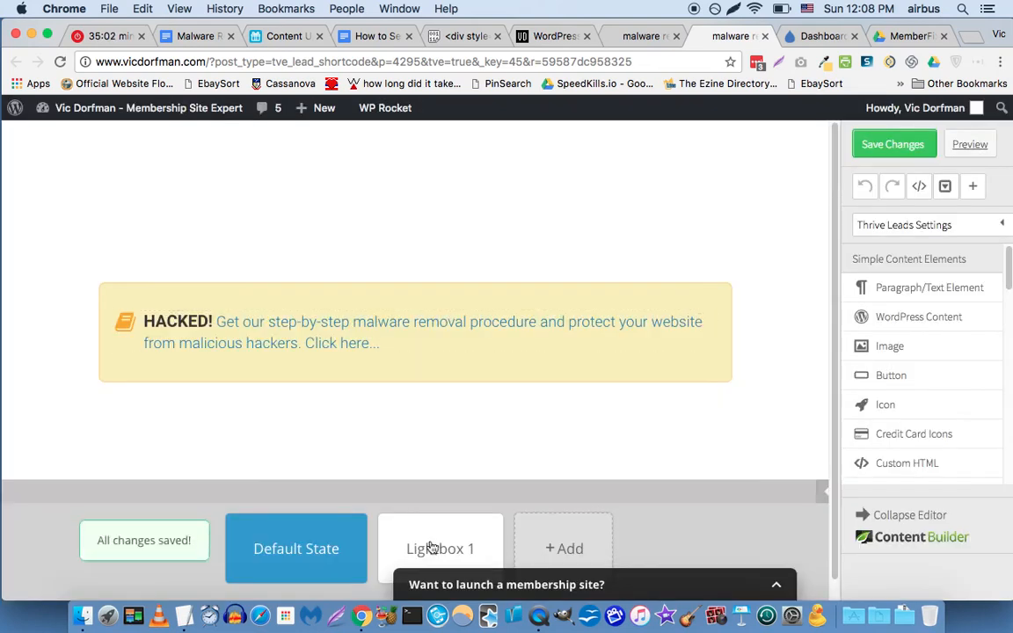
On Lightbox 1, change the heading ending from 'hiring procedure for Eastern Europe.' to 'your malware removal procedure'.
left_click(420, 547)
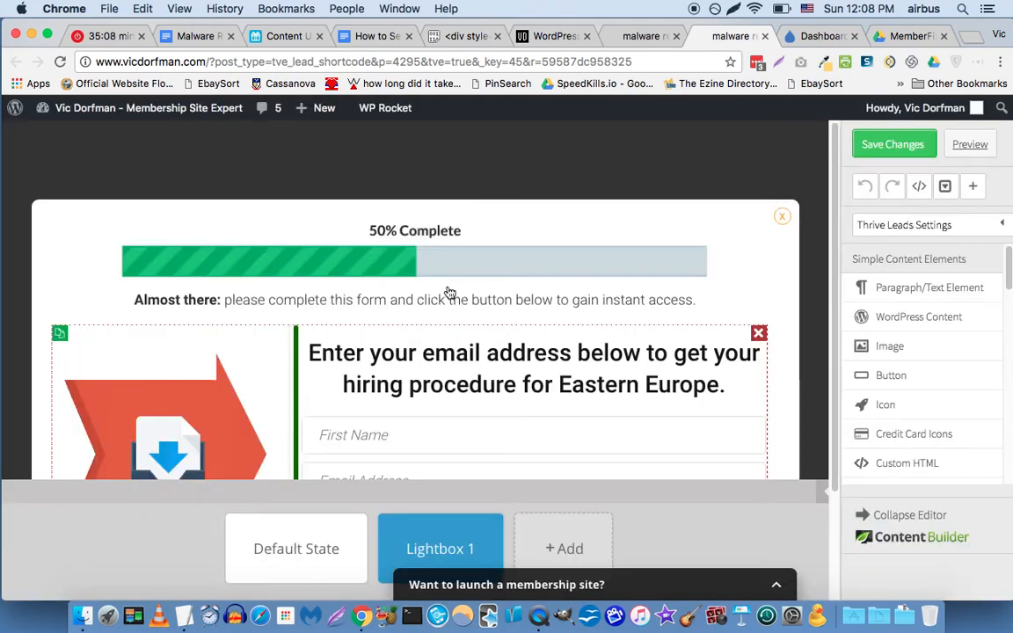
scroll(400, 316, "down", 4)
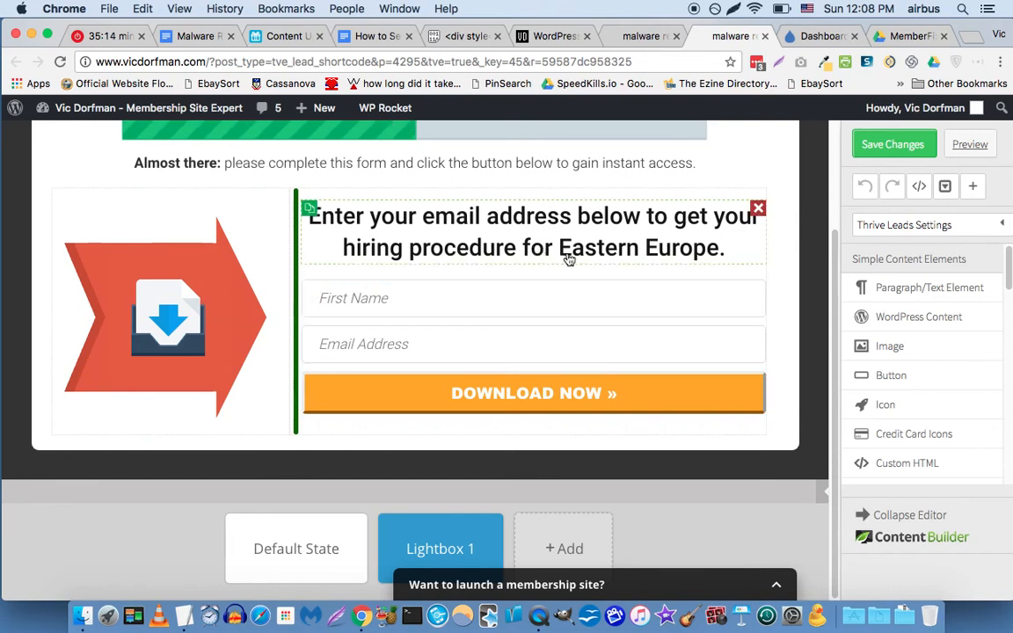
left_click(624, 256)
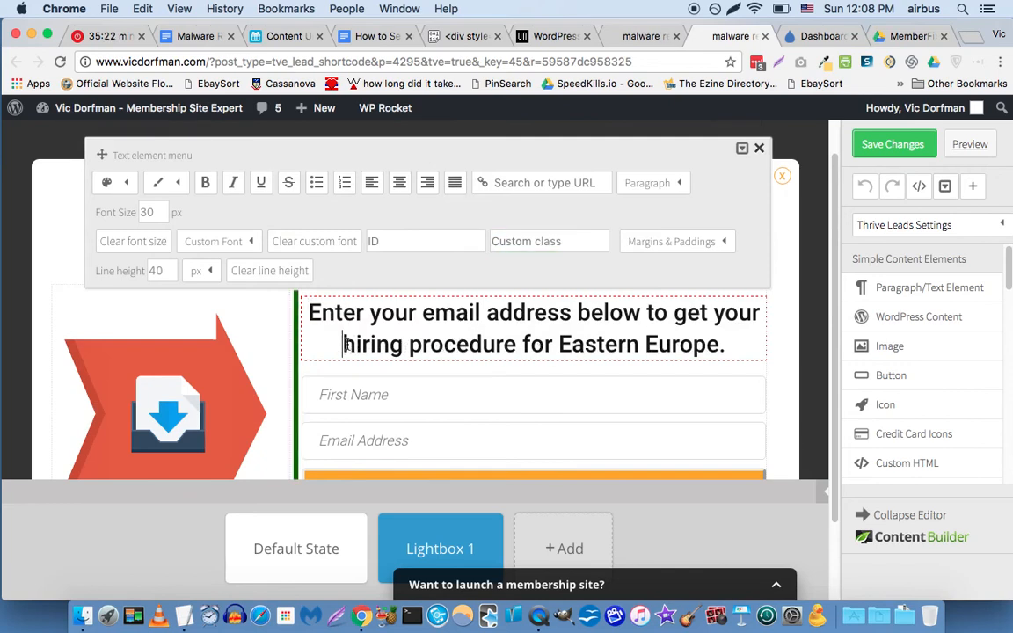
left_click_drag(343, 344, 724, 345)
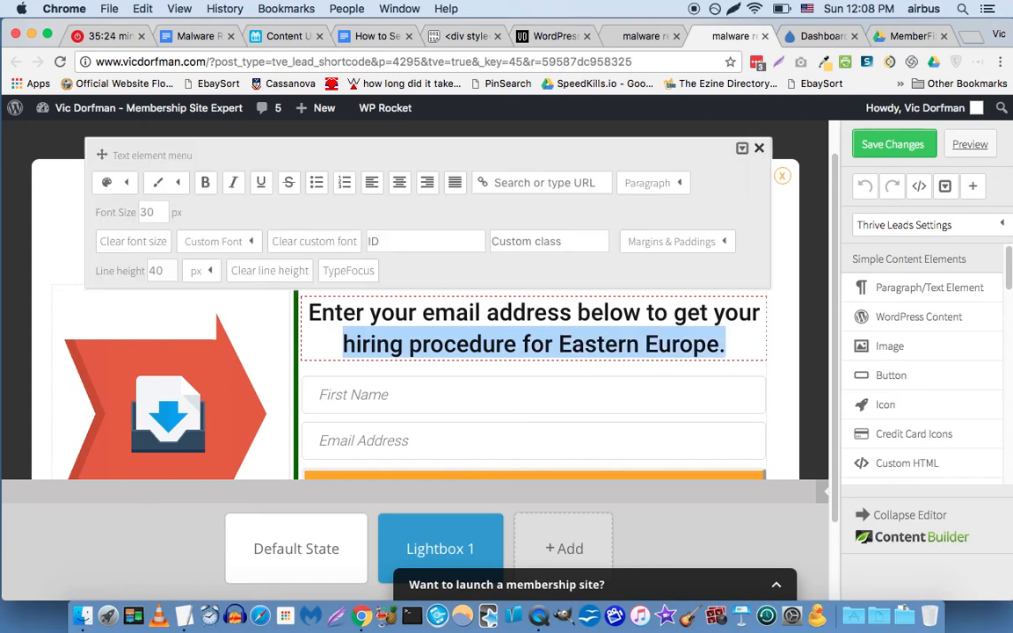
type("malware removal")
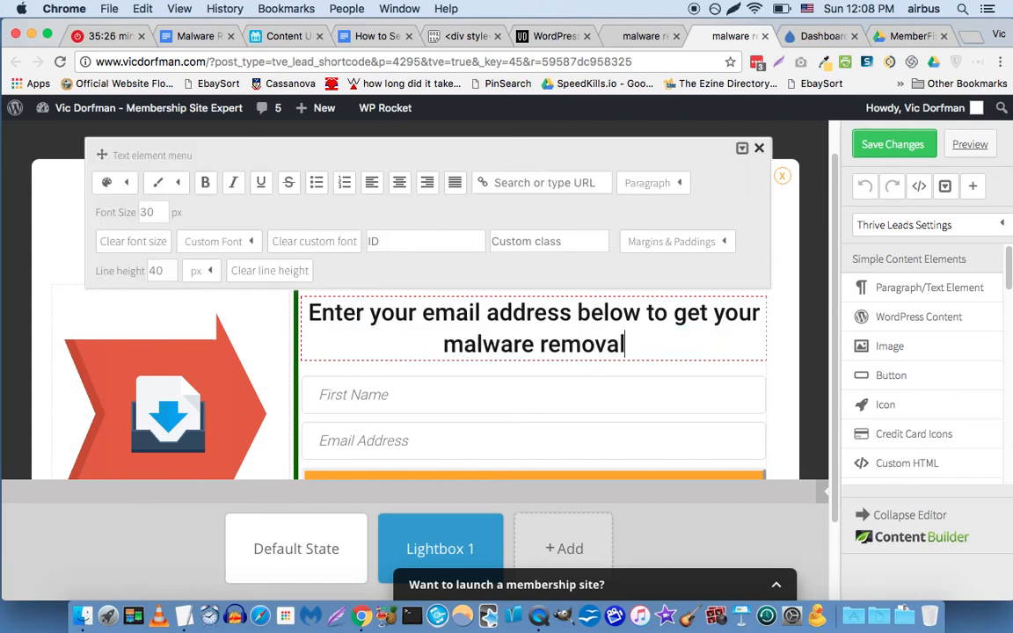
type(" procedure")
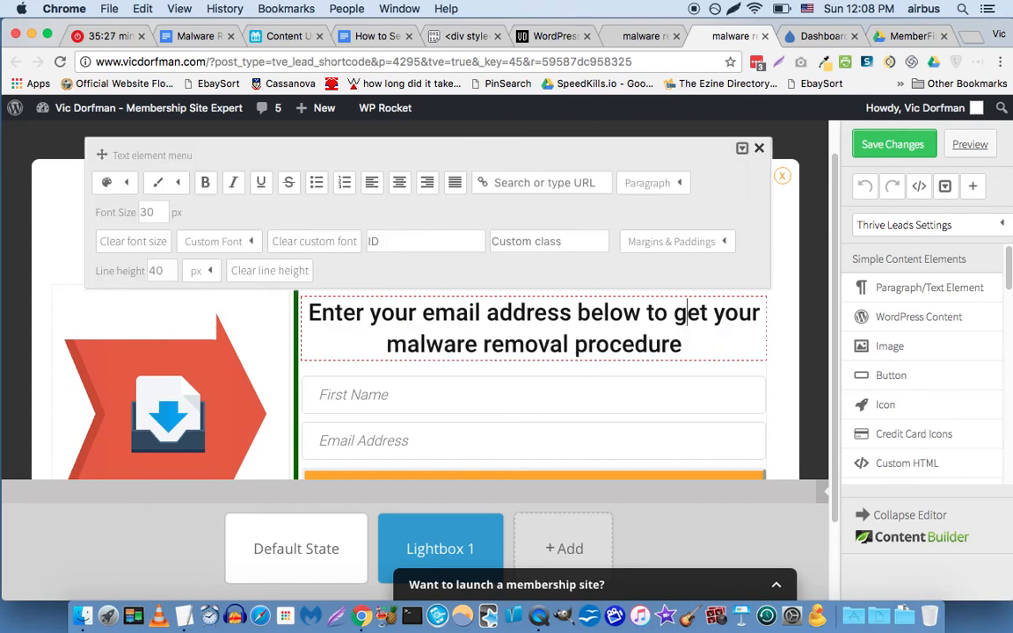
key("alt+shift+Left")
type("our")
key("Right")
key("Right")
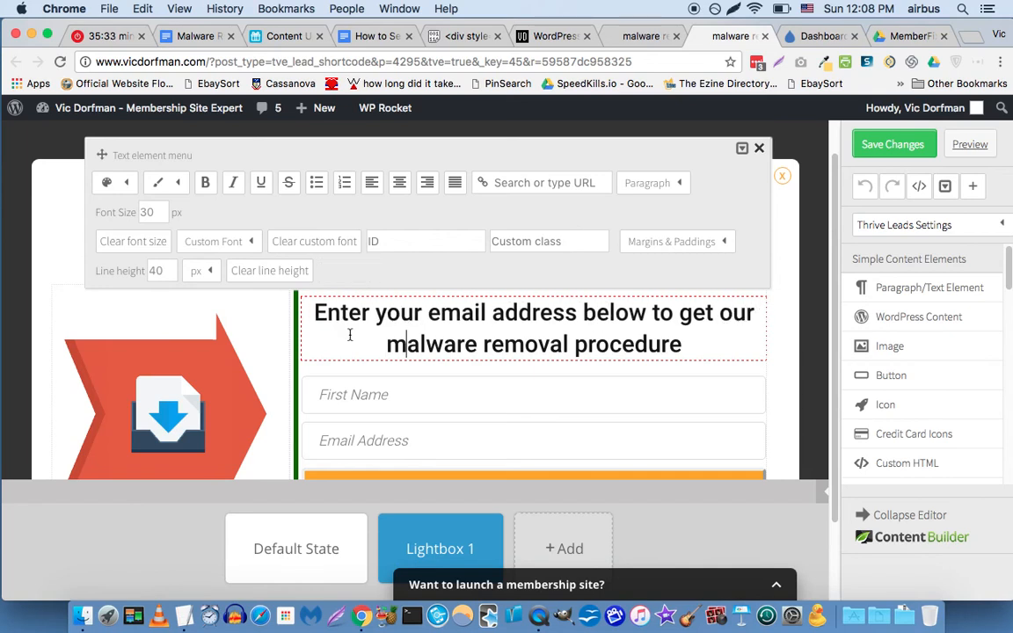
left_click(720, 318)
type("y")
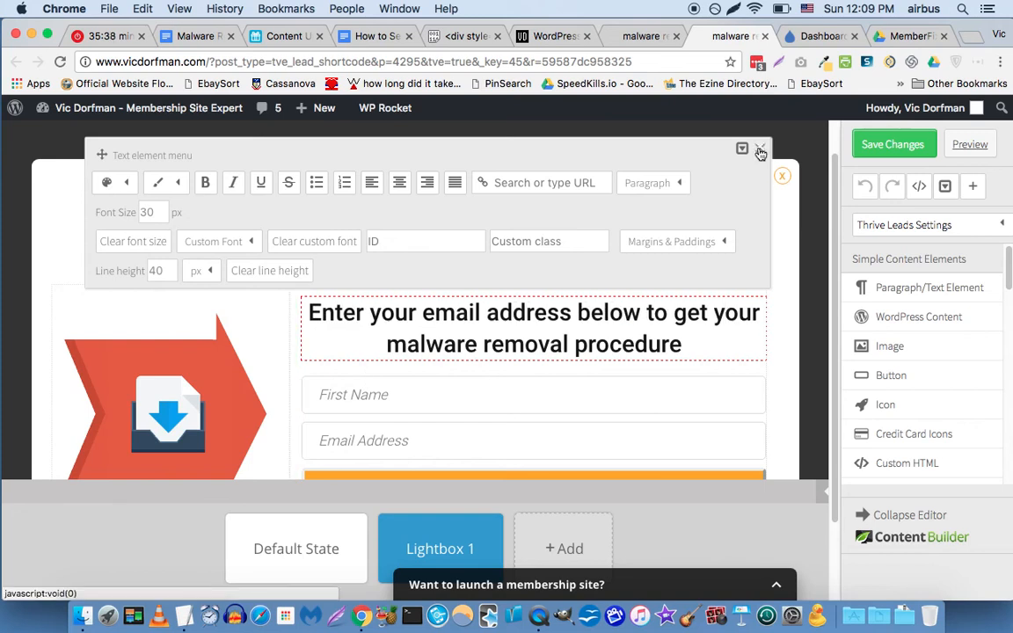
left_click(761, 152)
scroll(424, 317, "down", 3)
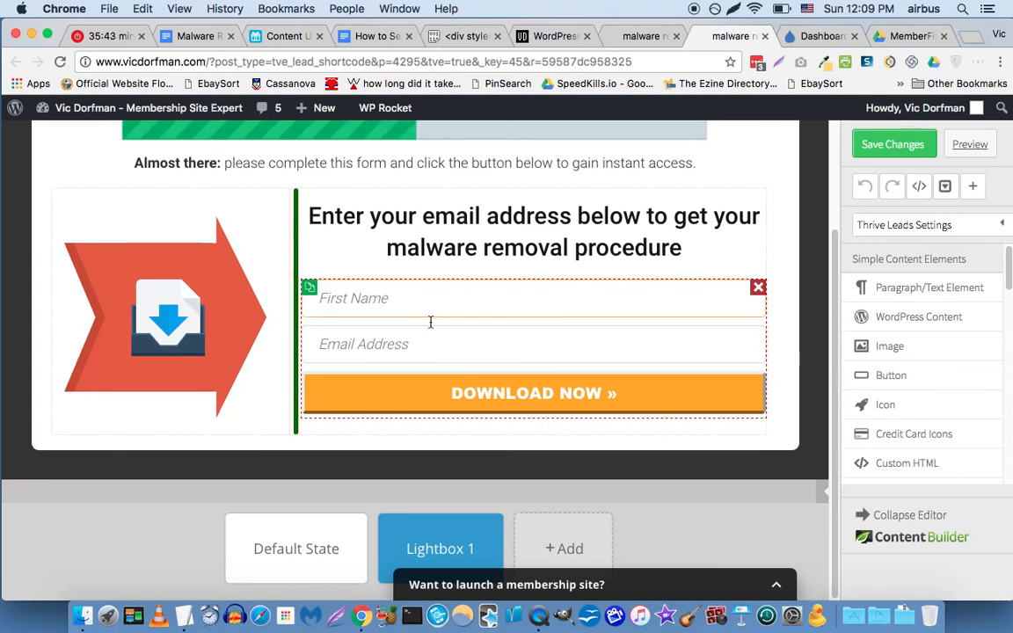
Open the opt-in form's service connections and remove the Drip connection.
left_click(317, 307)
left_click(427, 298)
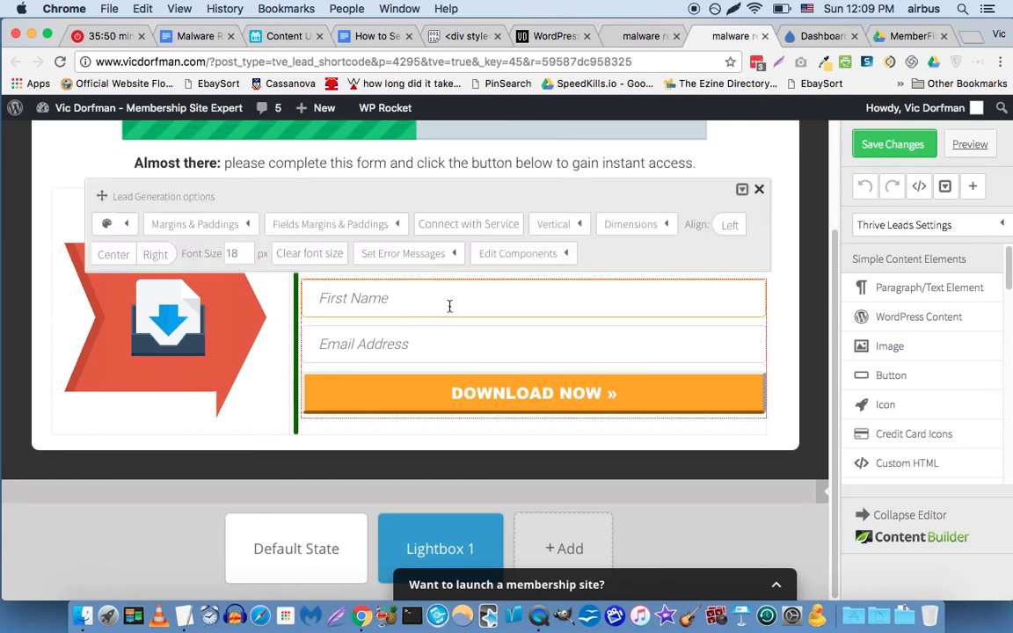
left_click(480, 227)
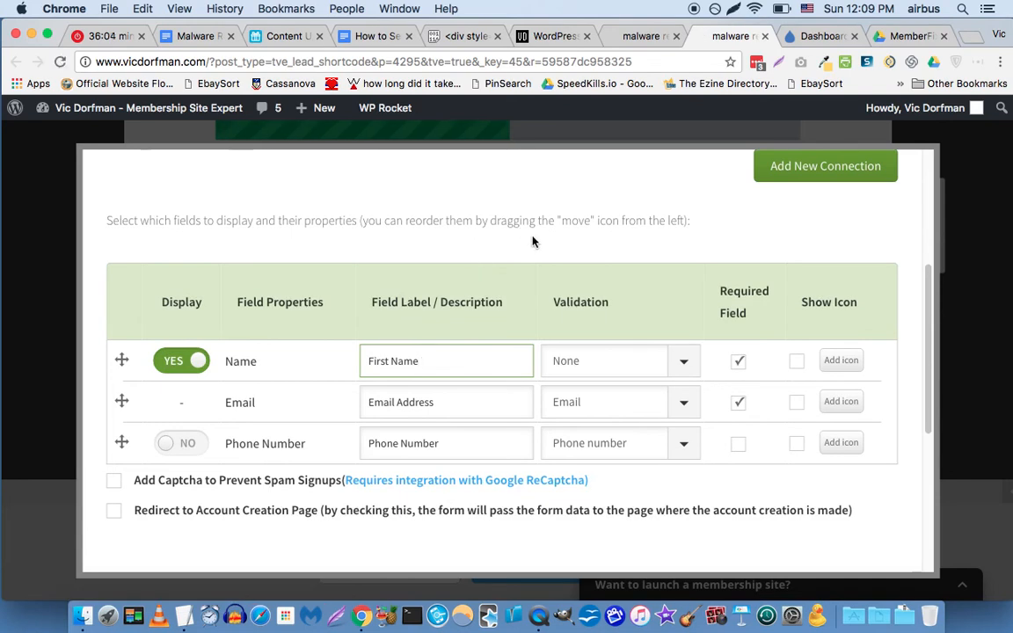
scroll(531, 240, "up", 2)
scroll(532, 240, "up", 5)
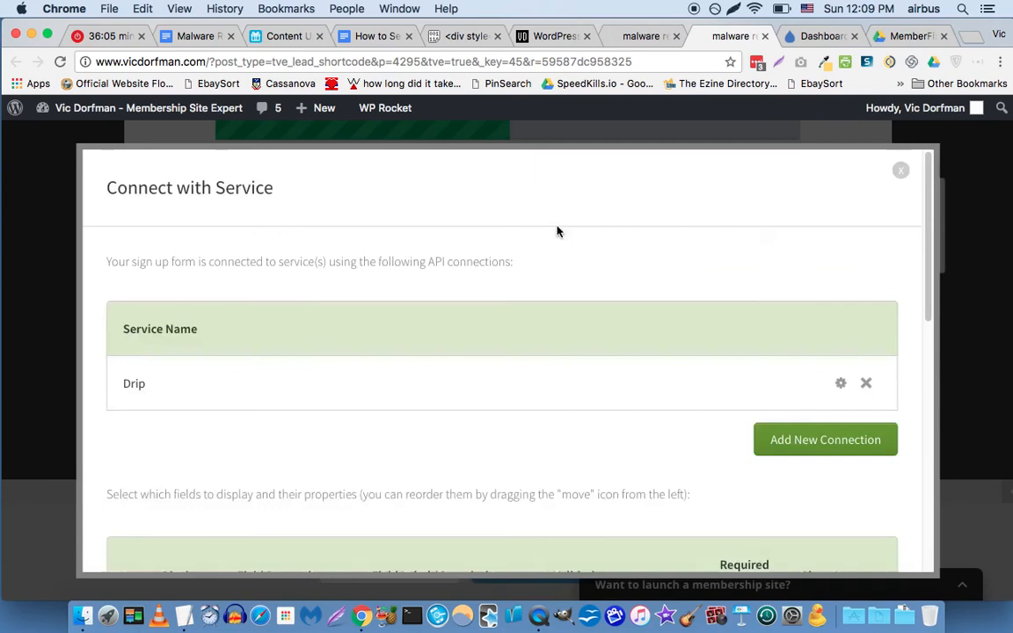
left_click(866, 385)
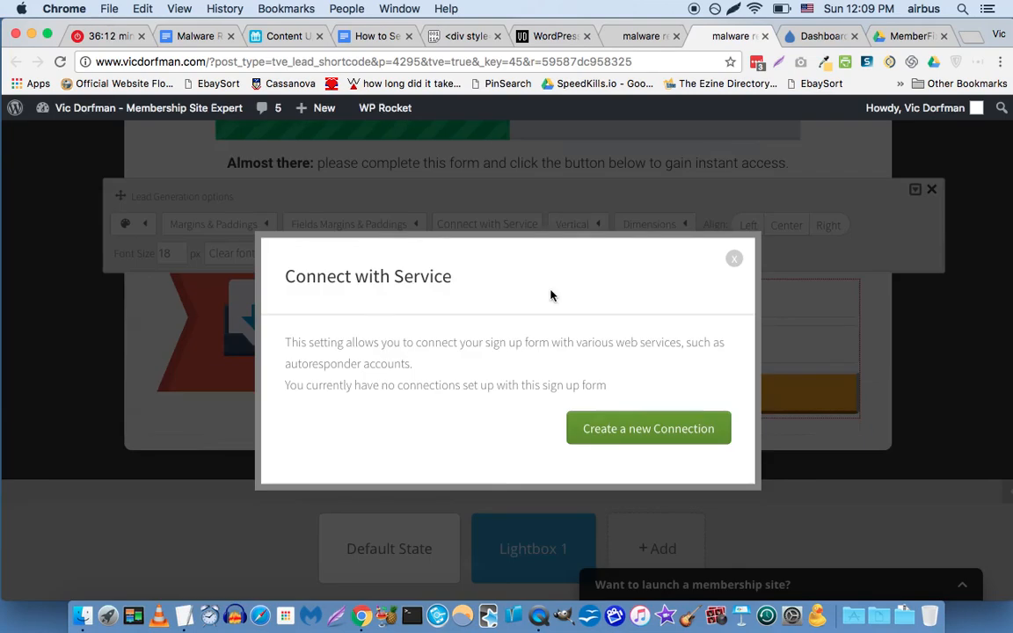
Create a new HTML Form code connection and continue to the Insert HTML code step.
left_click(605, 428)
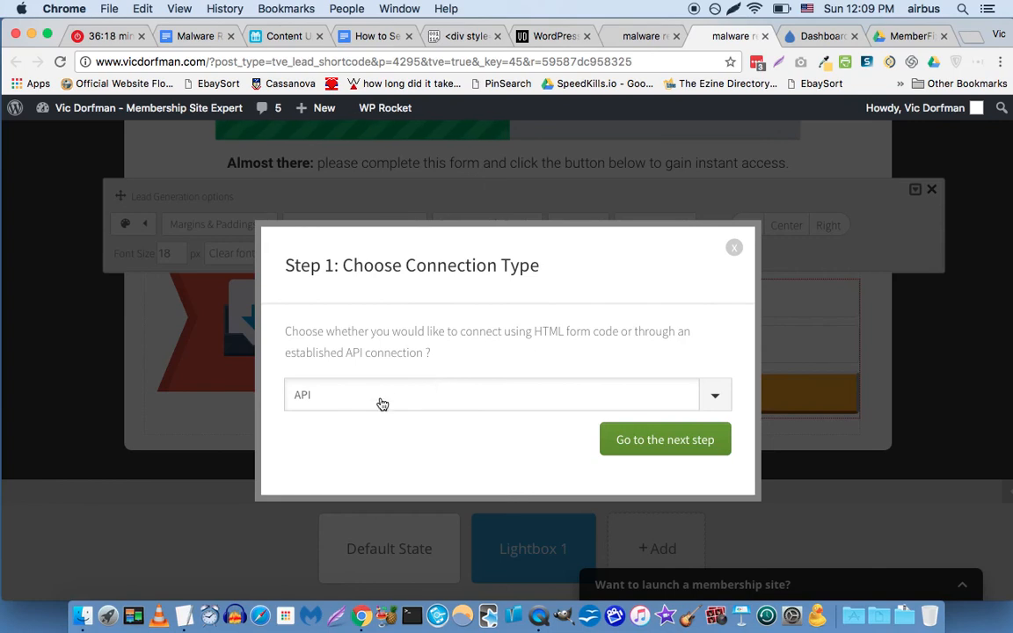
left_click(433, 402)
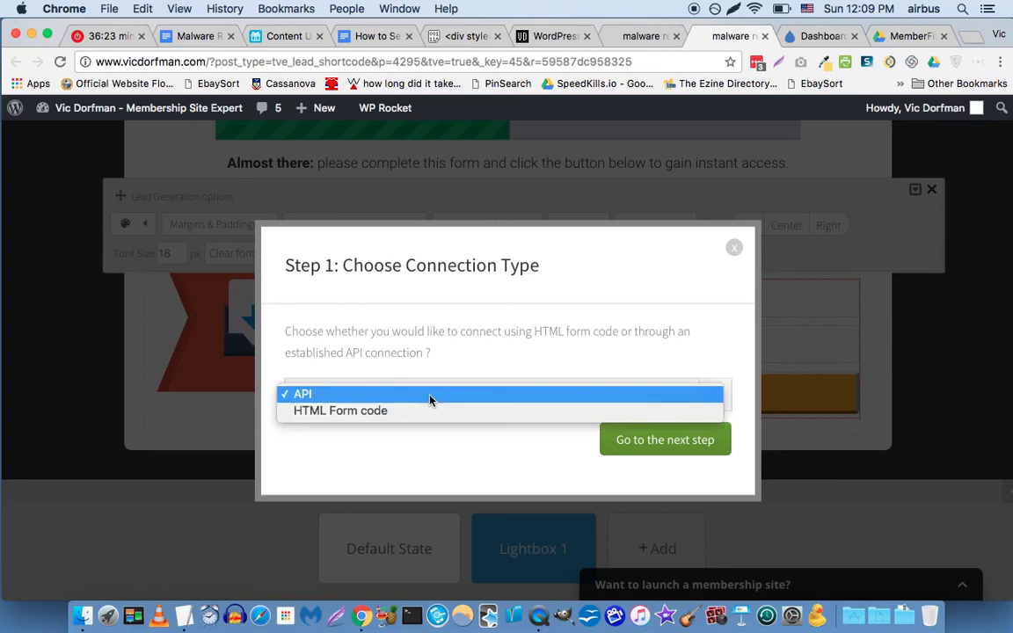
left_click(371, 419)
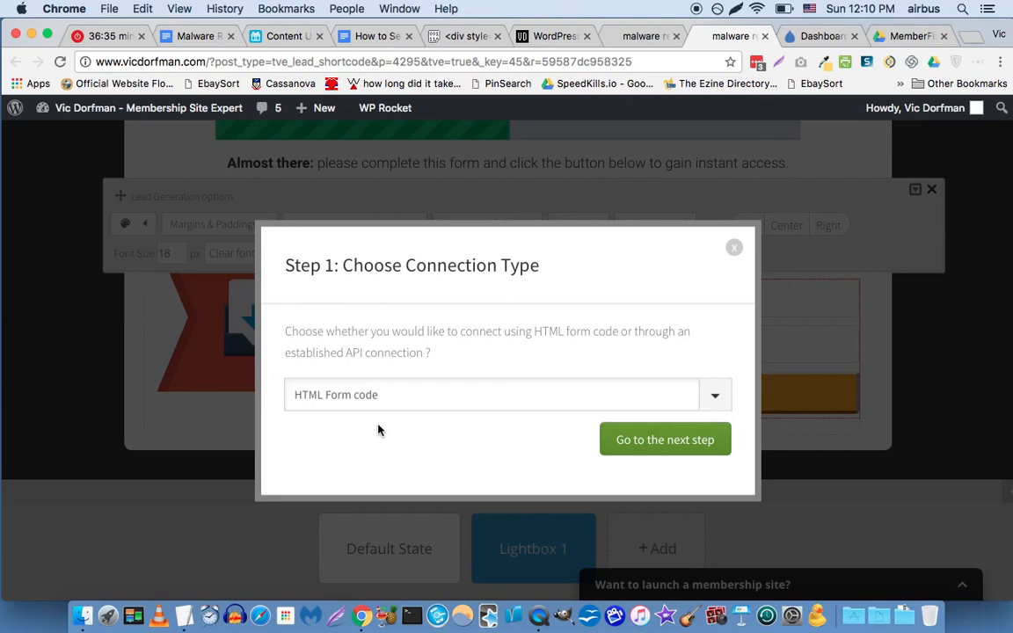
left_click(659, 443)
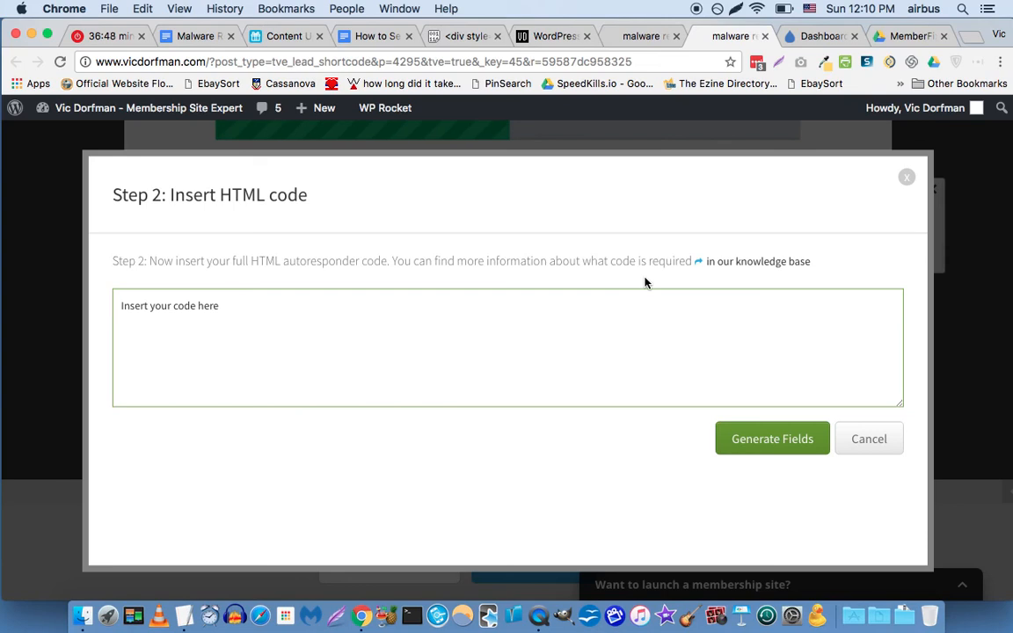
Open the Forms page in Drip, then move to the Airtable Content Upgrades tab.
left_click(813, 37)
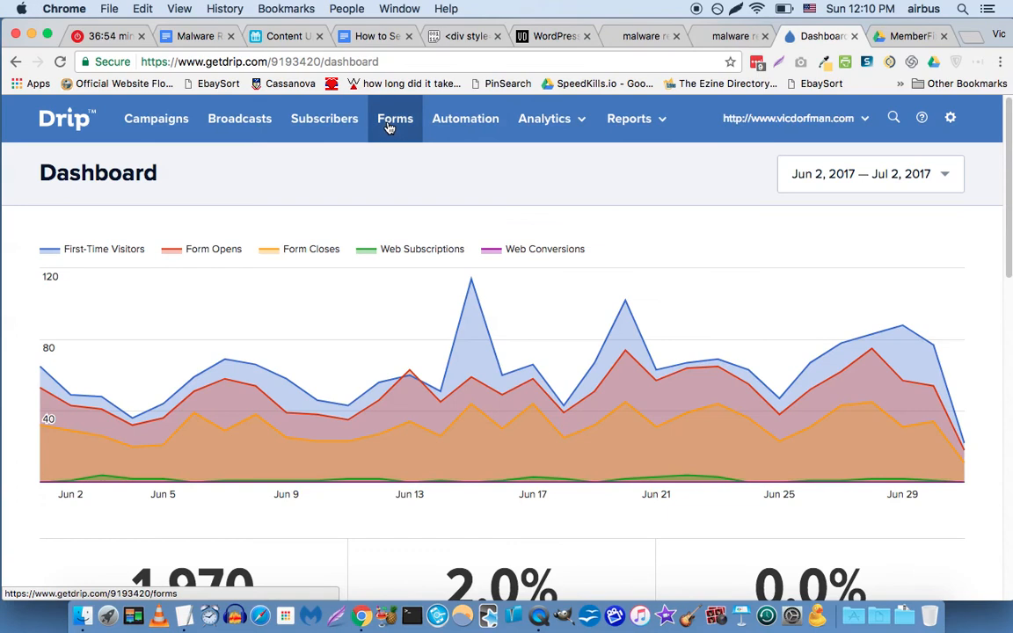
left_click(390, 127)
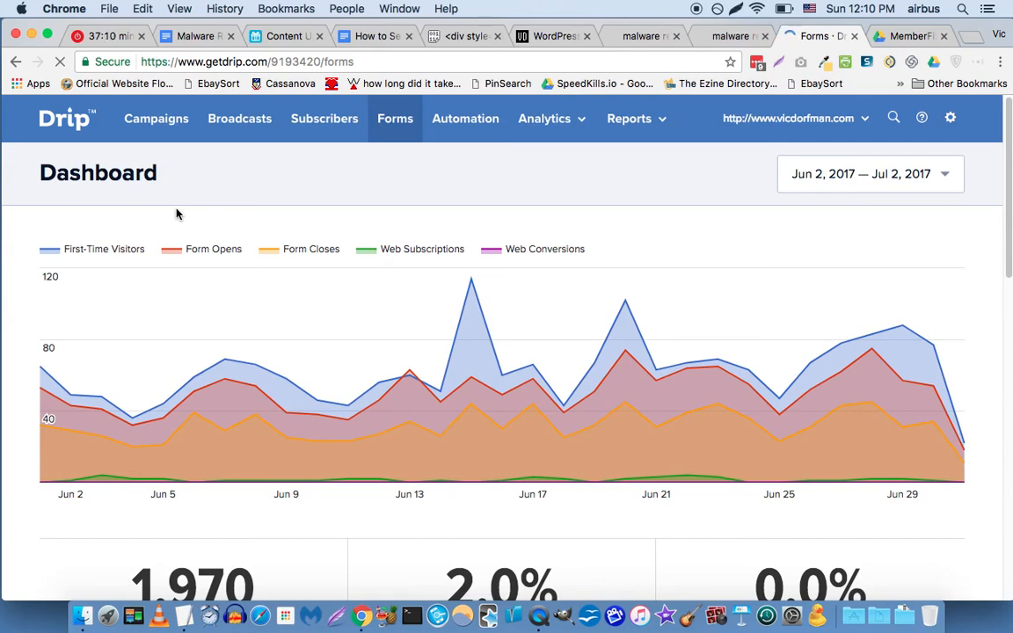
left_click(319, 121)
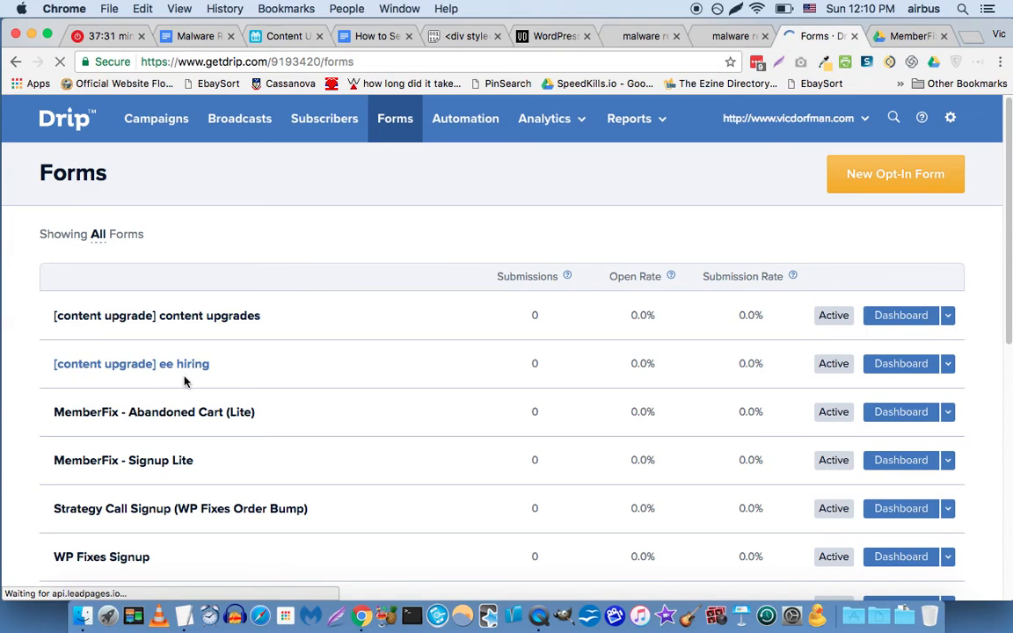
left_click(262, 40)
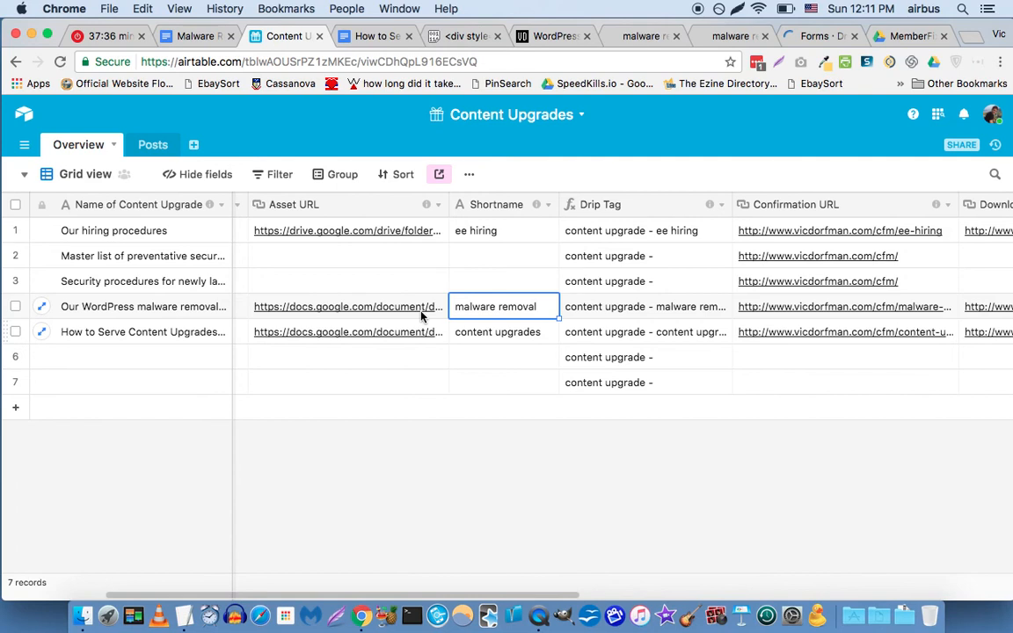
Go back to the 'Forms · Drip' tab listing the opt-in forms.
left_click(802, 43)
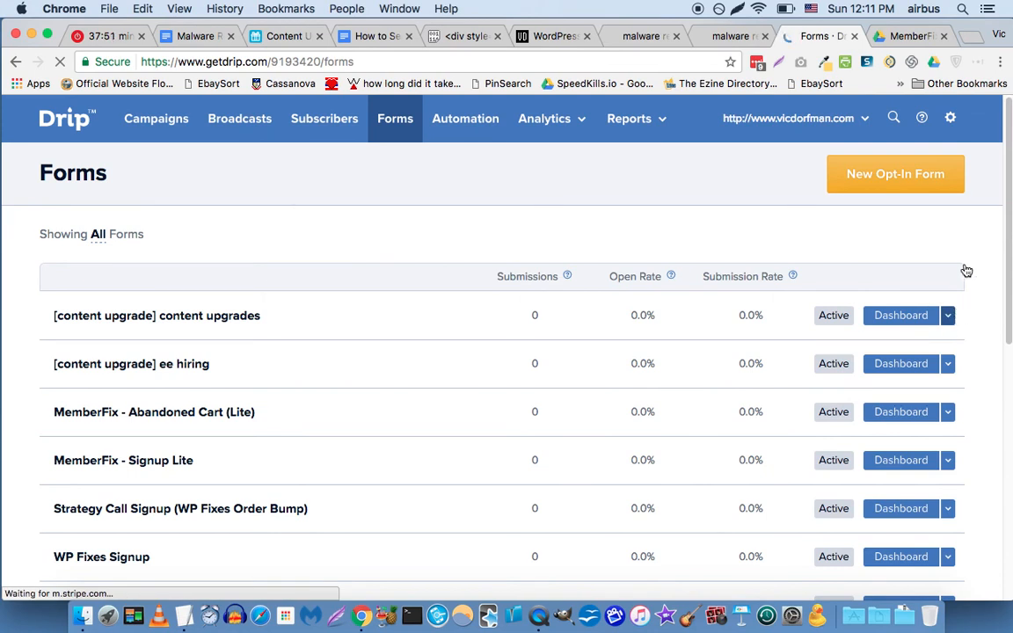
Create a new Drip opt-in form named '[content upgrade] malware removal'.
left_click(950, 322)
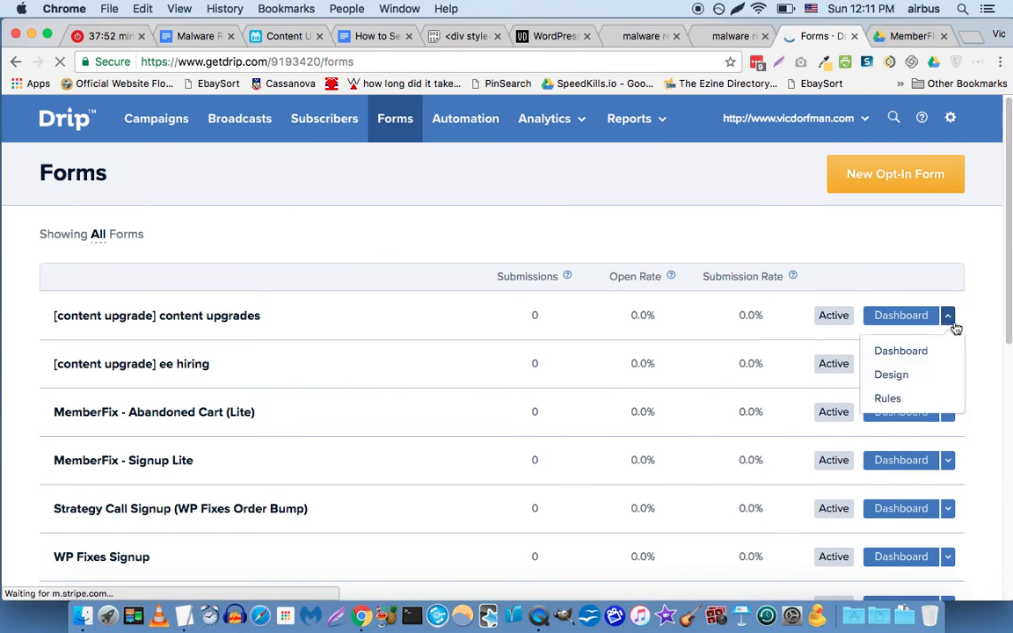
left_click(836, 255)
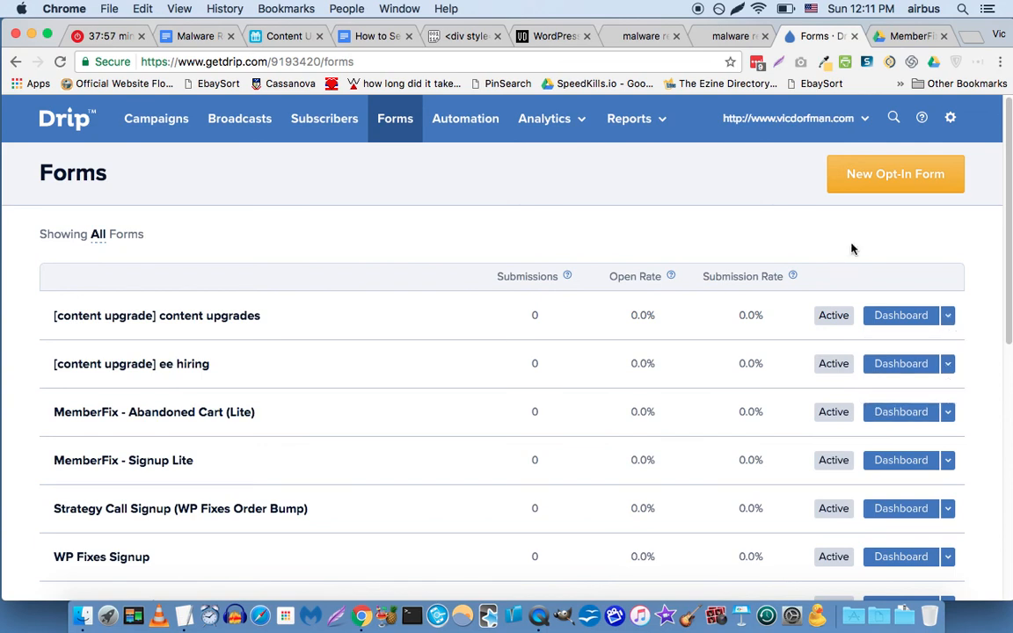
left_click(867, 180)
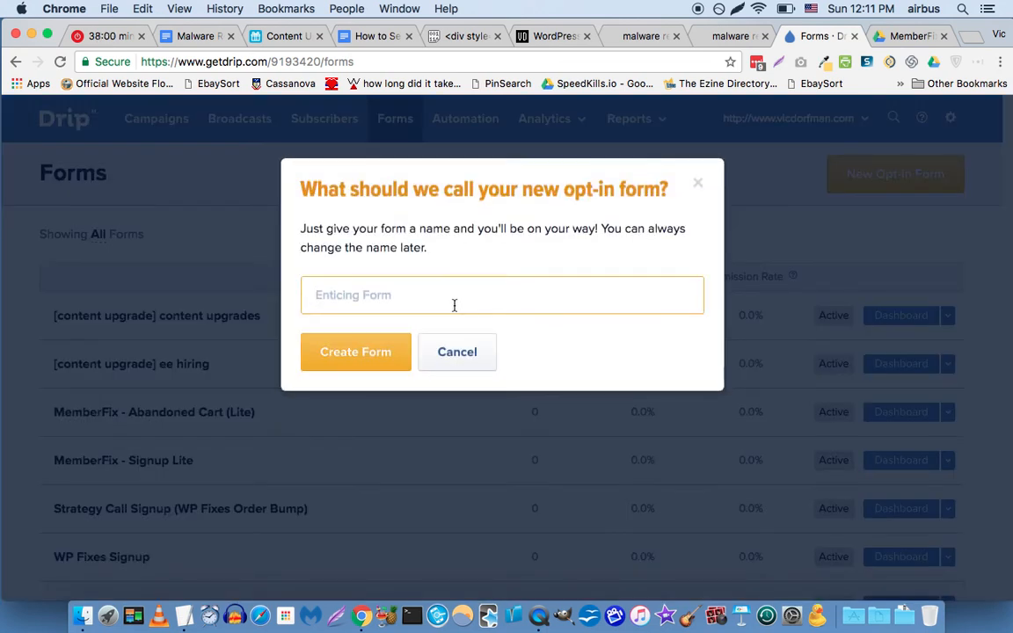
type("[content ")
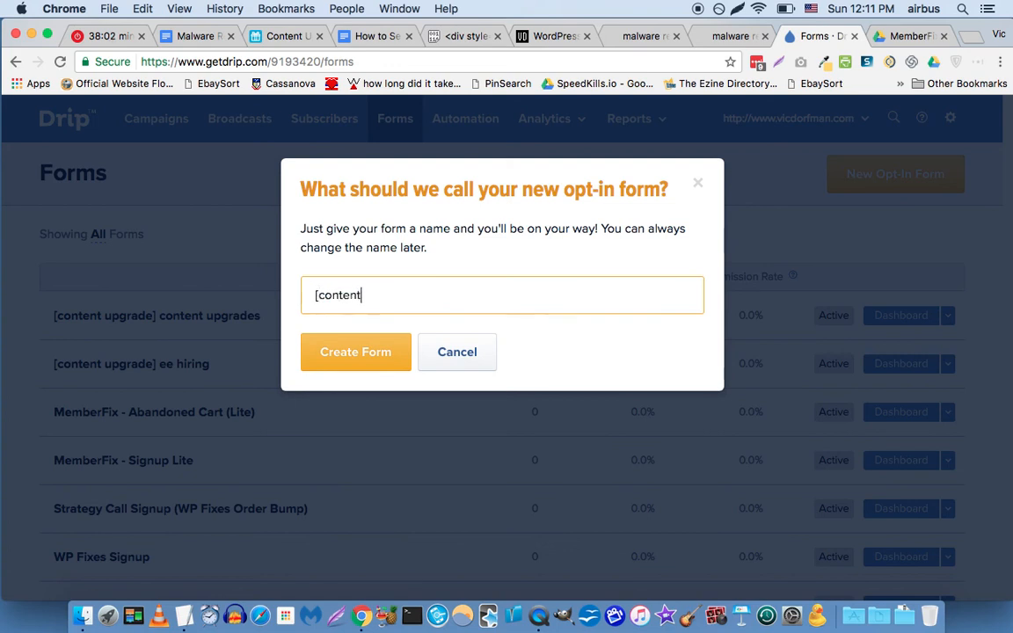
type("upgrade] malware removal")
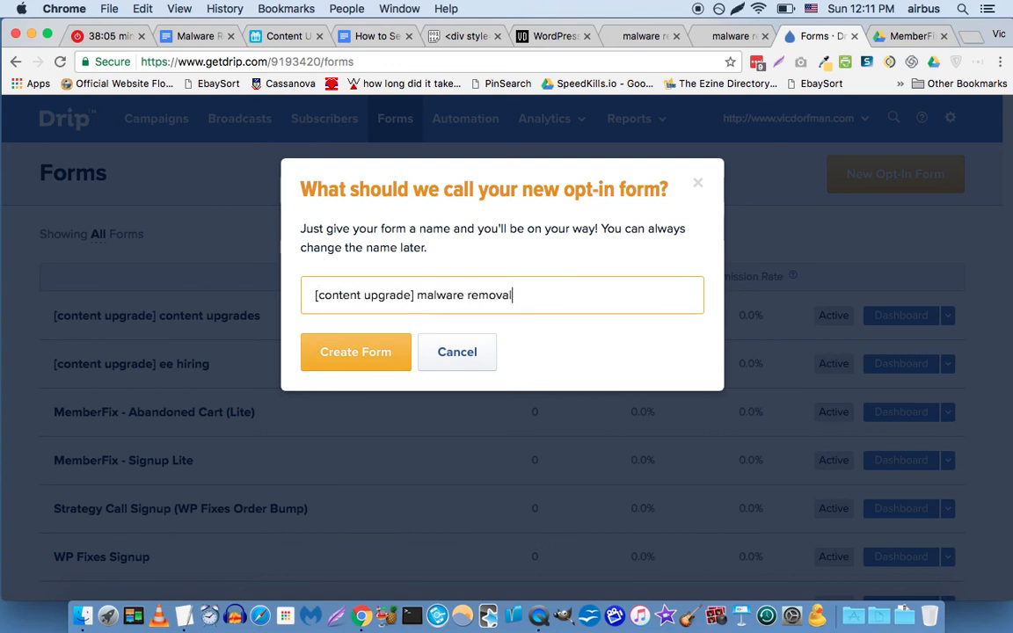
key("Return")
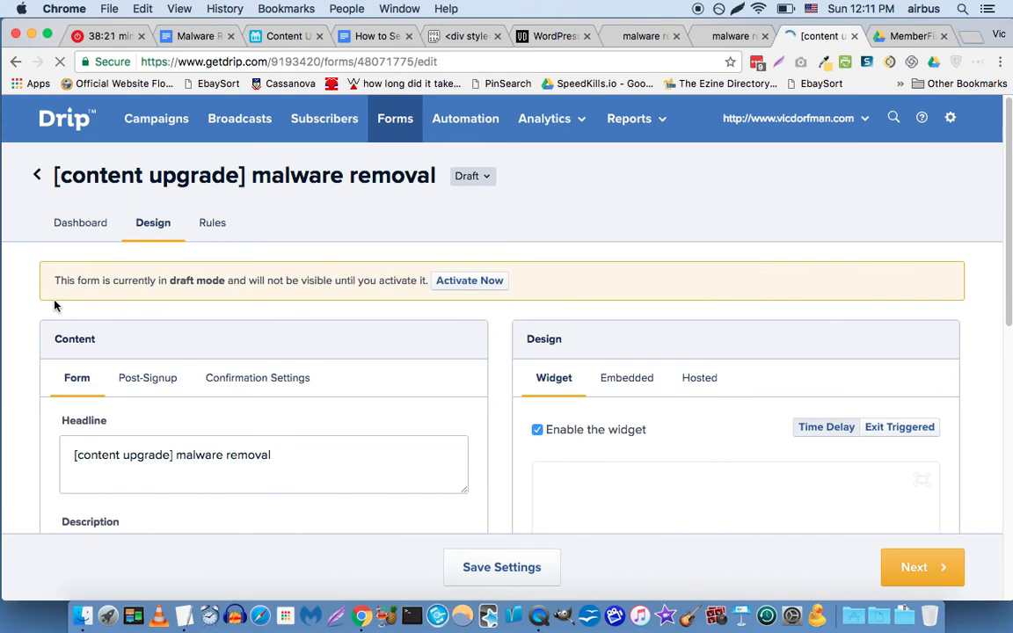
Check 'Enable the widget' in the form's Widget settings, then scroll down to the Fields section.
scroll(54, 306, "down", 1)
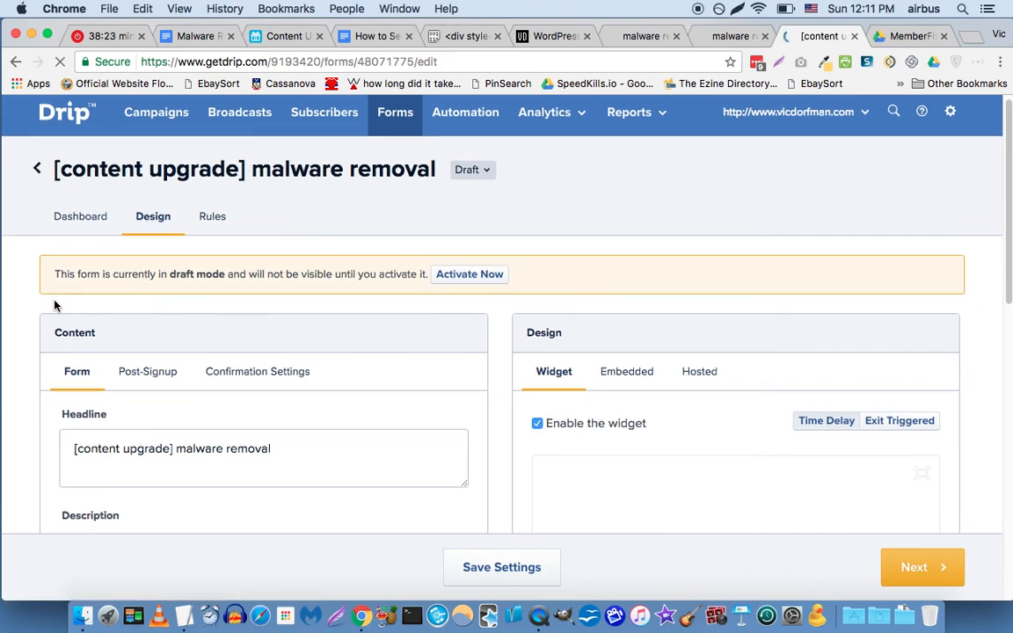
scroll(55, 306, "down", 2)
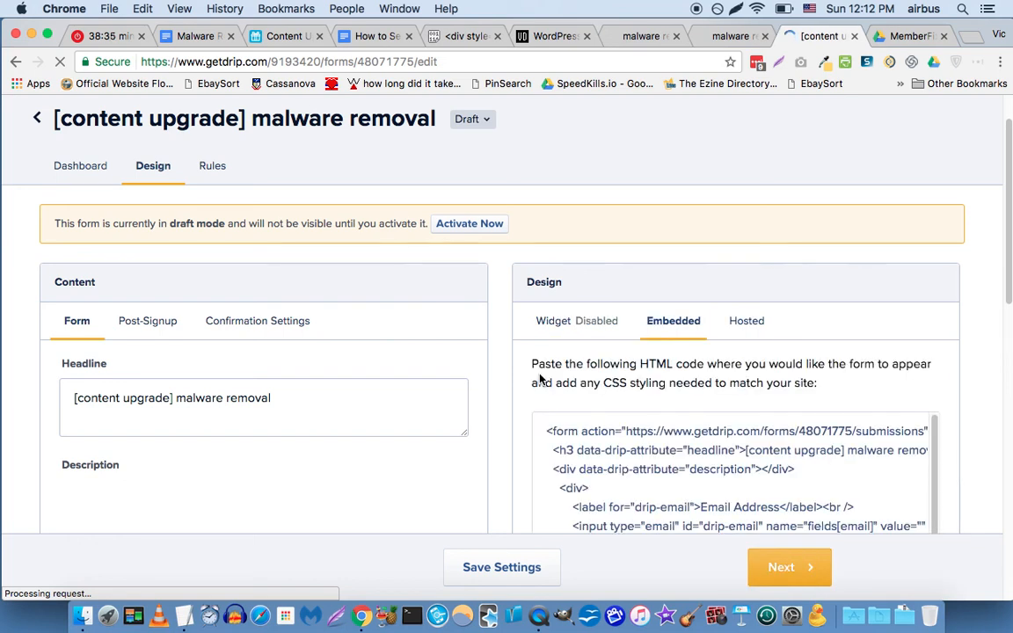
left_click(555, 322)
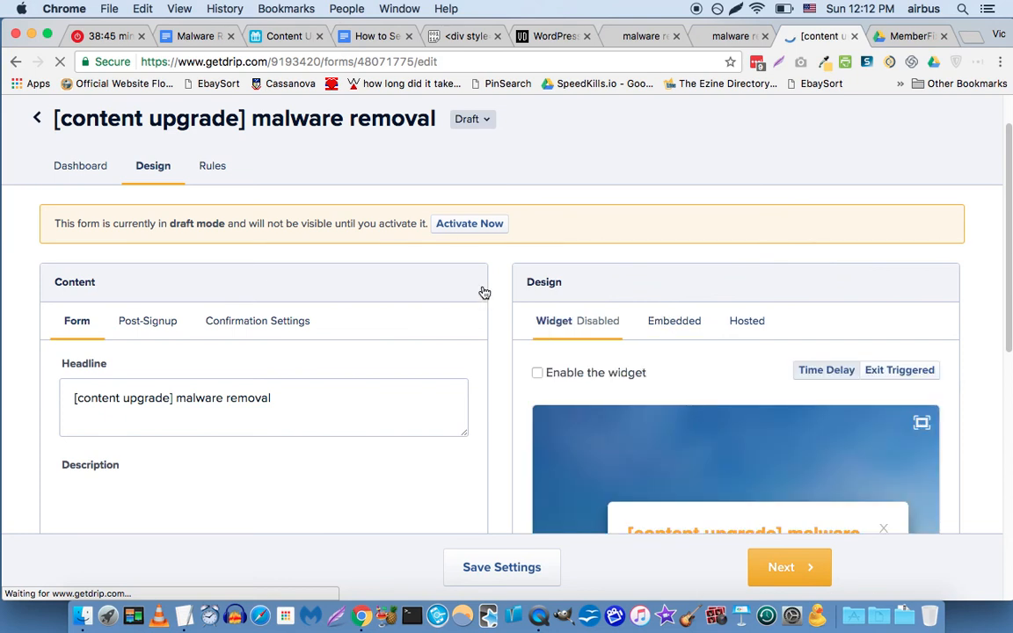
scroll(901, 273, "down", 1)
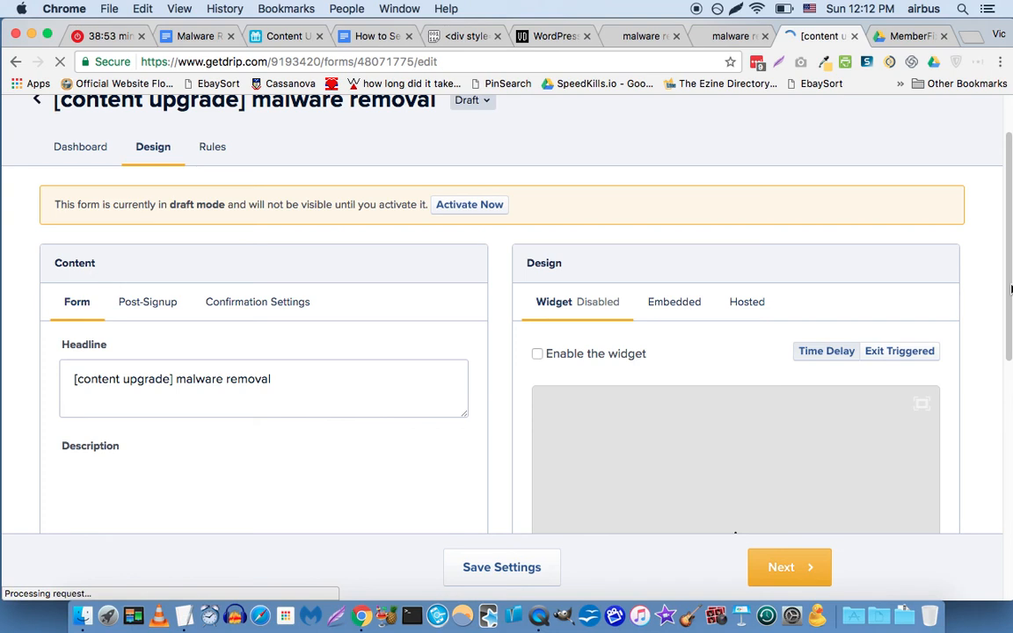
left_click_drag(1012, 290, 1011, 299)
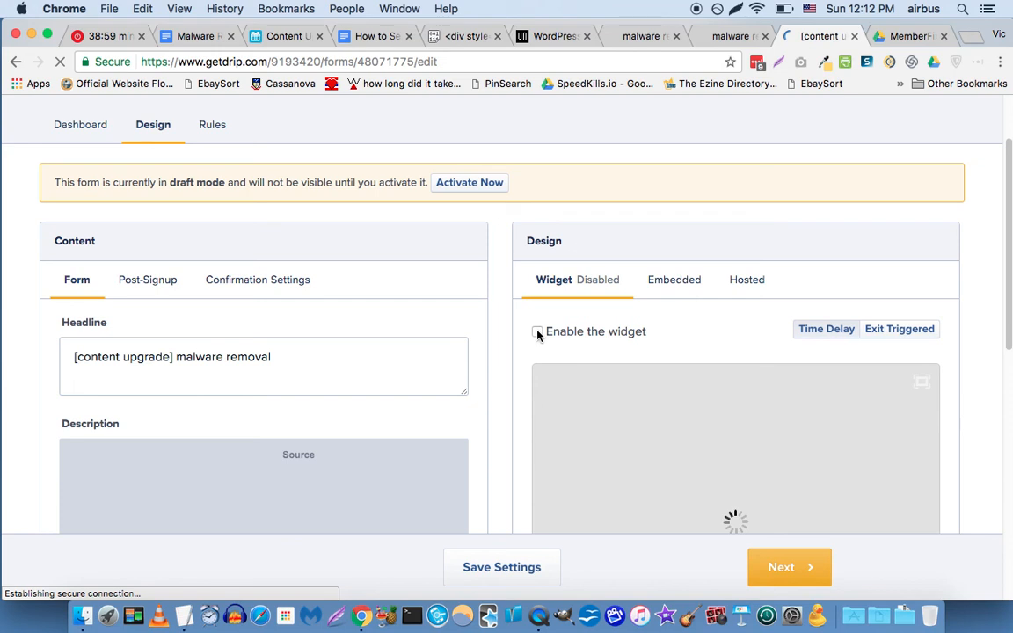
left_click(537, 332)
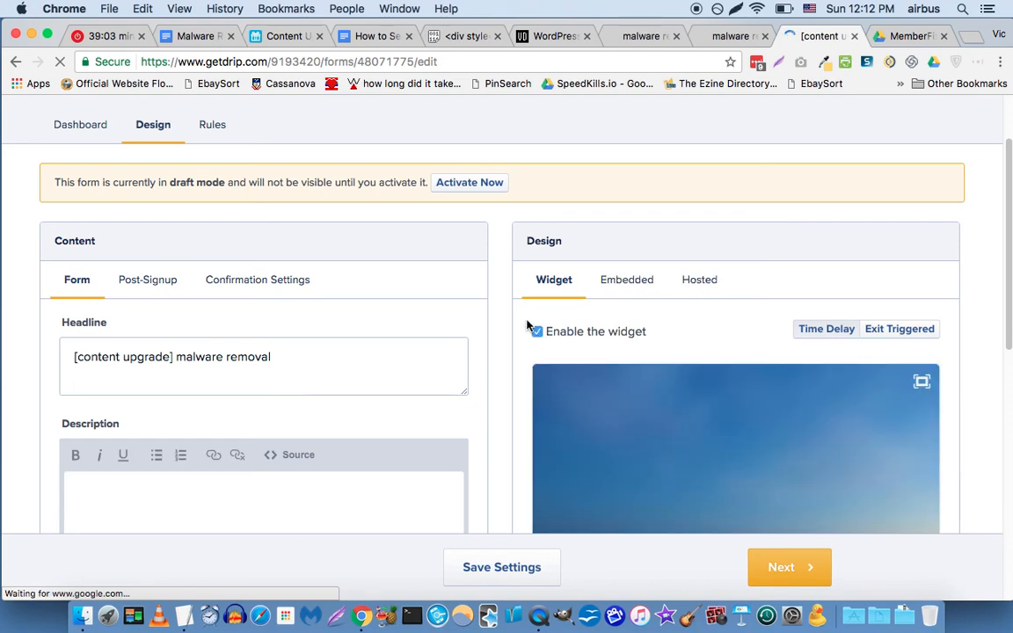
scroll(500, 353, "down", 2)
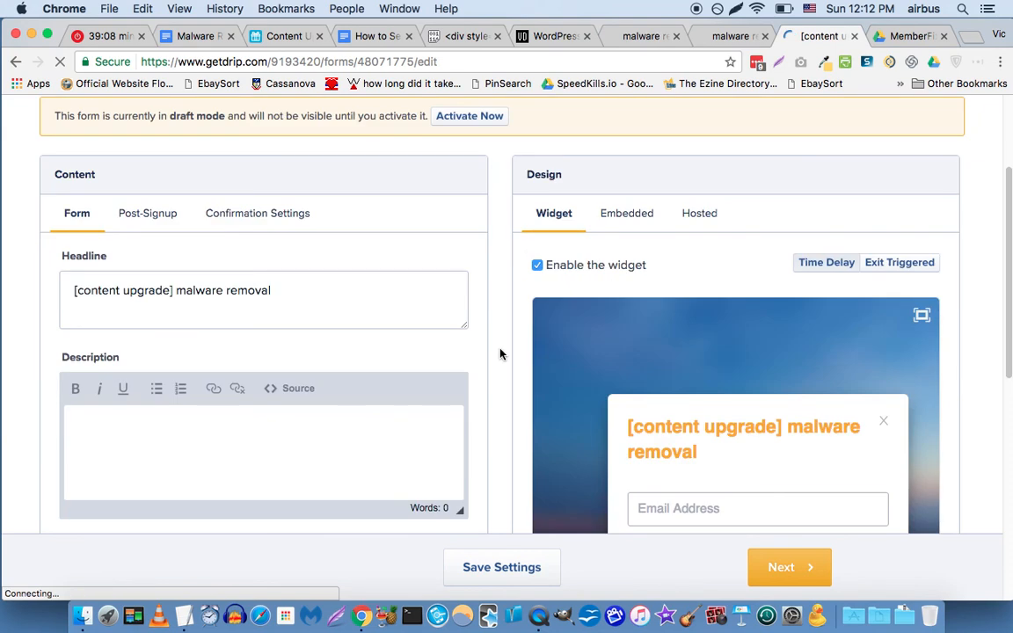
scroll(499, 353, "down", 1)
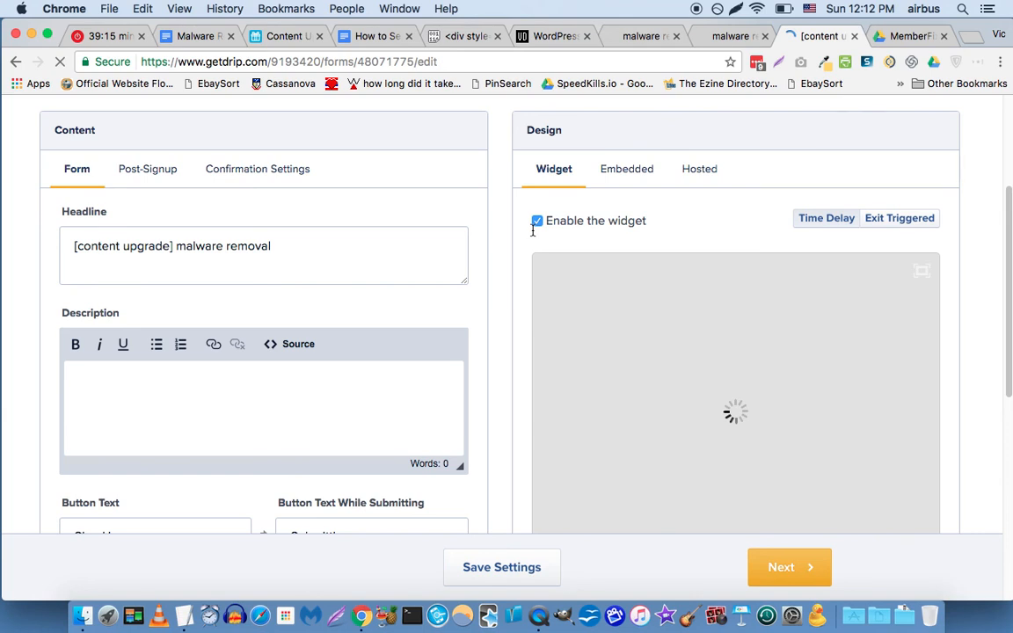
scroll(51, 319, "down", 5)
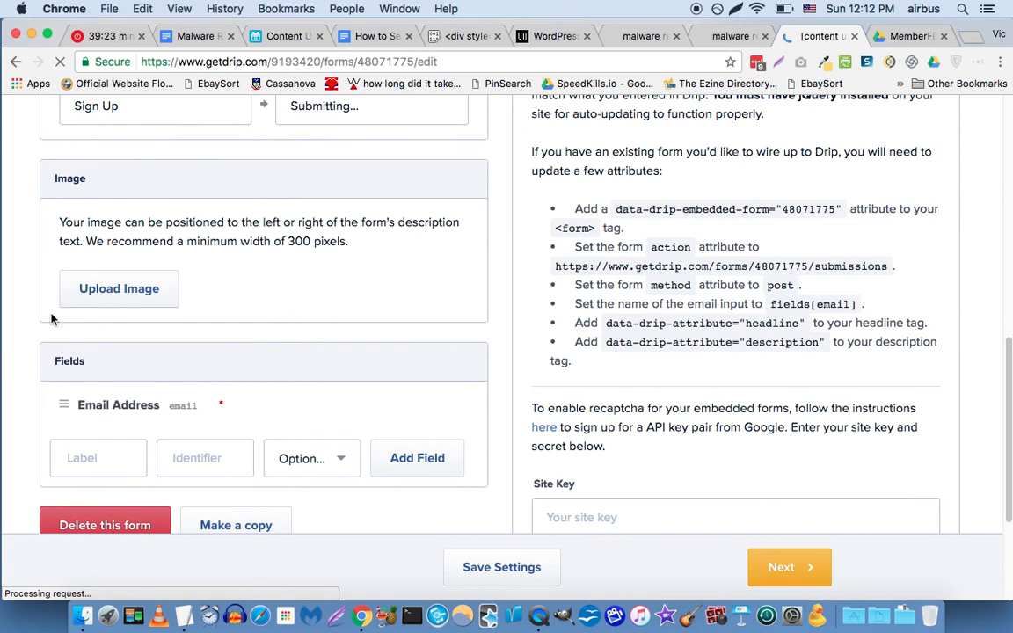
Add a required field labelled 'First Name' to the form.
scroll(123, 383, "down", 1)
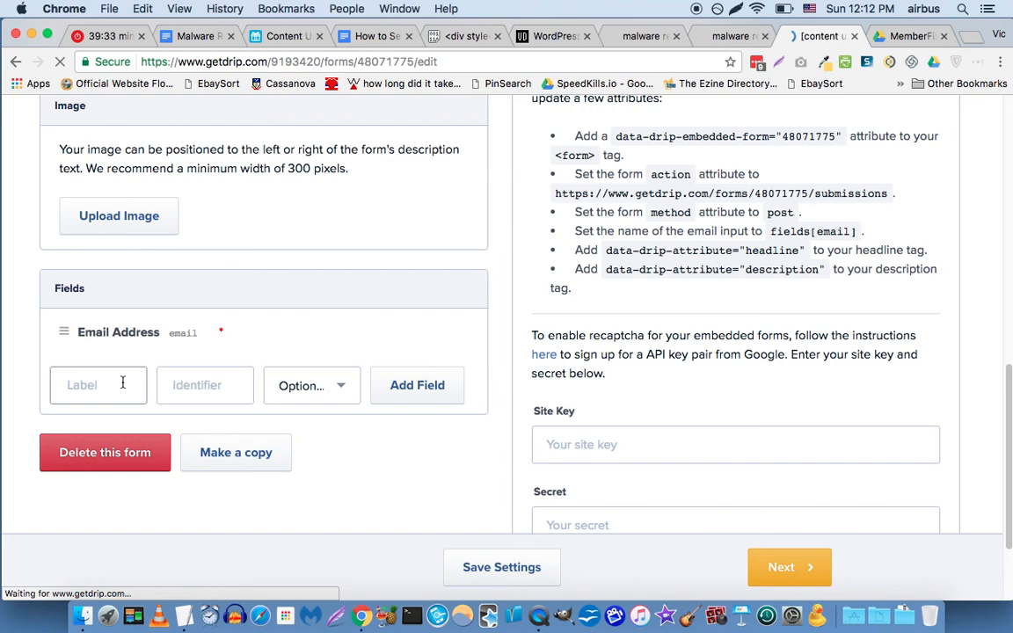
left_click(123, 382)
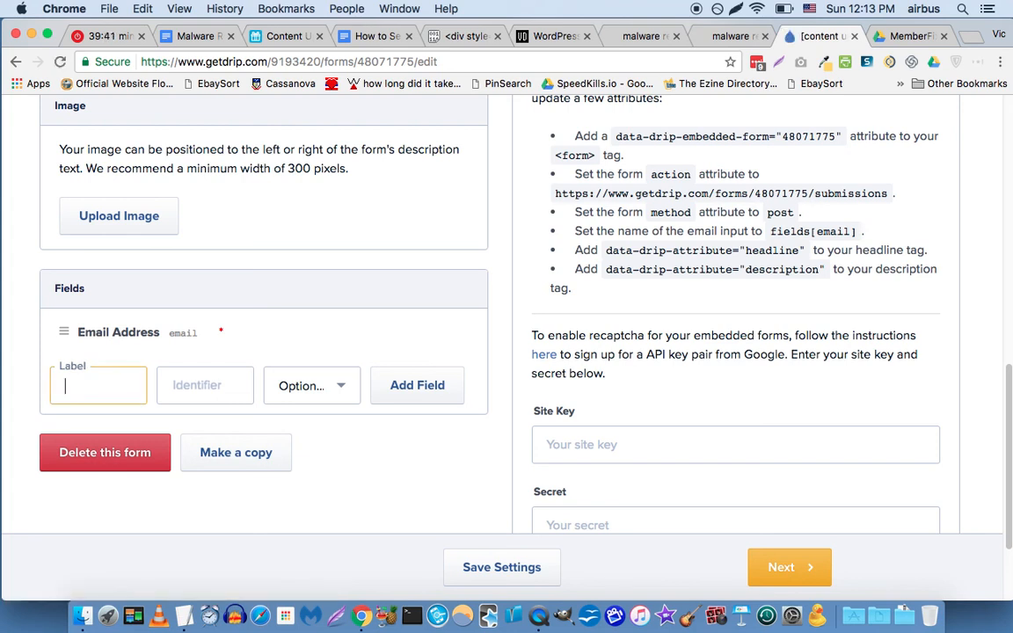
type("First ")
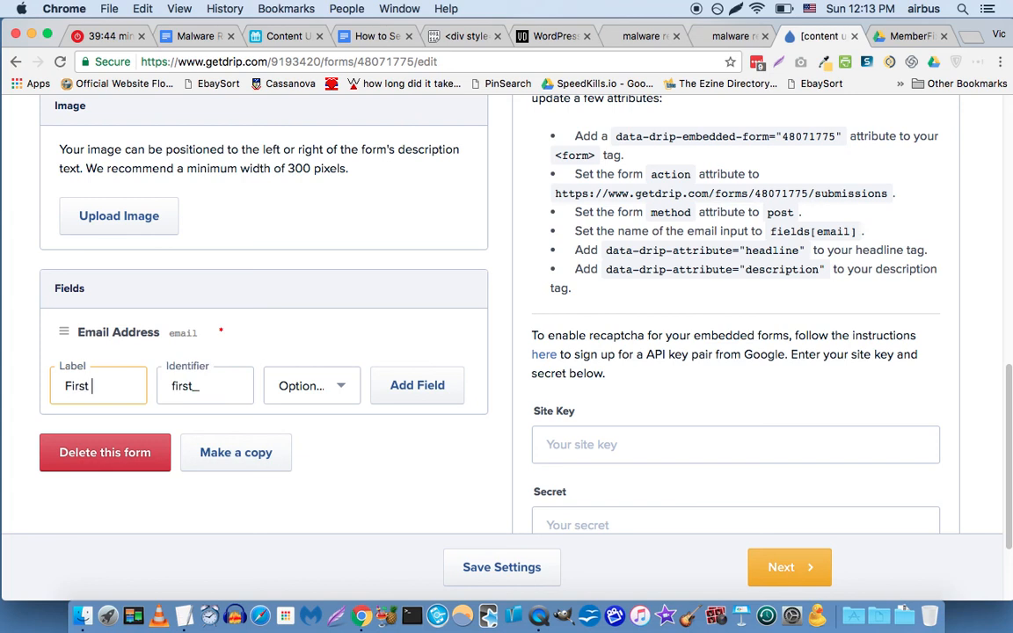
type("Name")
left_click(303, 385)
left_click(303, 385)
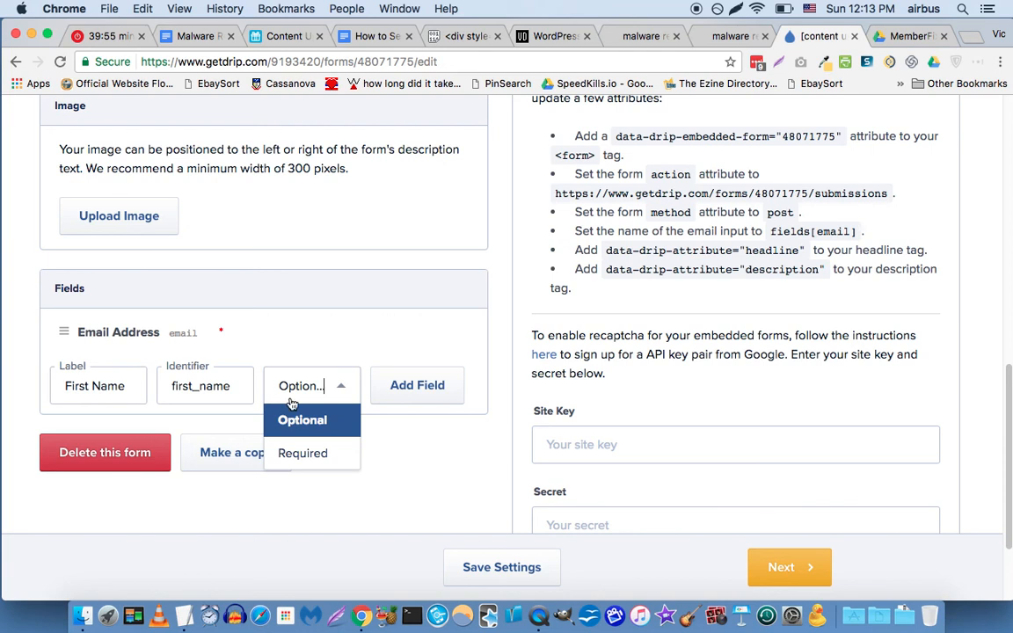
left_click(319, 457)
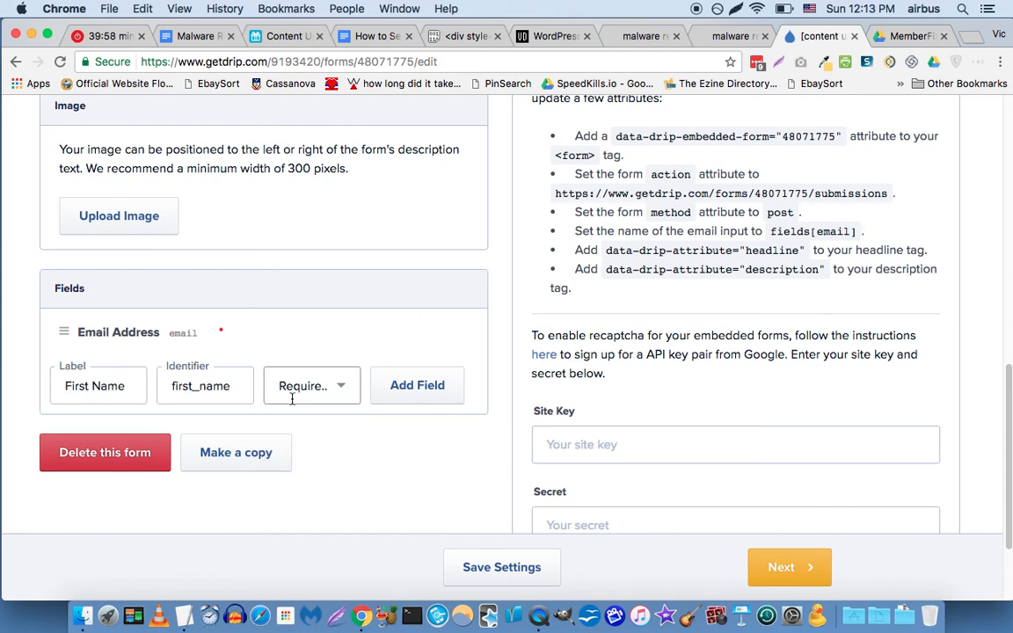
left_click(415, 396)
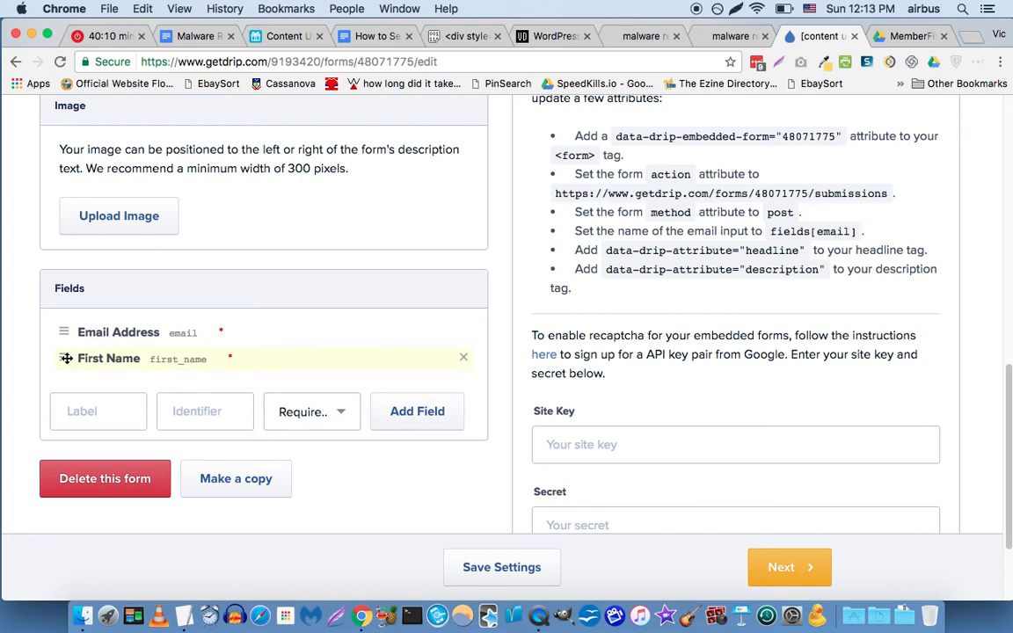
Move First Name above Email Address and save the form settings.
left_click(65, 358)
left_click_drag(65, 358, 64, 331)
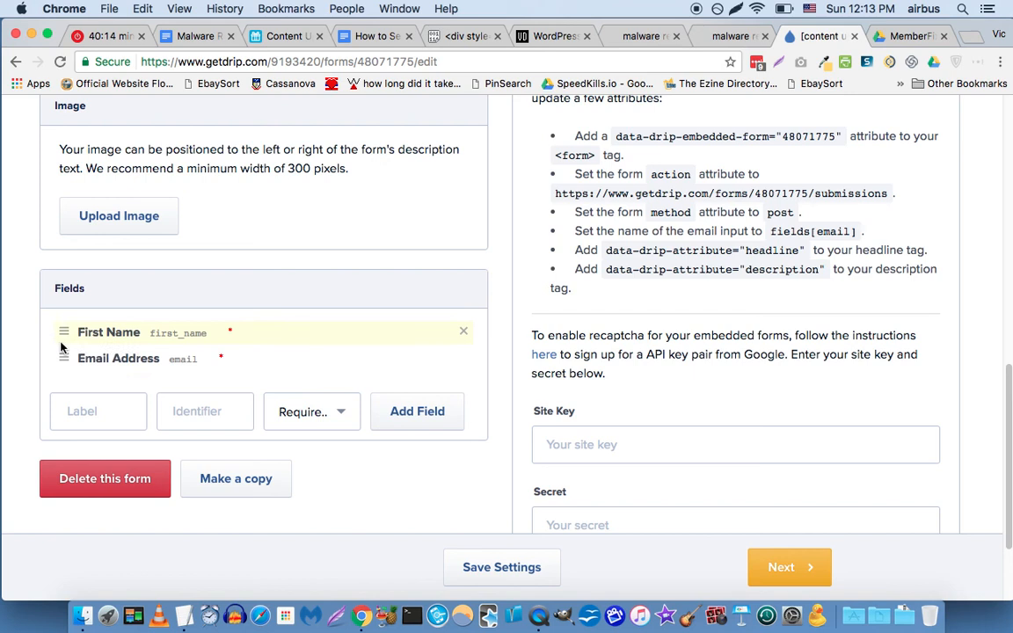
left_click(498, 570)
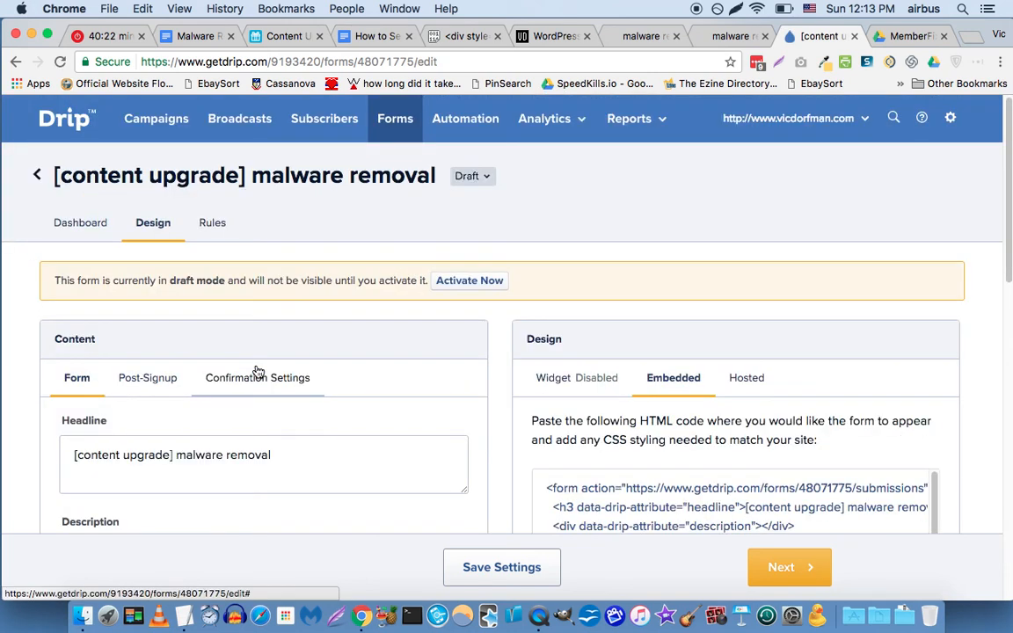
Show the Post-Signup settings and scroll down to the Custom Post-Submission Page field.
scroll(29, 343, "down", 1)
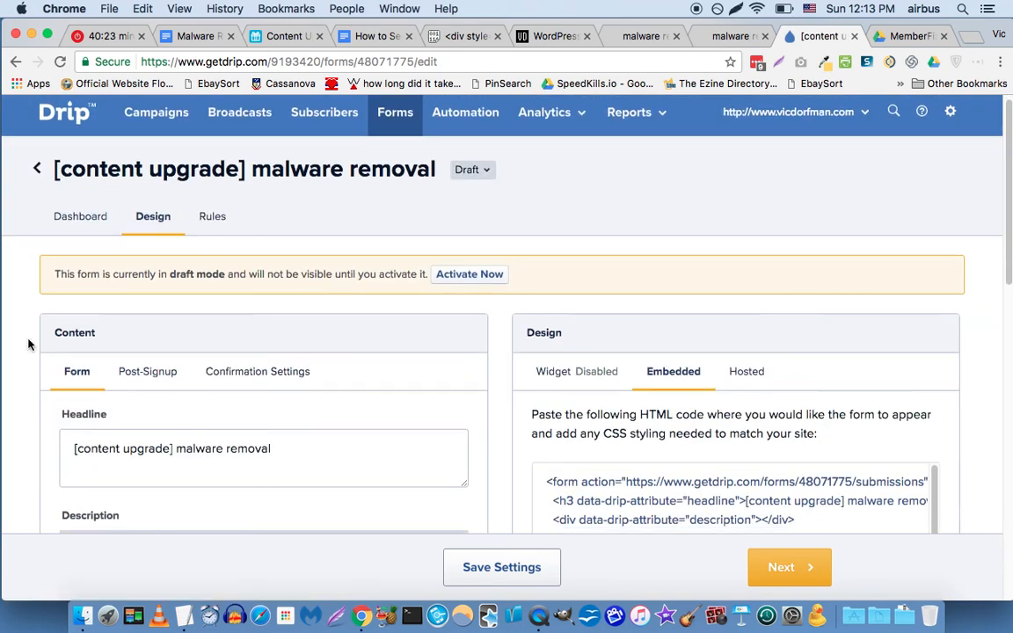
left_click(142, 372)
scroll(49, 321, "down", 3)
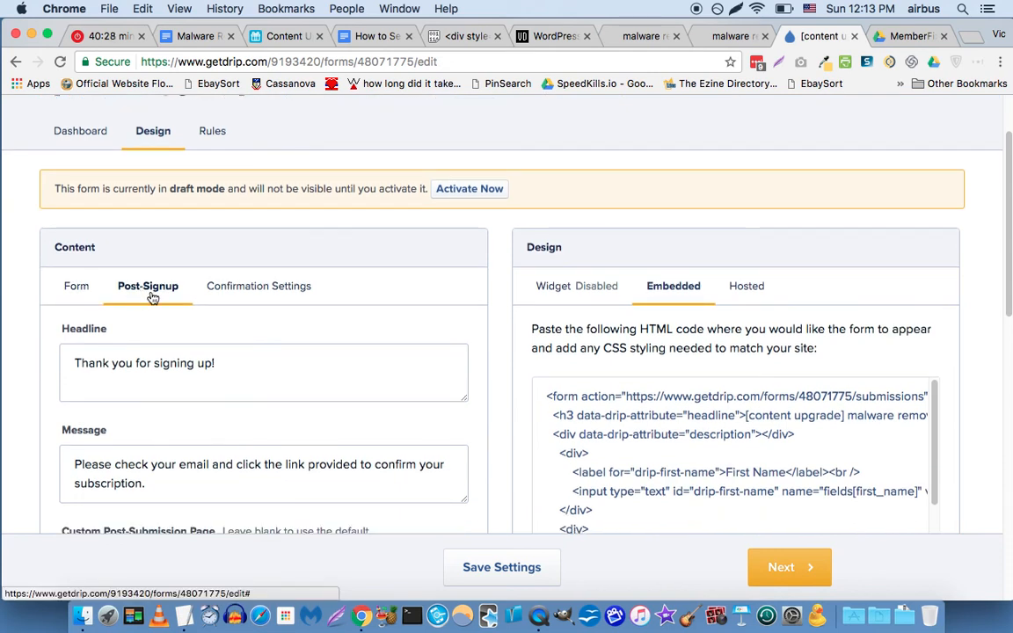
scroll(149, 295, "down", 2)
scroll(140, 304, "down", 3)
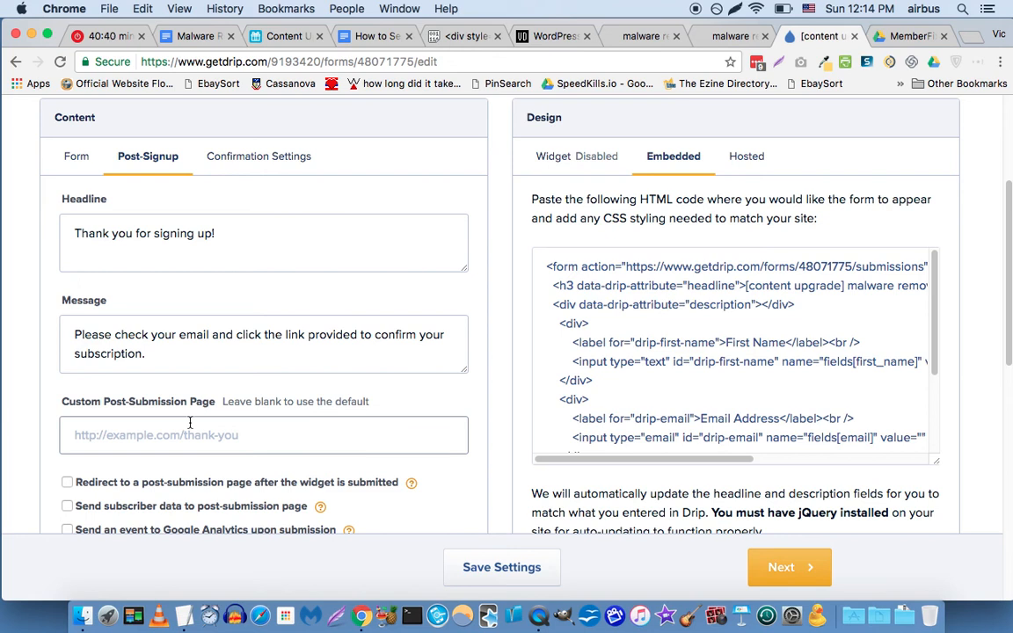
Copy the malware removal Confirmation URL from Airtable, then select Drip's post-submission page field.
left_click(276, 36)
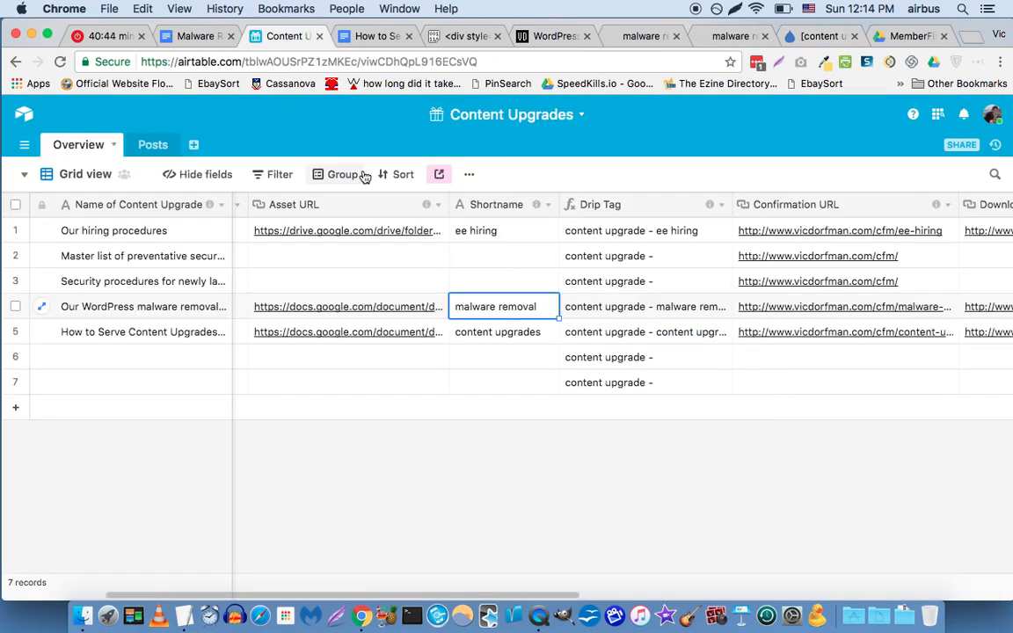
key("Right")
key("Right")
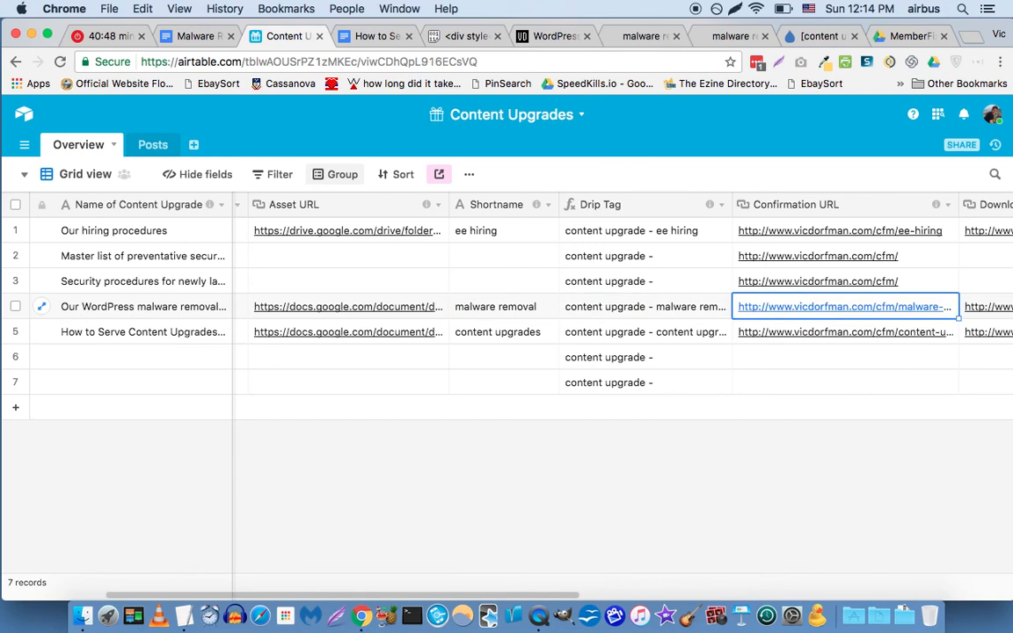
key("super+c")
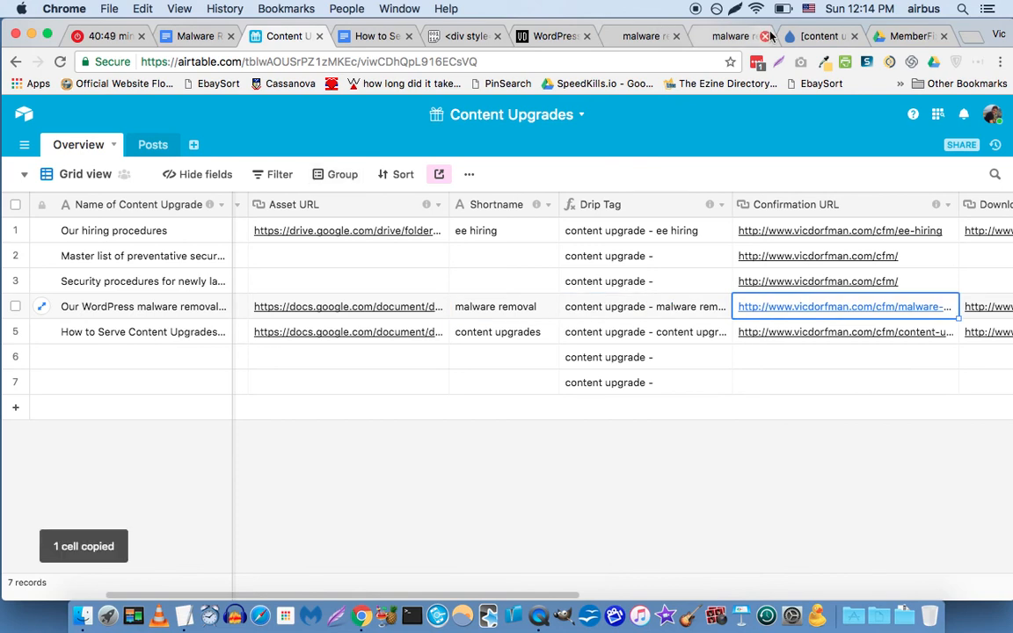
left_click(796, 36)
left_click(316, 433)
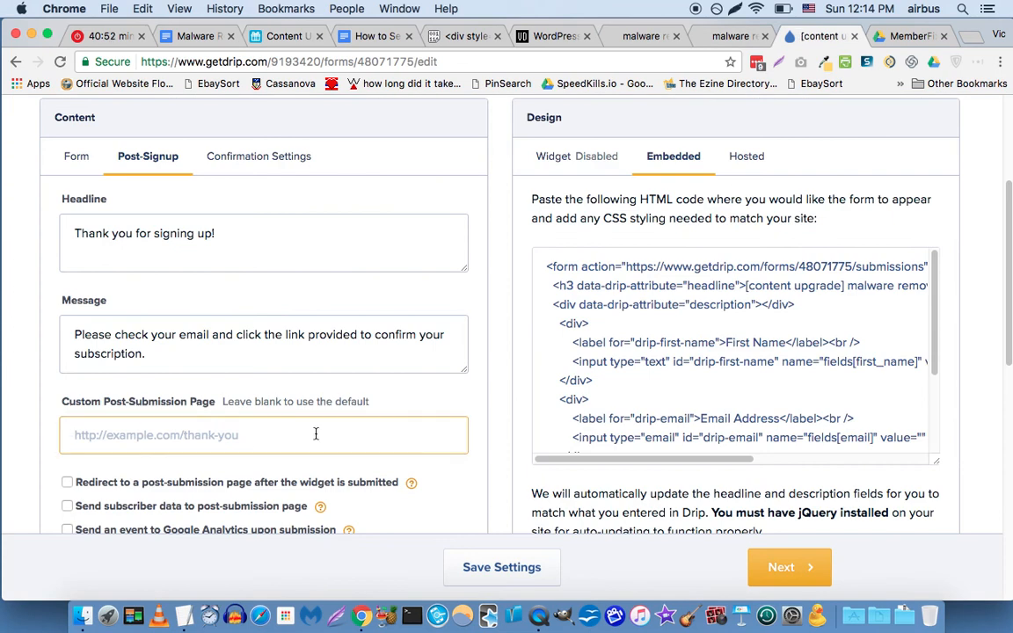
Paste the copied /cfm/malware-removal URL as the custom post-submission page.
key("super+v")
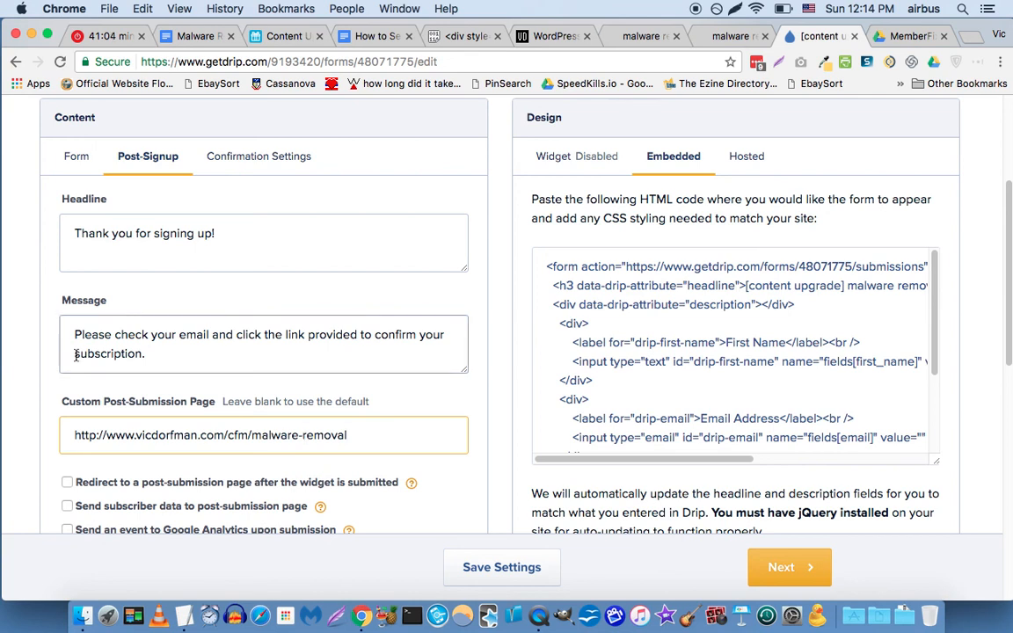
scroll(34, 357, "down", 3)
scroll(33, 357, "down", 1)
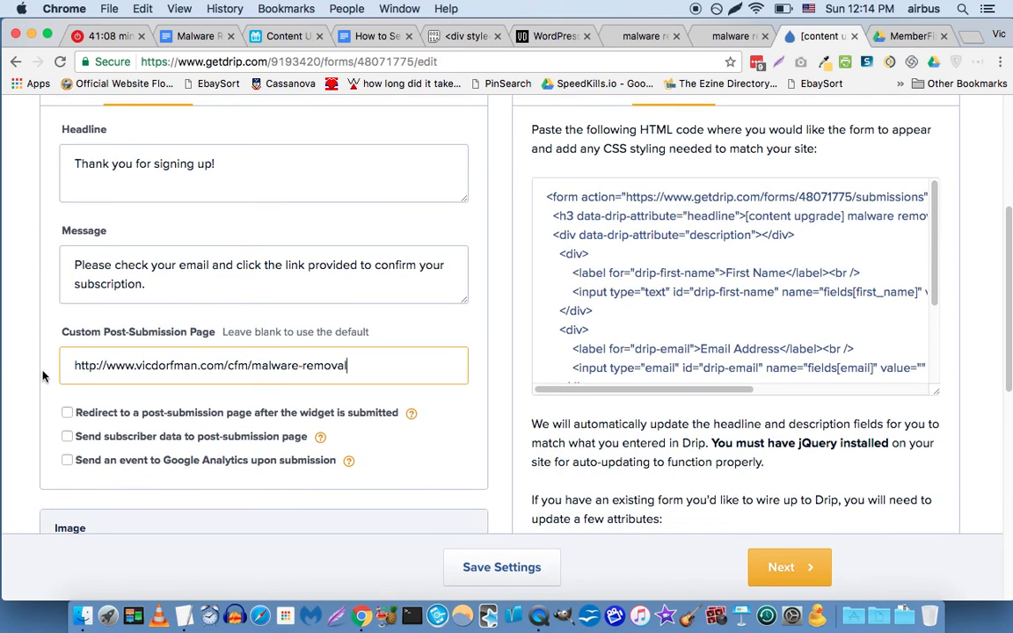
Enable sending subscriber data and a Google Analytics submission event, then save the settings.
left_click(67, 436)
left_click(66, 460)
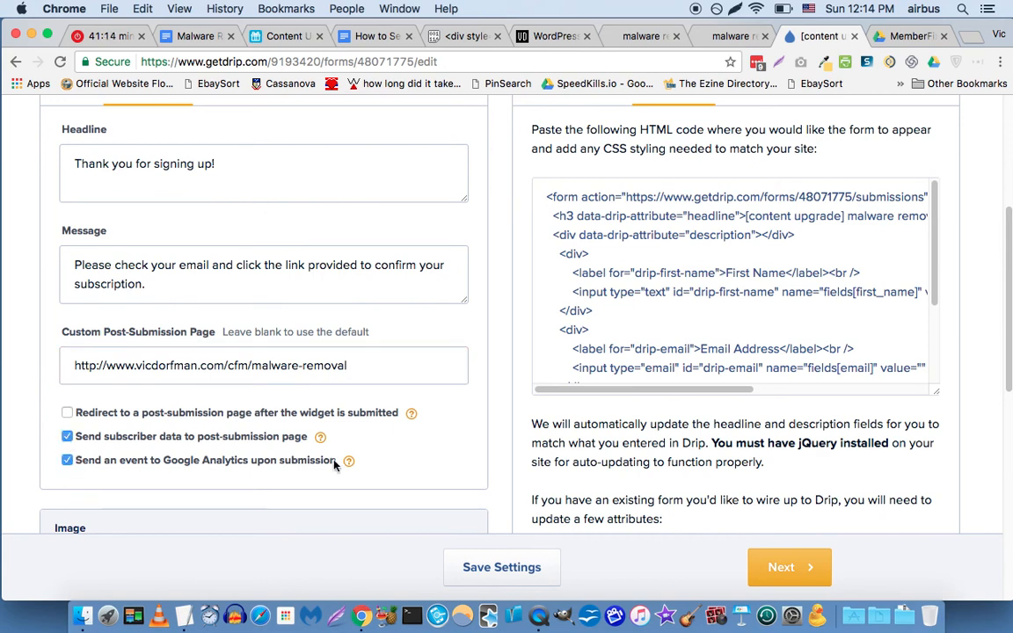
mouse_move(350, 466)
mouse_move(320, 438)
scroll(17, 380, "down", 1)
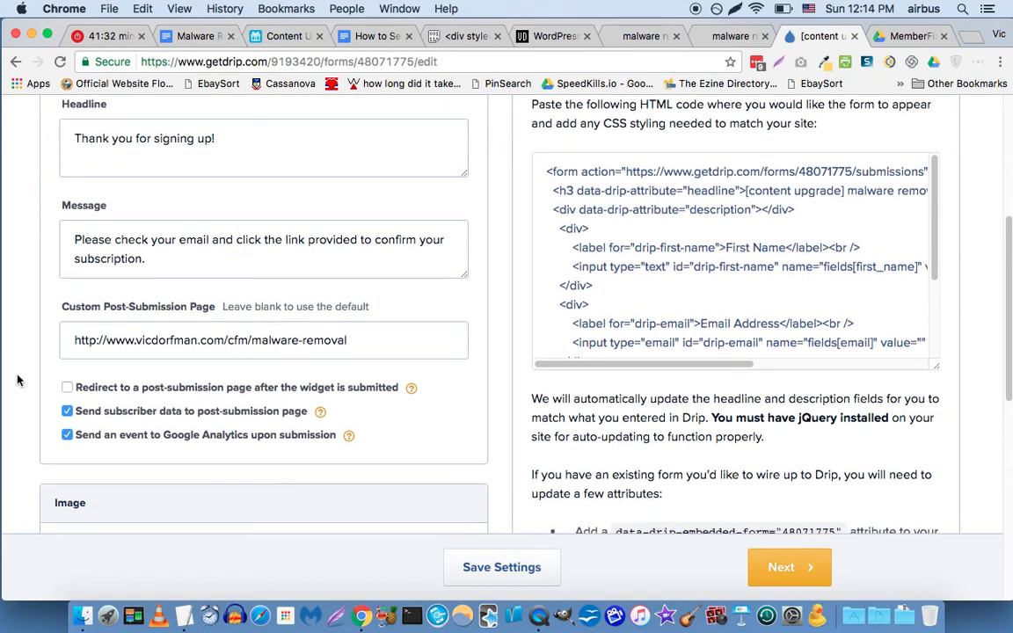
scroll(18, 380, "down", 1)
scroll(18, 379, "down", 2)
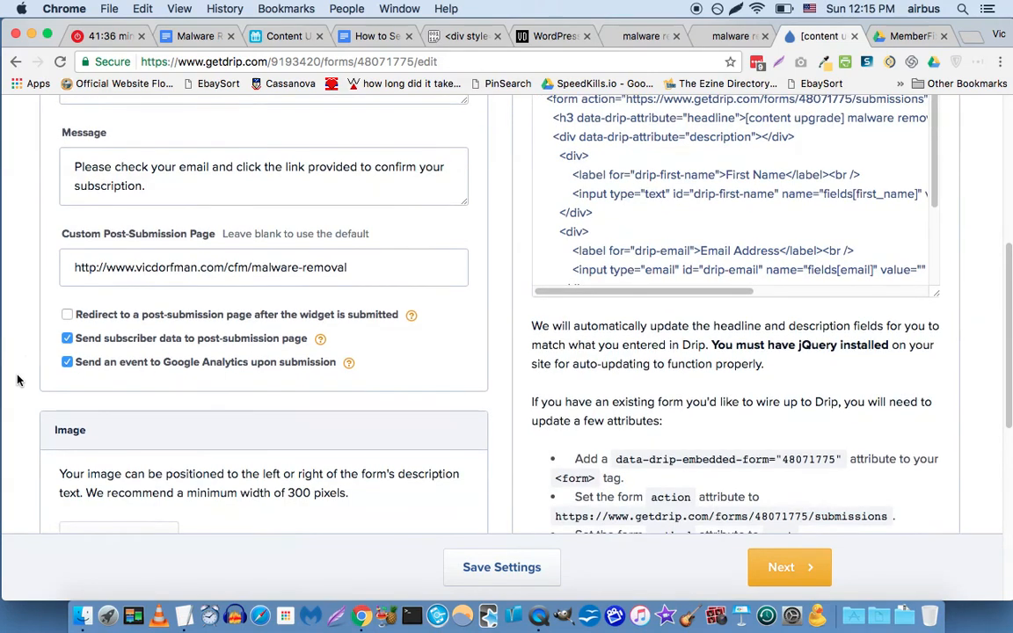
scroll(18, 380, "down", 2)
scroll(18, 379, "up", 7)
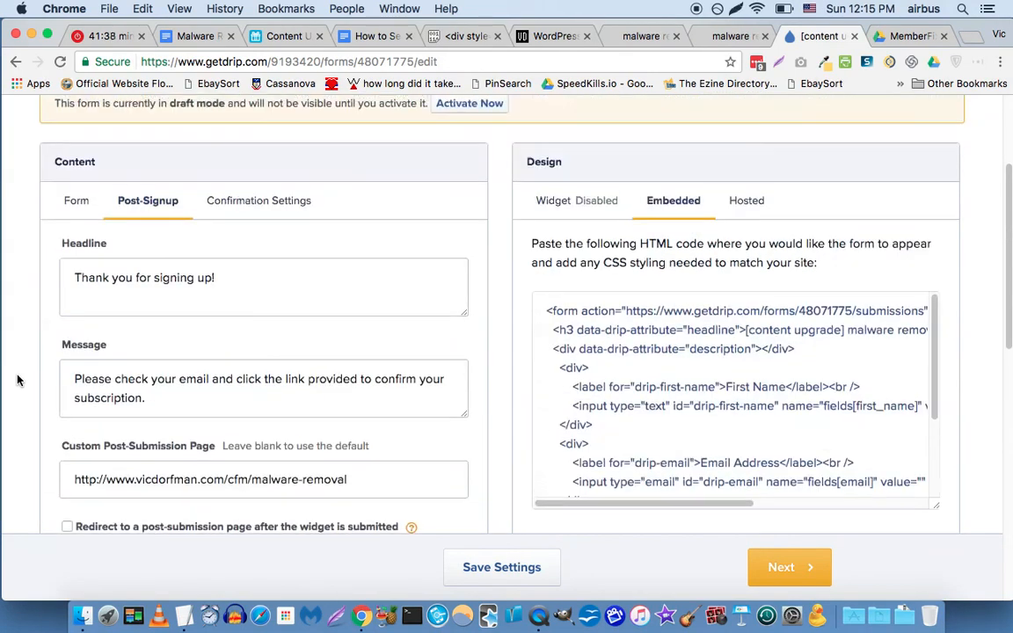
left_click(522, 568)
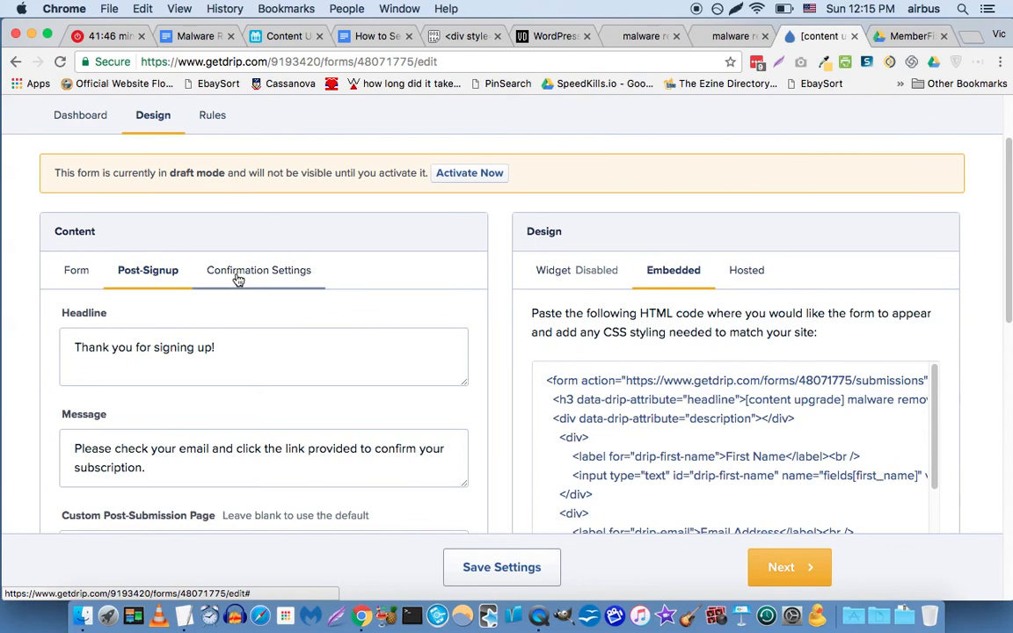
In Confirmation Settings, keep confirmation emails set to 'Only to new subscribers'.
left_click(236, 275)
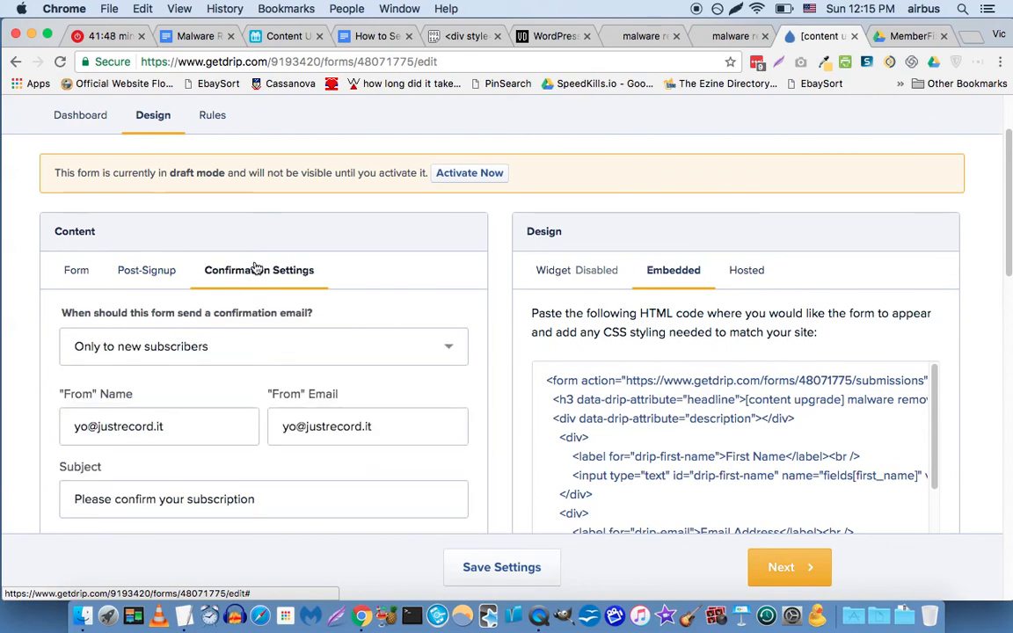
scroll(369, 255, "down", 1)
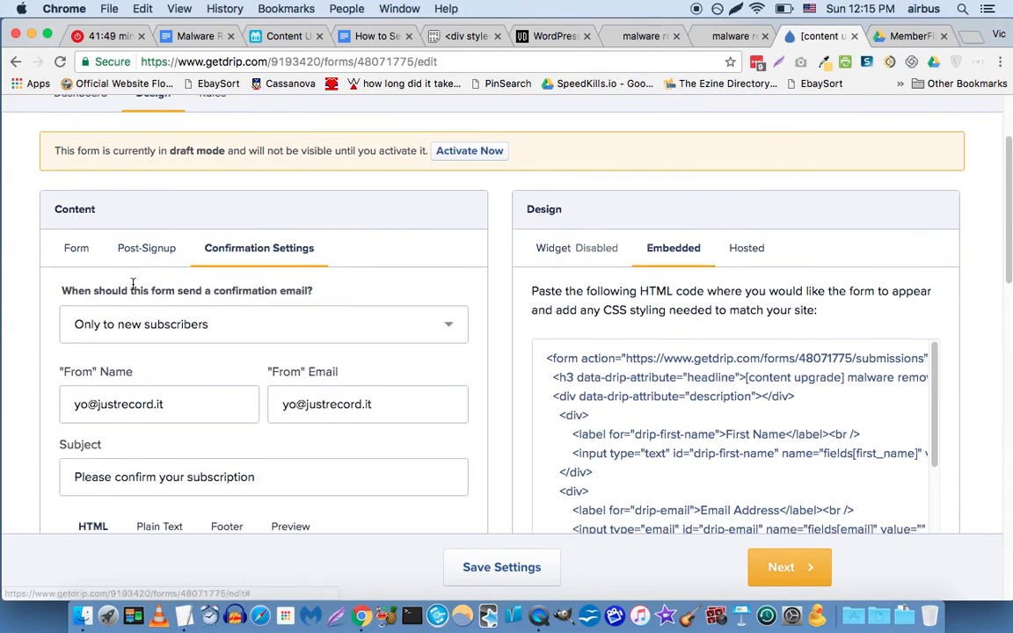
left_click(331, 321)
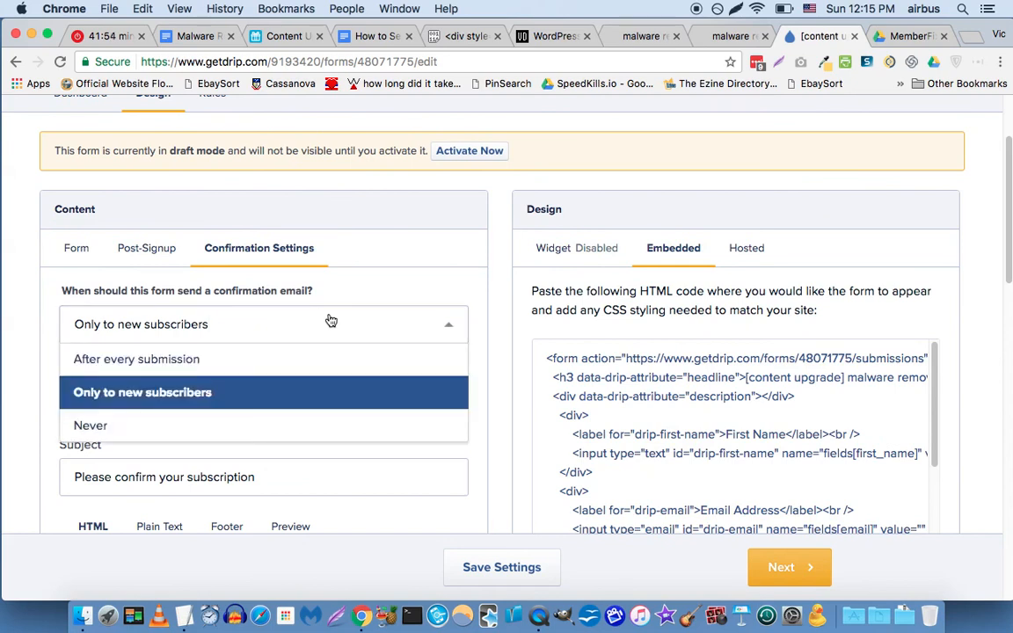
left_click(146, 397)
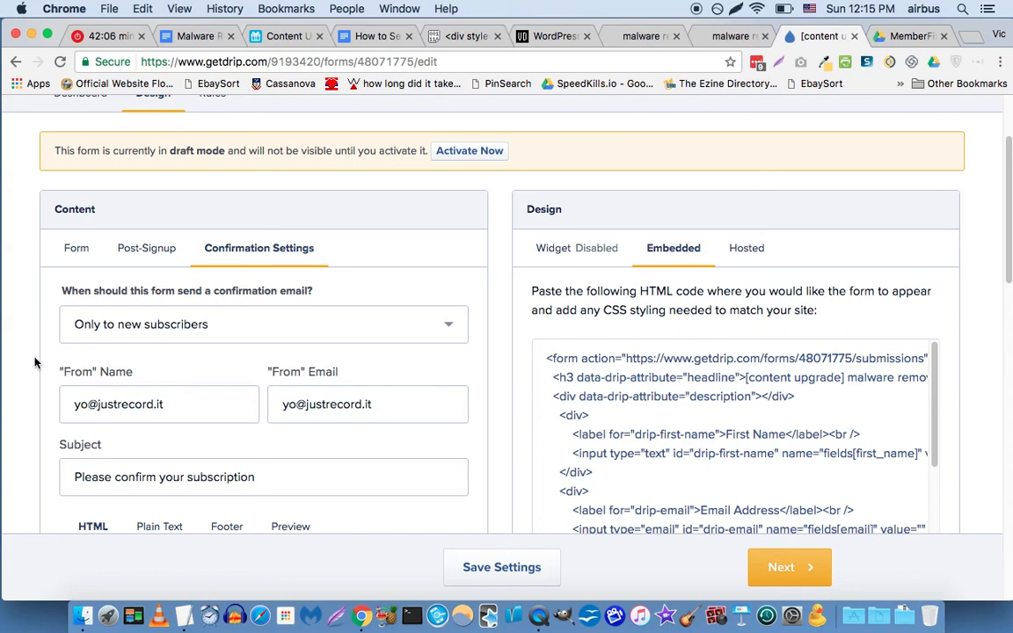
left_click(211, 334)
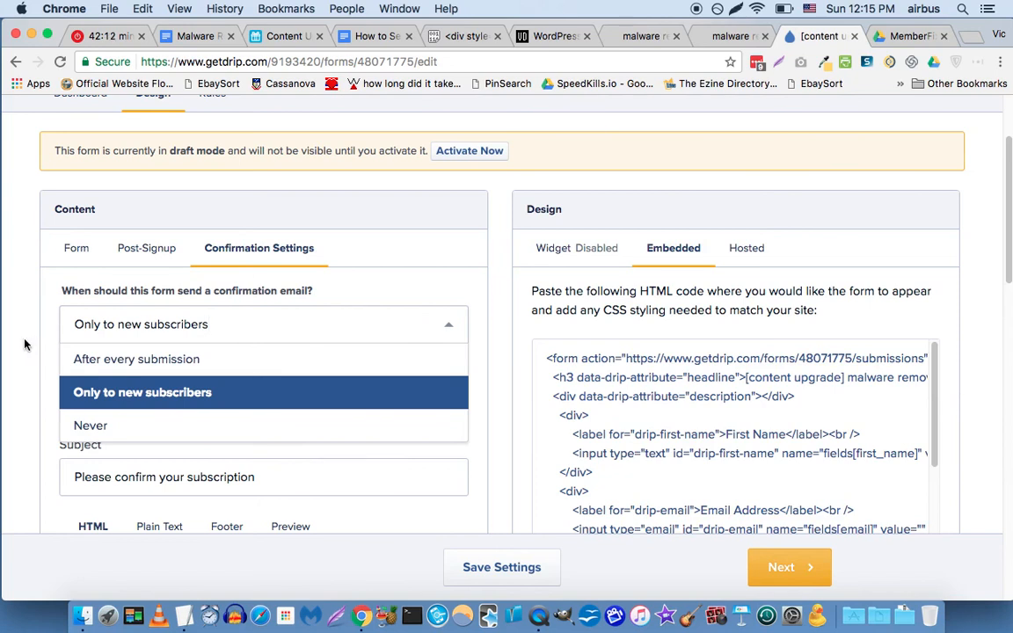
key("Up")
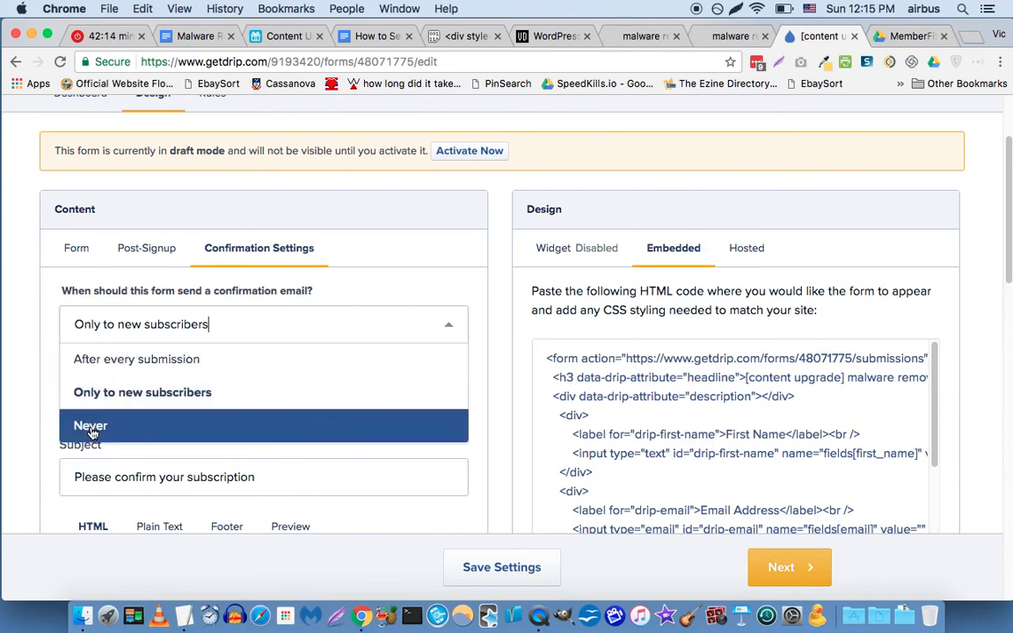
left_click(32, 362)
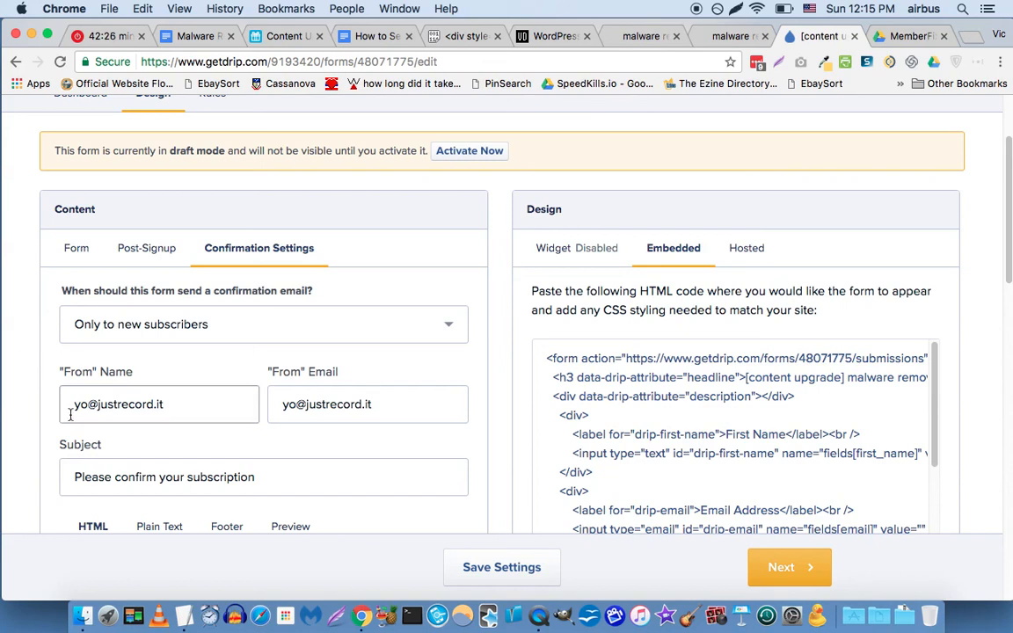
Enter the owner's name as From Name and their e-mail as From Email, then submit.
triple_click(187, 404)
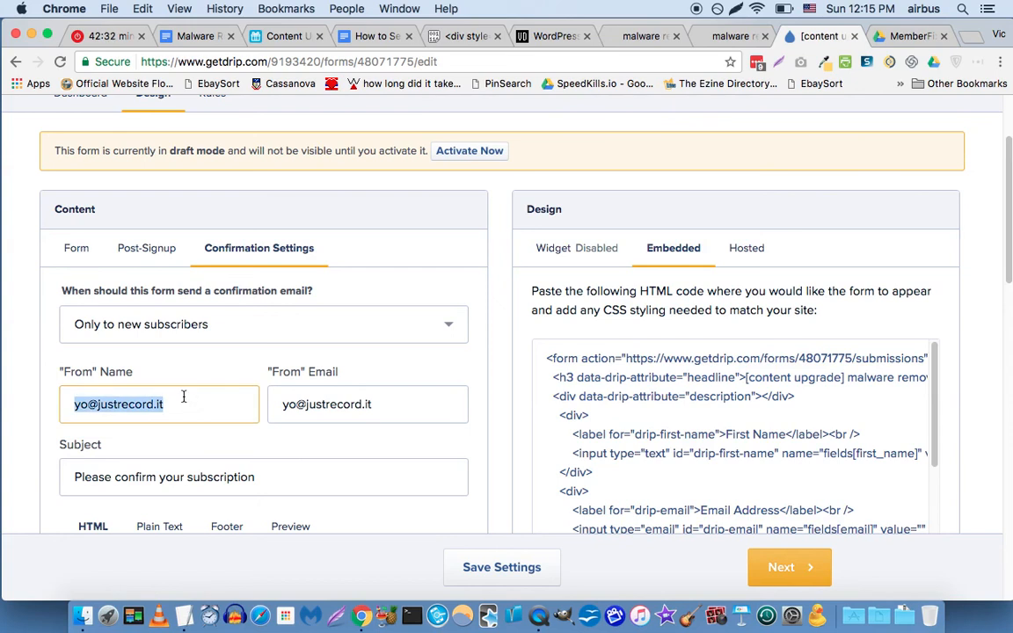
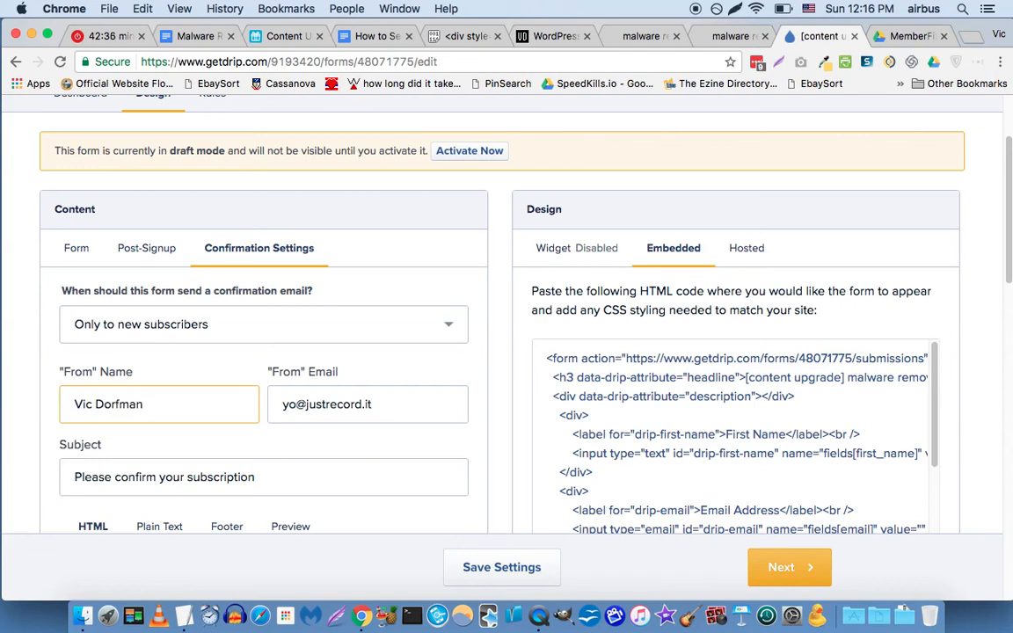
key("Tab")
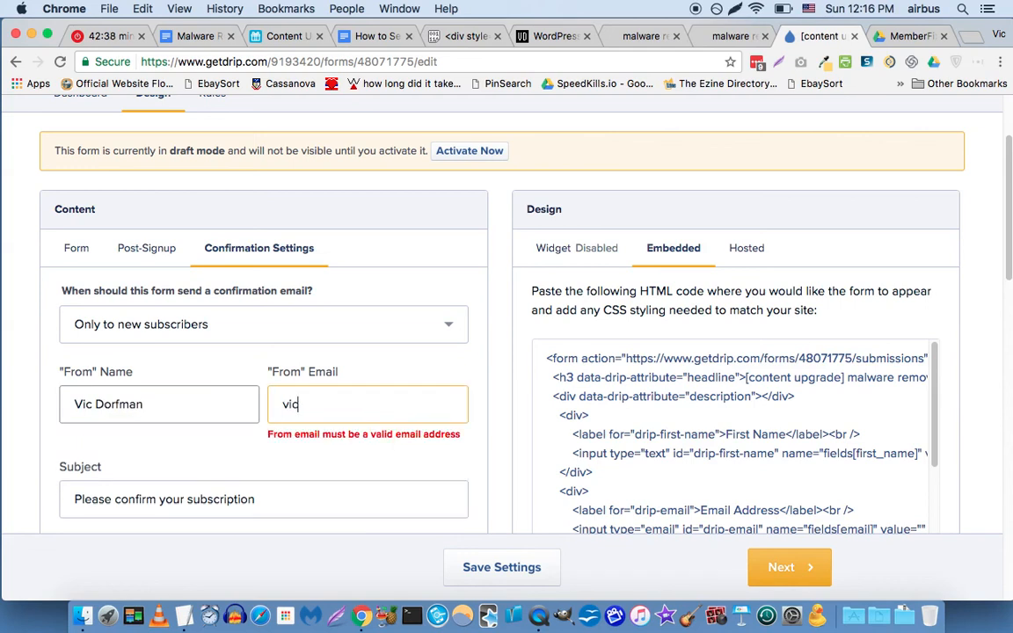
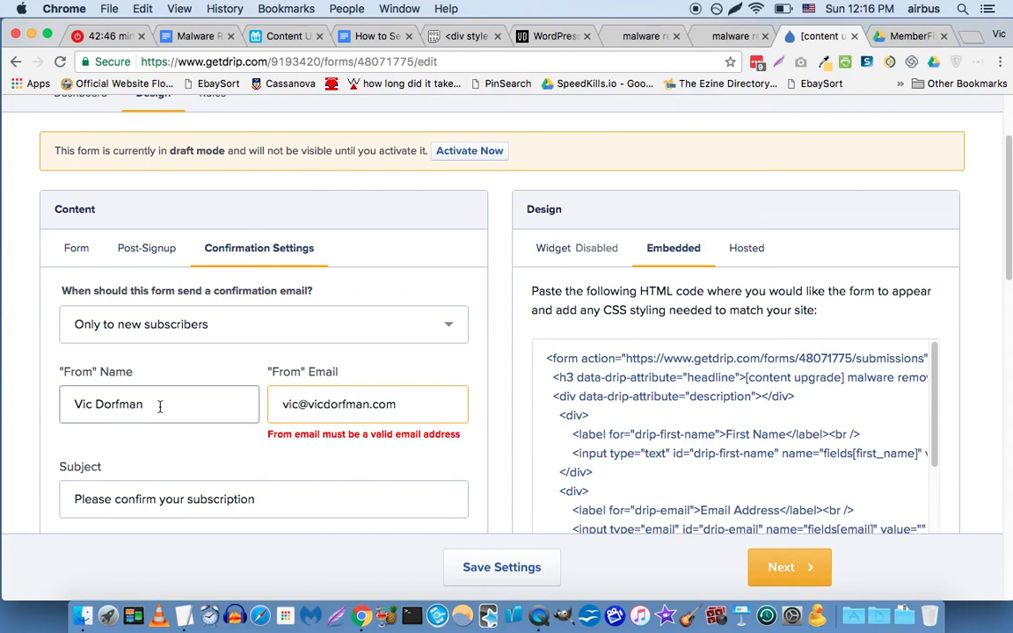
scroll(36, 378, "down", 5)
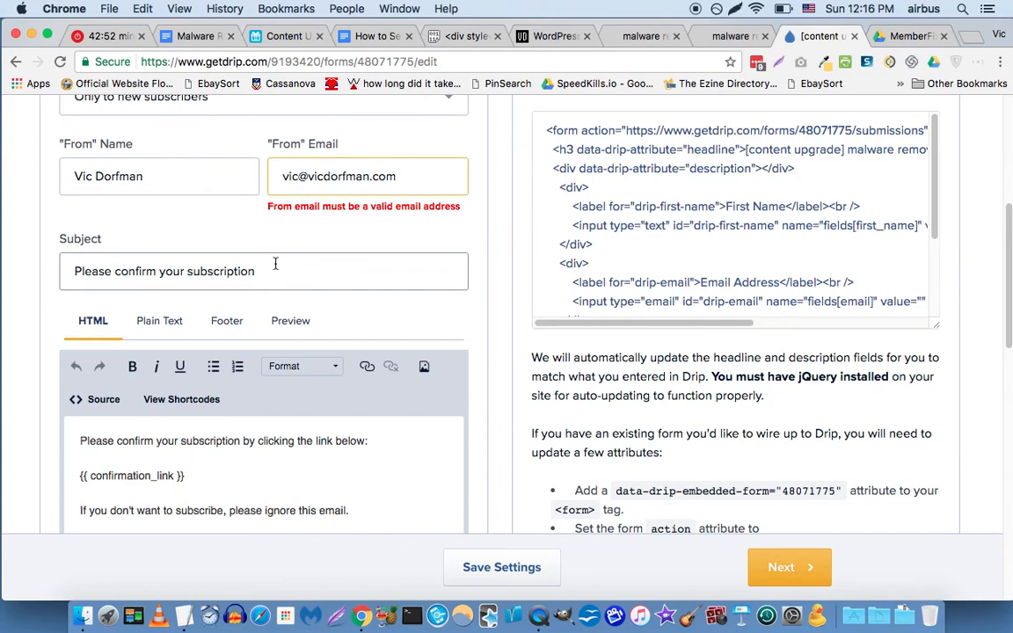
triple_click(276, 272)
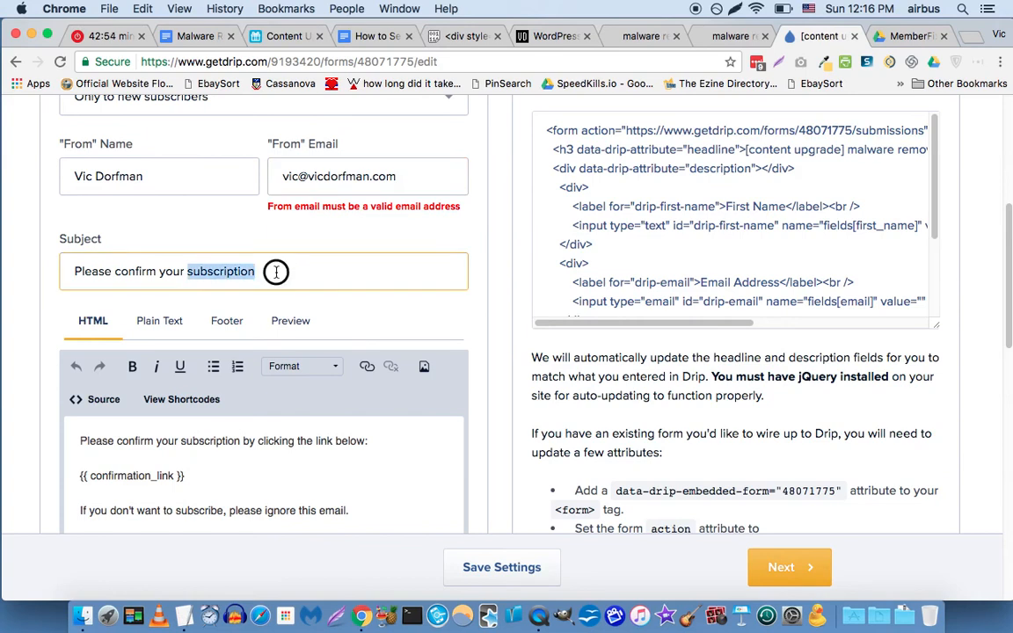
key("Return")
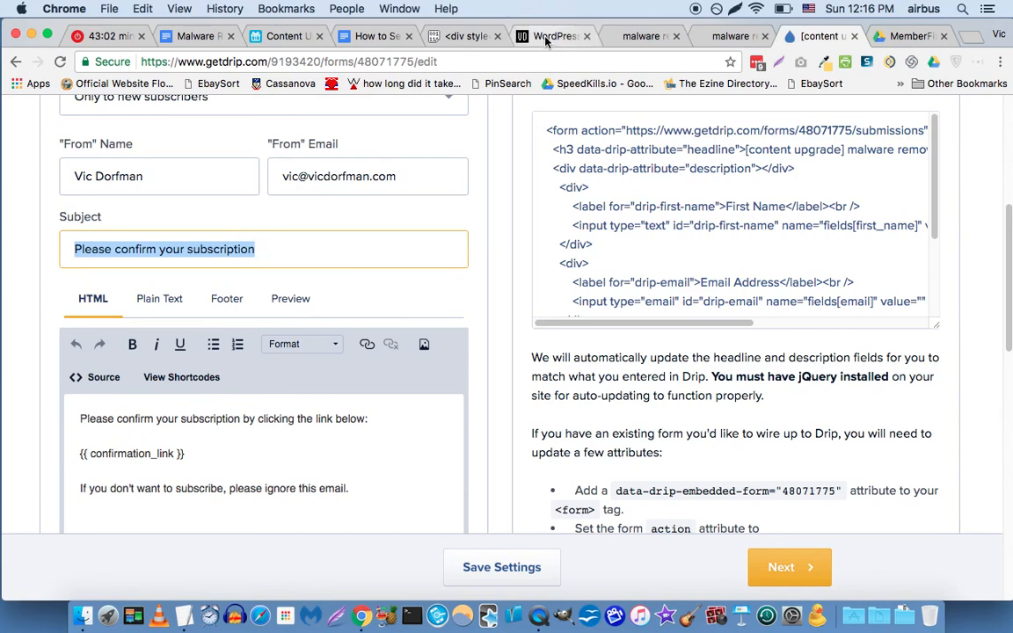
scroll(254, 190, "up", 1)
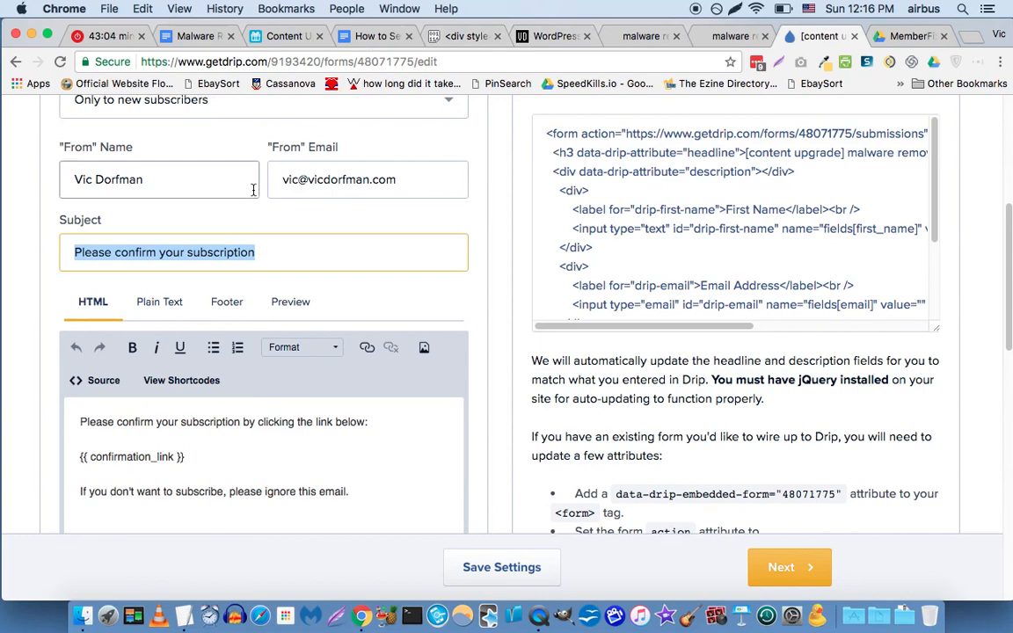
Copy the confirmation URL from Airtable into a new tab, changing 'malware-removal' to 'ee-hiring'.
left_click(285, 38)
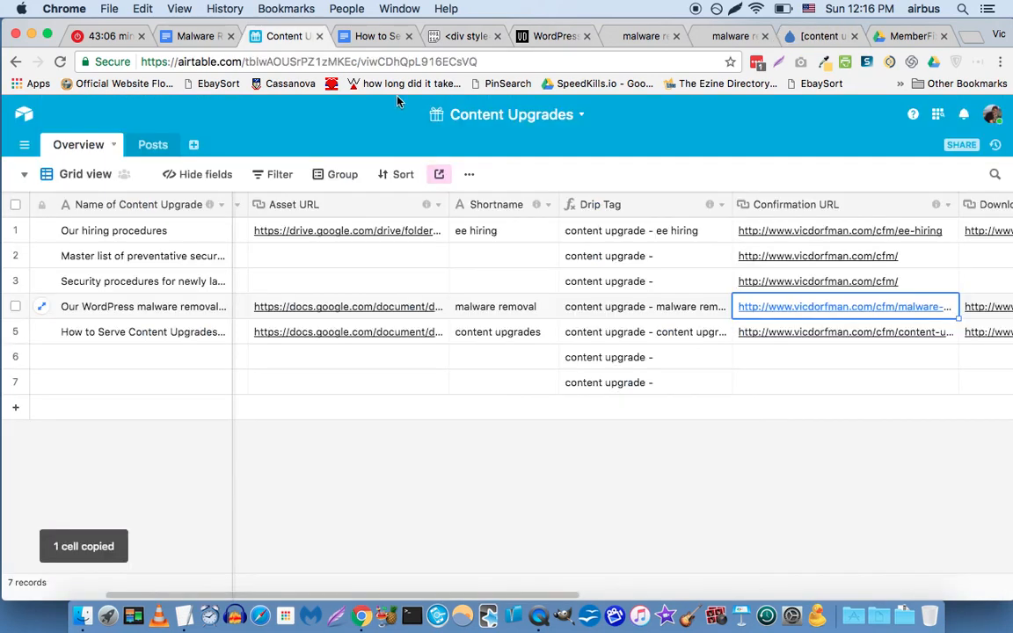
key("super+c")
key("super+t")
key("super+v")
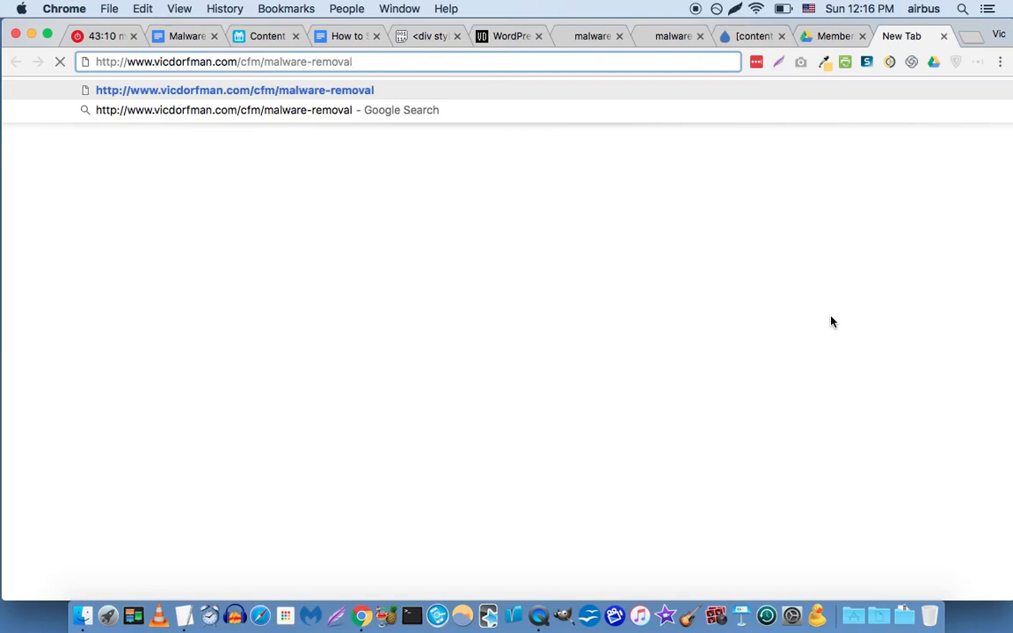
key("alt+shift+Left")
key("alt+shift+Left")
type("ee")
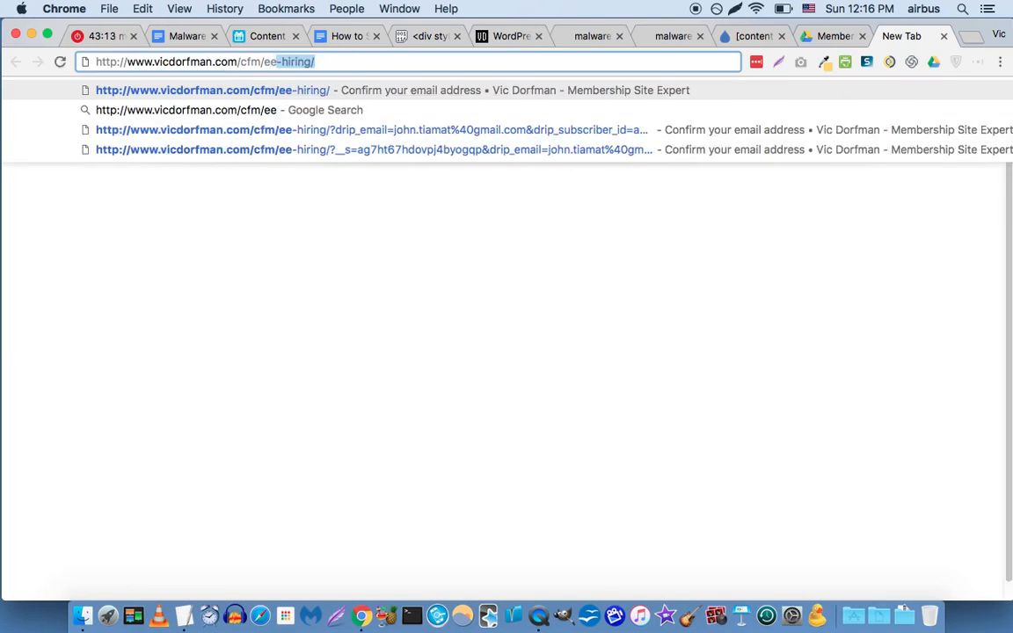
key("Return")
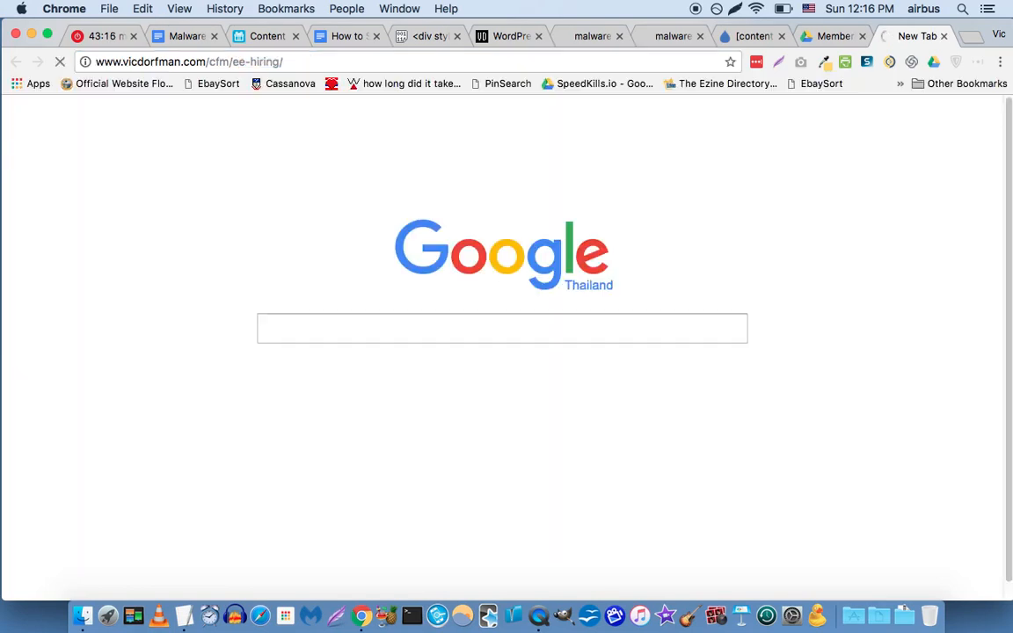
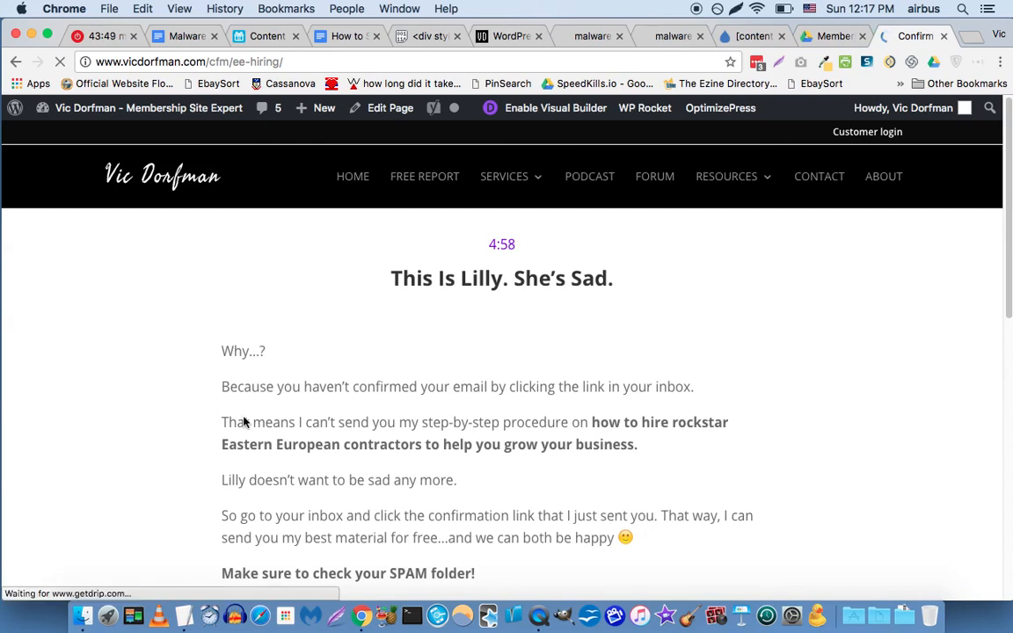
Scroll through the /cfm/ee-hiring/ confirmation page, pointing out the countdown timer and step icons.
scroll(255, 413, "down", 4)
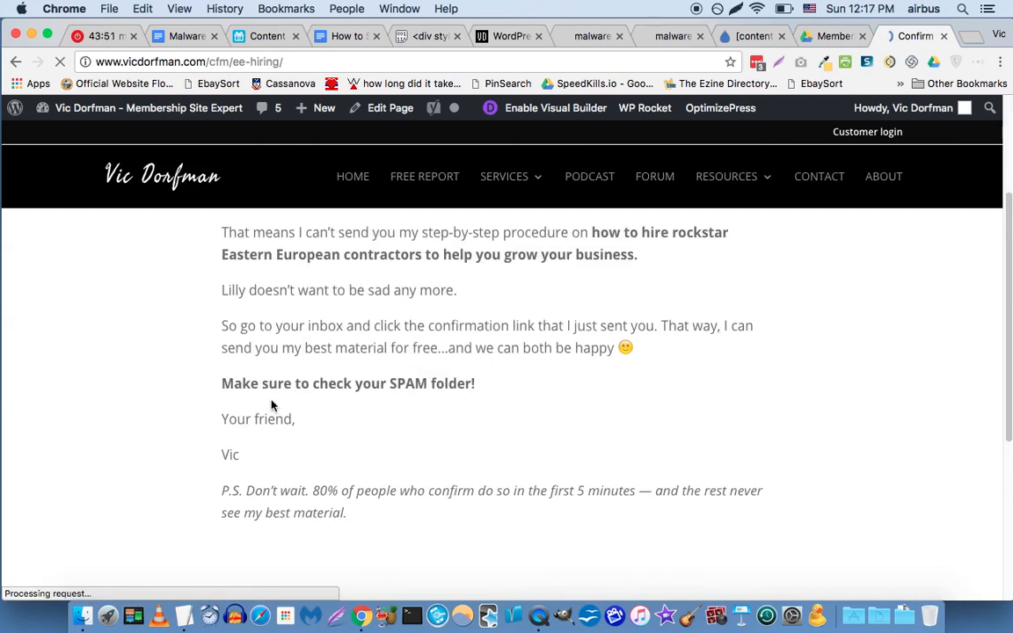
scroll(135, 392, "up", 5)
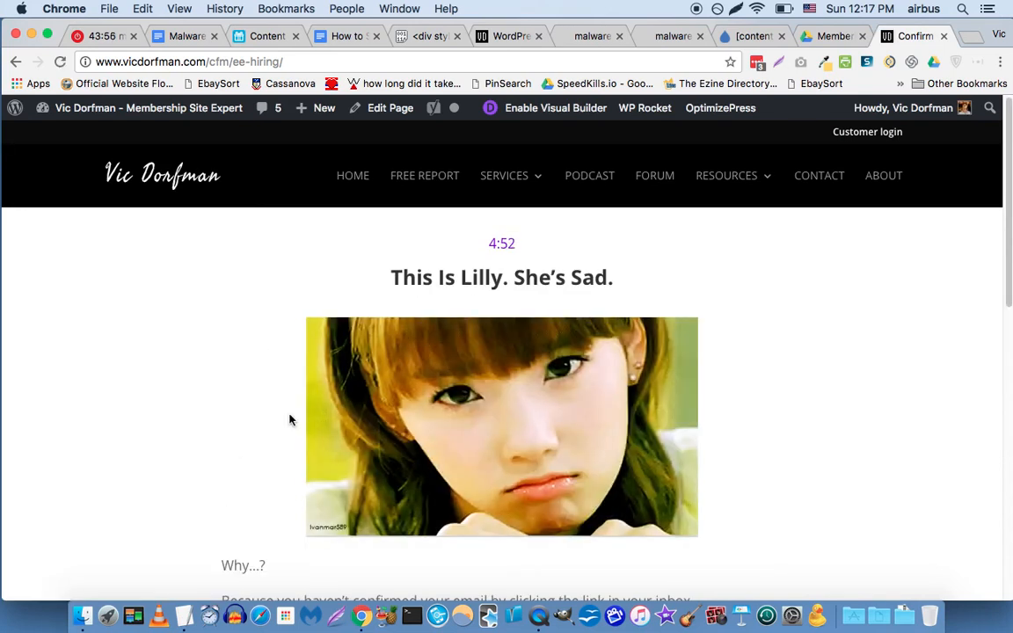
scroll(165, 449, "down", 2)
scroll(165, 449, "down", 5)
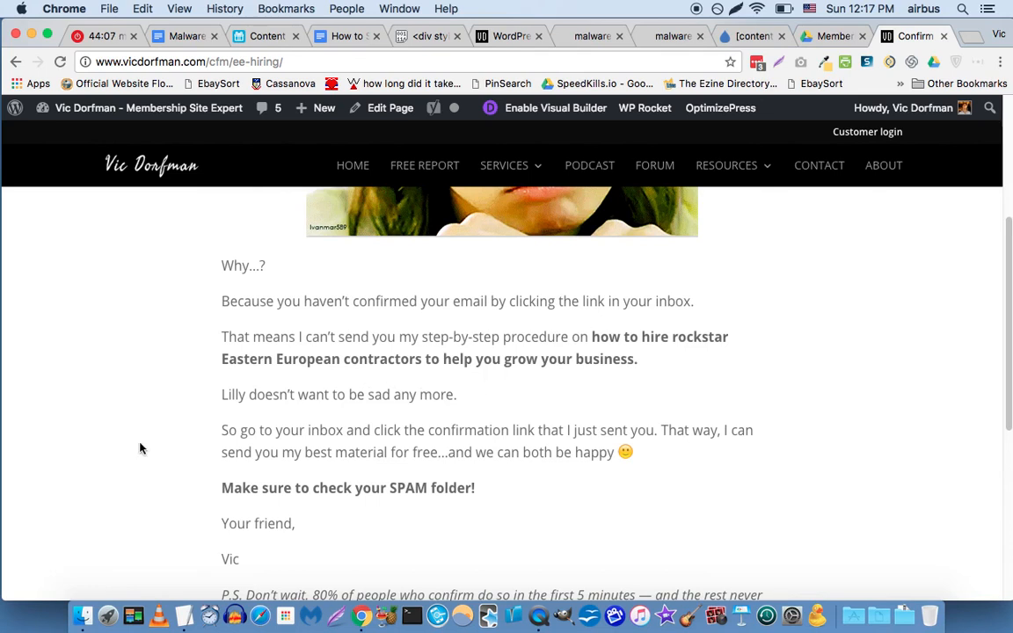
scroll(139, 448, "down", 5)
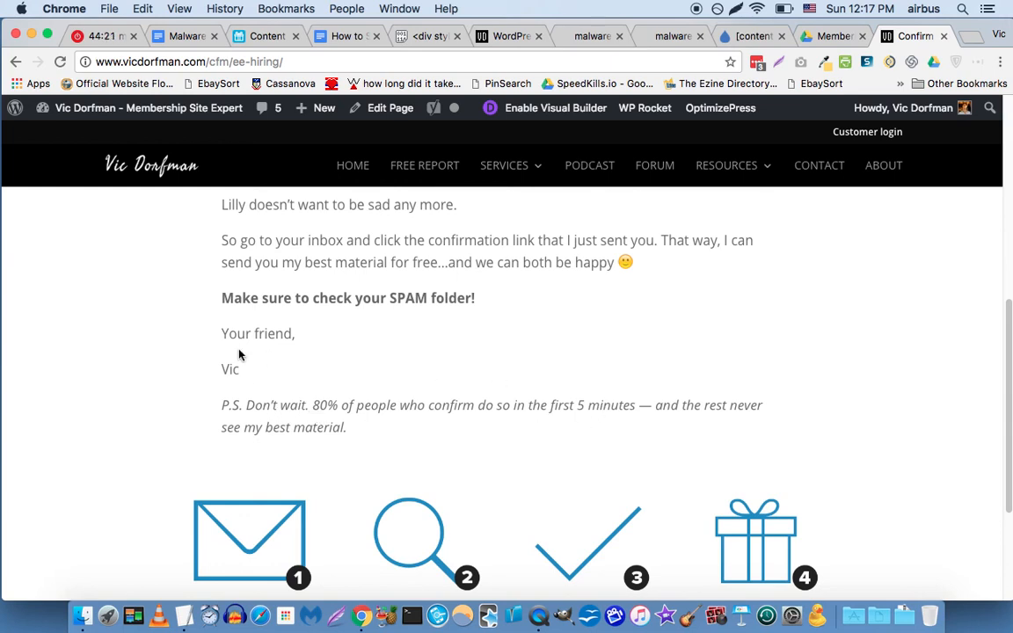
scroll(240, 354, "up", 10)
double_click(504, 243)
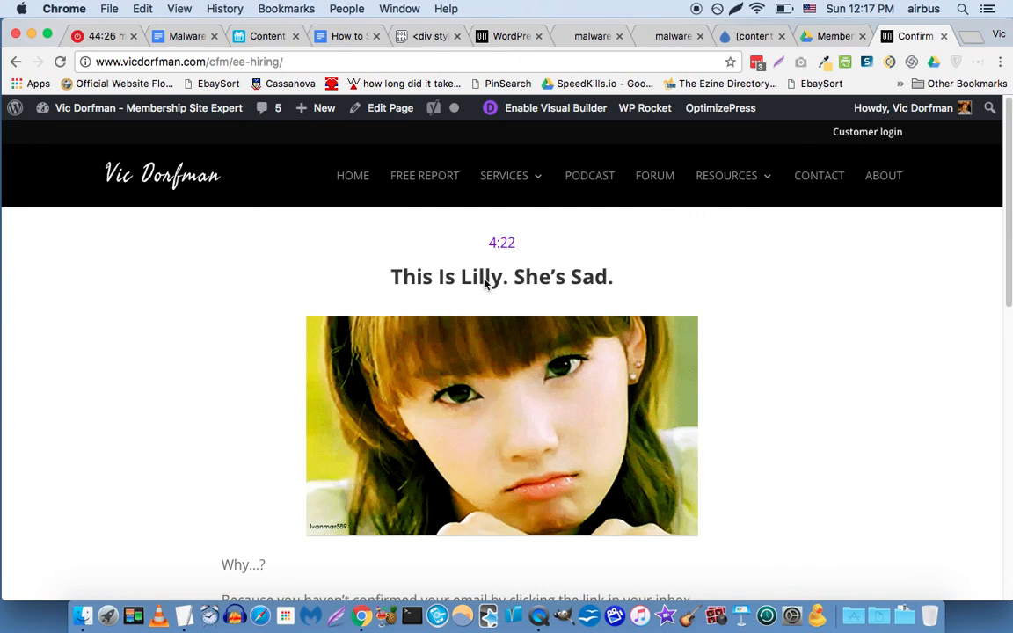
scroll(249, 355, "down", 5)
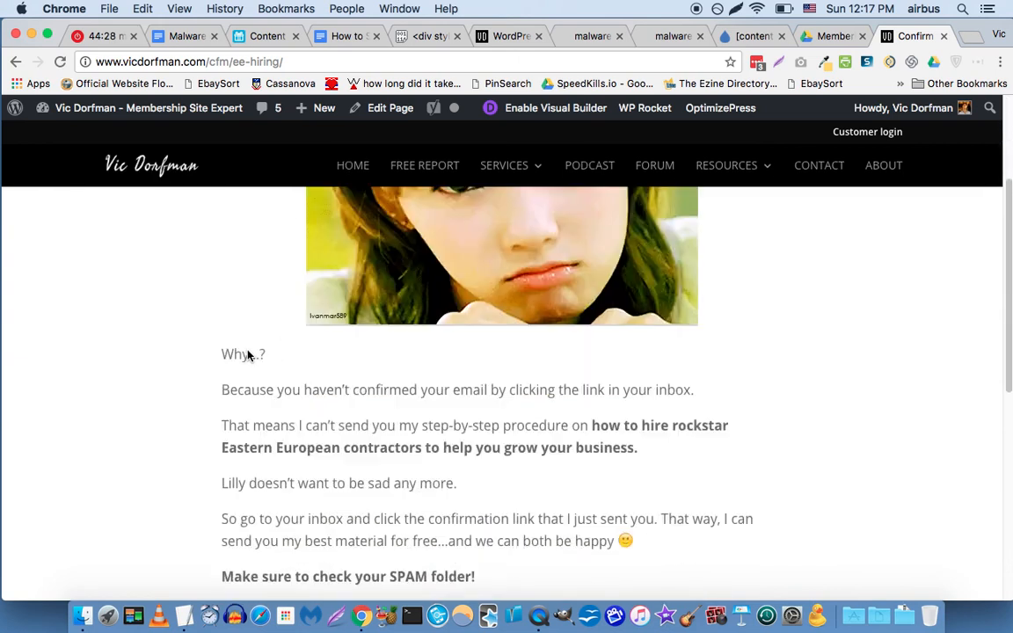
scroll(249, 356, "up", 5)
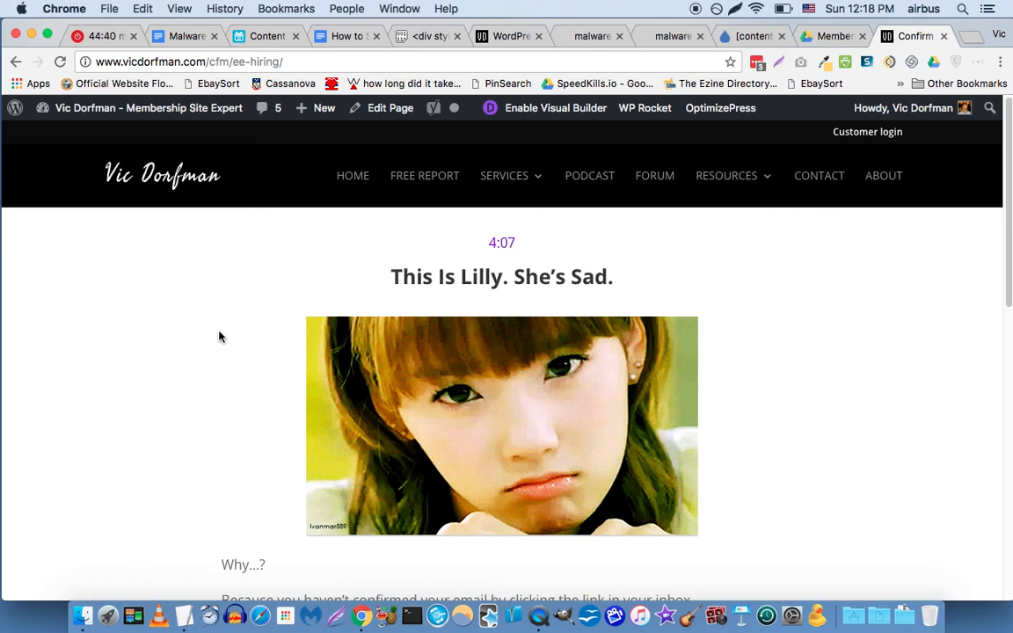
scroll(219, 337, "down", 5)
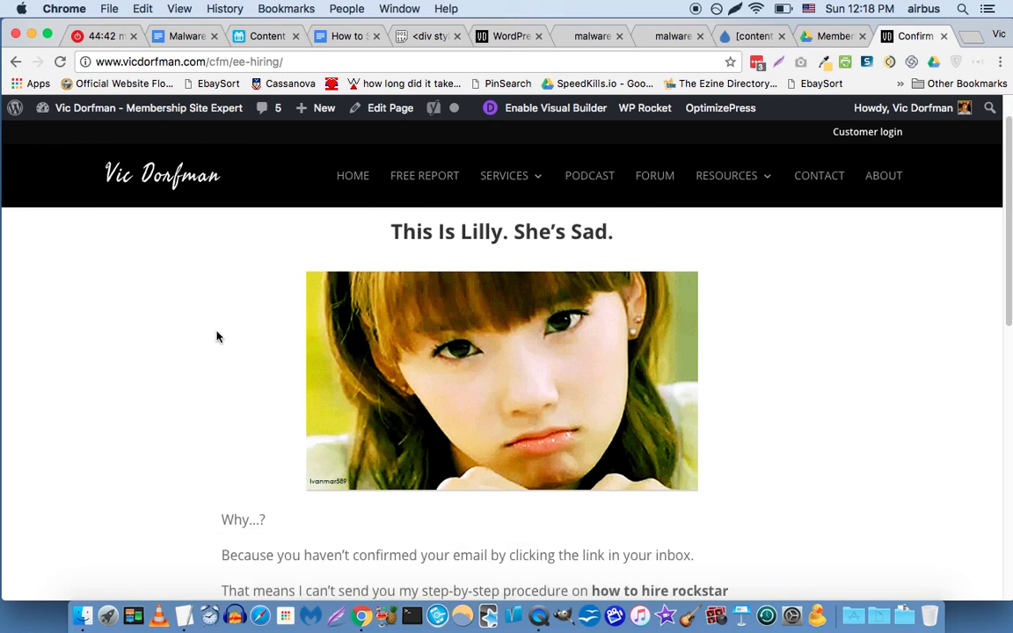
scroll(217, 336, "down", 5)
scroll(216, 336, "down", 3)
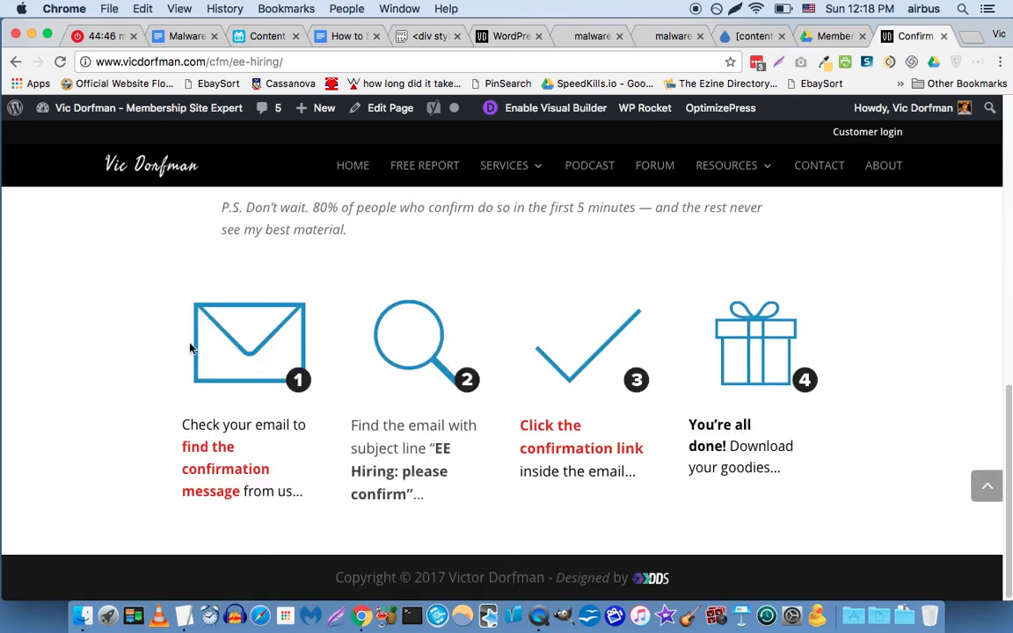
scroll(232, 338, "up", 2)
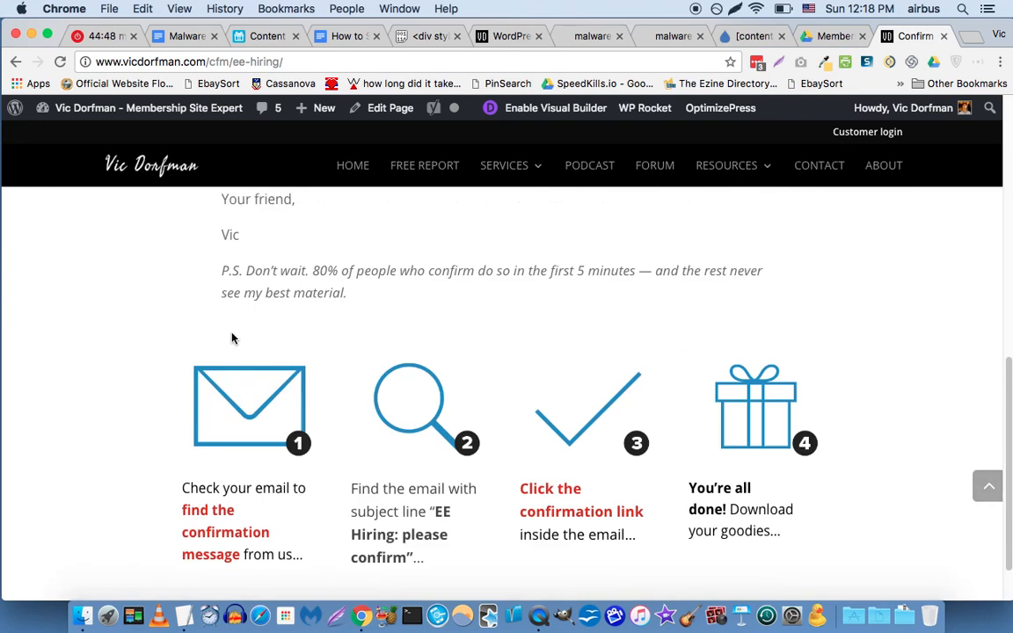
scroll(232, 337, "up", 8)
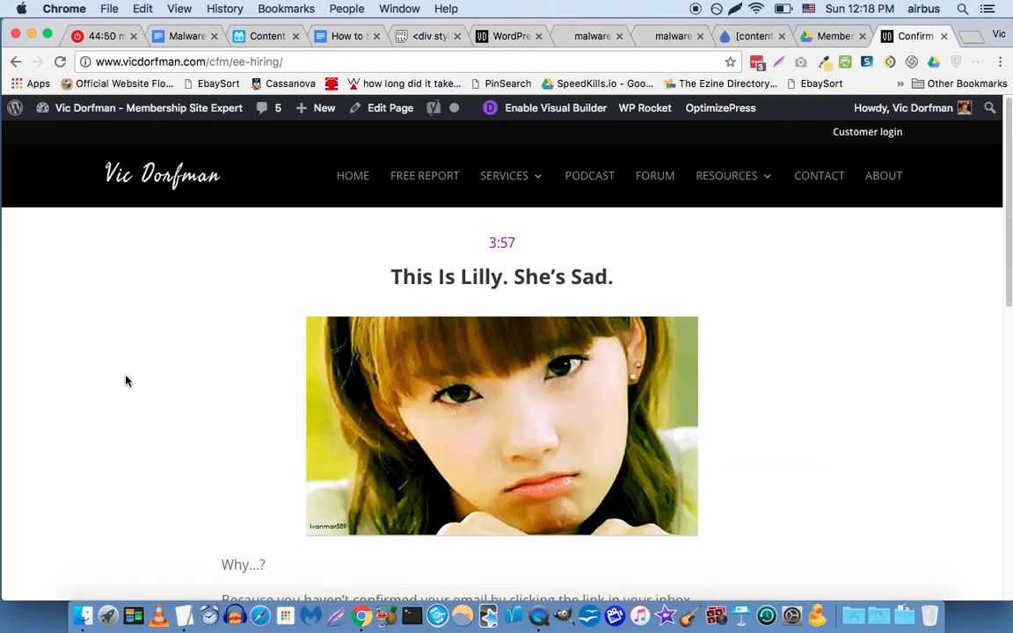
scroll(124, 381, "down", 2)
scroll(121, 379, "down", 2)
scroll(119, 378, "up", 4)
scroll(124, 443, "down", 3)
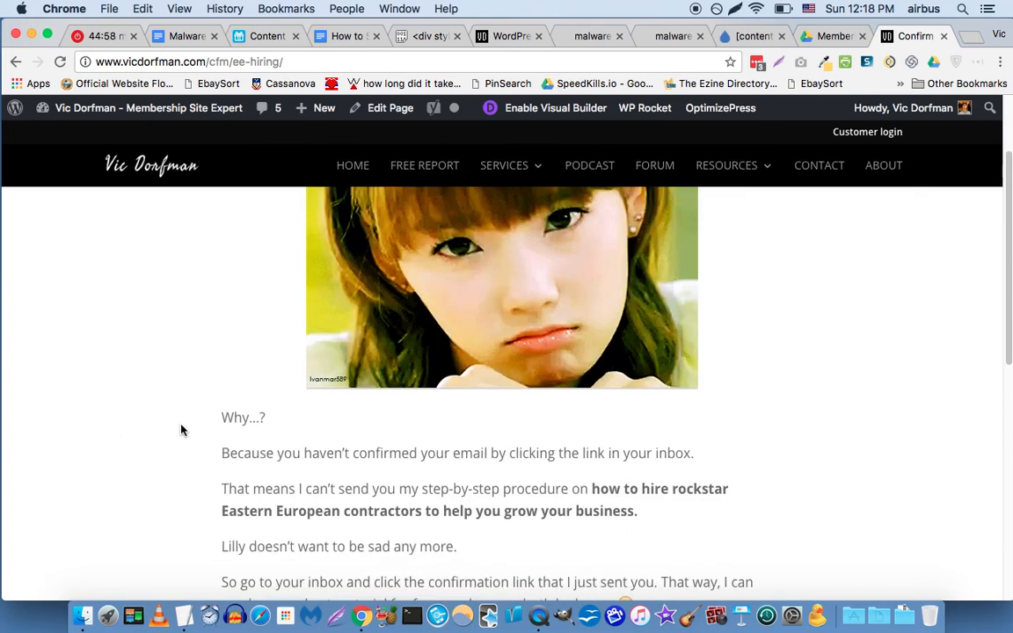
scroll(472, 362, "down", 2)
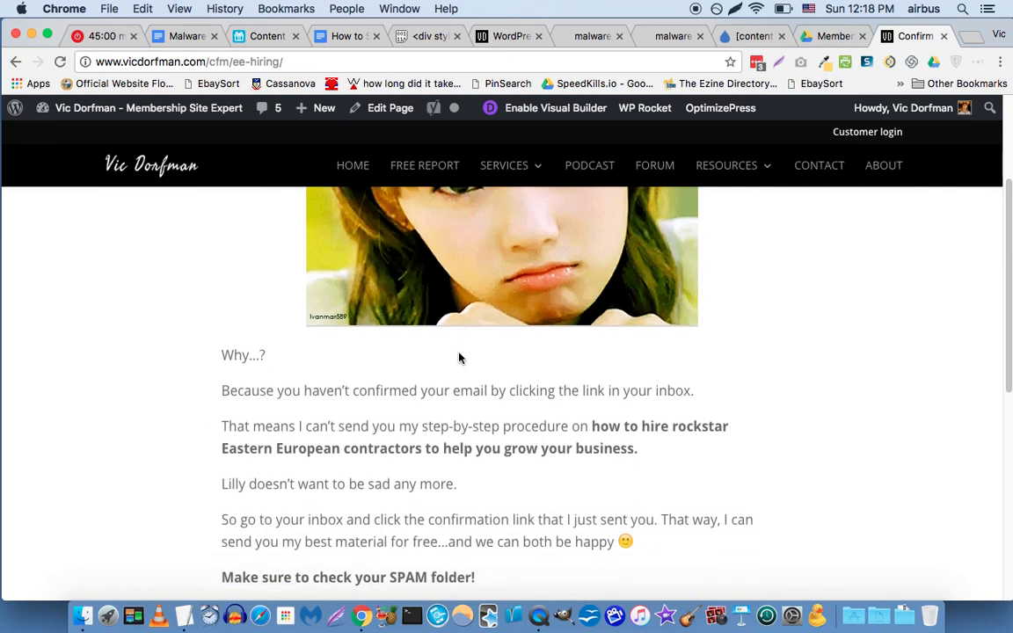
scroll(230, 406, "down", 10)
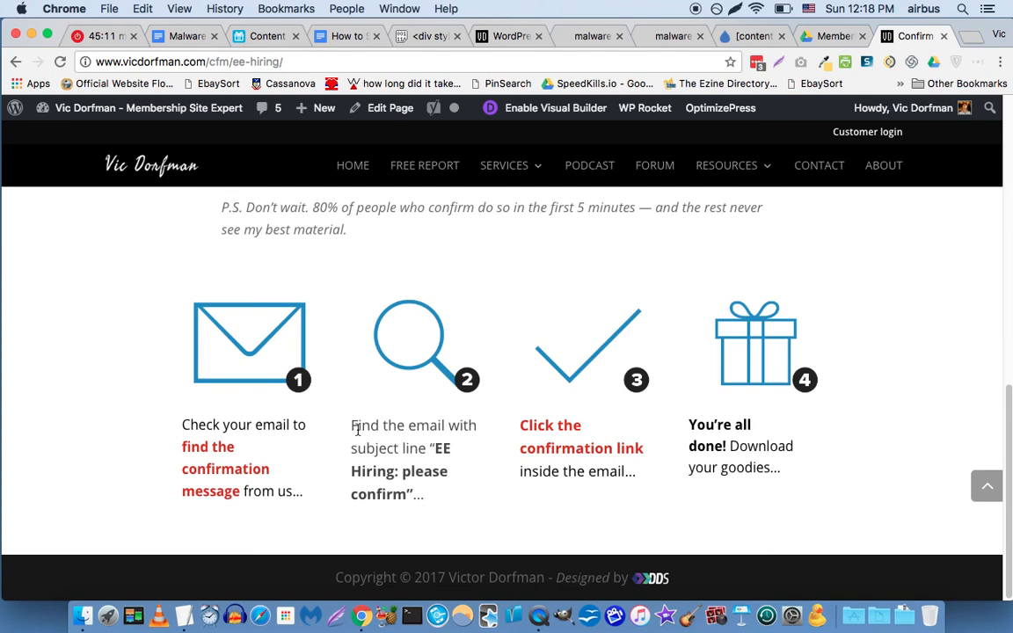
Select and copy step 2's subject line 'EE Hiring: please confirm'.
left_click(439, 450)
left_click_drag(438, 450, 408, 490)
key("super+c")
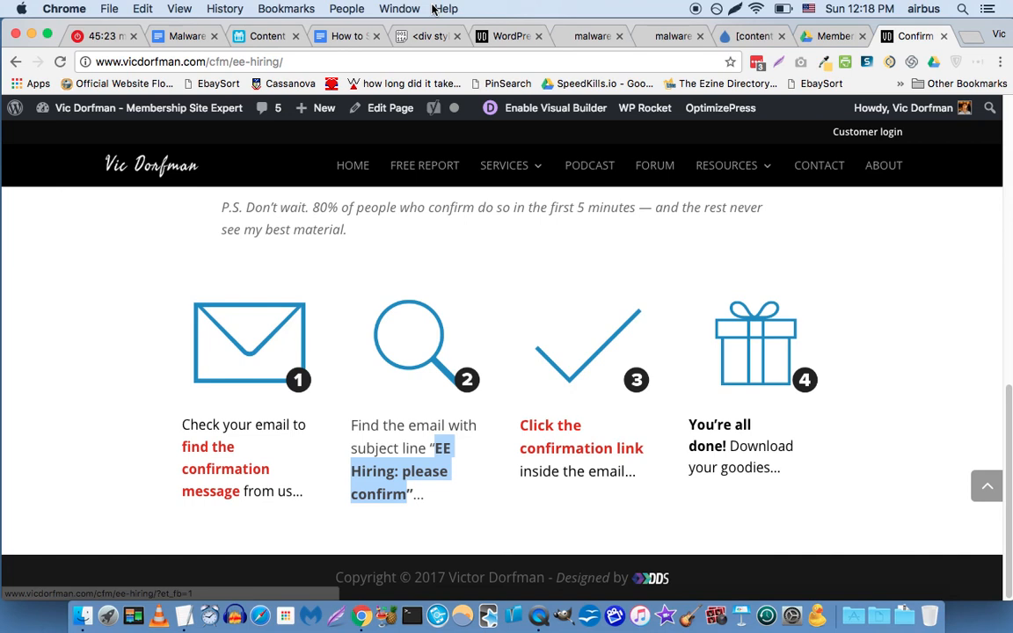
left_click(731, 36)
Paste the copied subject and replace 'EE Hiring' with 'Malware removal procedure', capitalizing 'Please'.
key("super+v")
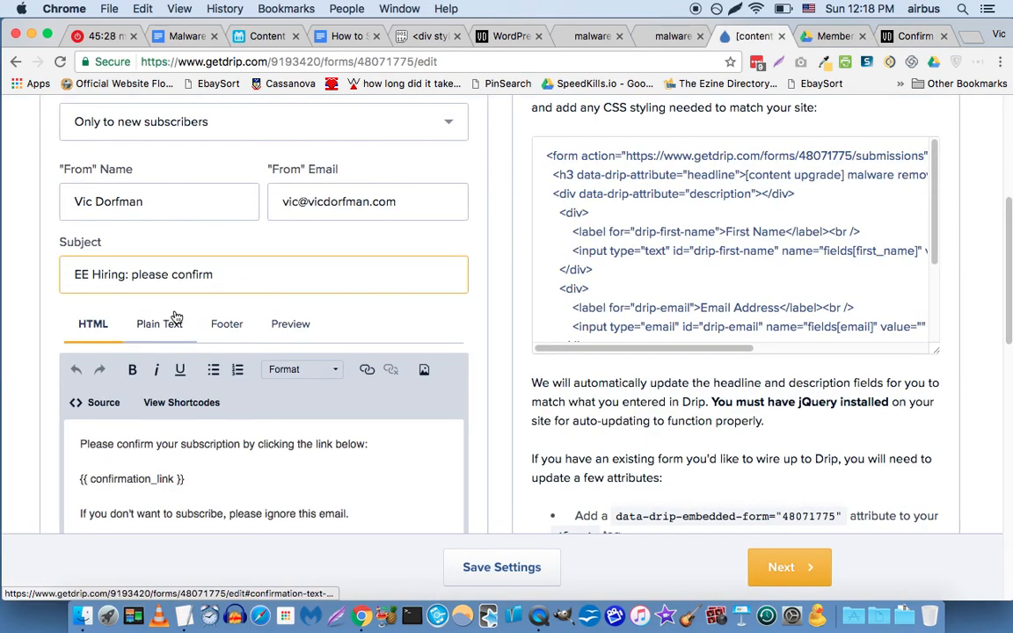
double_click(109, 274)
key("alt+shift+Left")
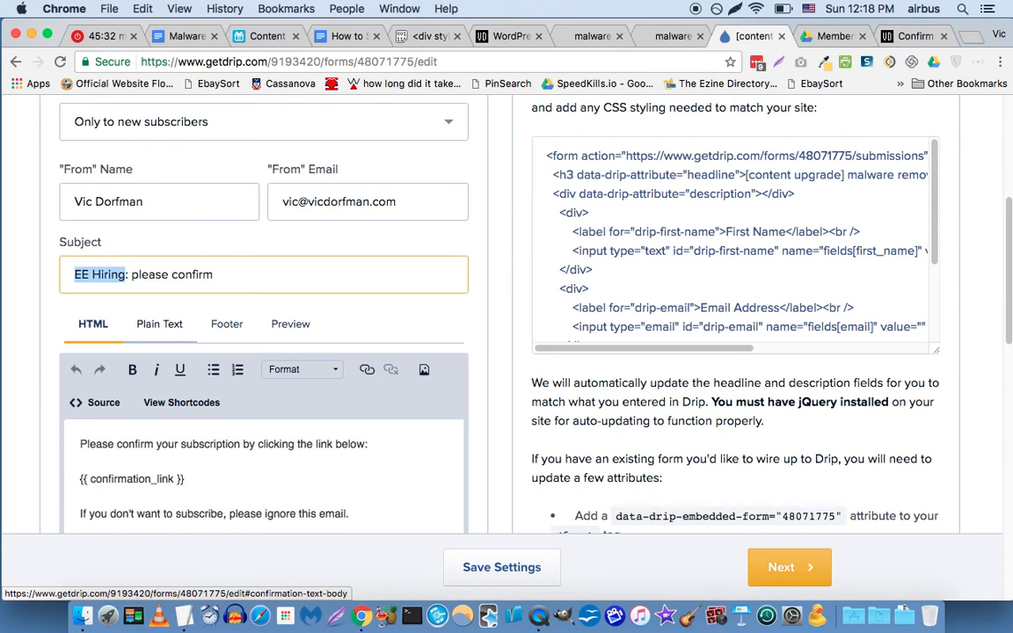
type("Malware removal proce")
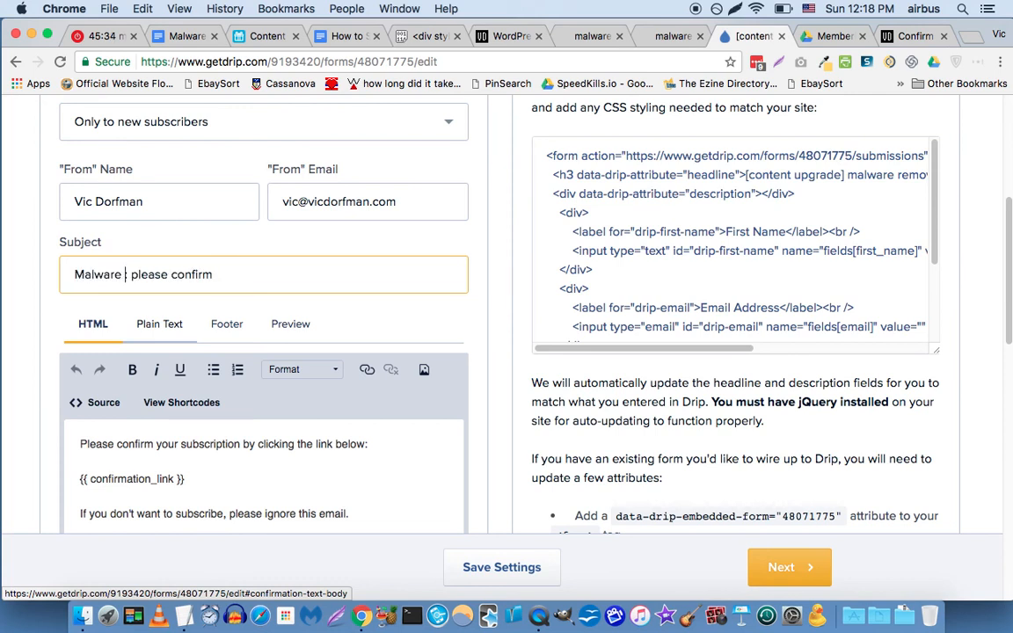
type("dure:")
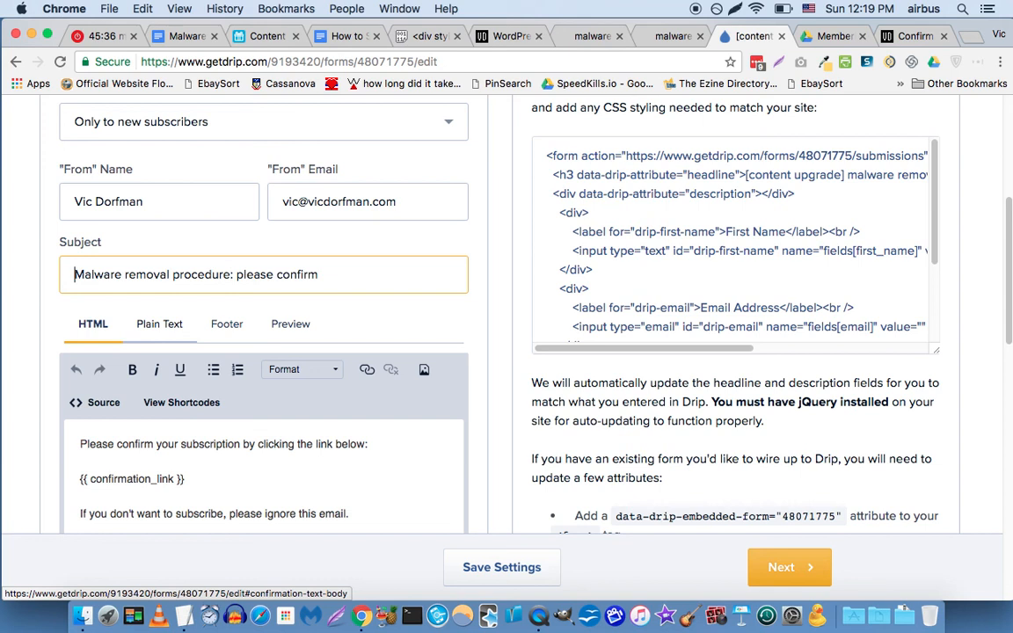
key("super+Left")
type("Your")
key("Right")
key("BackSpace")
type("M")
key("alt+Right")
key("alt+Right")
key("alt+Right")
key("Right")
key("Right")
key("shift+Right")
type("P")
Finish the subject as '[Your doc] WordPress Malware removal - Please confirm'.
key("super+Left")
key("shift+alt+Right")
key("shift+alt+Right")
type("[Your d")
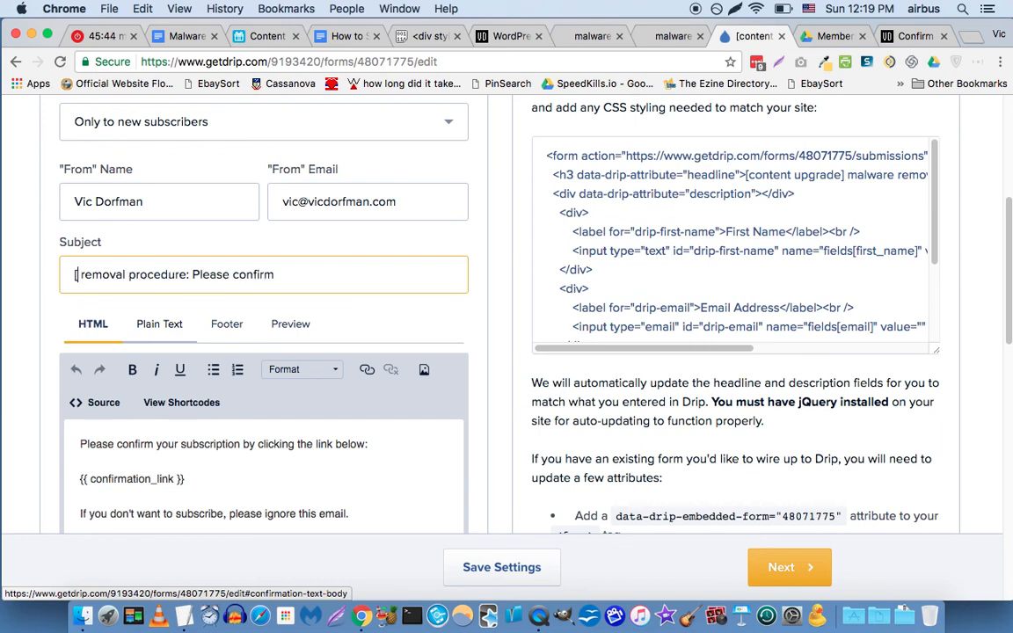
type("oc] ")
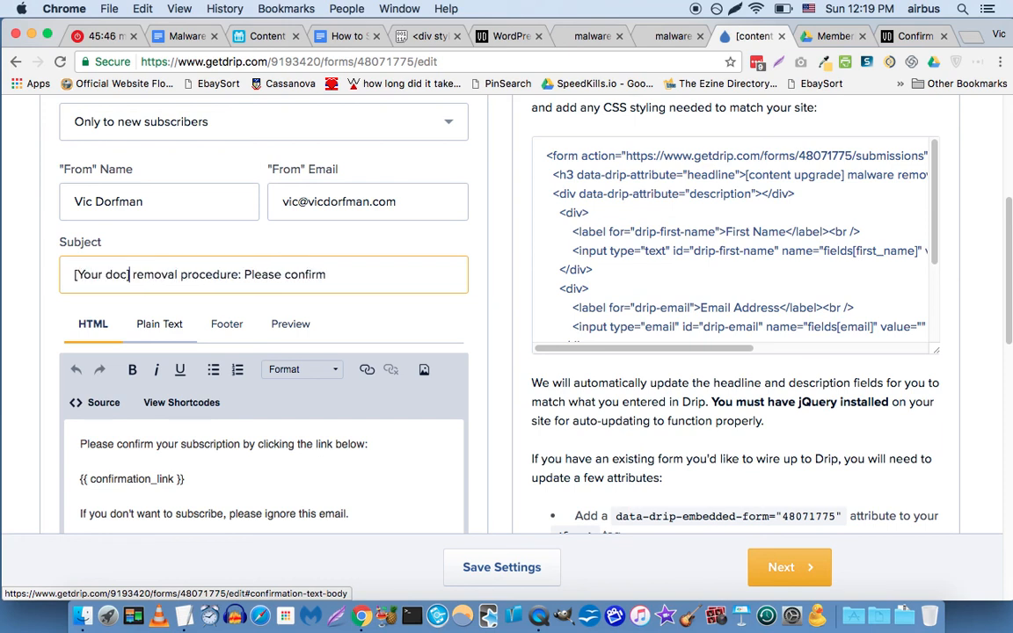
type("WordPress Ma")
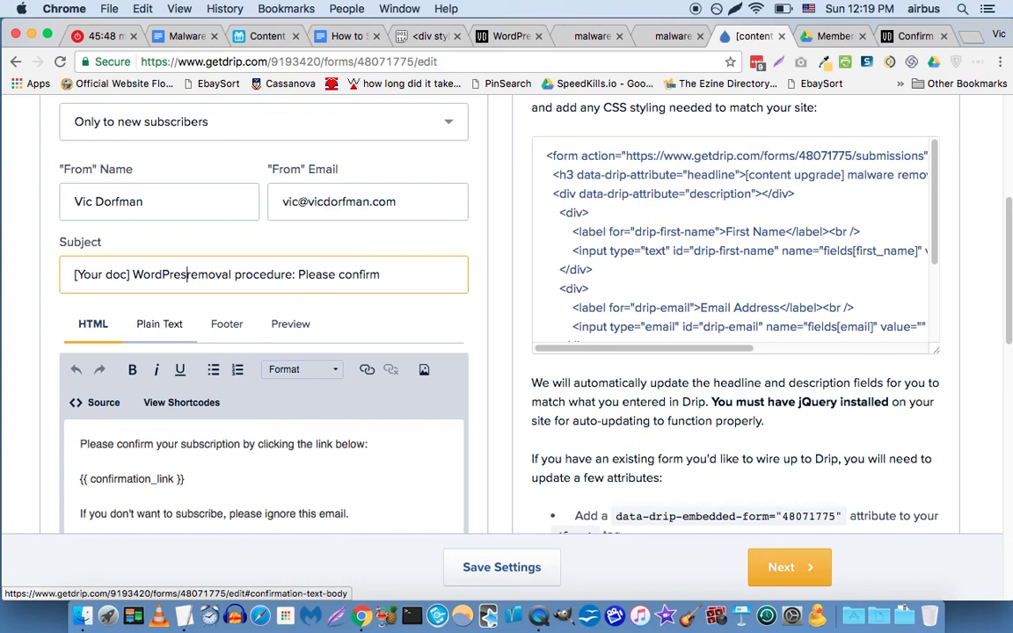
type("lware")
key("alt+Right")
key("shift+alt+Right")
key("BackSpace")
key("Delete")
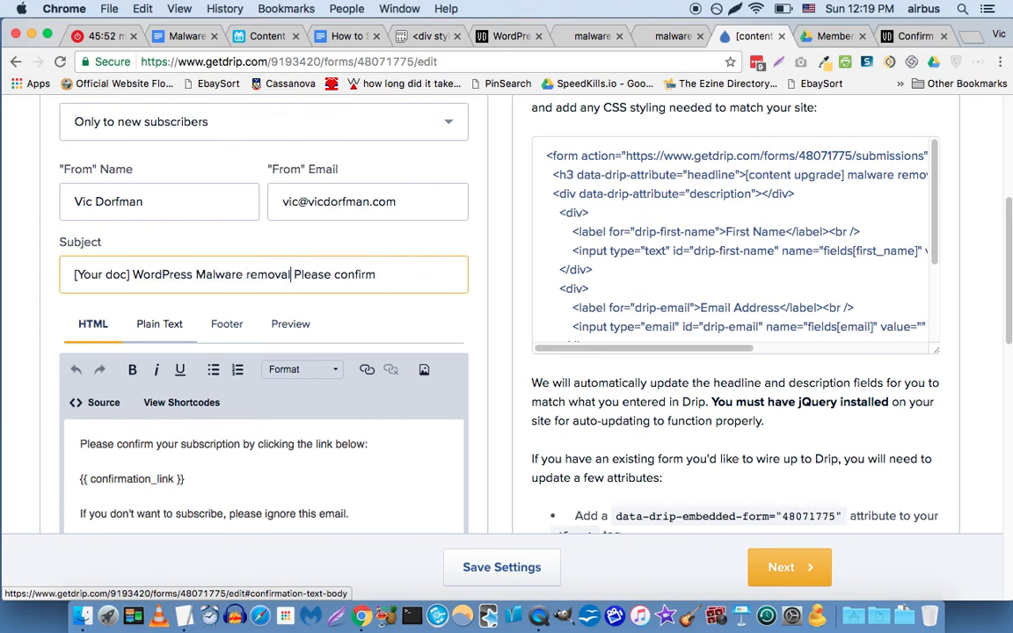
type("-")
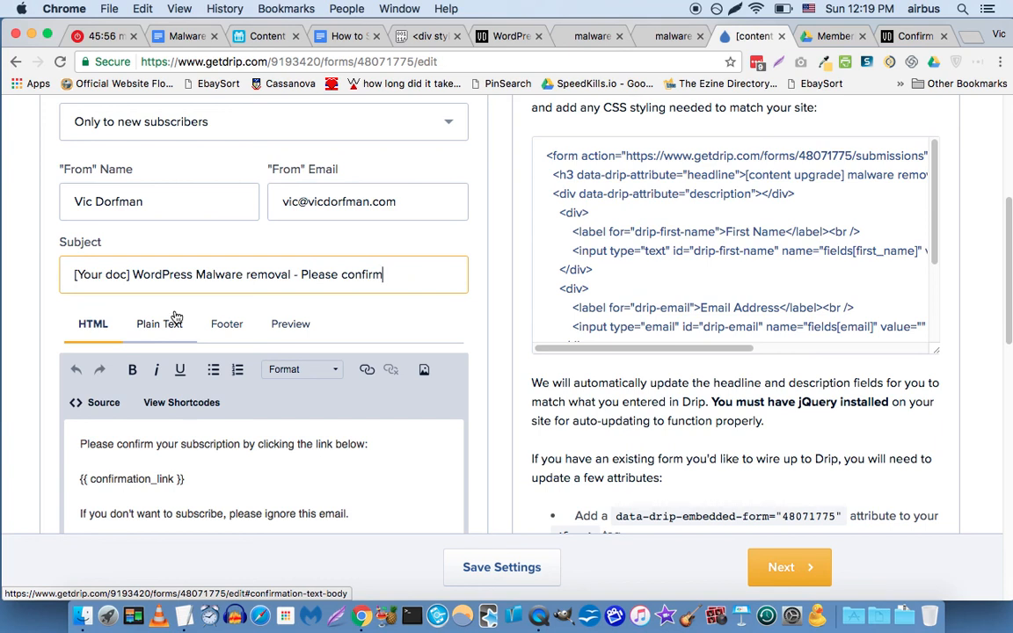
left_click(105, 274)
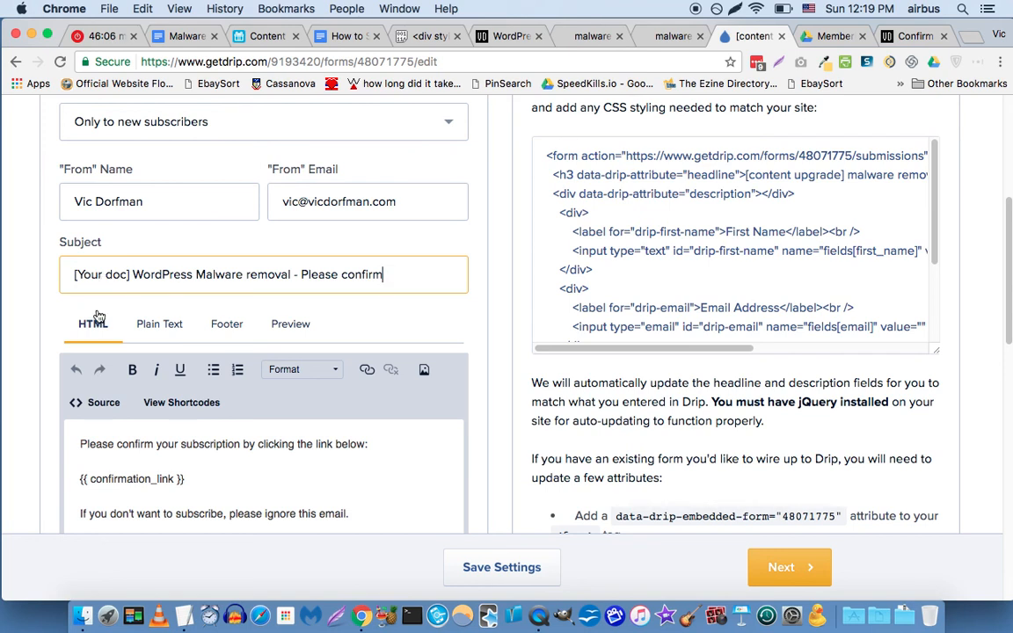
scroll(57, 325, "down", 2)
scroll(59, 378, "down", 1)
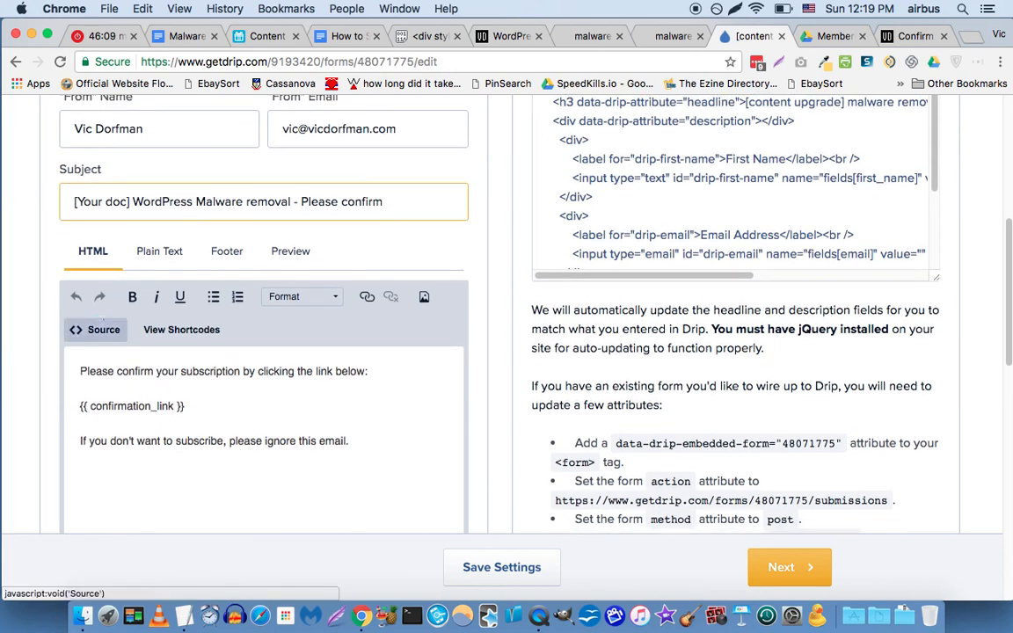
Scroll the content-upgrades tutorial down to the pastebin link in step 36.
left_click(344, 40)
scroll(231, 379, "down", 5)
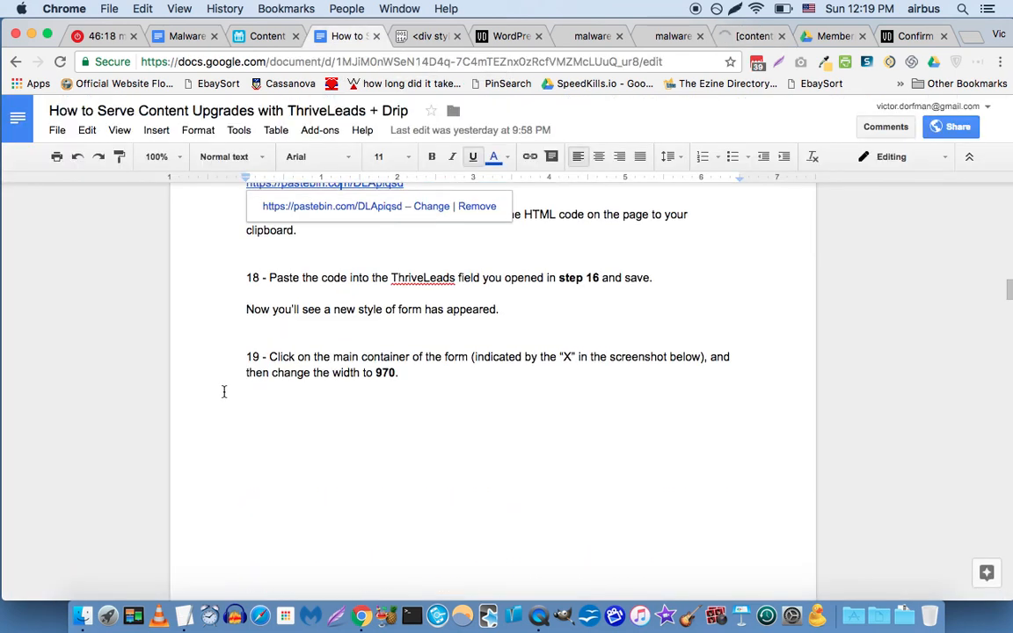
scroll(224, 391, "down", 3)
scroll(224, 392, "down", 12)
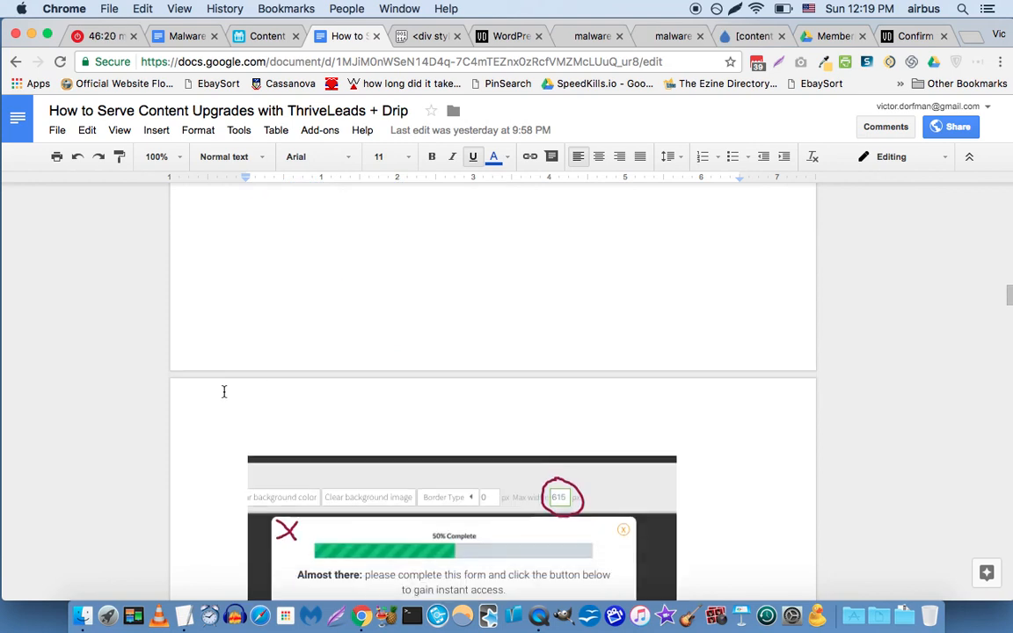
scroll(223, 391, "down", 20)
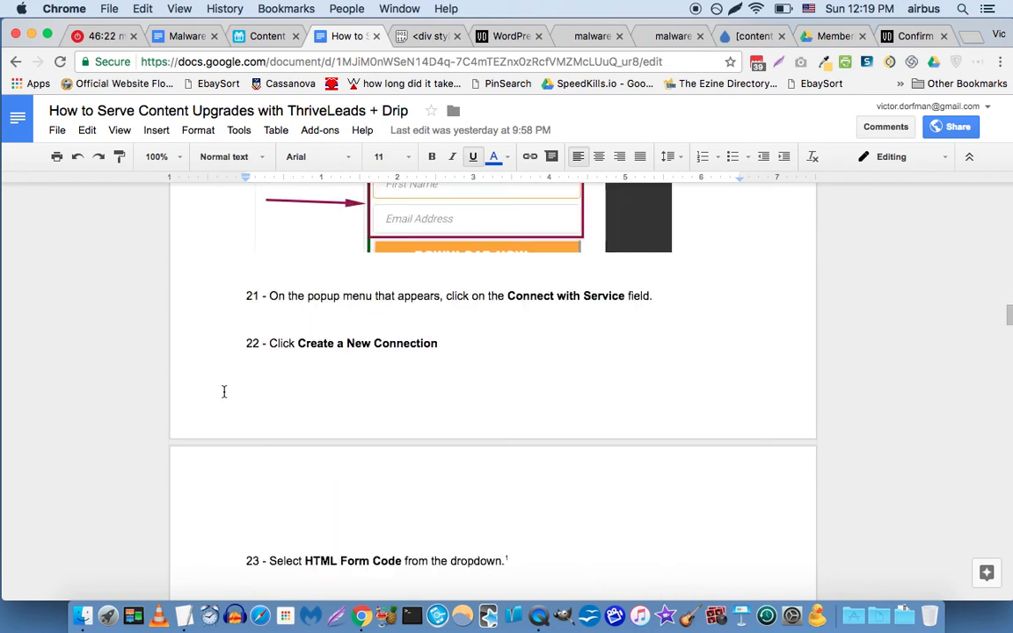
scroll(224, 391, "down", 20)
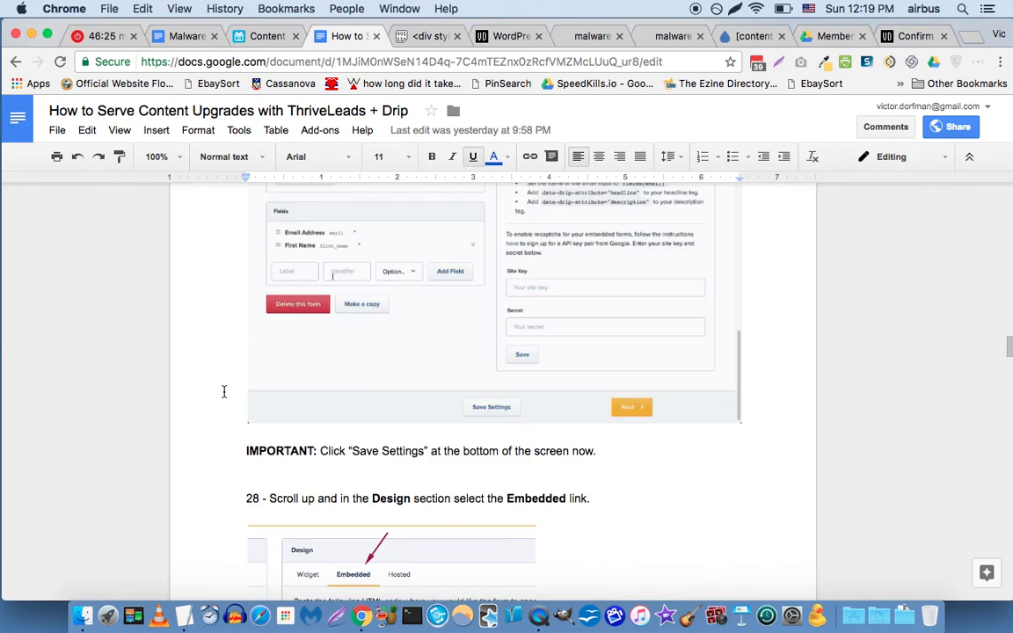
scroll(224, 391, "down", 5)
scroll(223, 392, "down", 15)
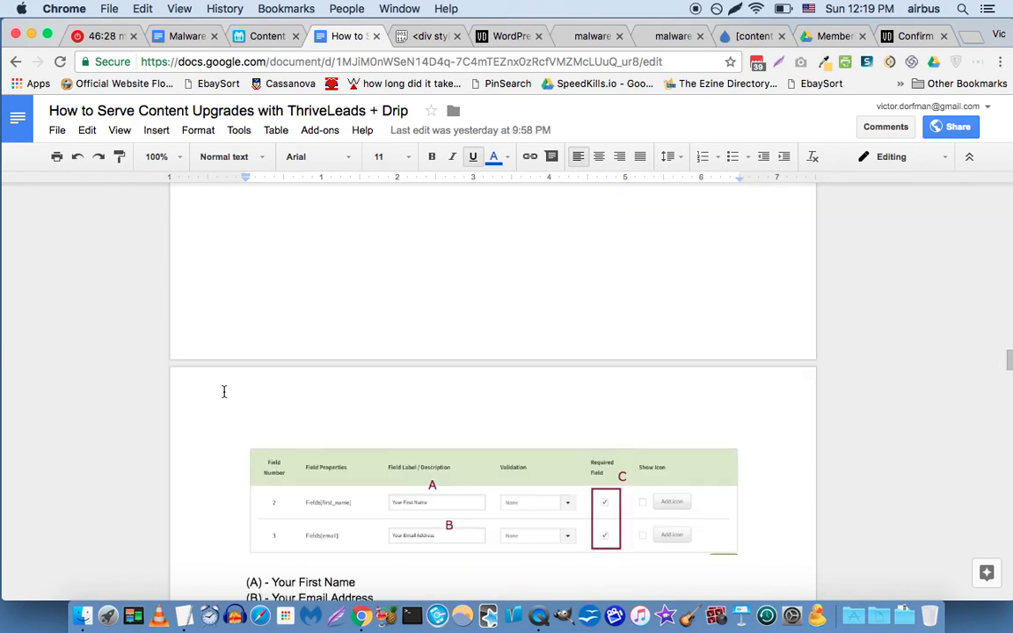
scroll(223, 392, "down", 10)
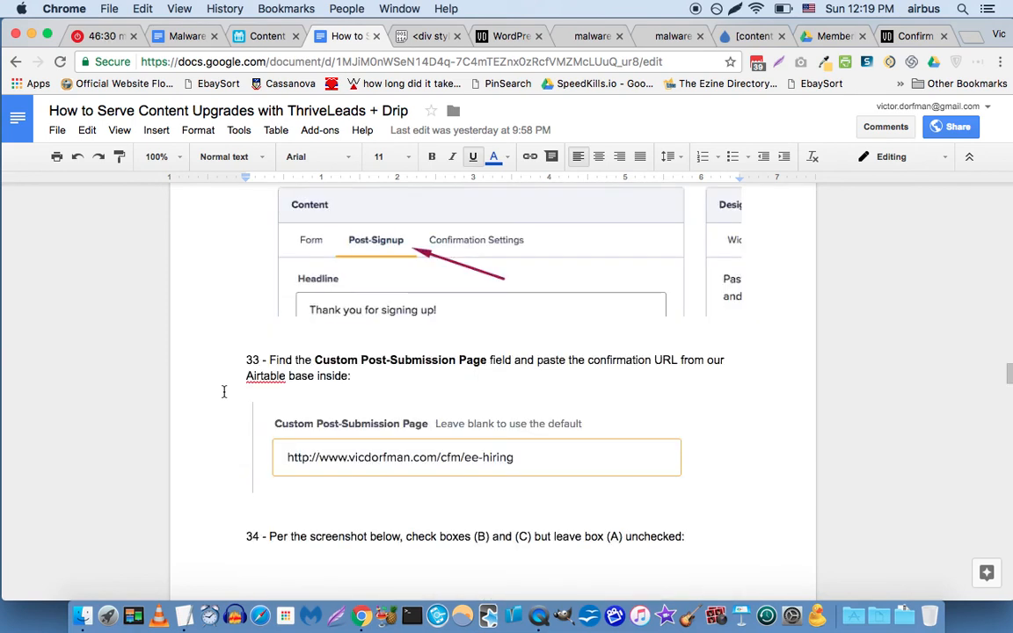
scroll(224, 391, "down", 18)
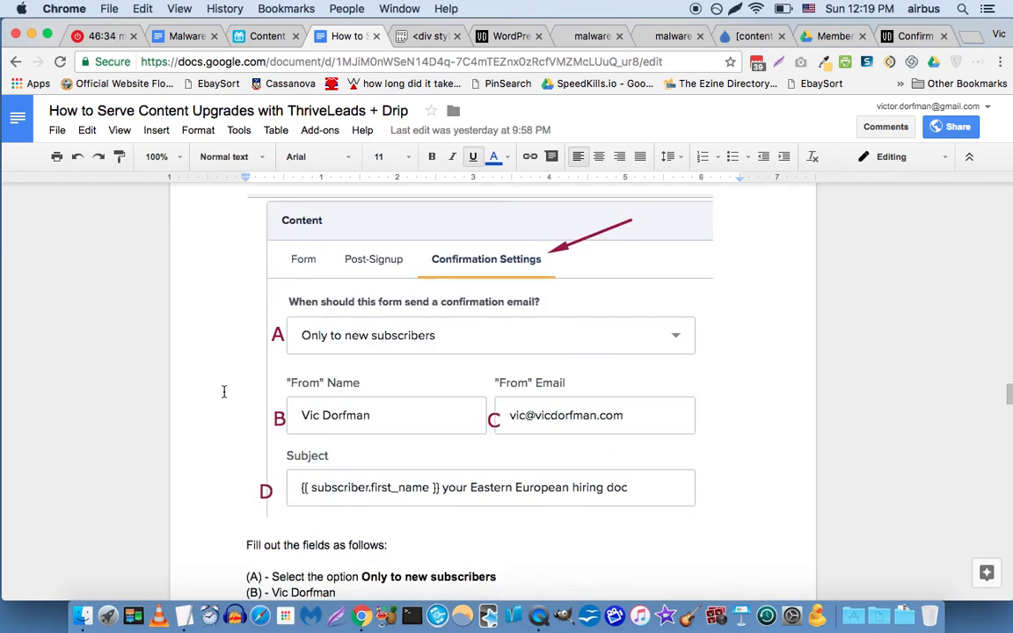
scroll(223, 391, "down", 10)
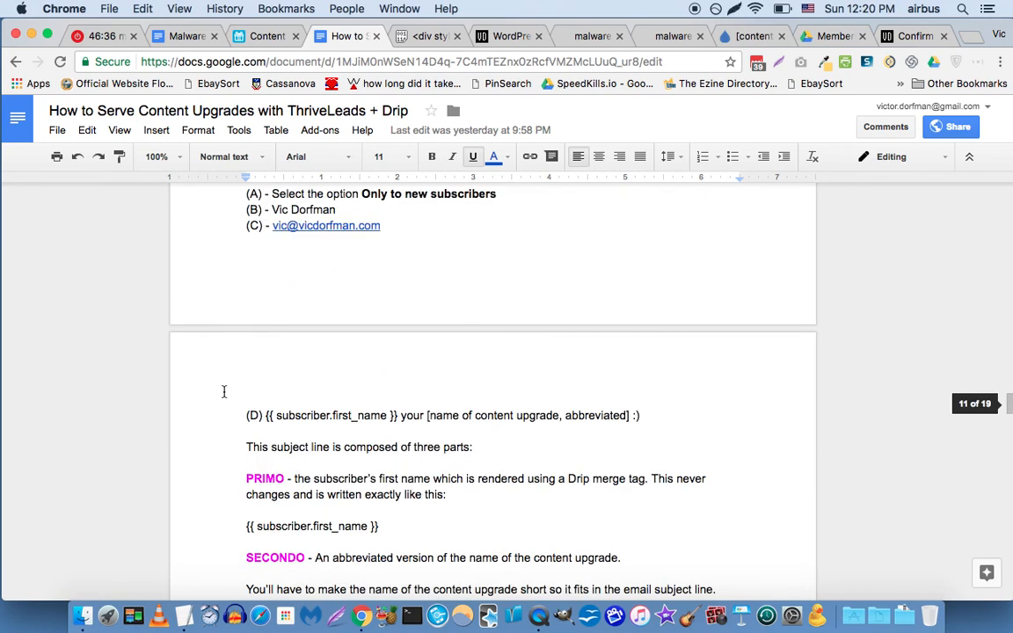
scroll(223, 392, "down", 3)
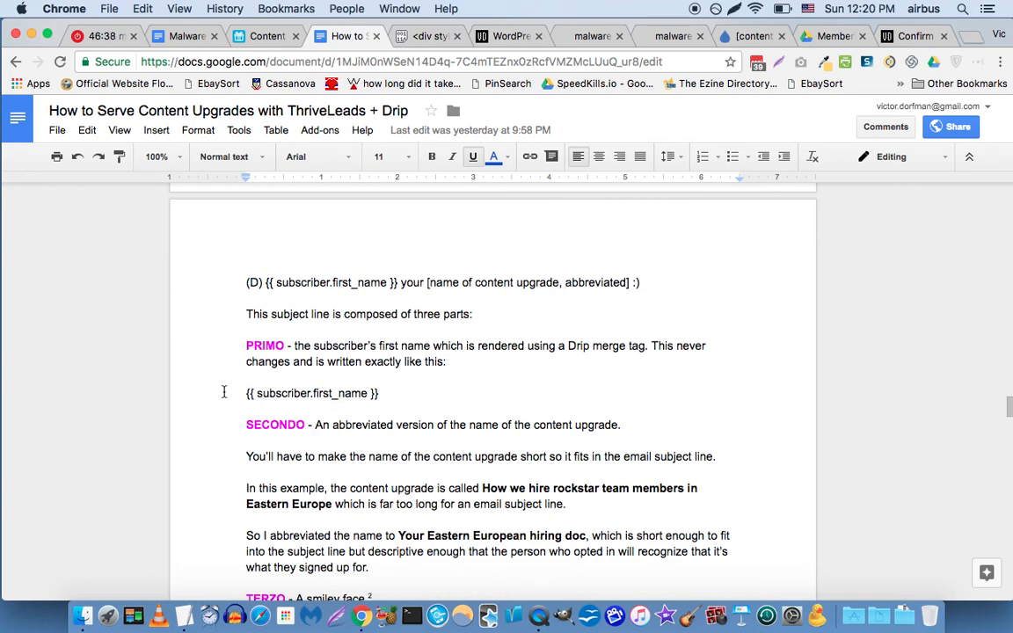
scroll(223, 391, "down", 3)
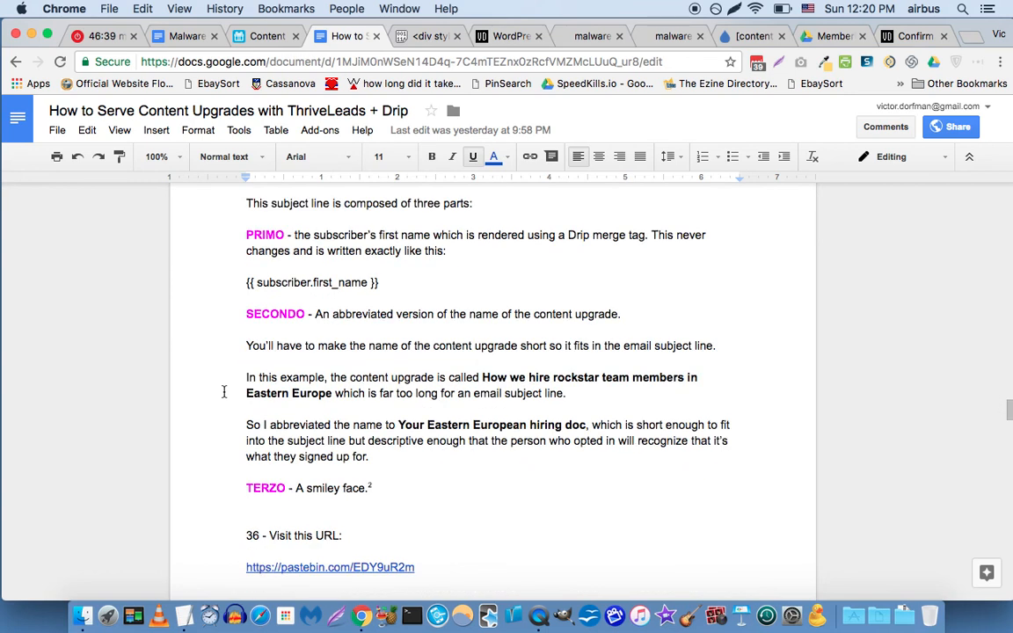
scroll(223, 391, "down", 2)
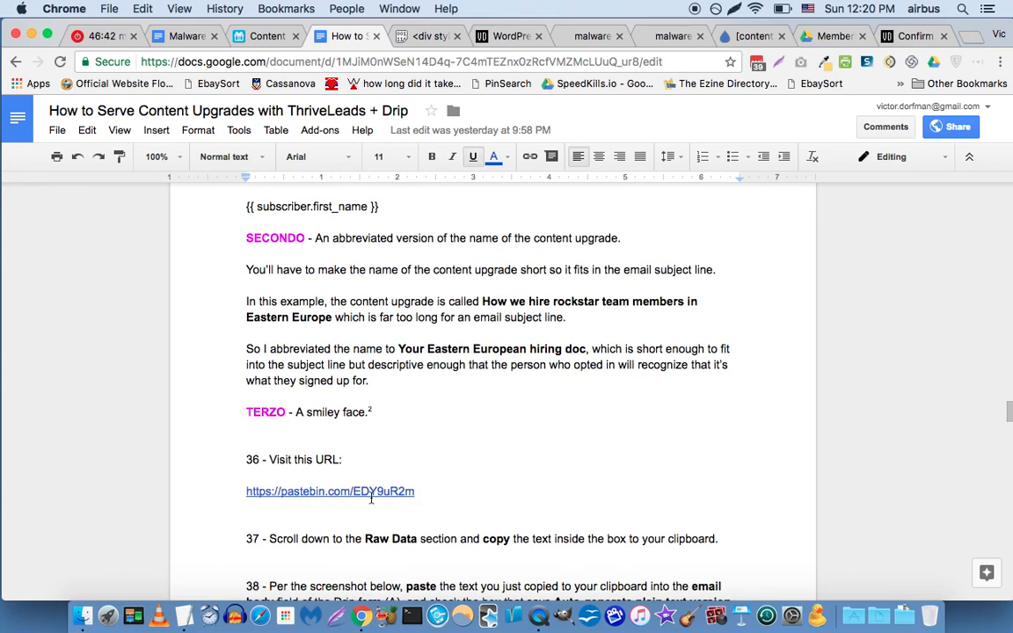
left_click(374, 495)
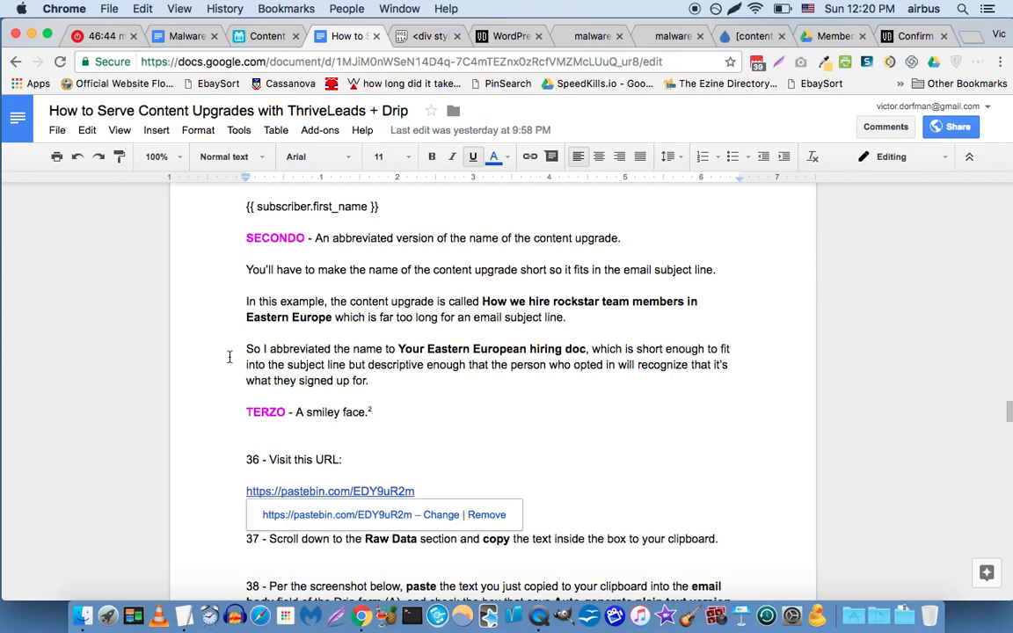
Open pastebin.com/EDY9uR2m from step 36 in a new tab.
scroll(220, 335, "up", 8)
scroll(220, 335, "up", 9)
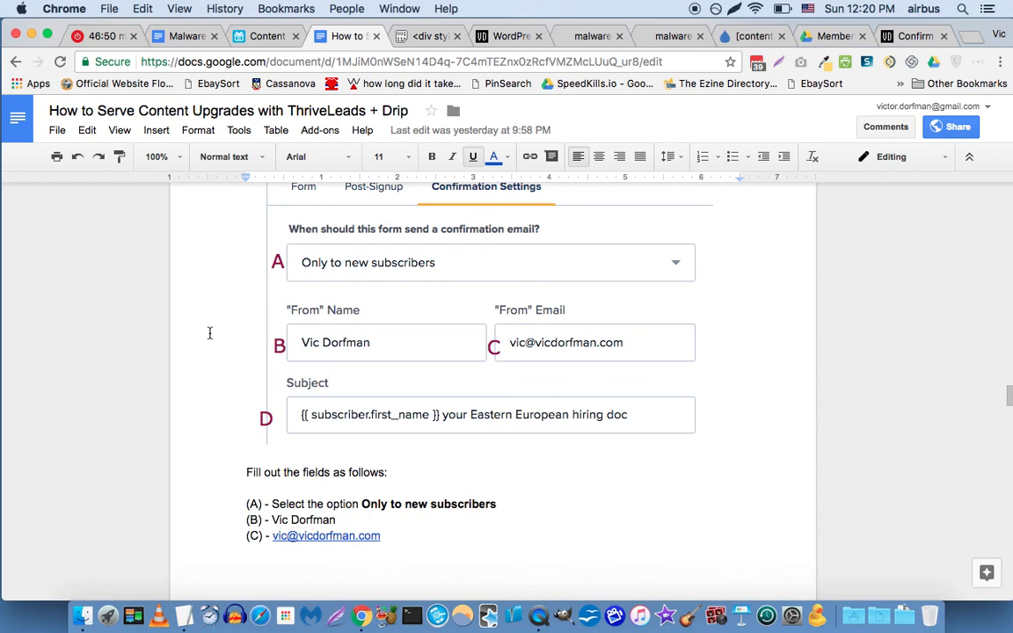
scroll(211, 333, "up", 6)
scroll(208, 334, "up", 4)
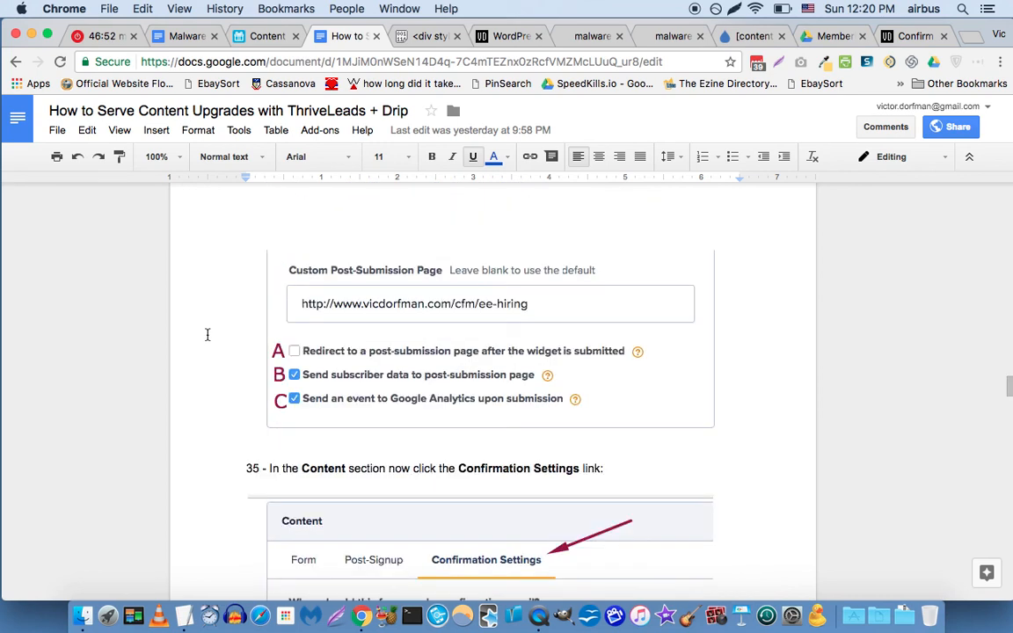
scroll(207, 334, "up", 8)
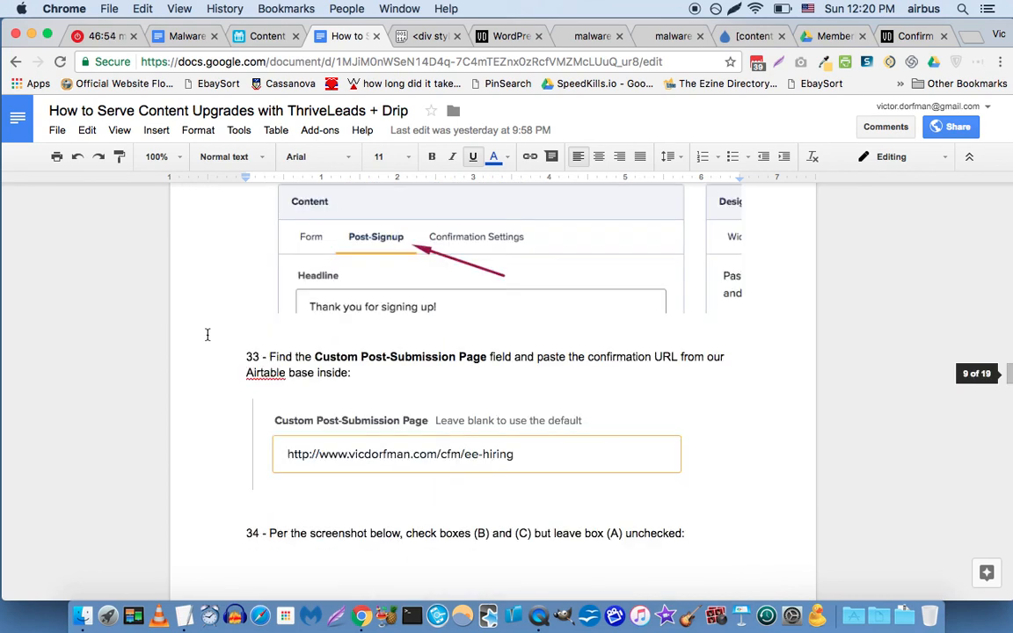
scroll(207, 334, "up", 1)
scroll(208, 334, "up", 1)
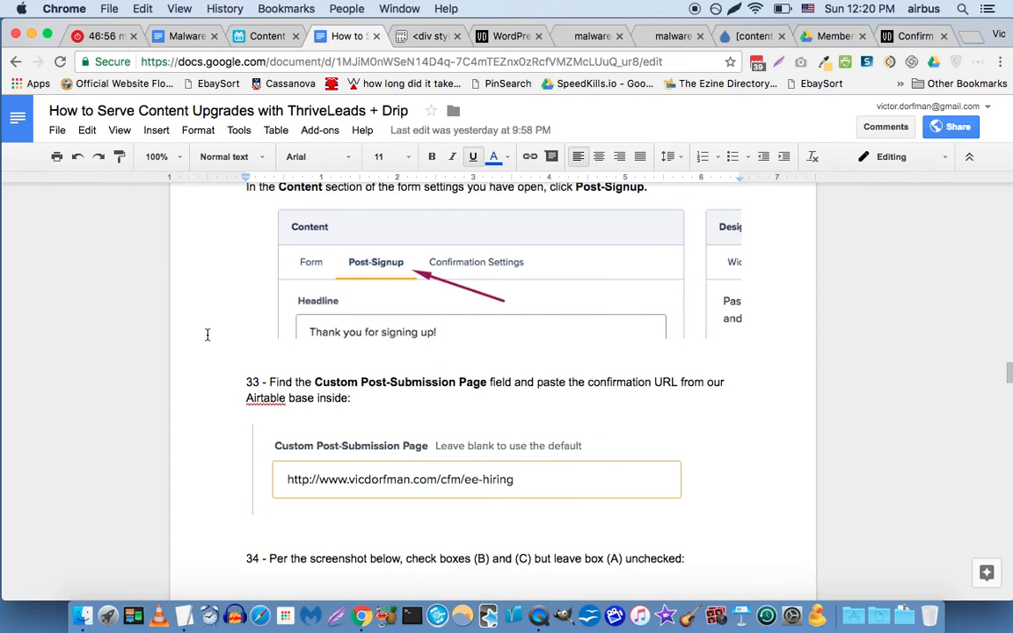
scroll(207, 334, "down", 1)
scroll(207, 335, "down", 5)
scroll(207, 334, "down", 10)
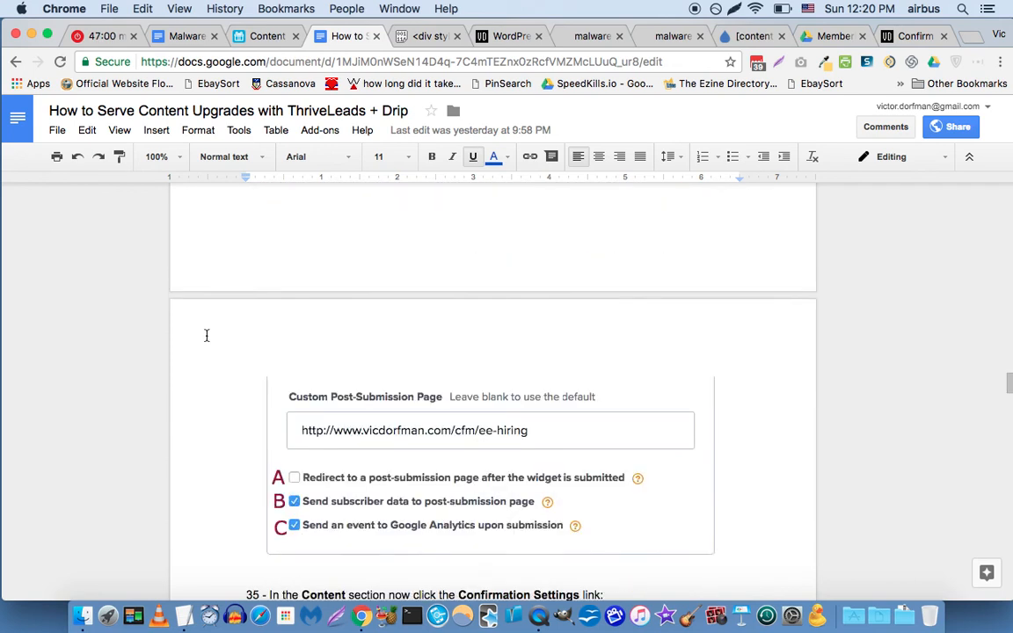
scroll(206, 335, "down", 15)
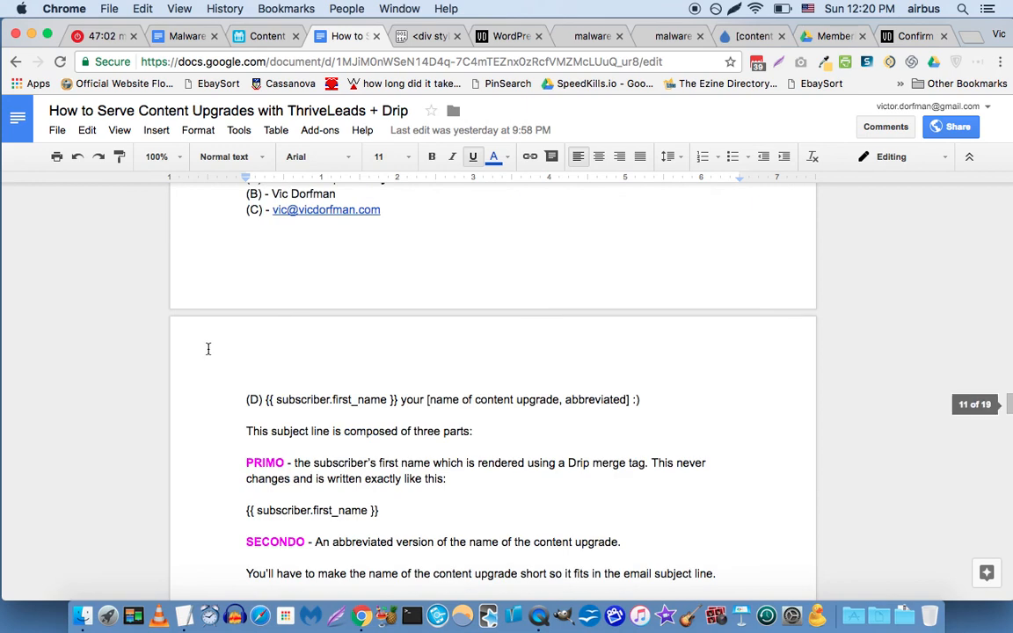
scroll(227, 411, "down", 2)
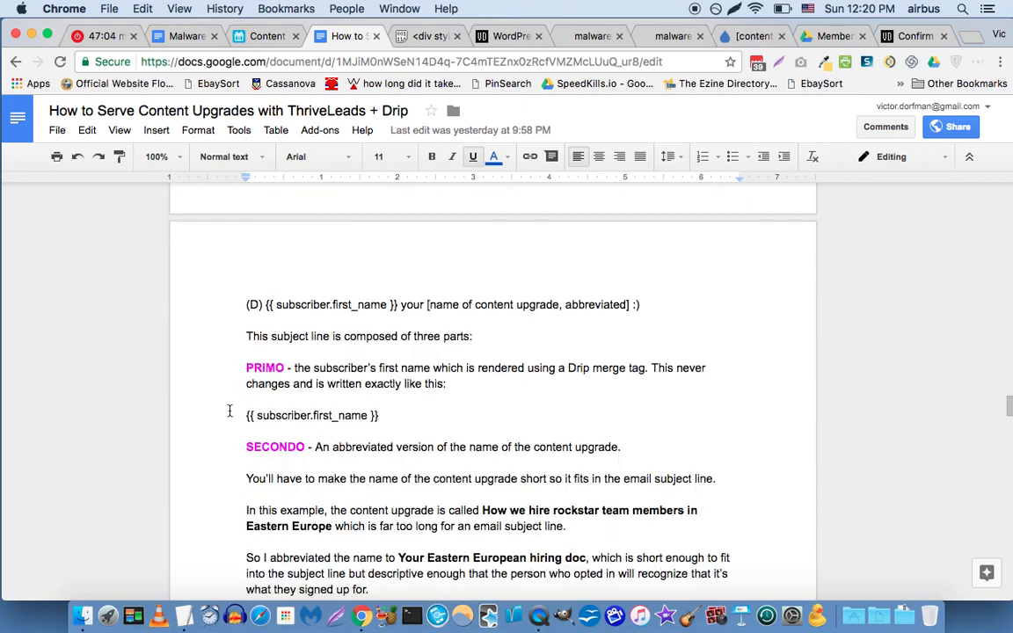
scroll(230, 411, "down", 5)
left_click(329, 509)
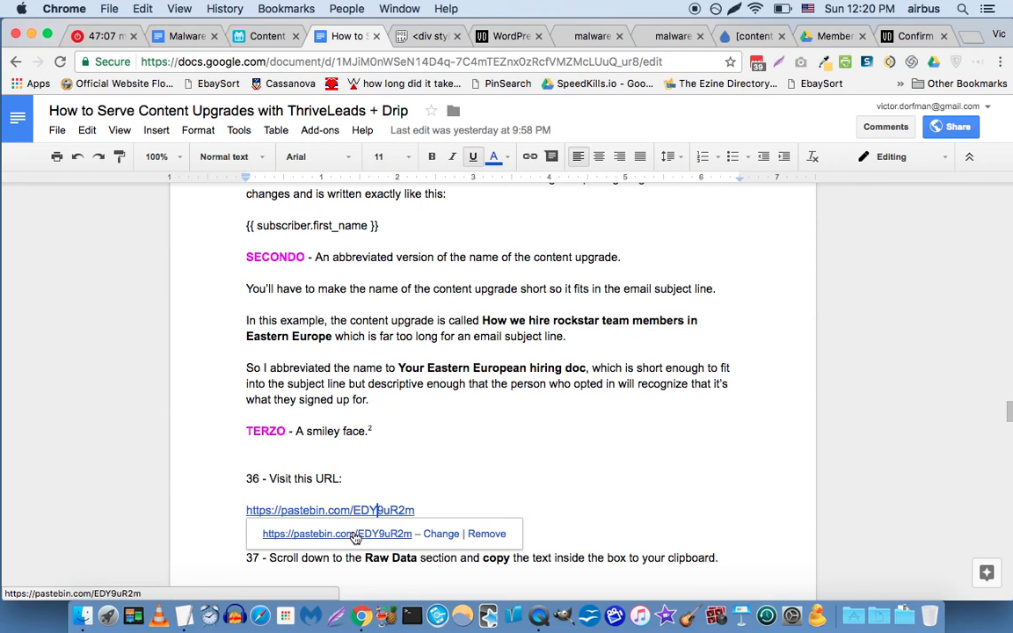
left_click(337, 534)
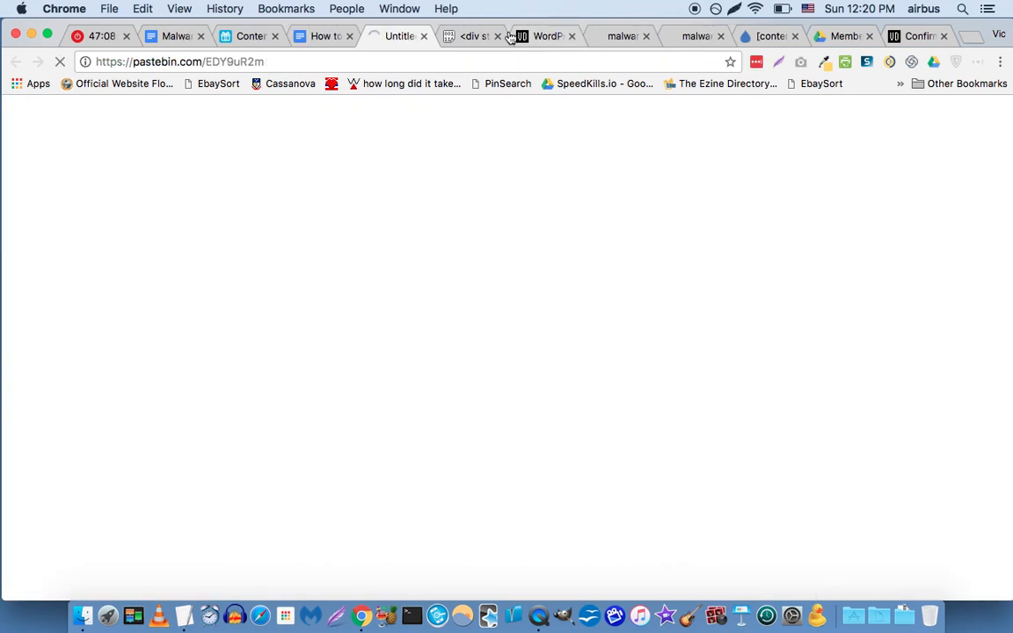
Copy all the RAW Paste Data confirmation-email text from paste EDY9uR2m, then close the paste.
left_click(497, 36)
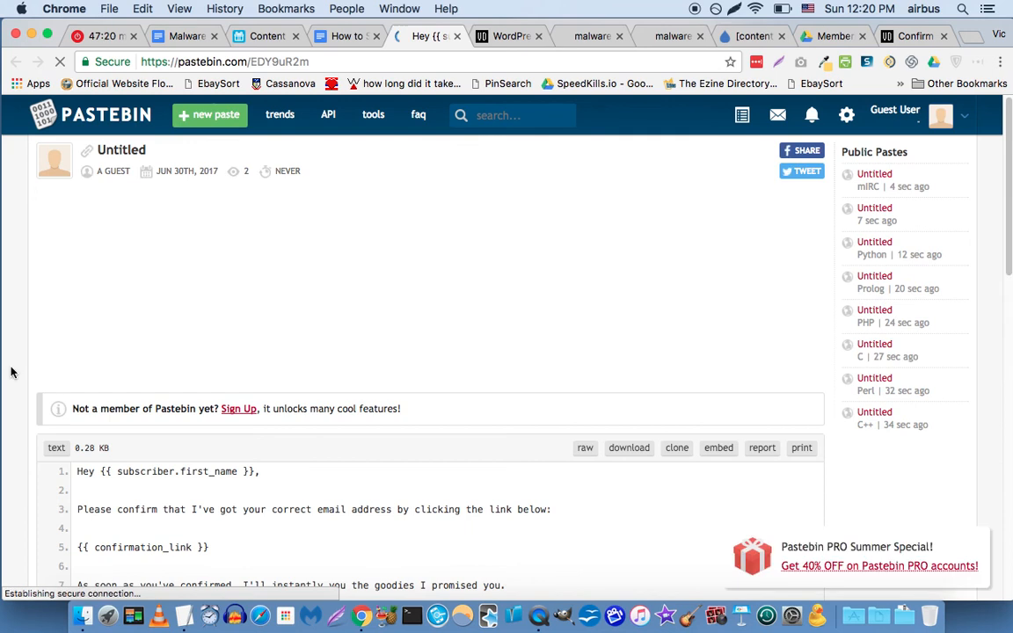
scroll(7, 396, "down", 2)
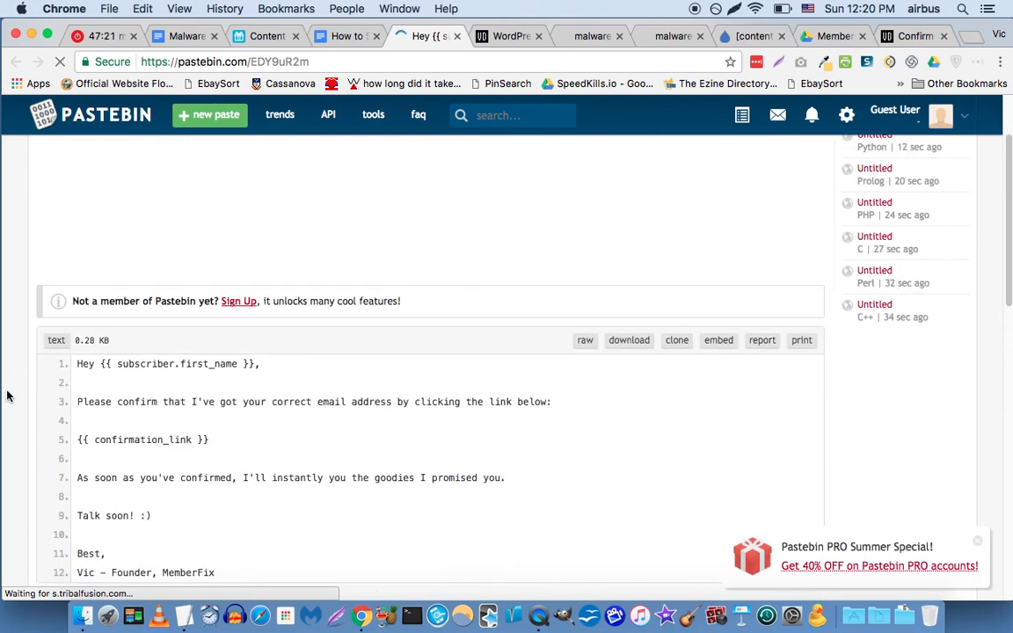
scroll(135, 368, "down", 5)
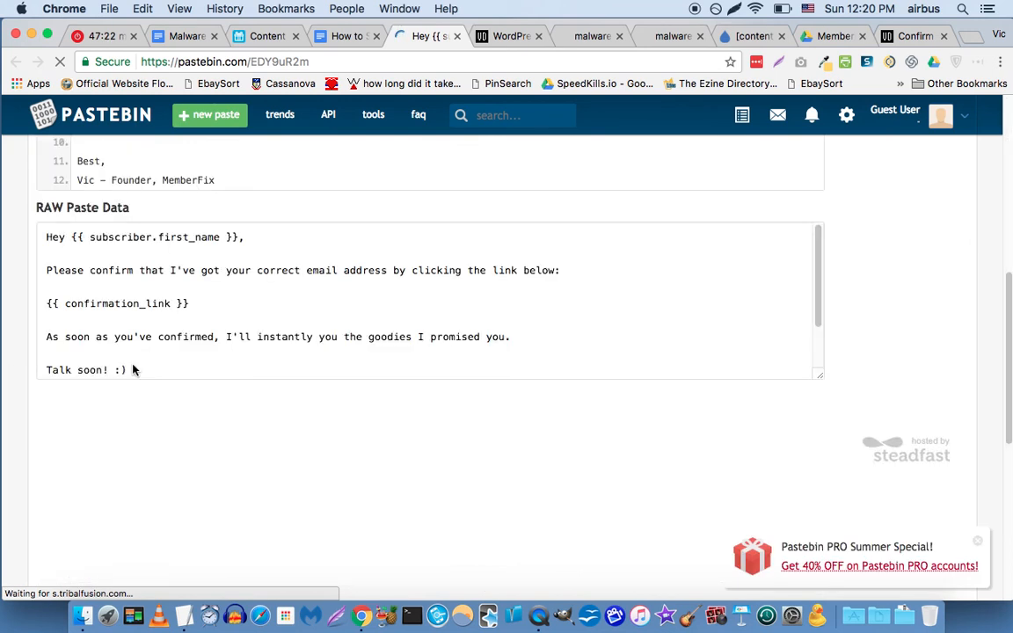
left_click(189, 292)
scroll(170, 317, "down", 3)
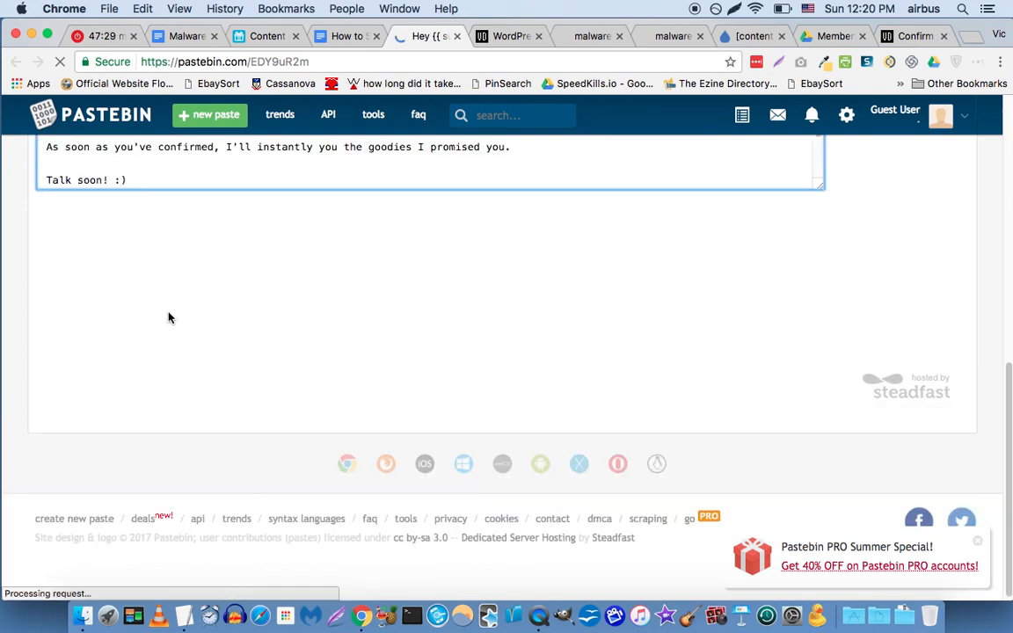
key("super+a")
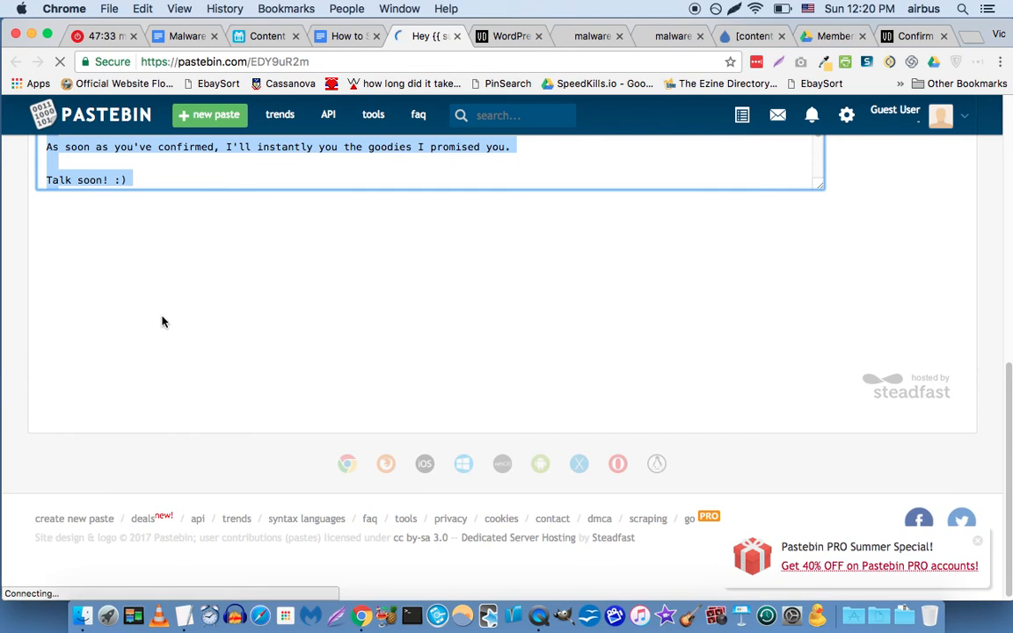
key("super+t")
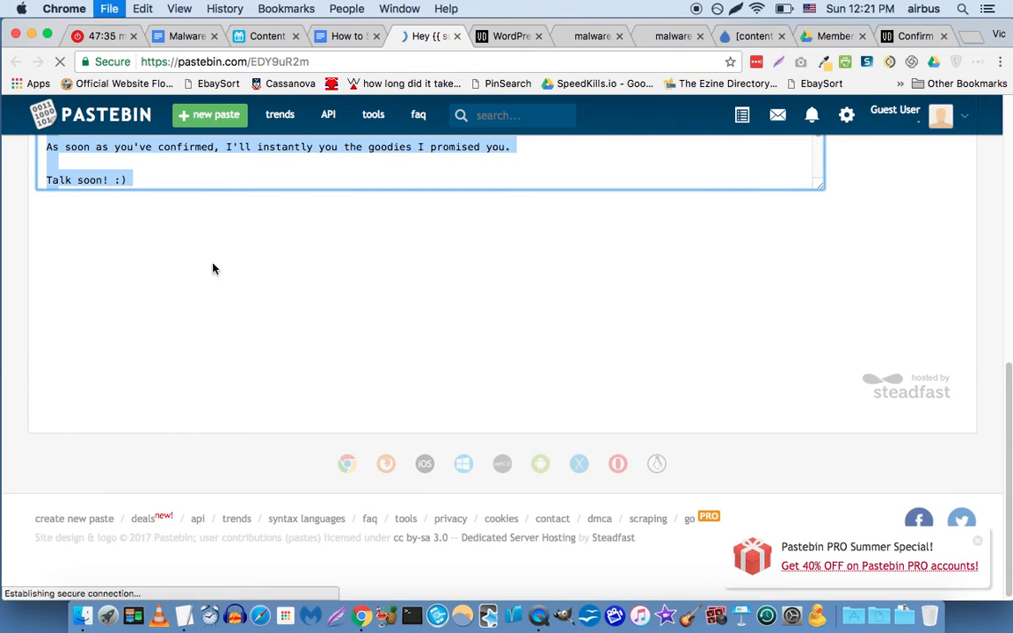
key("super+w")
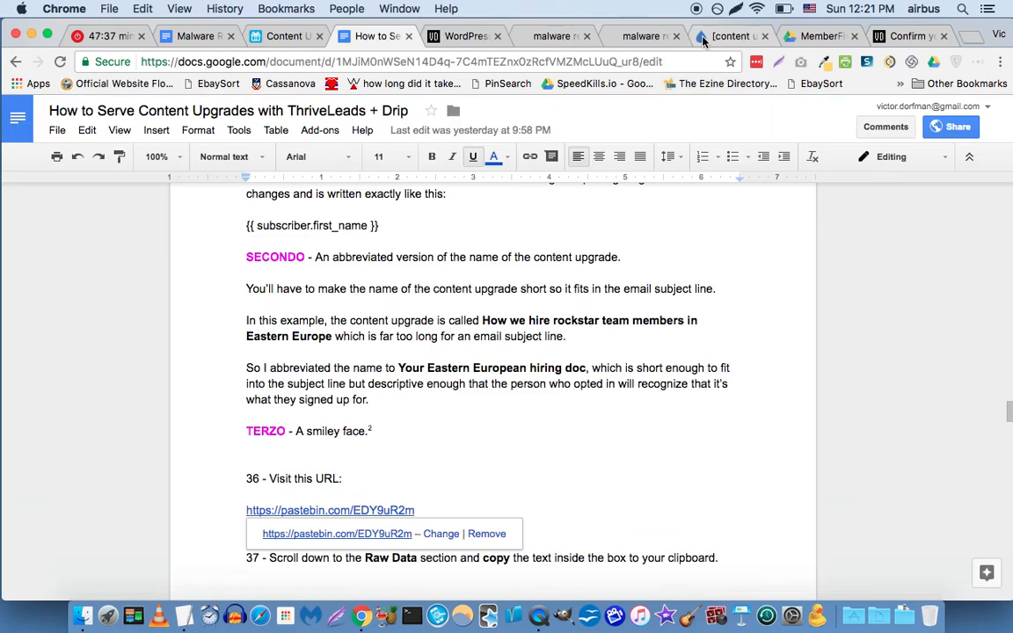
Replace the confirmation email body with the pasted template, add 'send' after 'instantly', and save.
left_click(704, 41)
left_click(280, 391)
key("super+a")
key("super+v")
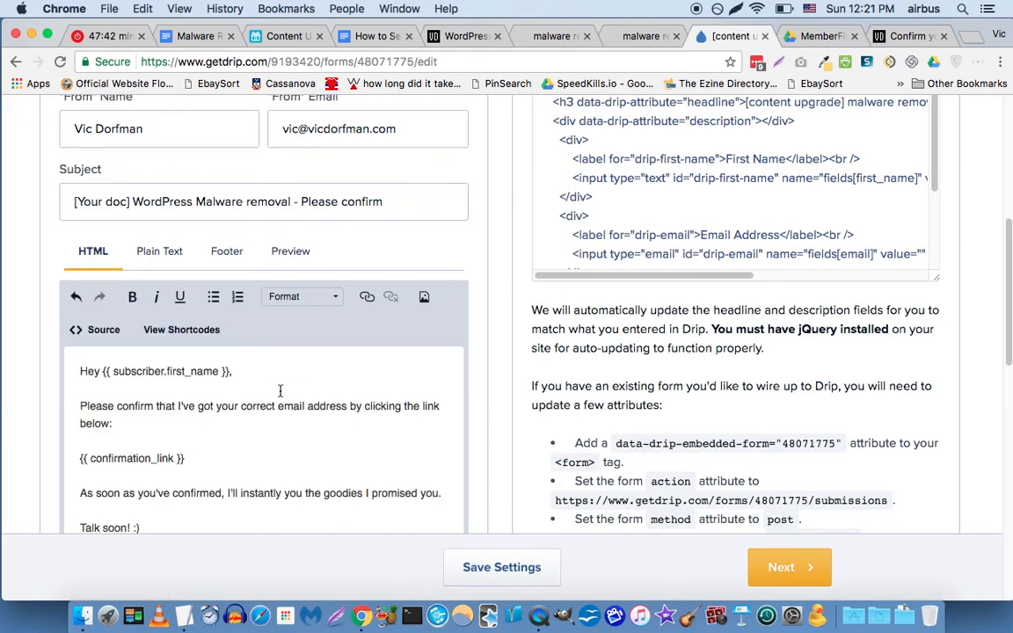
scroll(45, 370, "down", 1)
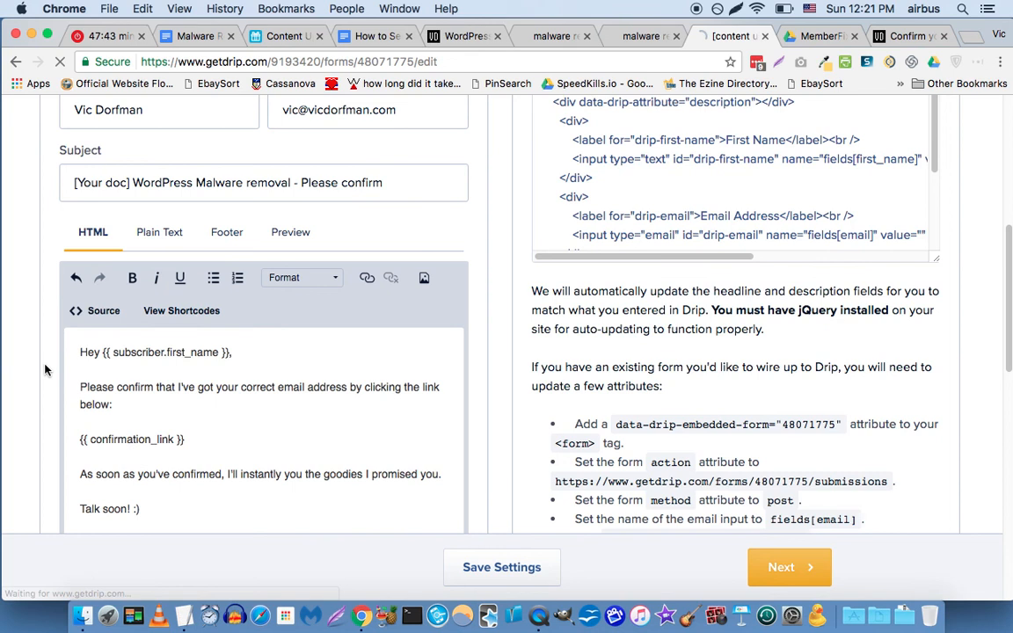
scroll(46, 370, "down", 2)
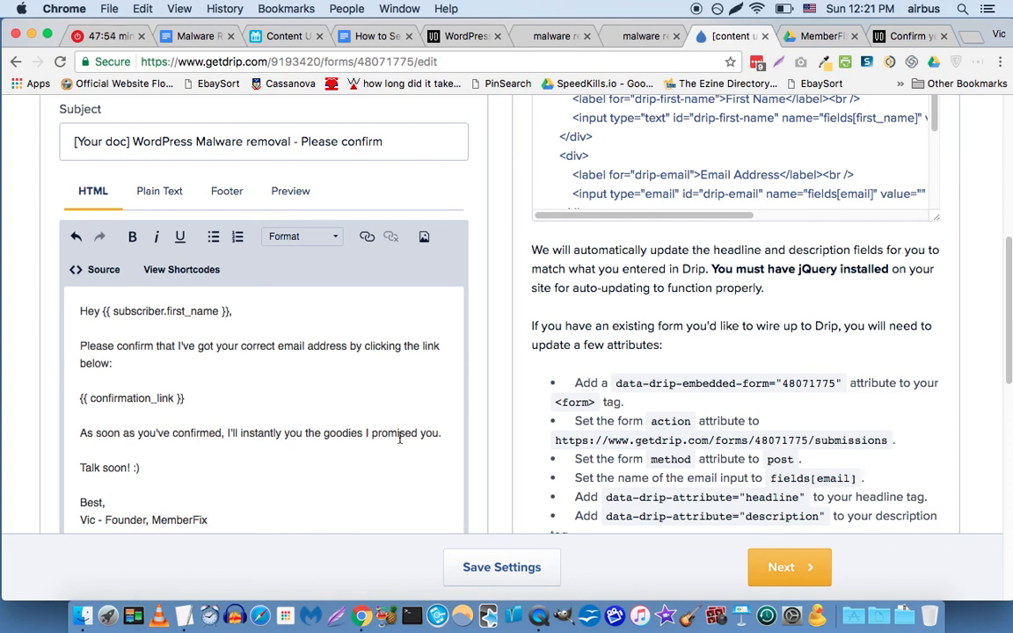
type("send")
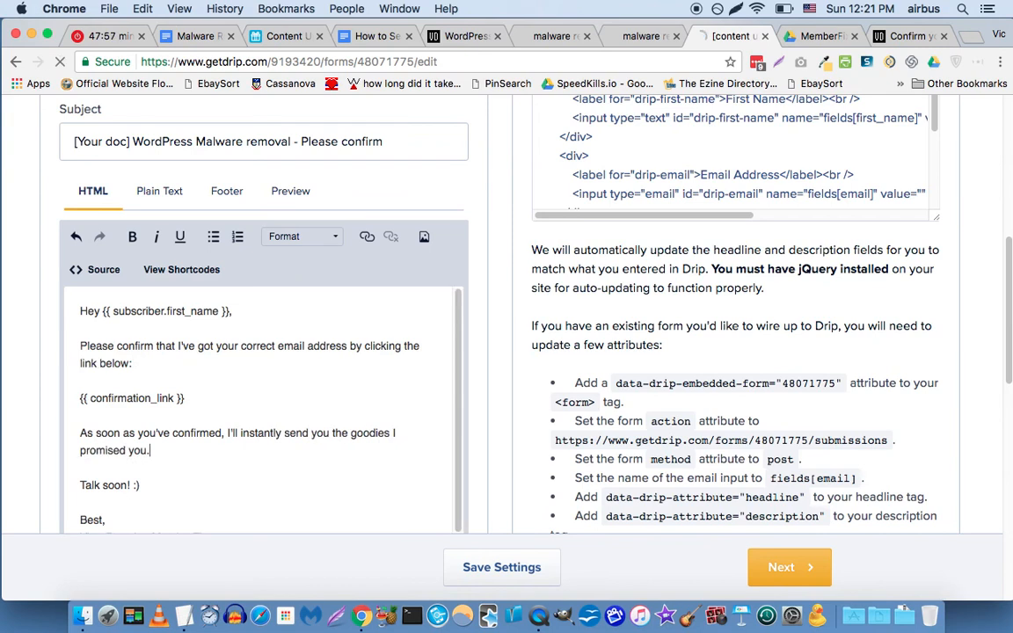
scroll(373, 445, "down", 3)
scroll(373, 448, "down", 3)
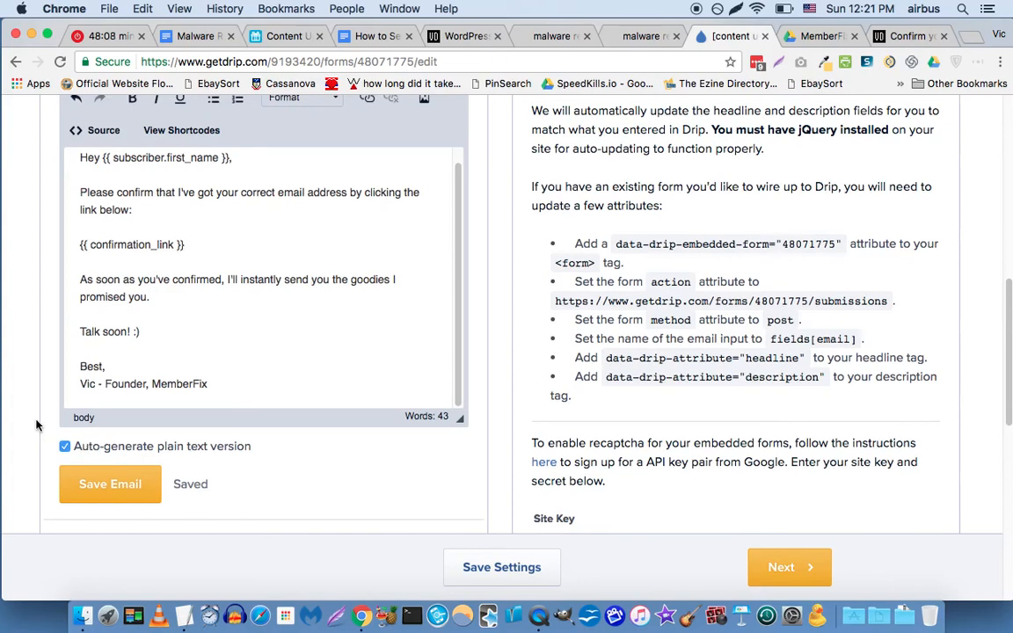
scroll(79, 432, "up", 3)
scroll(85, 450, "down", 1)
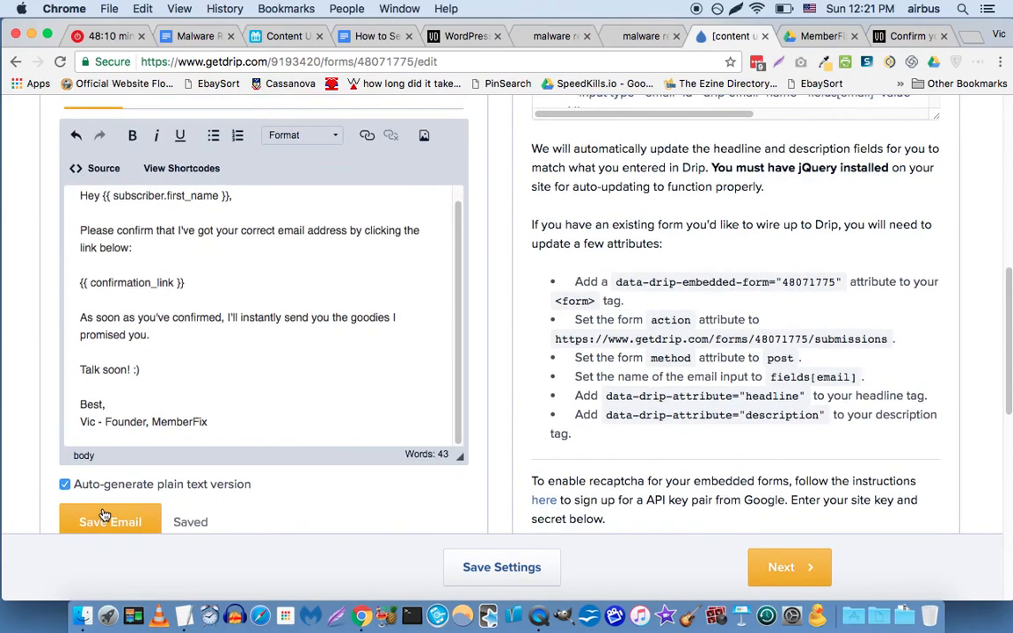
left_click(104, 517)
Look over the form's post-signup settings.
scroll(43, 359, "up", 5)
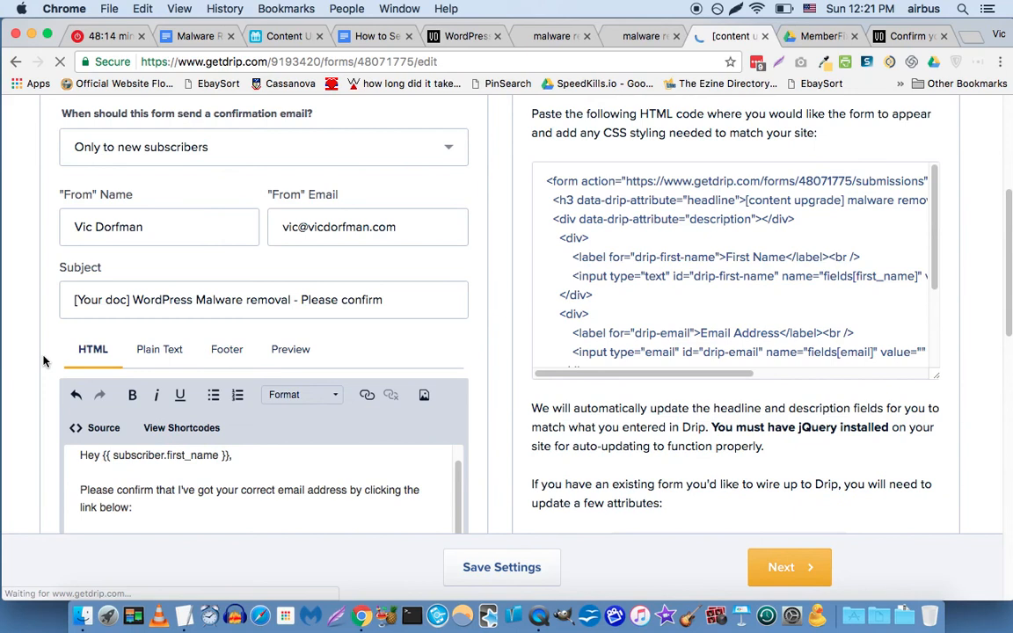
scroll(44, 361, "up", 3)
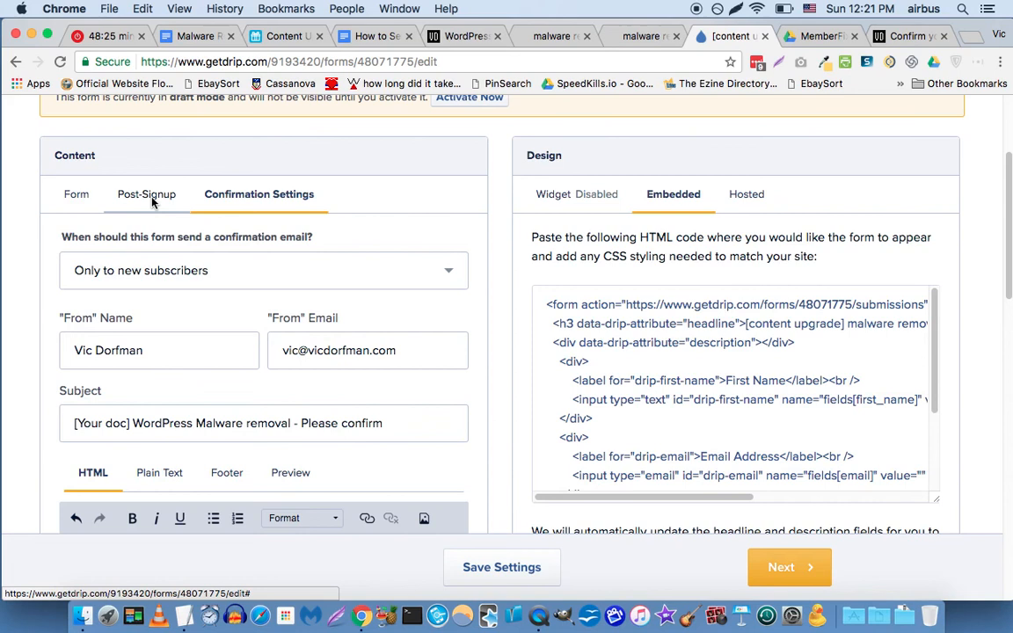
left_click(152, 203)
scroll(45, 331, "down", 1)
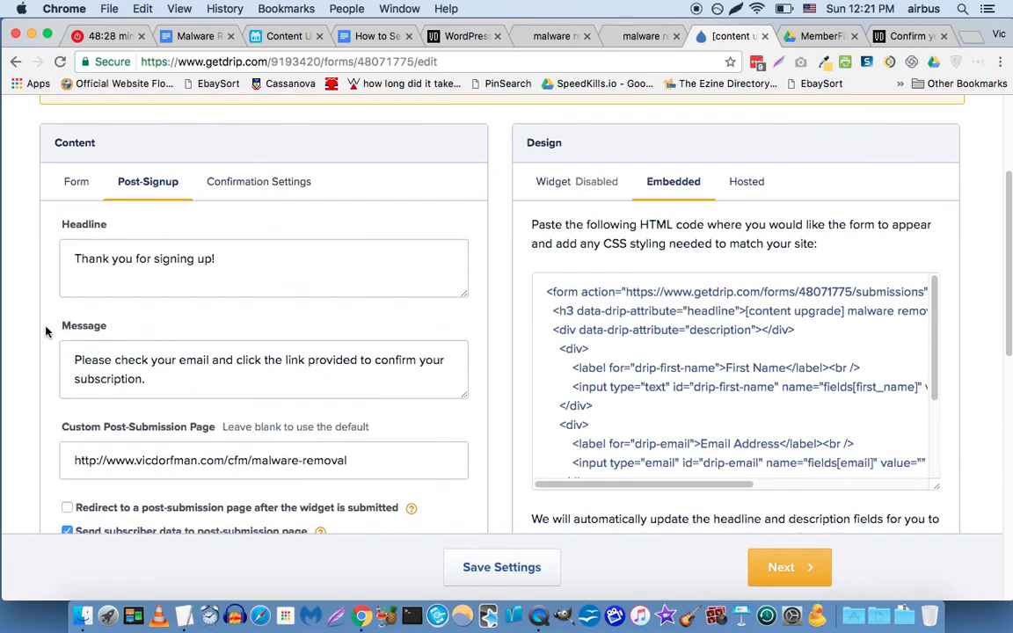
scroll(45, 332, "down", 2)
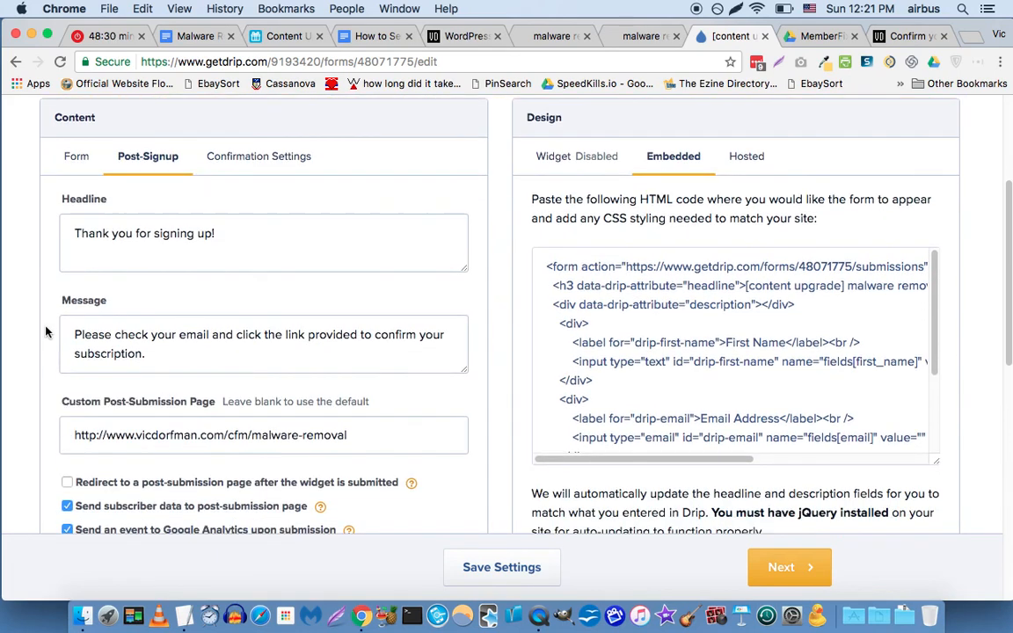
scroll(46, 332, "down", 3)
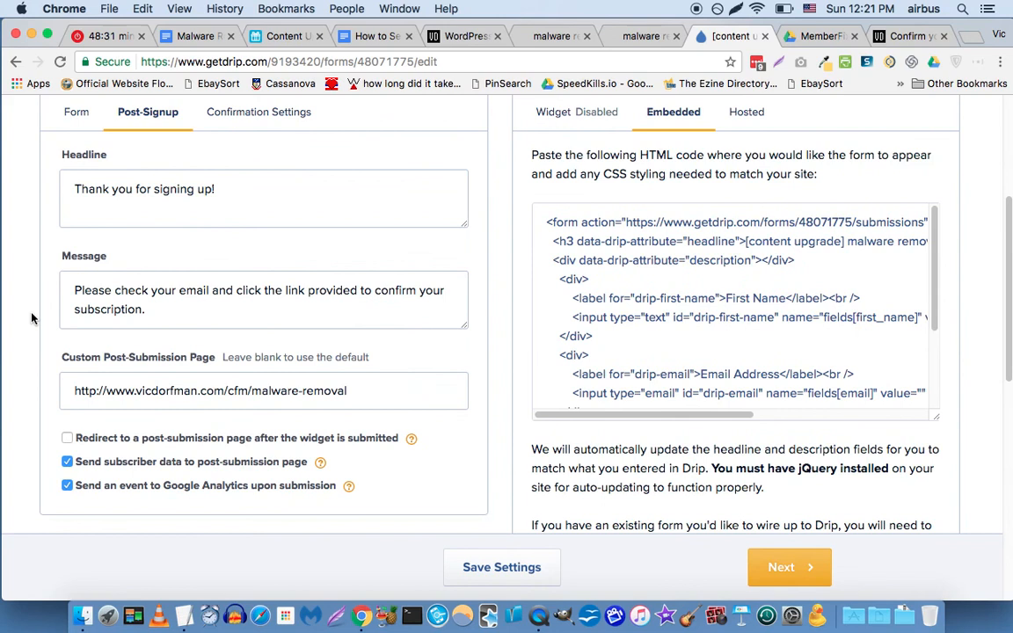
scroll(31, 318, "down", 2)
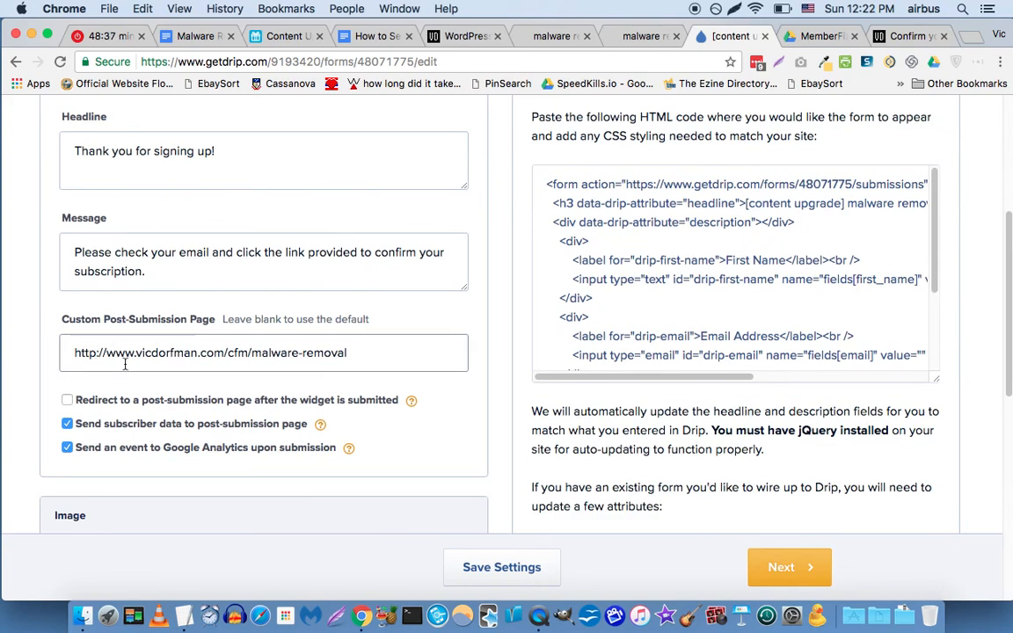
scroll(88, 351, "down", 2)
scroll(59, 339, "up", 5)
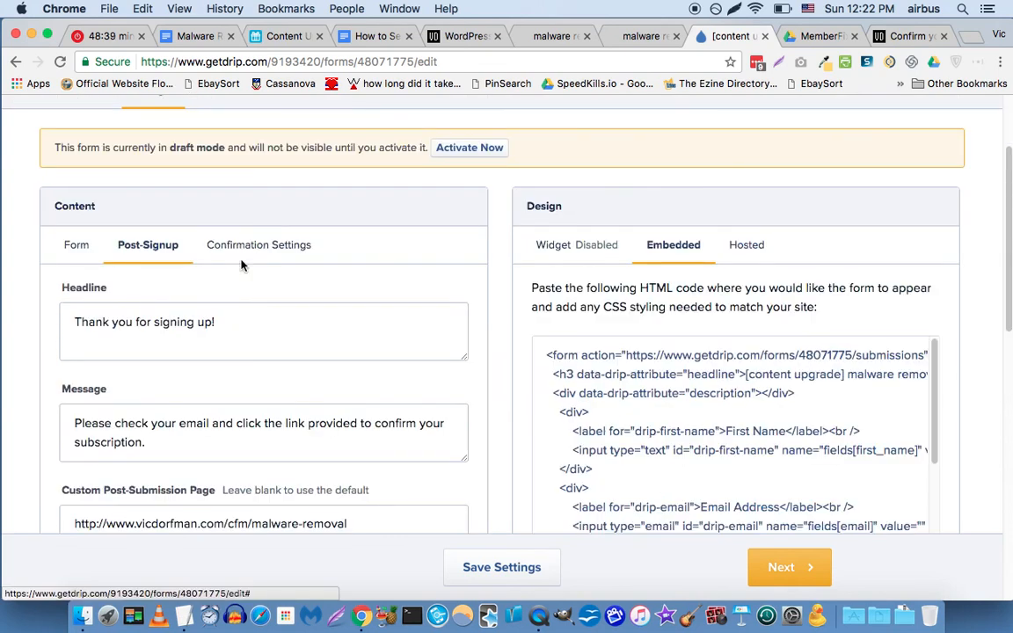
Scroll the Confirmation Settings down to the empty Custom Post-Confirmation Page field.
left_click(282, 246)
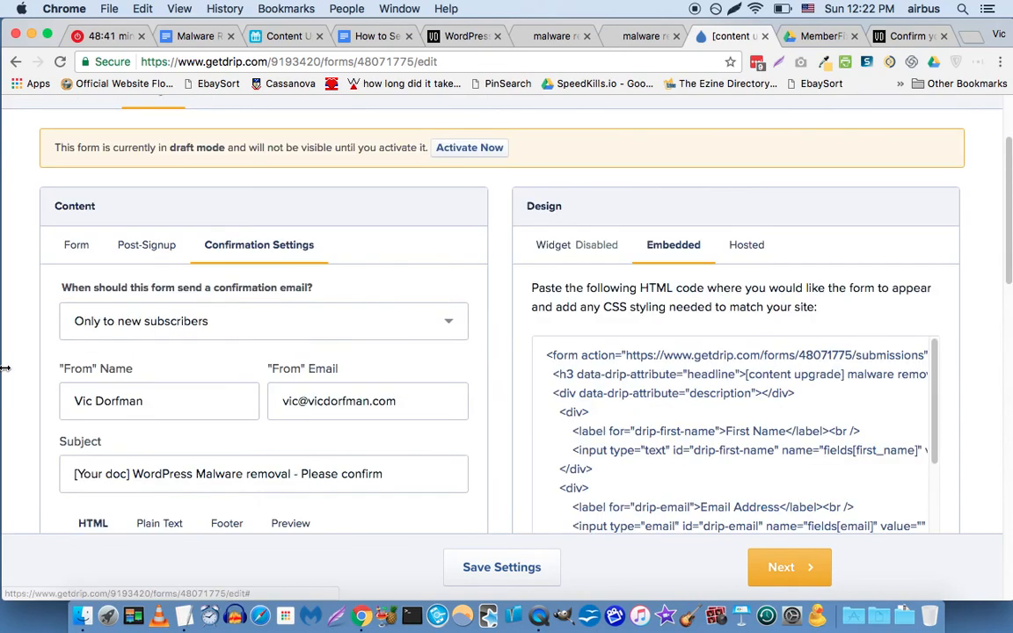
scroll(9, 365, "down", 1)
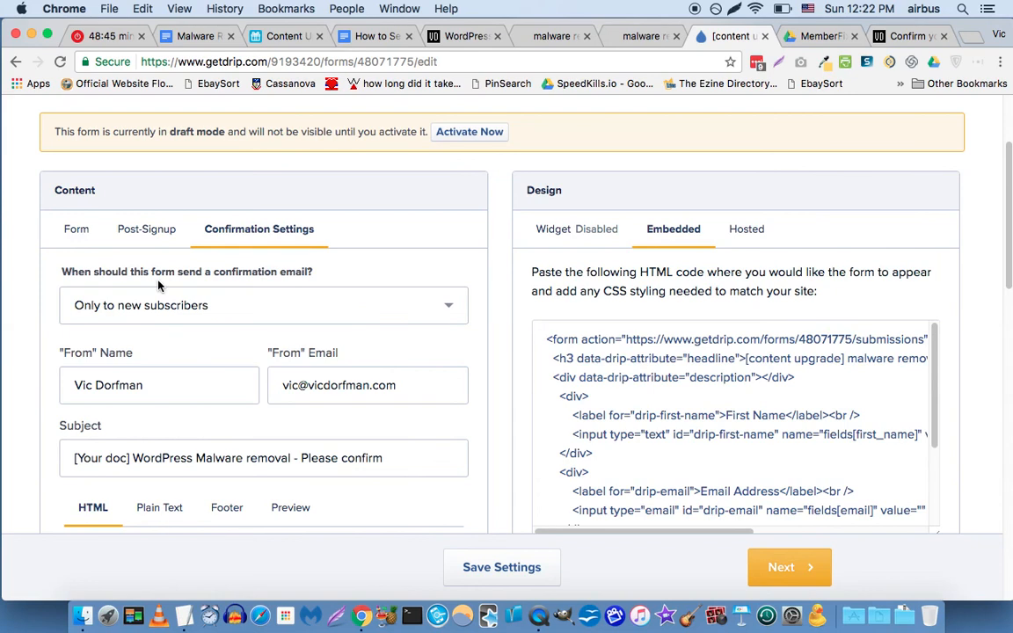
scroll(49, 343, "down", 6)
scroll(47, 341, "down", 10)
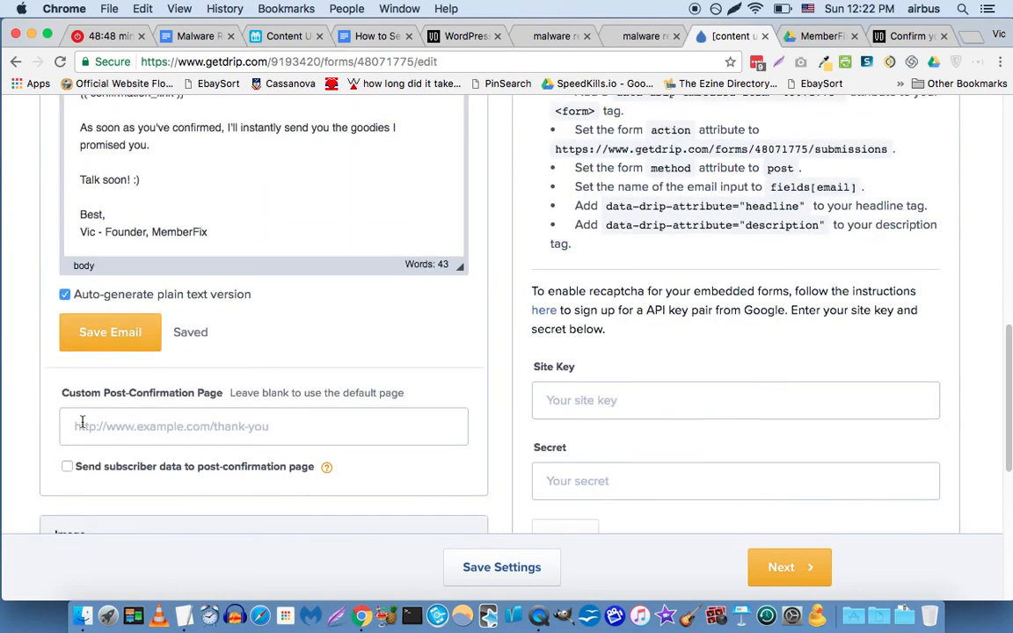
scroll(82, 423, "down", 1)
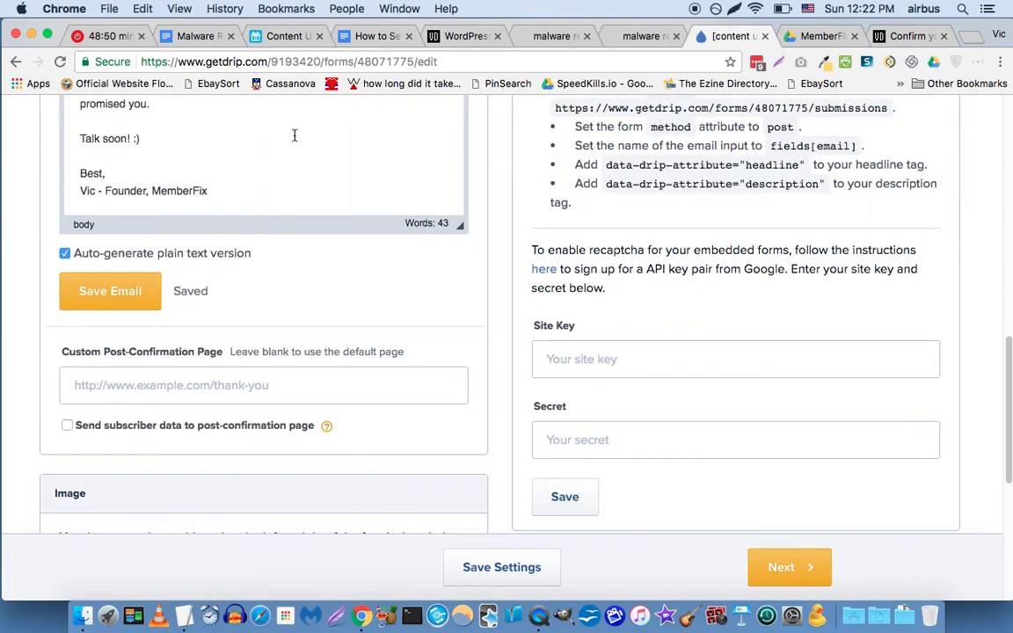
Set Custom Post-Confirmation Page to the malware removal row's Google Docs Asset URL and save settings.
left_click(289, 36)
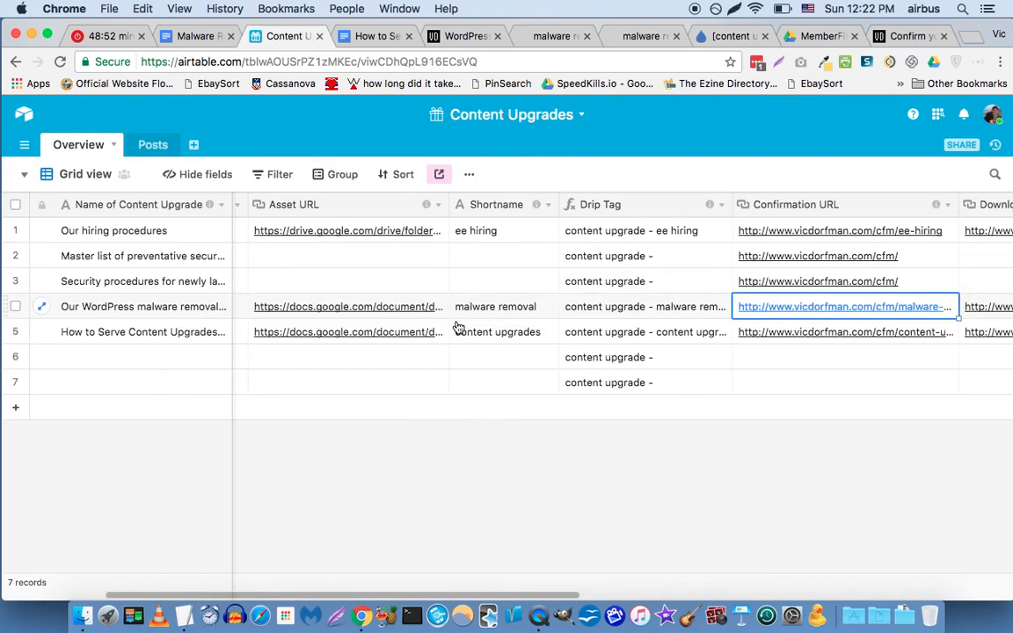
key("Left")
key("Left")
key("Left")
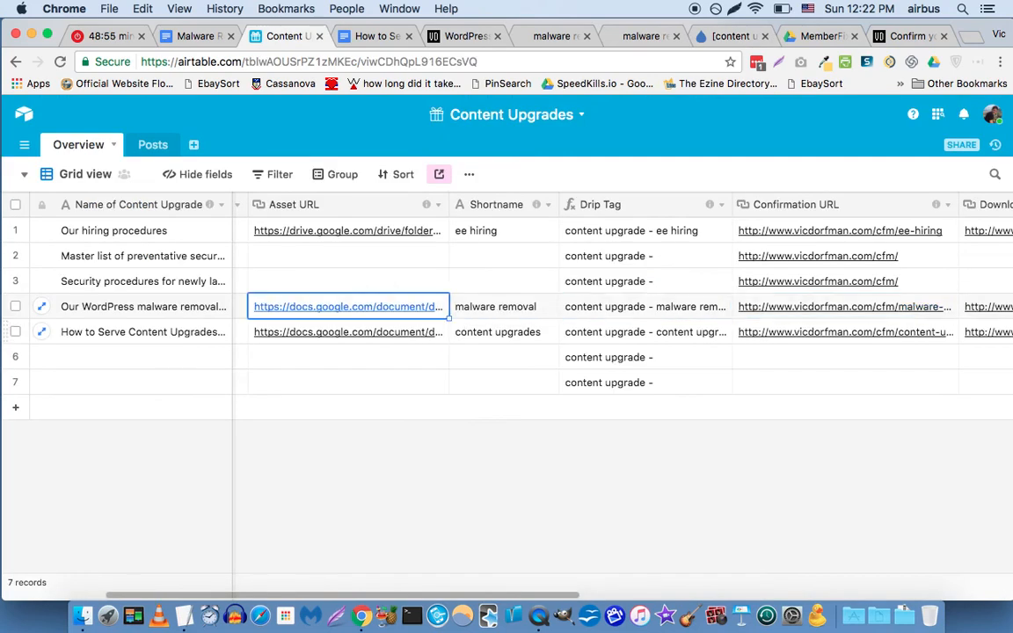
key("super+c")
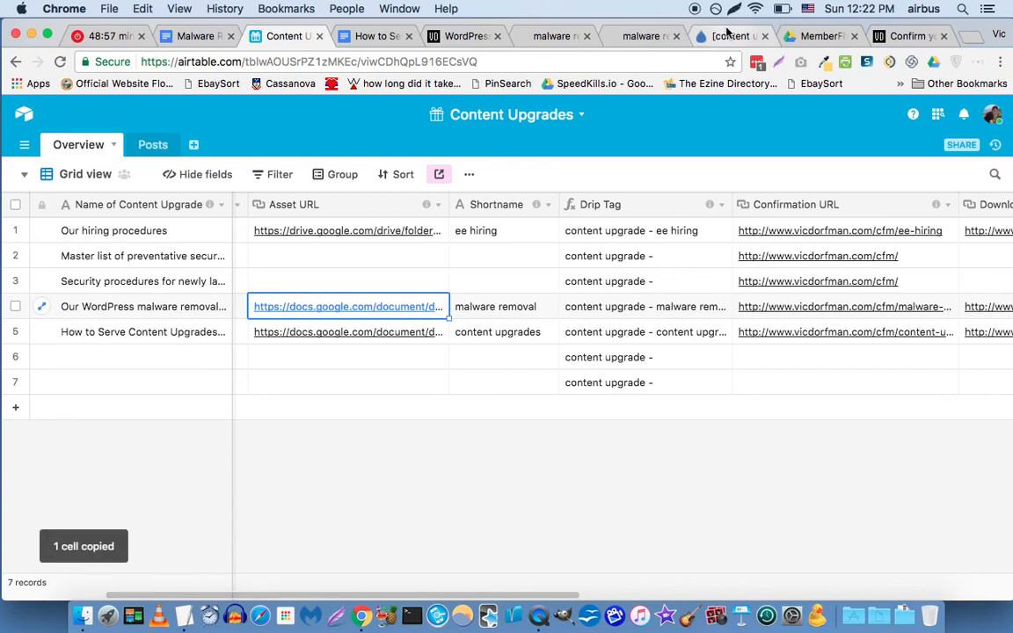
left_click(728, 36)
left_click(287, 375)
key("super+v")
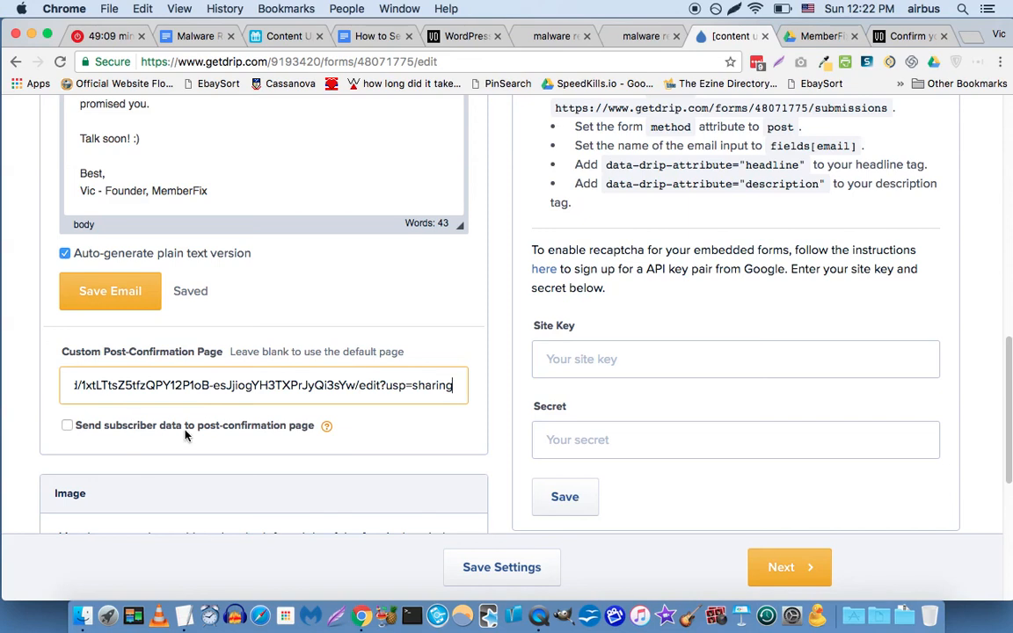
scroll(451, 582, "down", 1)
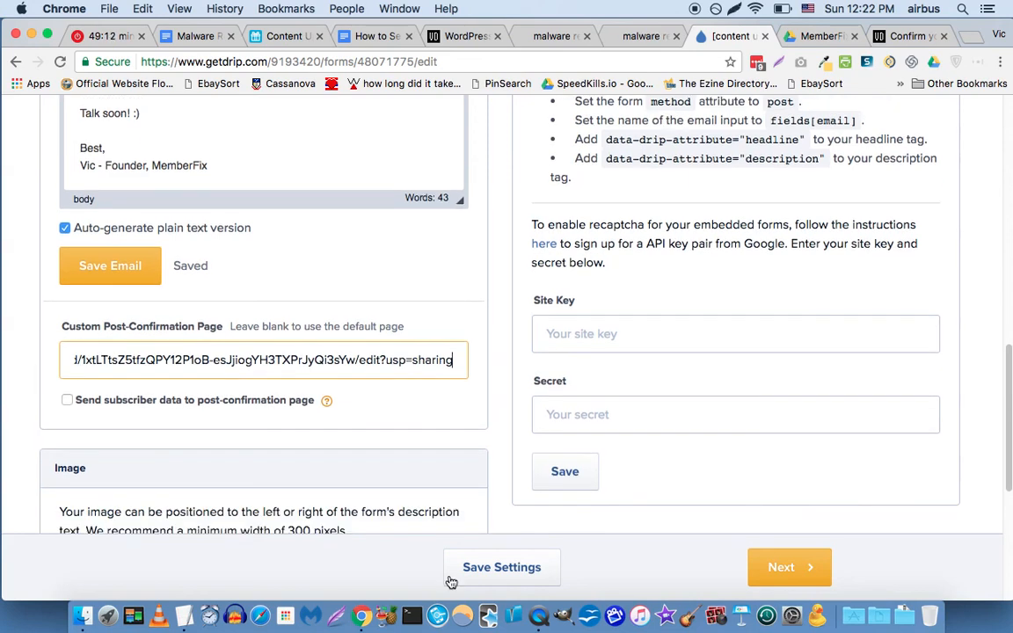
left_click(498, 576)
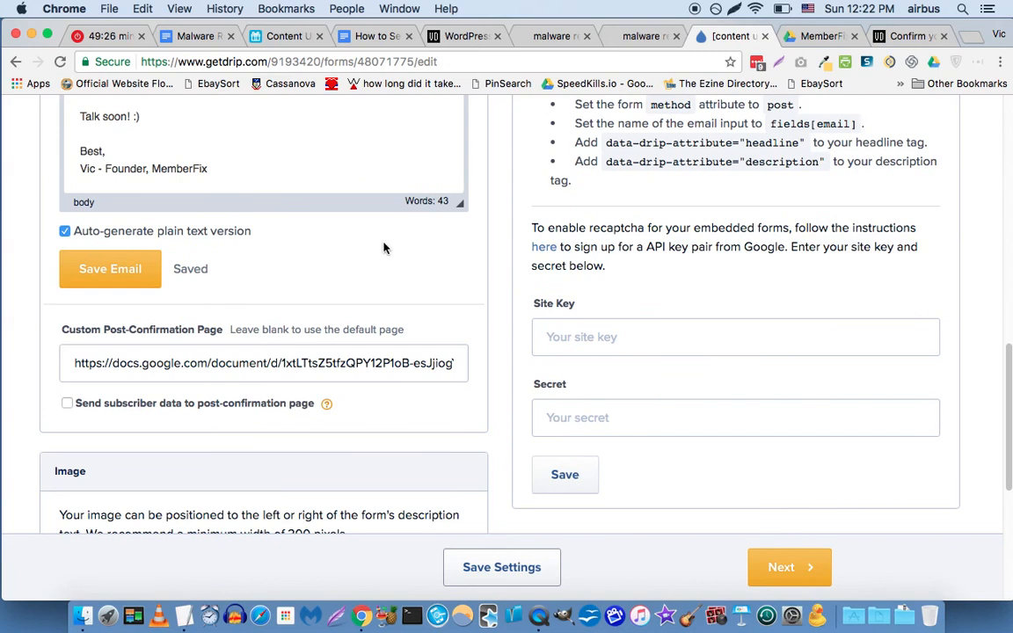
scroll(396, 258, "up", 10)
scroll(81, 318, "up", 8)
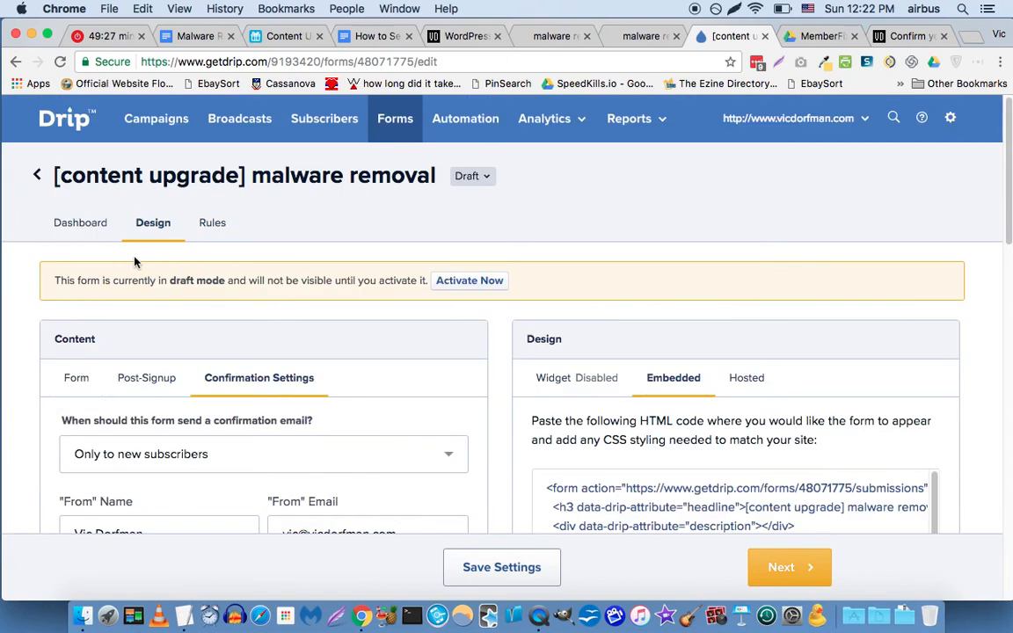
Activate the malware removal form and select its embedded HTML form code.
left_click(79, 381)
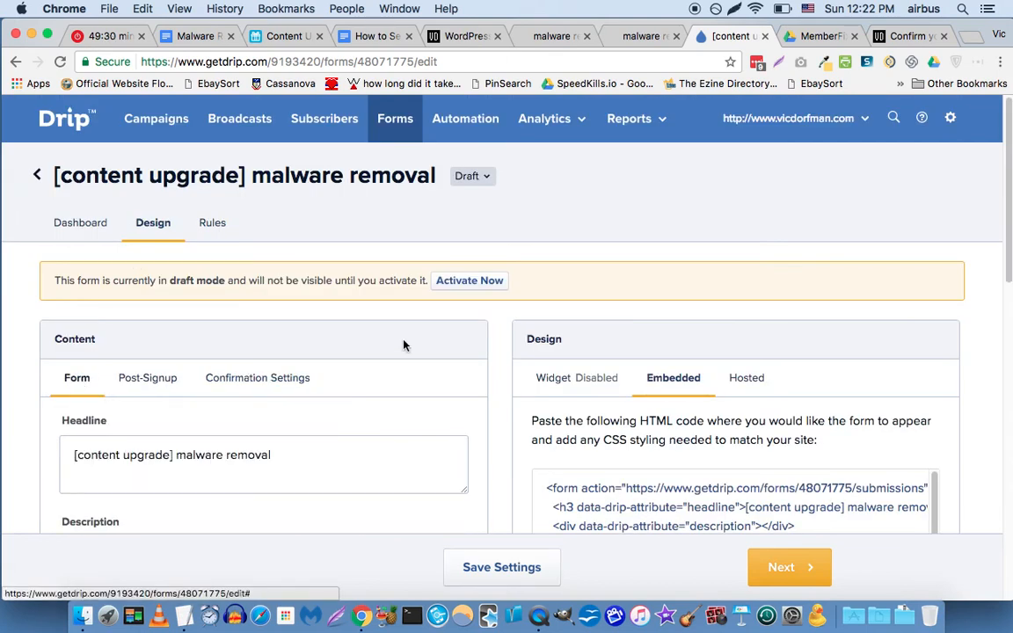
left_click(469, 281)
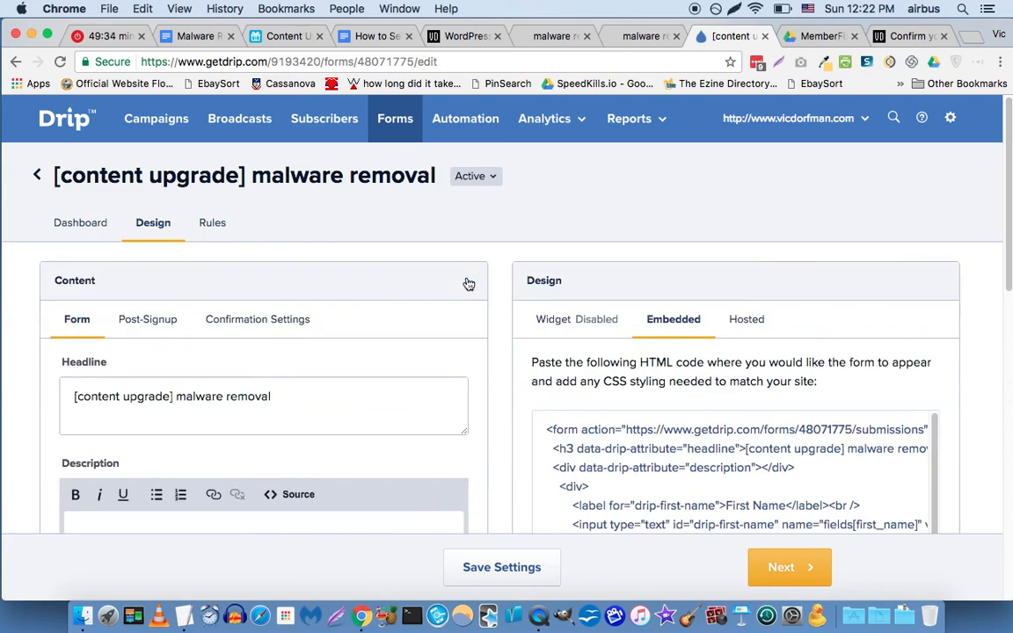
scroll(525, 276, "down", 1)
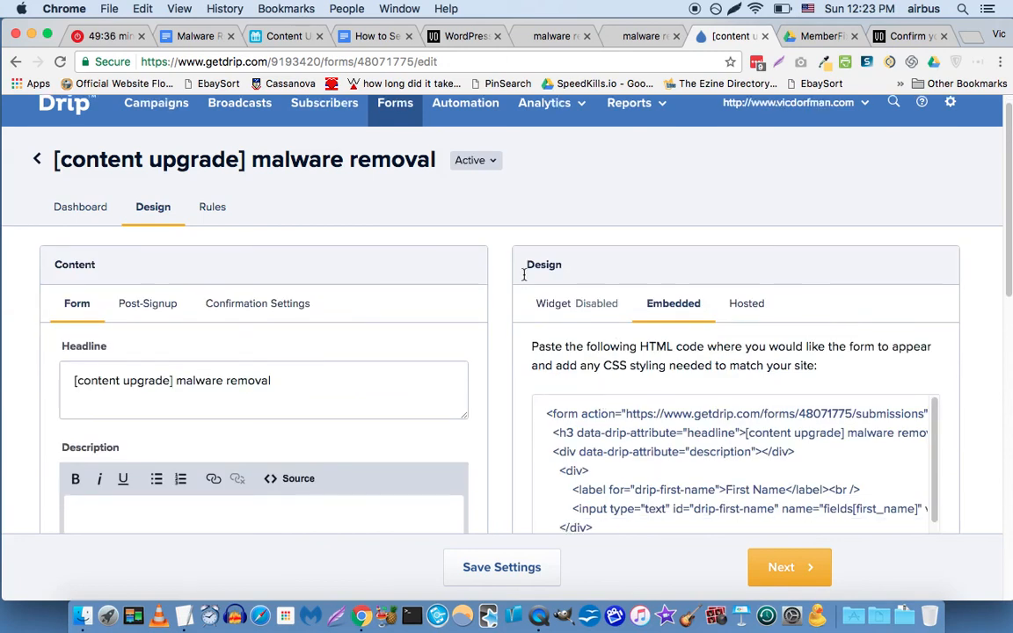
scroll(592, 266, "down", 3)
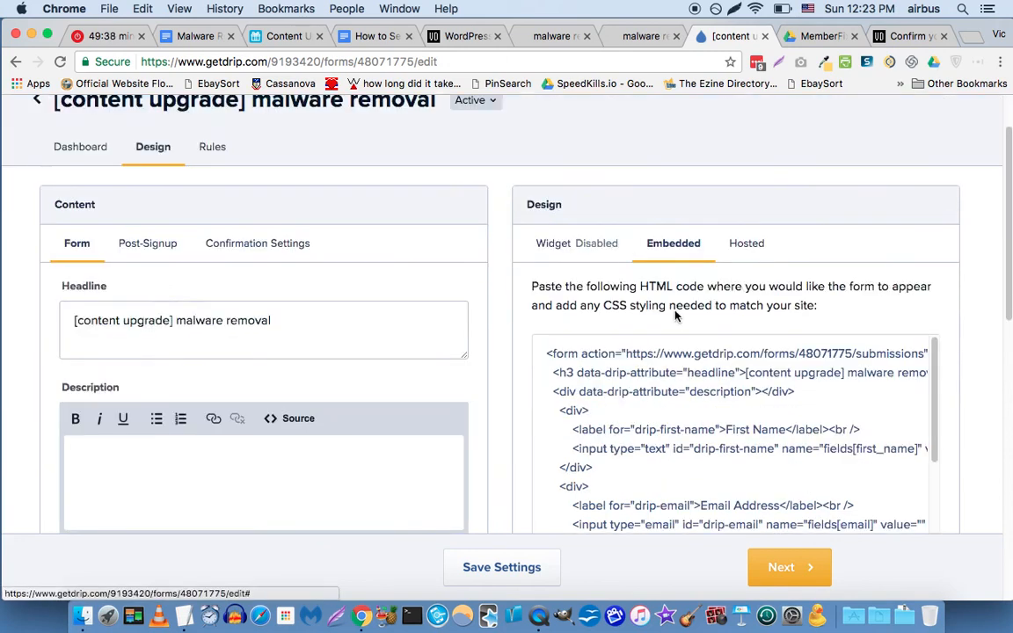
left_click(686, 384)
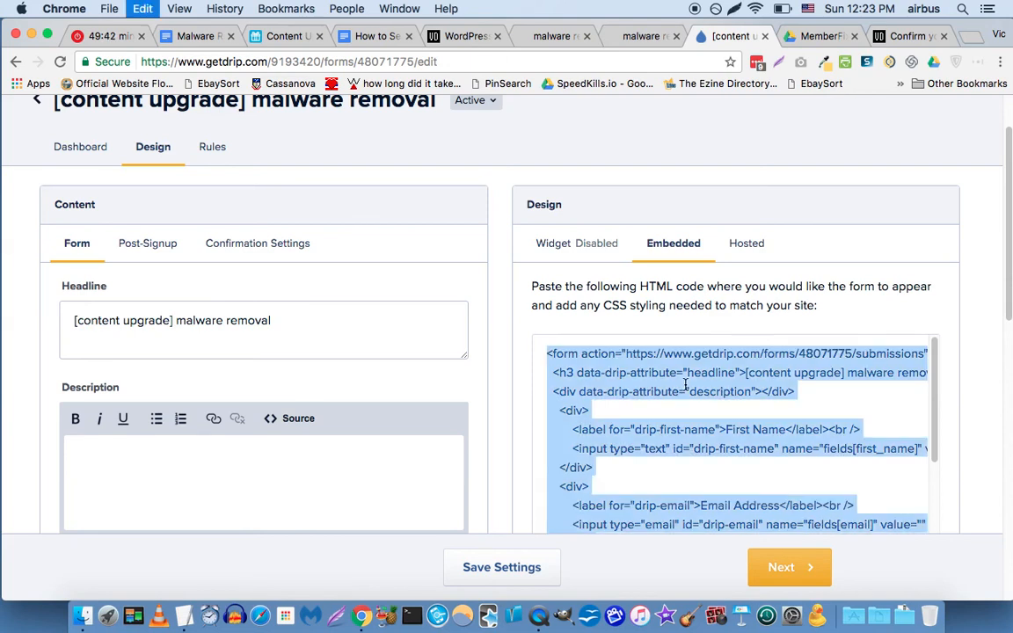
left_click(642, 39)
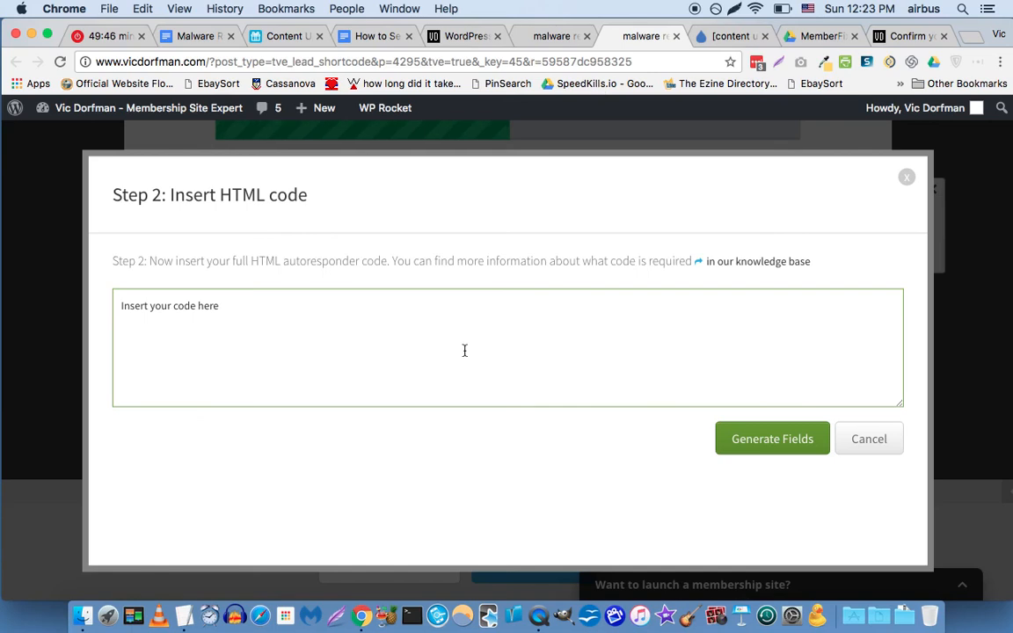
Paste the Drip form code, delete its h3 headline line, and generate the form fields.
key("super+v")
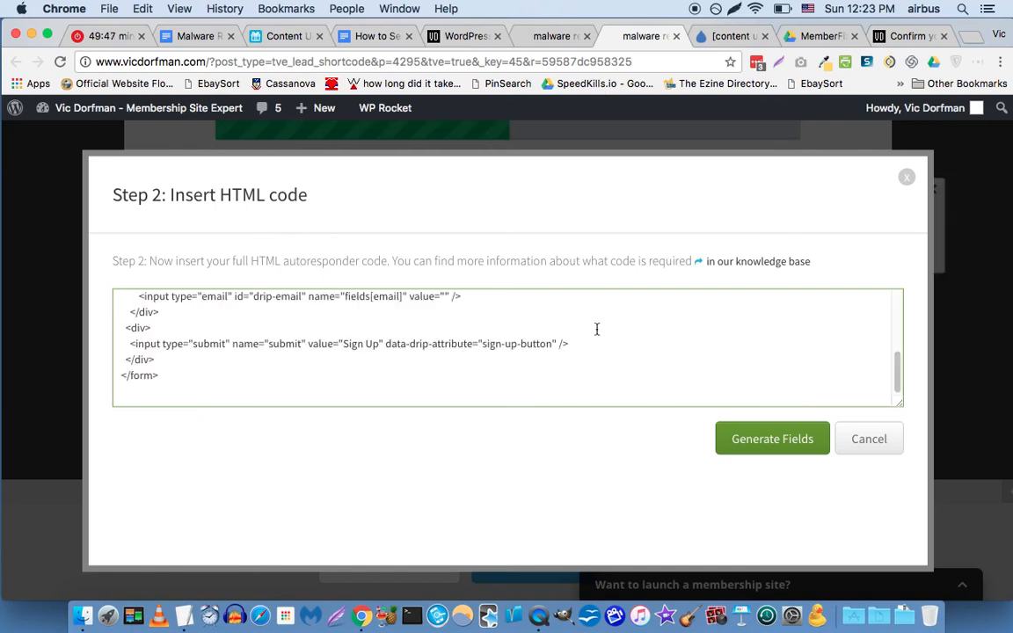
scroll(648, 358, "up", 5)
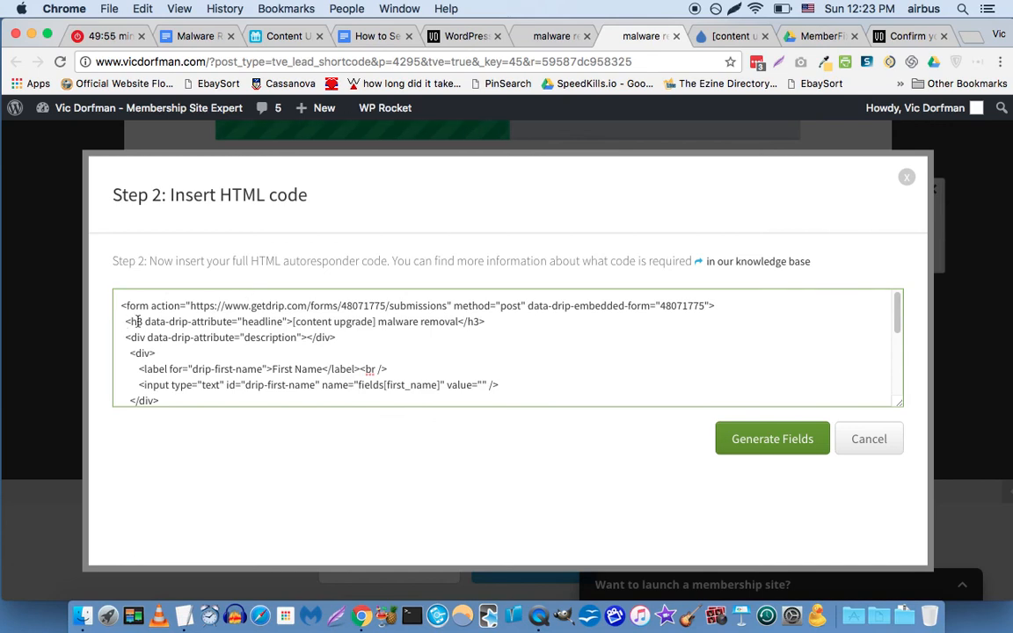
left_click_drag(125, 322, 492, 322)
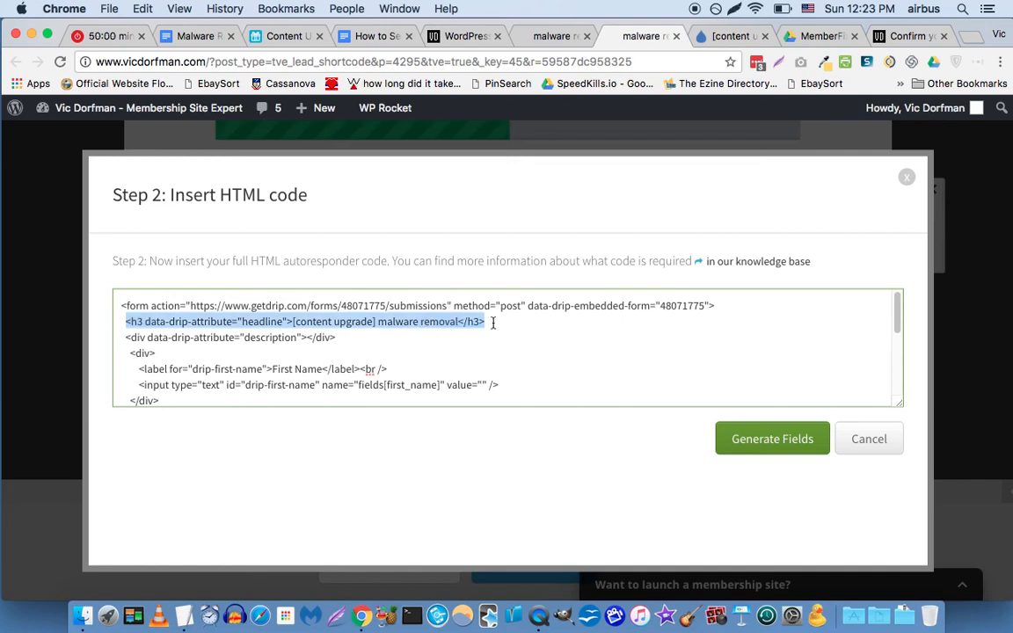
key("BackSpace")
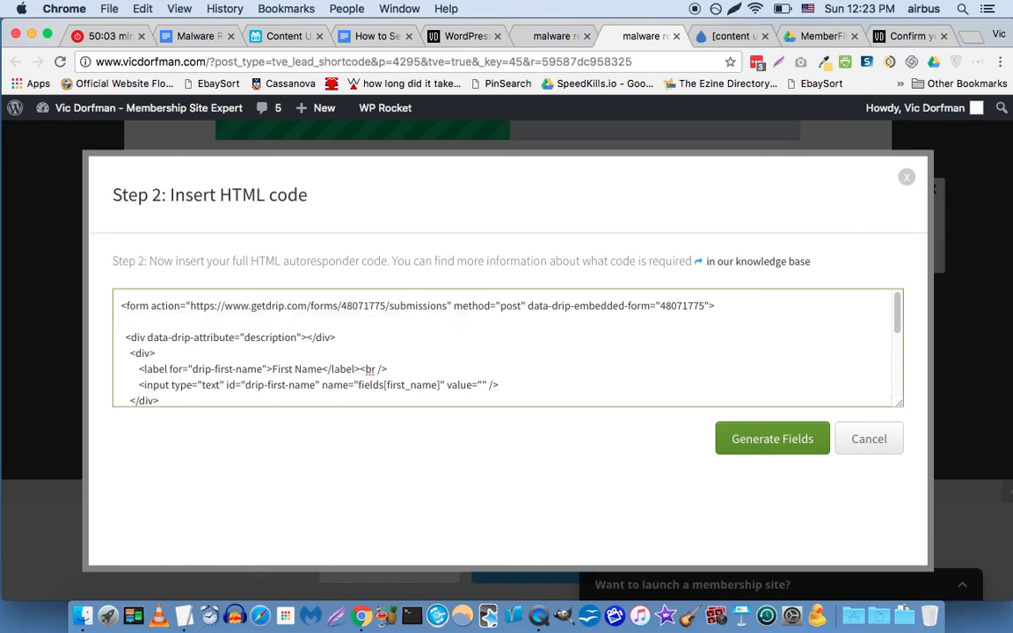
key("BackSpace")
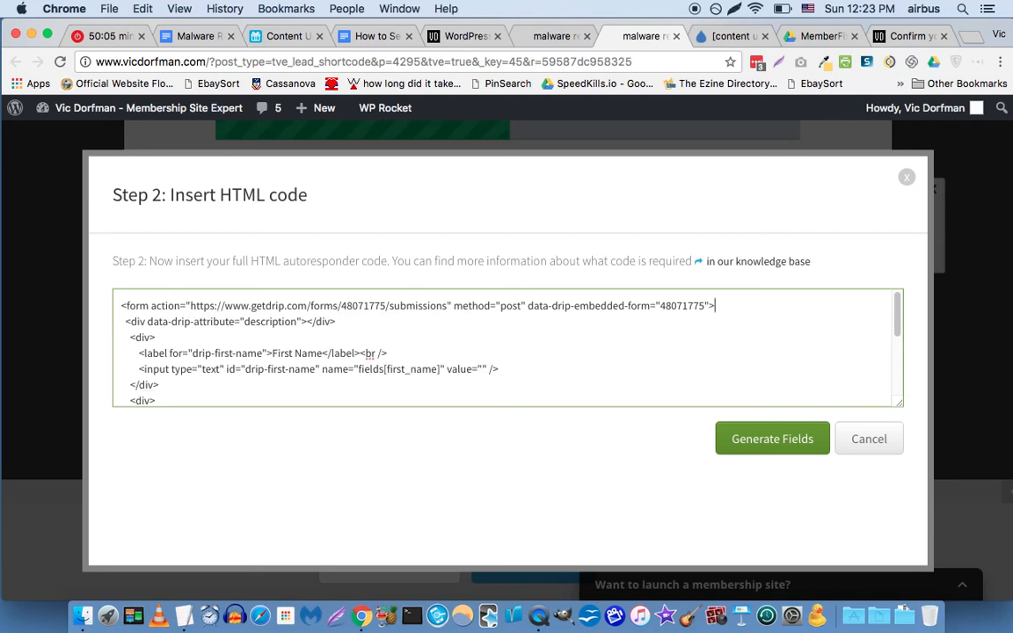
left_click(777, 437)
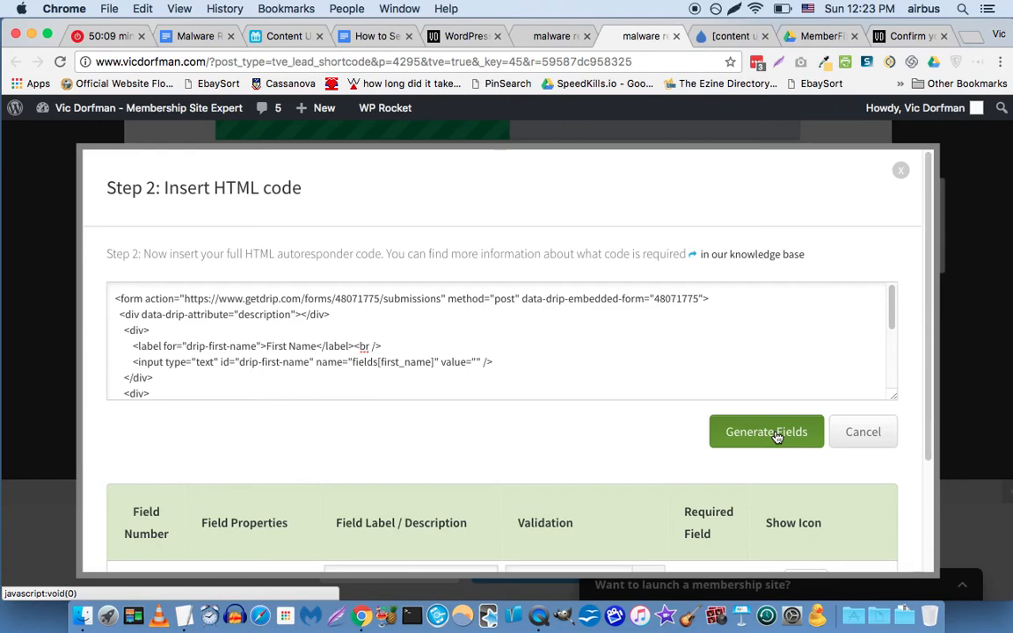
Label the fields 'Your first name' and 'Your email address', make both required, and save.
scroll(499, 247, "down", 3)
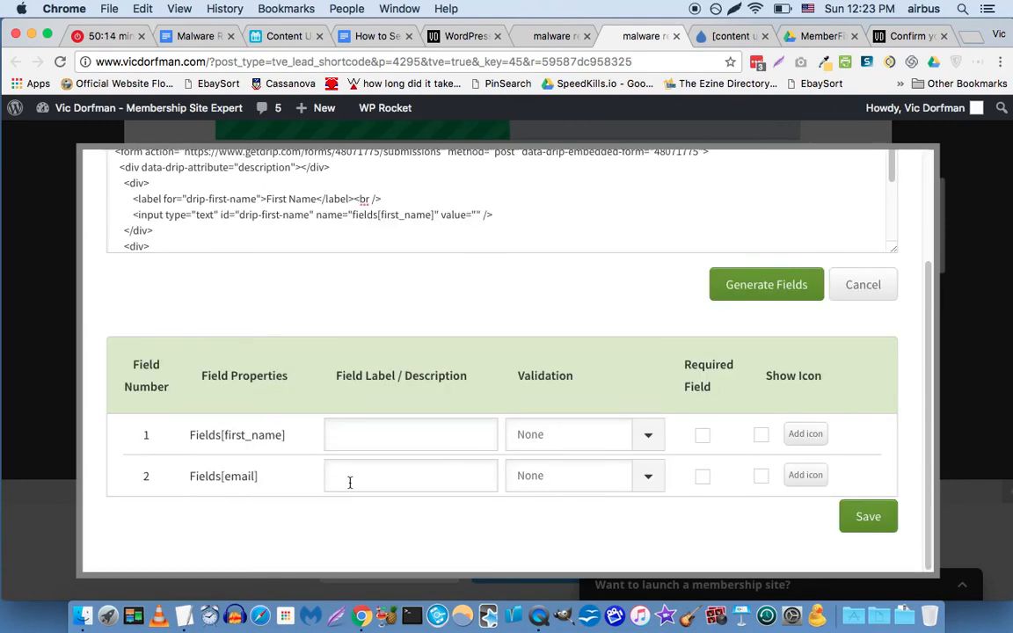
left_click(374, 437)
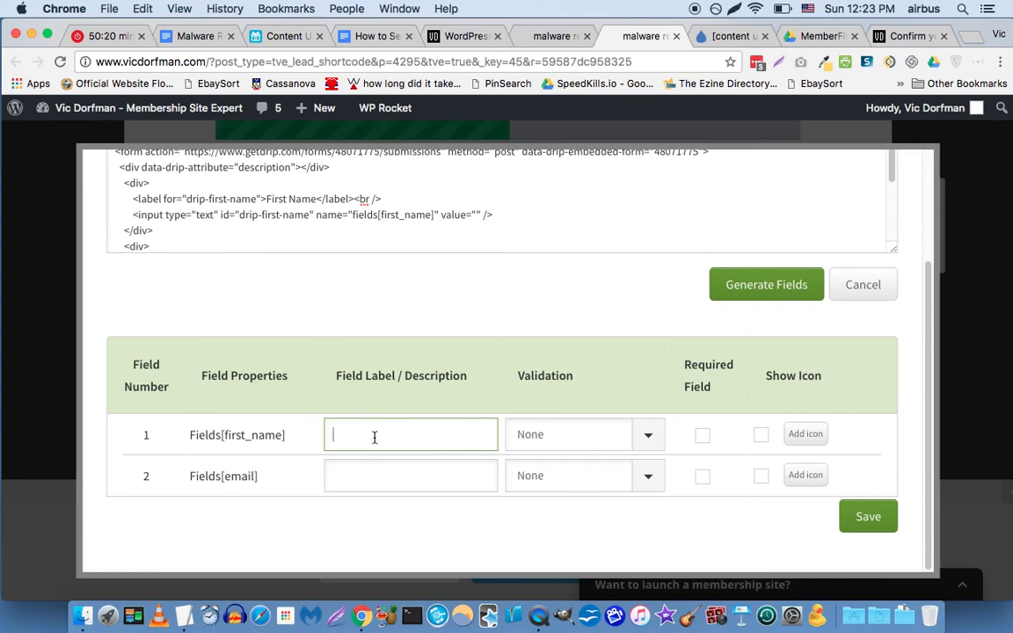
type("Your first name")
left_click(382, 472)
type("Your ")
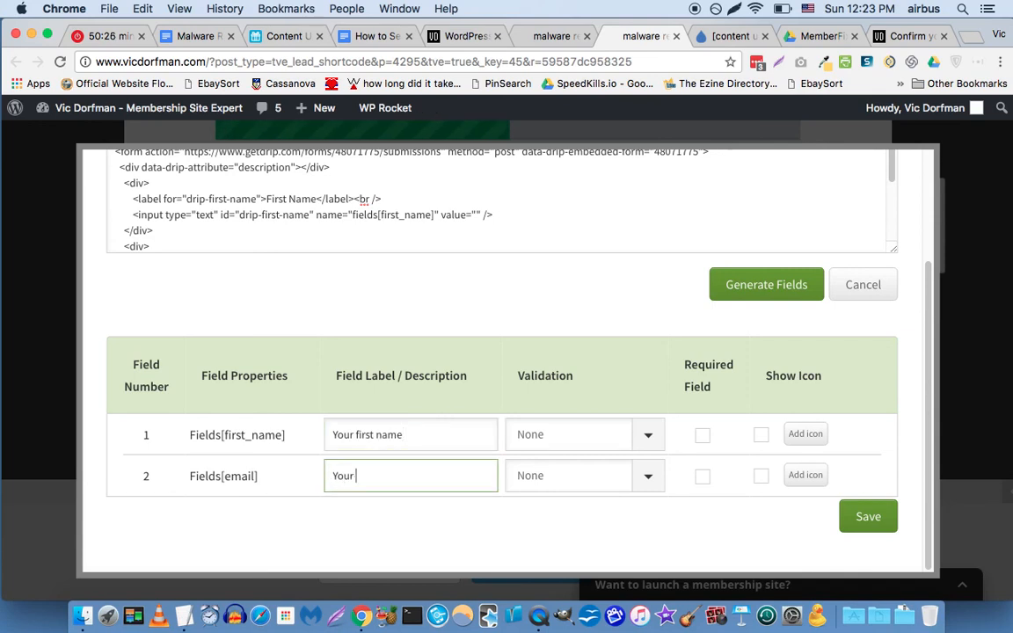
type("email address")
left_click(702, 436)
left_click(702, 477)
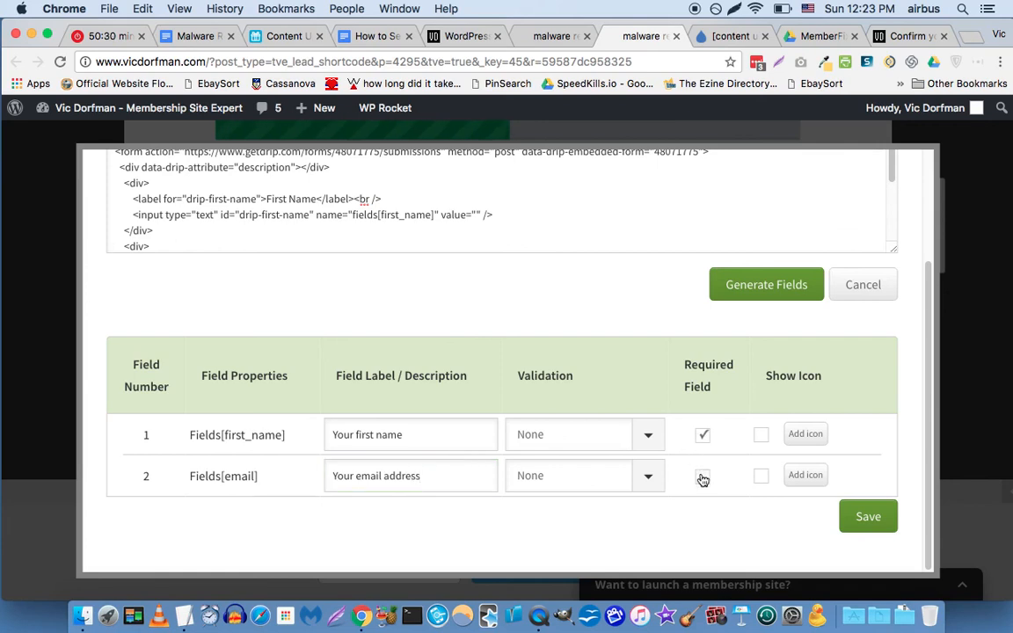
left_click(867, 517)
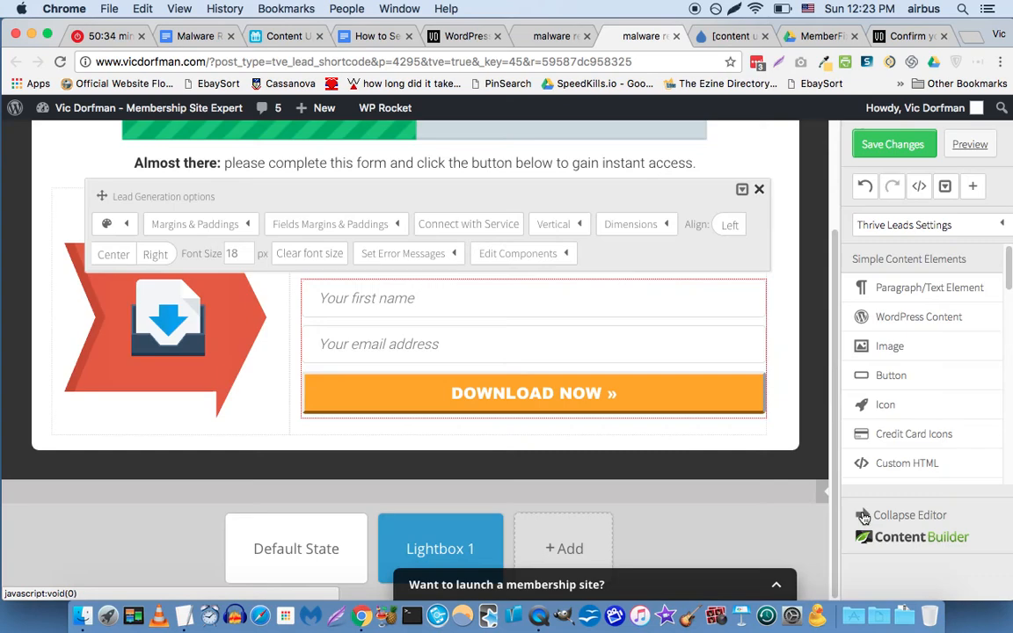
Save the form design changes and close the leftover malware removal editor tabs.
left_click(760, 190)
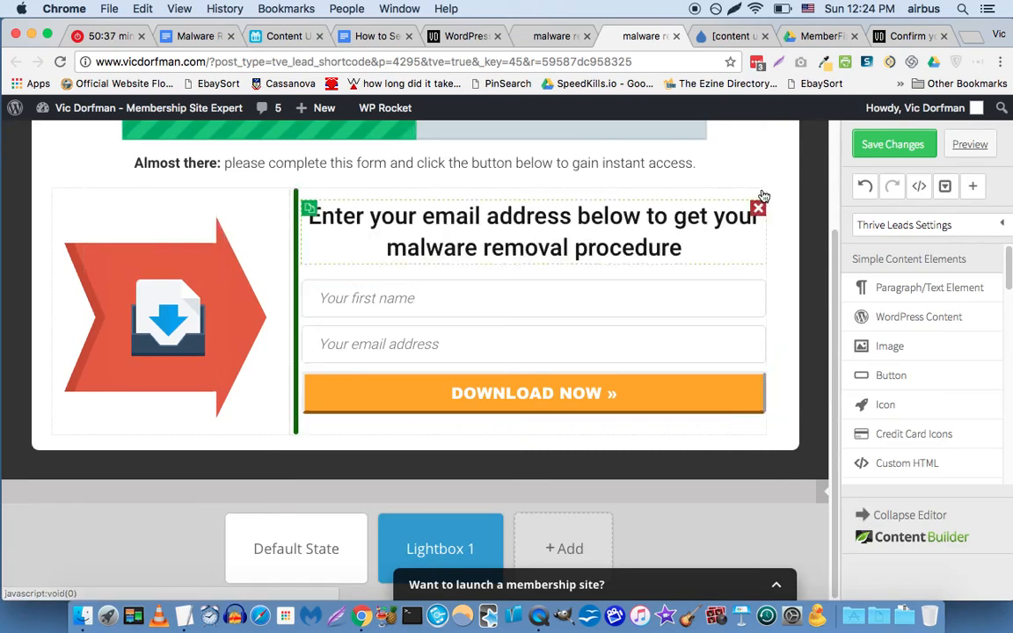
left_click(912, 149)
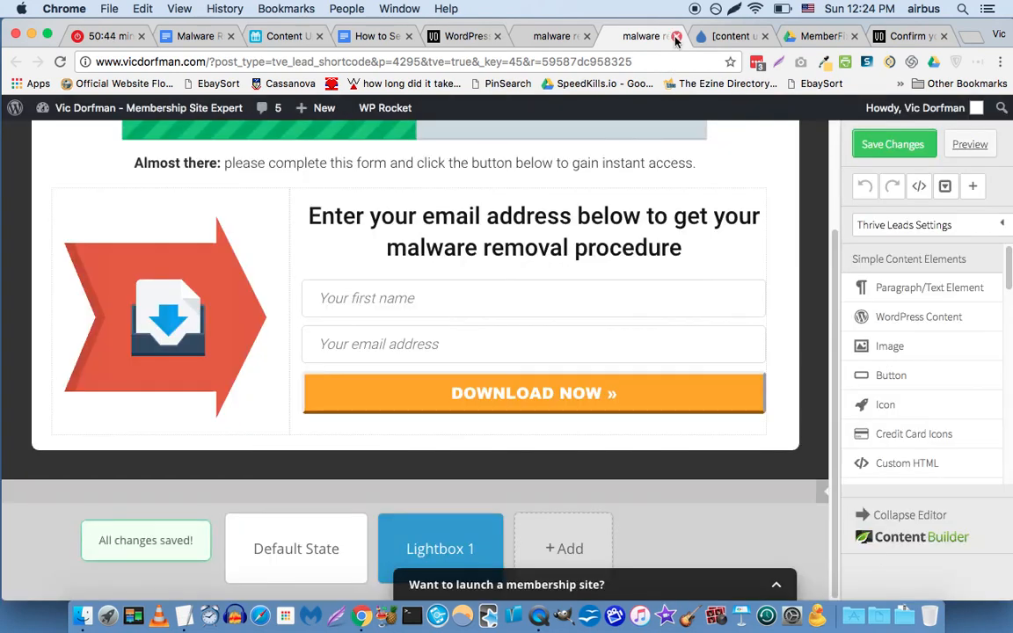
left_click(675, 37)
left_click(675, 37)
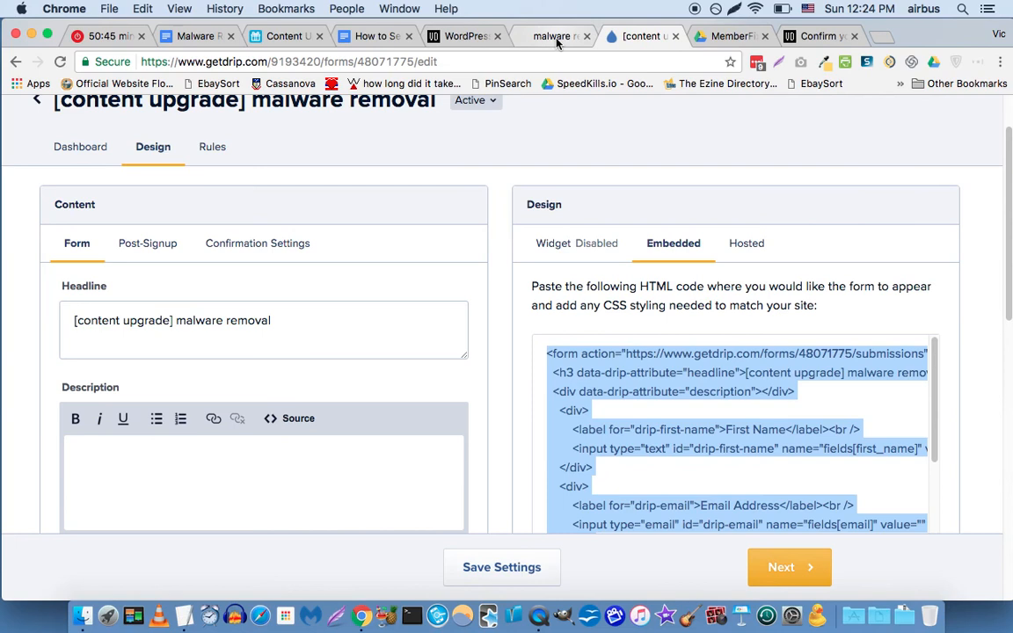
left_click(549, 36)
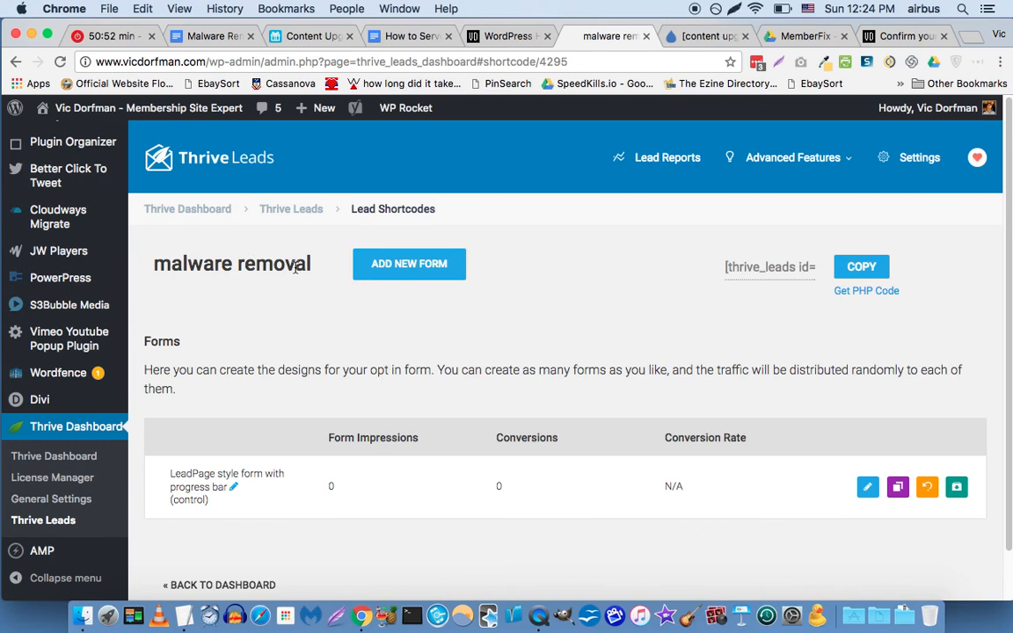
Copy the malware removal lead shortcode from the Lead Shortcodes page.
left_click(788, 274)
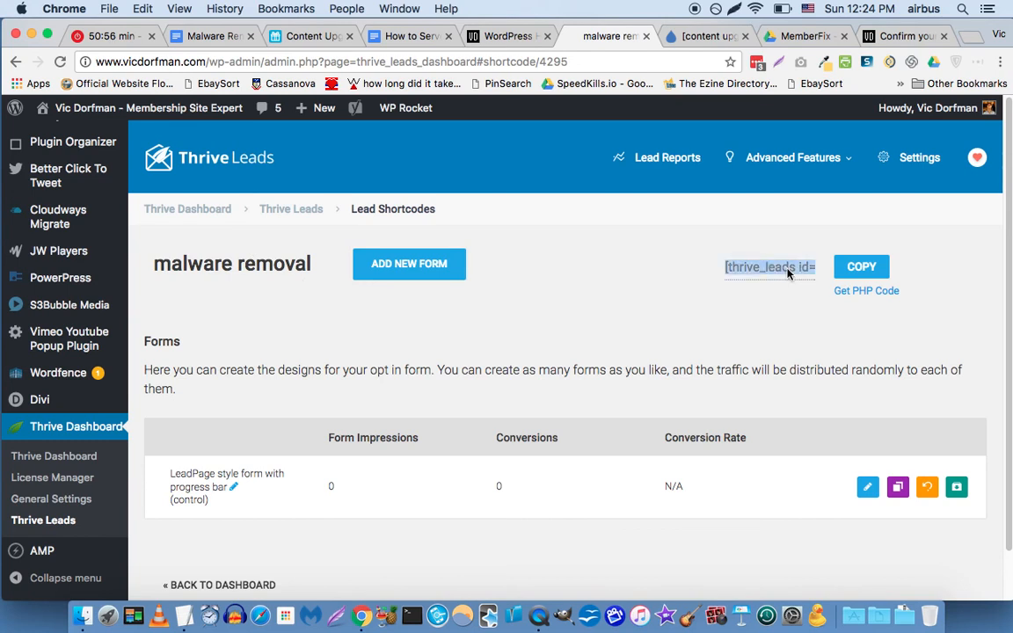
left_click(859, 269)
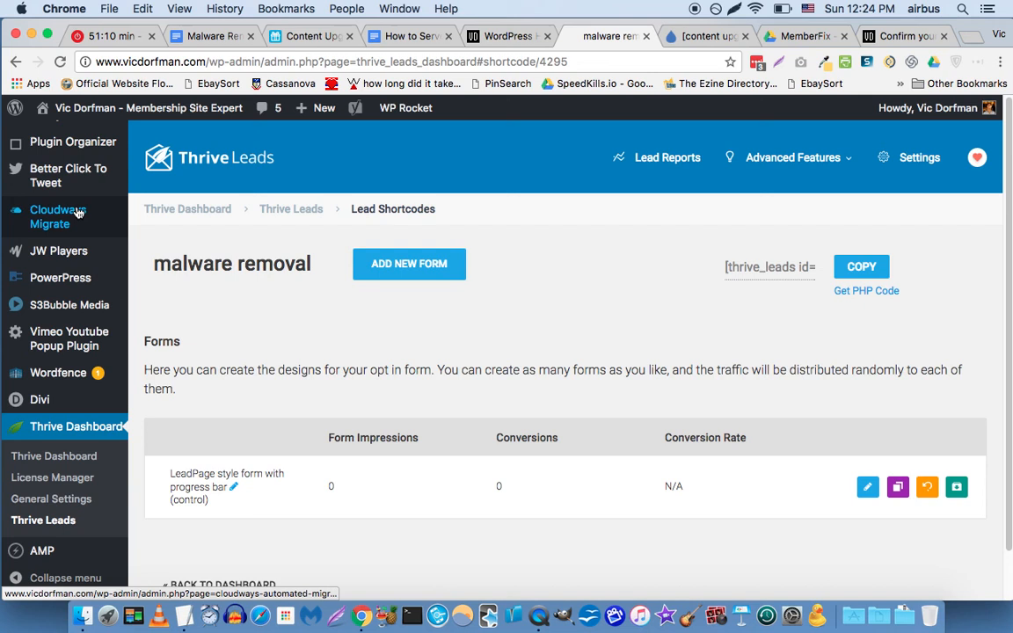
scroll(44, 343, "down", 5)
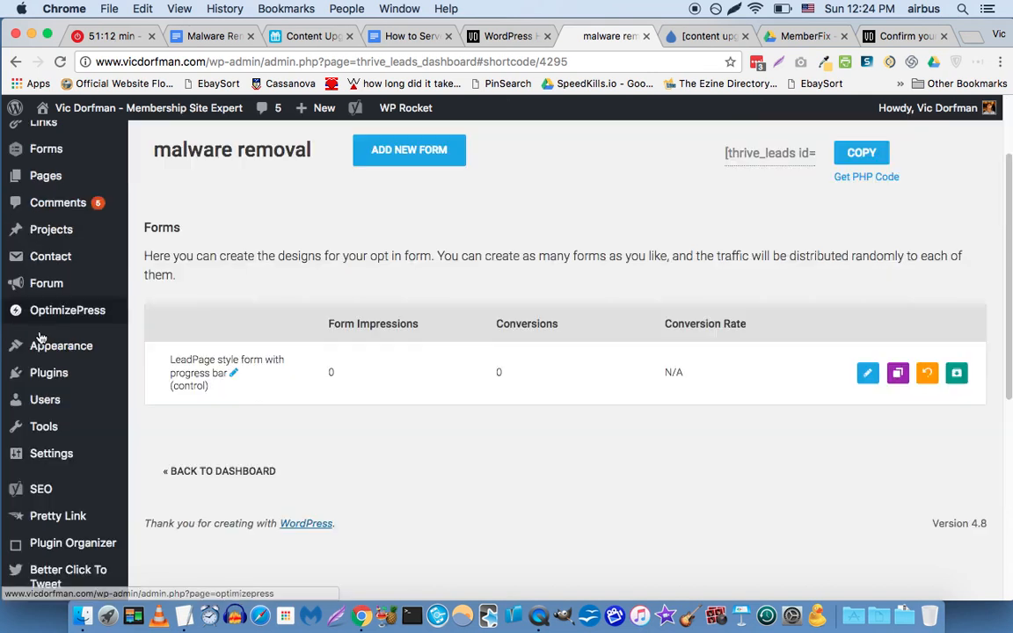
scroll(44, 343, "up", 5)
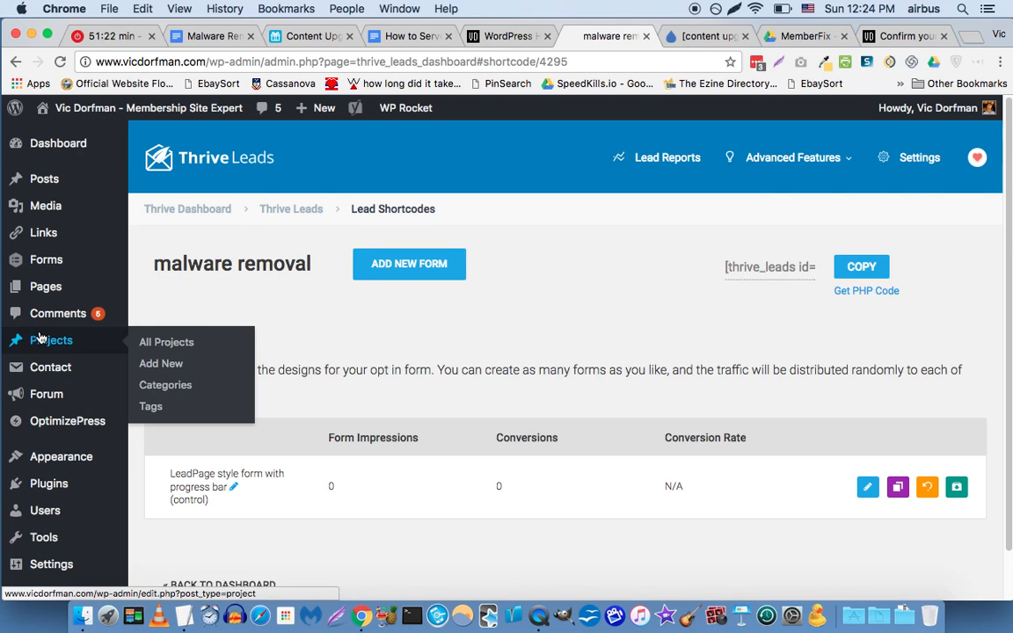
Open the WordPress Pages list in a separate tab.
mouse_move(42, 284)
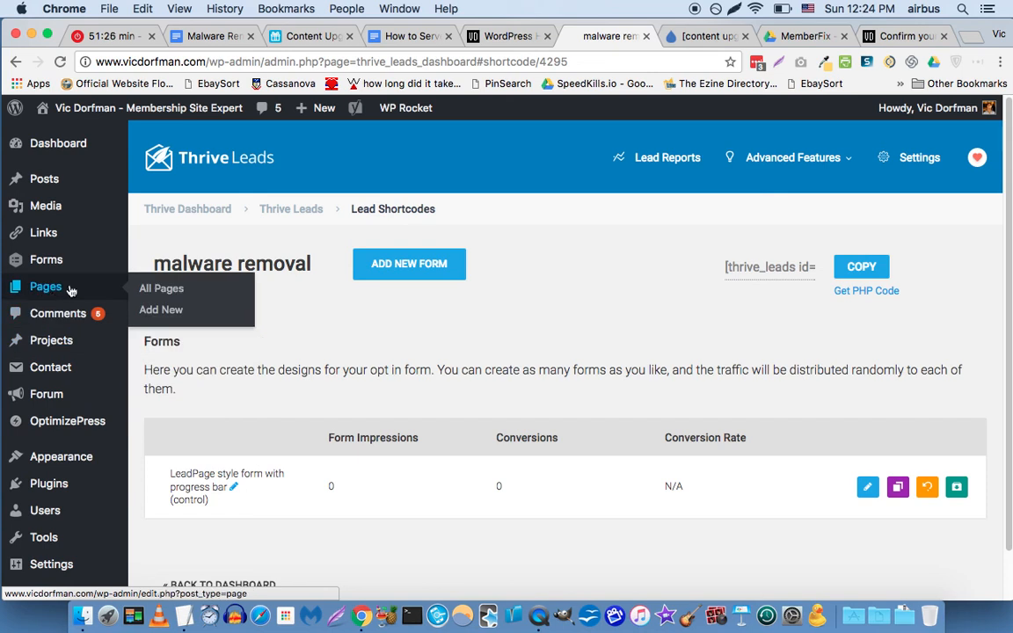
right_click(75, 287)
key("Escape")
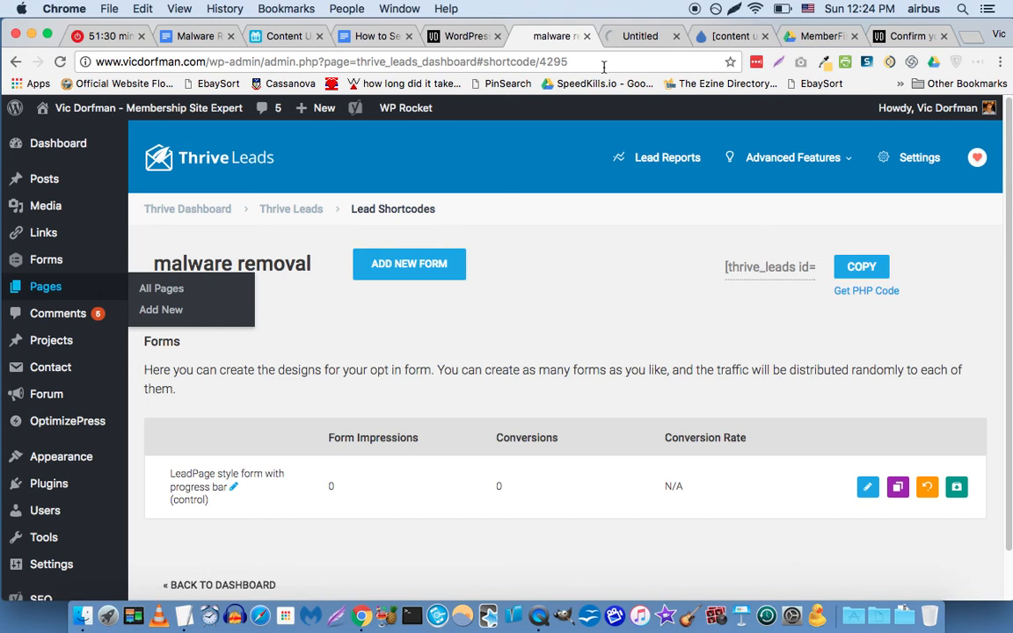
Close the old Confirm tab, go to the Pages list, and start a blank new page.
left_click(943, 37)
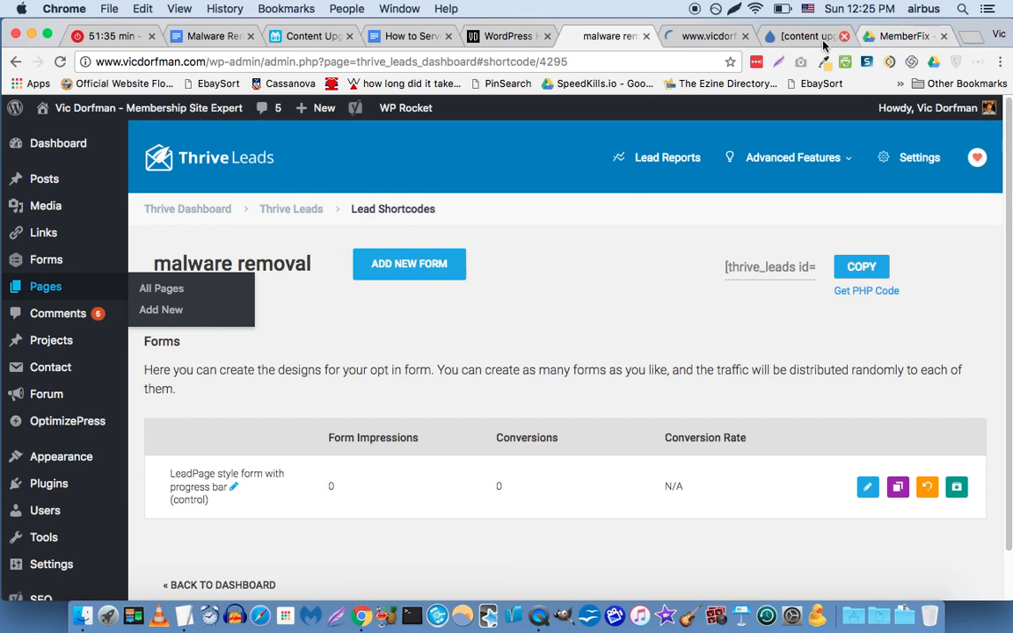
left_click(763, 37)
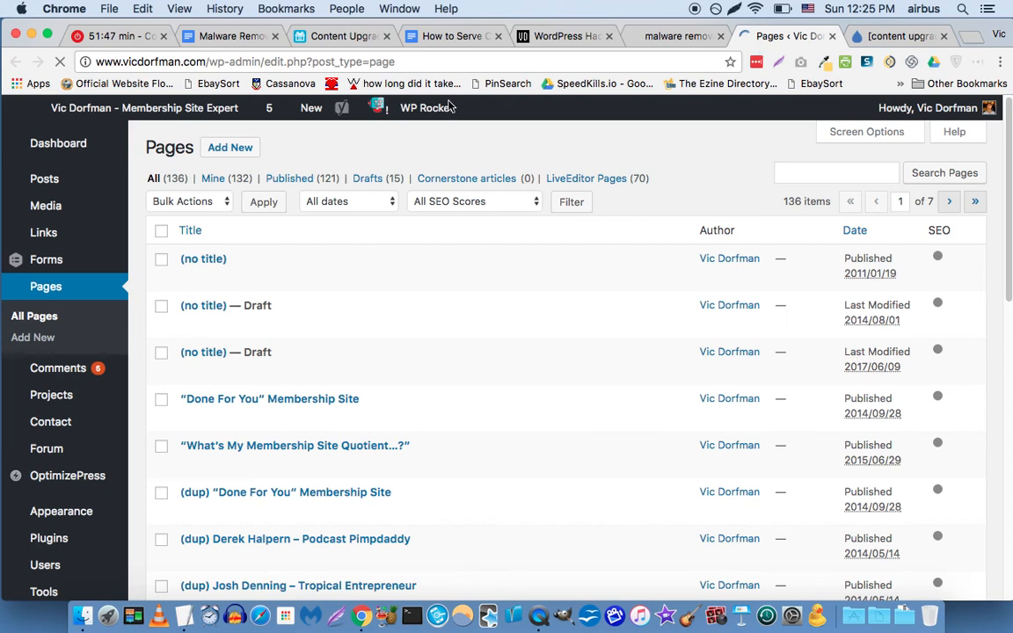
left_click(241, 151)
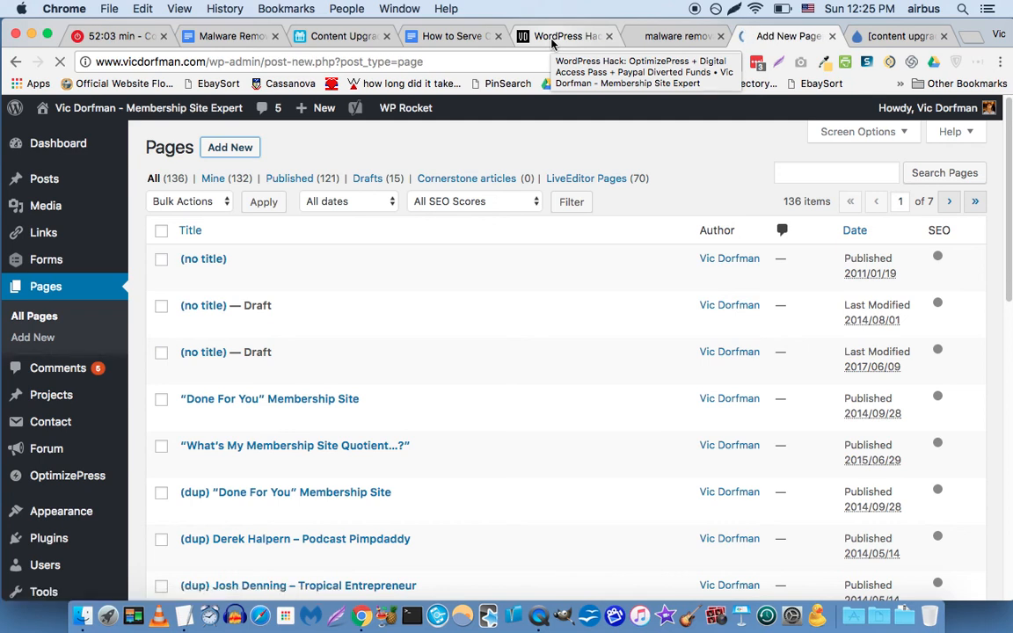
left_click(433, 187)
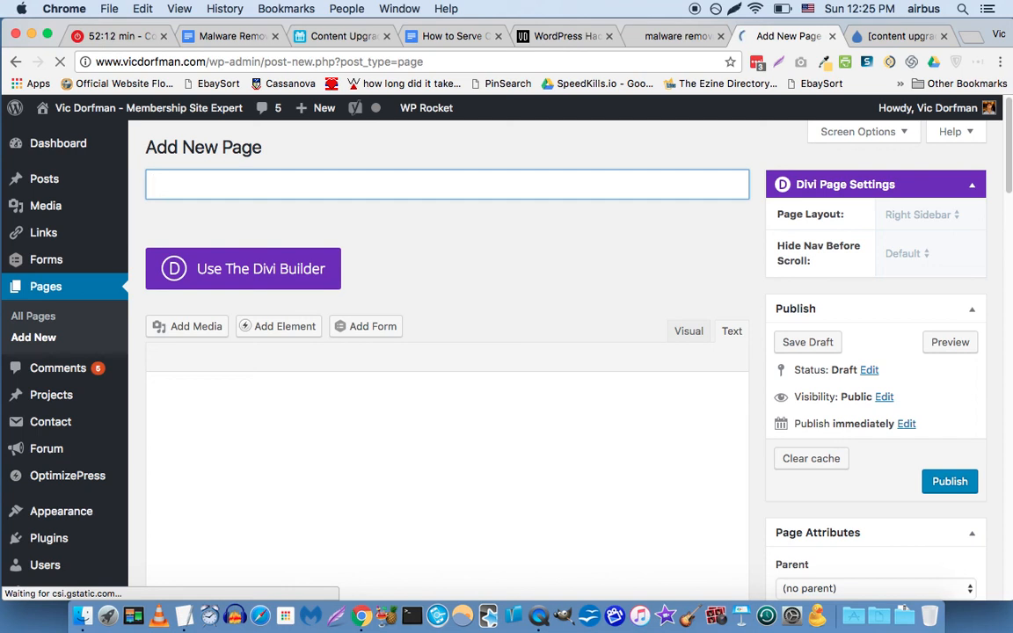
Title the page 'Malware Removal: Please confirm your email'.
type("Malwar")
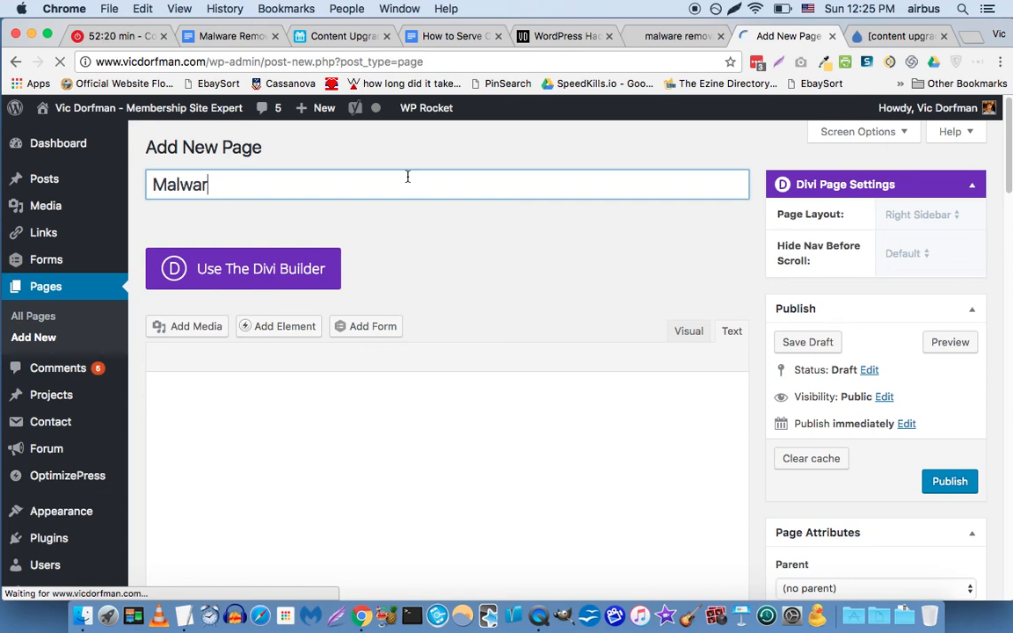
type("e R")
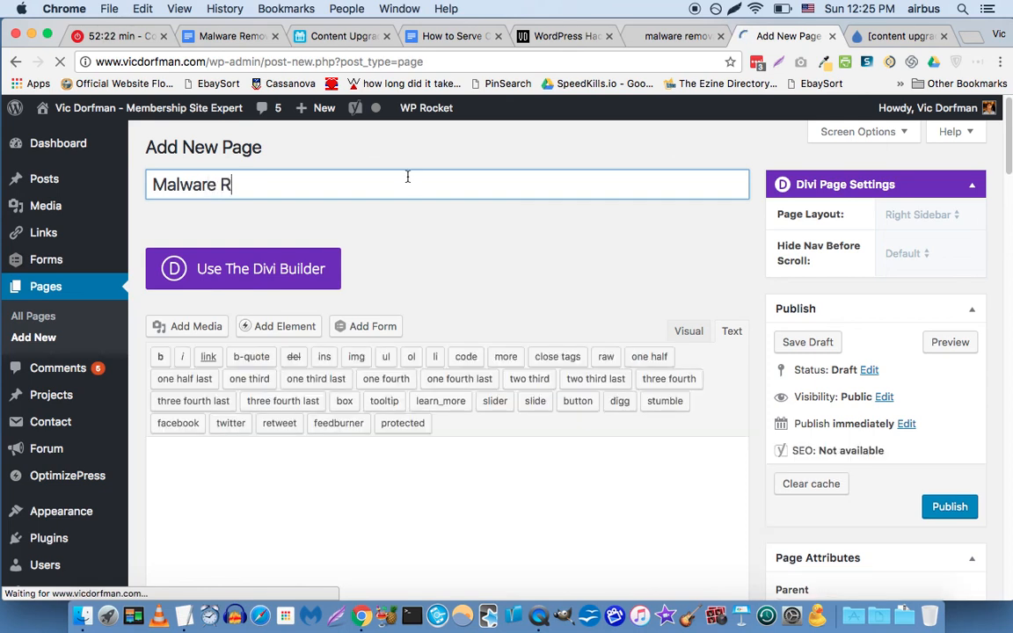
type("emoval: Please confirm your email")
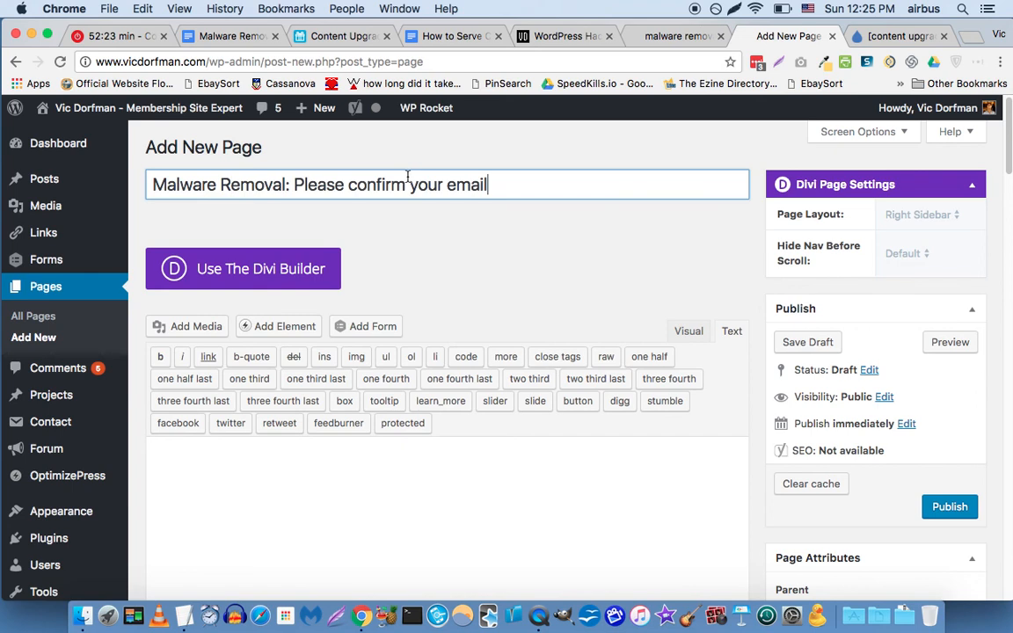
key("Return")
Set the page's parent to Confirm Parent under Page Attributes.
scroll(576, 246, "down", 3)
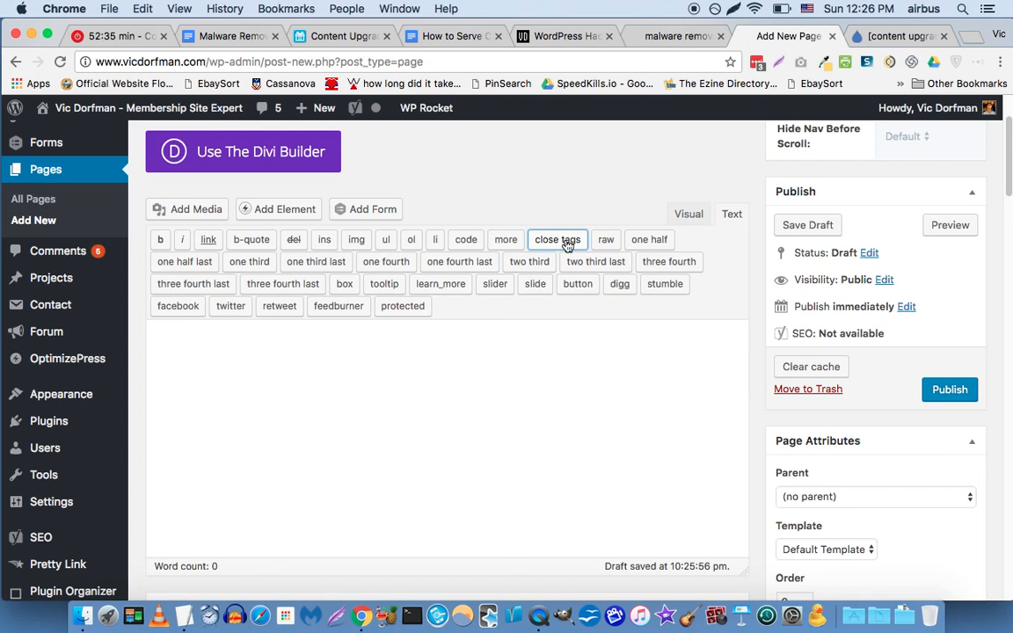
scroll(878, 391, "down", 3)
scroll(873, 393, "down", 1)
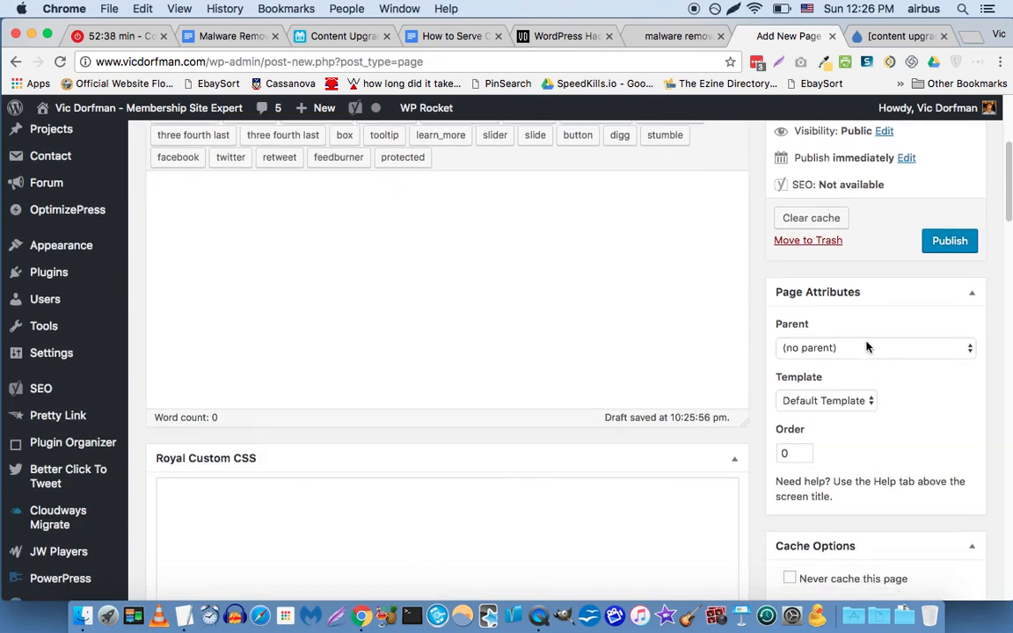
left_click(868, 351)
scroll(728, 528, "down", 5)
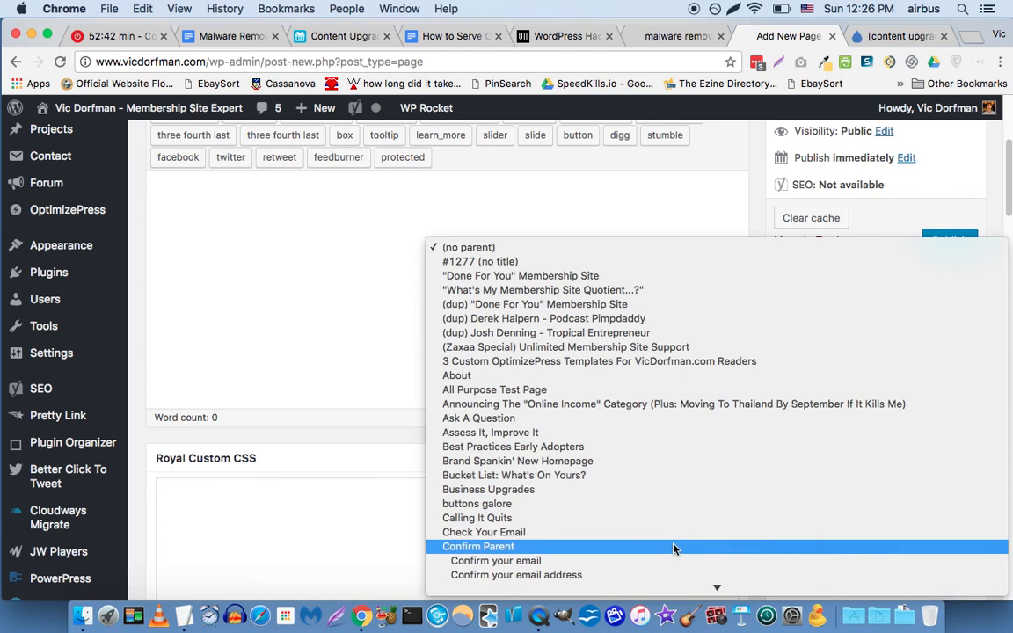
key("Escape")
left_click(752, 319)
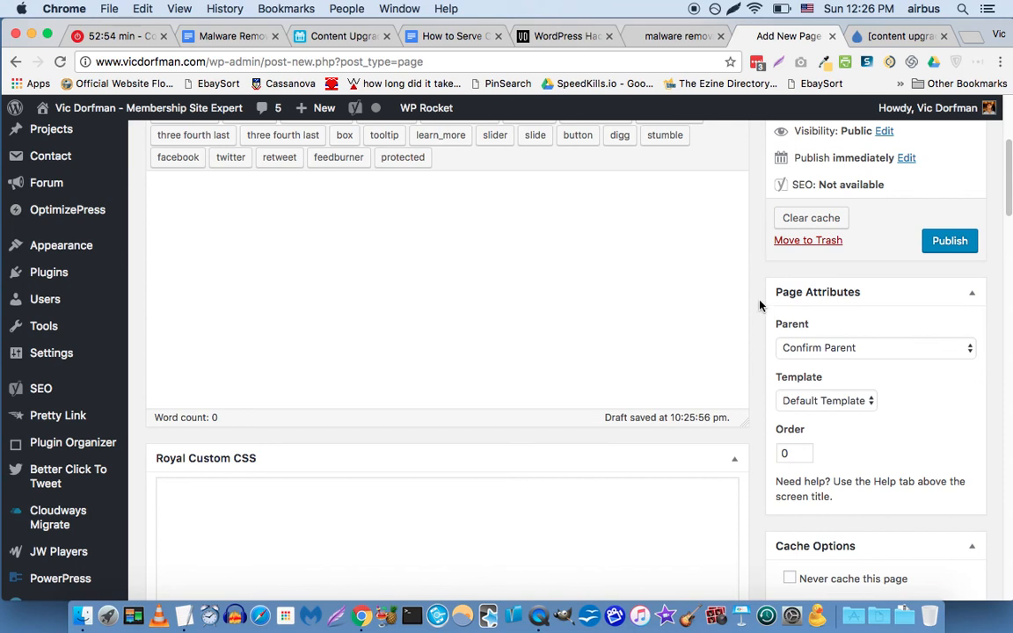
scroll(796, 379, "up", 6)
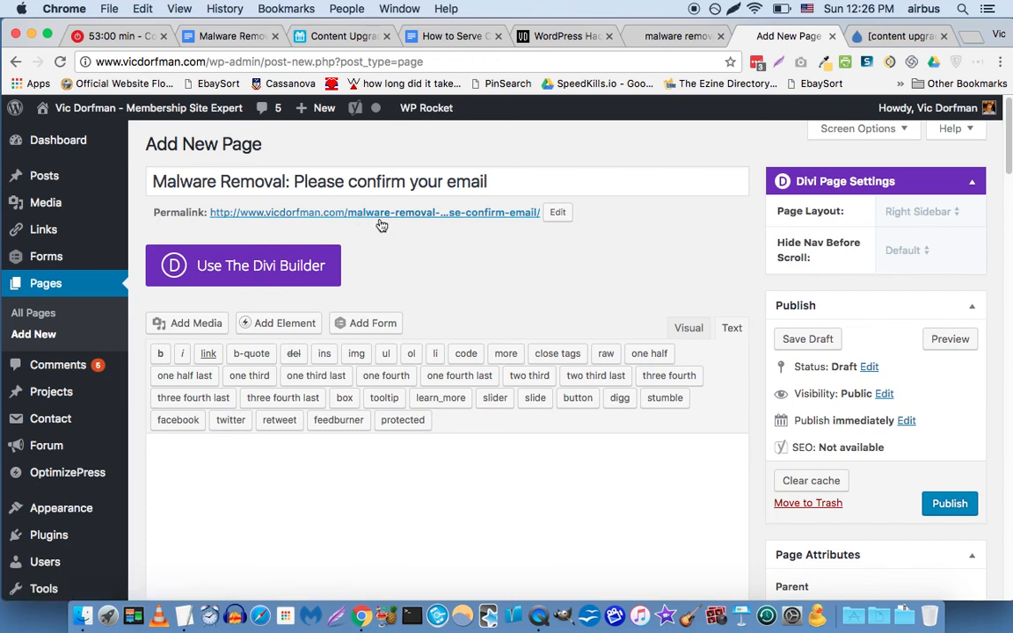
scroll(659, 305, "down", 2)
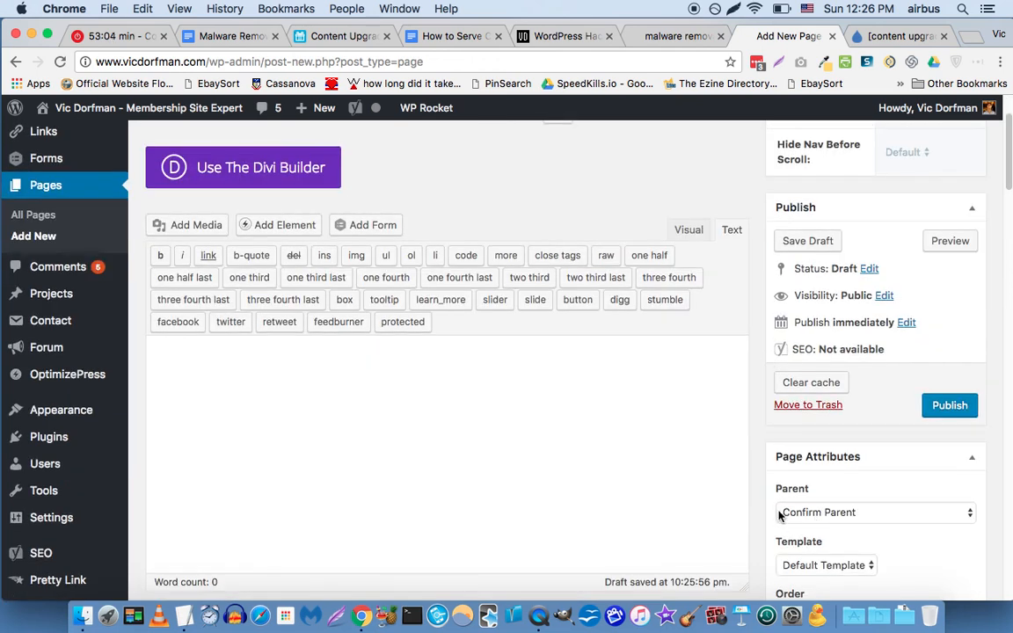
scroll(746, 501, "down", 1)
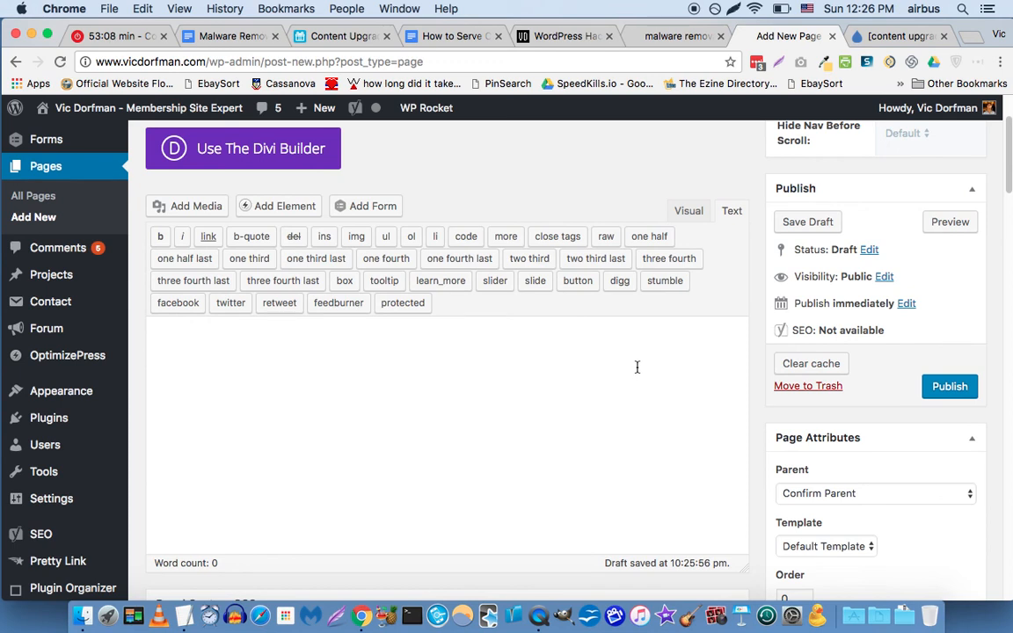
scroll(607, 281, "up", 3)
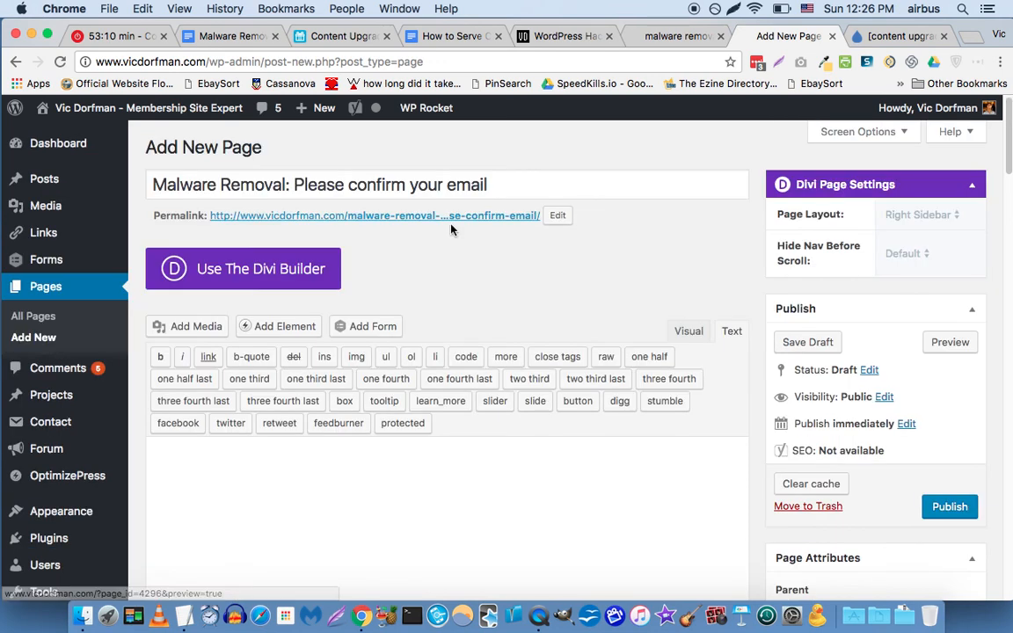
Shorten the permalink slug to malware-removal by deleting the extra words.
left_click(566, 217)
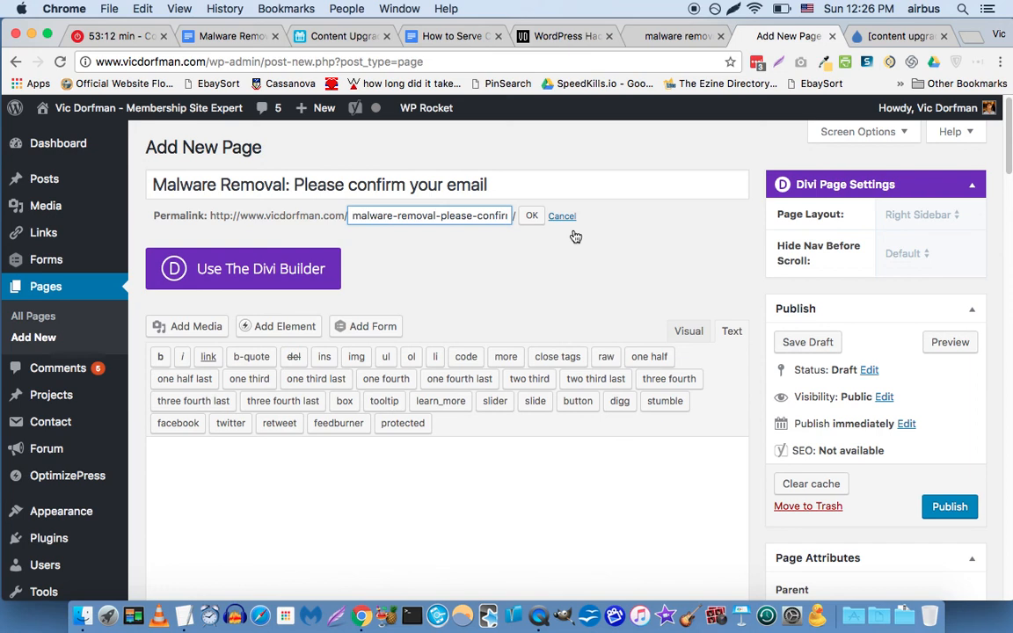
left_click(436, 215)
key("shift+super+Right")
key("BackSpace")
key("Return")
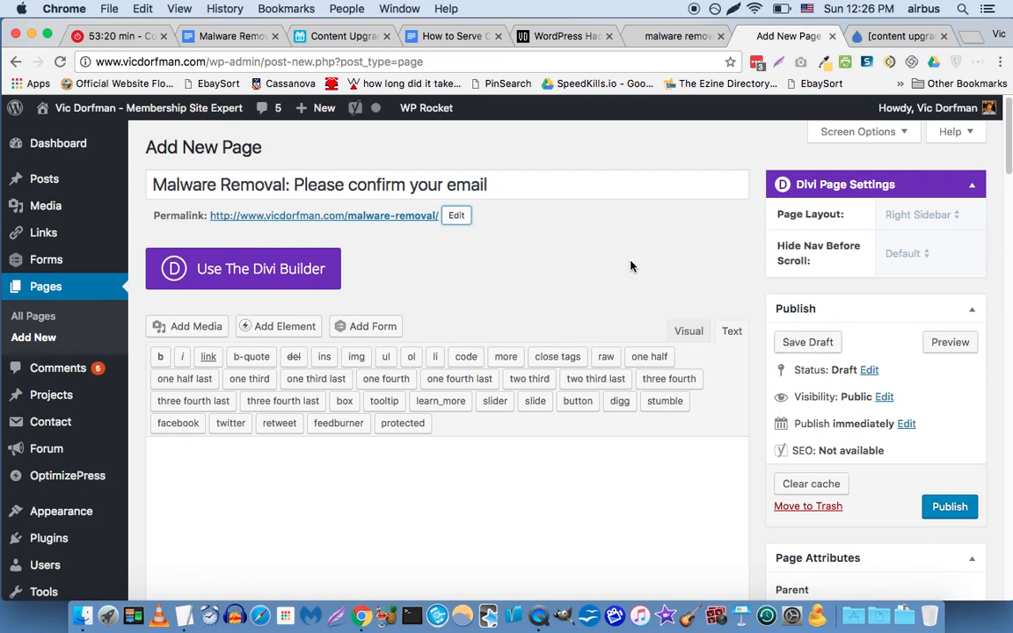
Switch the page over to the Divi Builder.
scroll(566, 234, "down", 1)
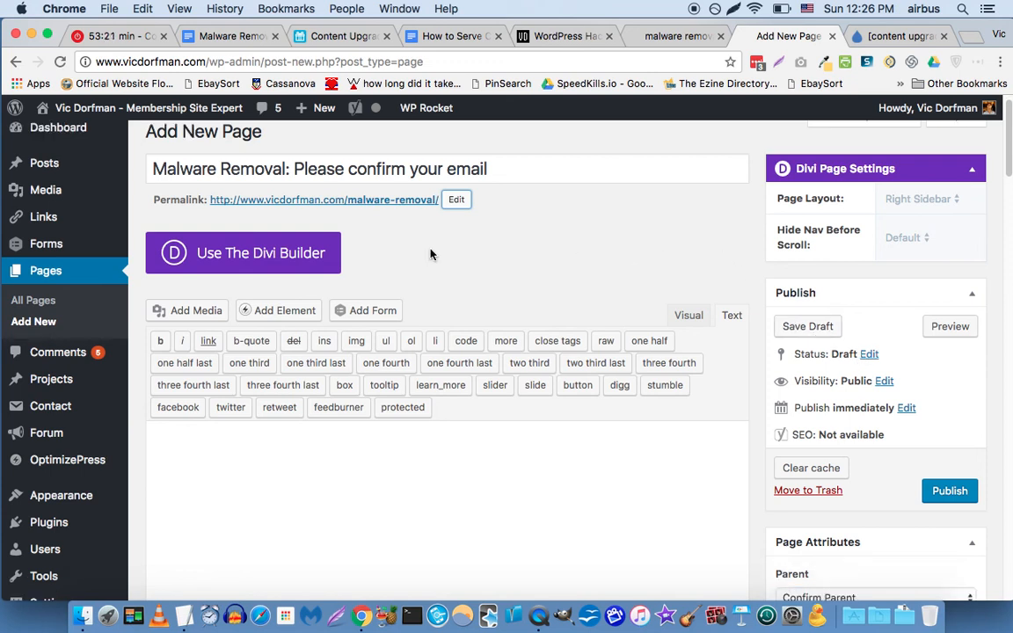
left_click(290, 256)
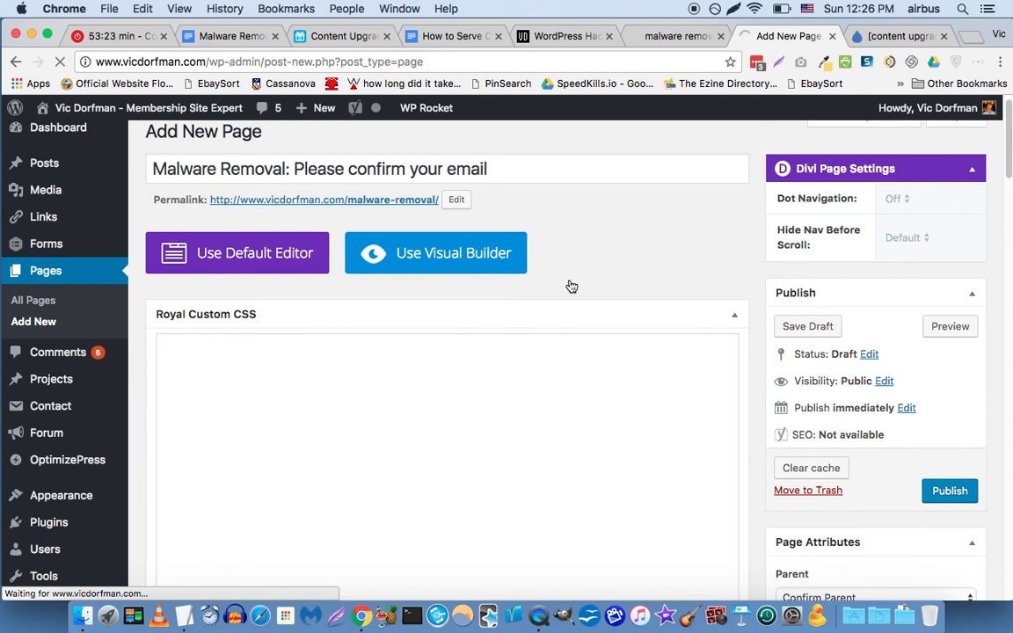
scroll(567, 299, "down", 2)
scroll(552, 318, "down", 1)
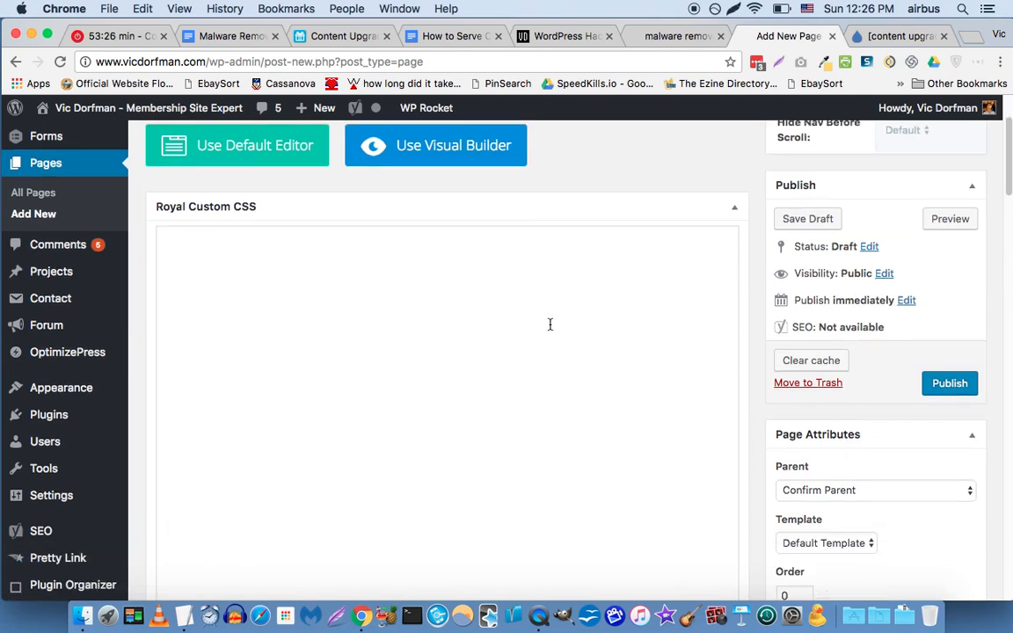
scroll(547, 324, "down", 1)
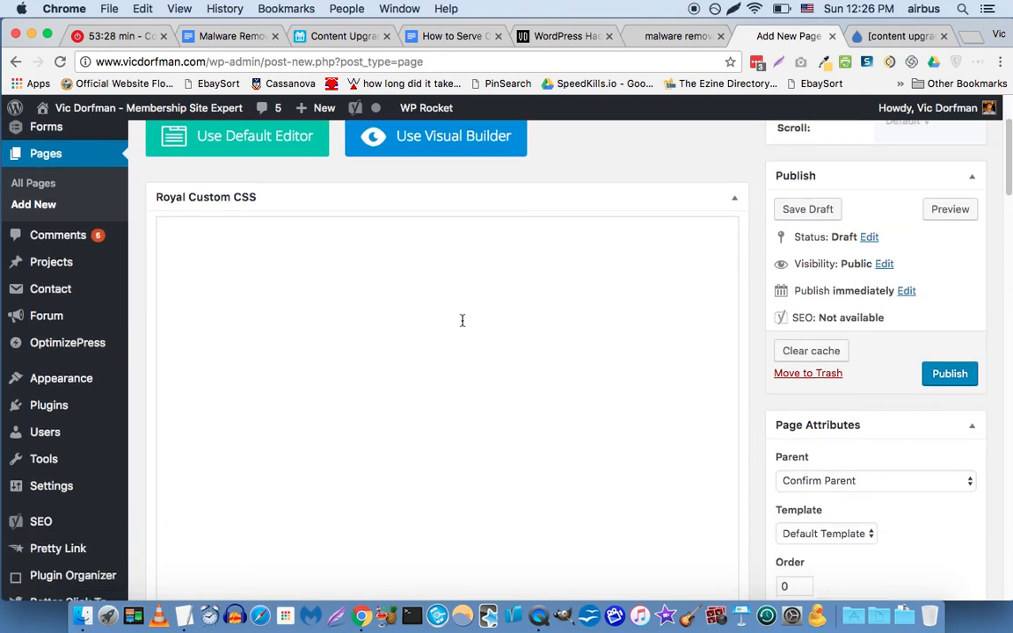
Paste the '#drip-18561 {display:none;}' rule from TextEdit into the Royal Custom CSS box.
left_click(189, 580)
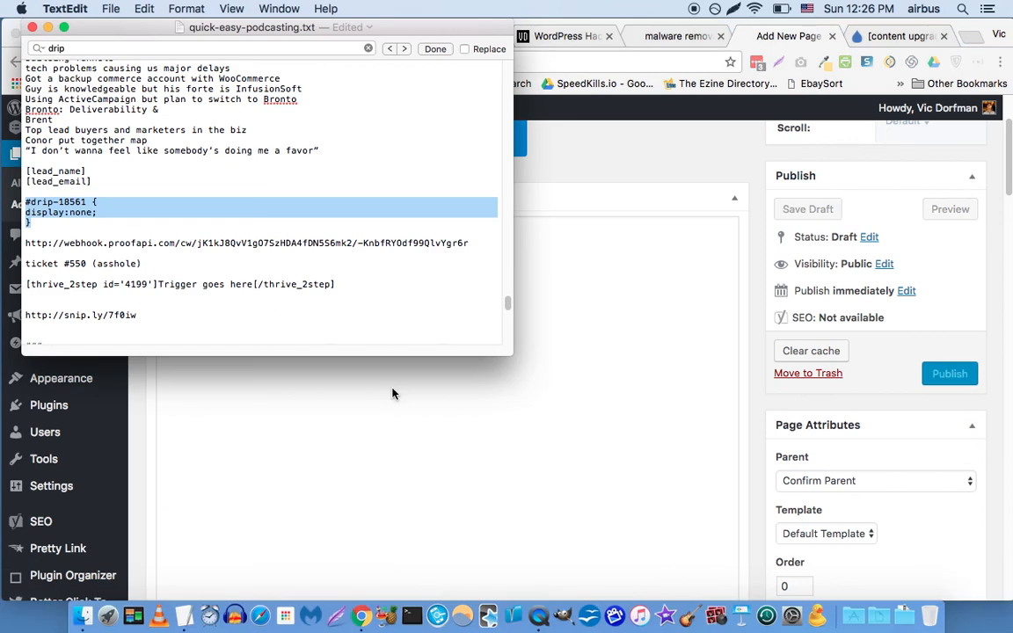
left_click(393, 393)
type("#drip-18561 { display:none; }")
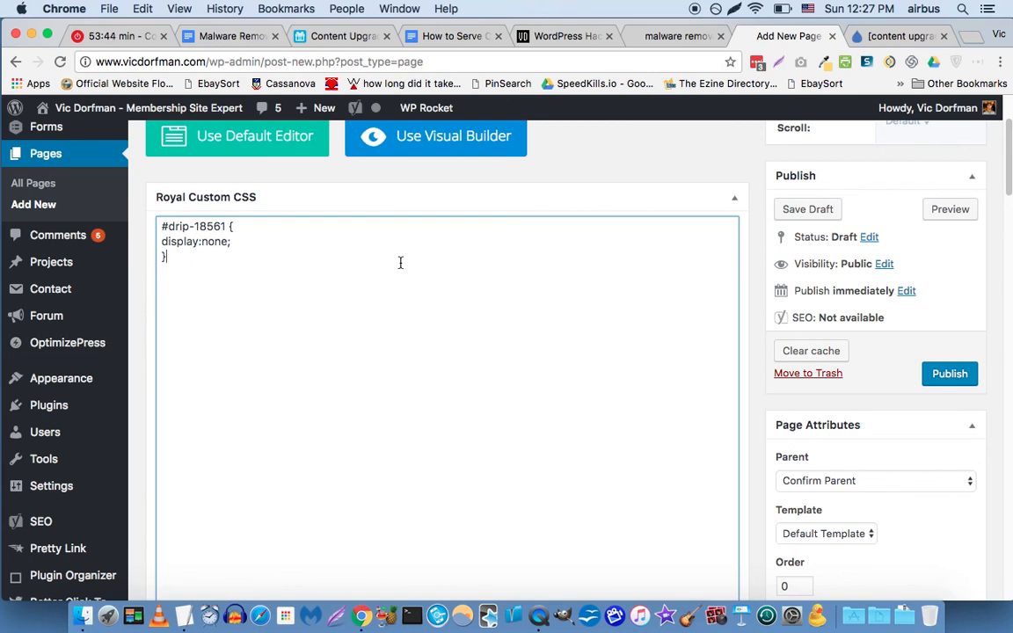
key("super+Tab")
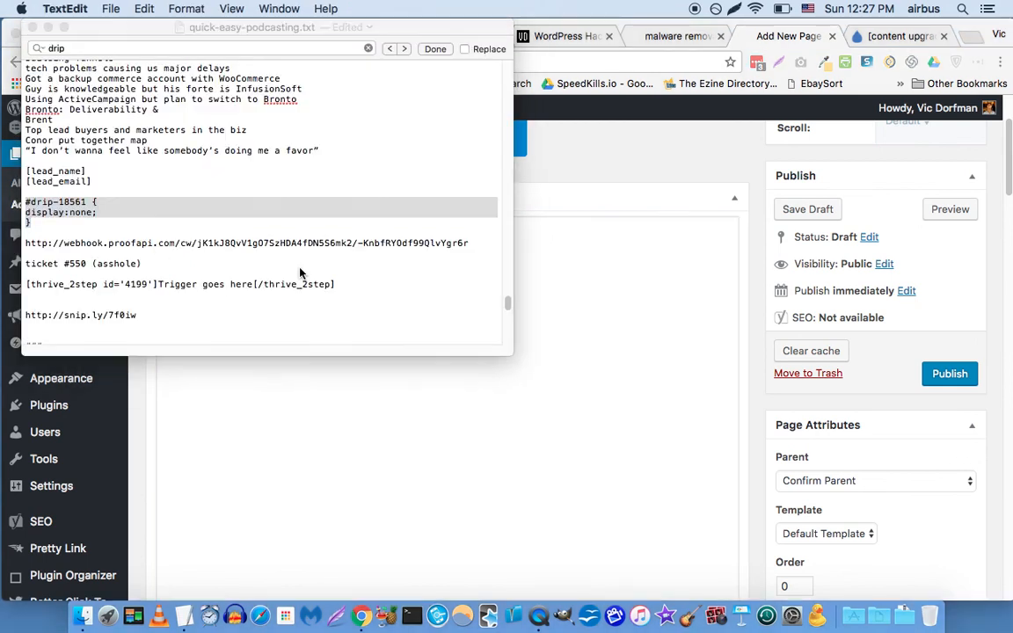
key("super+Tab")
scroll(317, 211, "down", 10)
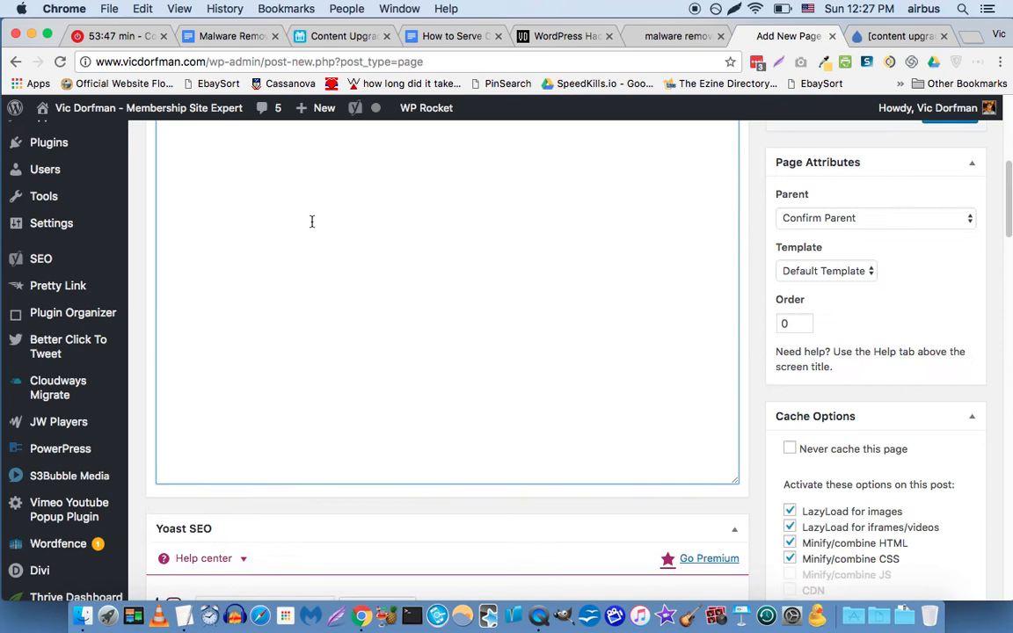
scroll(311, 224, "down", 8)
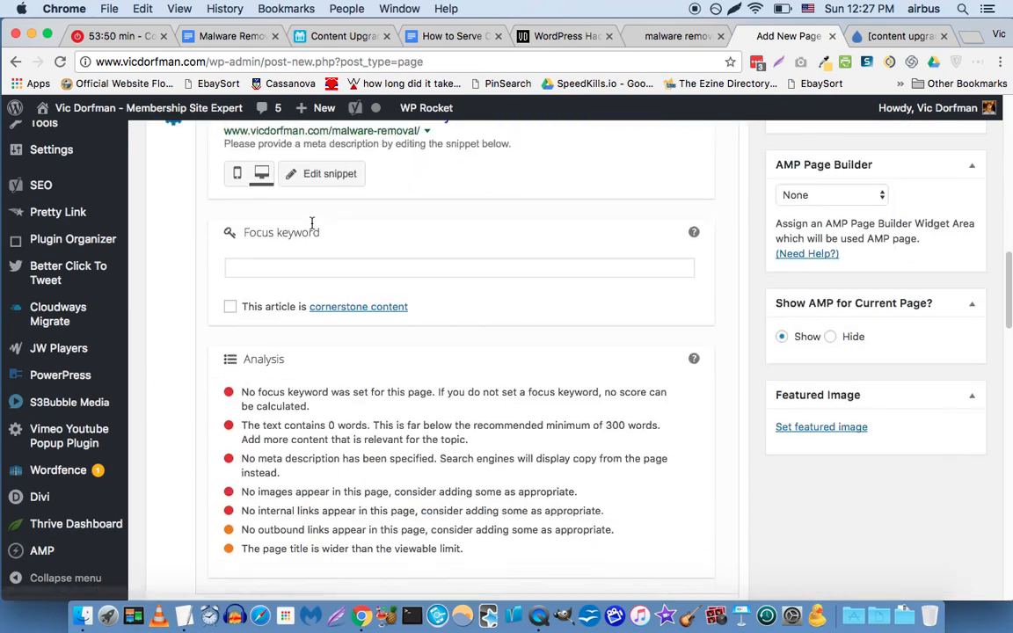
scroll(312, 223, "down", 5)
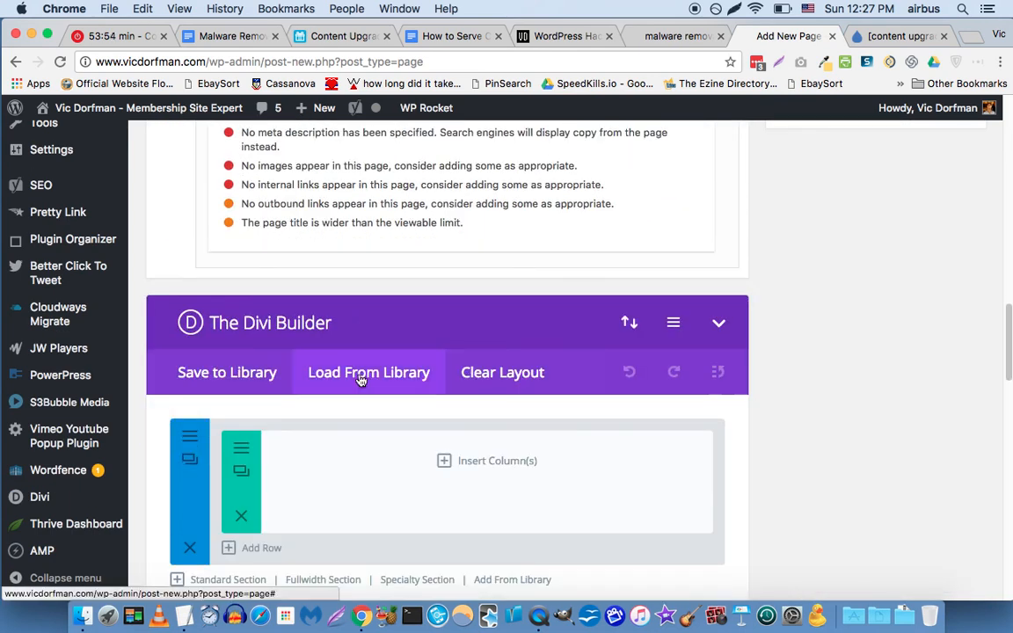
Load the saved Sad Lilly Confirmation Page layout from the Divi library.
left_click(360, 376)
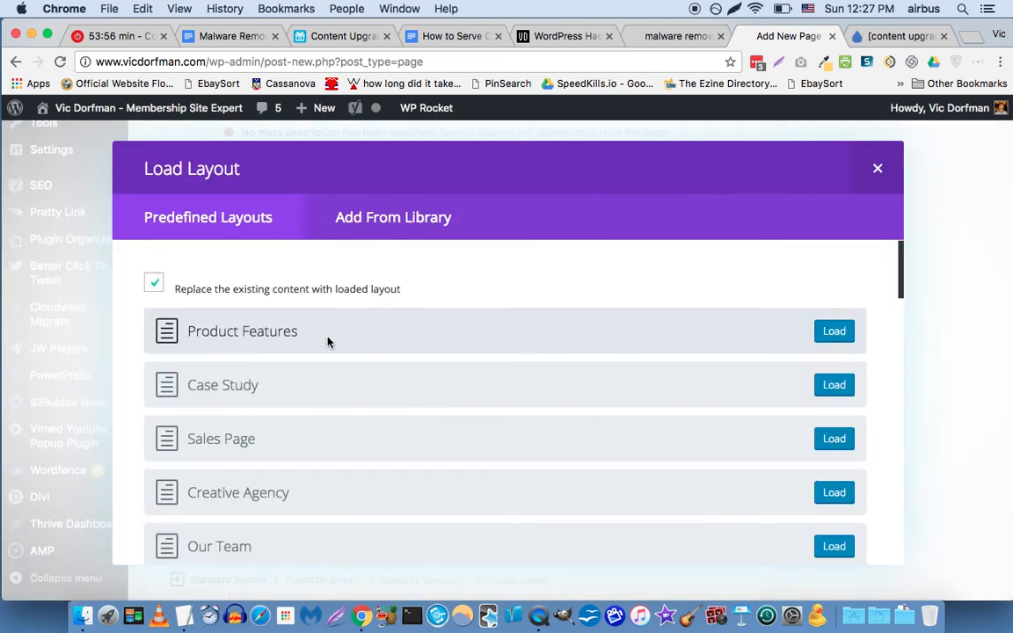
left_click(344, 219)
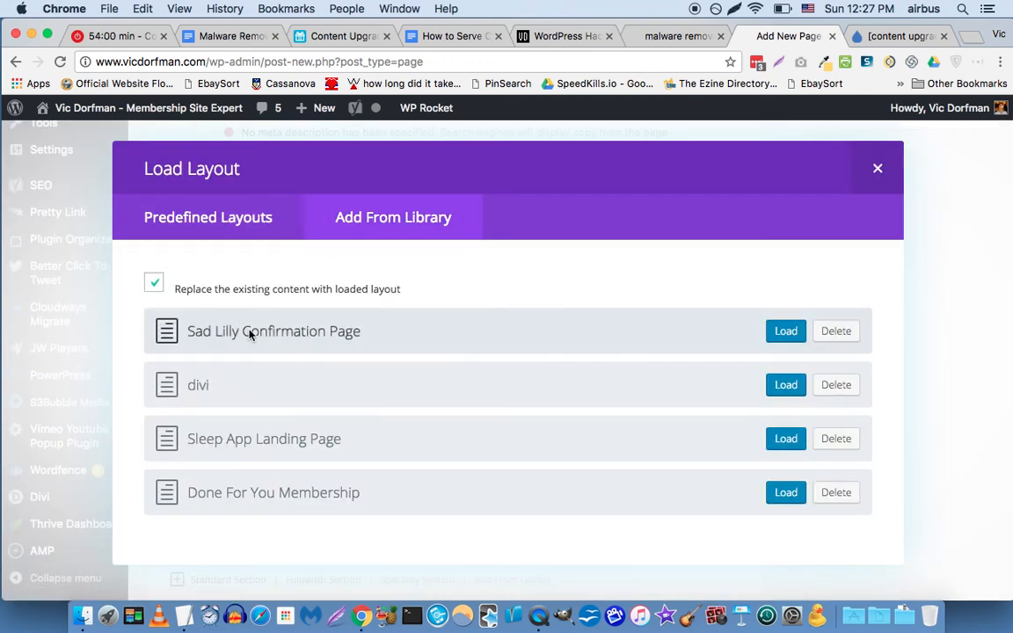
left_click(775, 337)
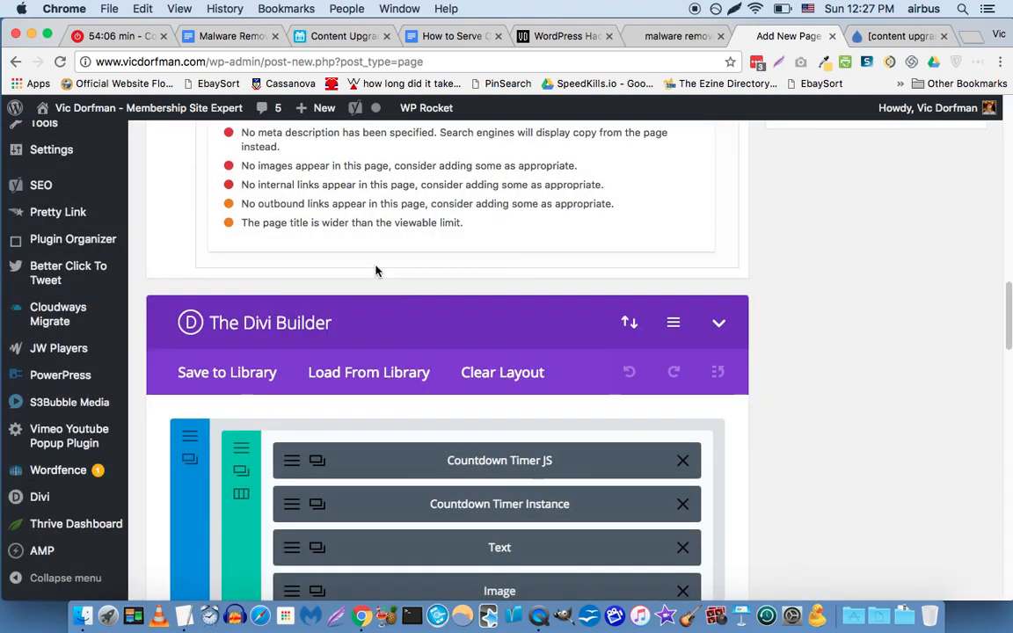
Open the settings of the layout's first Text module.
scroll(375, 271, "down", 3)
scroll(375, 271, "down", 2)
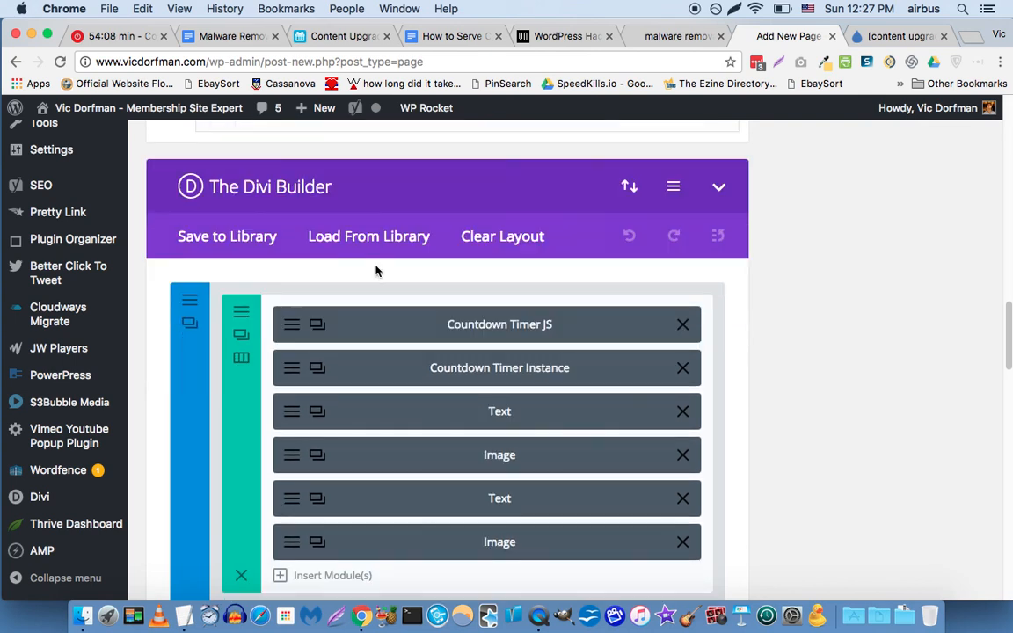
left_click(490, 499)
left_click(490, 498)
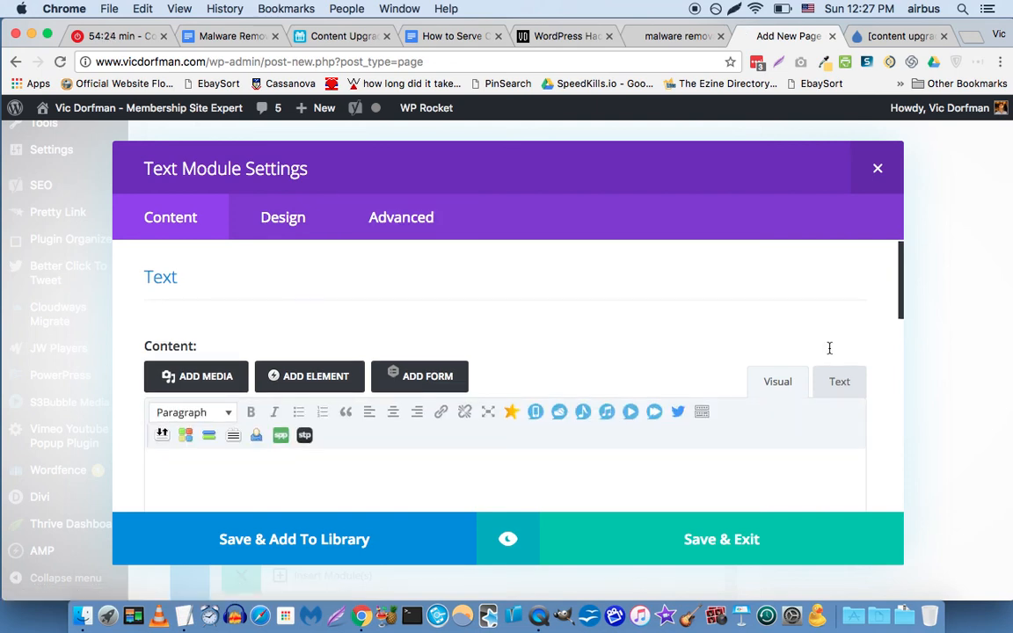
Check the first Text module's raw HTML heading 'This Is Lilly. She's Sad.', then close its settings.
scroll(828, 348, "down", 5)
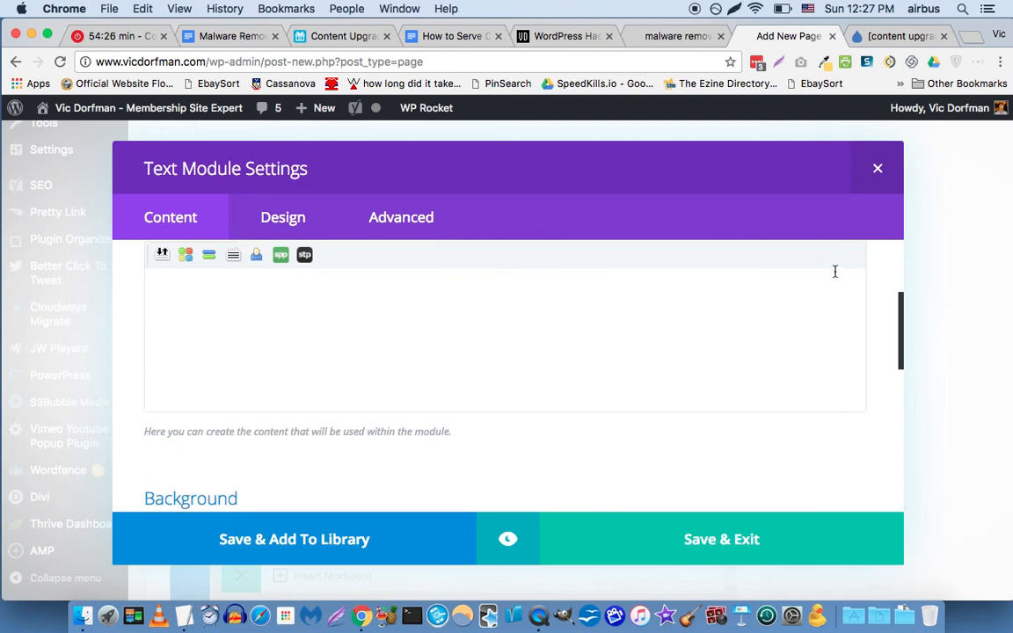
scroll(838, 291, "up", 2)
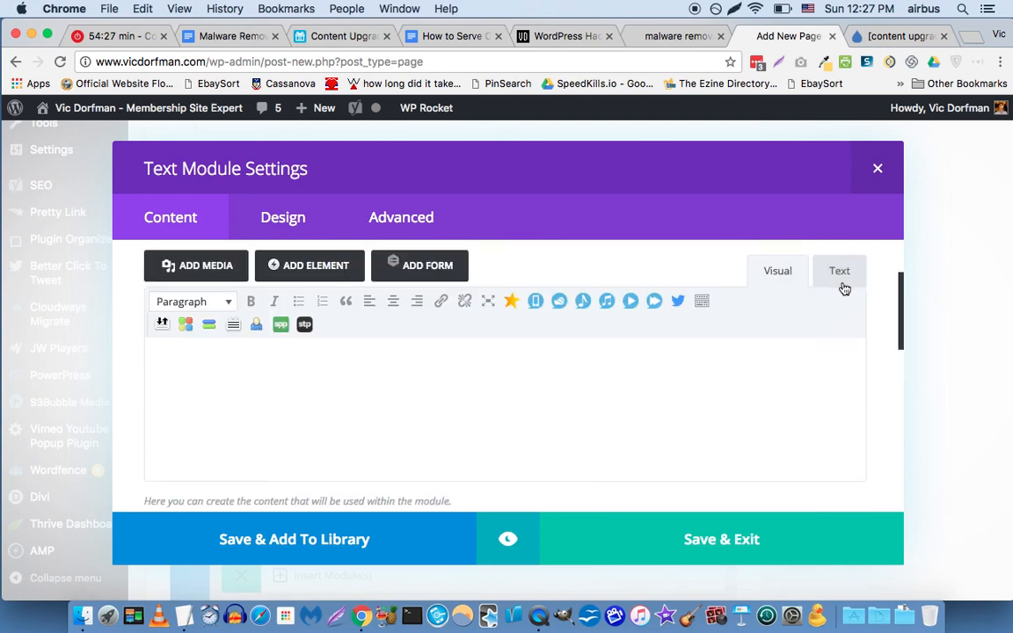
left_click(840, 273)
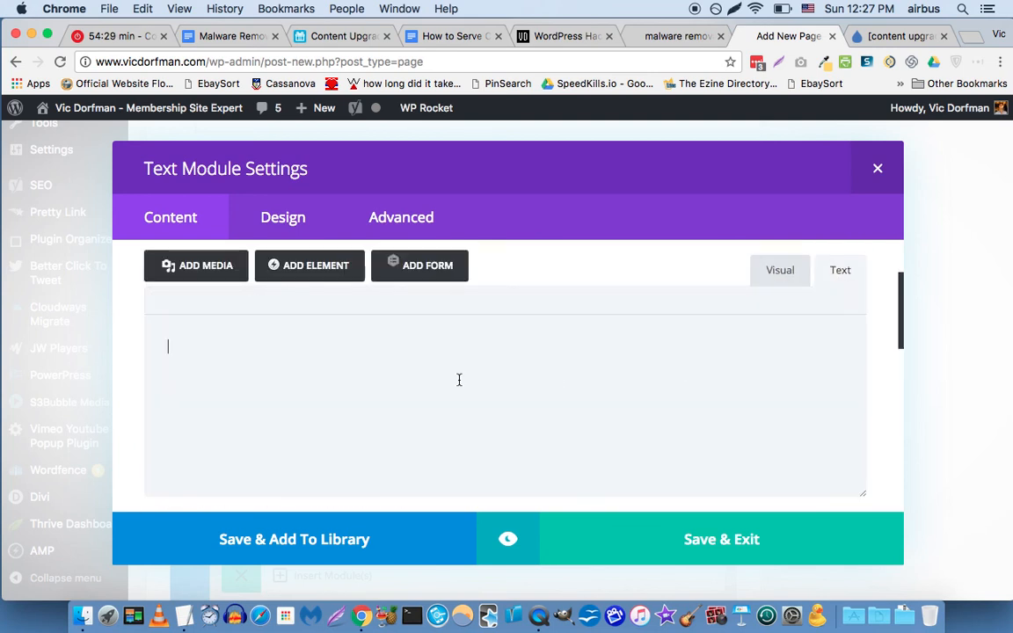
scroll(459, 380, "down", 1)
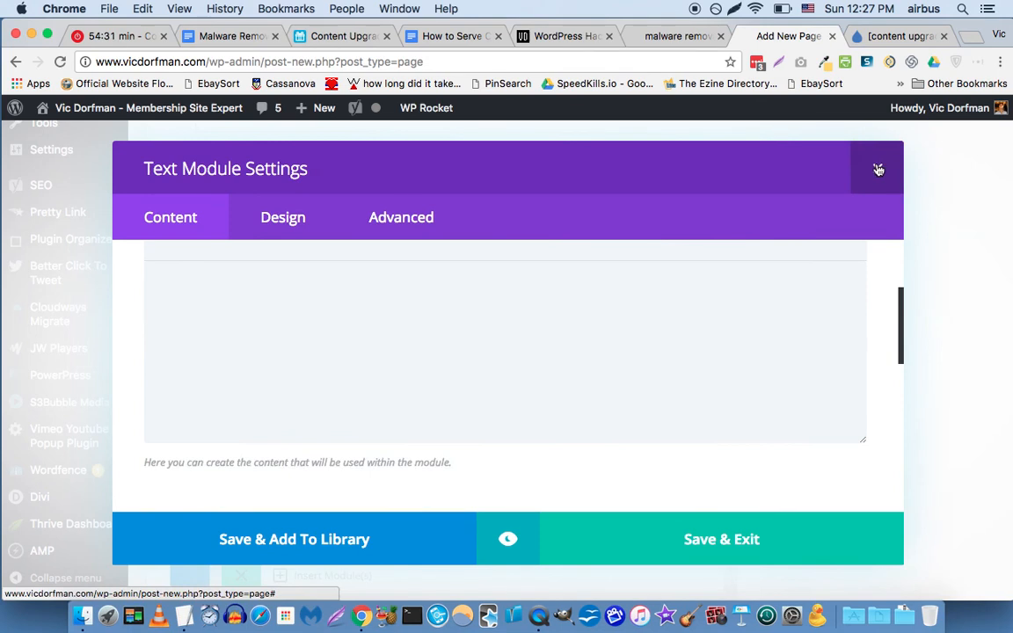
left_click(879, 170)
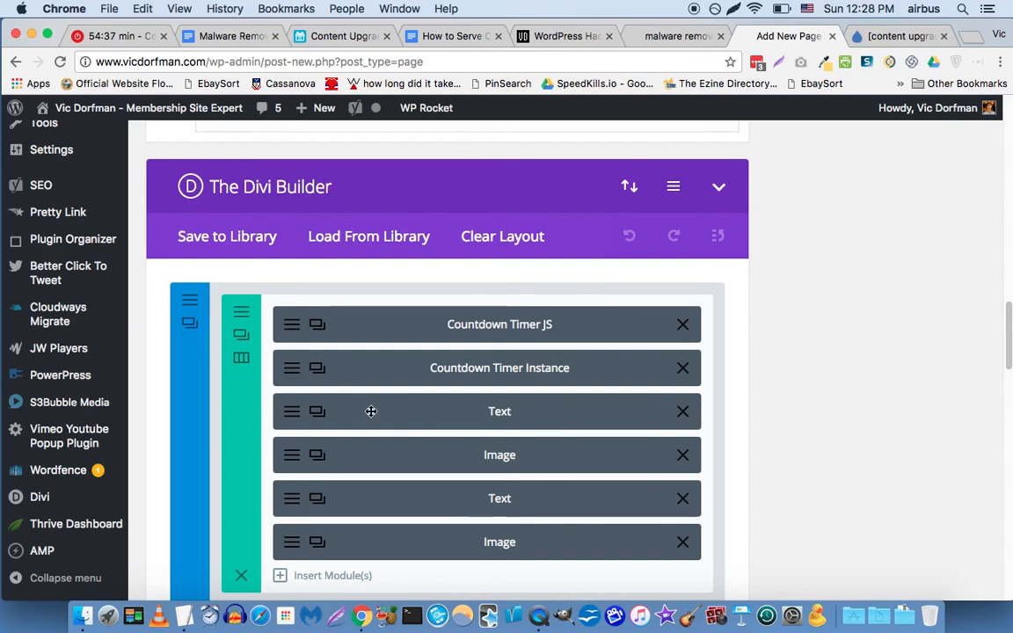
left_click(292, 411)
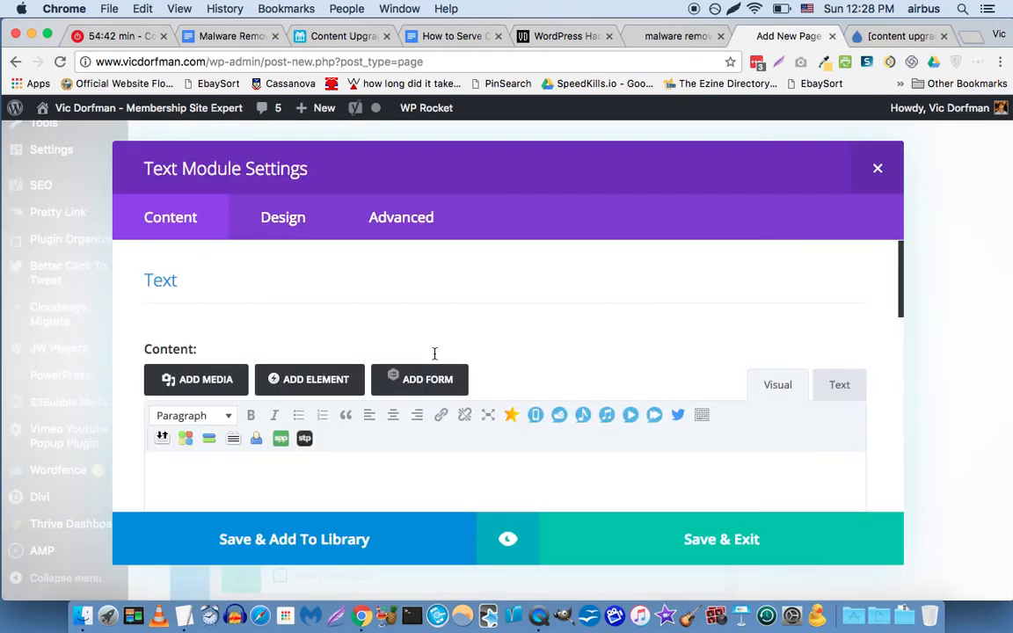
scroll(435, 354, "down", 5)
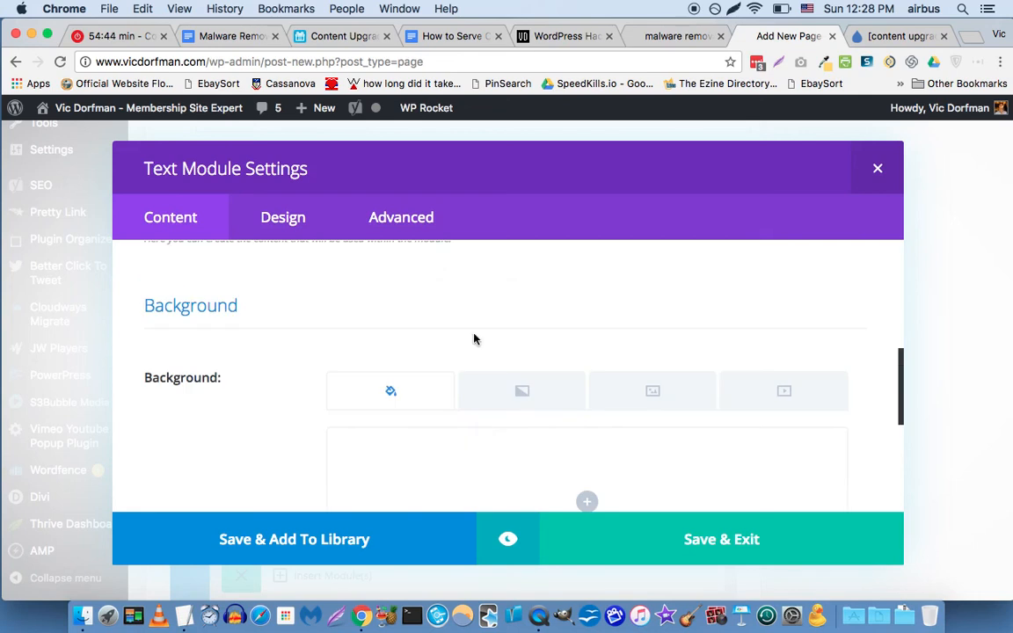
scroll(481, 342, "up", 4)
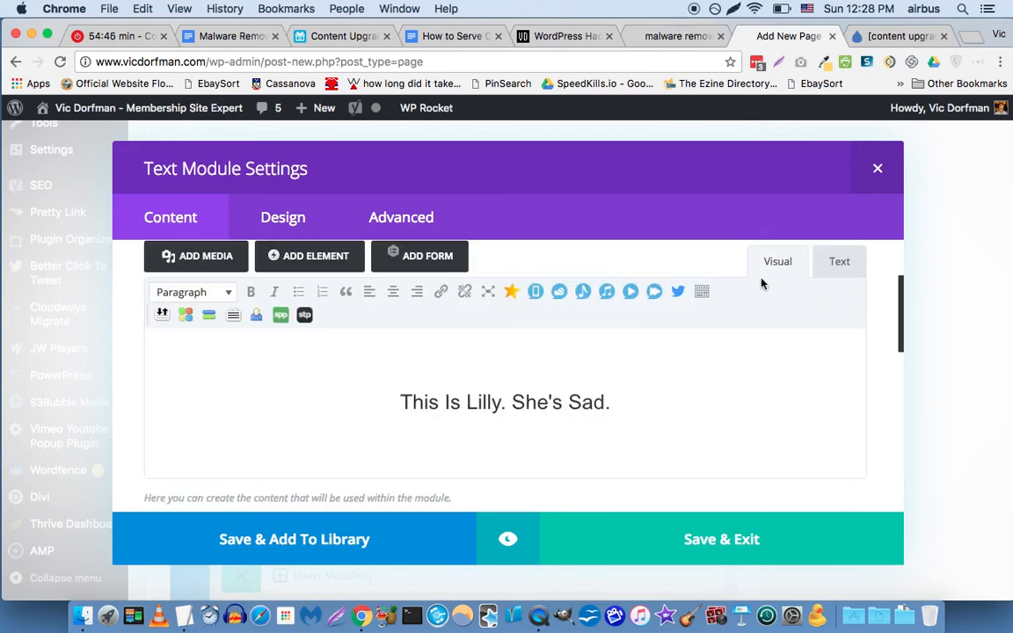
scroll(783, 277, "up", 1)
left_click(825, 290)
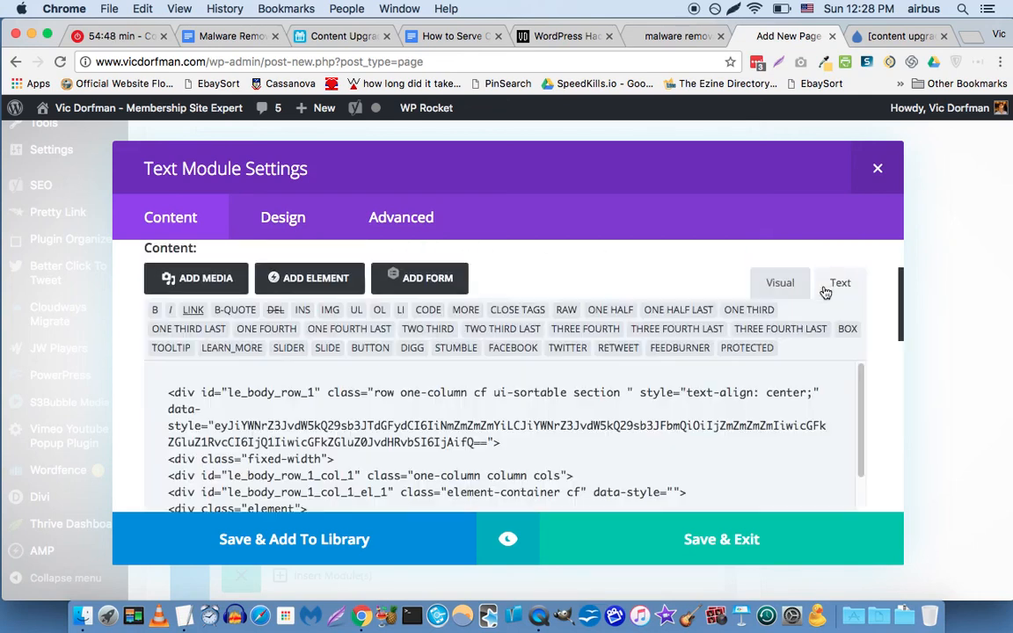
scroll(621, 363, "down", 5)
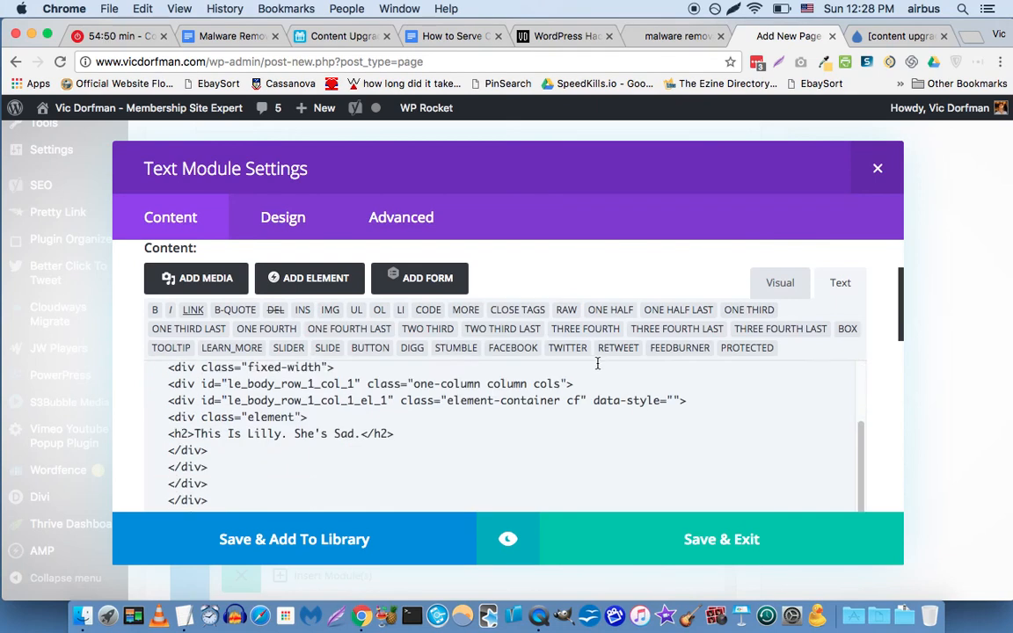
left_click(876, 170)
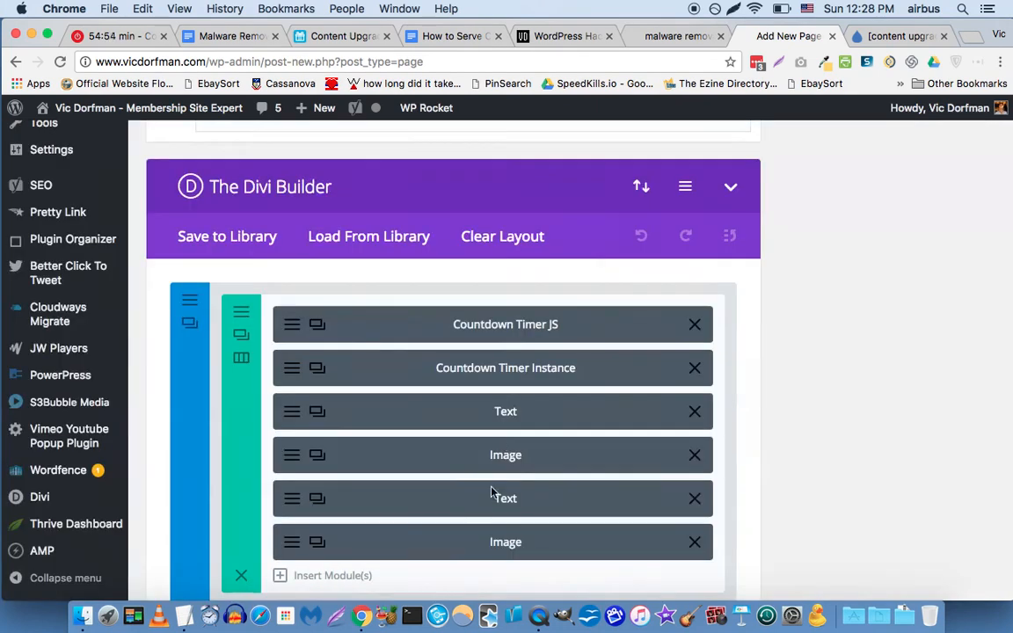
In the body-copy Text module, split 'Why…?', 'That means…' and the sad sentence into paragraphs.
double_click(505, 412)
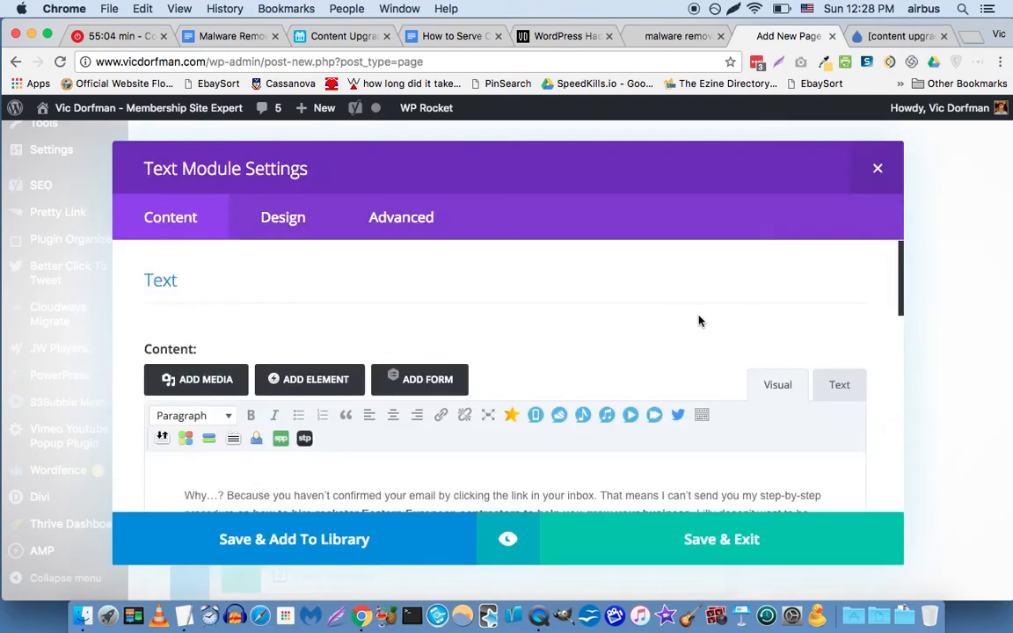
scroll(752, 353, "down", 2)
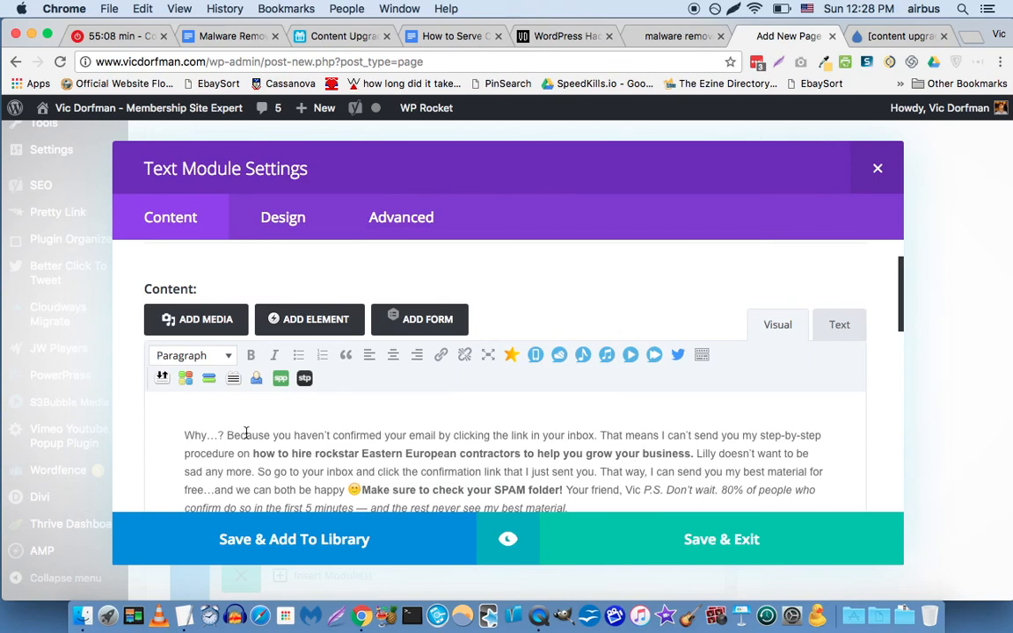
key("Return")
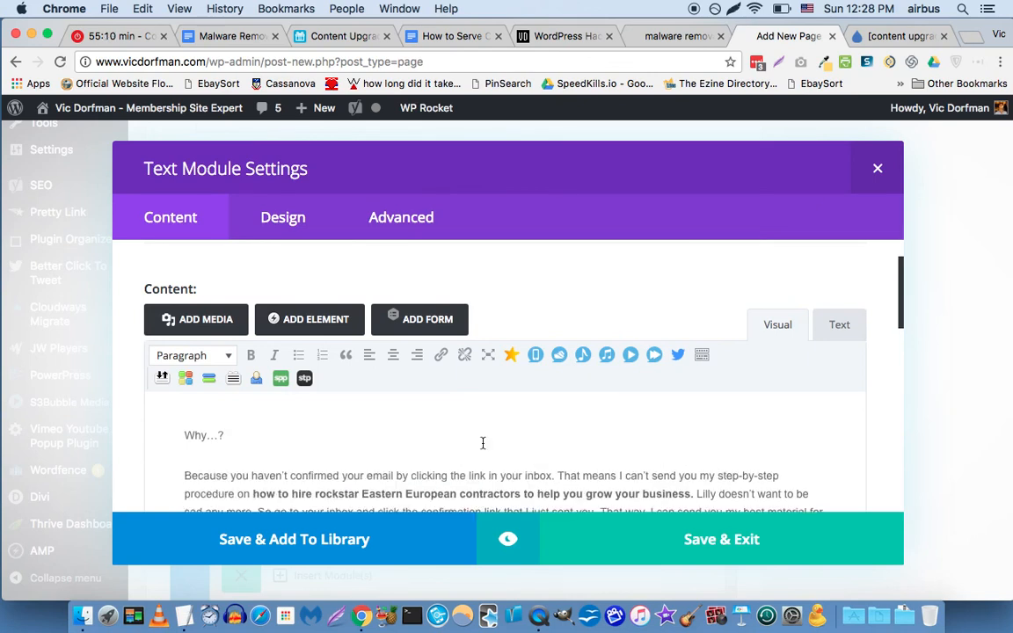
left_click(557, 475)
key("Return")
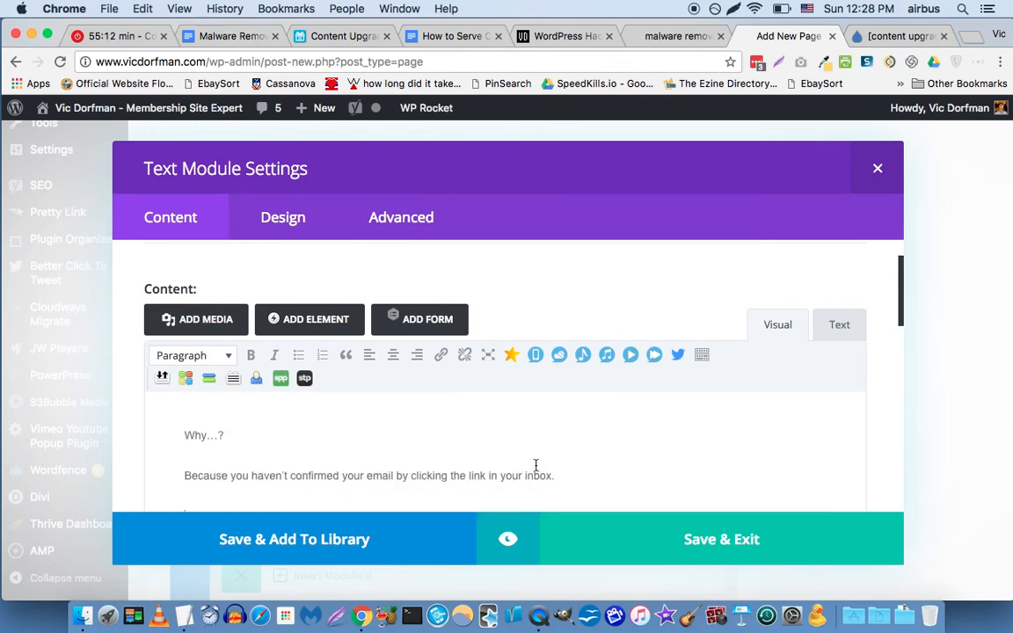
scroll(479, 387, "down", 3)
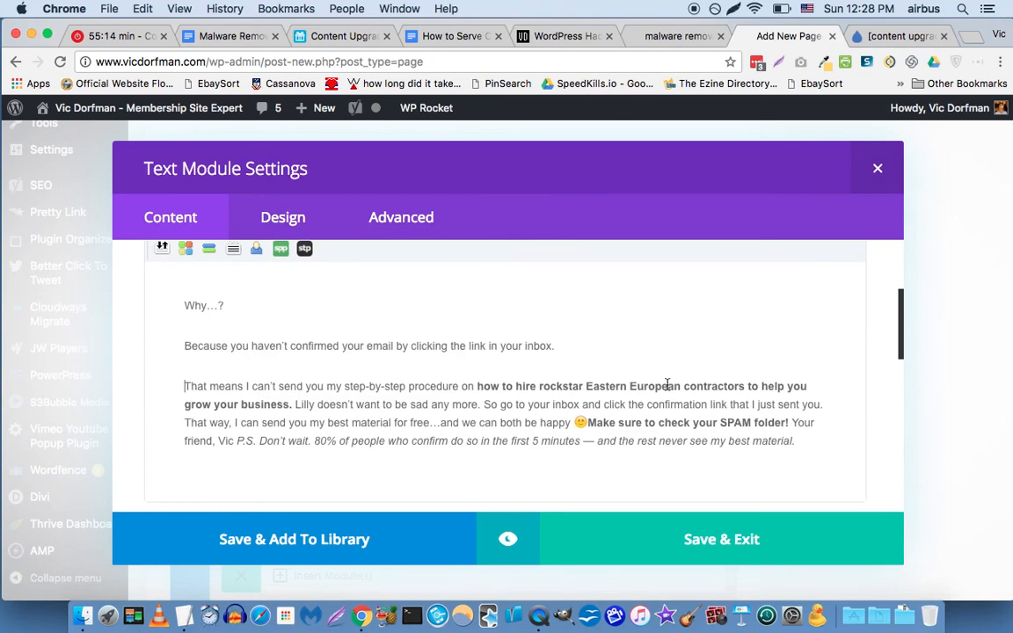
left_click(294, 404)
key("Return")
Replace the bold promise with 'how to remove .malware from your WordPress website'.
left_click(478, 387)
key("shift+super+Right")
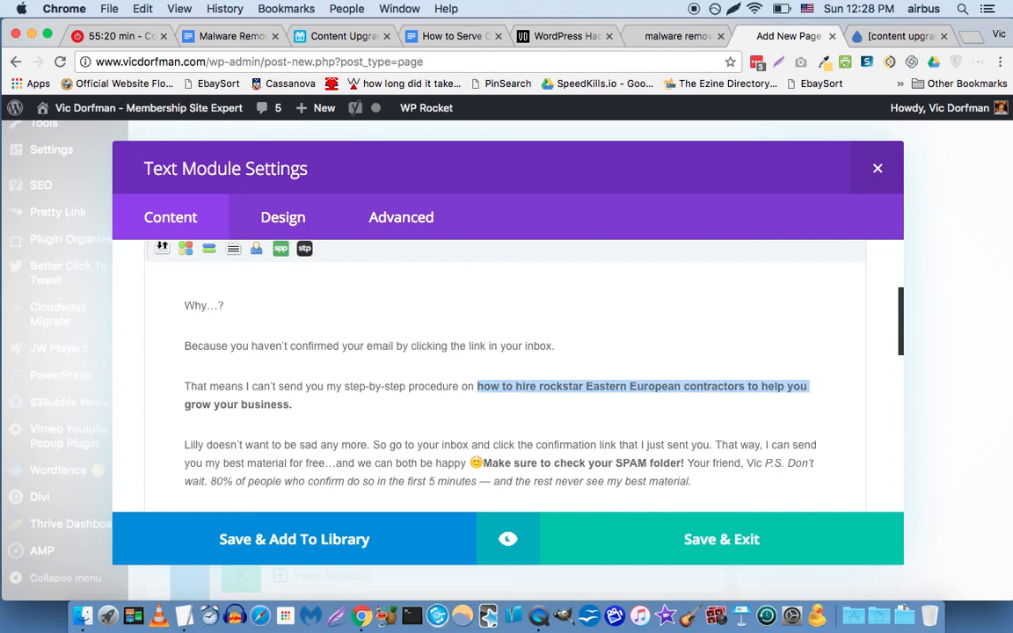
key("shift+alt+Right")
key("shift+alt+Right")
key("shift+alt+Right")
type("how to rem")
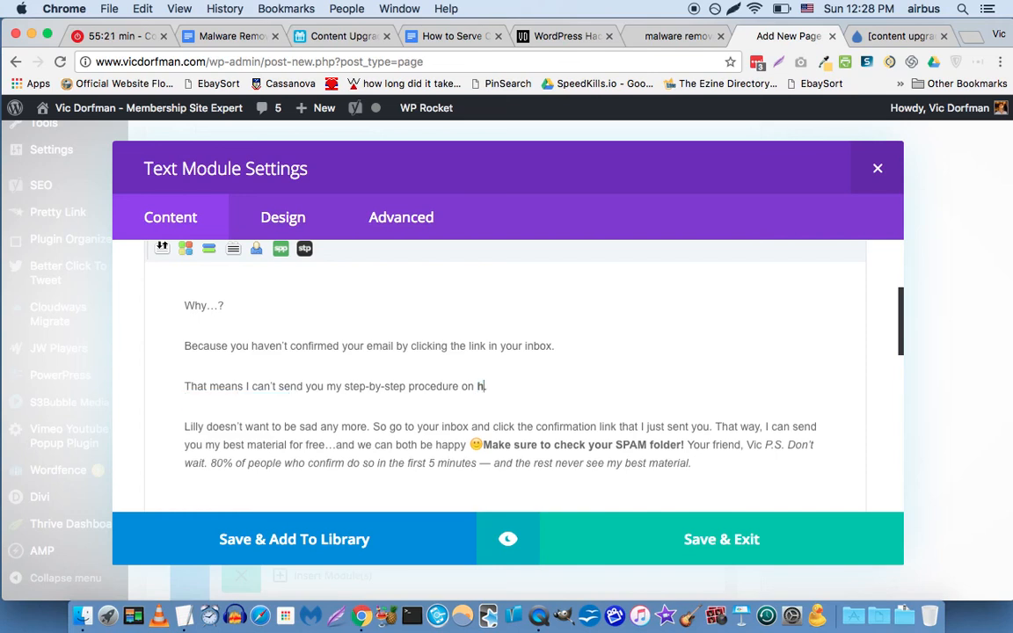
type("ove .")
type("malware from your W")
type("ordPress website")
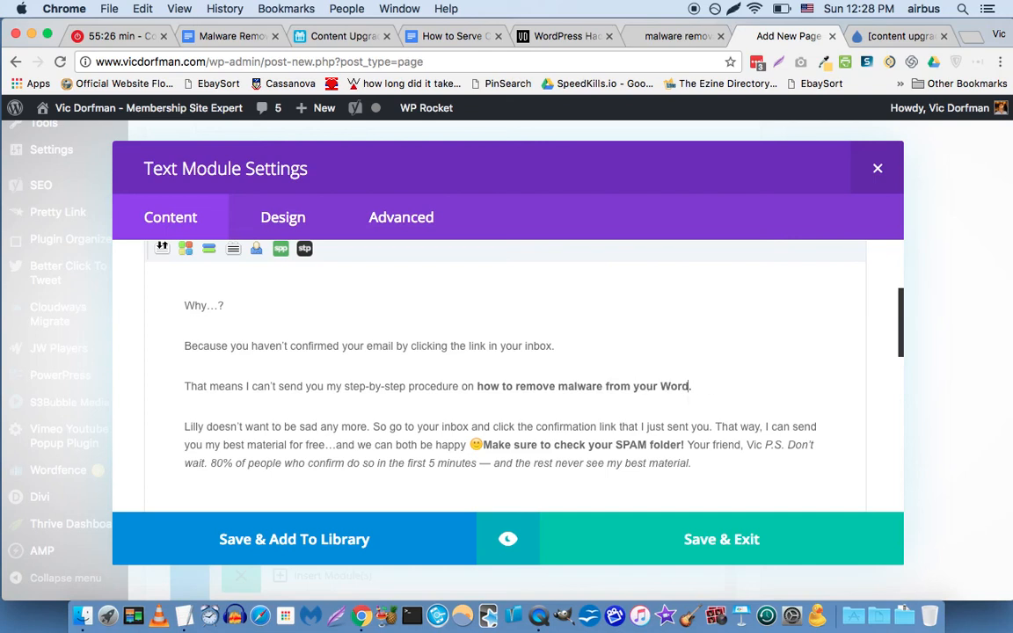
Give 'So go to your inbox…', 'That way…', the SPAM reminder and sign-off separate paragraphs.
key("Down")
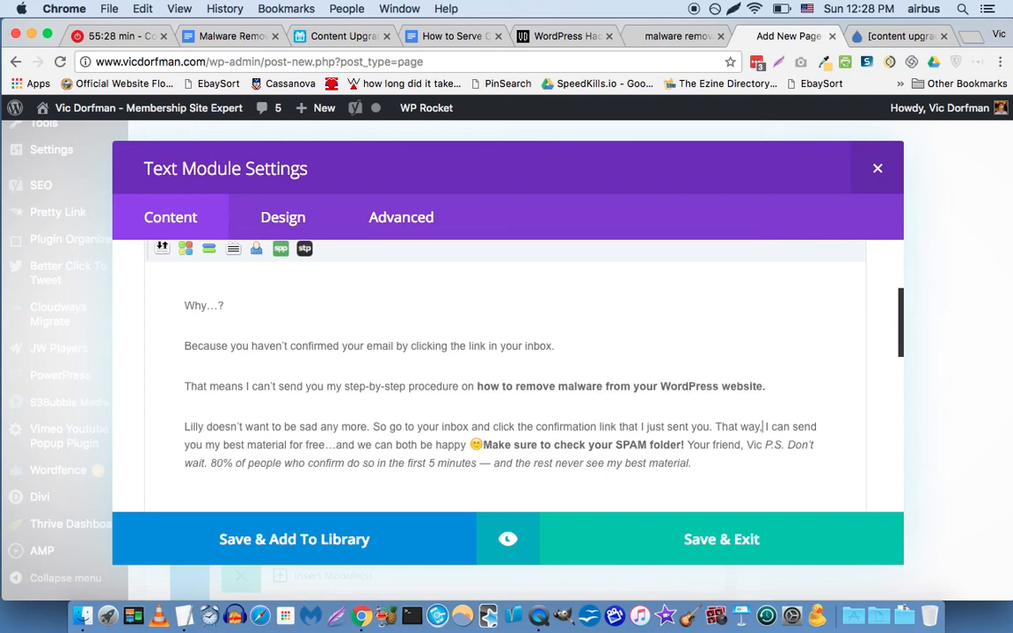
left_click(370, 426)
key("Return")
key("Down")
key("alt+Left")
key("alt+Left")
key("alt+Left")
key("alt+Left")
key("alt+Left")
key("alt+Left")
key("alt+Left")
key("alt+Left")
key("alt+Left")
key("alt+Left")
key("alt+Left")
key("alt+Left")
key("alt+Left")
key("Return")
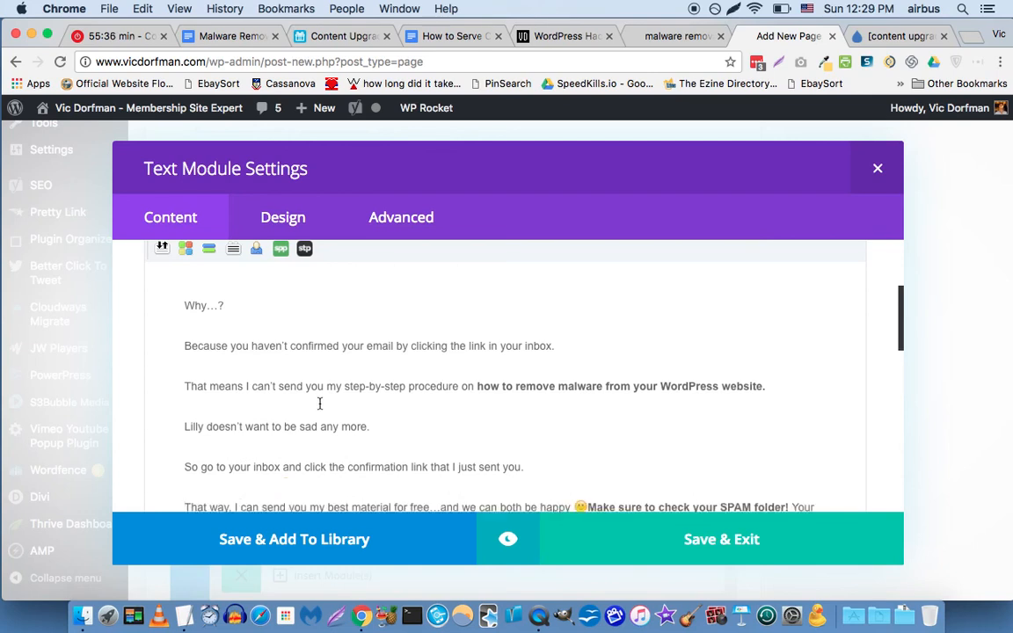
scroll(320, 403, "down", 2)
left_click(589, 445)
key("Return")
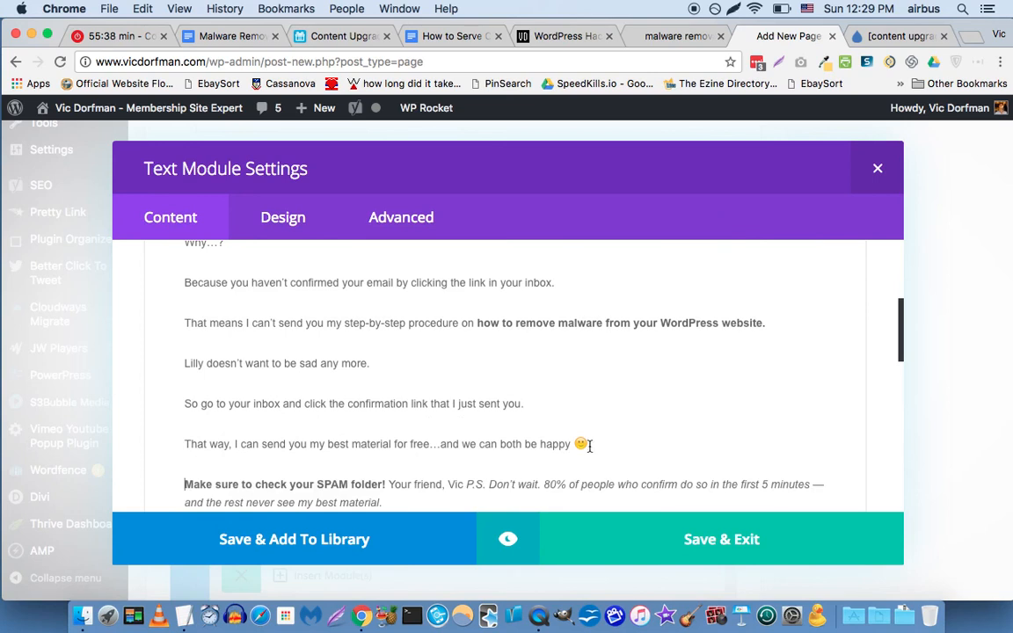
left_click(388, 485)
key("Return")
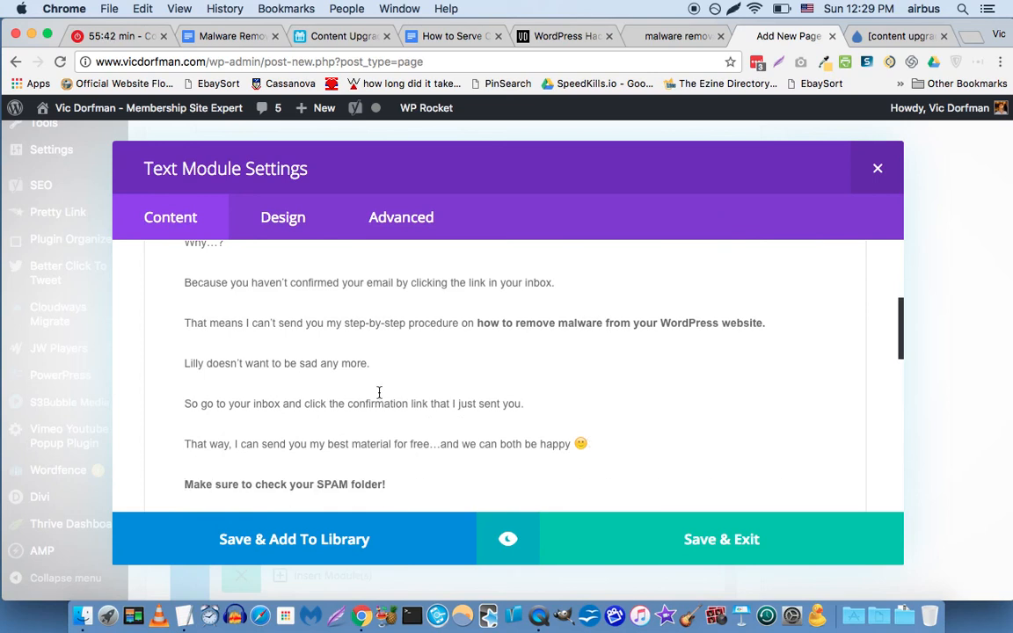
Put 'Vic' on its own line and make the note a separate lowercase 'p.s.' paragraph.
scroll(354, 373, "down", 3)
left_click(243, 366)
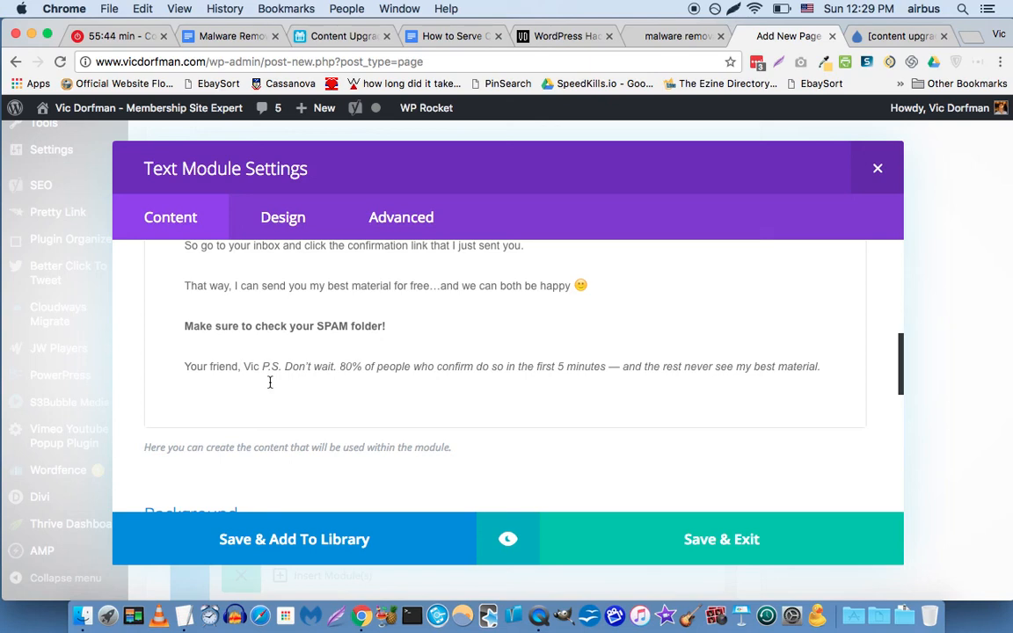
key("shift+Return")
key("Right")
key("Right")
key("Right")
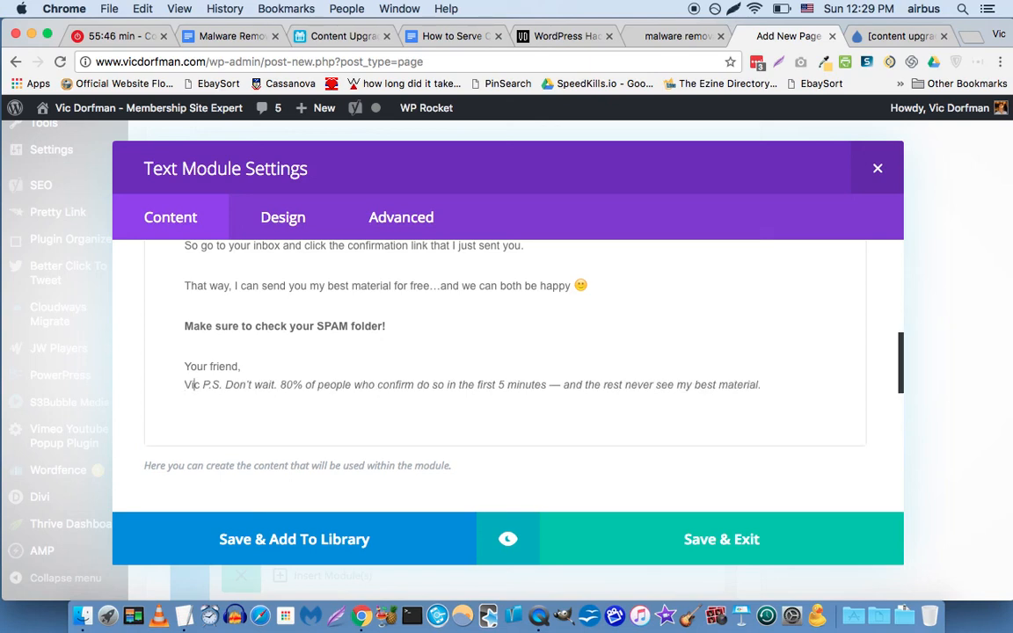
key("Return")
key("shift+Right")
key("shift+Right")
key("shift+Right")
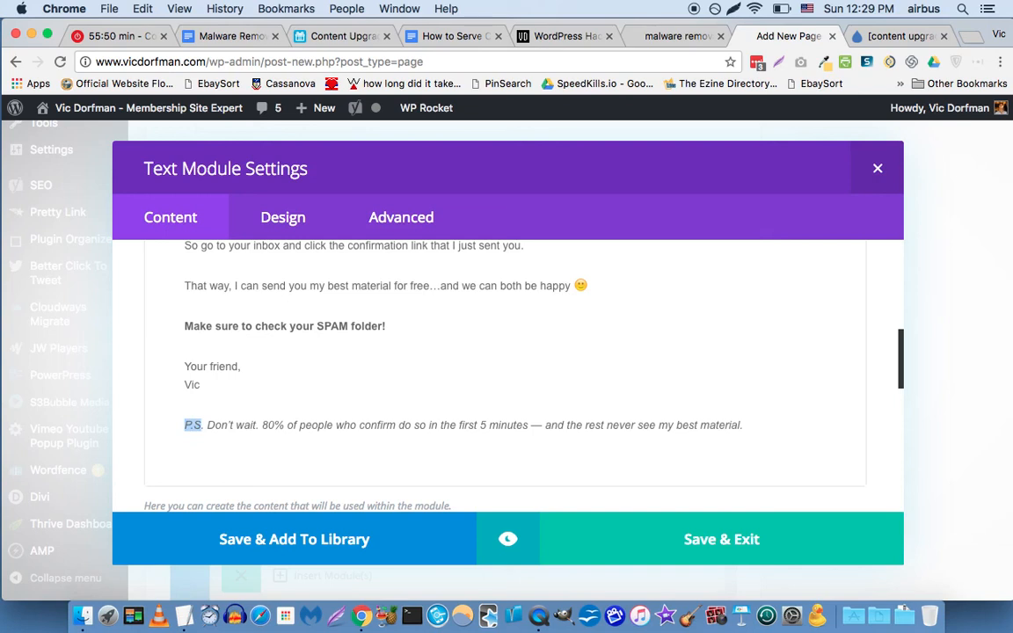
type("p.s.")
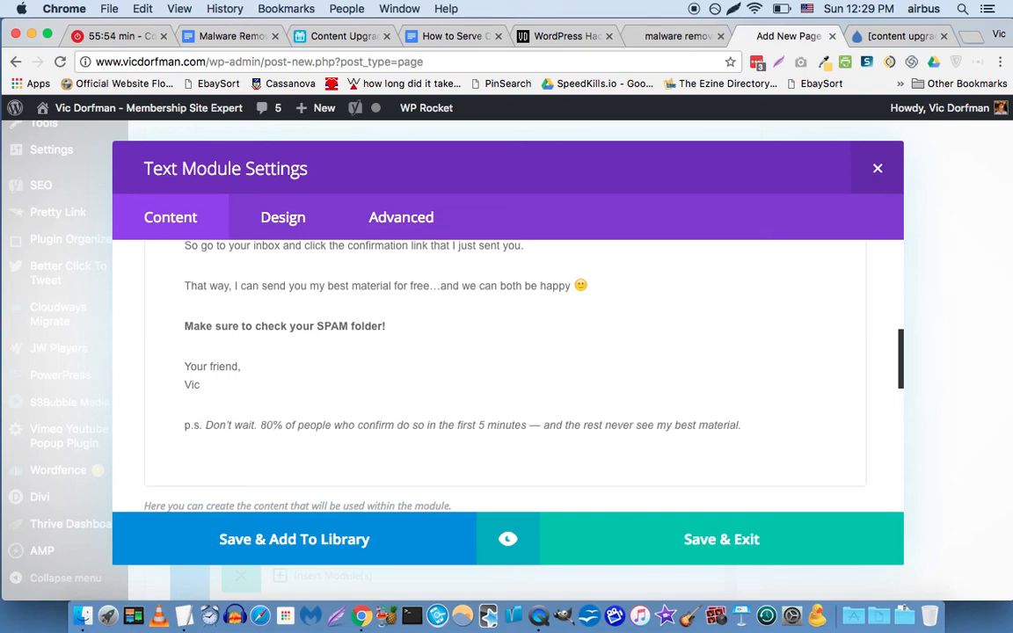
key("shift+Left")
key("shift+Left")
key("shift+Left")
key("shift+Left")
Save the body-copy module, then open the subject-line Text module and select 'EE Hiring'.
left_click(696, 537)
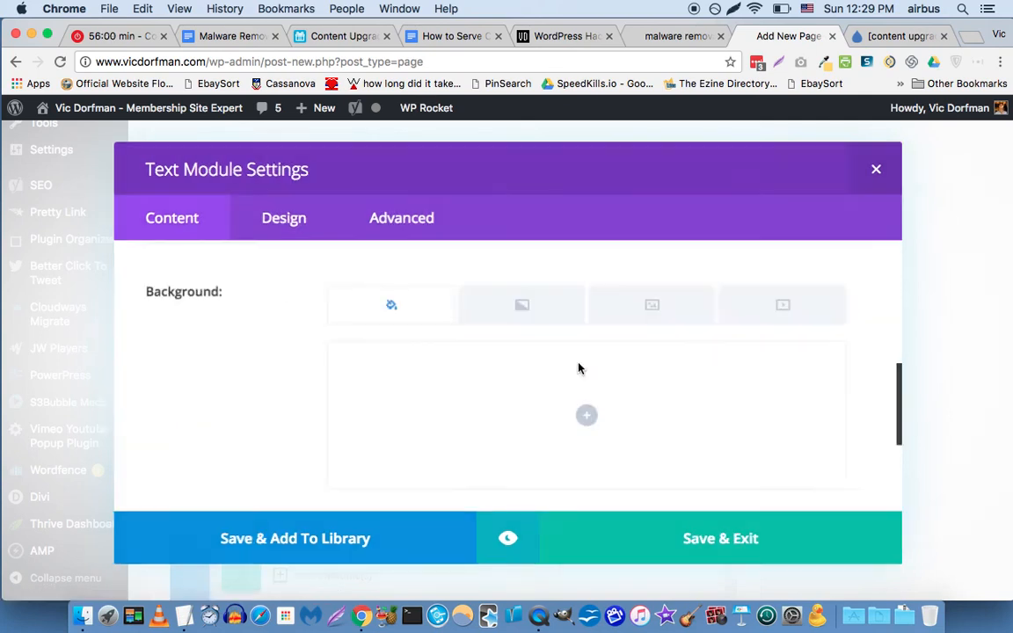
scroll(435, 413, "down", 3)
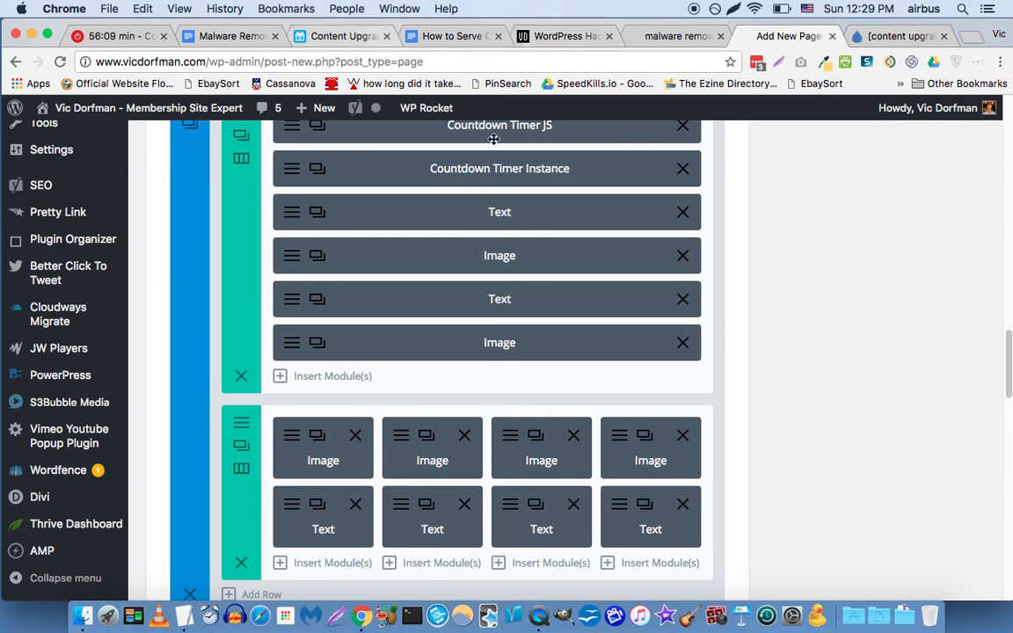
left_click(439, 563)
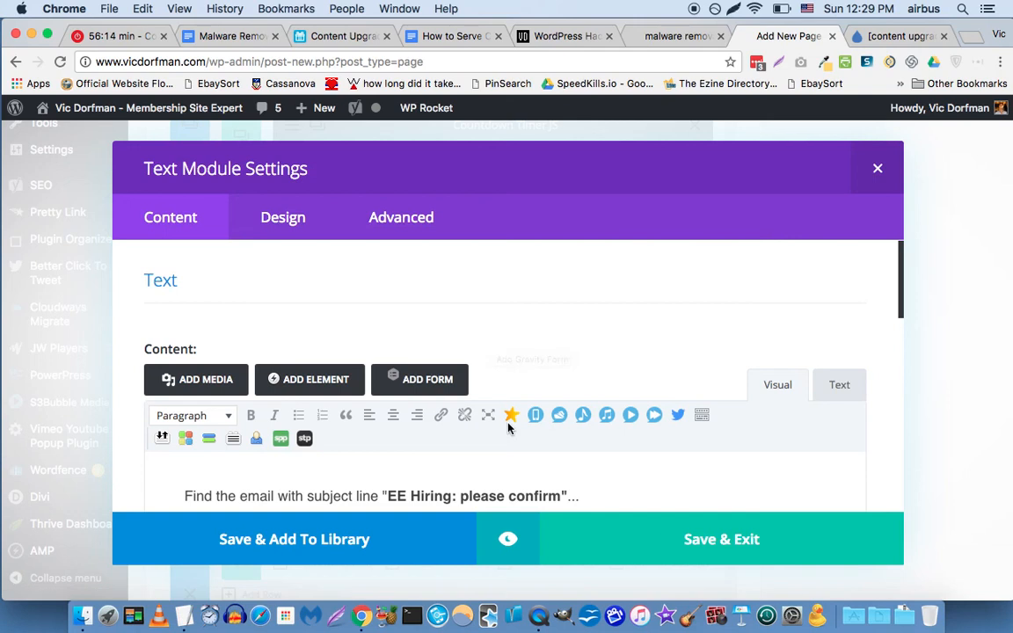
scroll(509, 427, "down", 1)
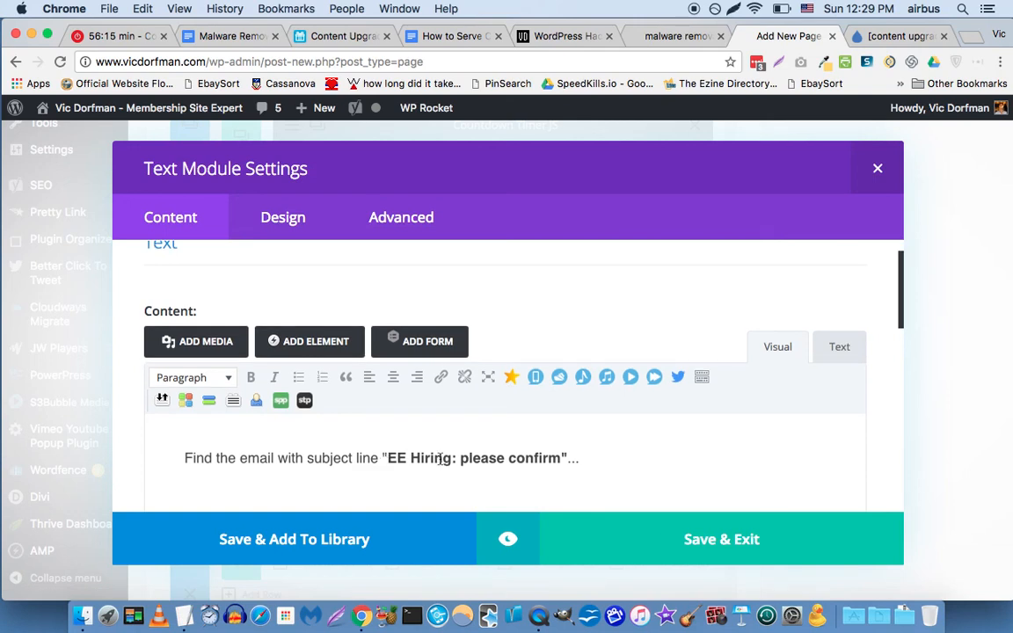
left_click_drag(451, 458, 387, 459)
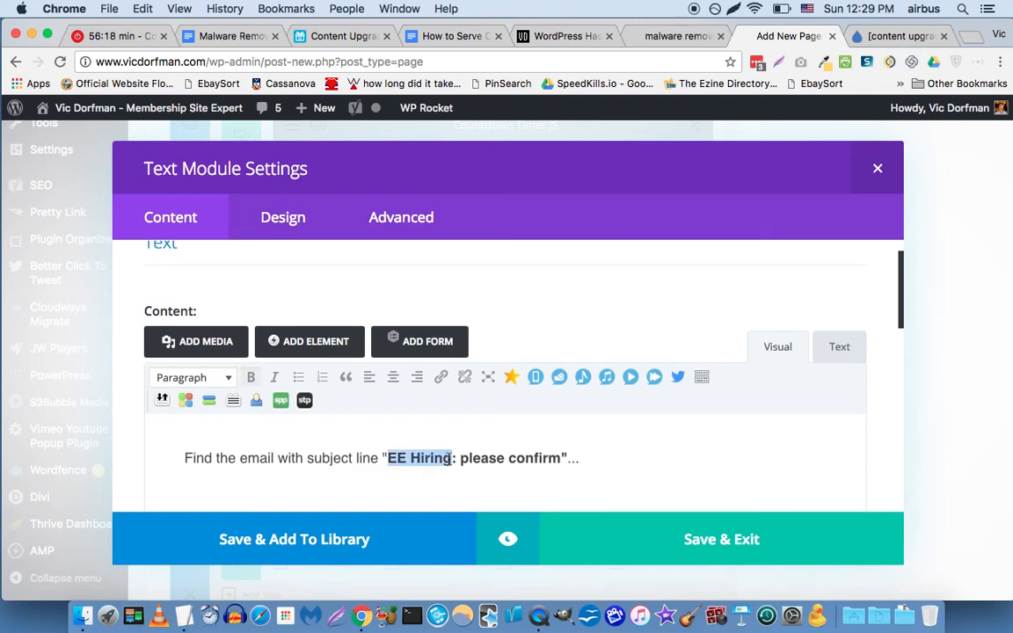
Copy the confirmation email subject from the Drip form's settings.
left_click(867, 36)
left_click(238, 248)
scroll(141, 237, "down", 1)
scroll(132, 264, "down", 1)
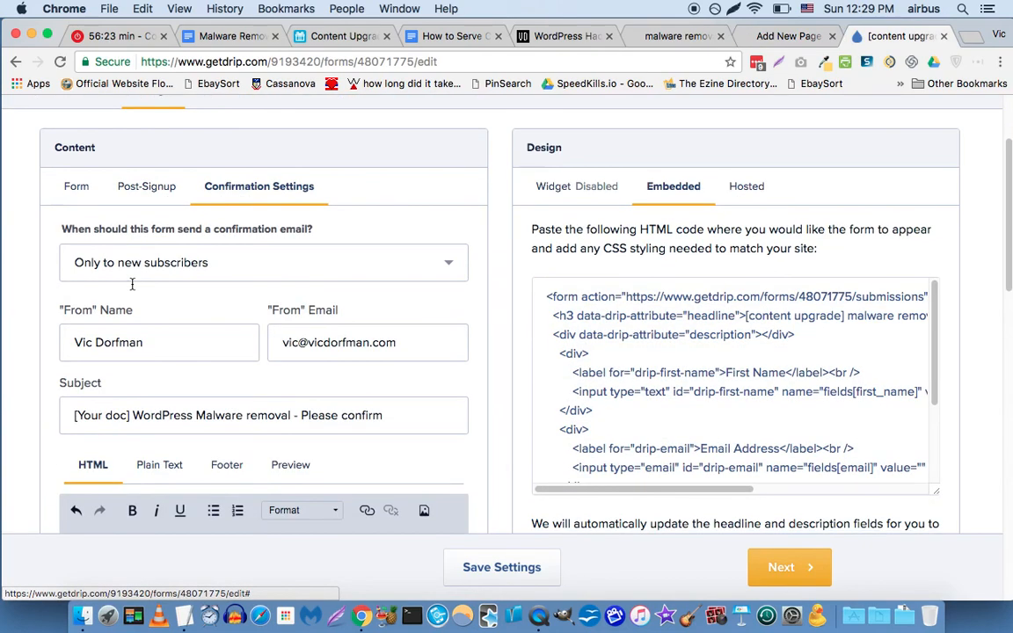
triple_click(151, 415)
key("super+c")
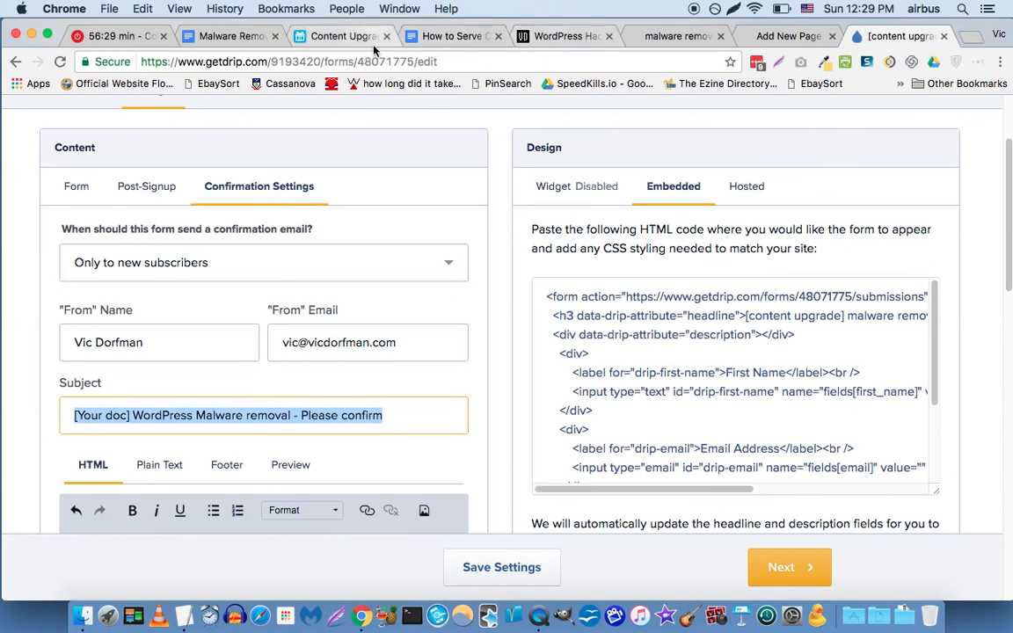
Replace 'EE Hiring: please confirm' with bold '[Your doc] WordPress Malware removal - Please confirm' and save.
left_click(682, 35)
key("ctrl+Tab")
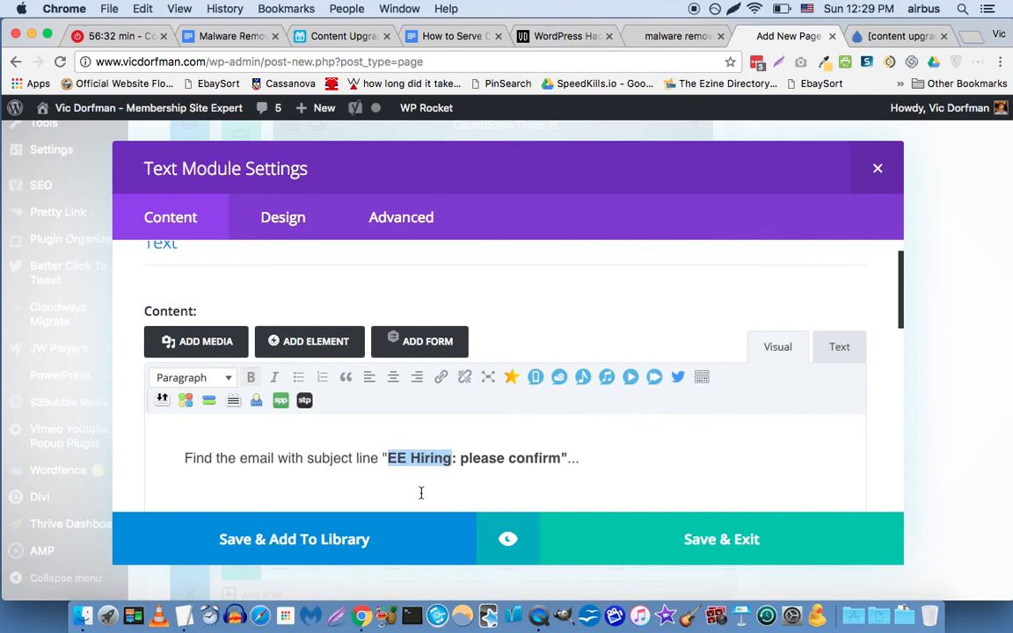
key("Left")
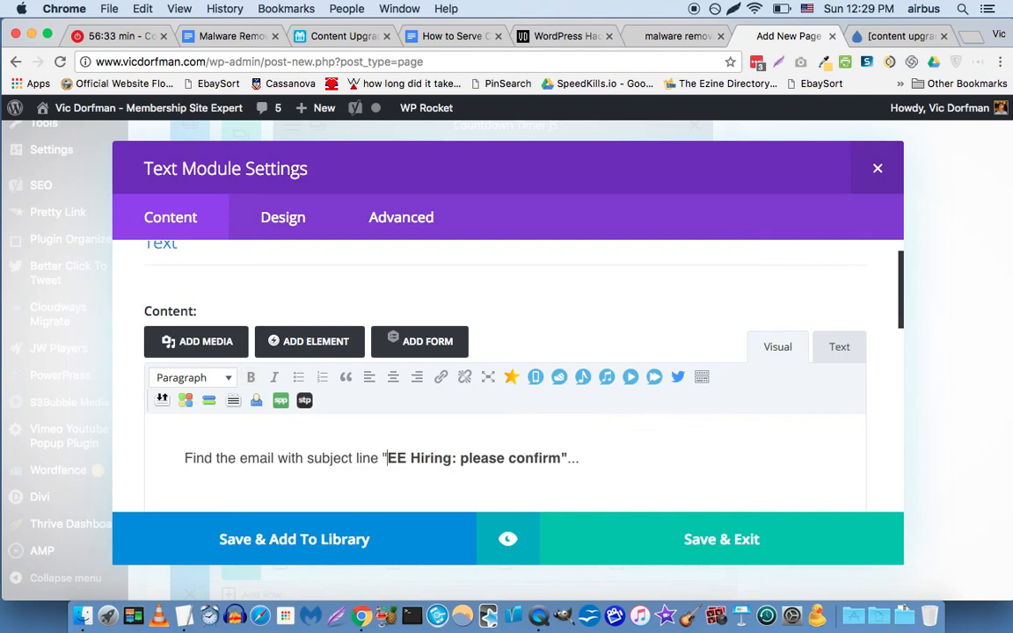
key("shift+alt+Right")
key("shift+alt+Right")
key("shift+alt+Right")
key("shift+alt+Right")
key("super+v")
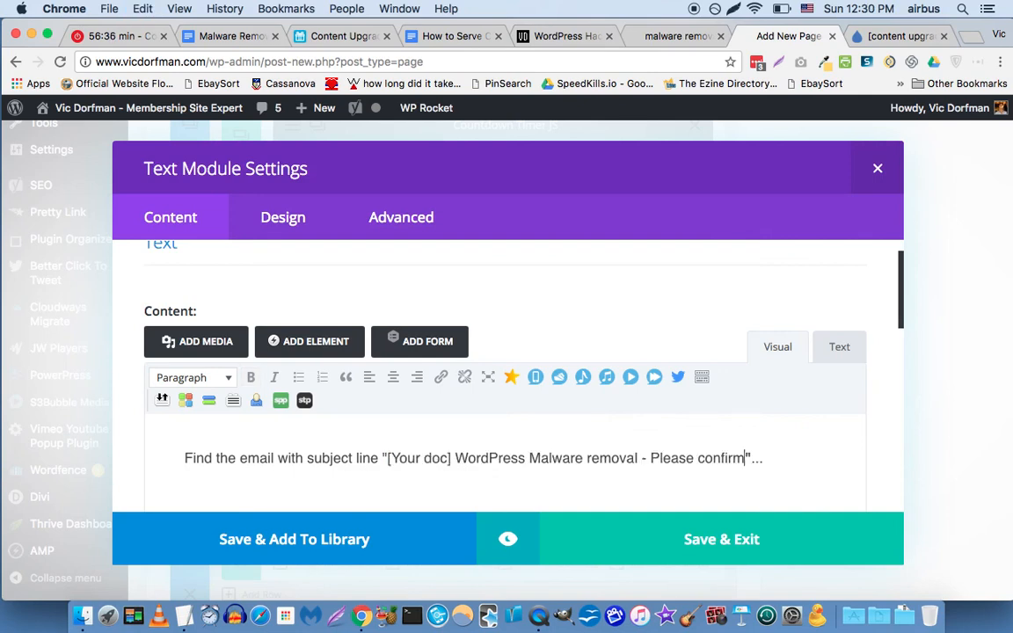
key("shift+alt+Left")
key("shift+alt+Left")
key("shift+alt+Left")
key("shift+alt+Left")
key("shift+alt+Left")
key("shift+alt+Left")
key("shift+alt+Left")
key("shift+alt+Left")
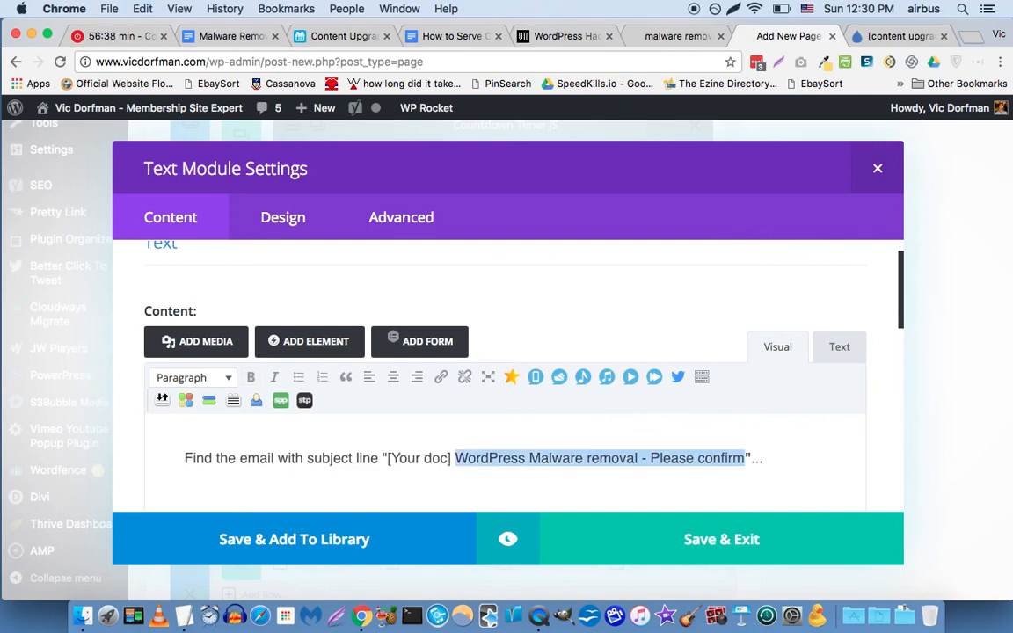
key("shift+Left")
key("super+b")
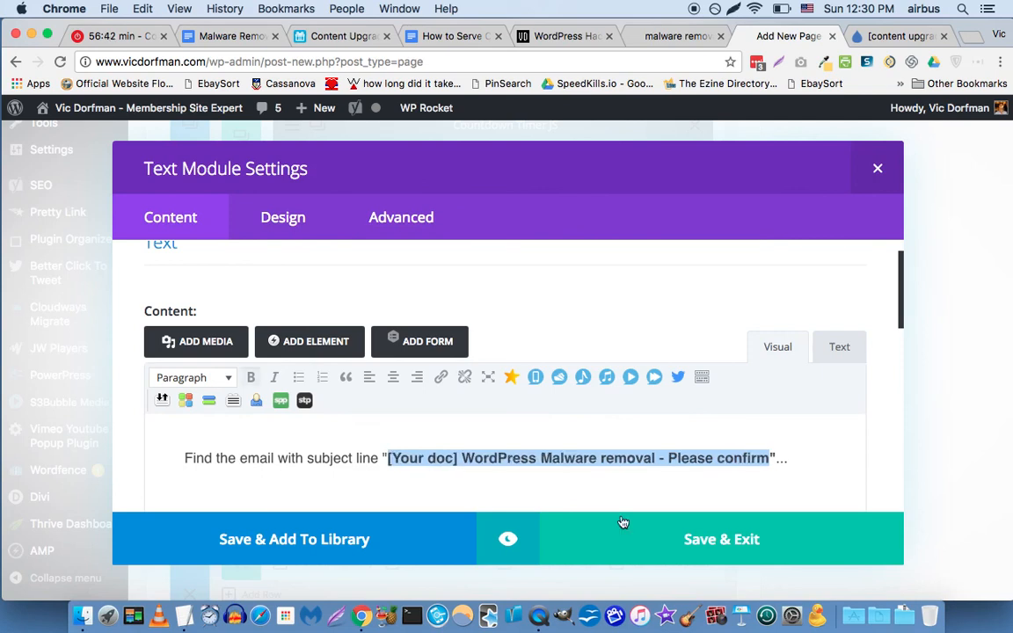
left_click(637, 543)
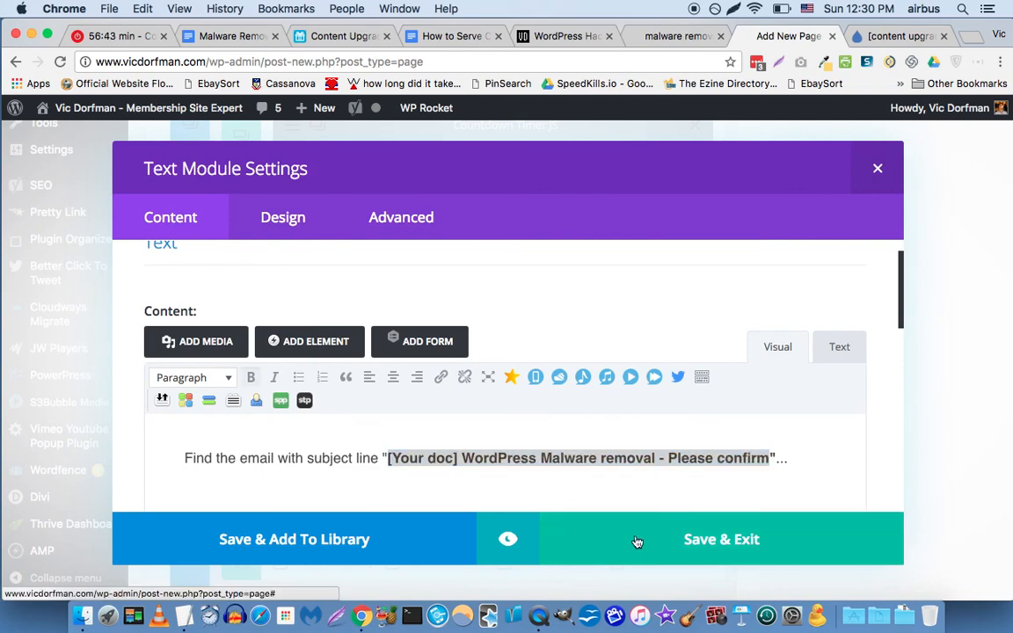
left_click(751, 518)
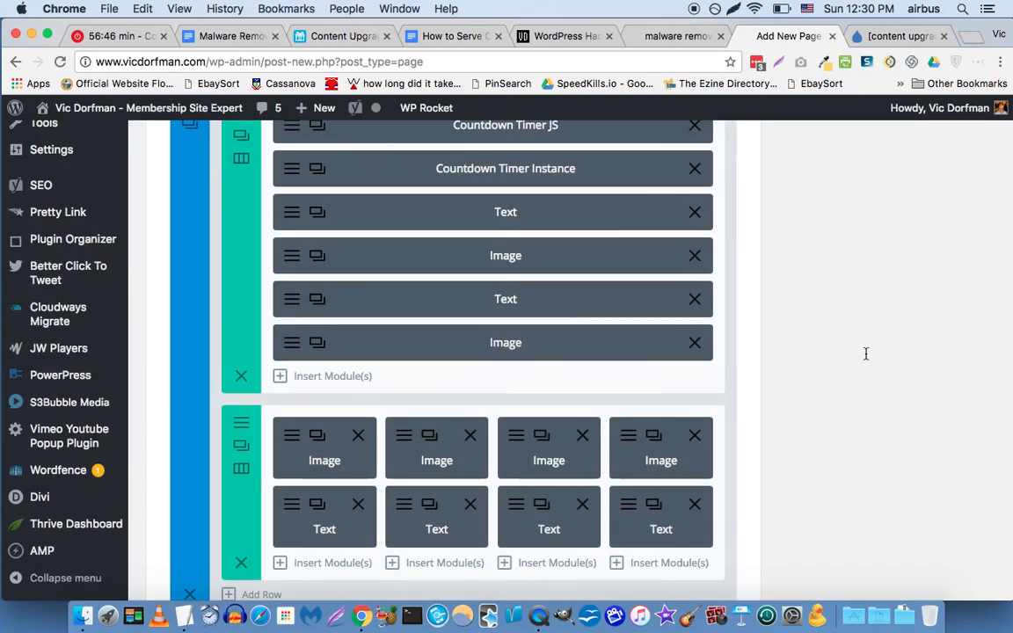
scroll(865, 359, "down", 10)
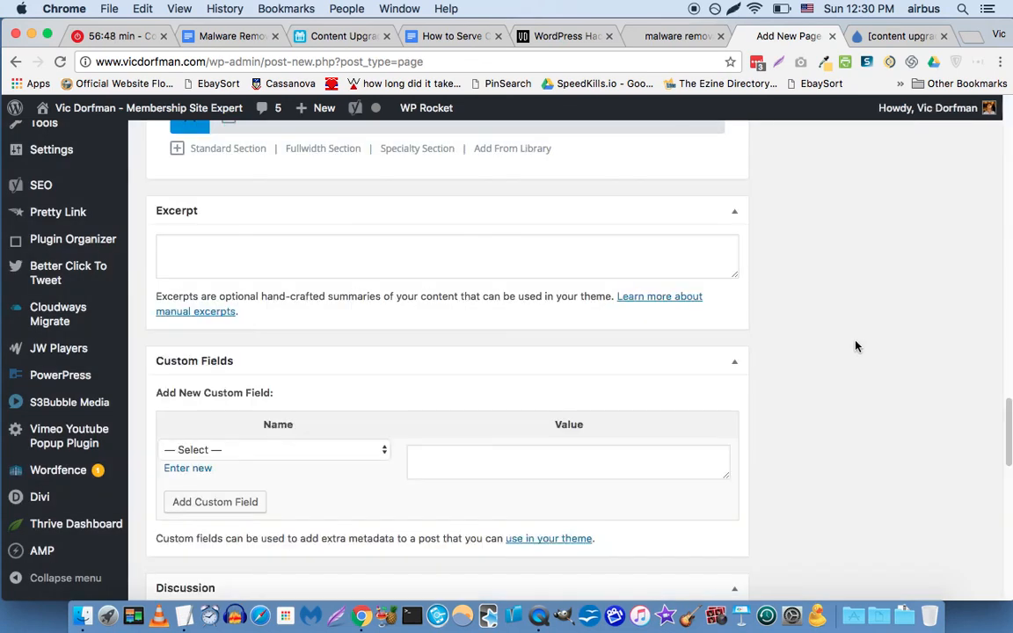
scroll(855, 346, "up", 15)
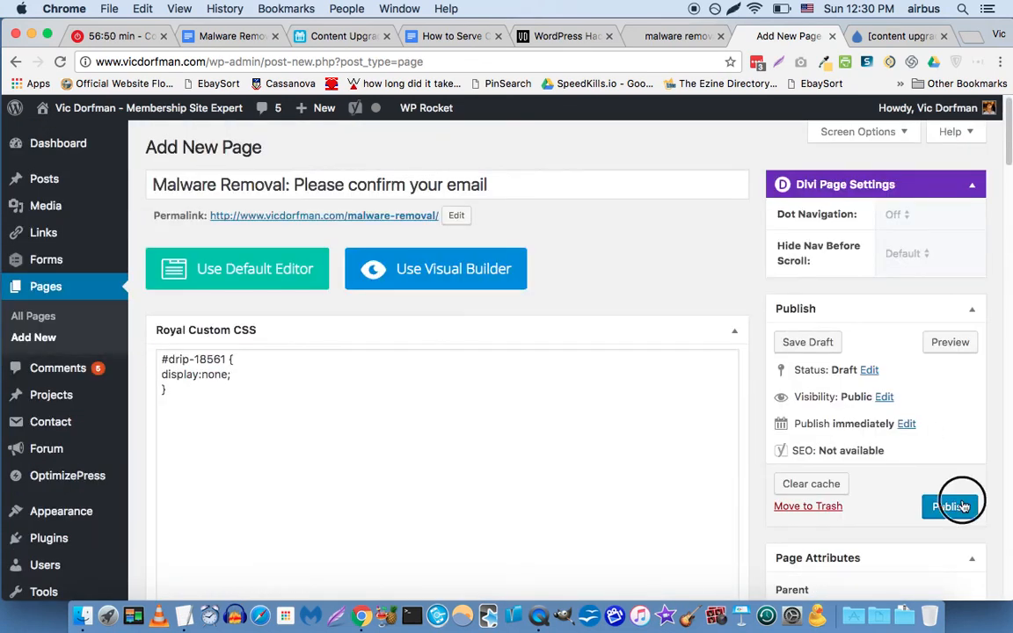
Publish the 'Malware Removal: Please confirm your email' page at /cfm/malware-removal/.
left_click(963, 506)
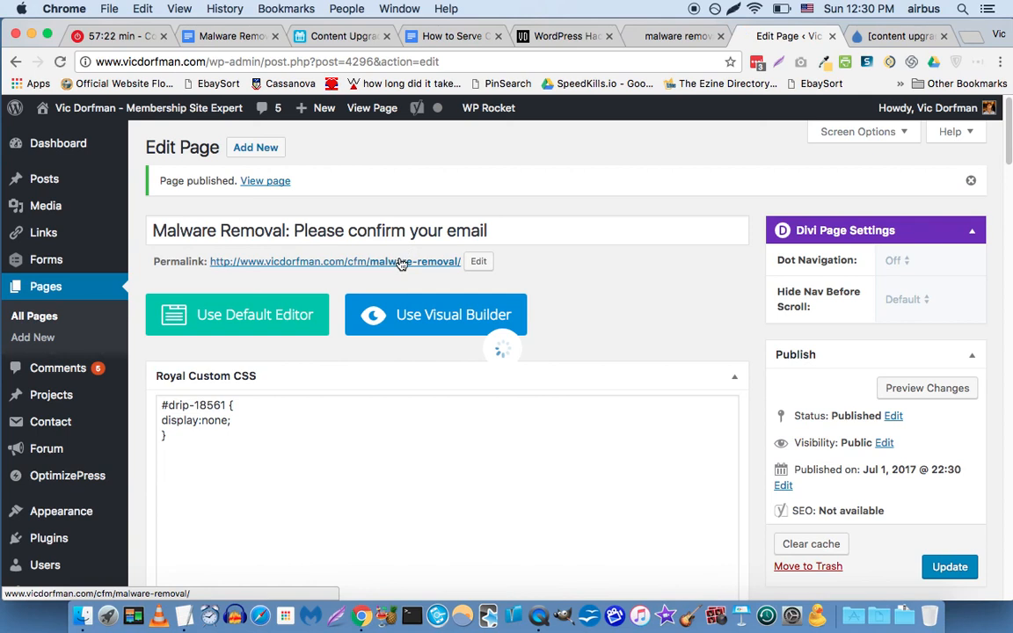
View the live /cfm/malware-removal/ page through its countdown and four confirmation steps.
left_click(401, 262)
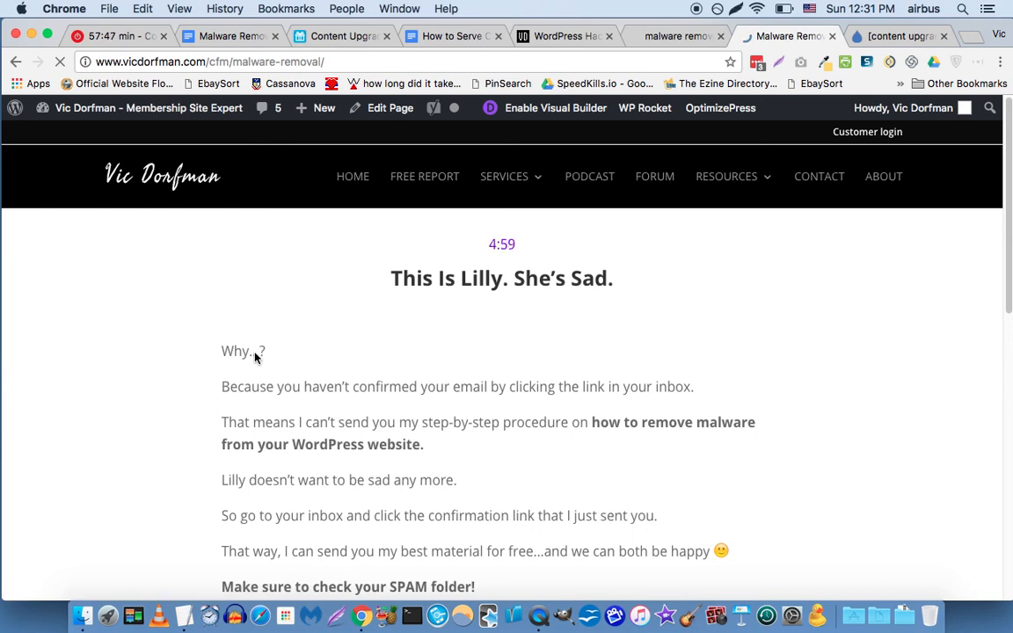
scroll(431, 376, "down", 5)
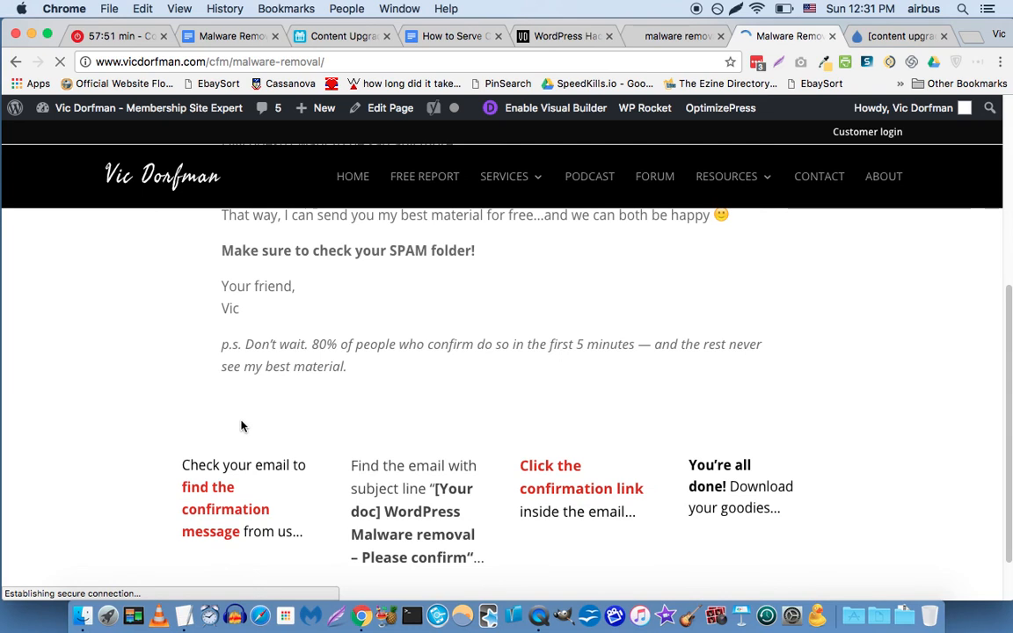
scroll(246, 457, "down", 3)
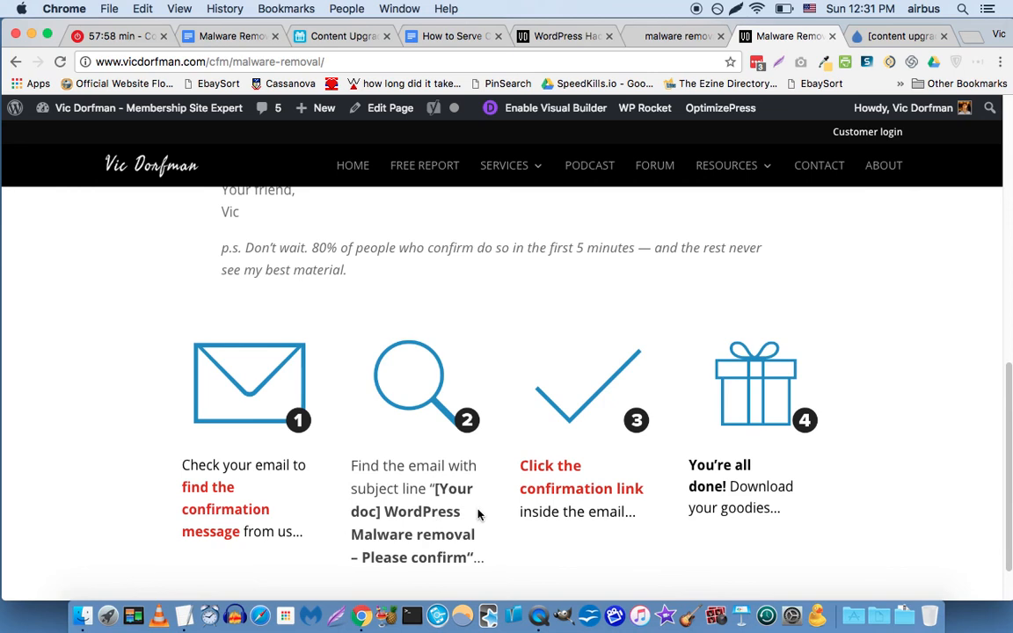
scroll(642, 422, "down", 2)
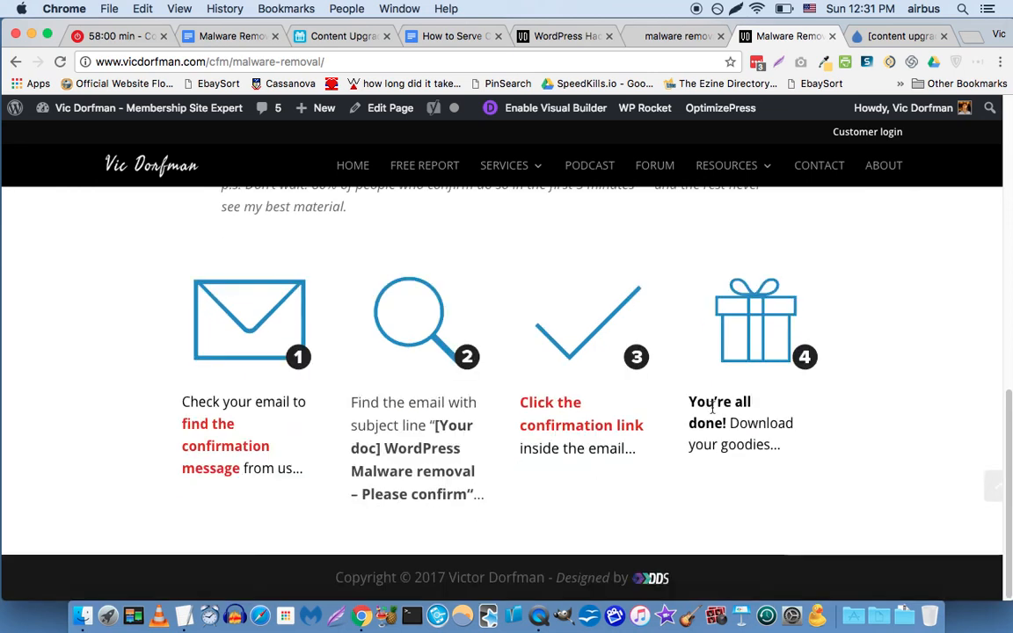
scroll(716, 409, "up", 10)
scroll(723, 413, "up", 5)
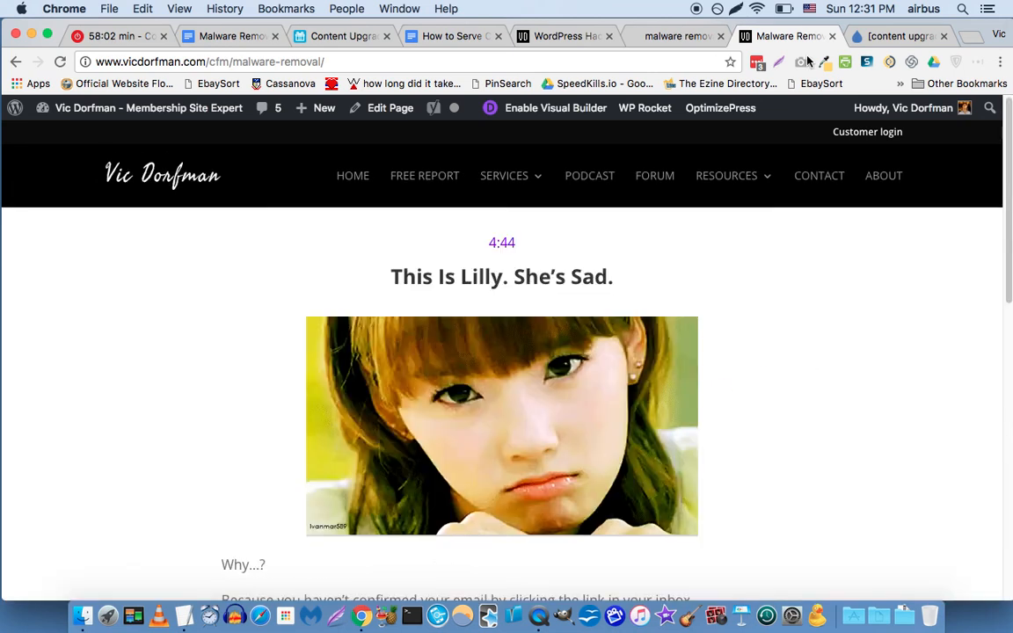
left_click(886, 37)
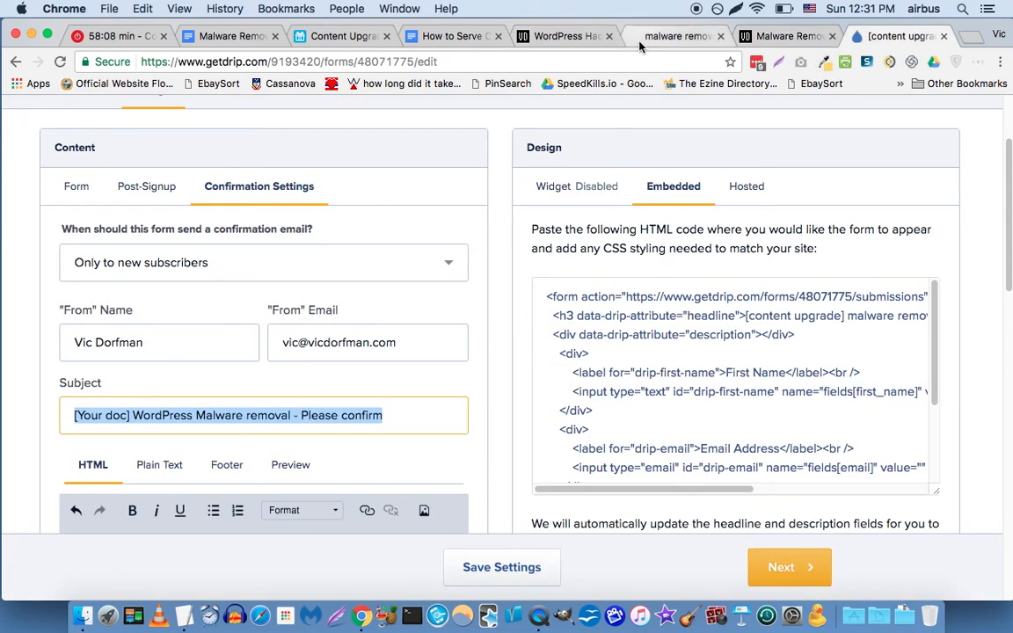
Show the Rules page of the malware removal form in Drip.
scroll(409, 187, "up", 3)
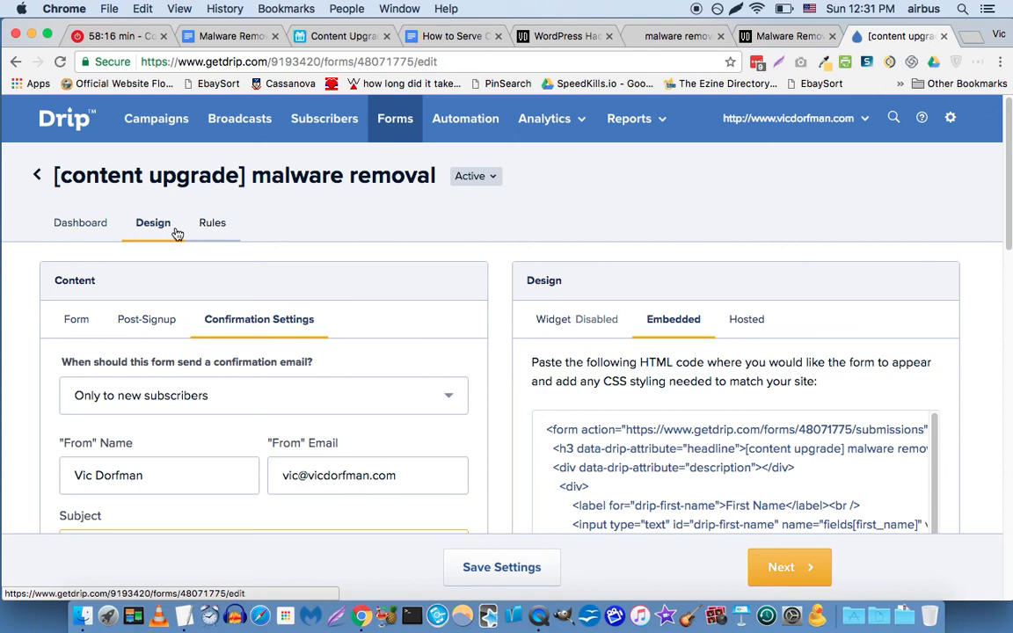
left_click(214, 224)
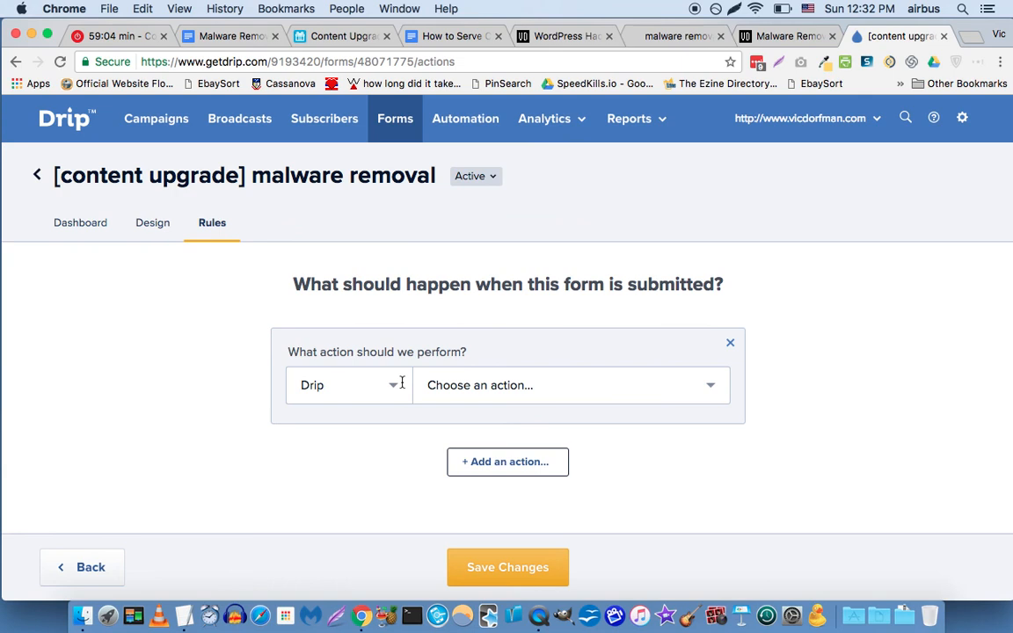
Set the form's on-submit action to Apply a tag.
left_click(694, 389)
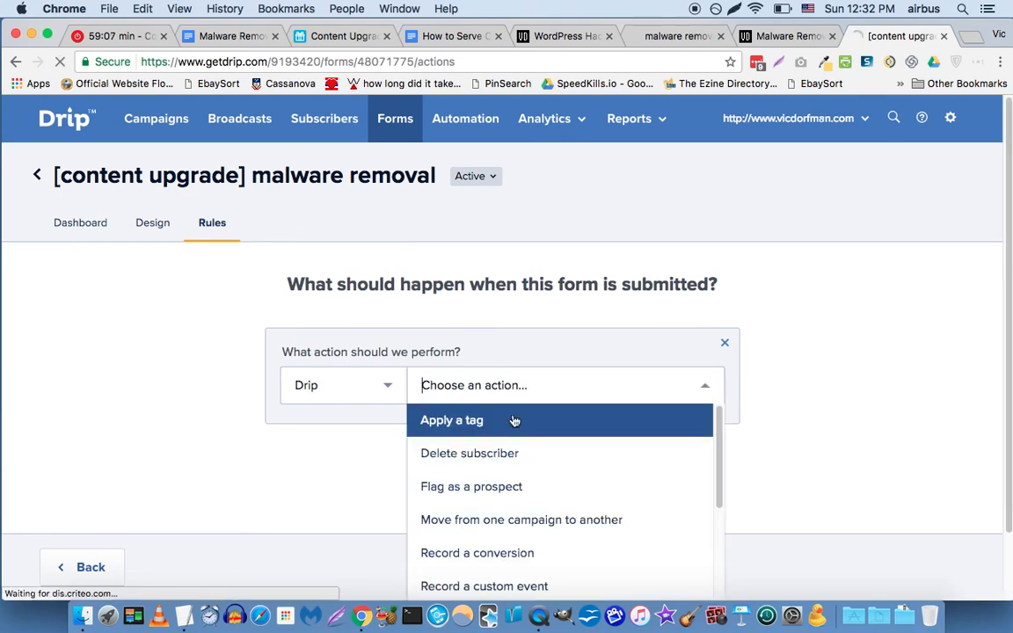
left_click(475, 424)
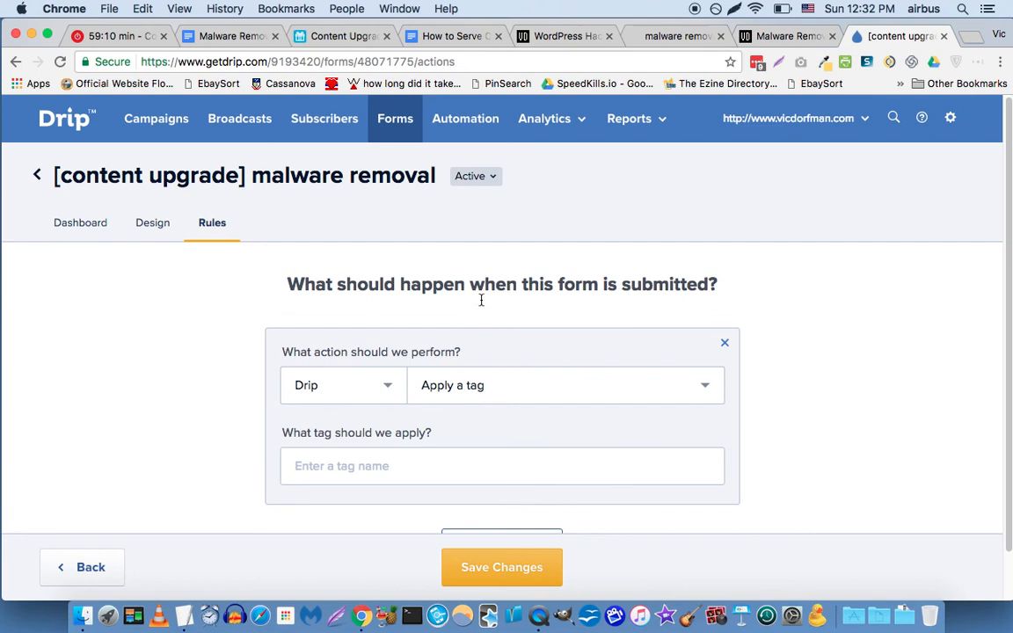
scroll(479, 297, "down", 2)
left_click(421, 411)
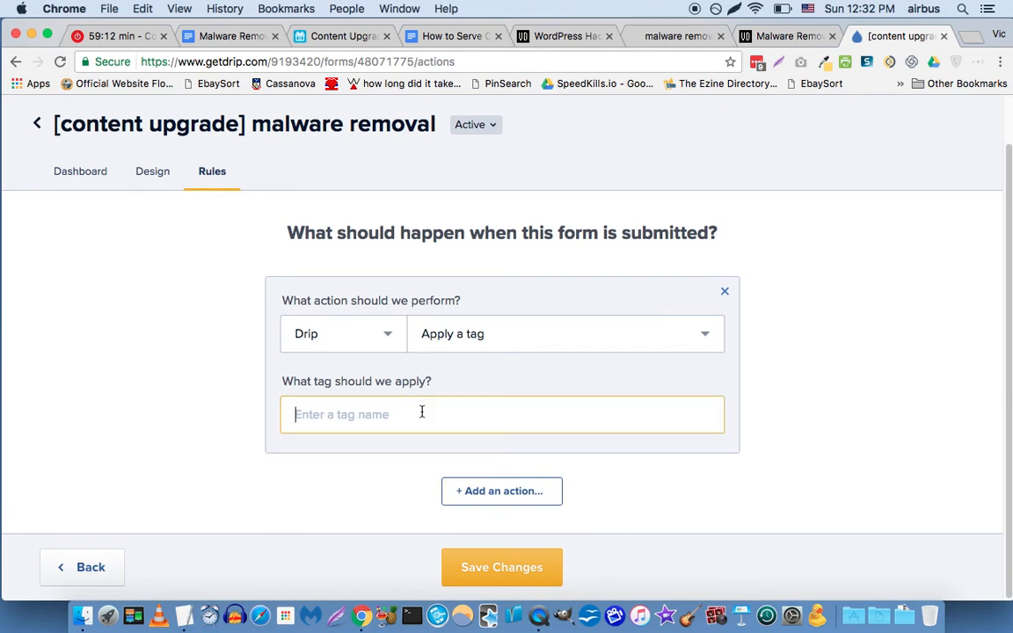
Enter the 'content upgrade - malware removal' tag copied from Airtable and save the rule.
left_click(321, 39)
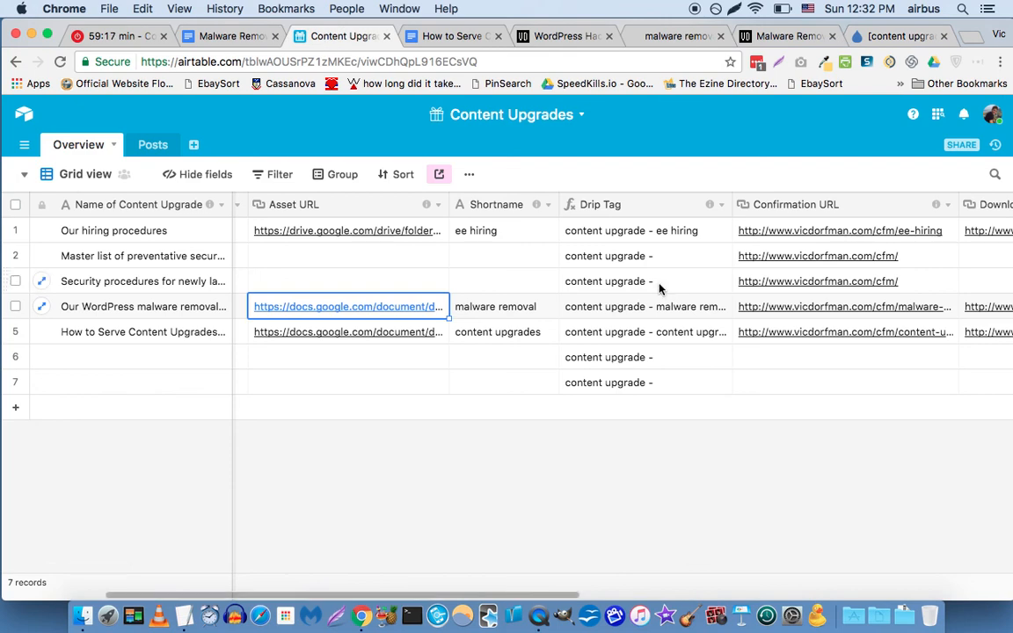
key("Right")
key("Right")
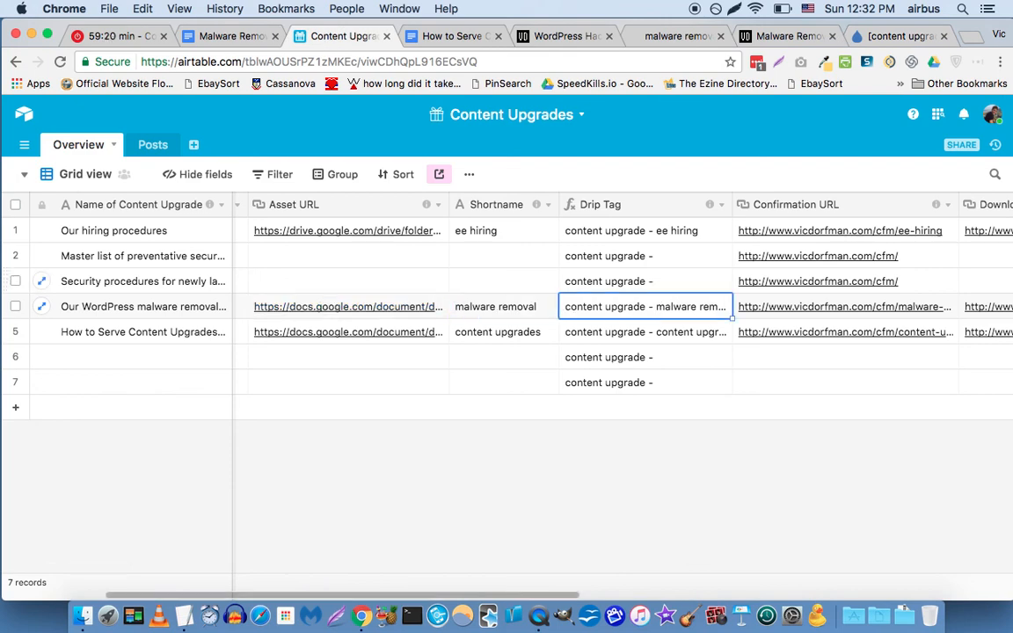
key("ctrl+c")
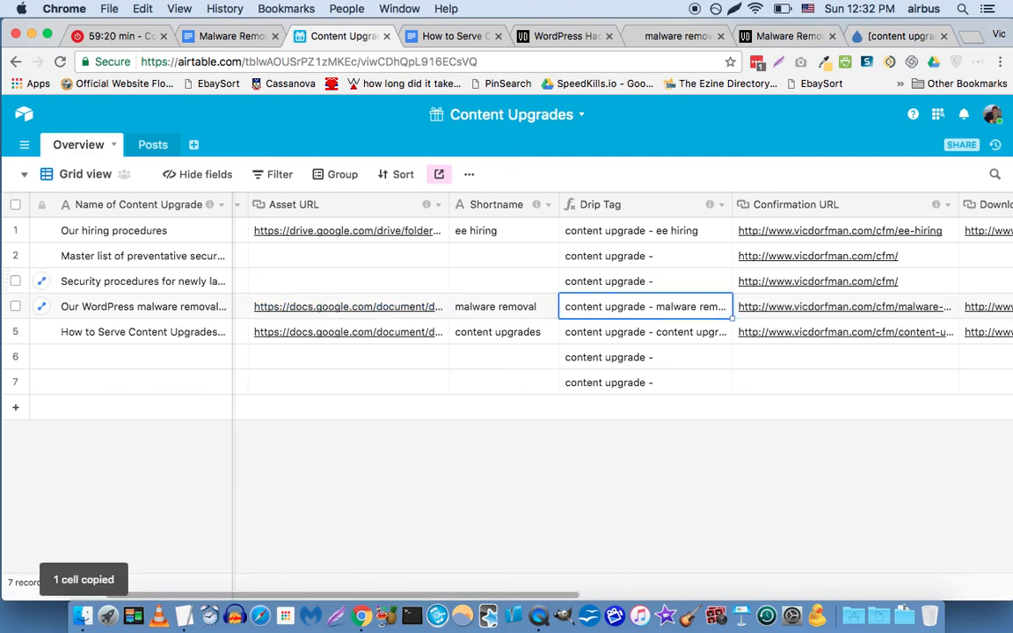
left_click(894, 39)
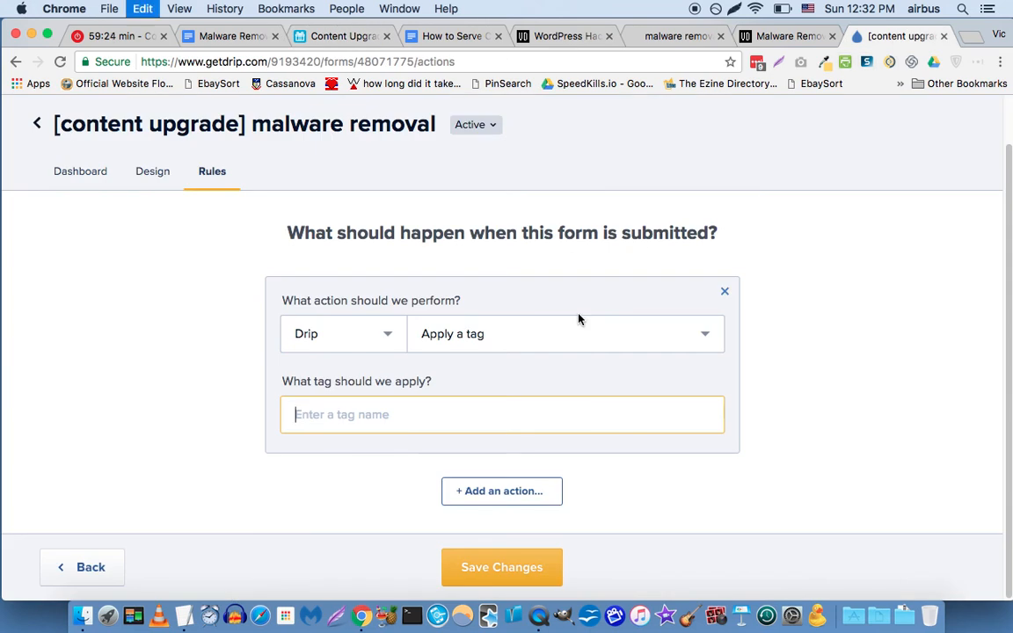
key("ctrl+v")
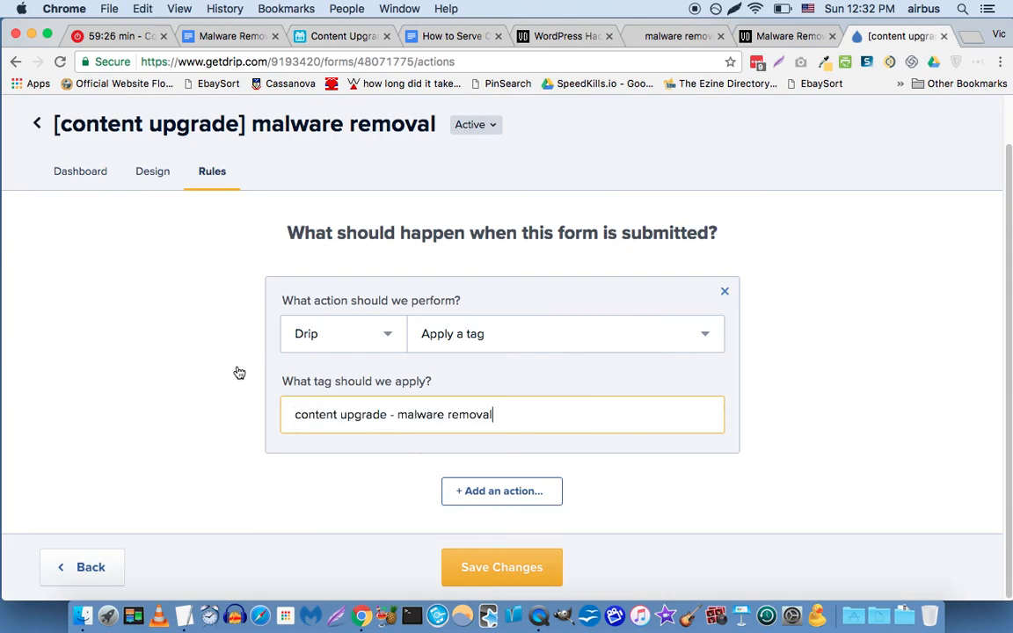
left_click(493, 564)
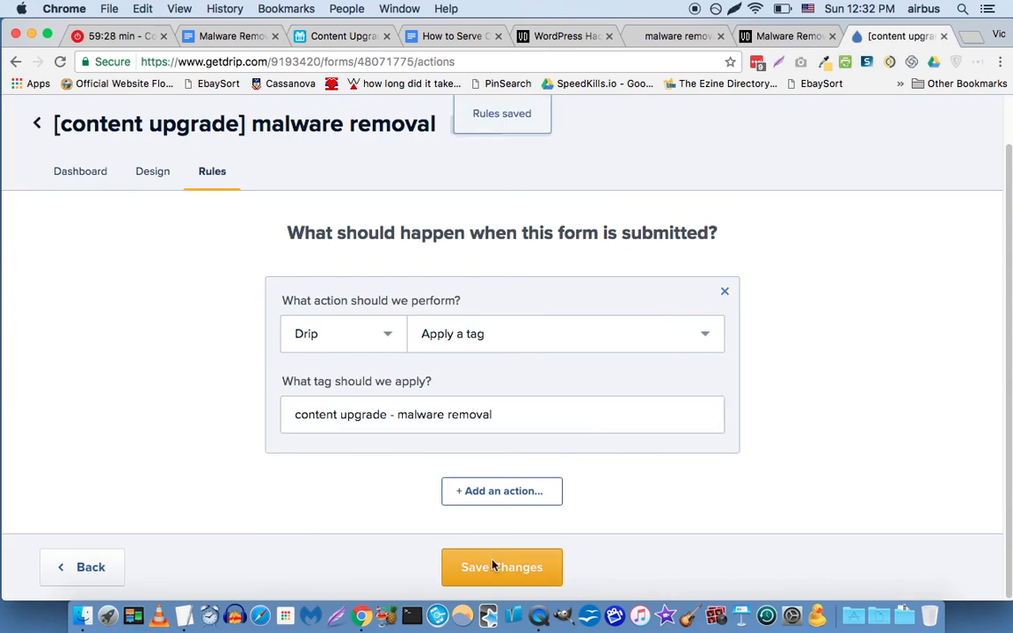
scroll(296, 389, "up", 2)
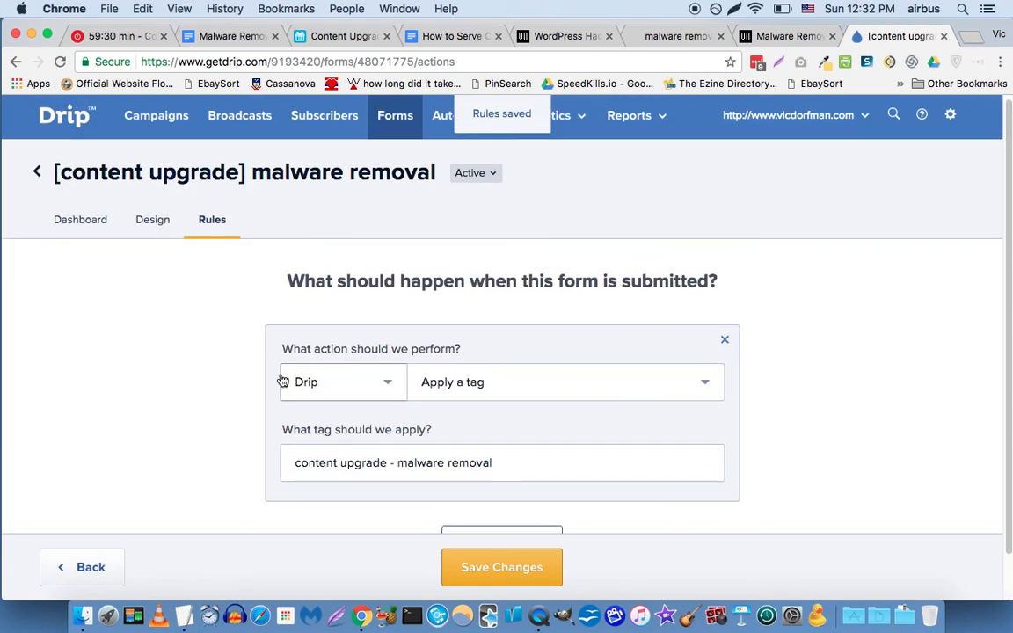
scroll(282, 380, "down", 1)
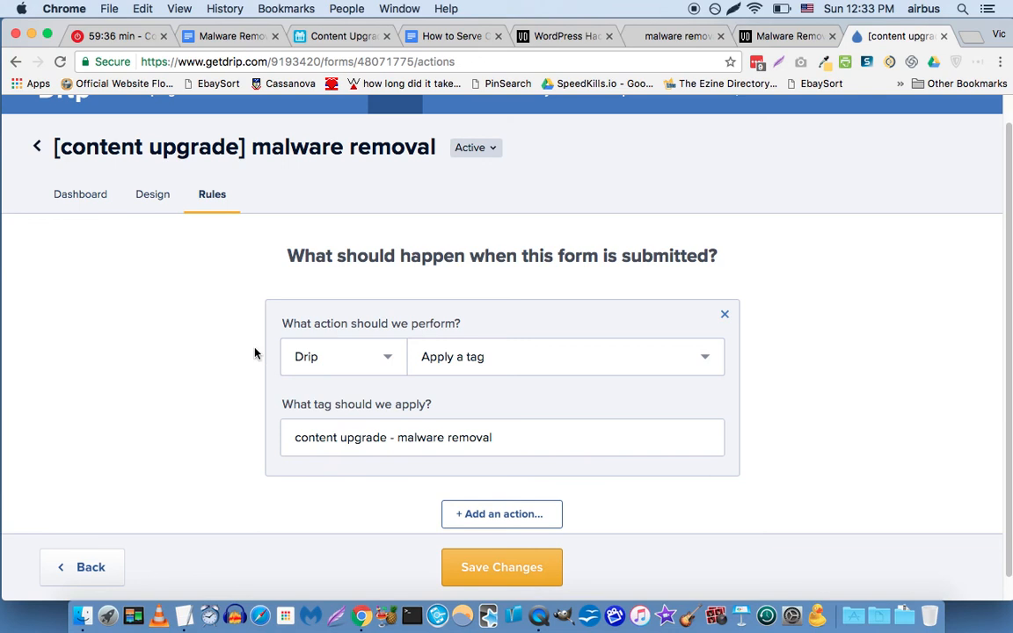
scroll(255, 352, "up", 1)
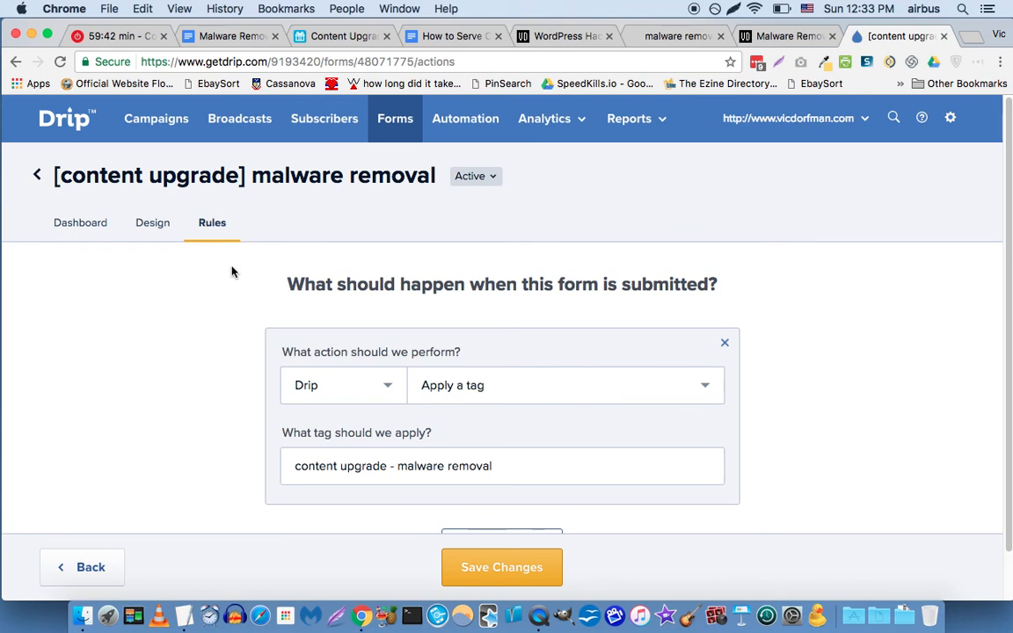
Open the Drip Campaigns list in a new browser tab.
right_click(155, 121)
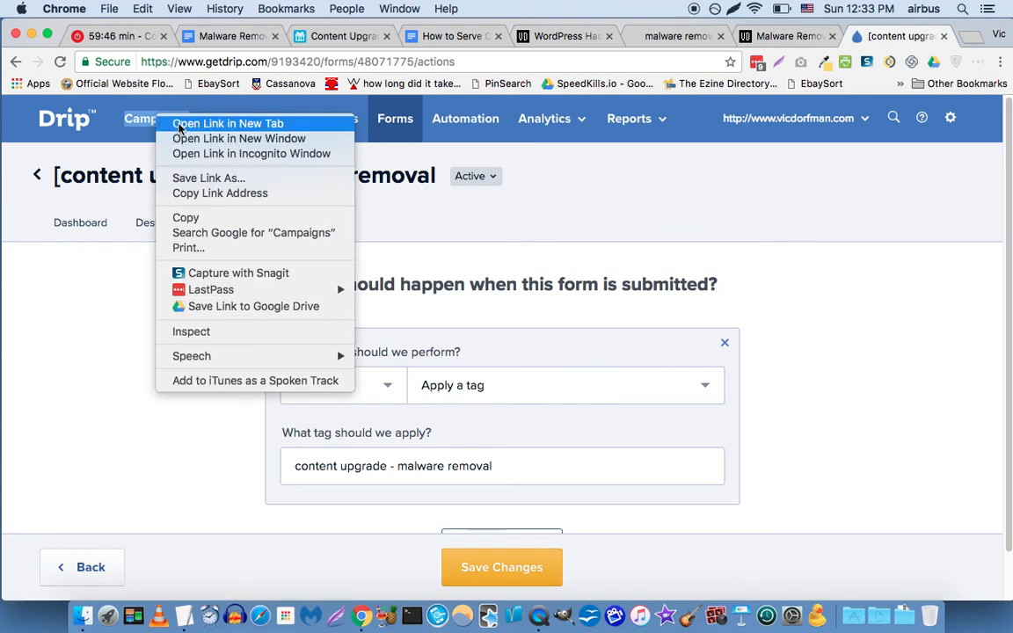
left_click(178, 128)
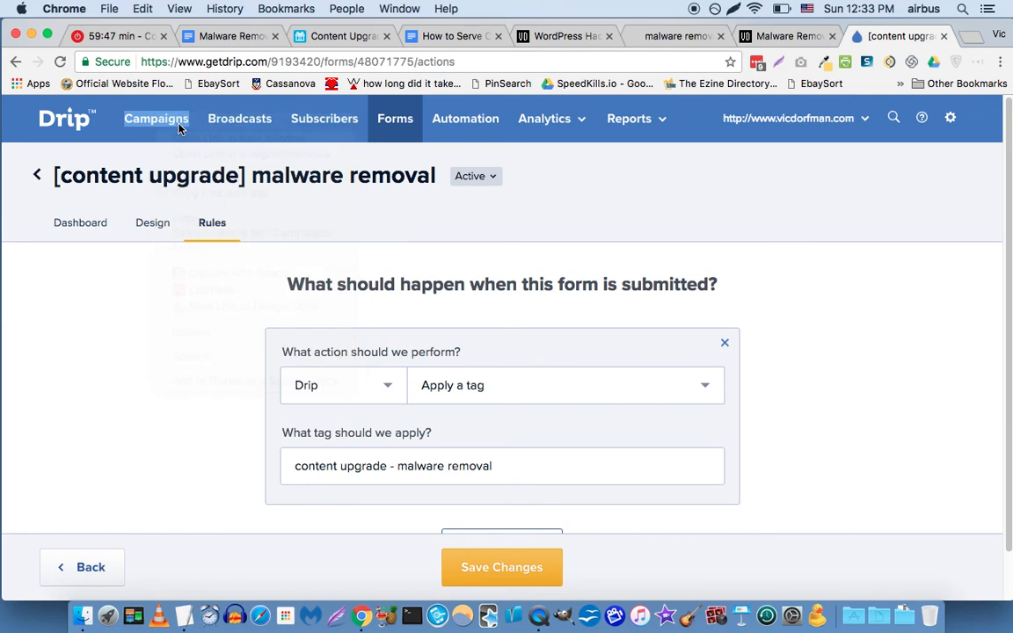
left_click(877, 39)
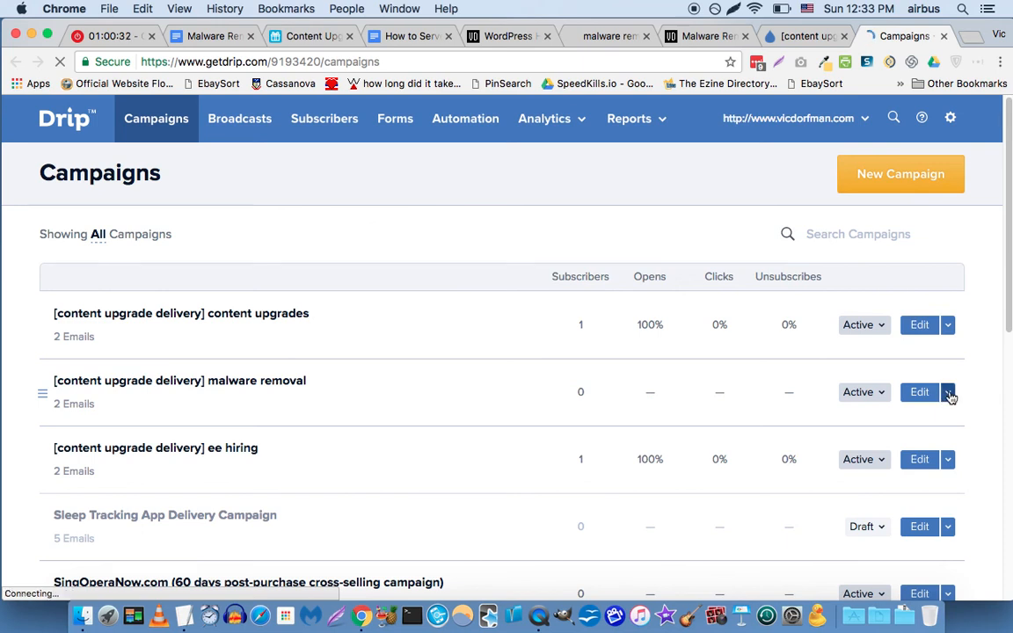
Delete the [content upgrade delivery] malware removal campaign, confirming the deletion.
left_click(948, 394)
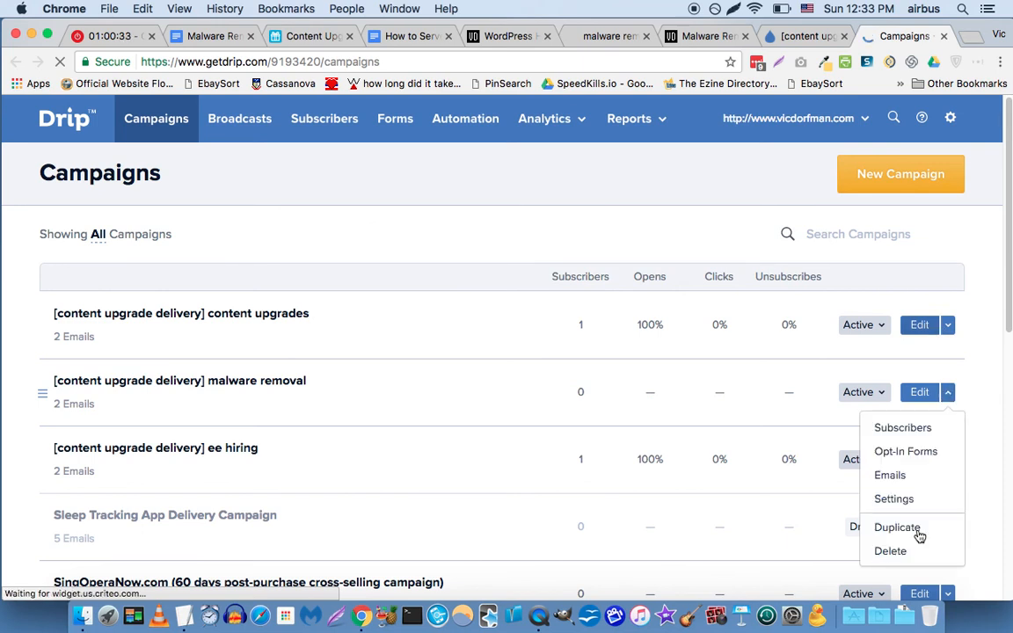
left_click(895, 551)
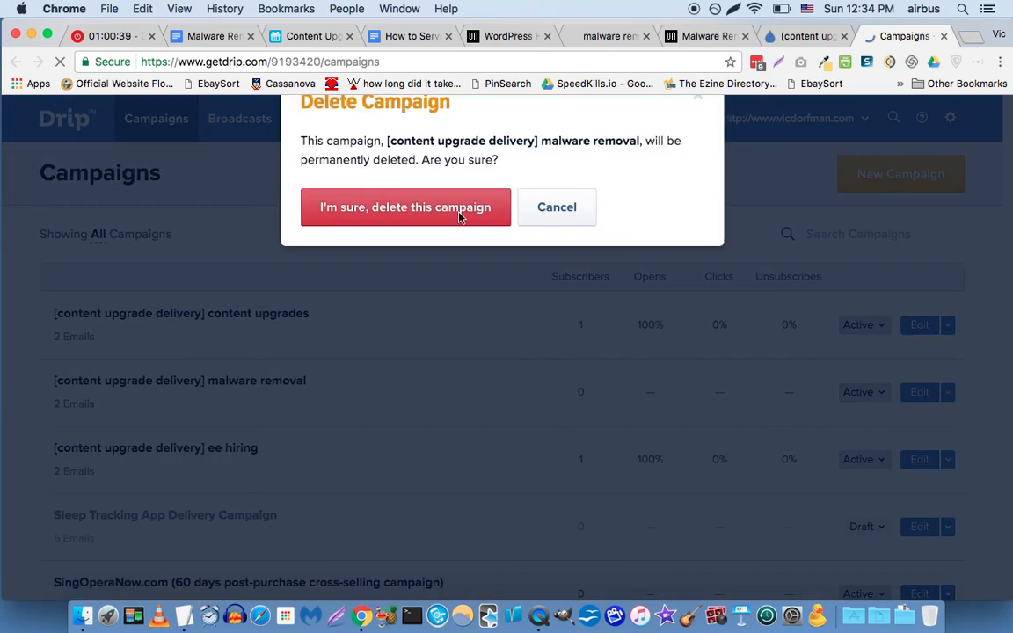
left_click(426, 296)
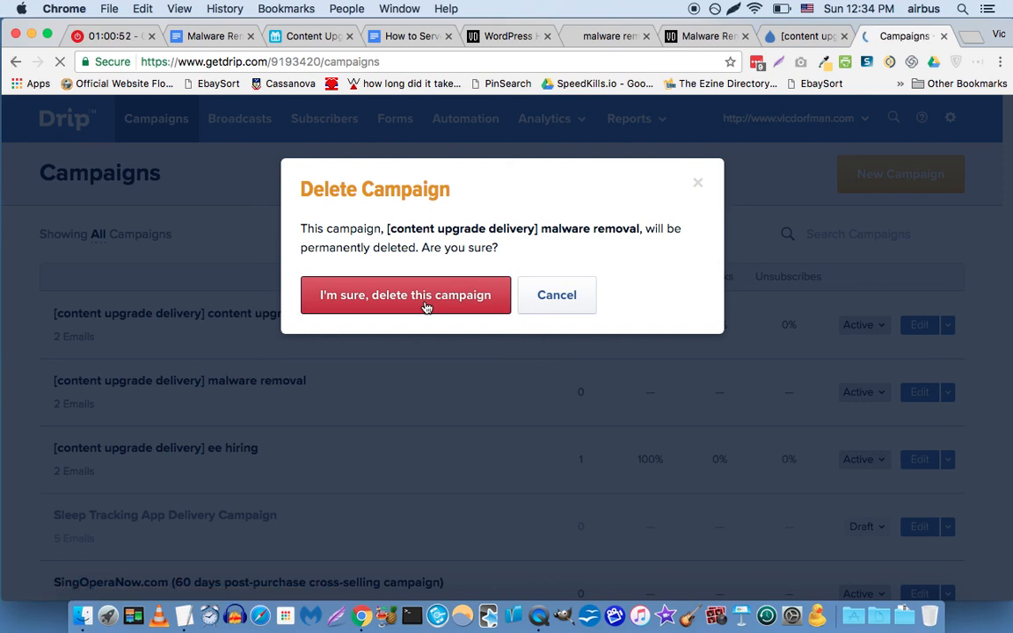
left_click(398, 297)
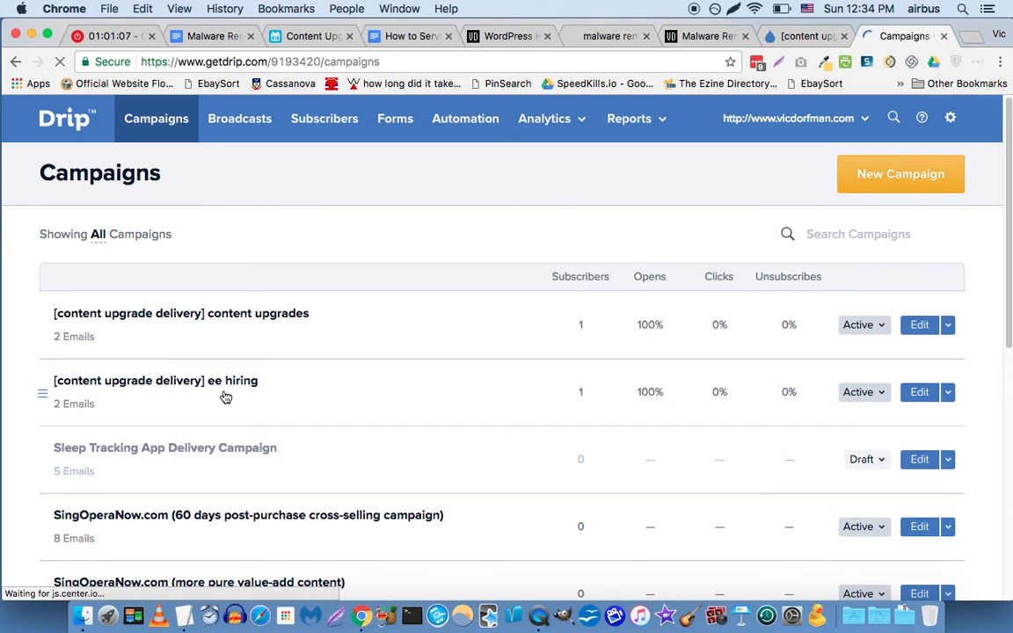
Copy the ee hiring campaign with its emails as '[content upgrade delivery] malware removal'.
left_click(947, 393)
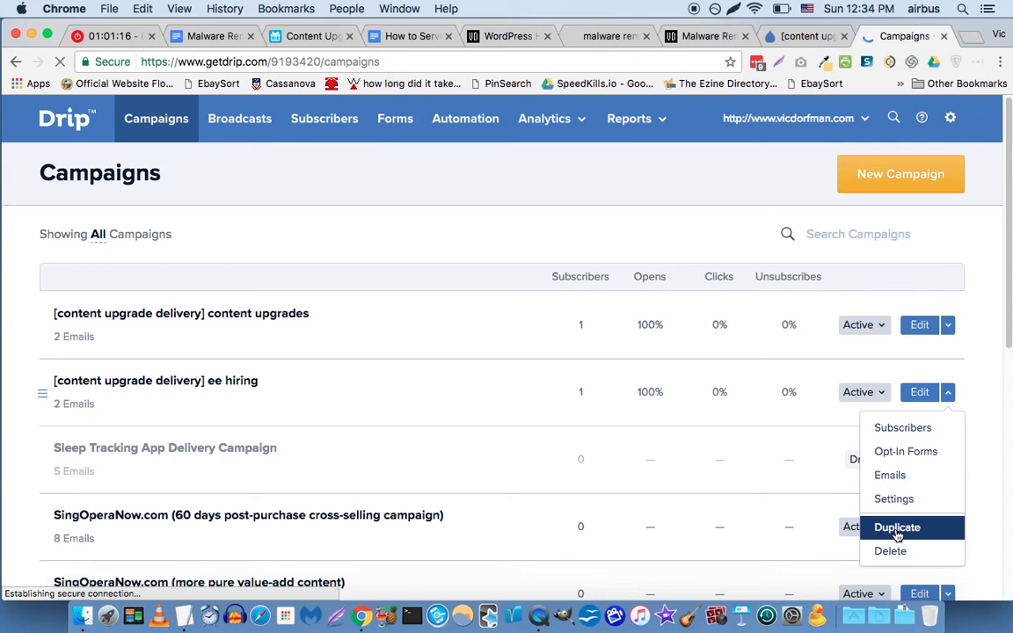
left_click(897, 530)
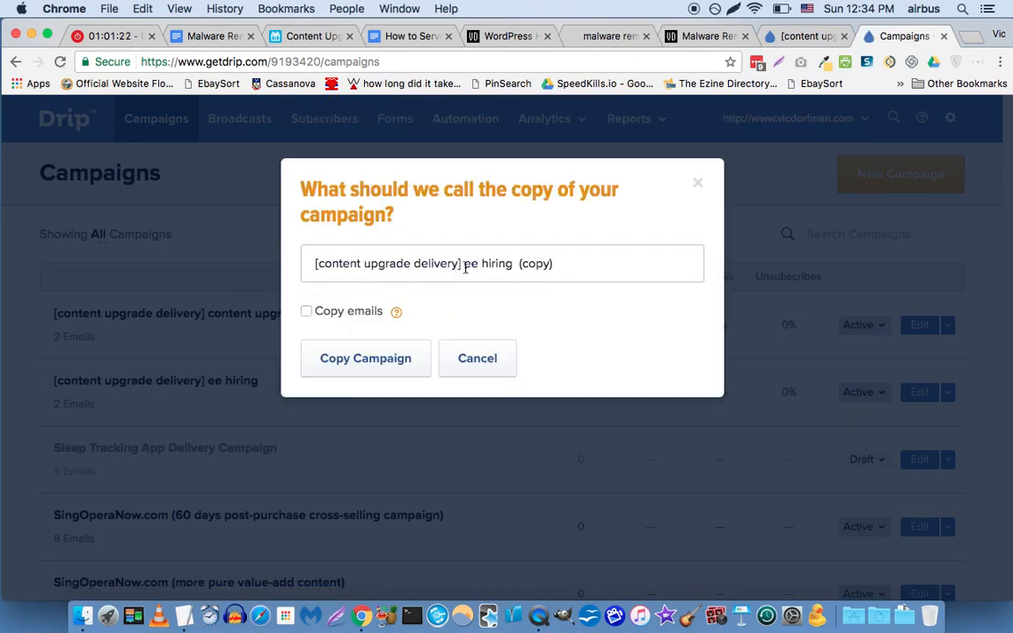
left_click(535, 263)
key("alt+shift+Left")
key("alt+shift+Left")
key("alt+shift+Left")
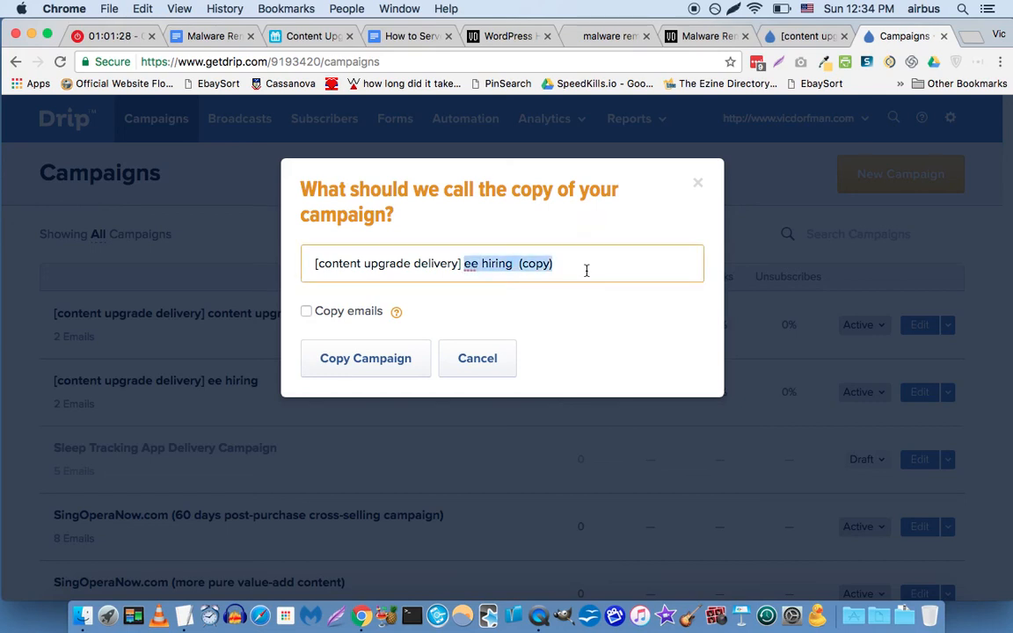
type("malware removal")
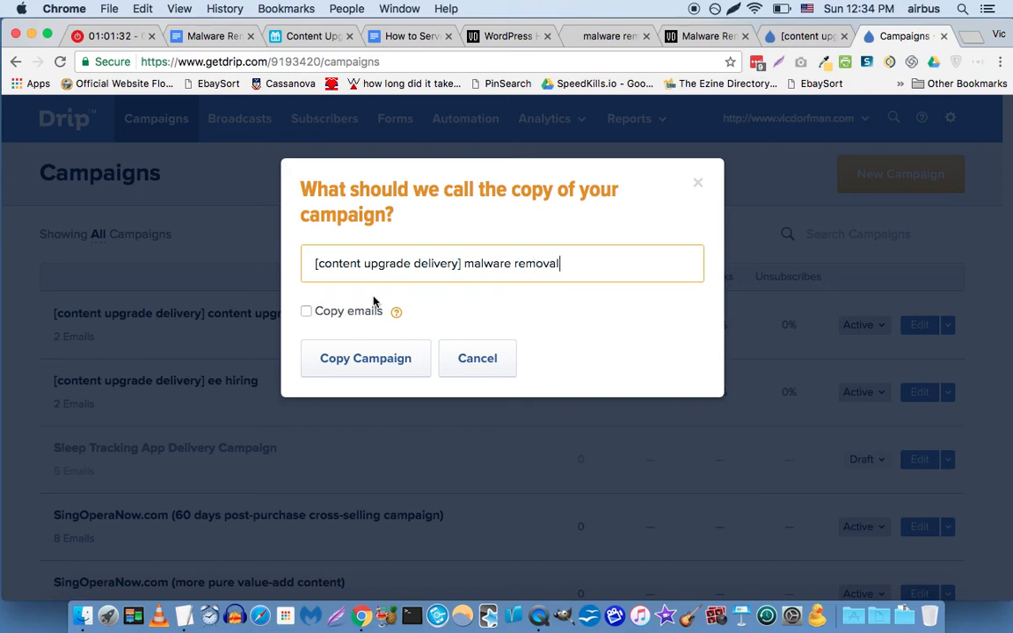
left_click(306, 311)
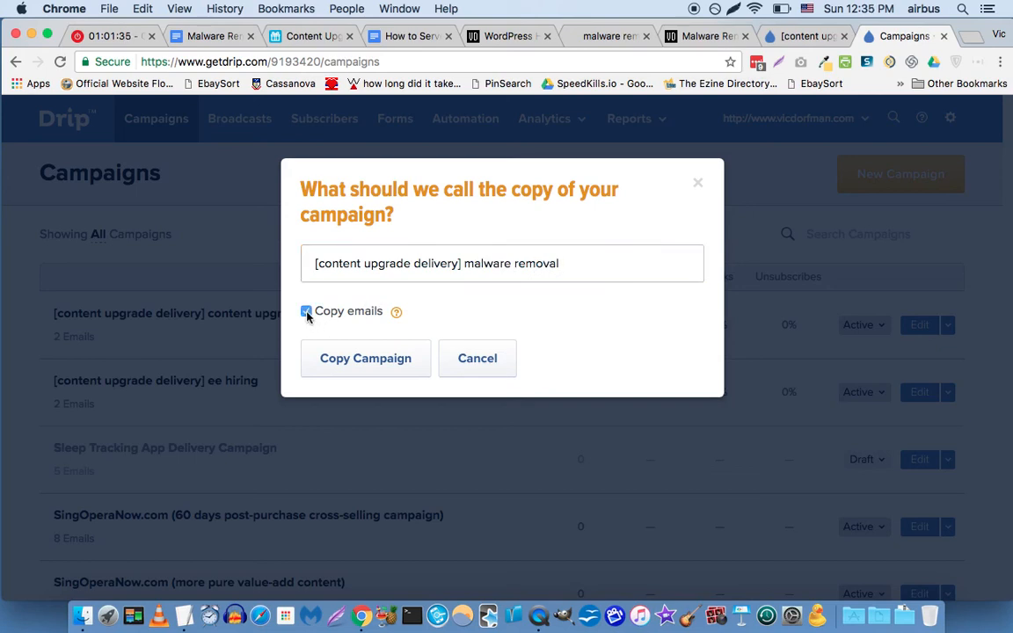
left_click(353, 366)
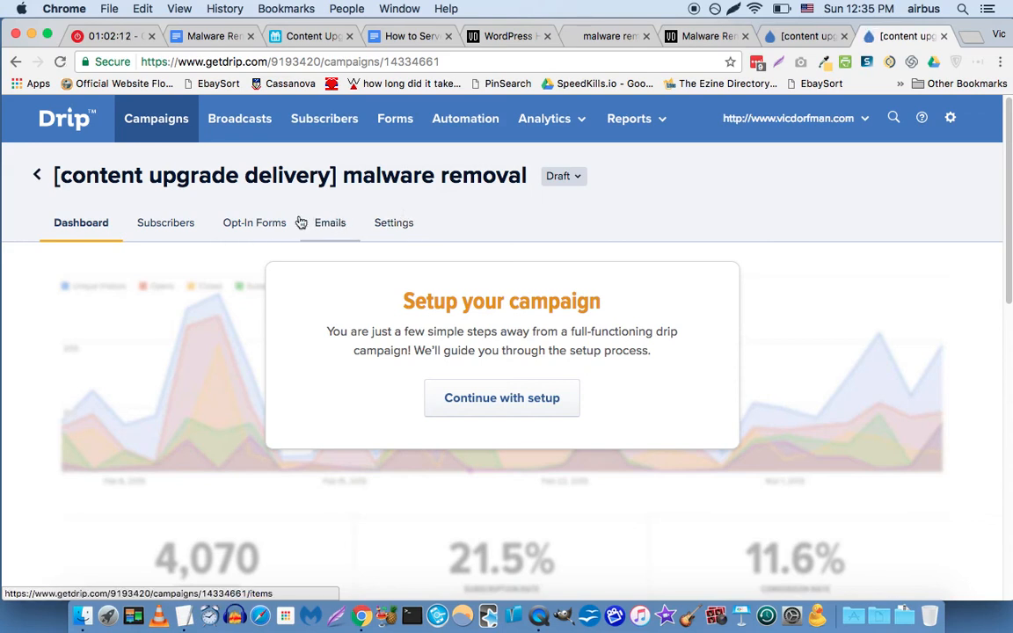
Switch the new malware removal campaign from Draft to Active and view its emails.
left_click(562, 179)
left_click(566, 212)
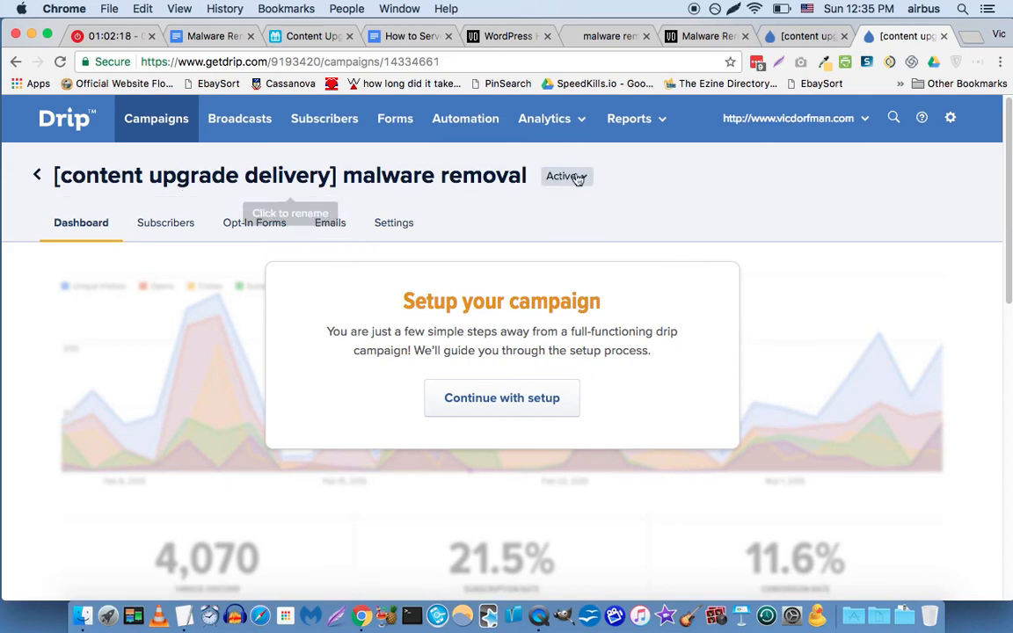
left_click(339, 234)
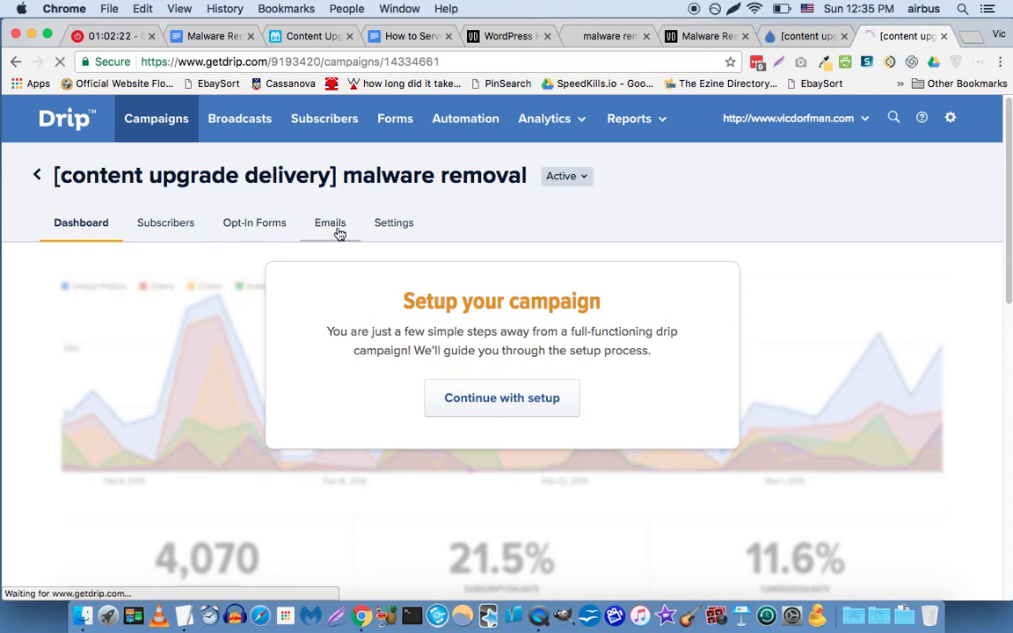
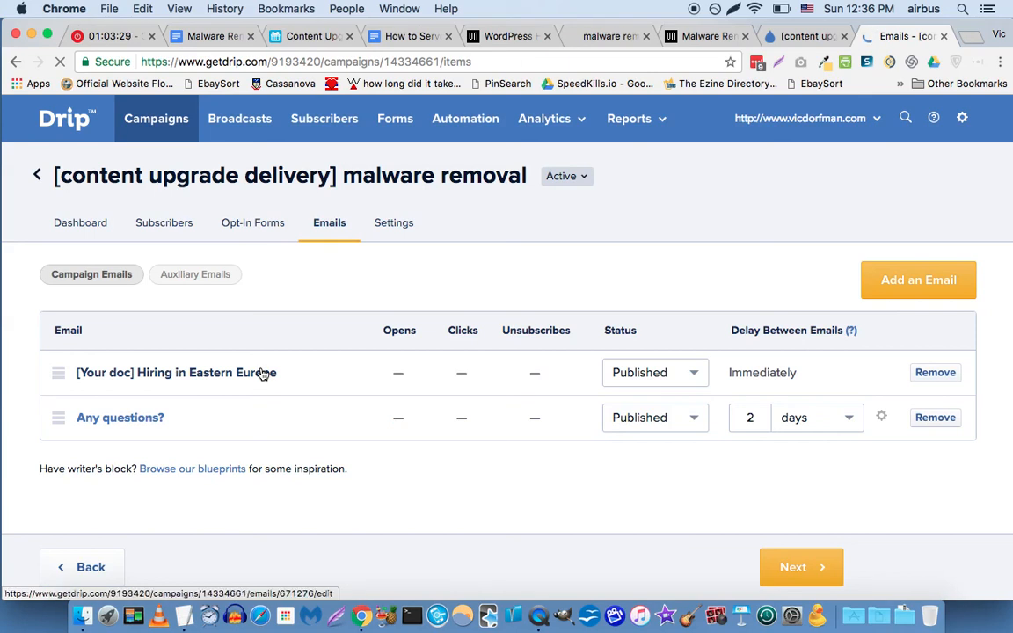
Open the '[Your doc] Hiring in Eastern Europe' email in the malware removal campaign.
left_click(138, 374)
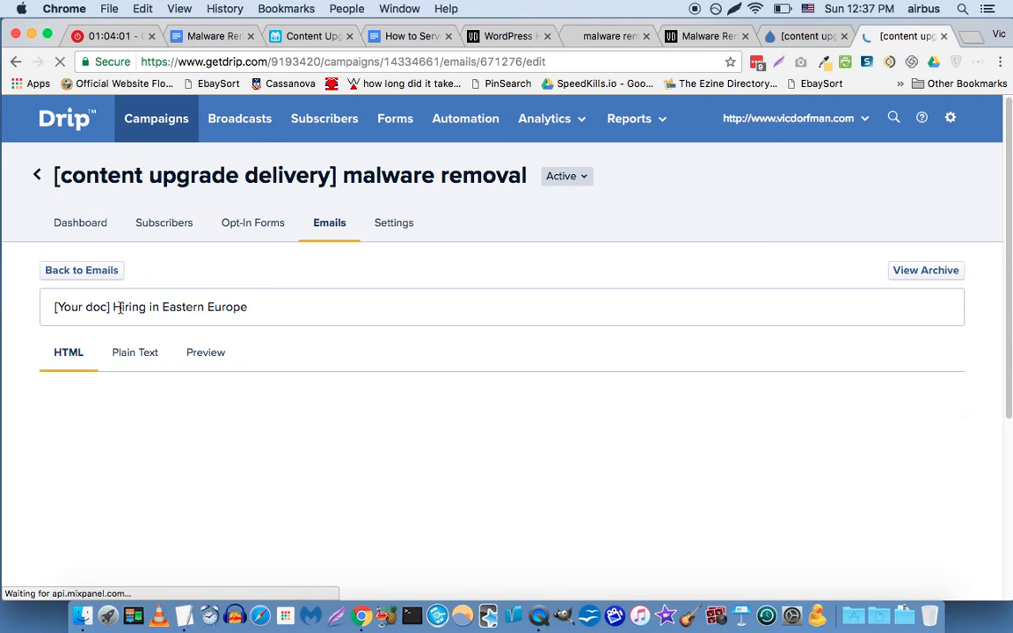
Replace 'Hiring in Eastern Europe' in the subject with 'Your WordPress Malware Removal procedure'.
left_click(281, 307)
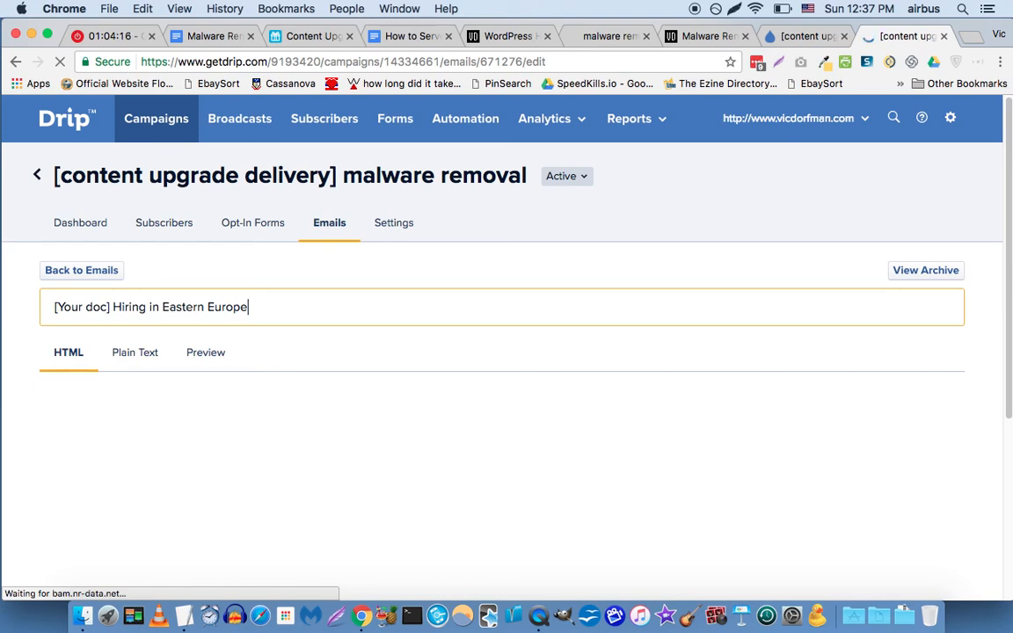
key("shift+alt+Left")
key("shift+alt+Left")
key("shift+alt+Left")
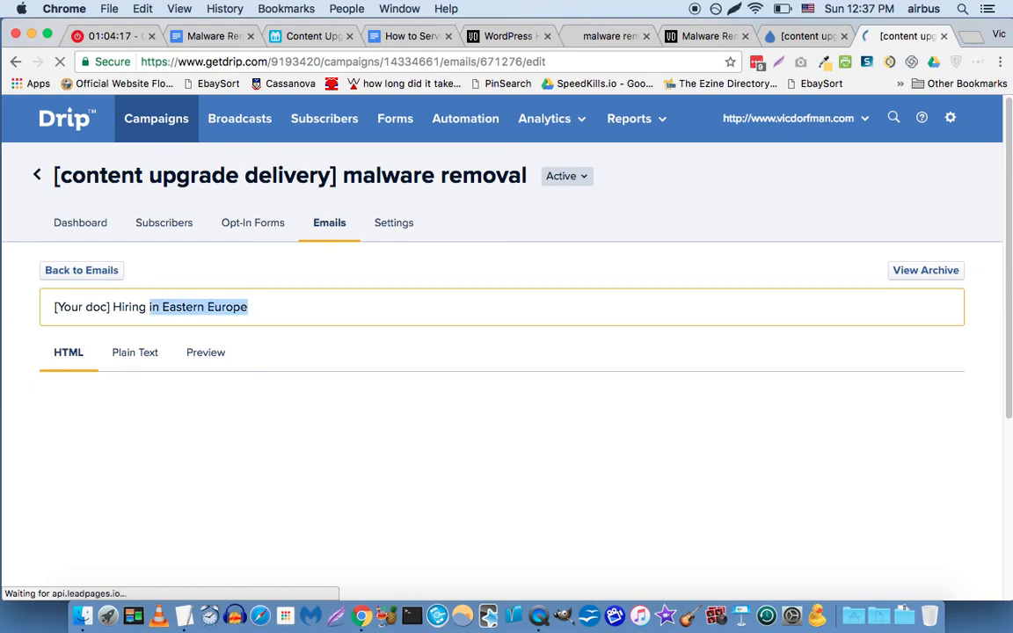
key("shift+alt+Left")
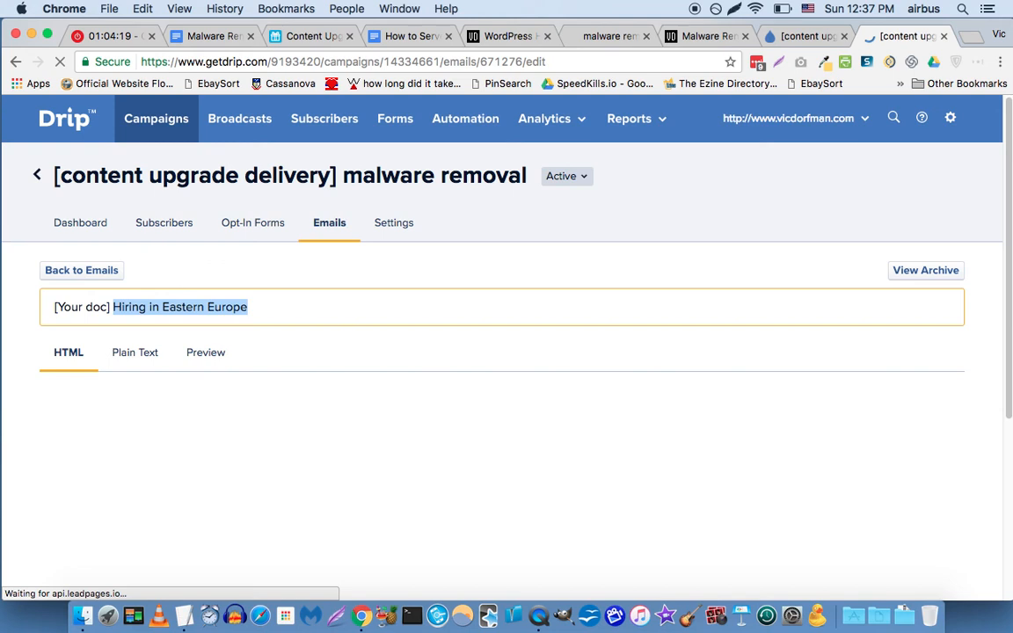
key("BackSpace")
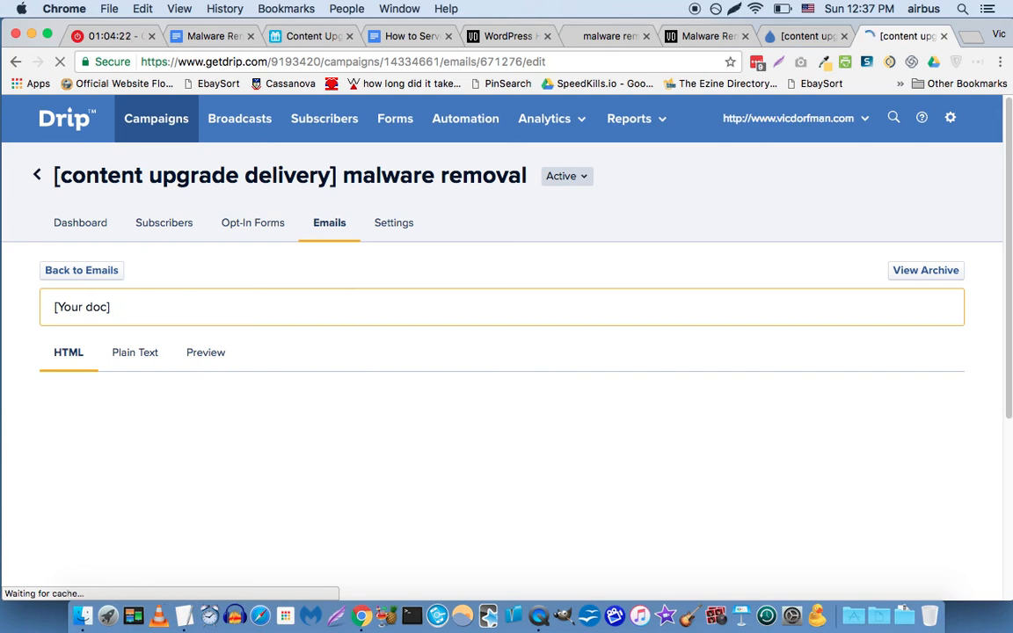
type("Your WordPress Malware ")
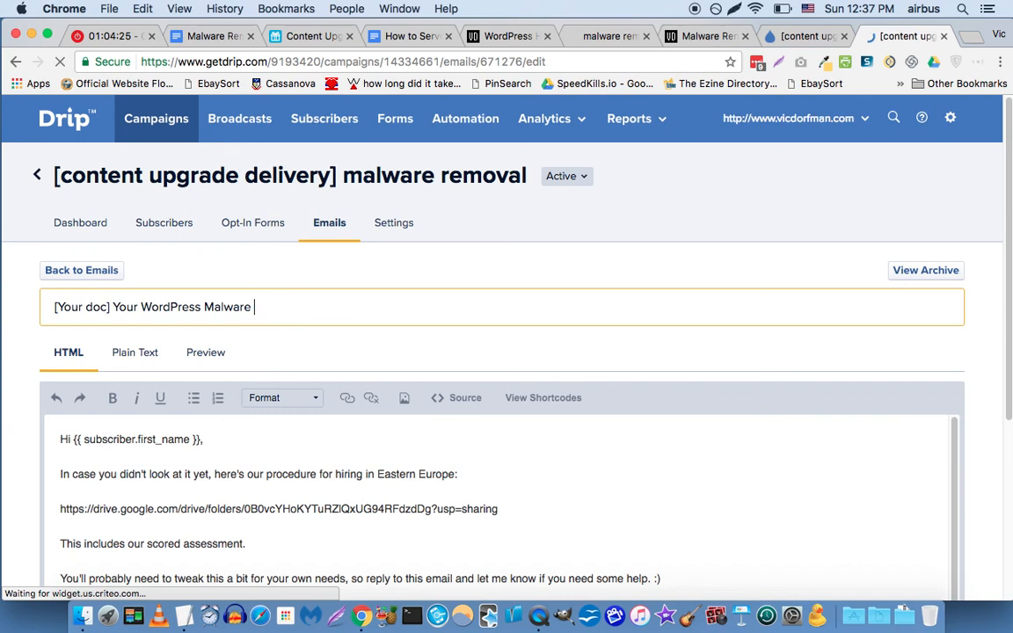
type("Removal procedu")
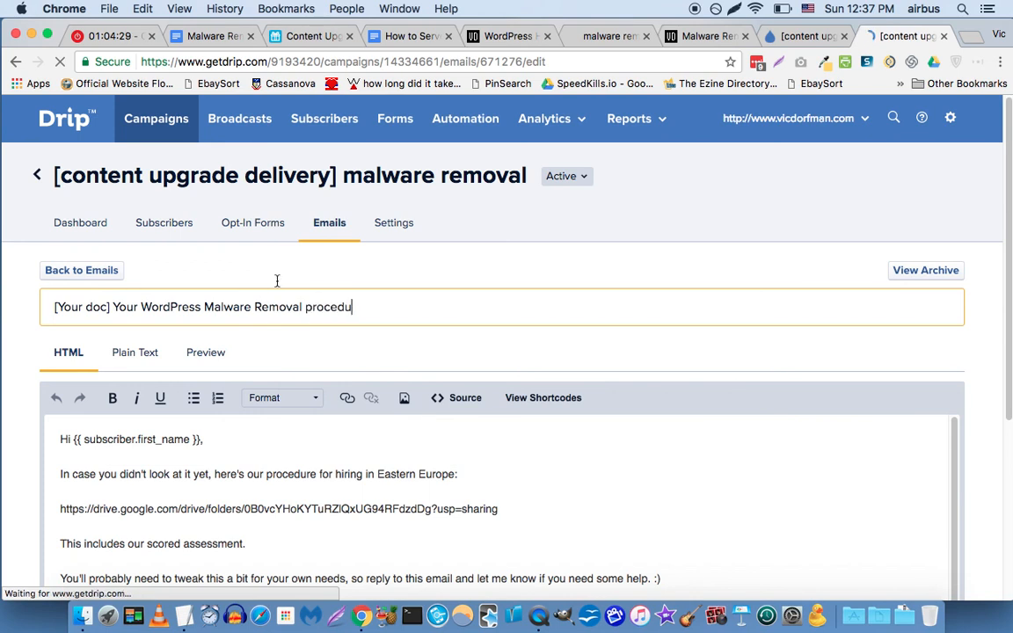
type("re")
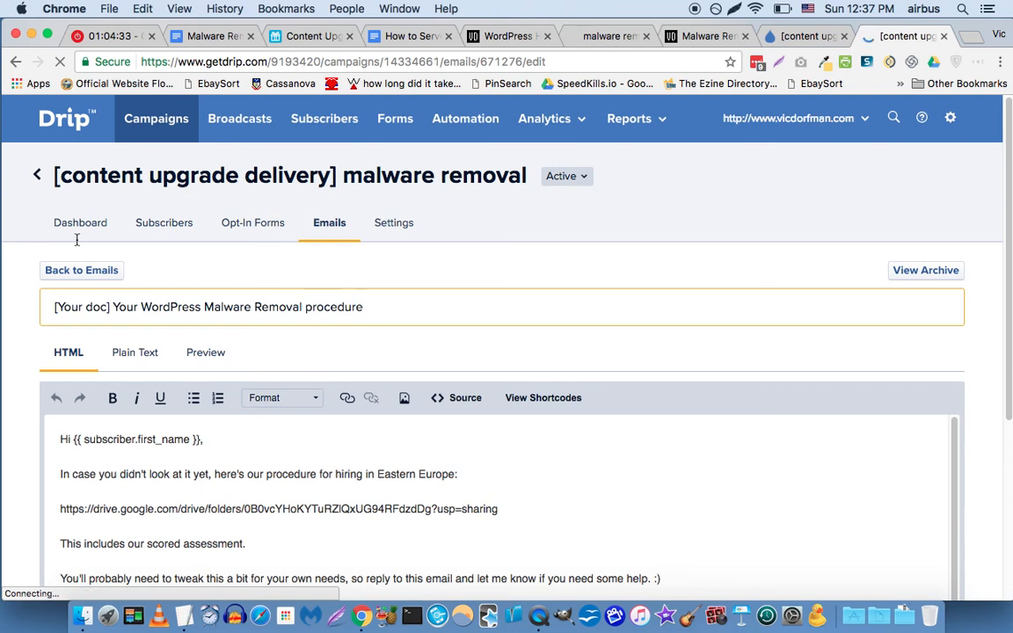
Replace '[Your doc]' at the subject's start with the body's {{ subscriber.first_name }} merge tag.
left_click(112, 307)
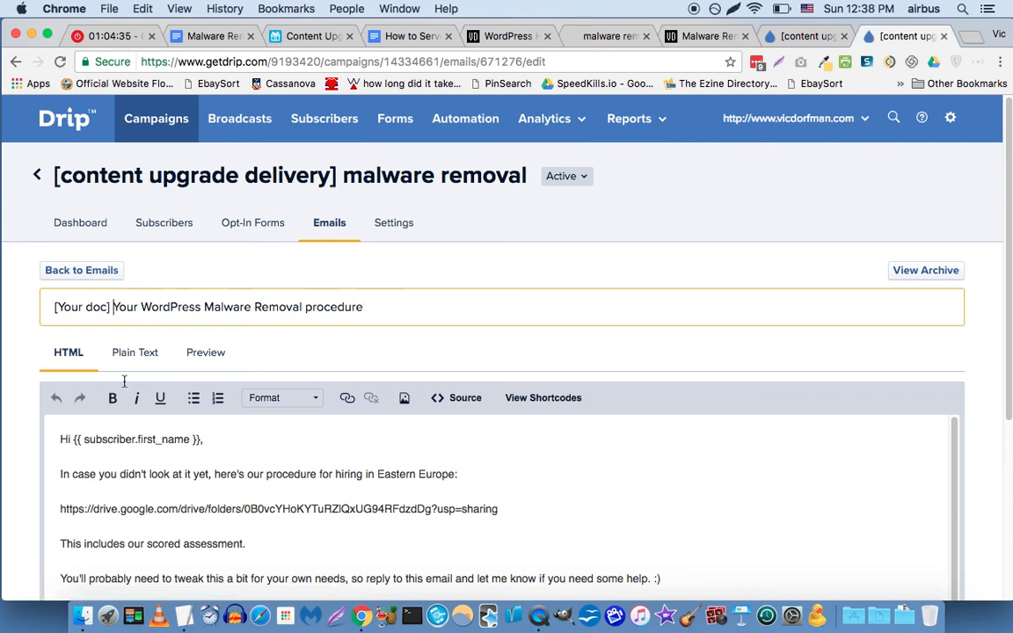
left_click(199, 440)
left_click_drag(199, 439, 72, 439)
key("super+c")
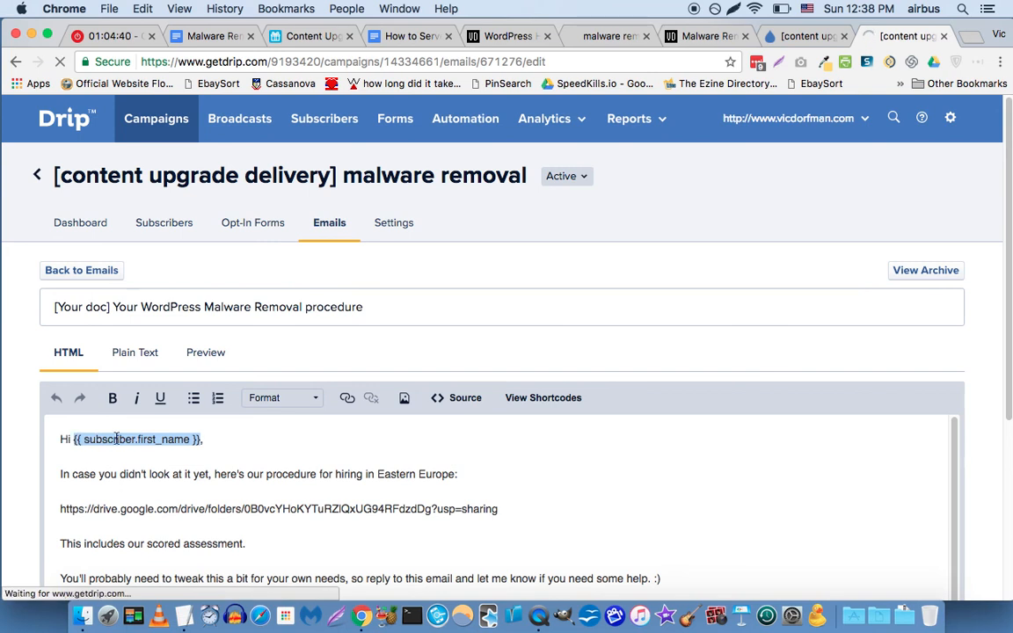
left_click(109, 308)
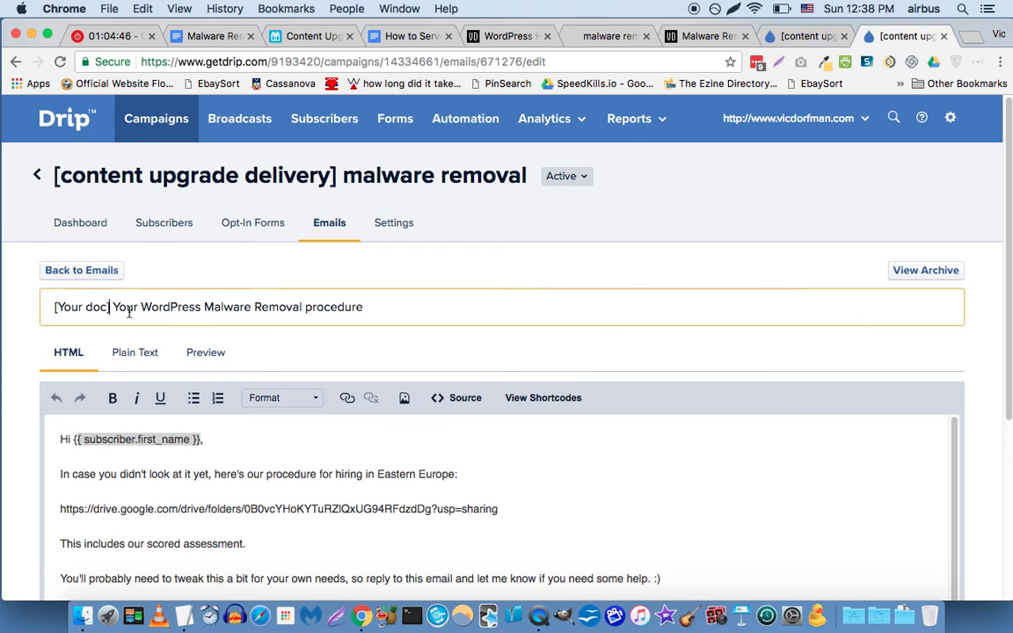
key("shift+super+Left")
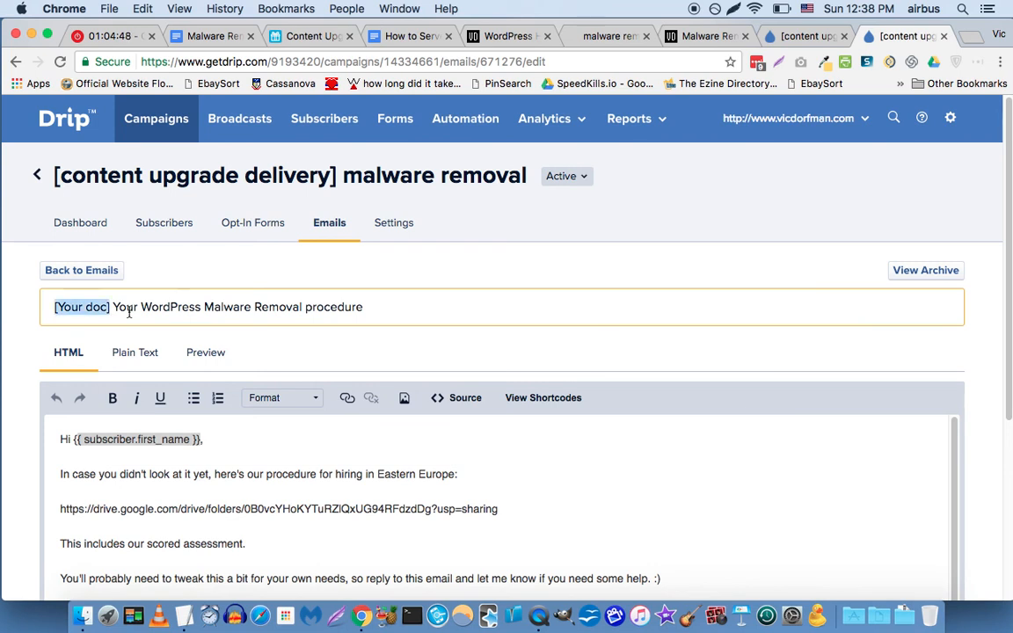
key("super+v")
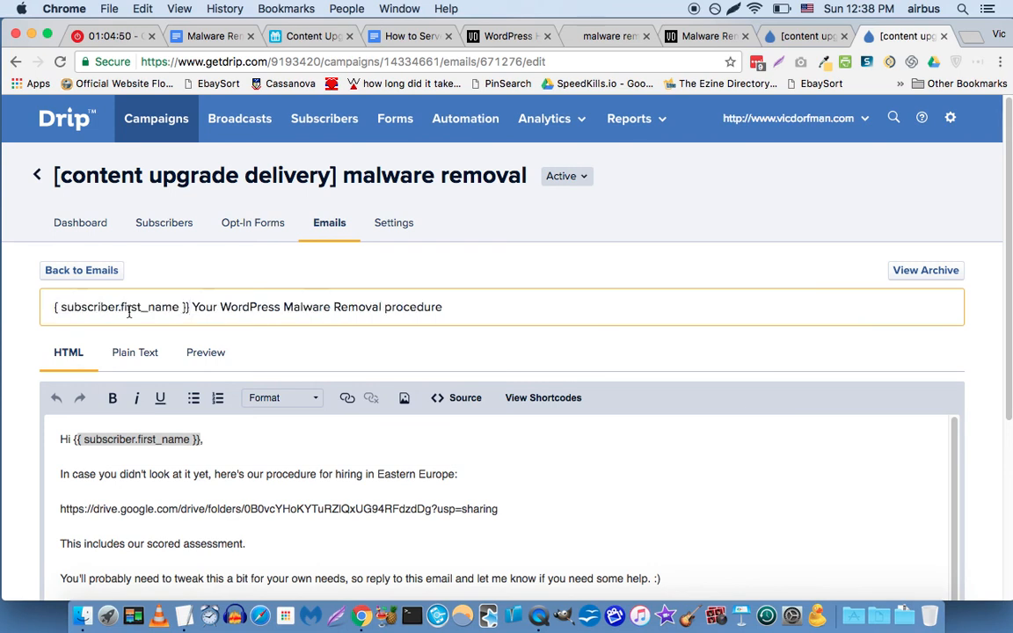
left_click(55, 307)
type("{")
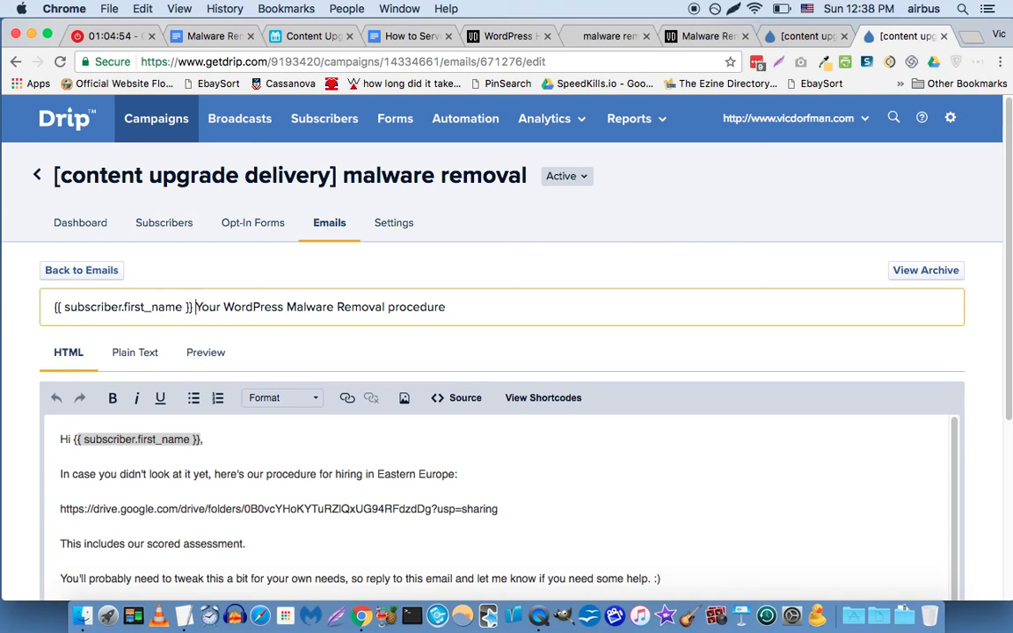
Reword the rest of the subject to 'here's your Malware Removal doc :)'.
double_click(197, 306)
type("here's your")
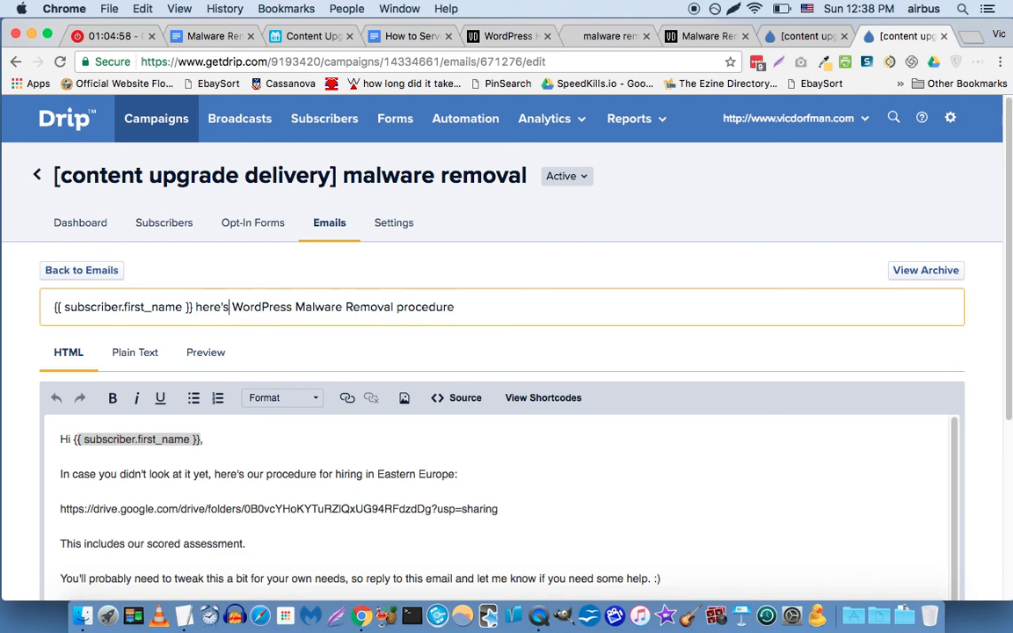
key("alt+Right")
key("alt+Right")
key("alt+Right")
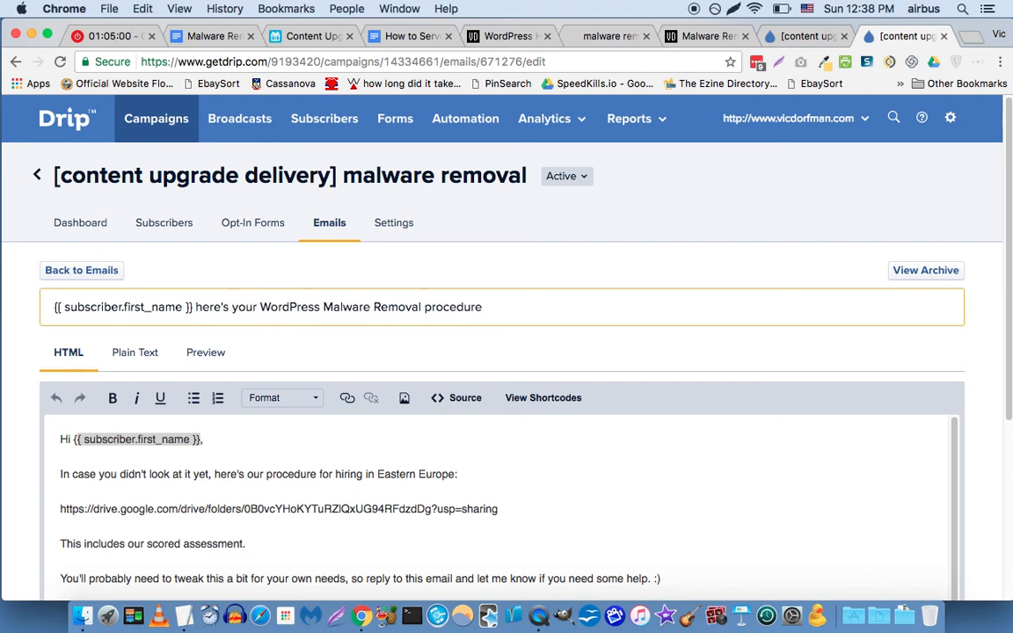
key("super+shift+Right")
key("BackSpace")
key("alt+Left")
key("alt+Left")
key("alt+Left")
key("alt+shift+Right")
key("BackSpace")
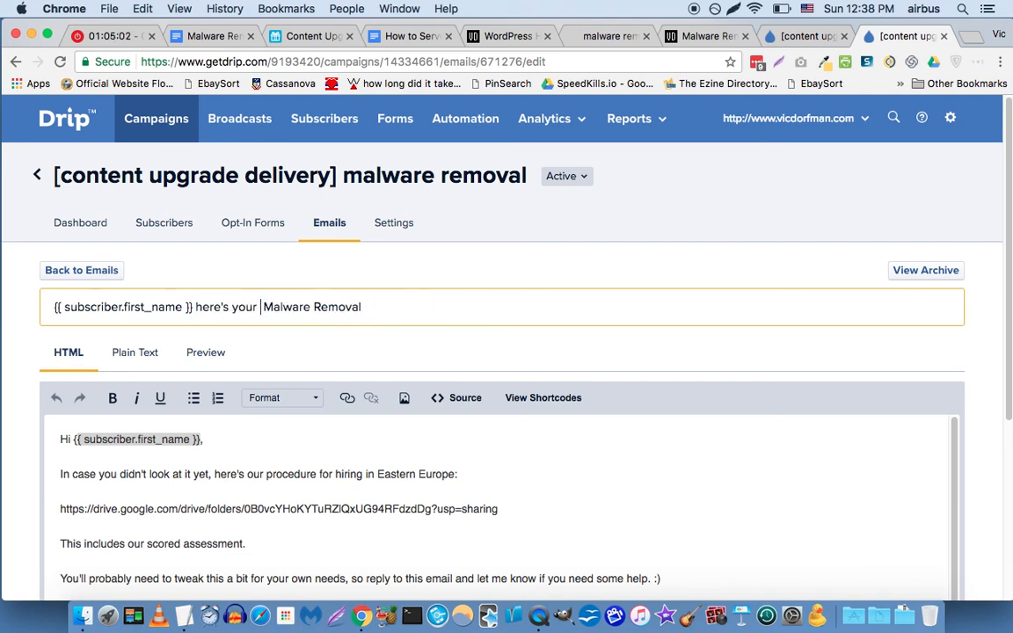
key("alt+Right")
key("alt+Right")
type("doc :)")
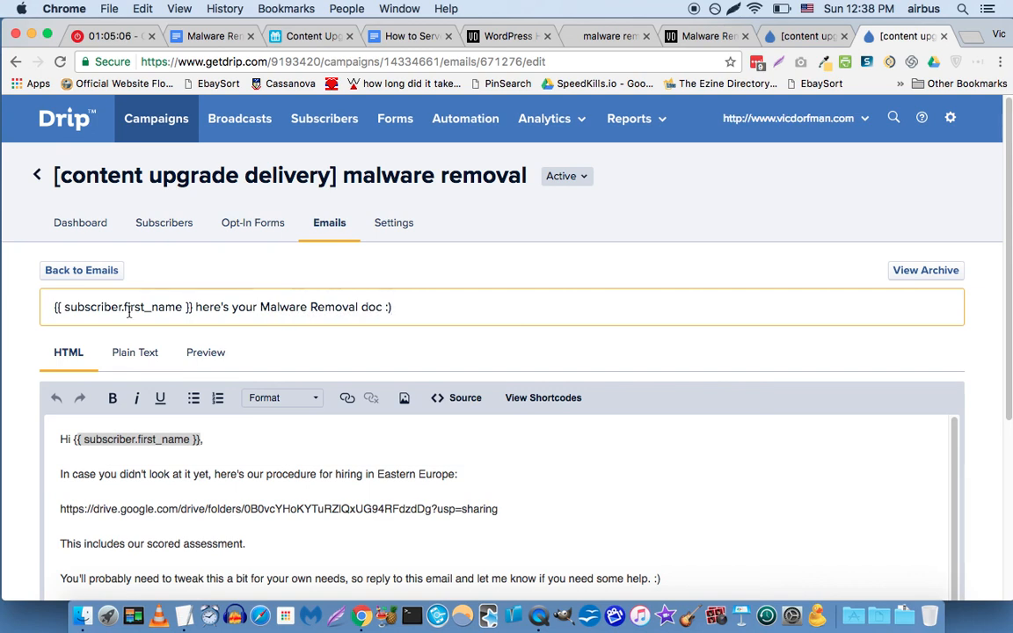
scroll(62, 359, "down", 2)
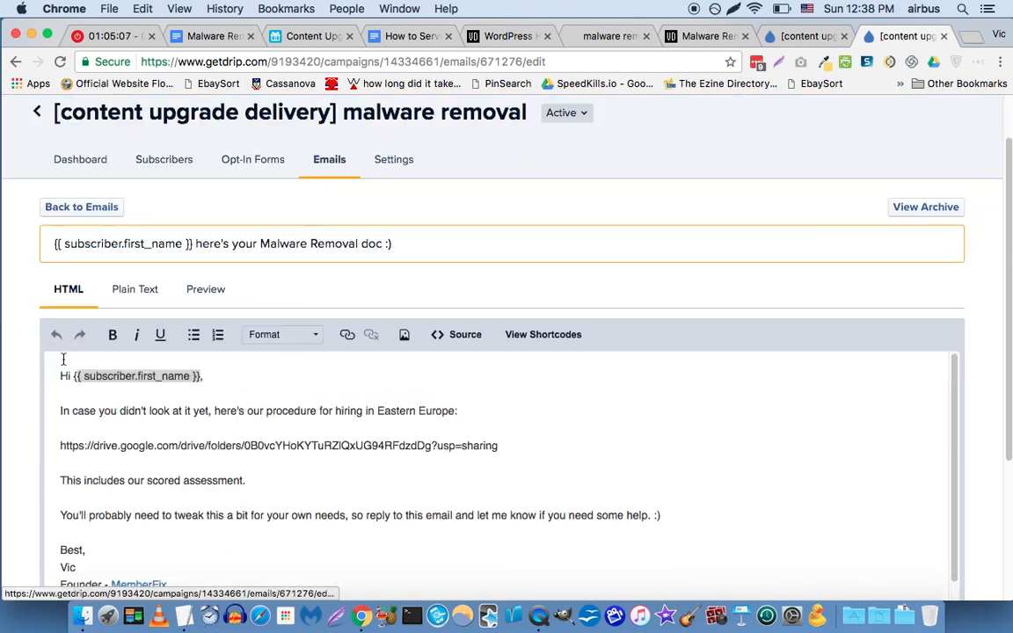
Replace 'hiring in Eastern Europe:' in the email body with 'removing malware on your WordPress site:'.
left_click(111, 411)
key("super+r")
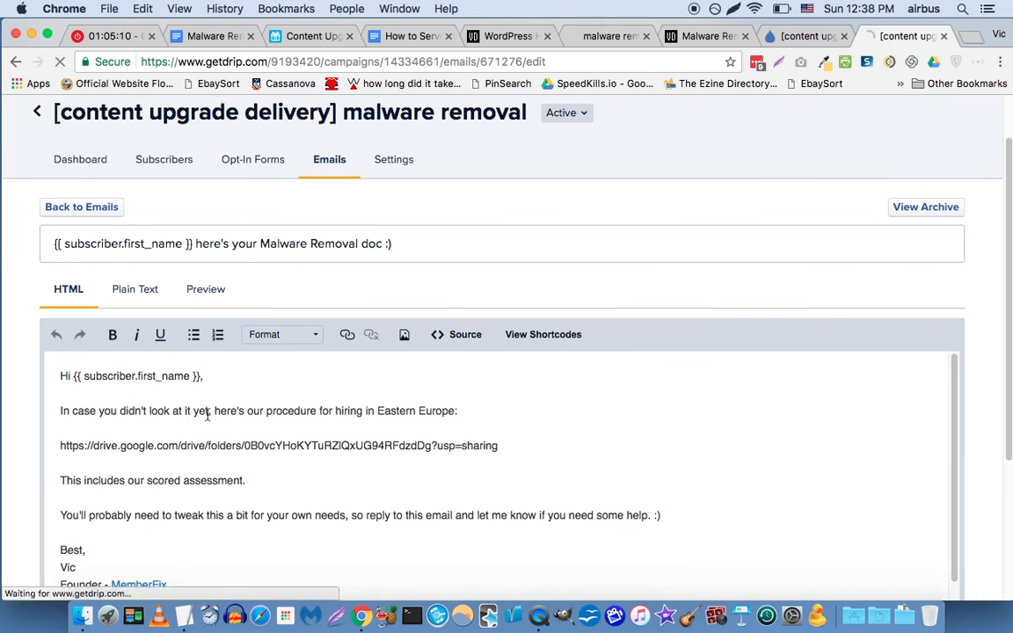
left_click(373, 410)
key("alt+Left")
key("alt+Left")
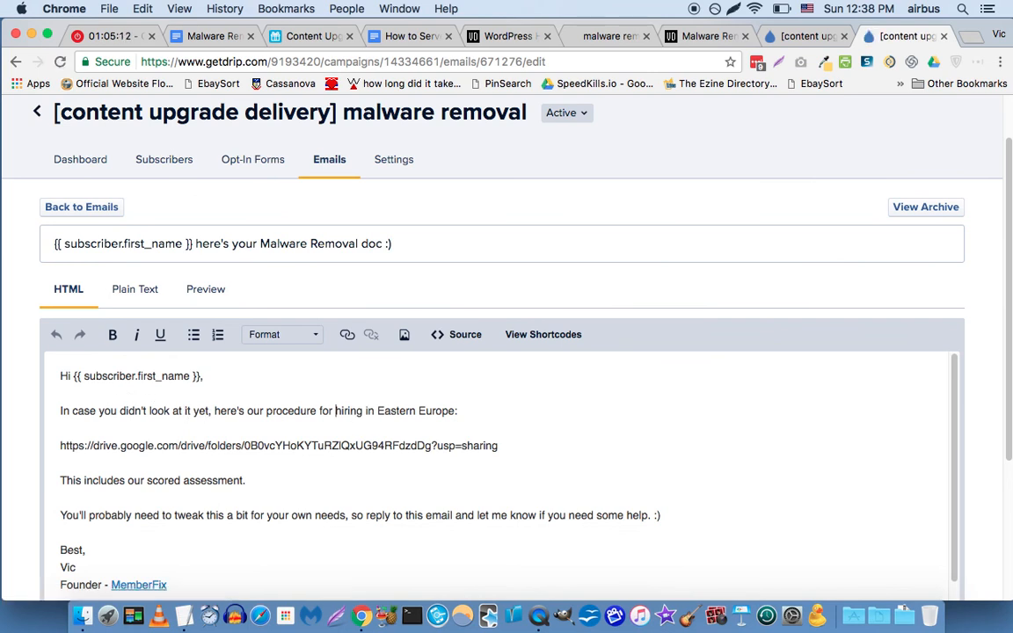
key("super+shift+Right")
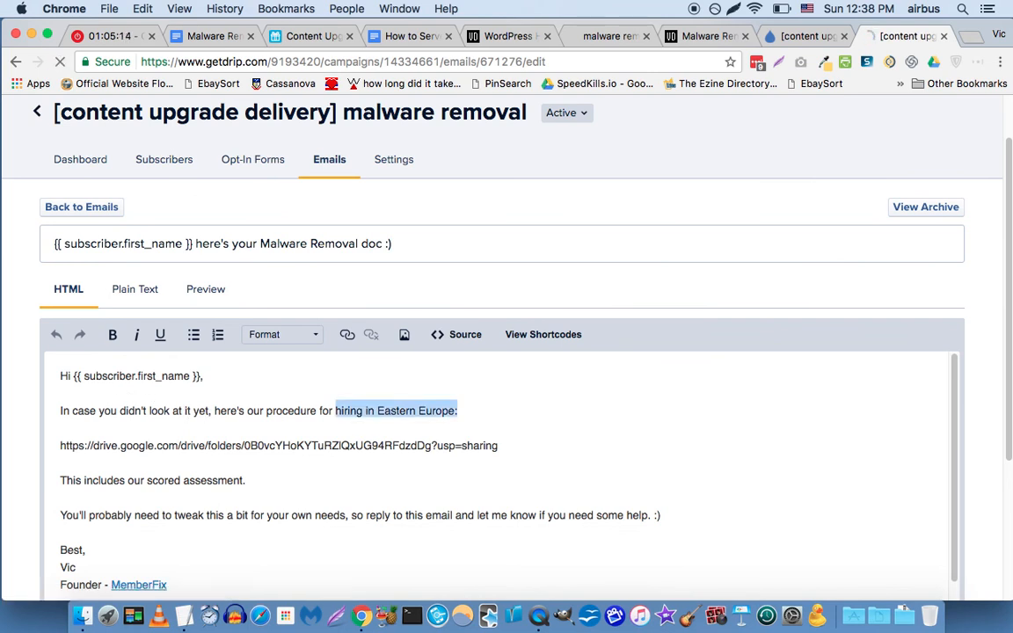
type("re")
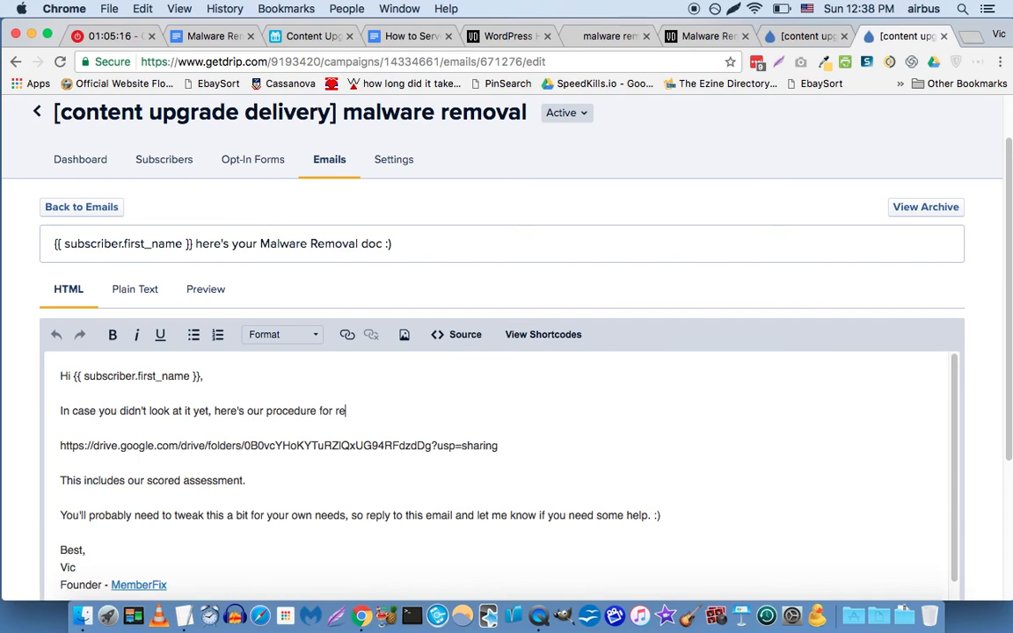
type("moving malware on ")
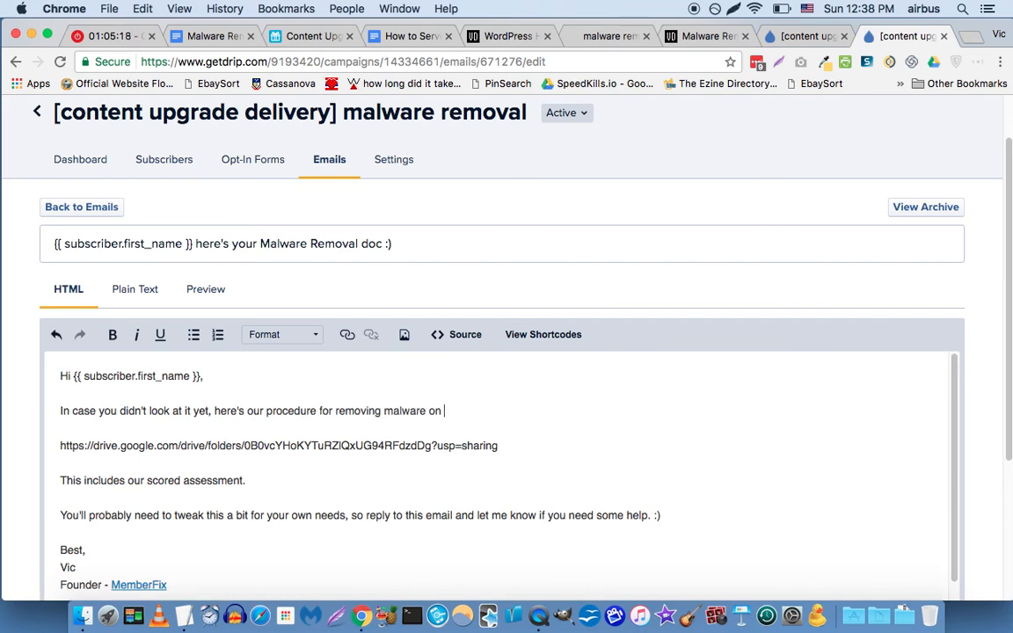
type("your WordPress site:")
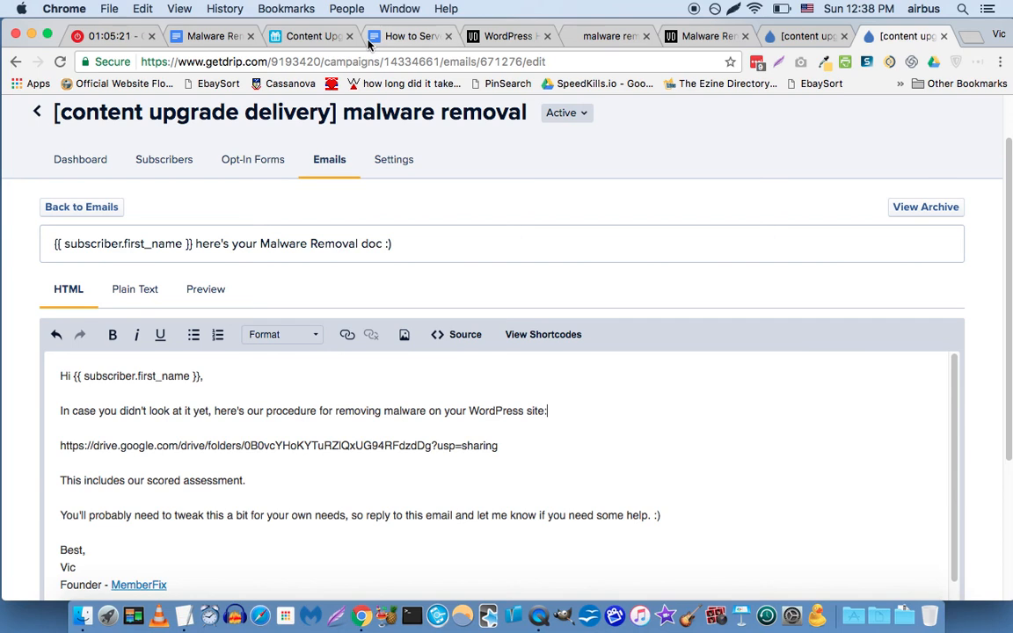
Copy row 4's malware removal Asset URL from Airtable's Content Upgrades table and return to Drip.
left_click(327, 38)
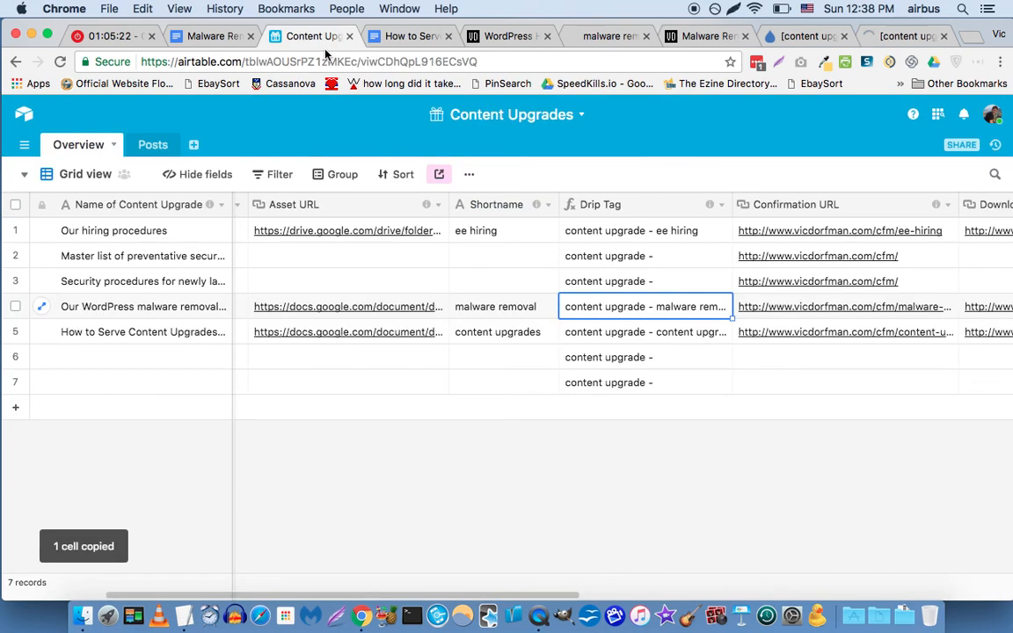
left_click(439, 312)
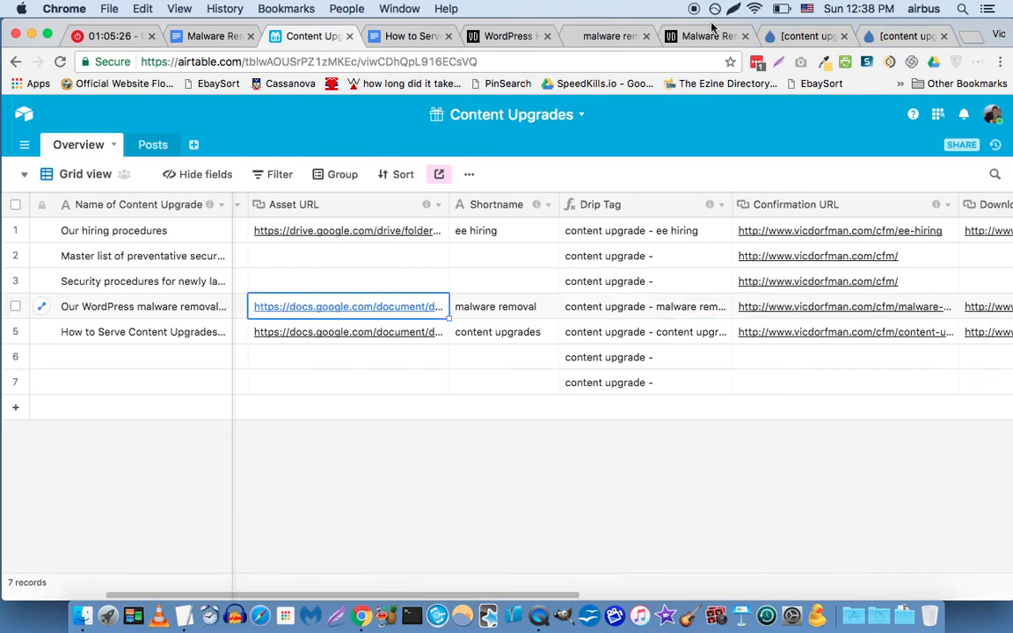
key("super+c")
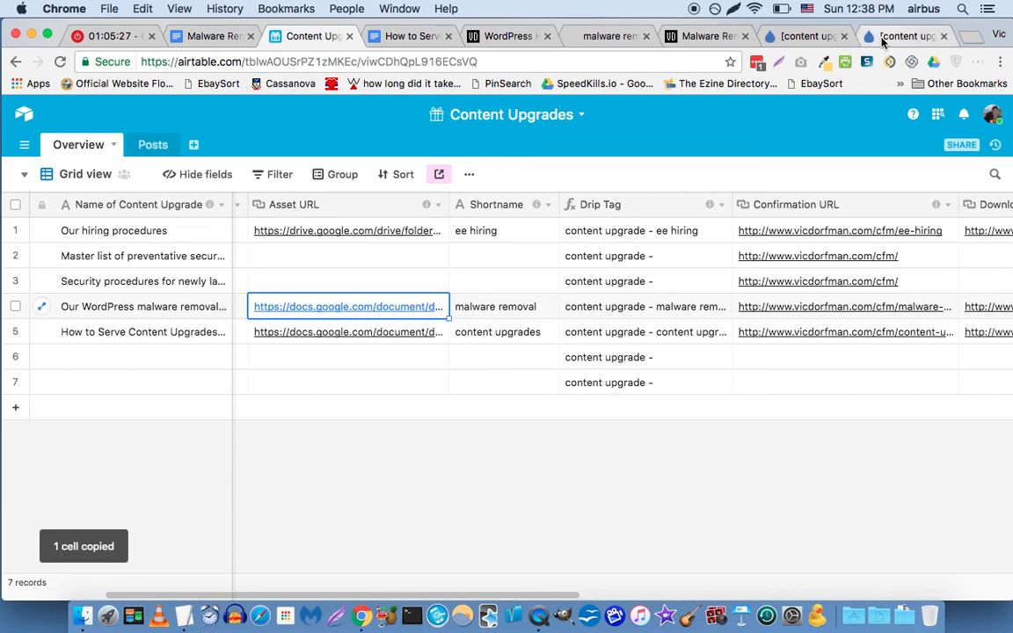
left_click(884, 38)
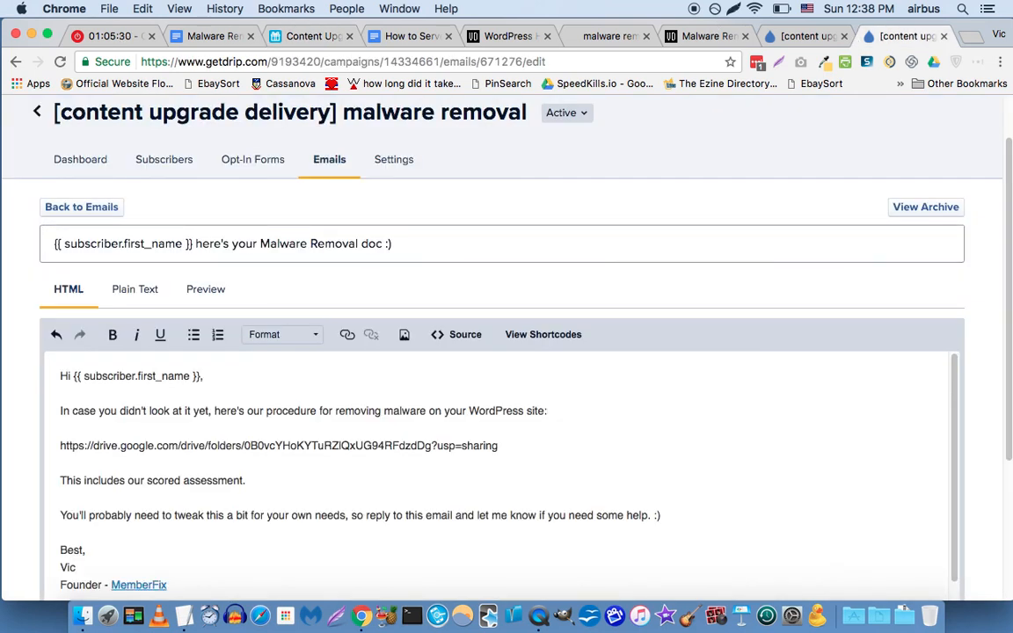
Replace the old Google Drive link in the body with the malware removal doc link and save.
triple_click(279, 445)
key("super+v")
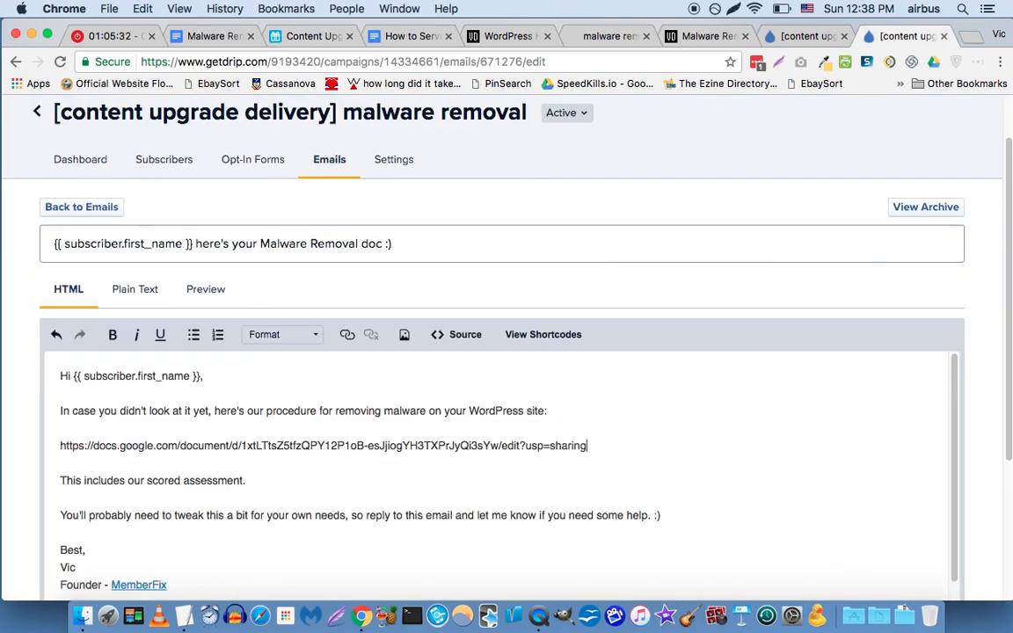
key("super+s")
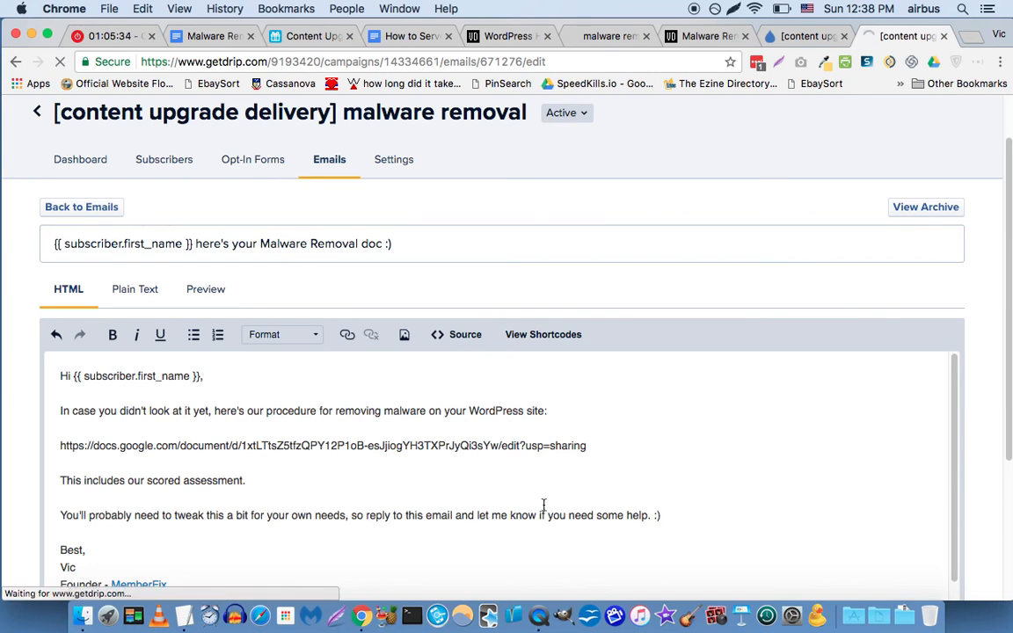
Rewrite the closing paragraphs to credit the malware removal expert, add the endorsement, and end with 'Enjoy. :)'.
left_click_drag(669, 518, 58, 476)
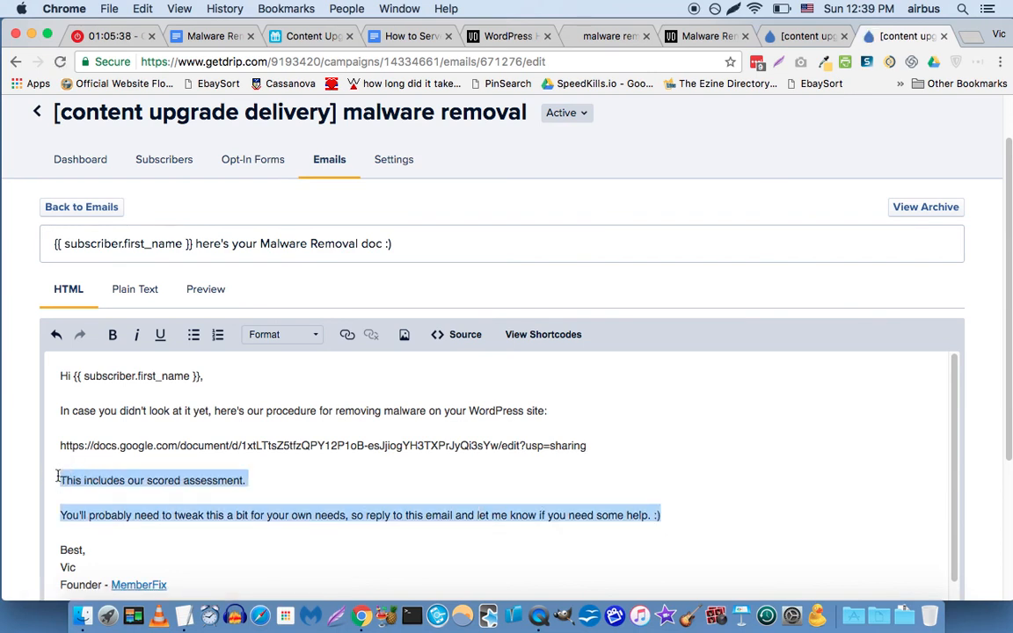
type("Our malw")
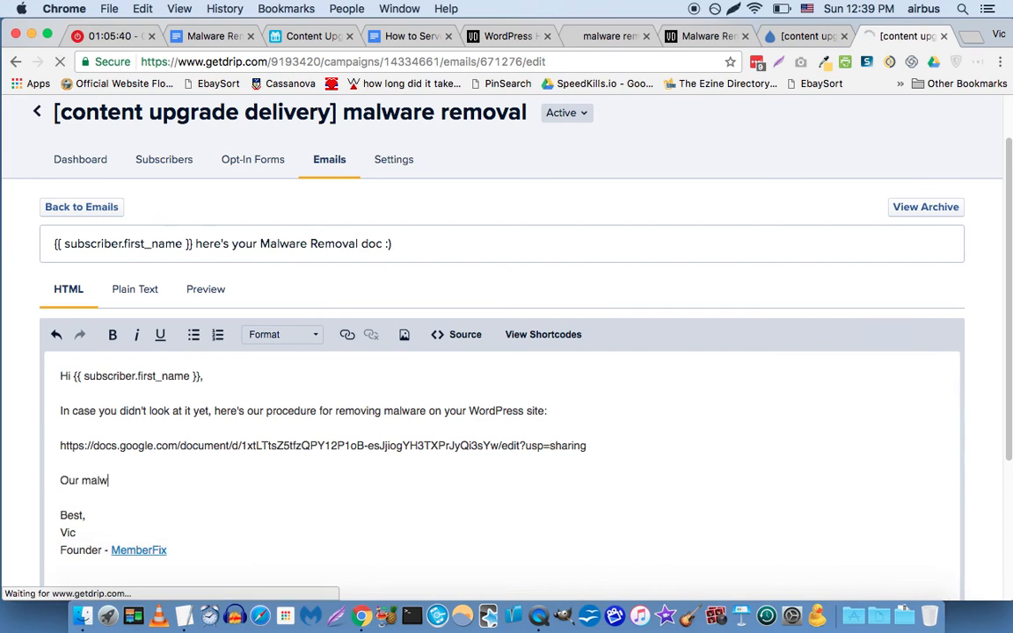
type("are removal expert ")
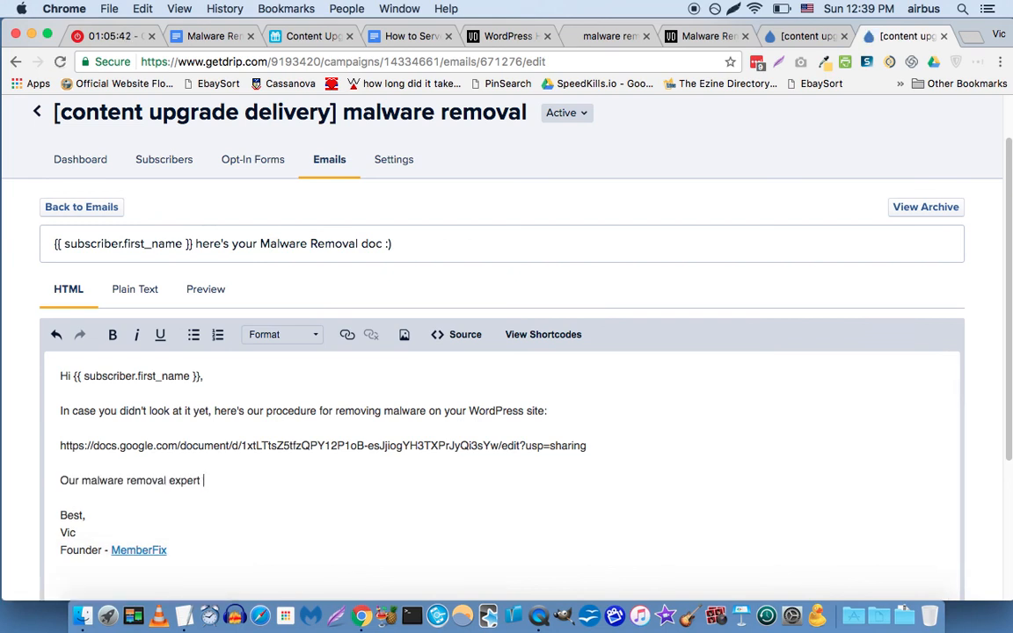
type("Cristian wrote this ")
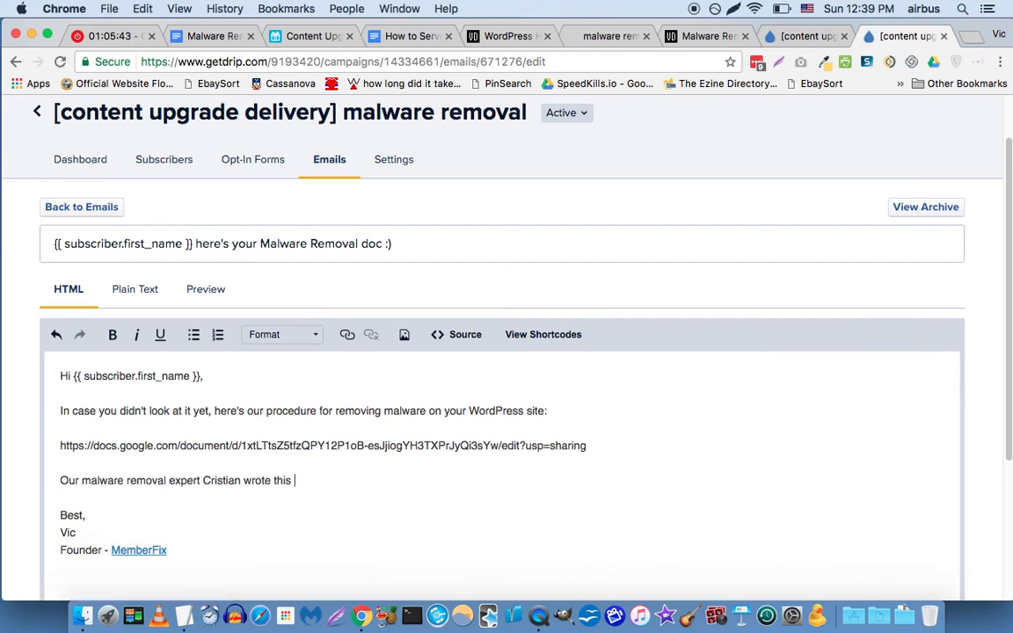
type("procedure from scratch.")
key("Return")
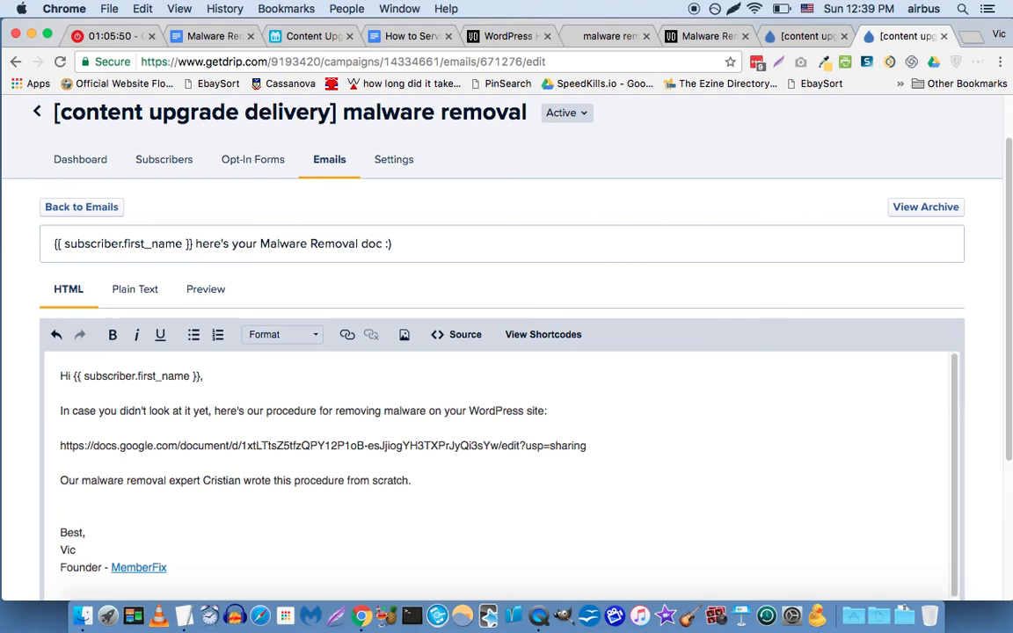
key("Return")
type("We really use it on our business, and it really works!")
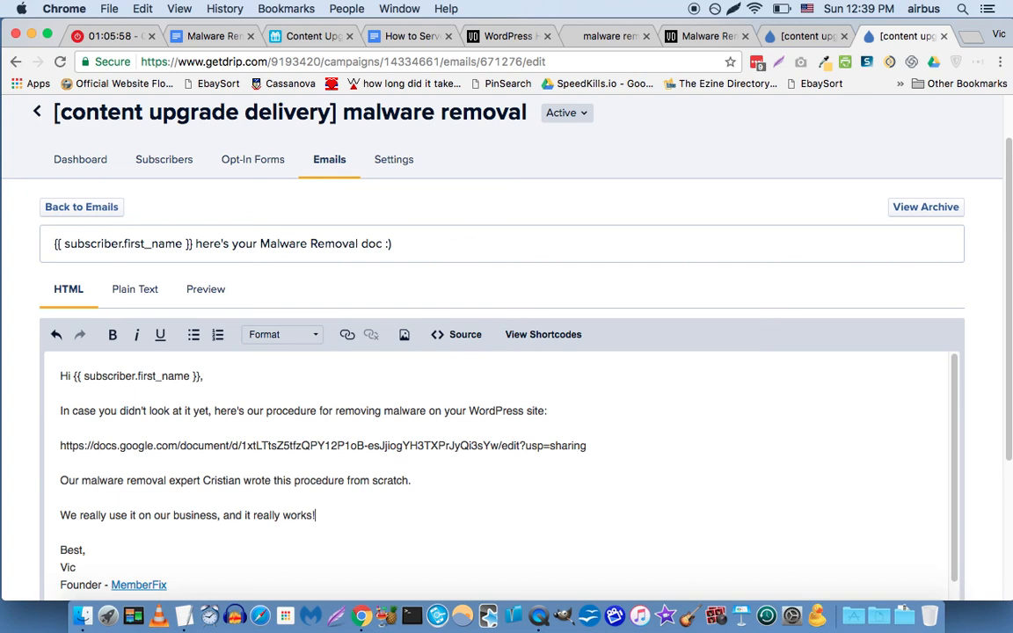
key("Return")
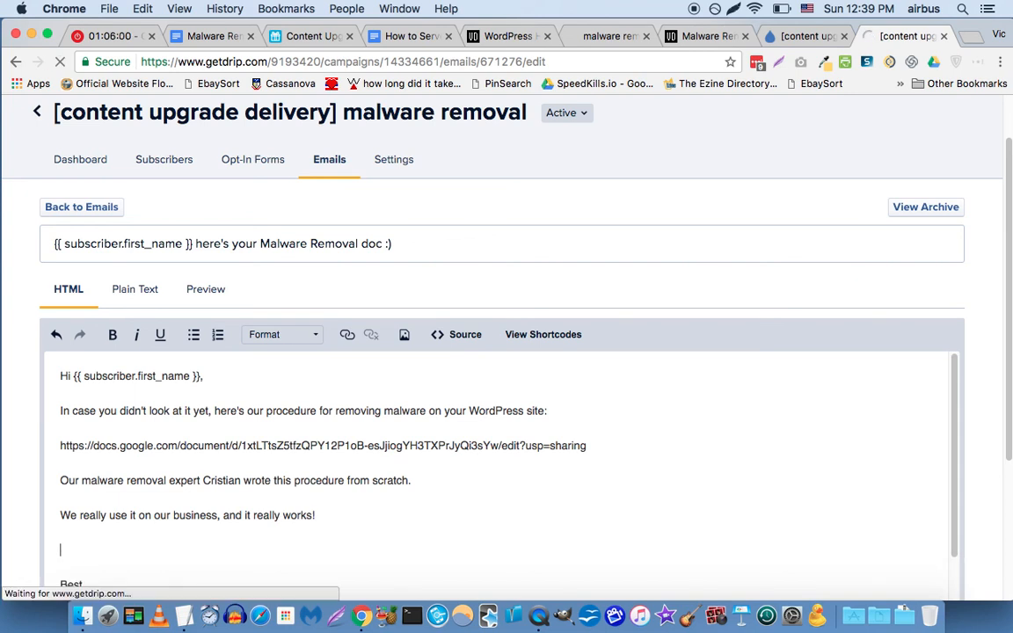
type("Enjoyu")
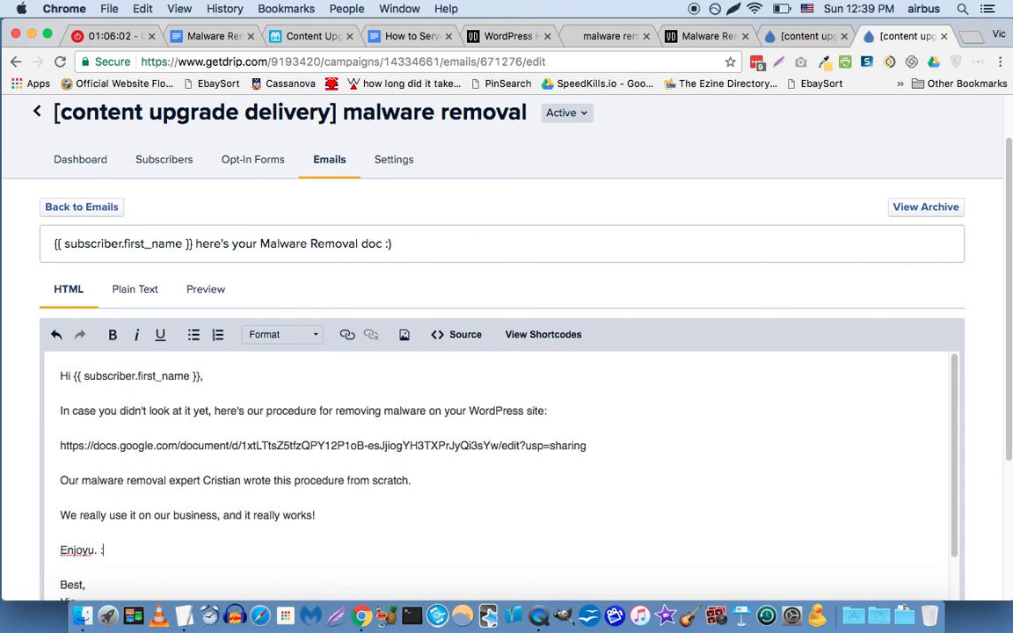
key("BackSpace")
type(". :)")
Save the delivery email and return to the campaign's email list.
scroll(155, 428, "down", 1)
scroll(105, 484, "down", 2)
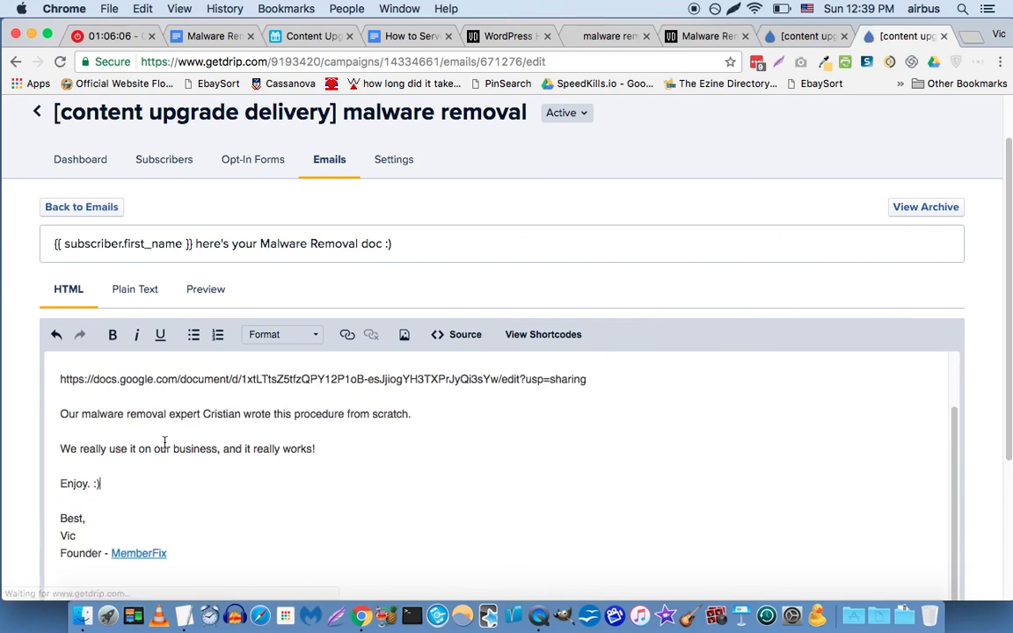
scroll(61, 457, "down", 5)
left_click(53, 485)
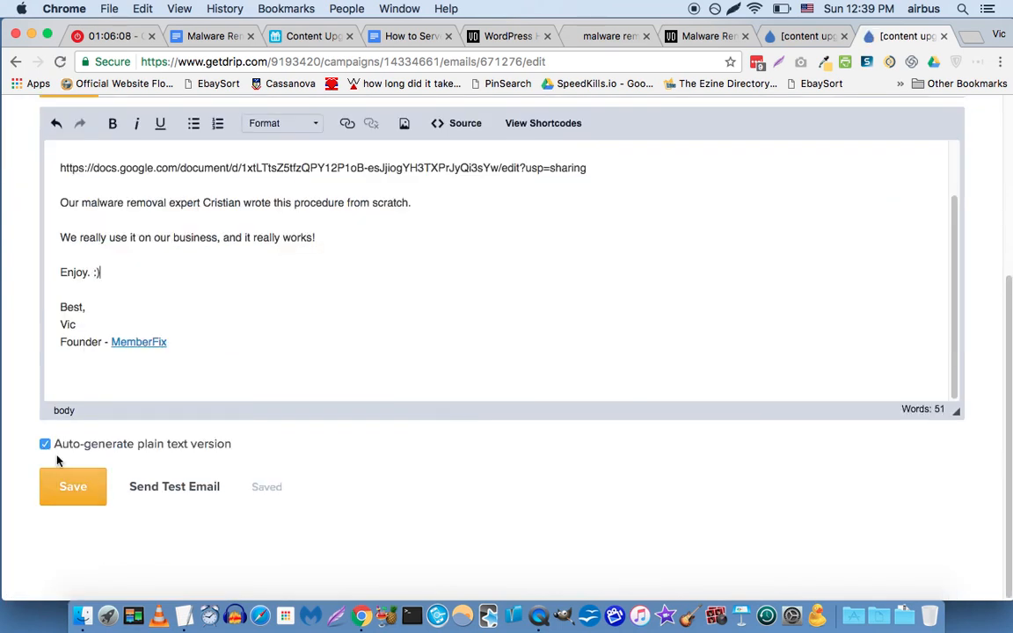
left_click(92, 489)
scroll(127, 361, "up", 5)
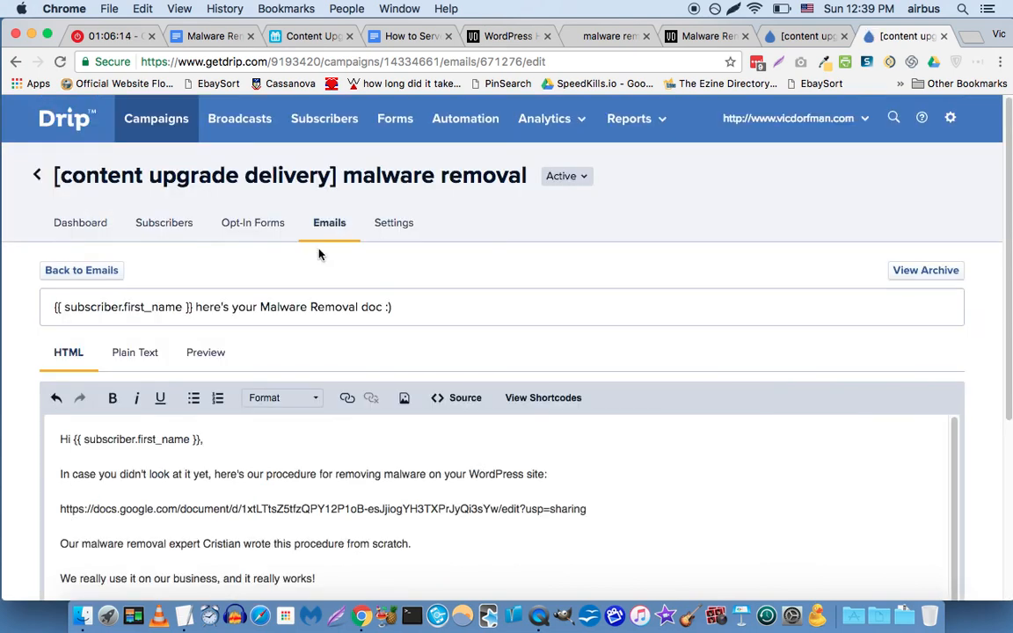
left_click(107, 278)
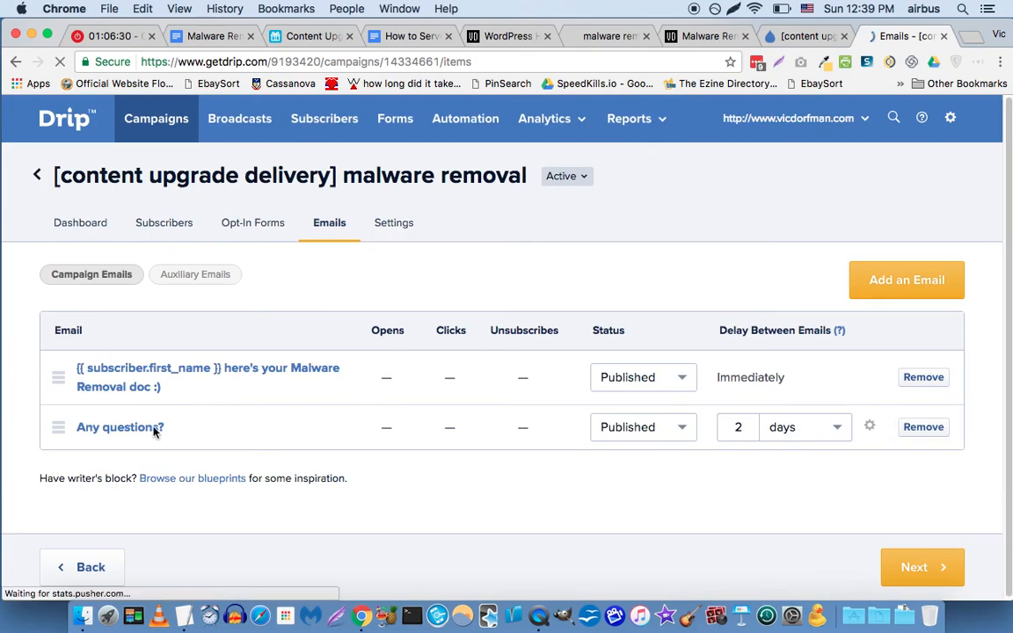
Open the 'Any questions?' email from the malware removal campaign's email list.
left_click(154, 429)
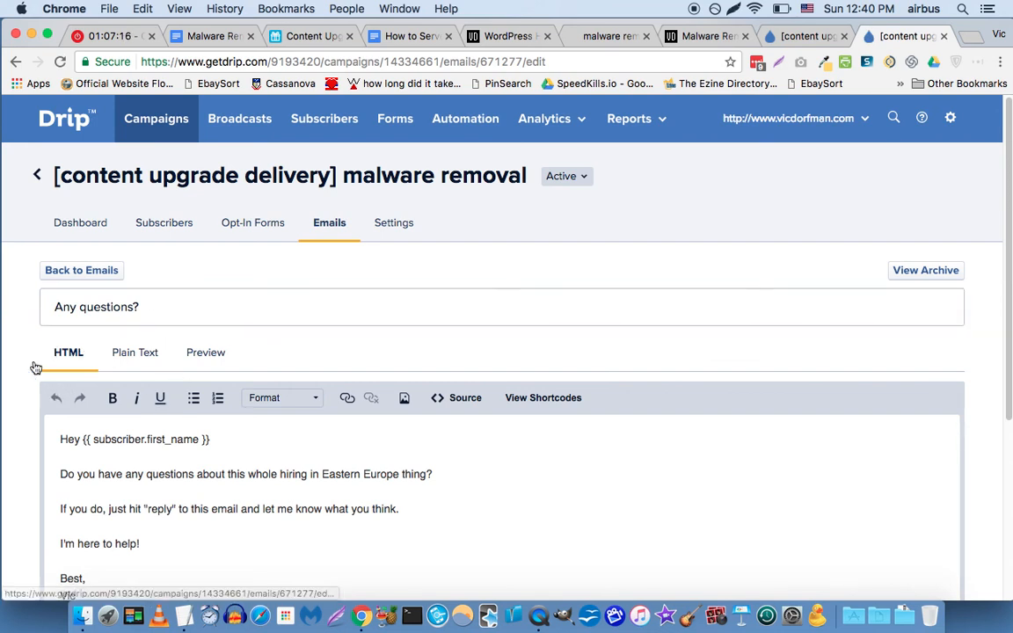
scroll(102, 429, "down", 3)
Change 'hiring in Eastern Europe thing?' in the body to 'WordPress Malware removal thing?' and save.
left_click(194, 360)
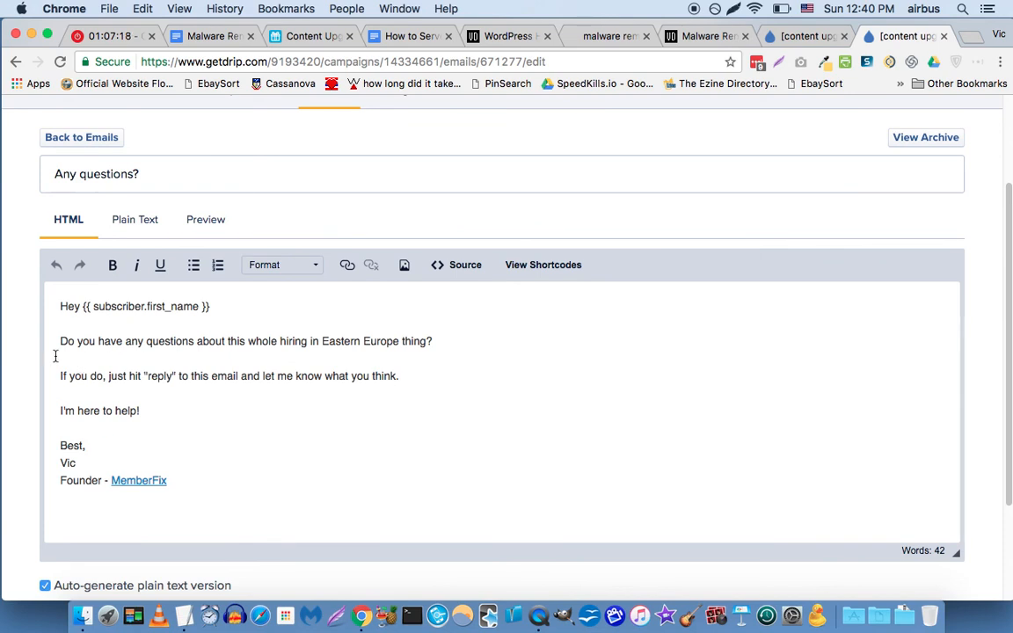
left_click(323, 341)
key("alt+Left")
key("alt+Left")
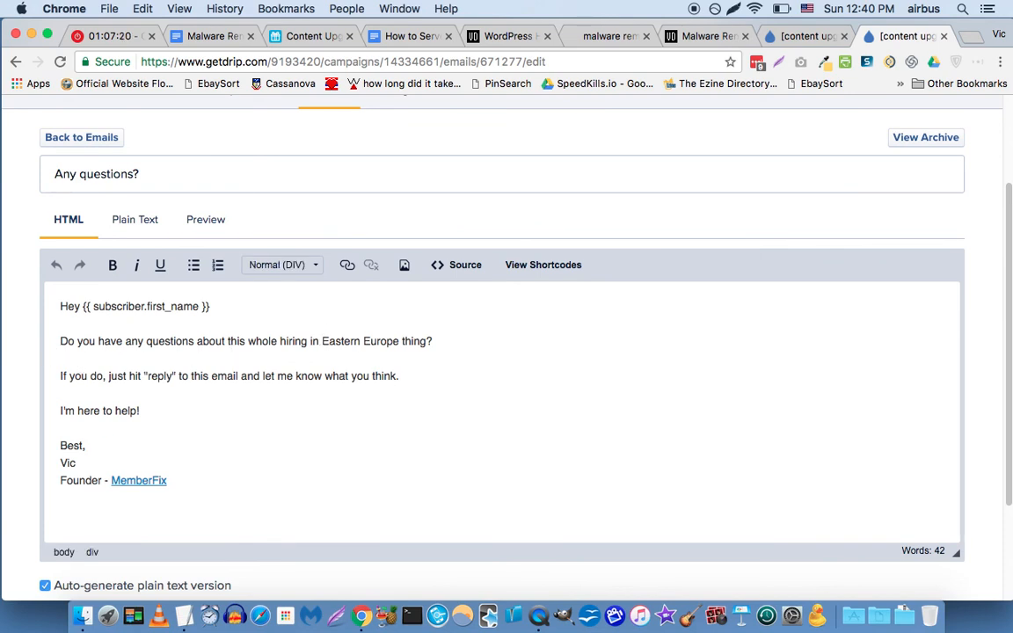
key("shift+End")
type("WordPre")
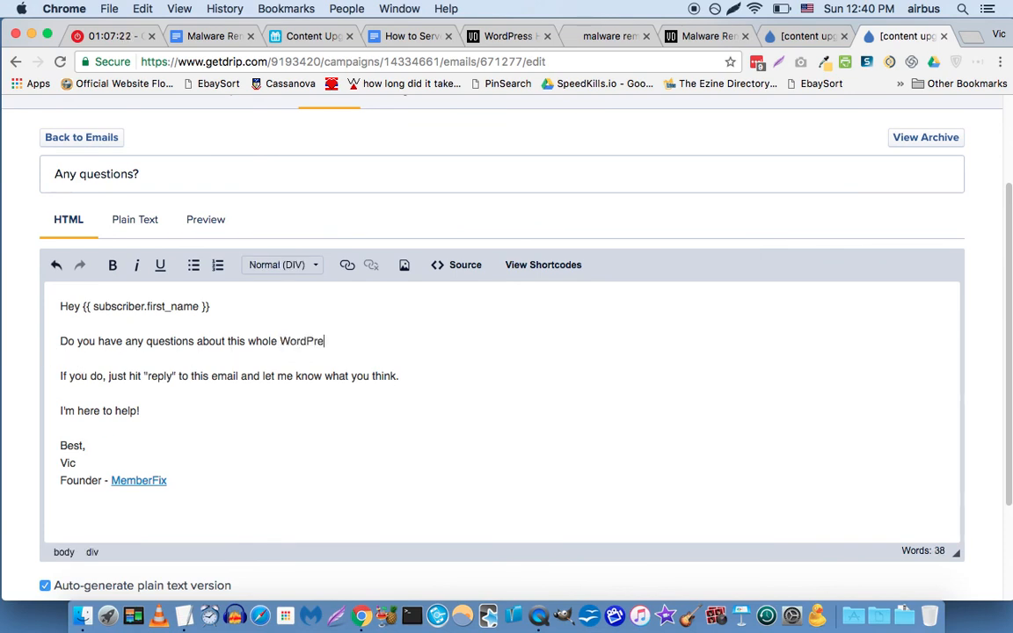
type("ss Malware removal thing?")
key("Down")
key("Down")
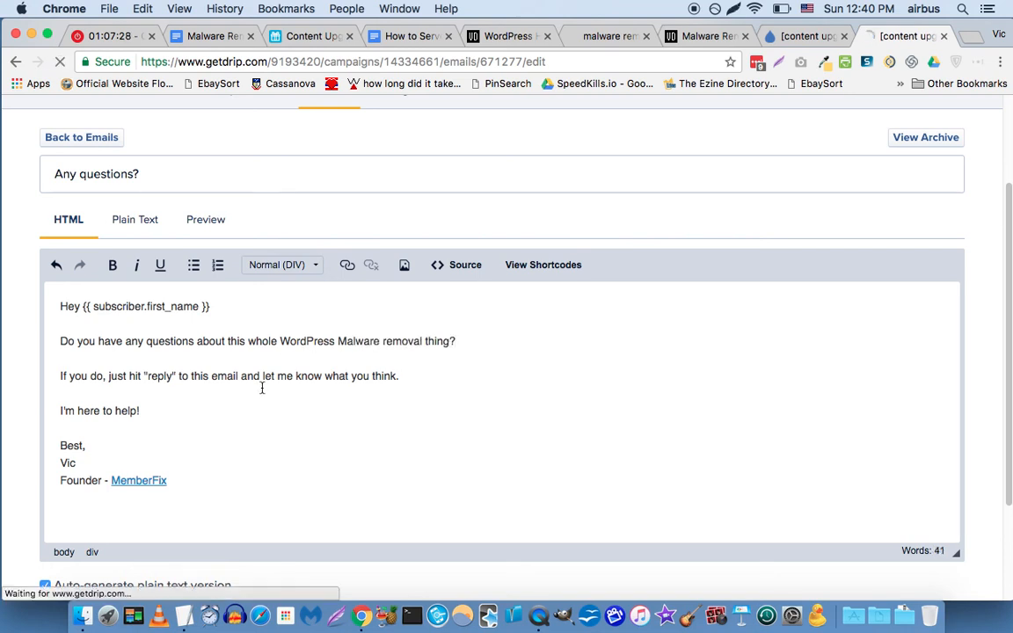
scroll(176, 409, "down", 3)
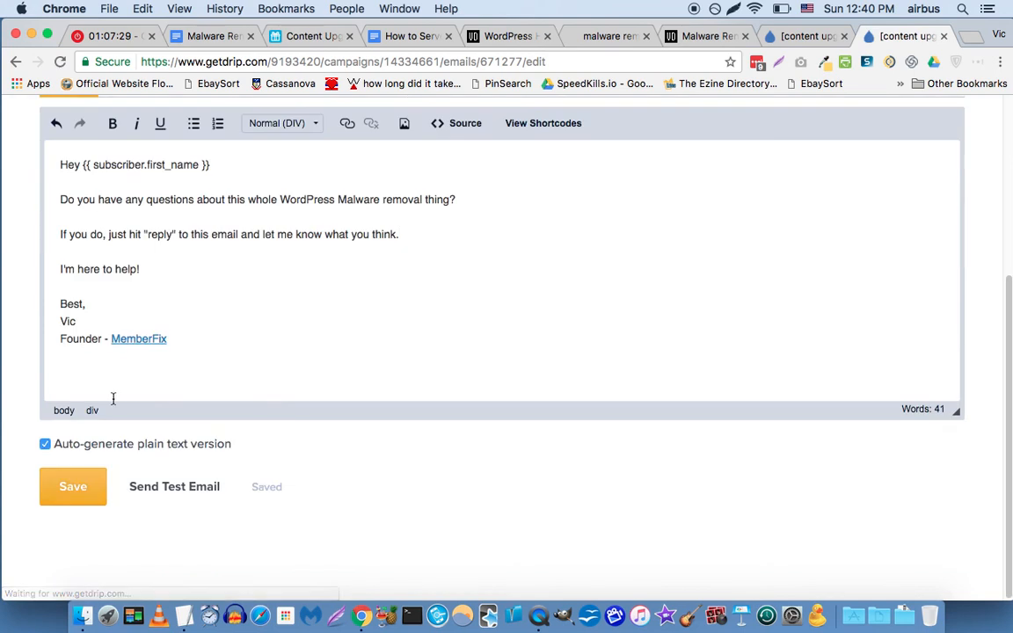
left_click(78, 495)
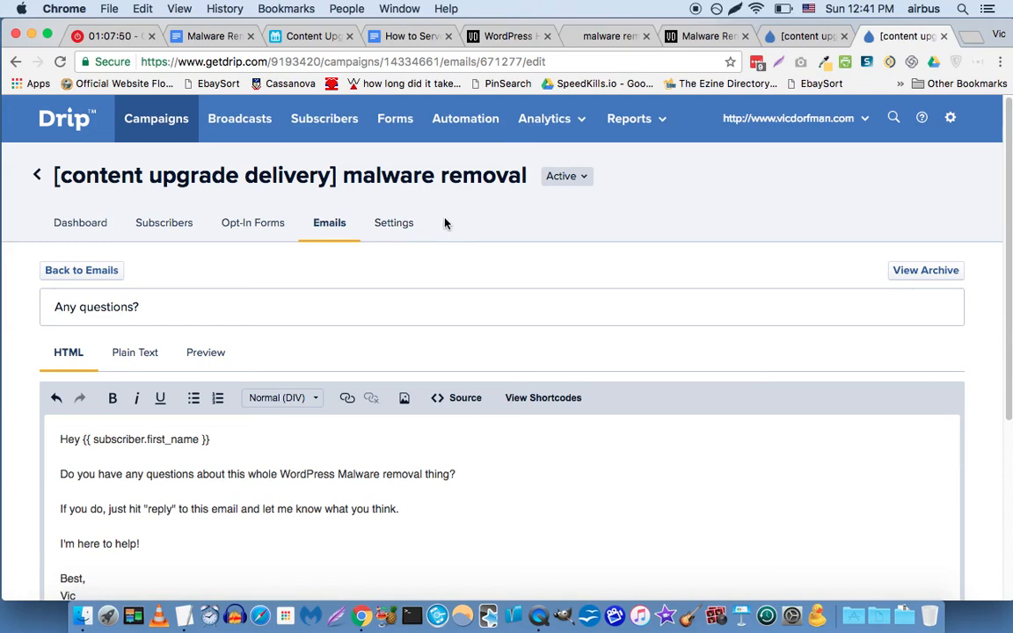
left_click(401, 225)
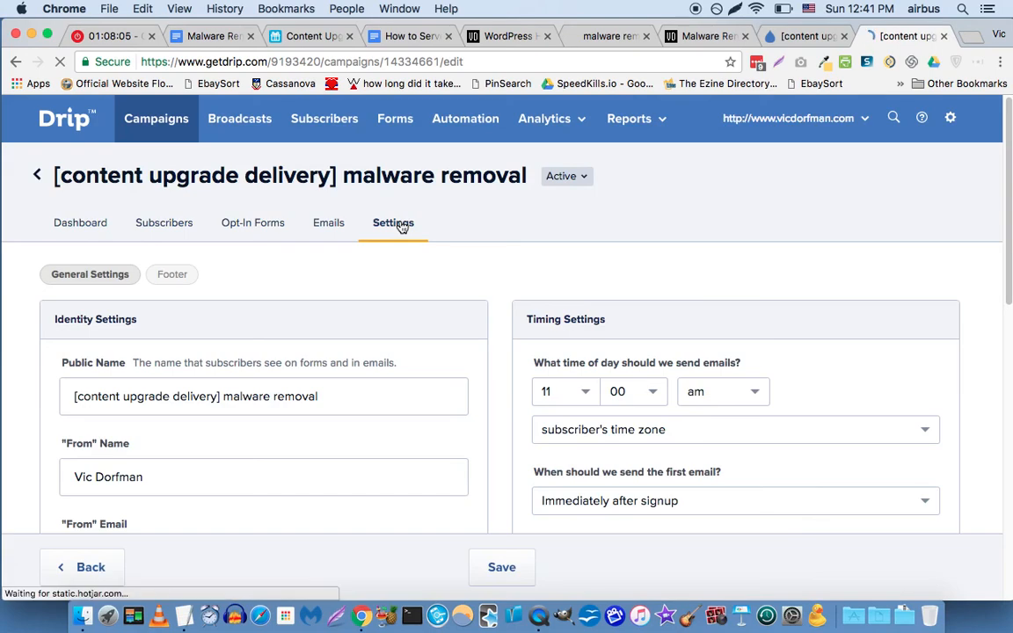
left_click(419, 39)
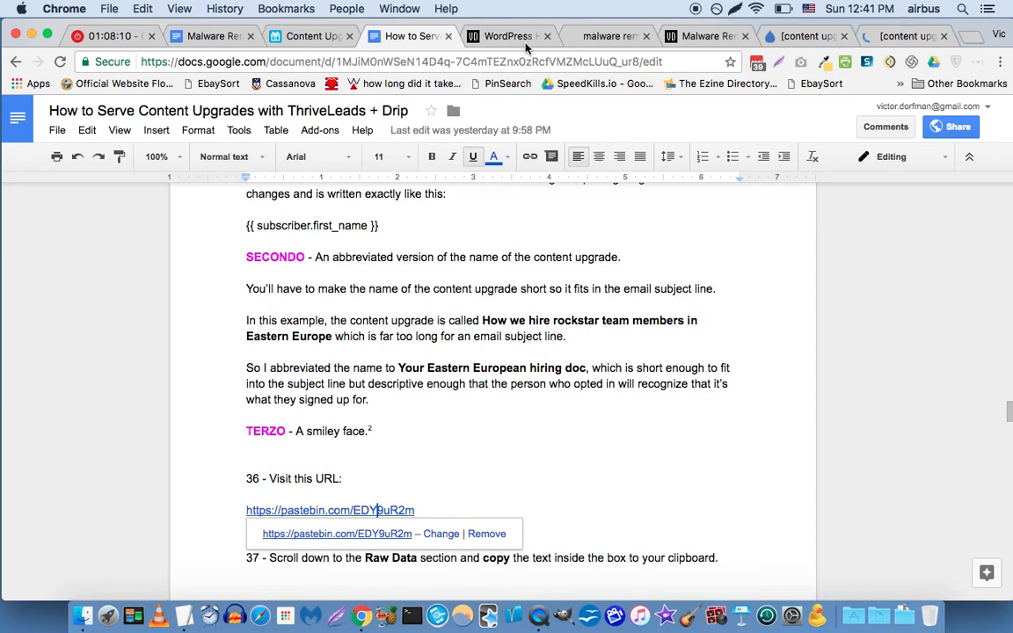
left_click(695, 44)
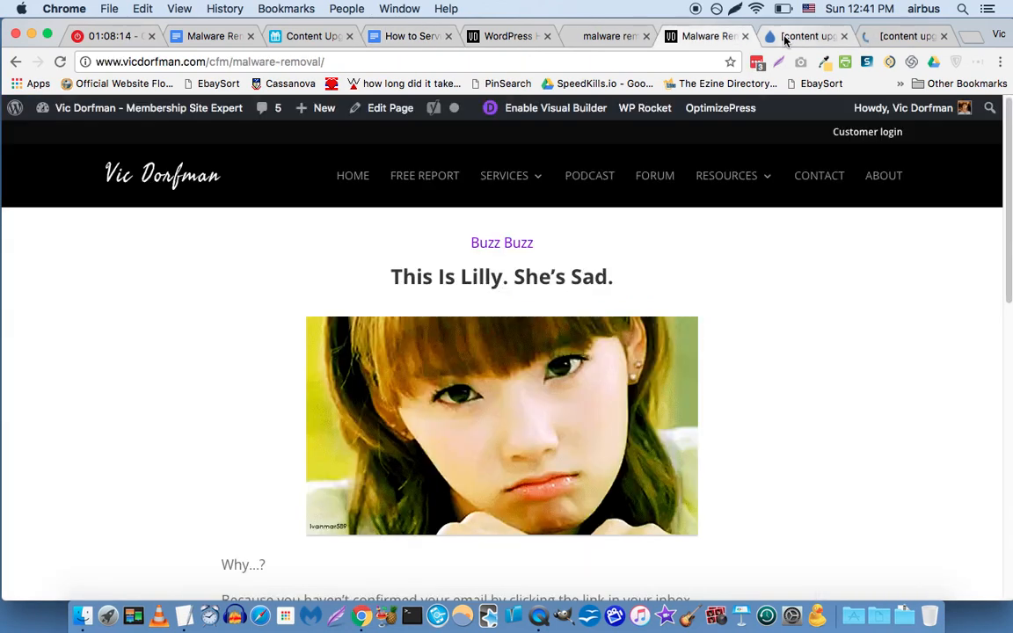
left_click(785, 39)
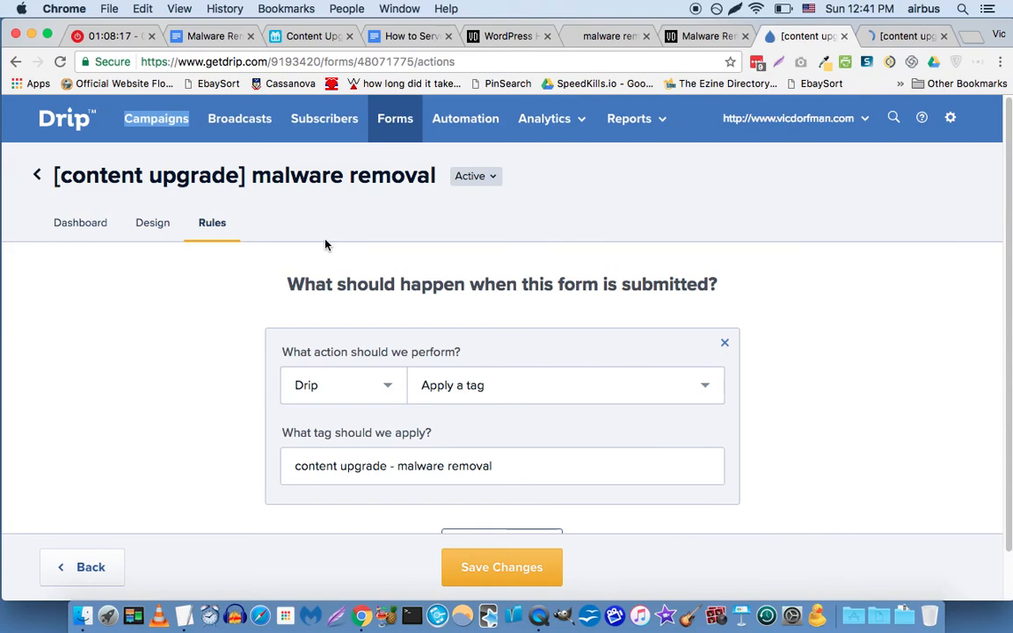
scroll(206, 344, "down", 2)
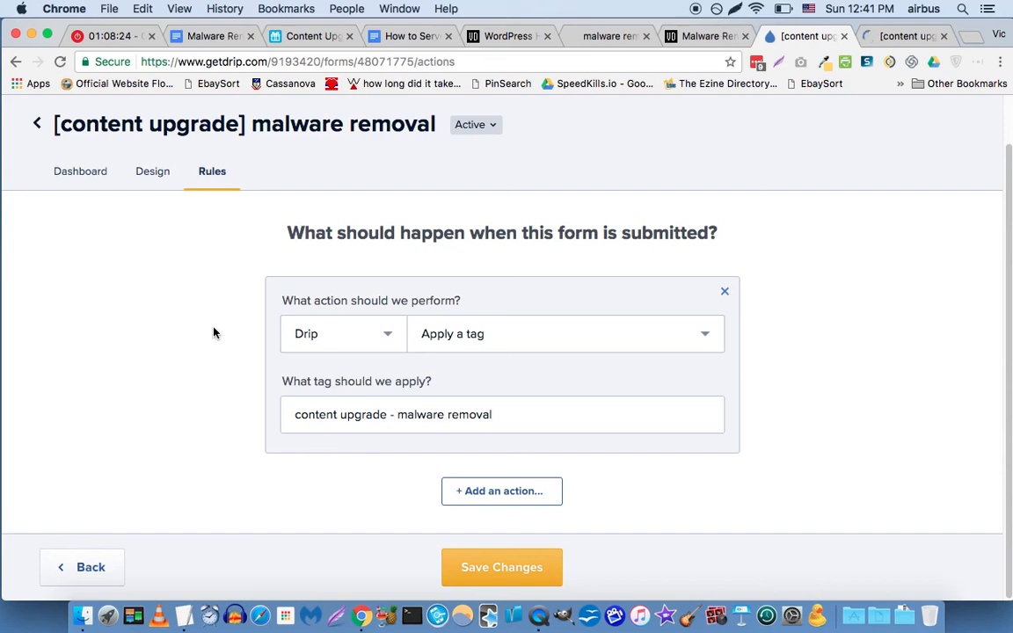
scroll(213, 330, "up", 1)
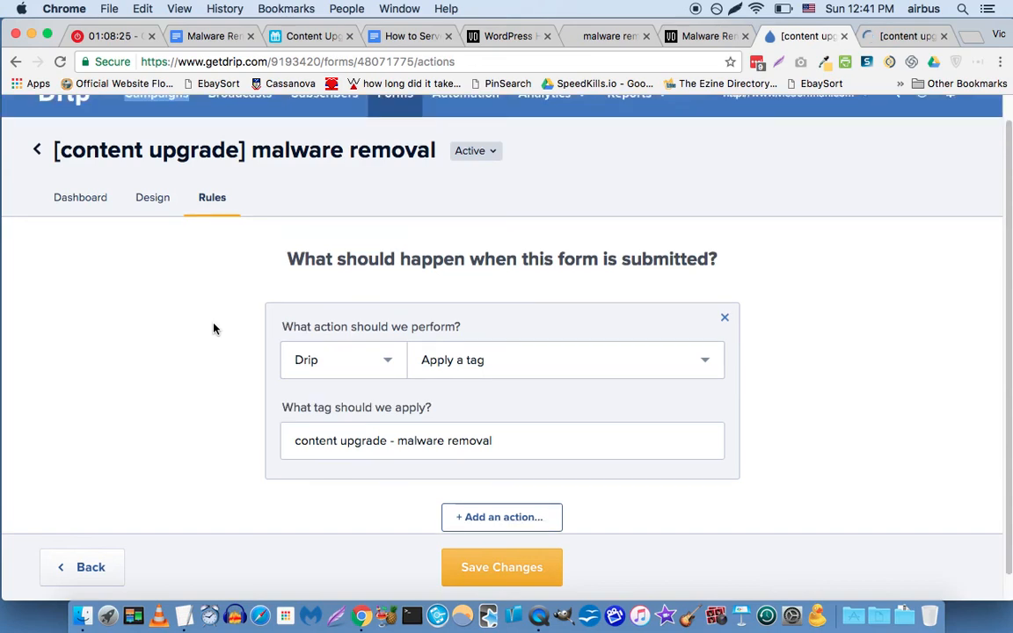
key("ctrl+Tab")
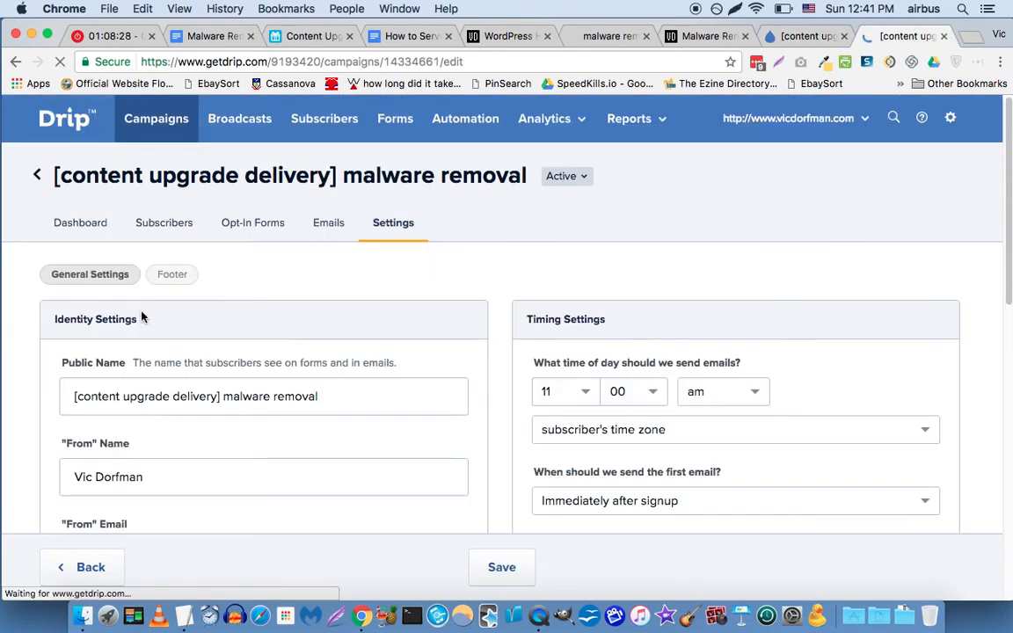
scroll(66, 311, "down", 1)
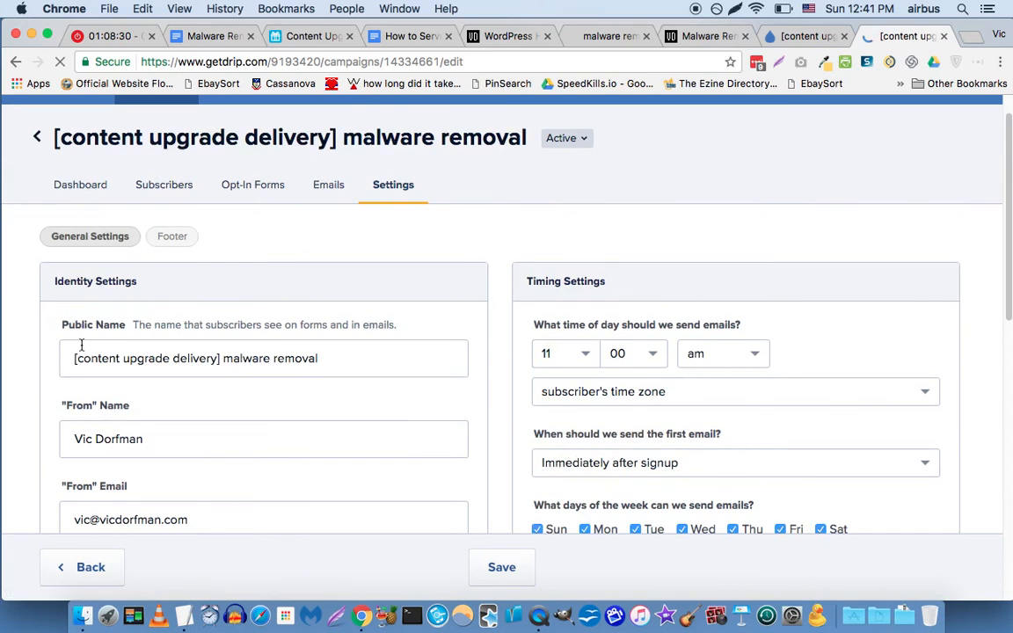
left_click(157, 359)
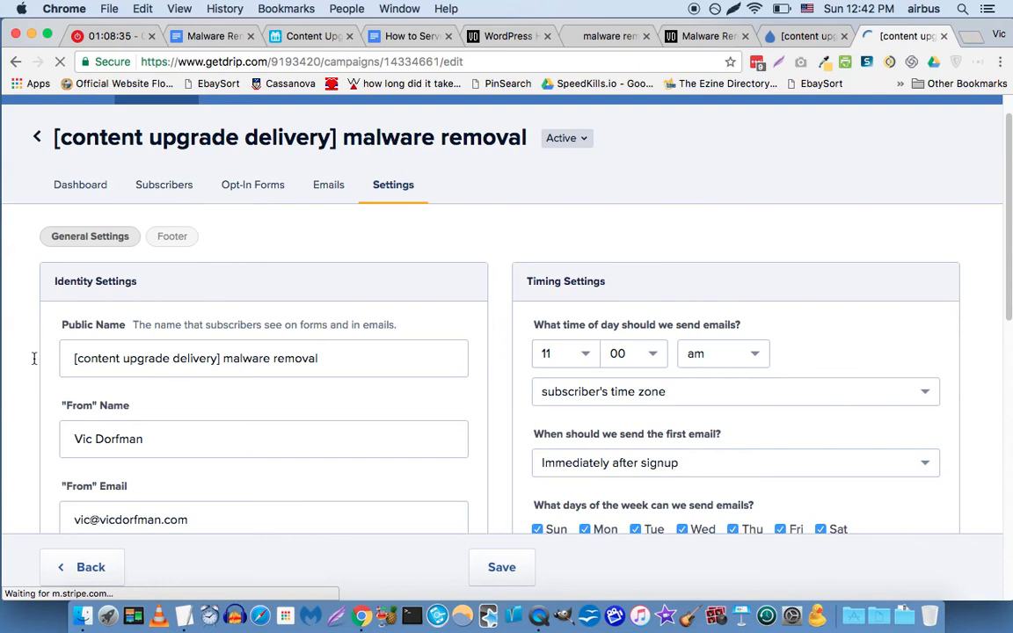
scroll(31, 360, "down", 3)
scroll(26, 360, "down", 5)
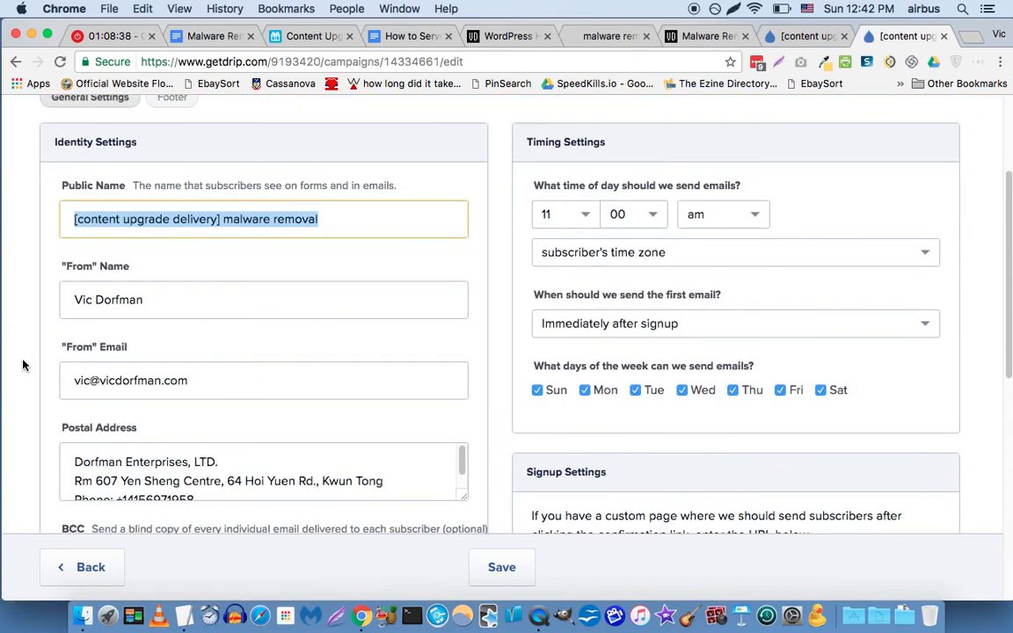
scroll(23, 364, "down", 2)
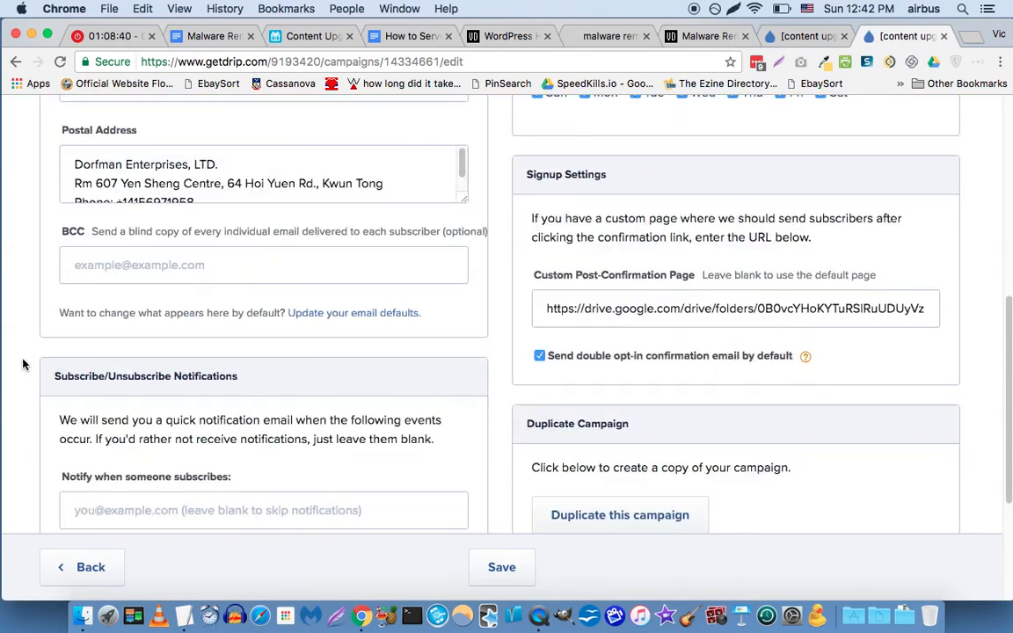
scroll(23, 364, "down", 3)
scroll(23, 367, "up", 6)
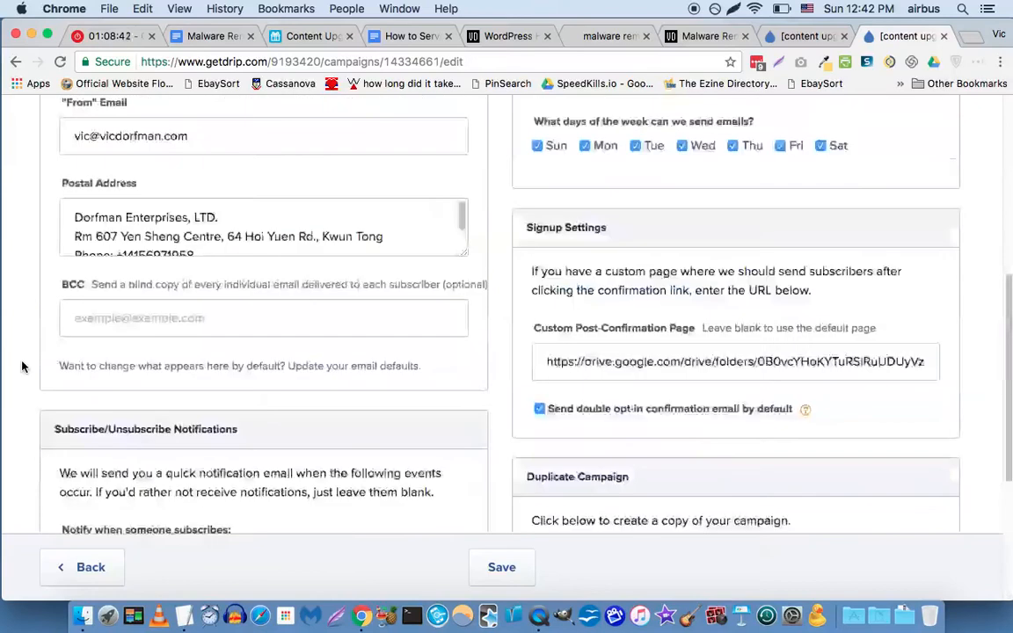
scroll(23, 367, "up", 2)
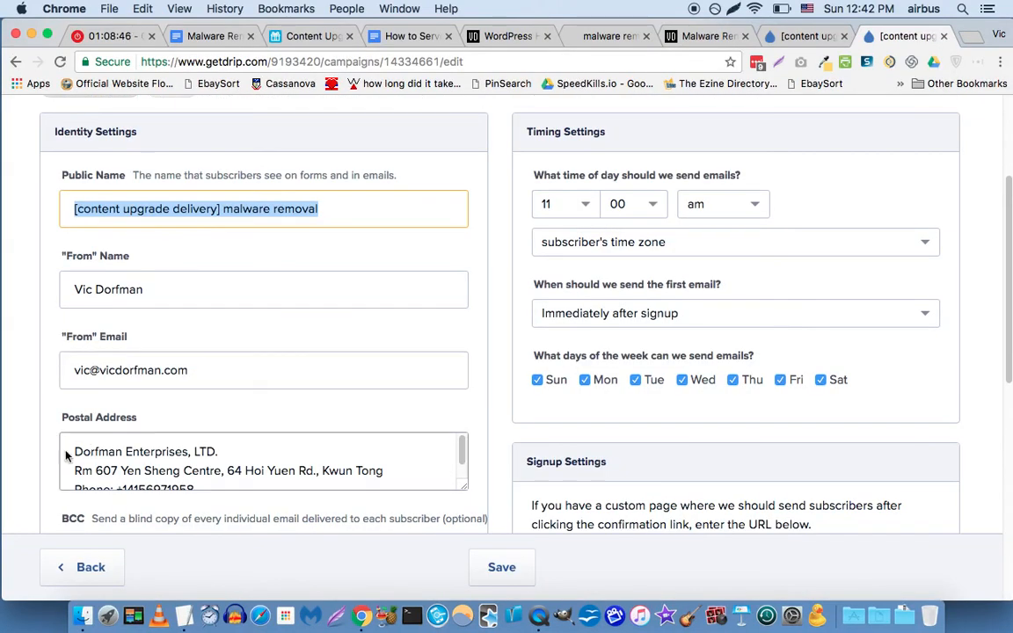
scroll(37, 455, "down", 1)
scroll(309, 364, "up", 1)
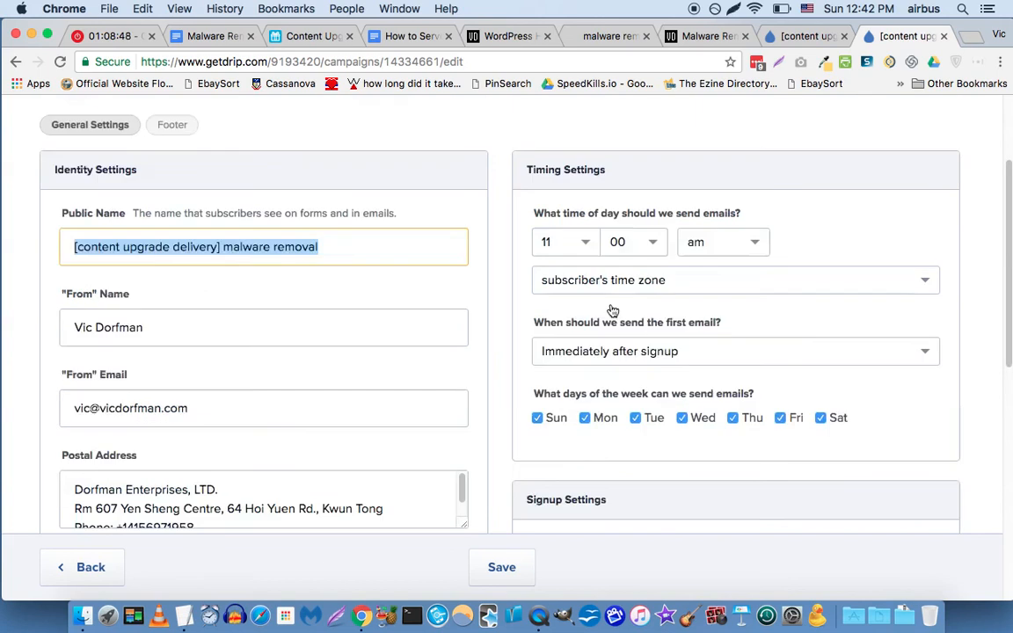
scroll(601, 400, "up", 3)
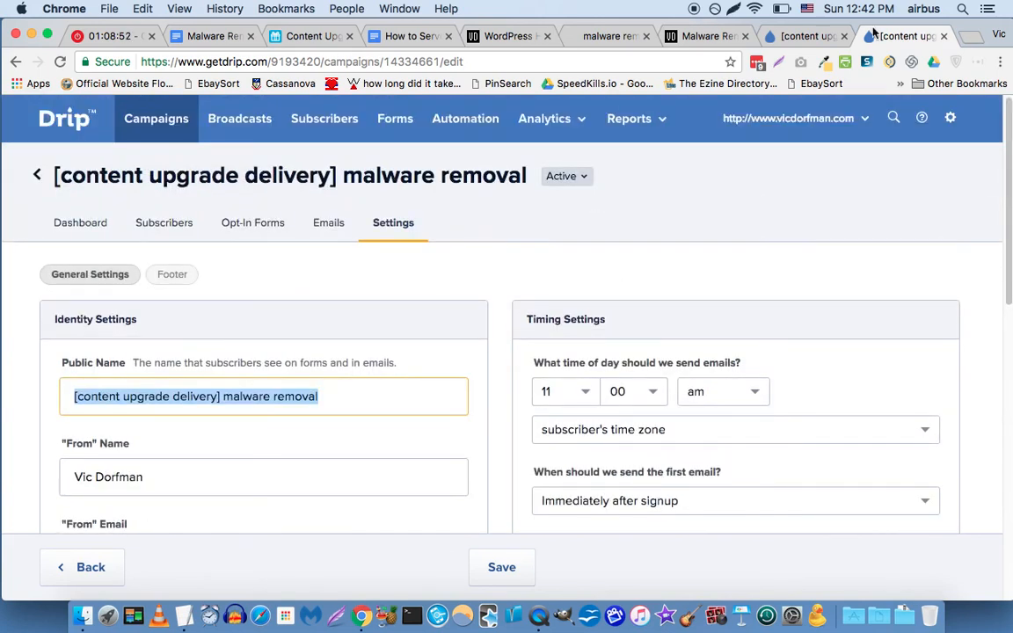
Add a second 'Send a campaign' action to the malware removal opt-in form's rules.
left_click(945, 36)
scroll(222, 335, "down", 1)
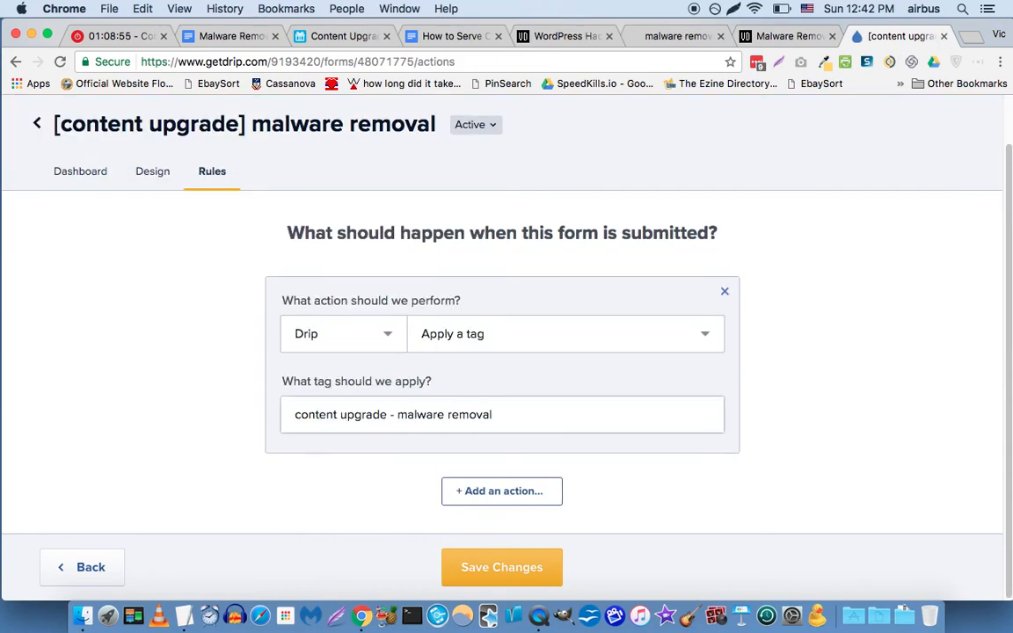
left_click(478, 493)
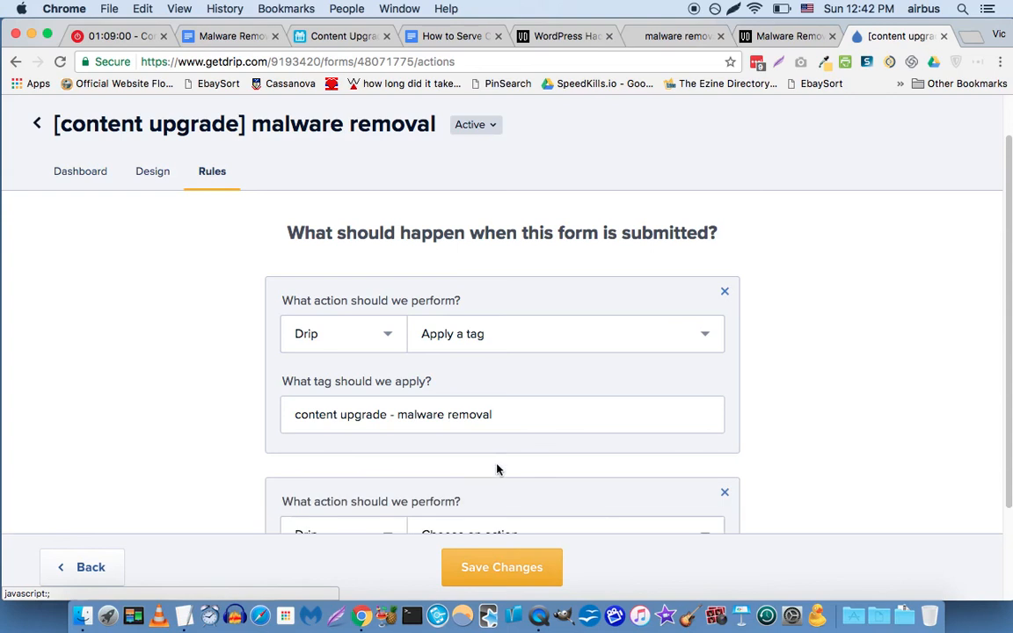
scroll(265, 305, "down", 2)
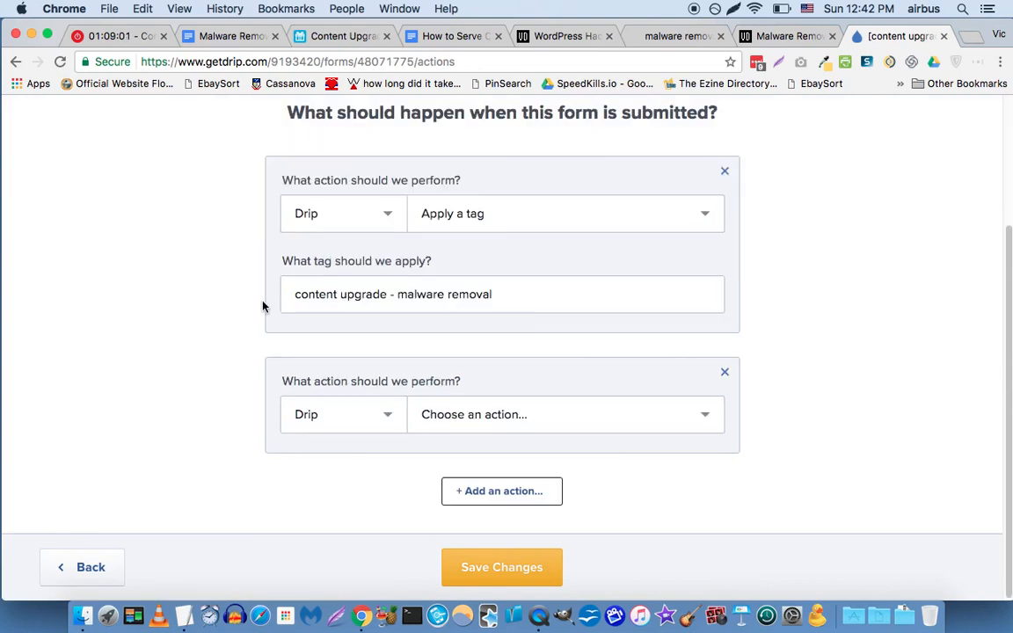
left_click(371, 428)
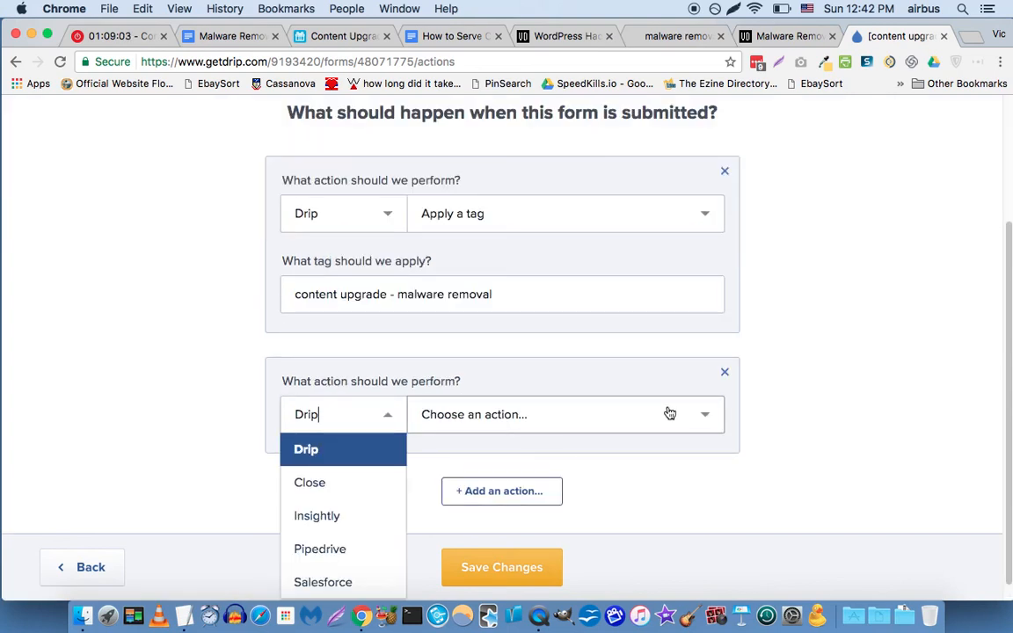
left_click(570, 418)
scroll(616, 458, "down", 2)
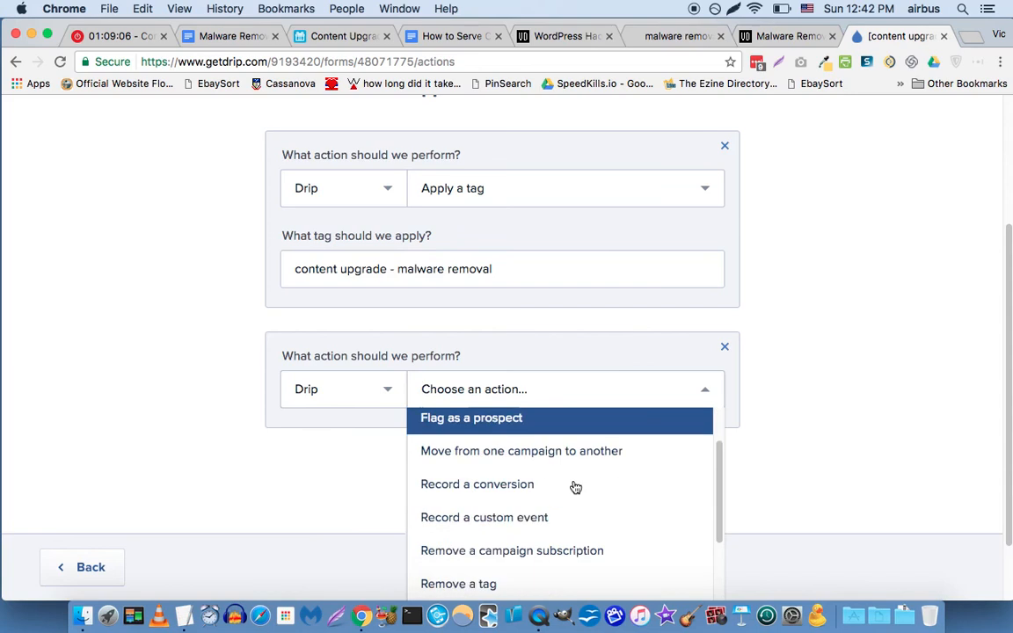
scroll(550, 528, "down", 3)
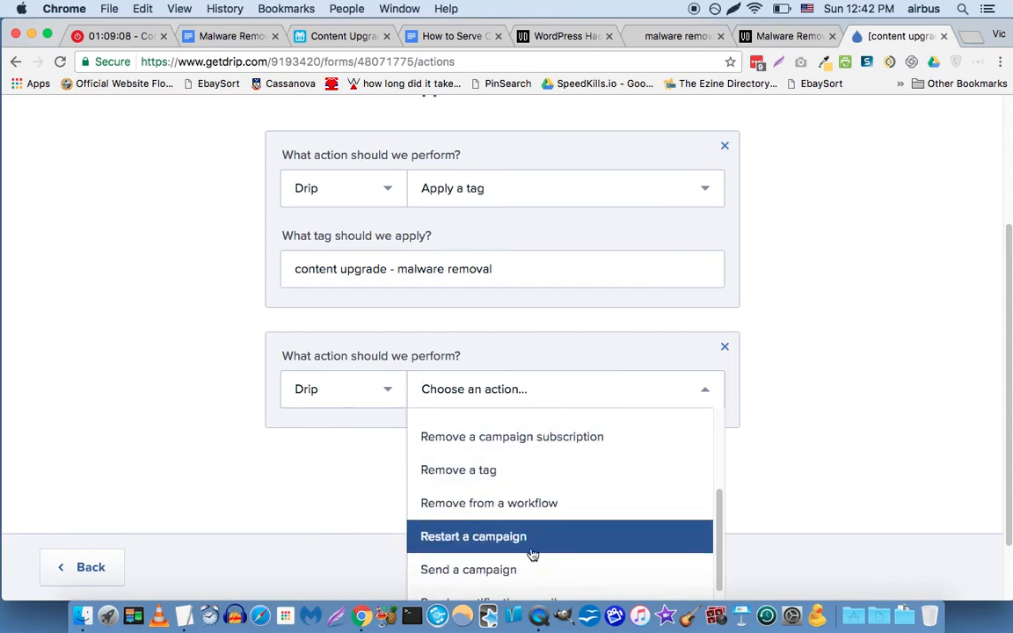
left_click(470, 570)
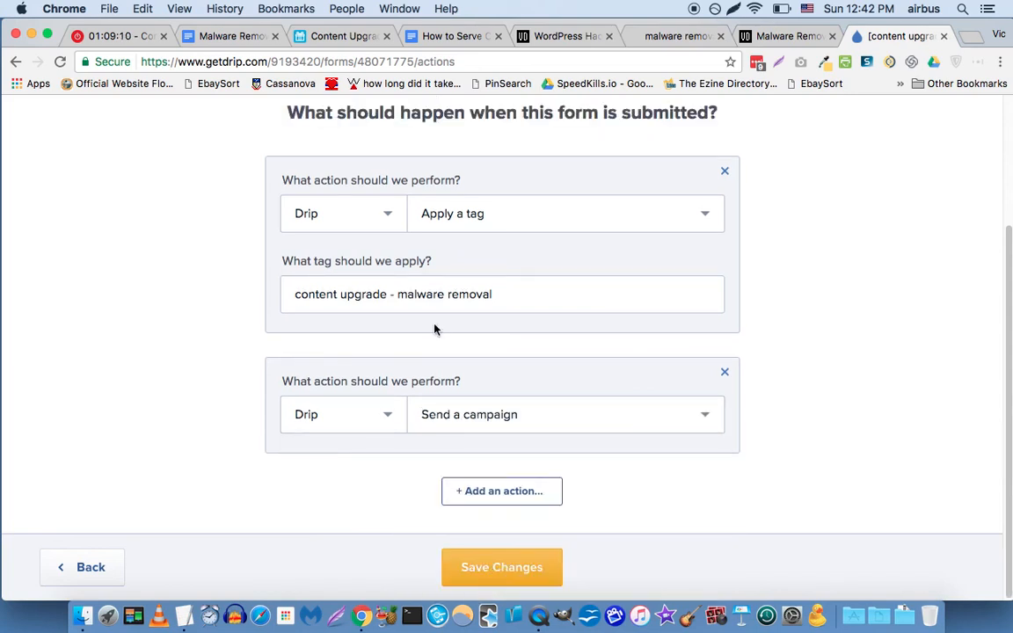
Set the action to the malware removal delivery campaign with Restart on, and save the rules.
scroll(639, 299, "down", 2)
left_click(468, 419)
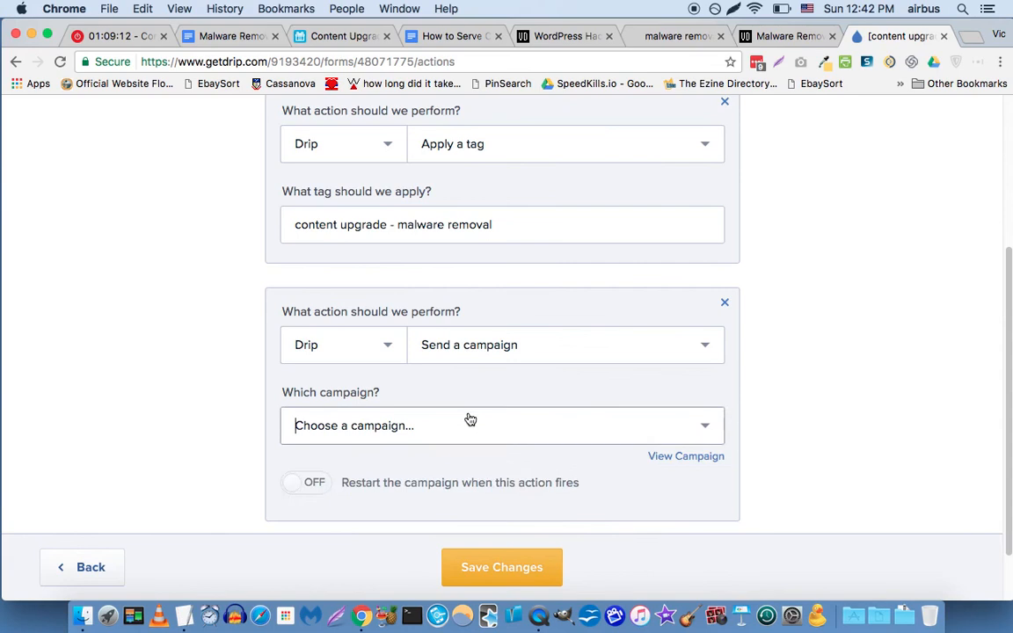
scroll(440, 422, "down", 3)
scroll(432, 424, "down", 2)
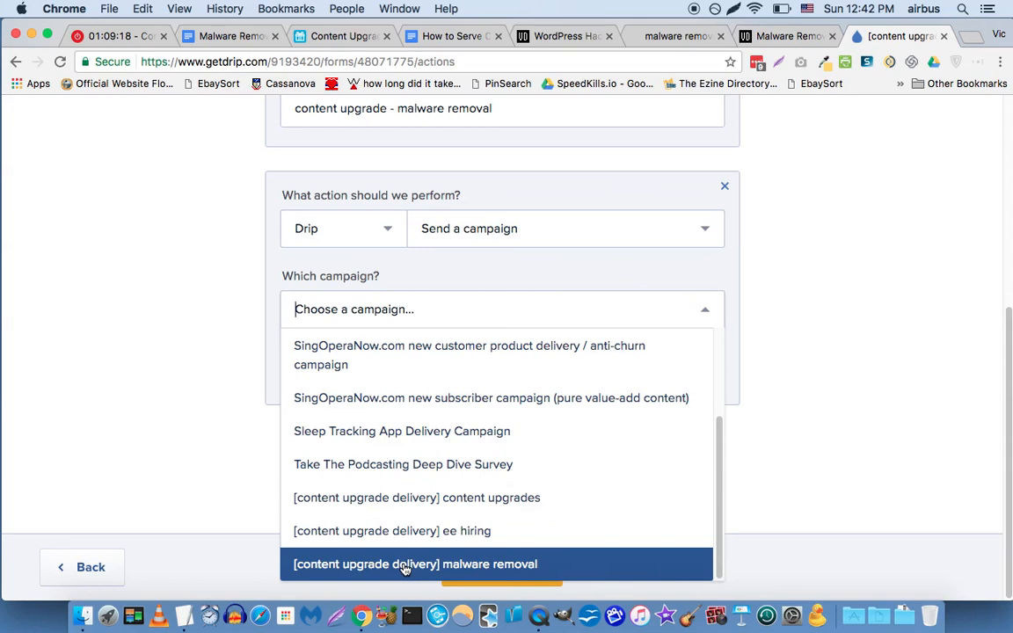
left_click(405, 566)
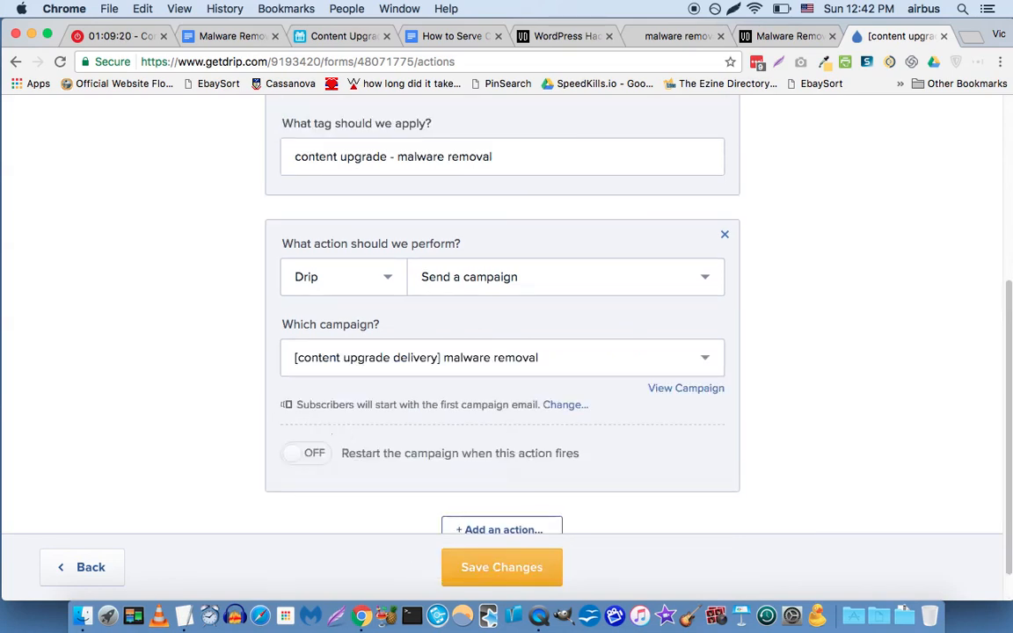
scroll(250, 433, "down", 1)
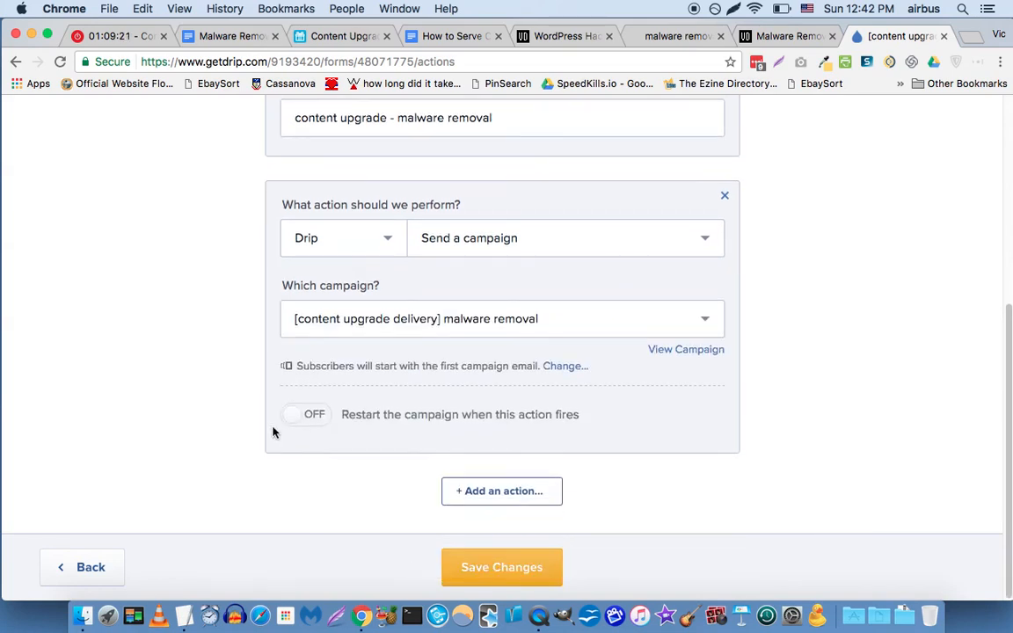
left_click(316, 419)
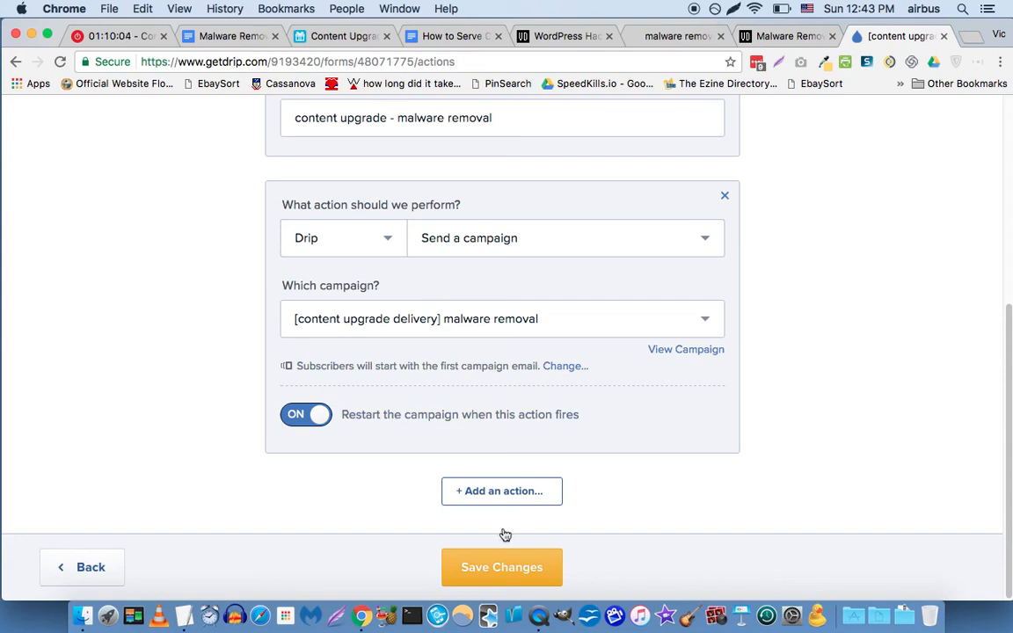
left_click(523, 568)
scroll(213, 416, "up", 5)
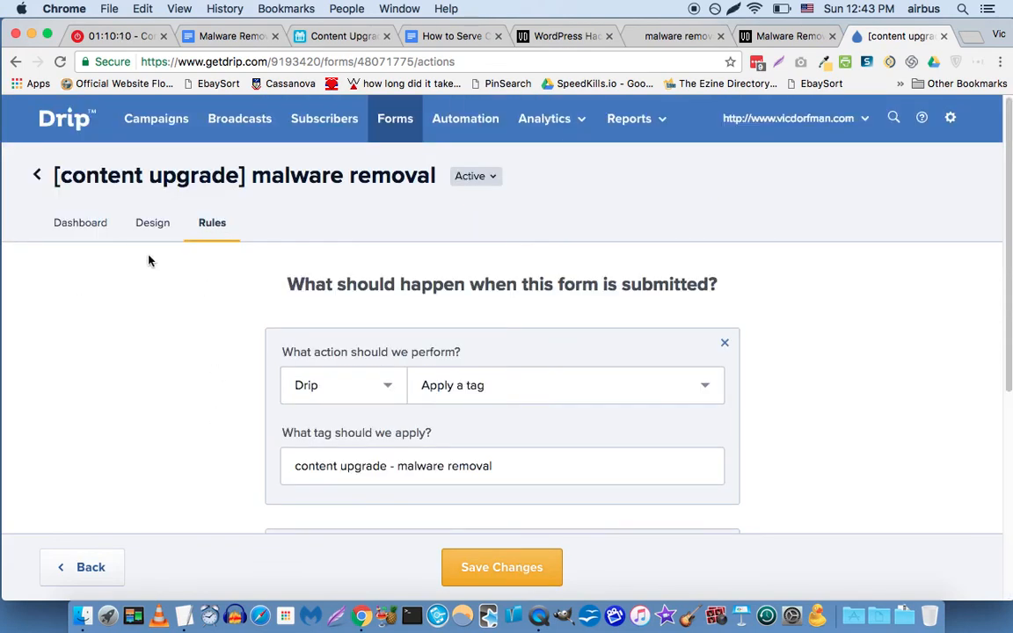
left_click(668, 36)
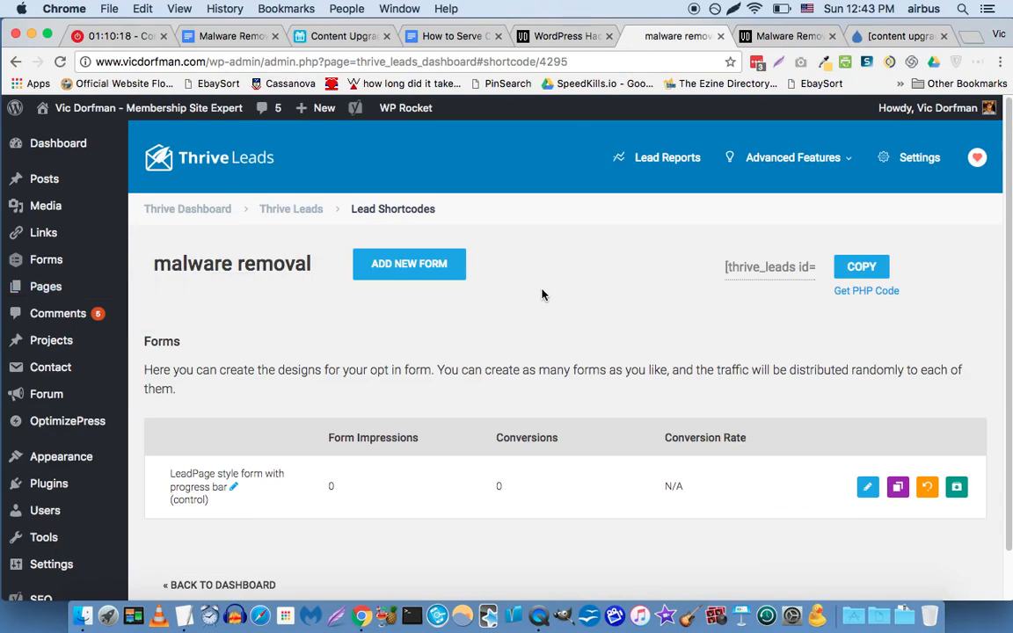
Copy the [thrive_leads] malware removal shortcode and close the Malware Removal and Thrive Leads pages.
left_click(770, 270)
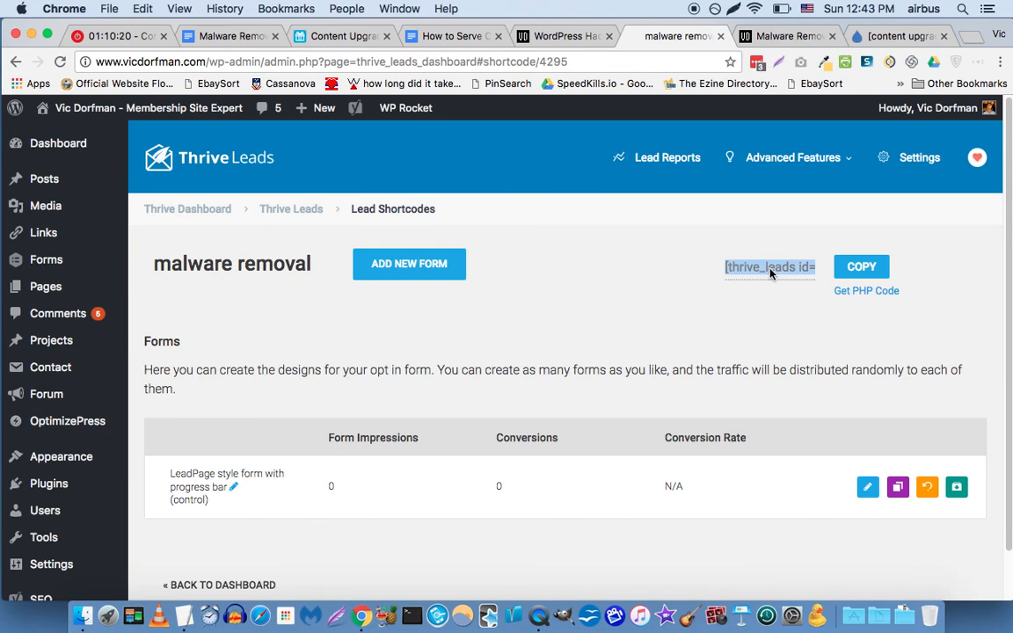
left_click(567, 39)
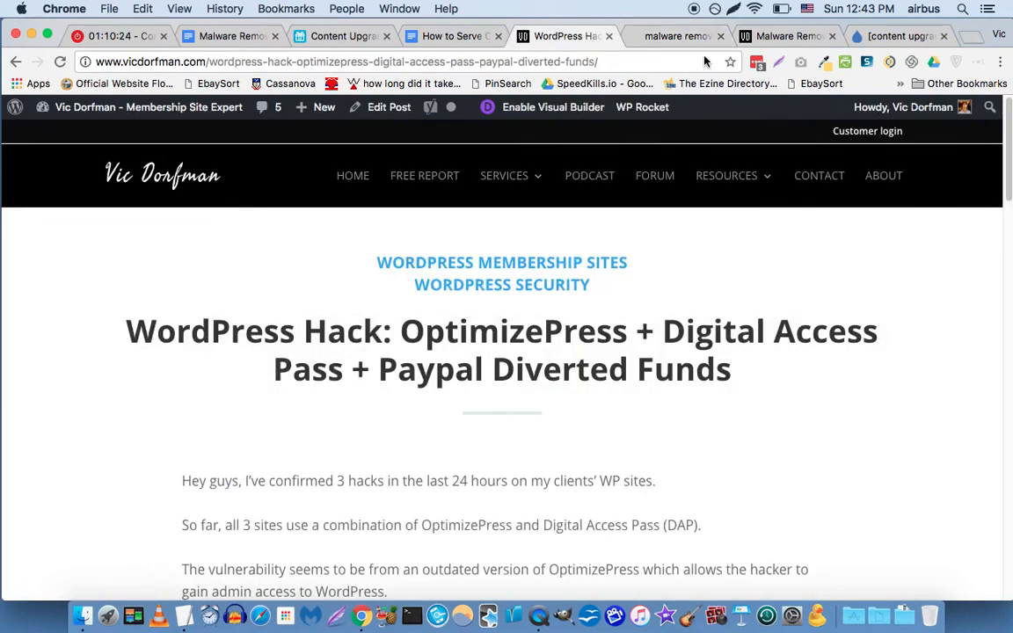
left_click(743, 37)
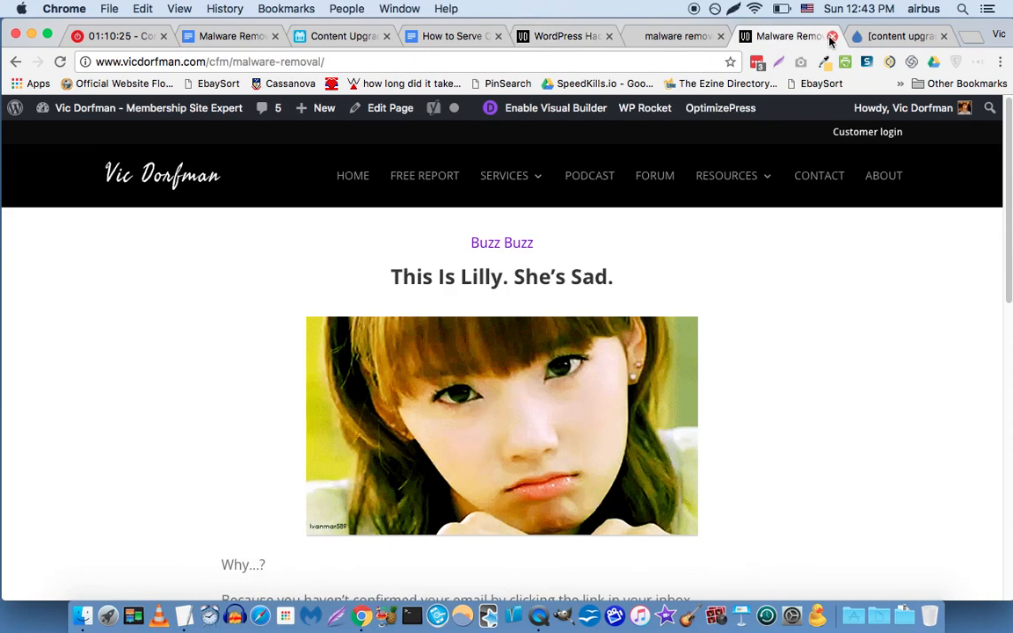
key("super+w")
left_click(677, 36)
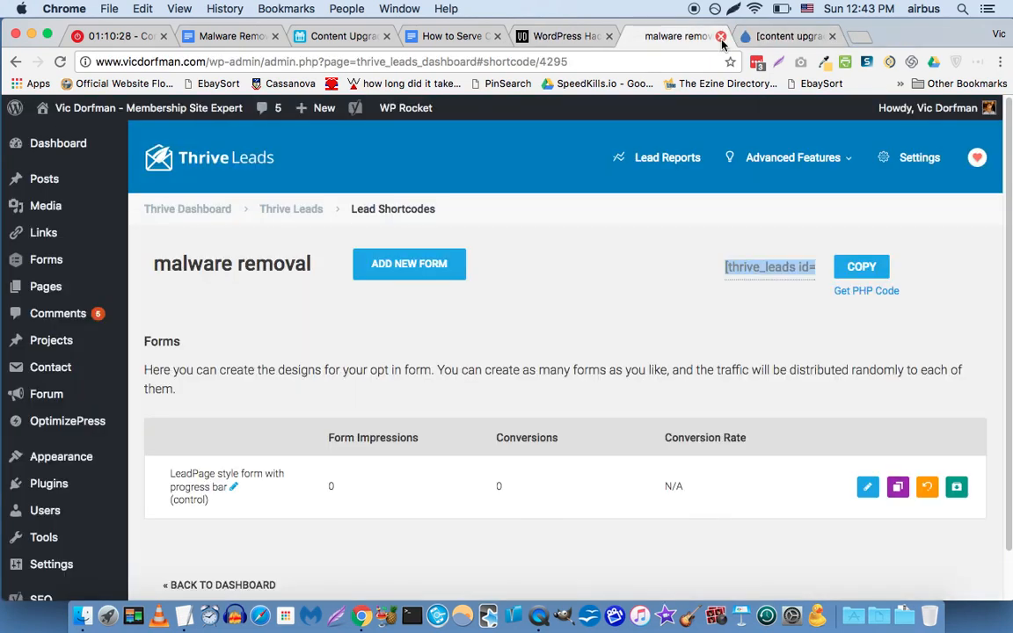
key("super+w")
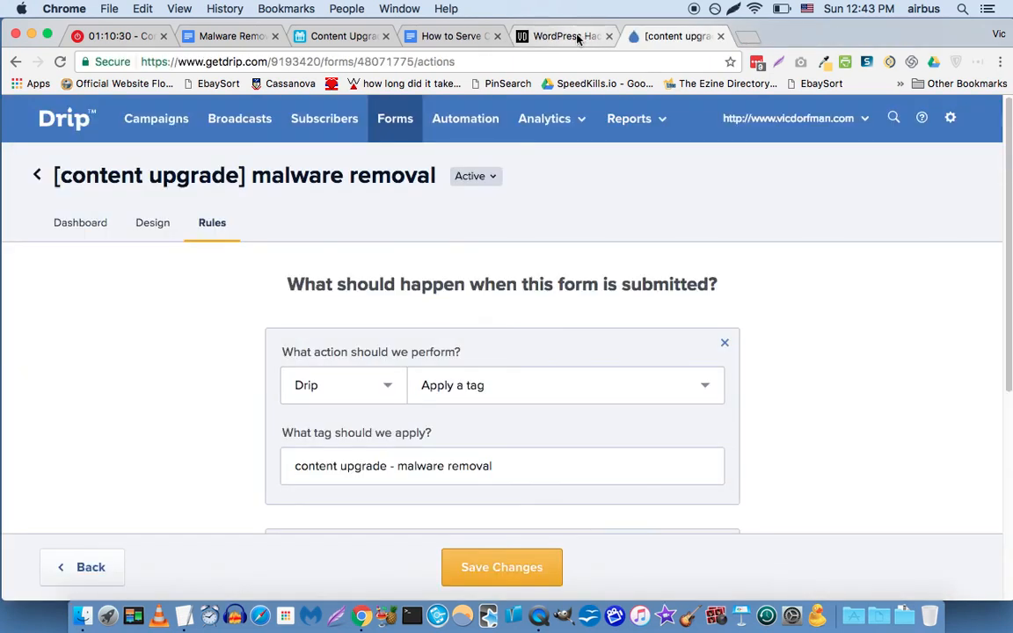
left_click(579, 36)
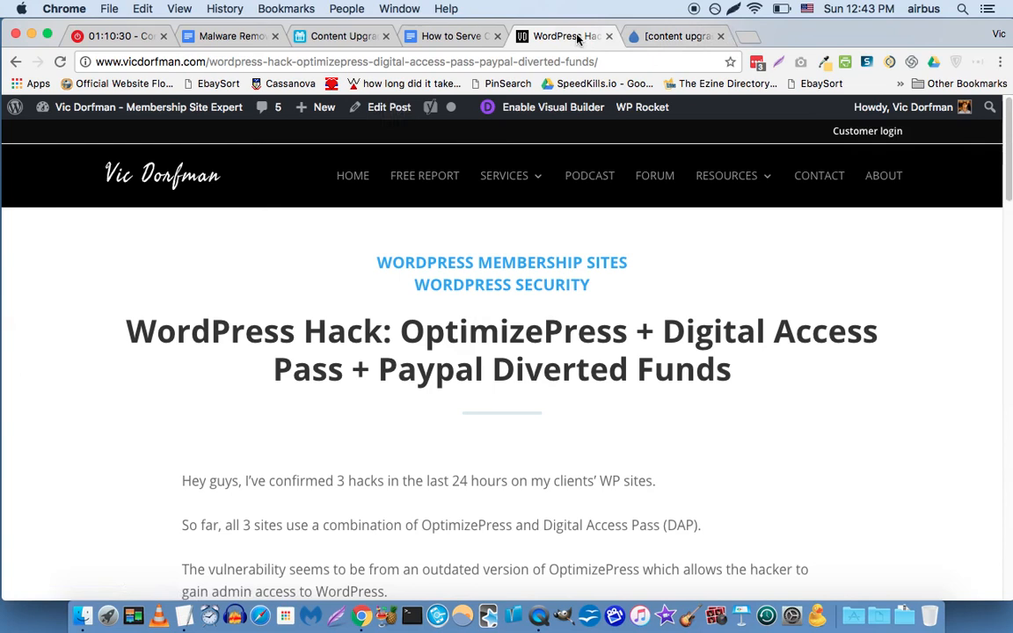
Open the WordPress Hack: OptimizePress post in the editor and go to its end.
left_click(389, 109)
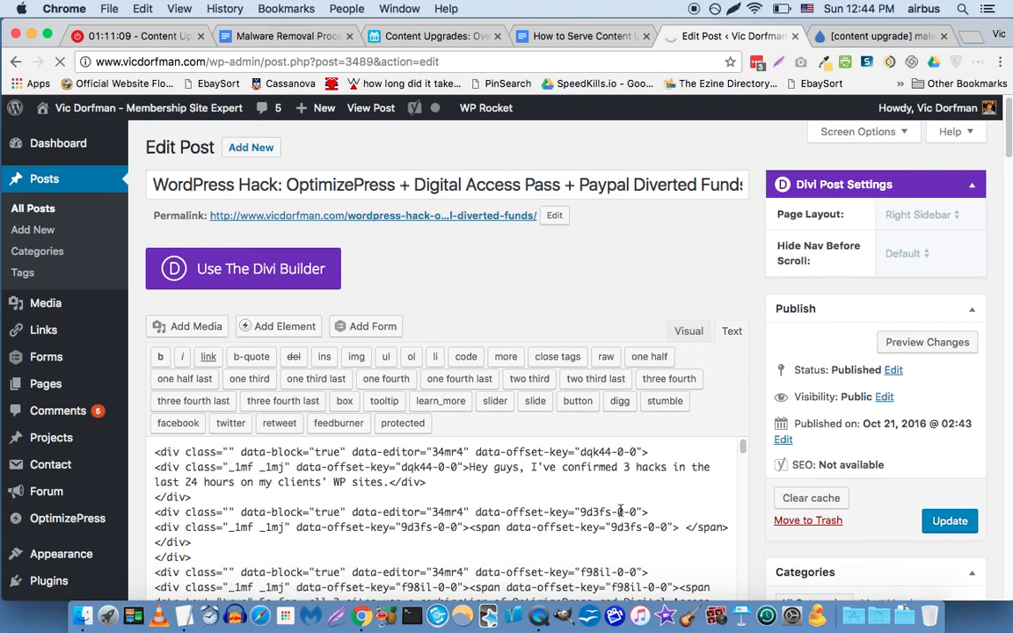
scroll(343, 493, "down", 4)
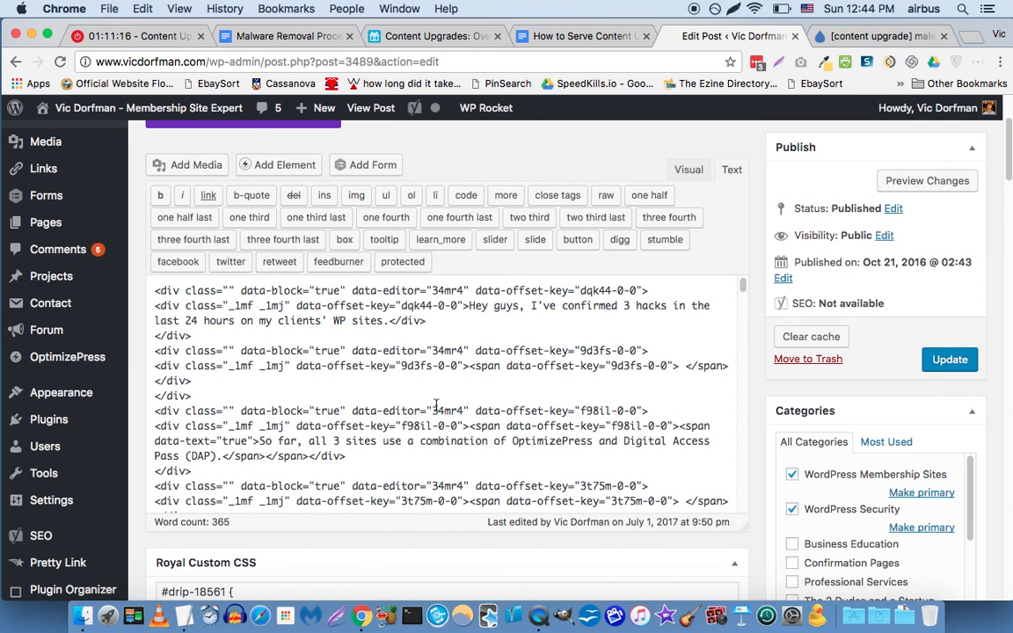
left_click_drag(743, 294, 728, 508)
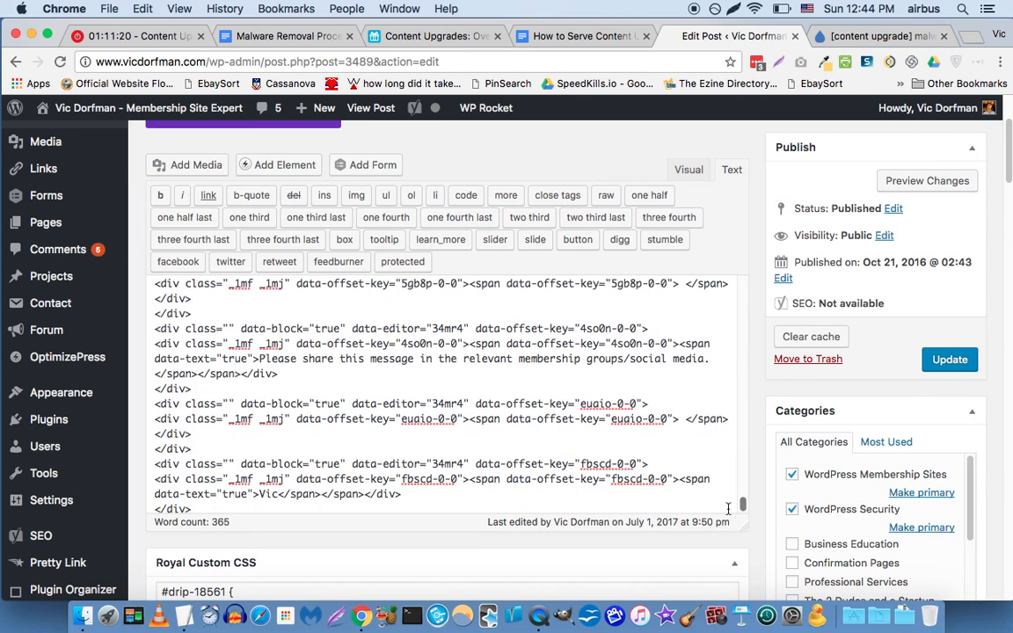
scroll(422, 404, "down", 1)
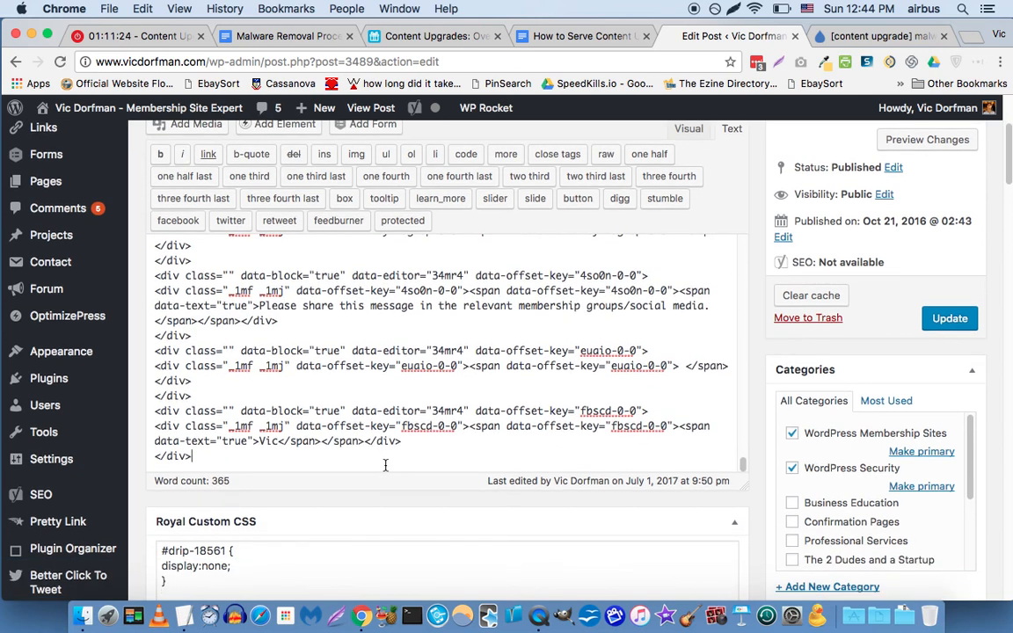
Paste the [thrive_leads] shortcode at the post's end followed by repeated &nbsp;<br/> spacing lines.
key("Return")
type("[thrive_leads id='4295']")
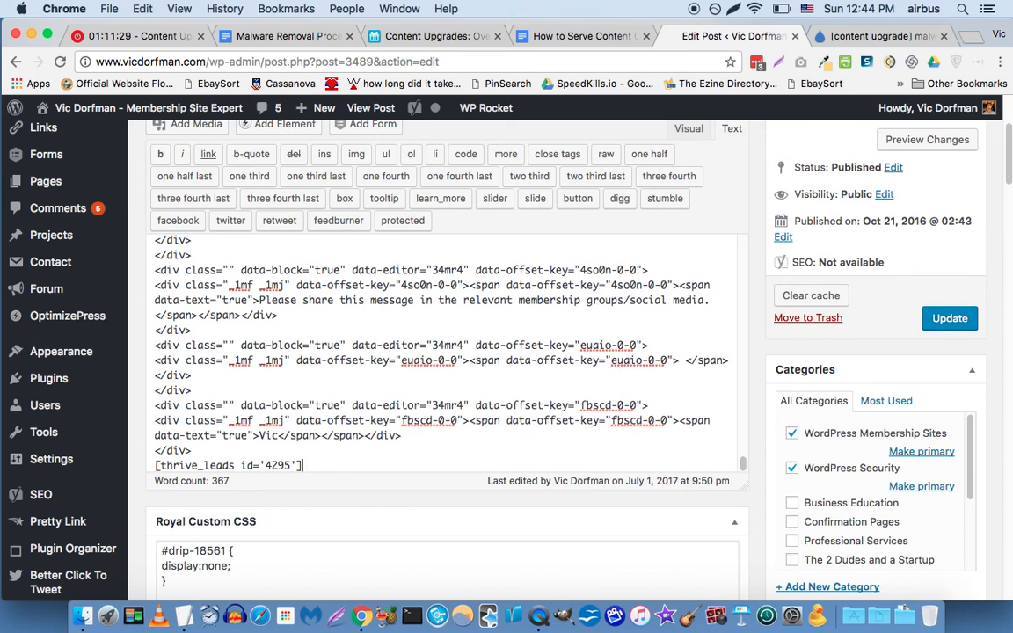
key("Return")
type("&n")
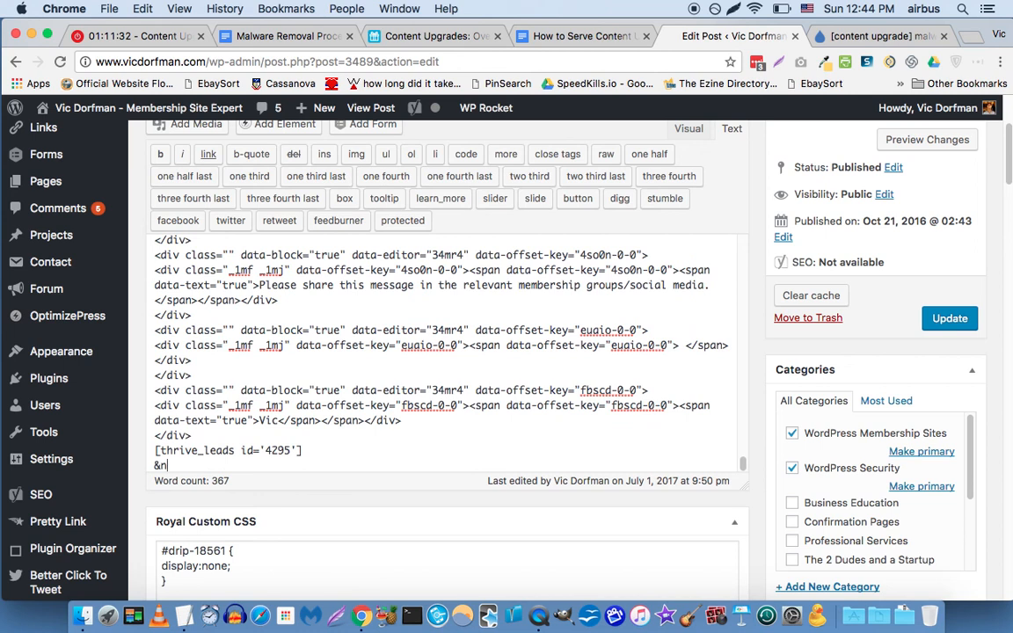
type("bsp;<br/>")
key("super+shift+Left")
key("super+c")
key("Right")
key("super+v")
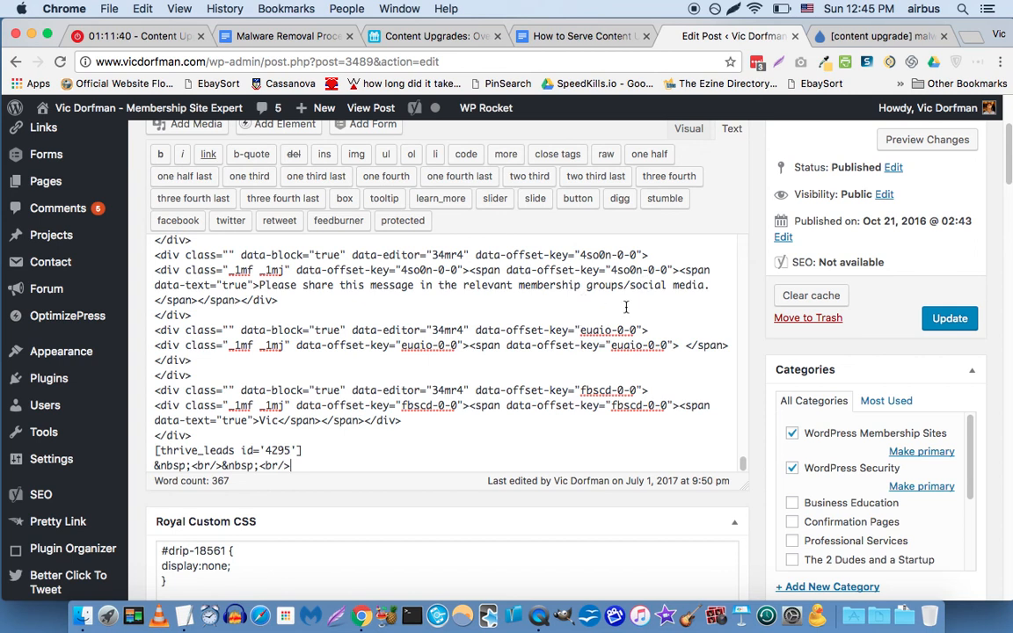
Update the post and view the live page from its permalink.
scroll(666, 325, "down", 3)
scroll(743, 333, "up", 5)
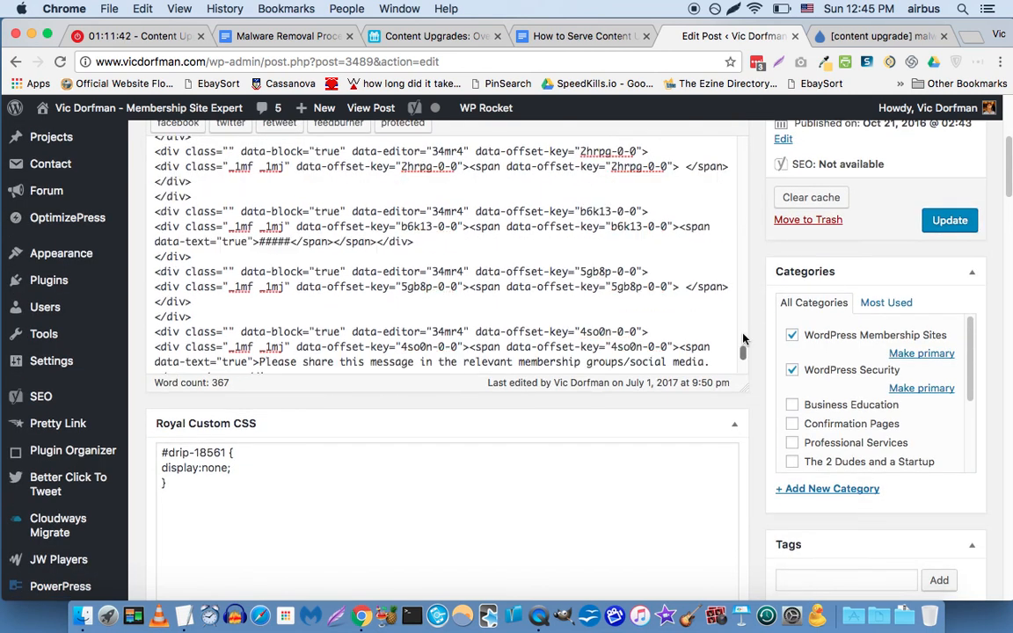
scroll(758, 346, "down", 2)
scroll(758, 347, "up", 6)
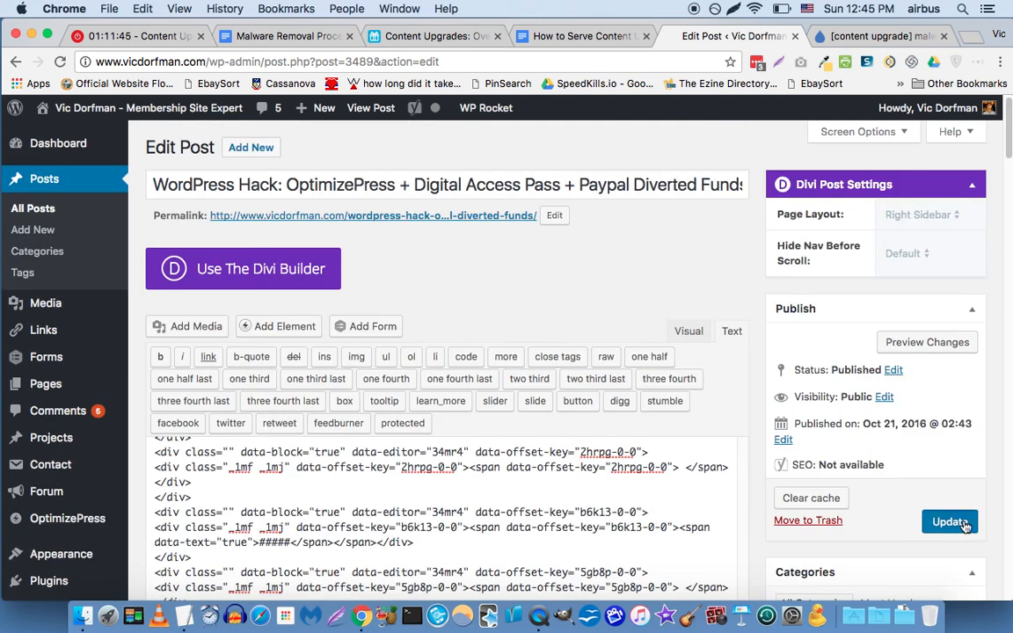
left_click(965, 525)
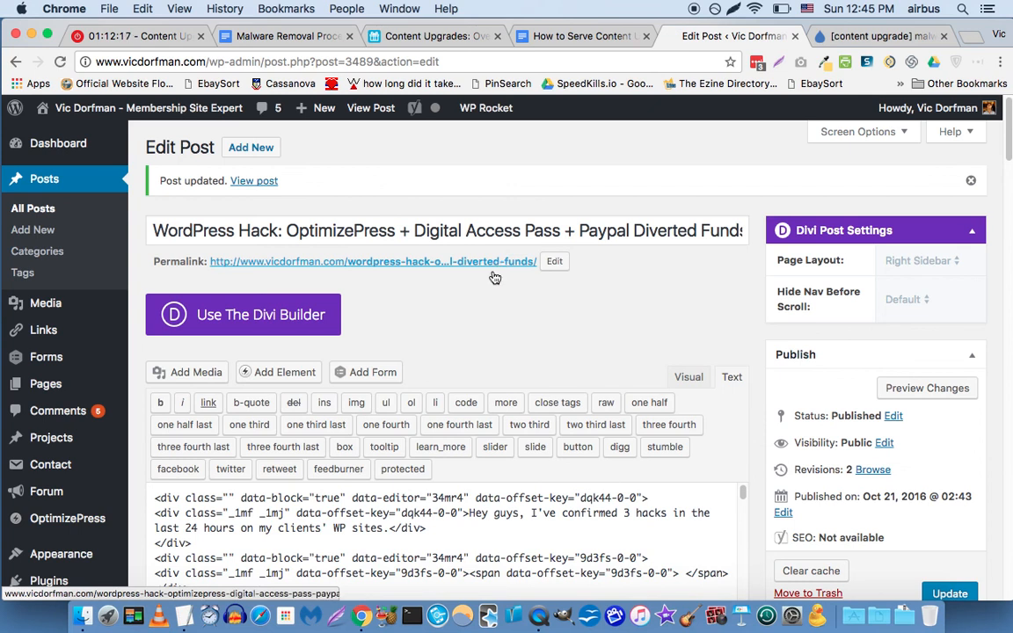
left_click(344, 267)
Open the live WordPress Hack post and scroll down to the yellow HACKED content-upgrade box.
left_click(344, 271)
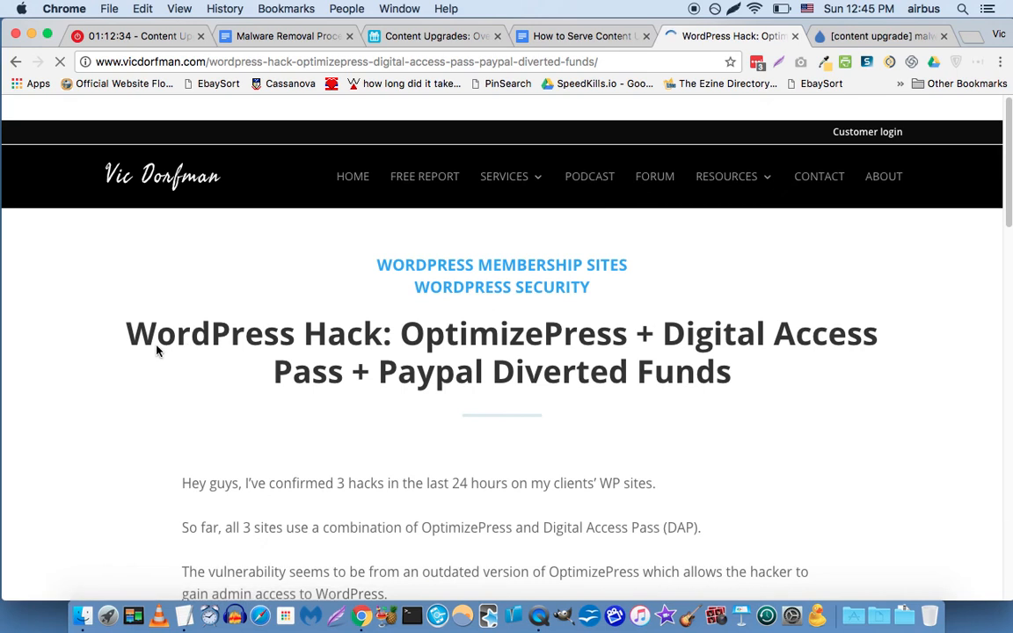
scroll(156, 351, "down", 5)
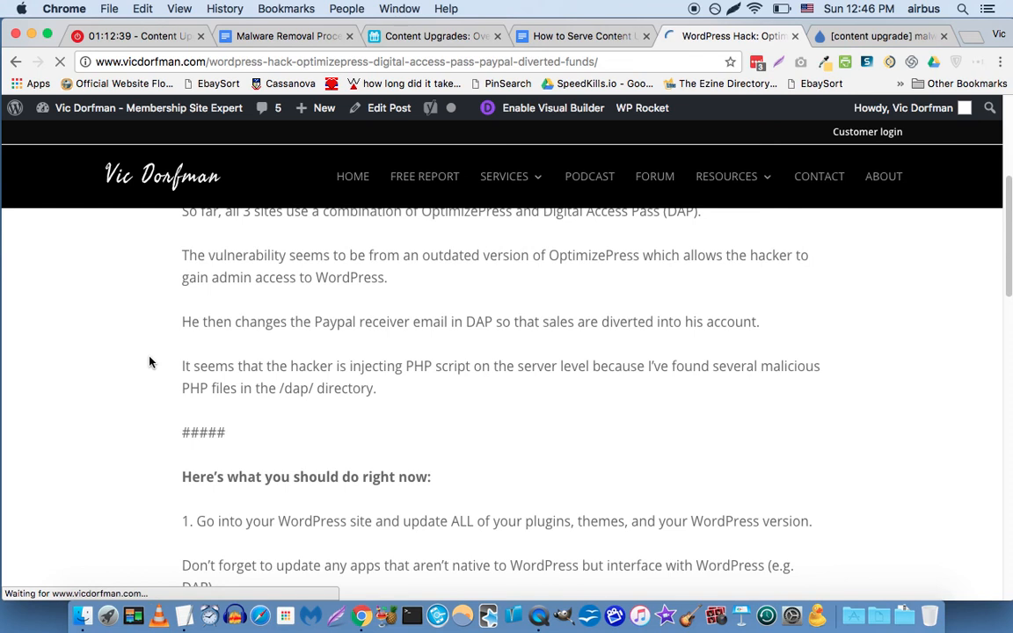
scroll(149, 361, "down", 1)
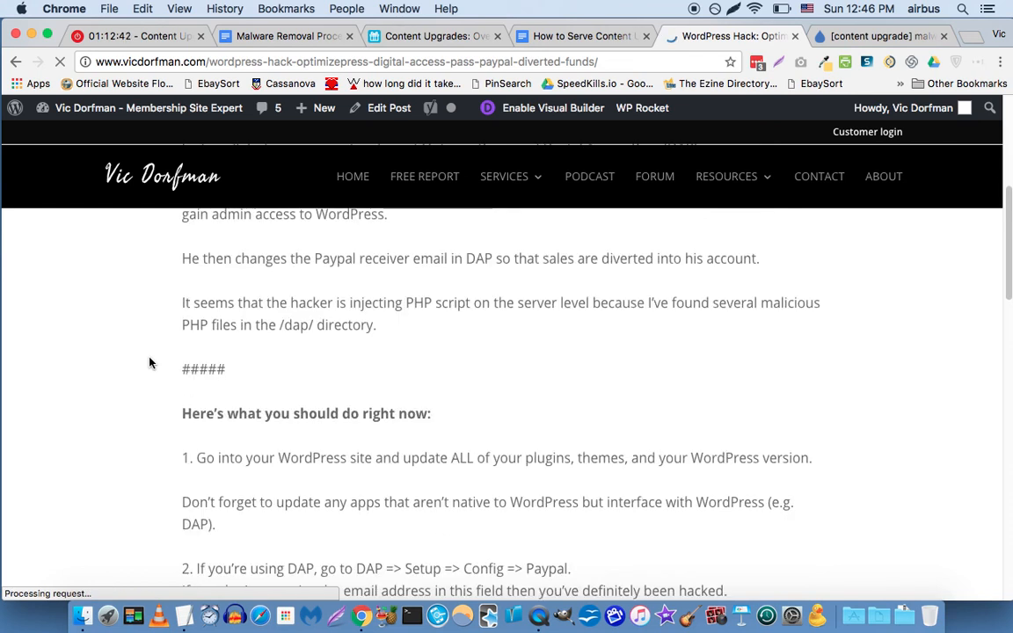
scroll(150, 361, "down", 15)
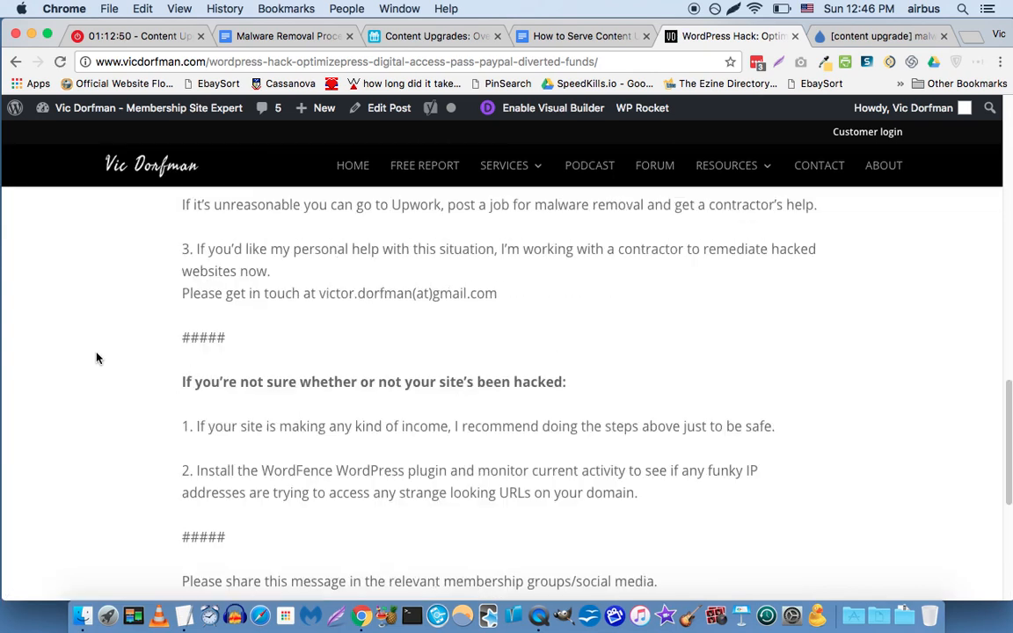
scroll(95, 354, "down", 5)
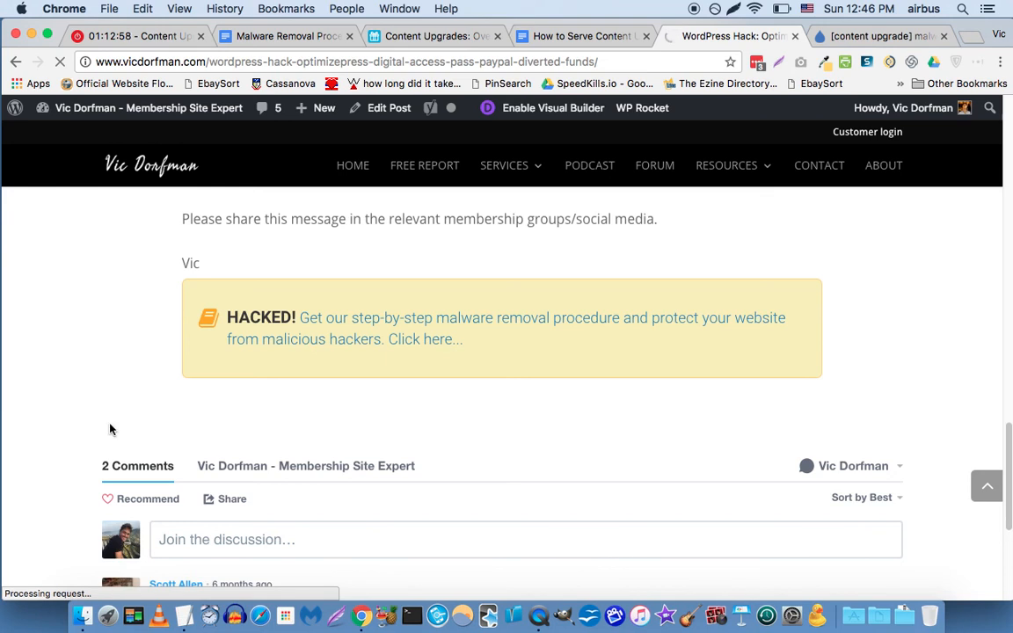
Open the HACKED box's malware-removal opt-in, enter a first name and e-mail address, and submit.
left_click(346, 349)
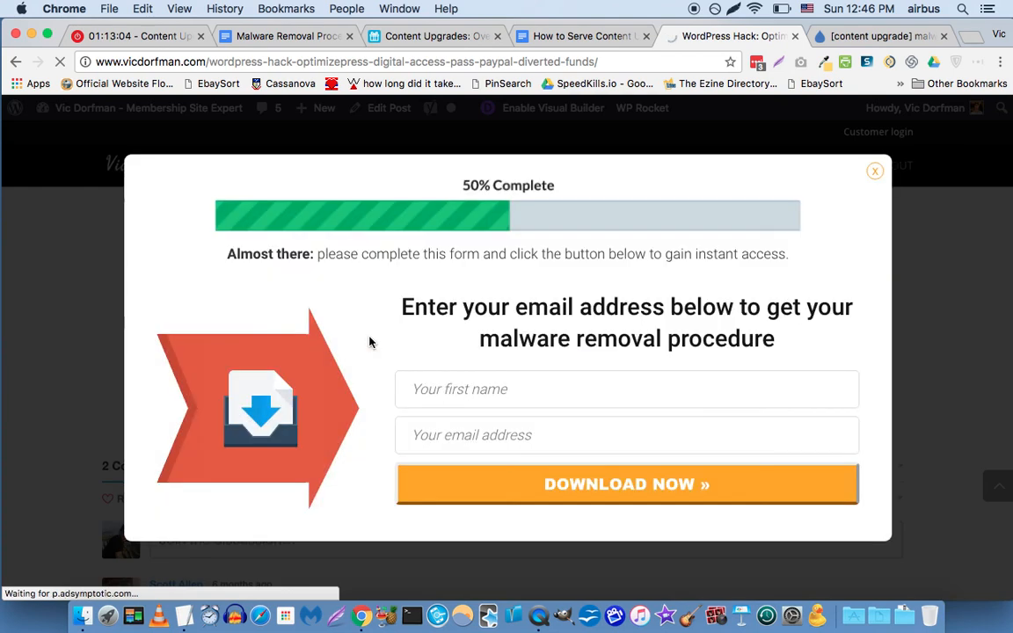
left_click(608, 400)
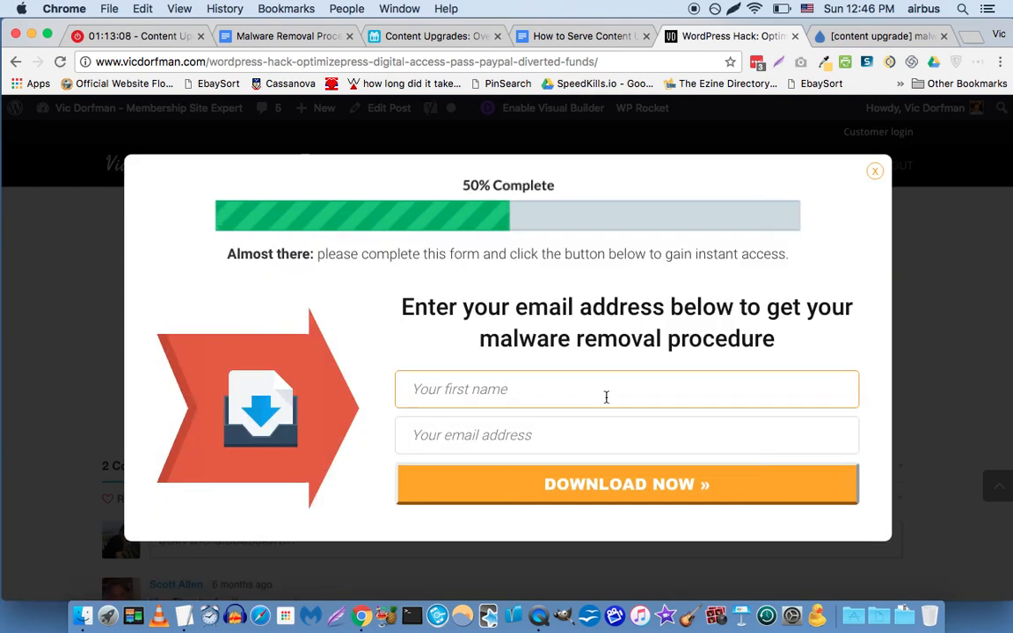
type("Vic")
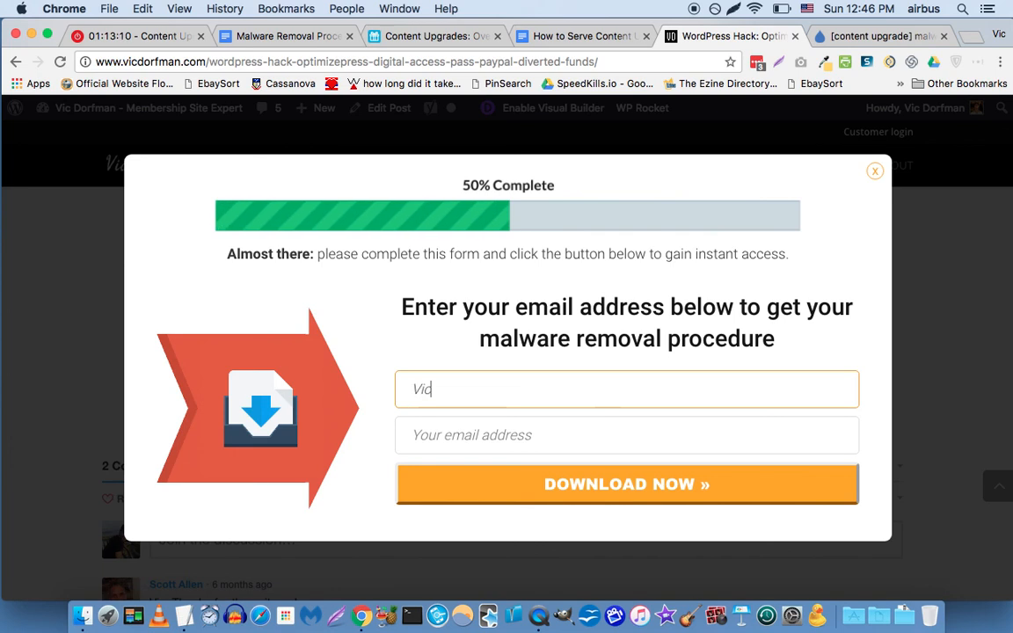
key("Tab")
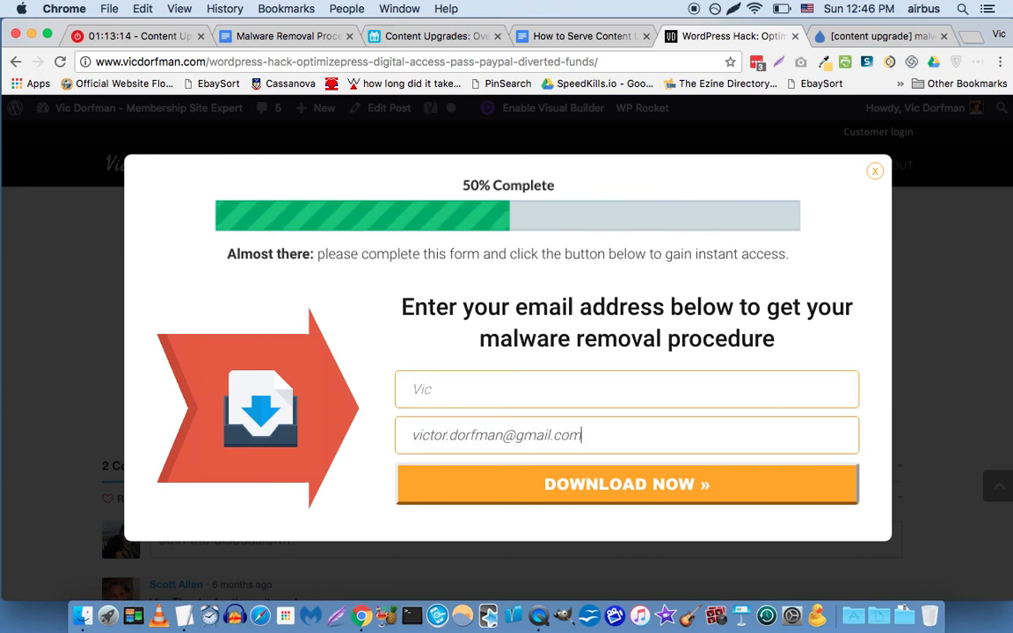
key("Return")
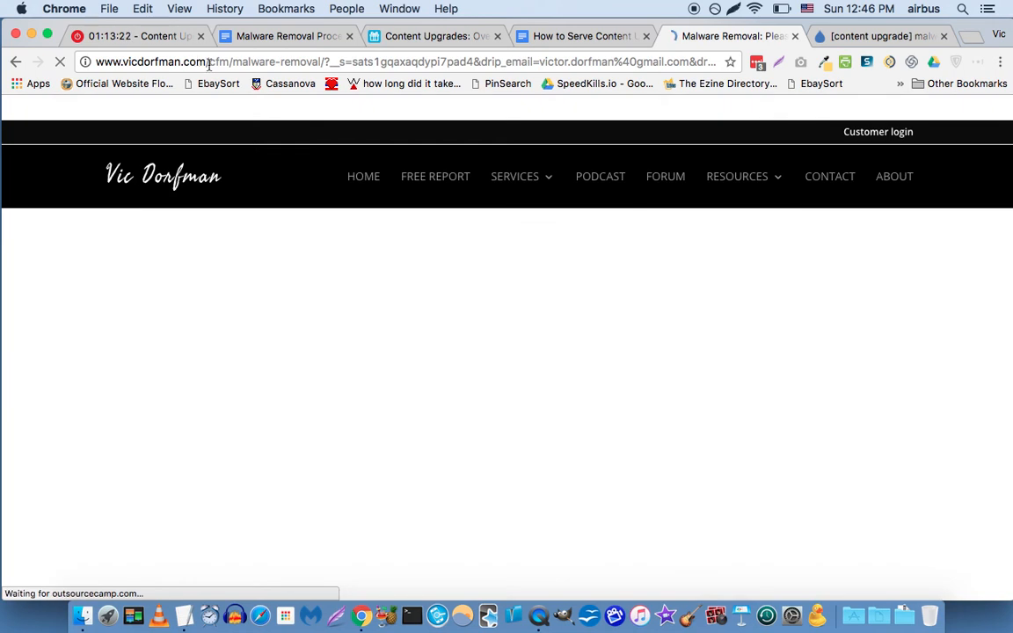
Review the cfm malware-removal address and the 'This Is Lilly. She's Sad.' confirmation page.
left_click_drag(209, 64, 226, 62)
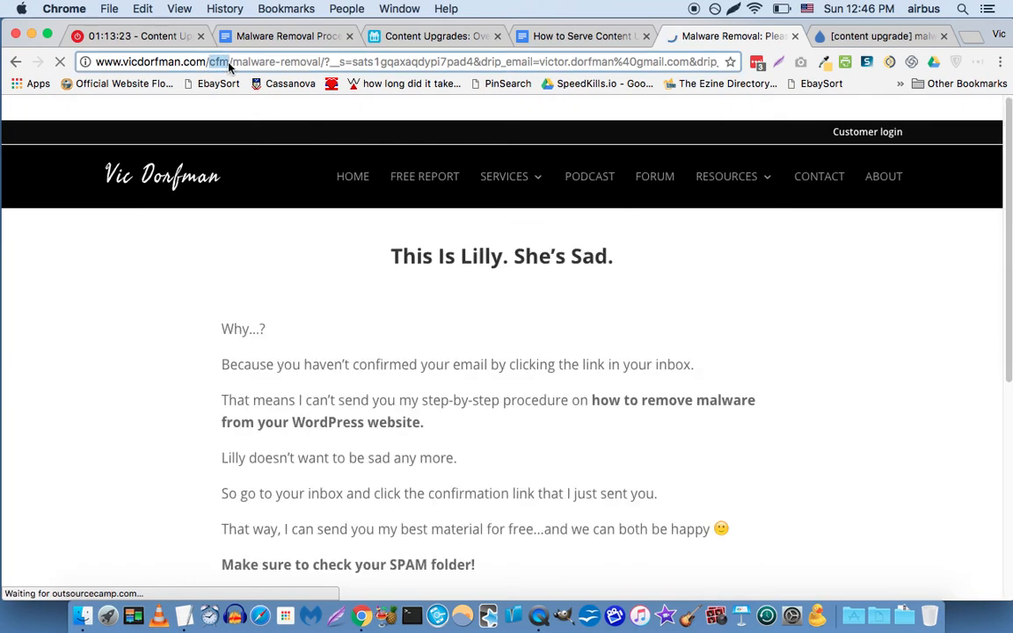
double_click(265, 63)
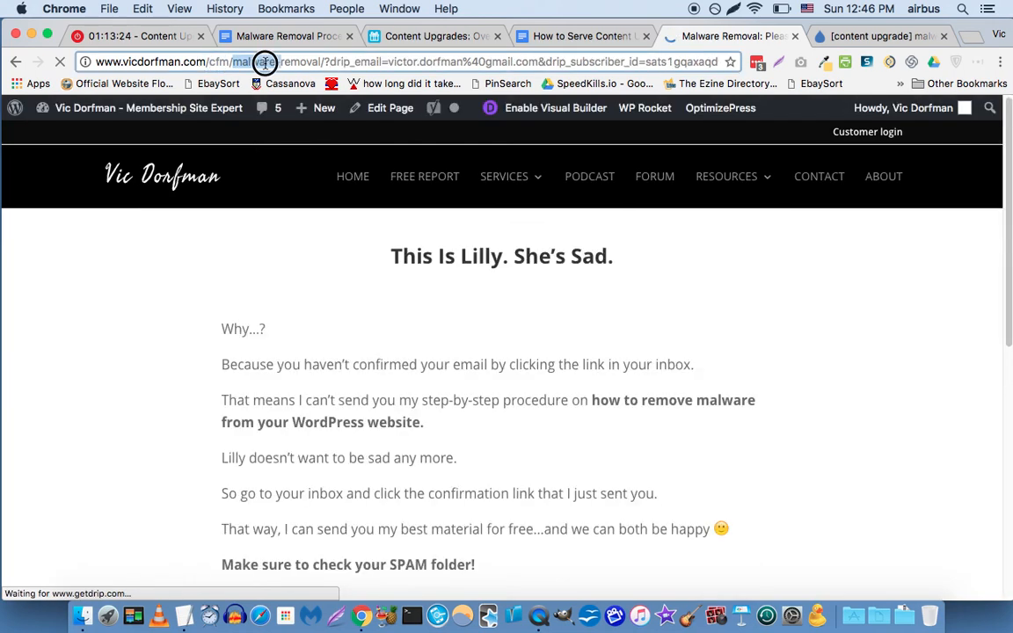
left_click(82, 384)
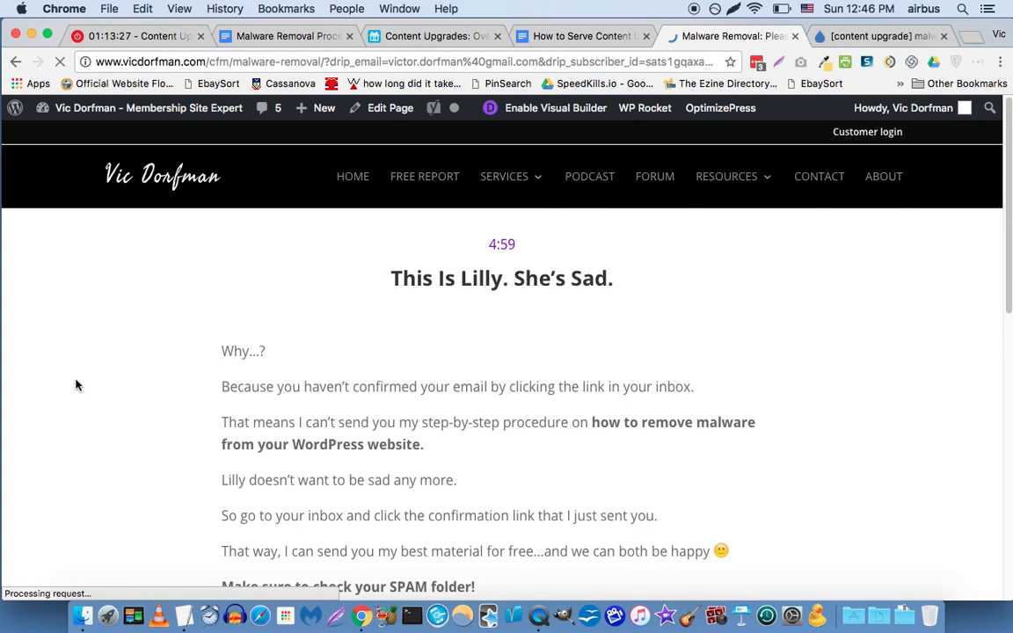
scroll(76, 385, "down", 2)
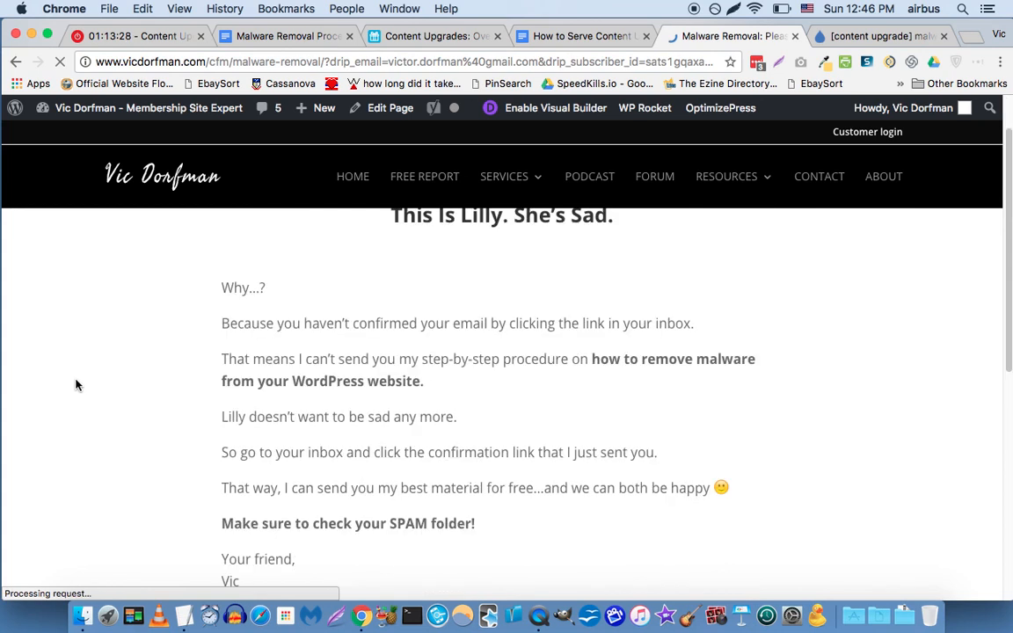
scroll(75, 384, "down", 10)
scroll(139, 262, "up", 3)
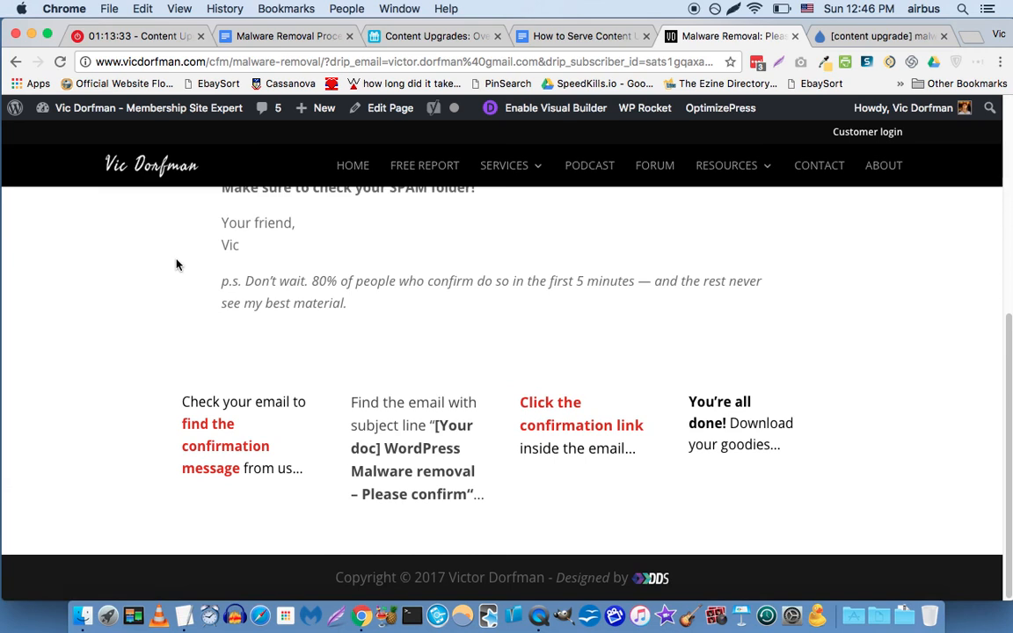
Open gmail.com in a new browser tab.
key("super+t")
type("gm")
key("Return")
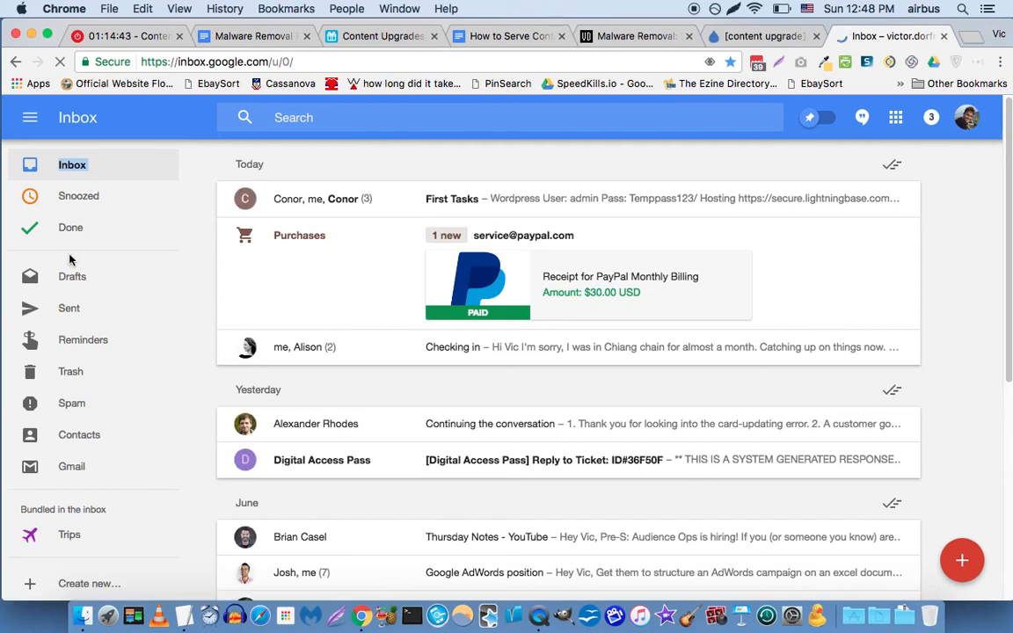
Check Spam, switch to classic Gmail, and close the Inbox and duplicate Malware Removal tabs.
left_click(74, 403)
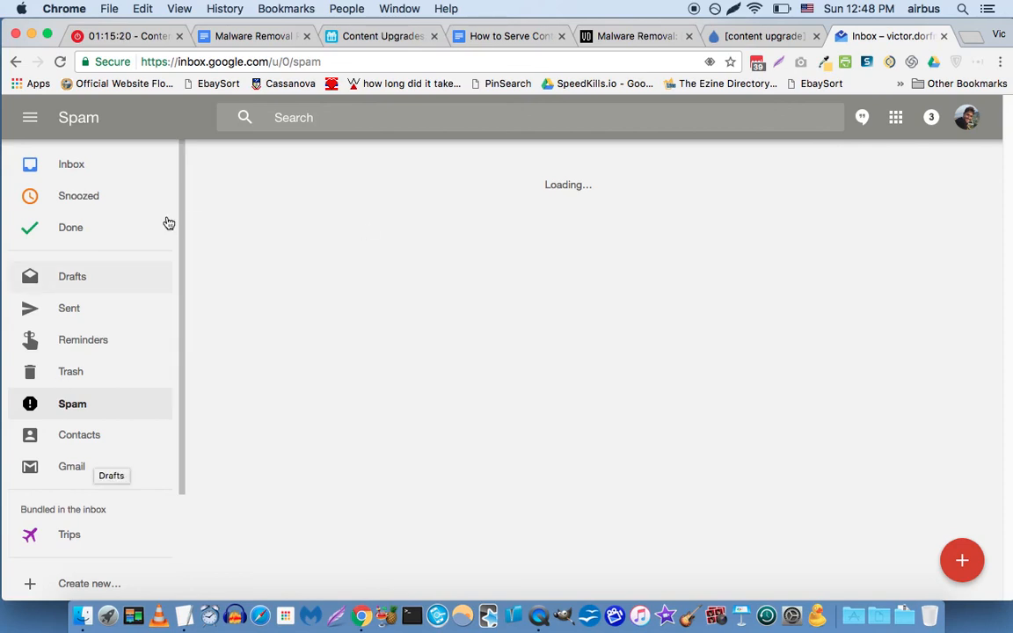
left_click(62, 470)
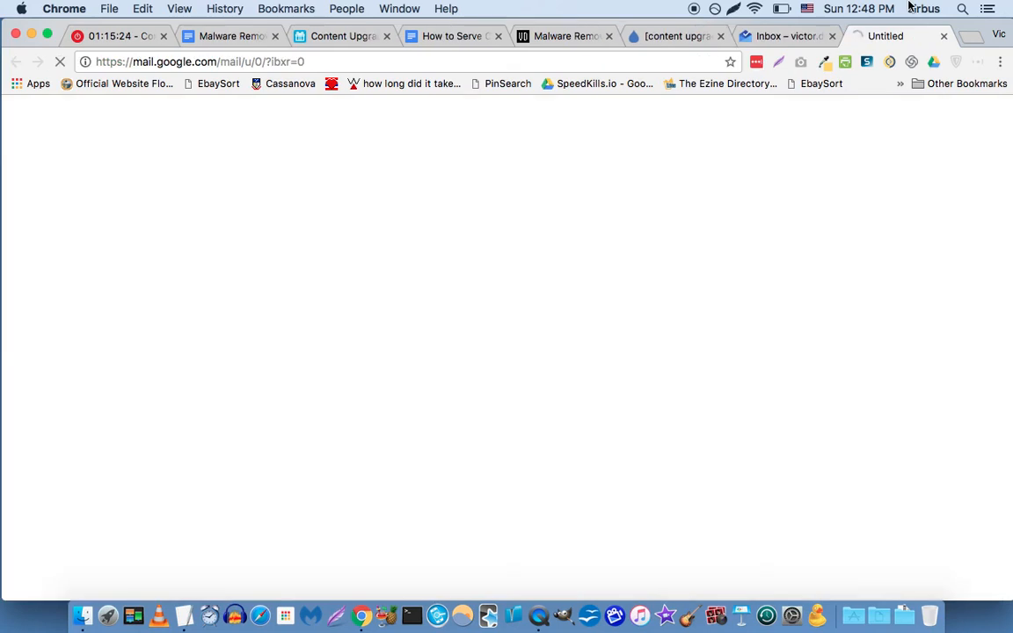
left_click(832, 36)
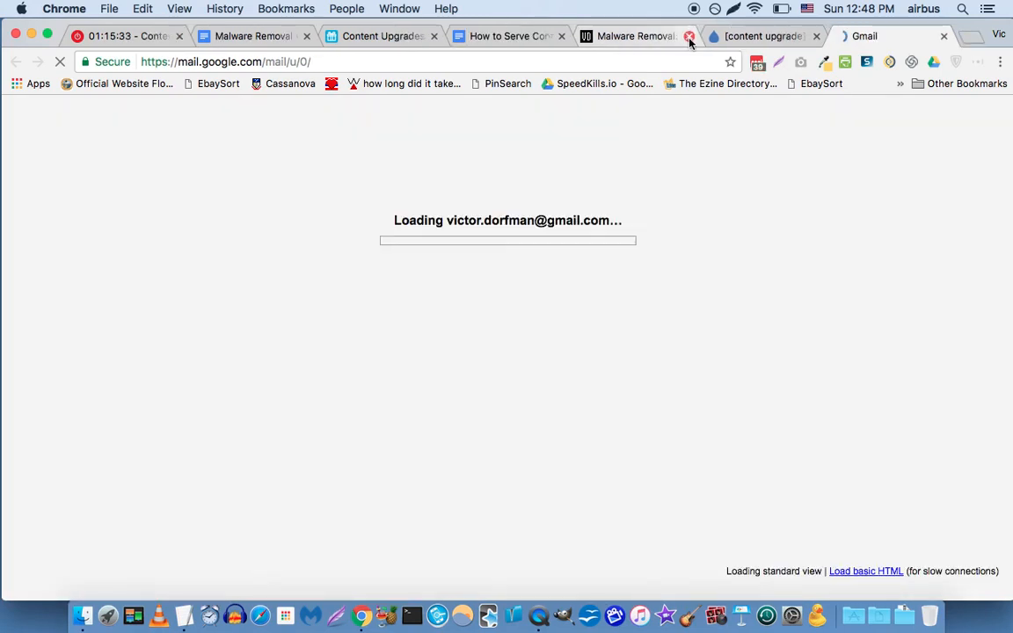
left_click(690, 37)
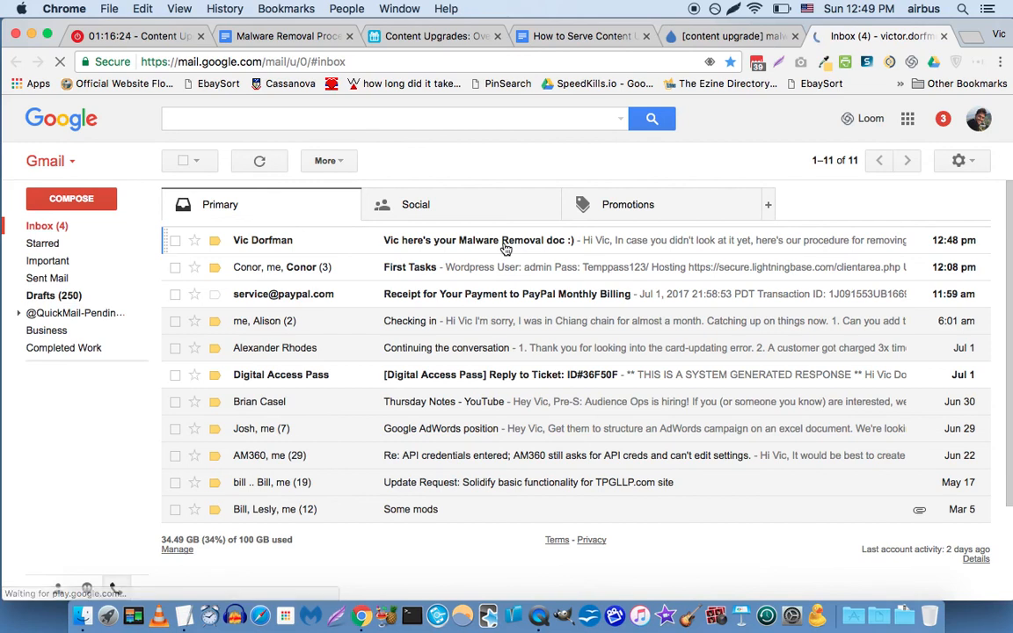
Open the 'here's your Malware Removal doc :)' email and scroll to its procedure link and signature.
left_click(506, 250)
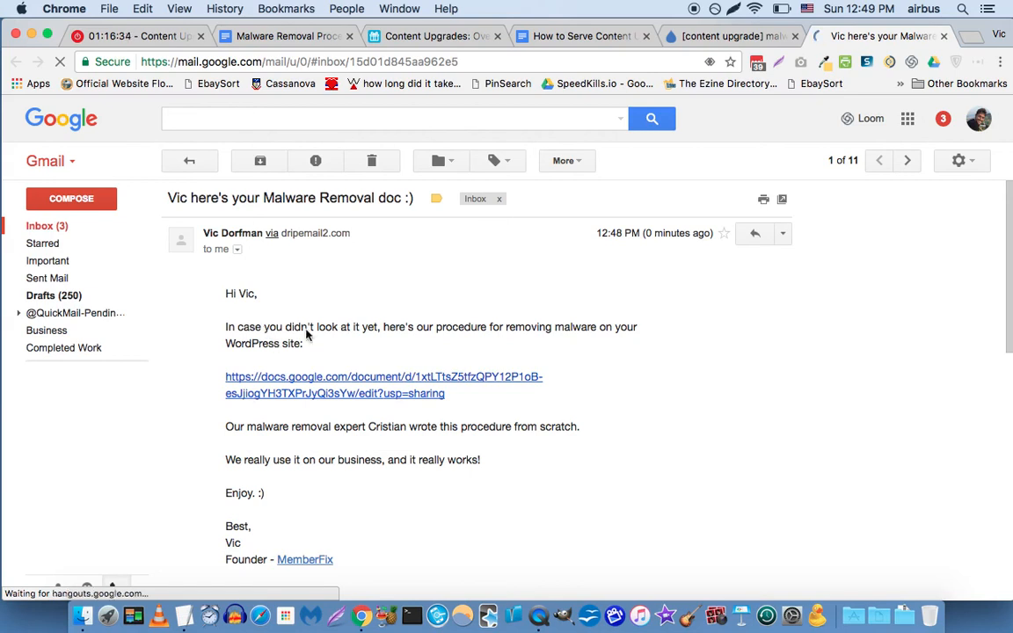
scroll(306, 334, "down", 3)
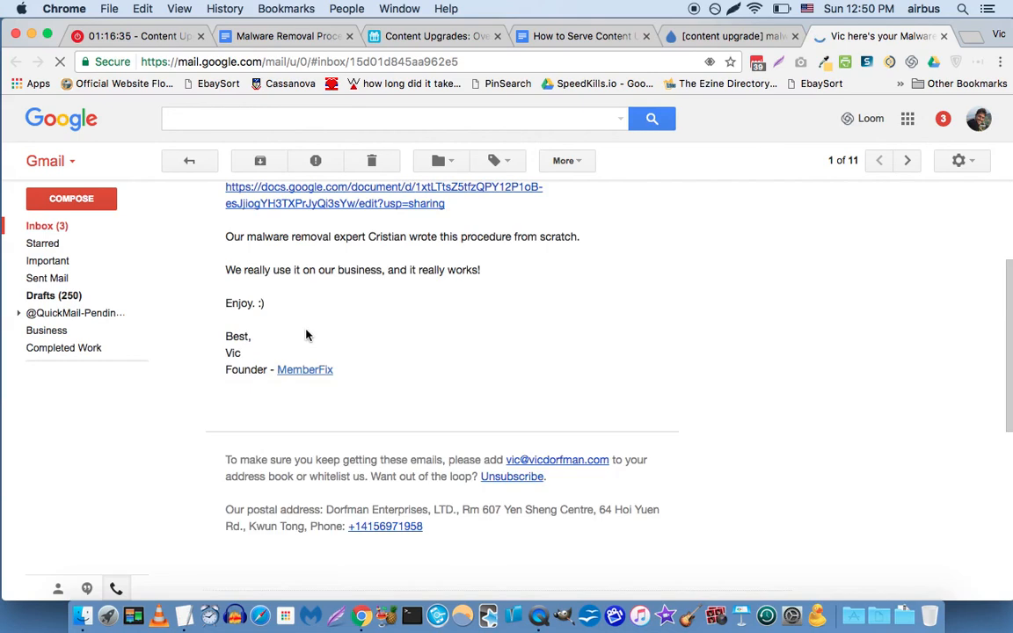